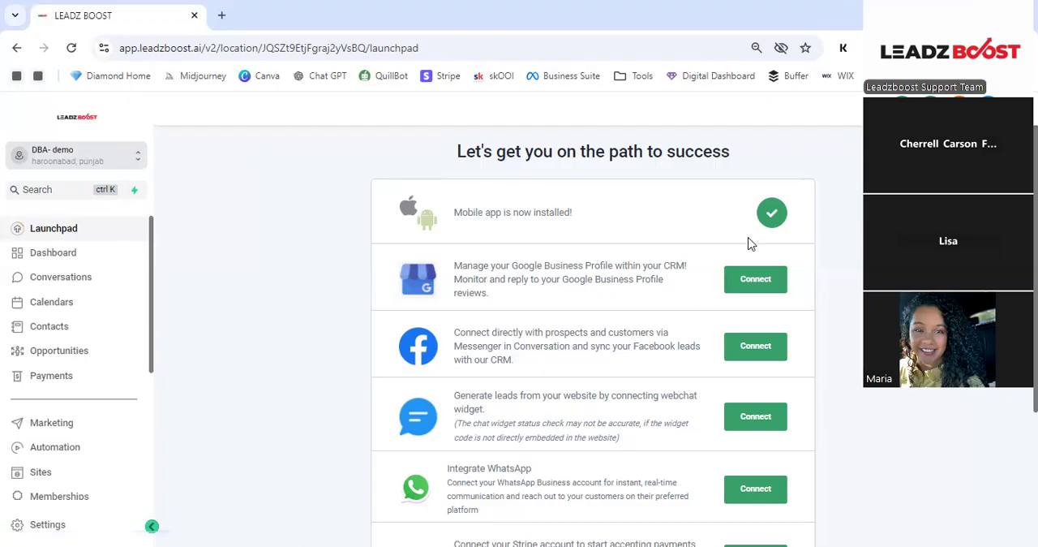
# - Review the Launchpad's connection options and look through the Business Profile settings
pyautogui.scroll(-3, 690, 224)
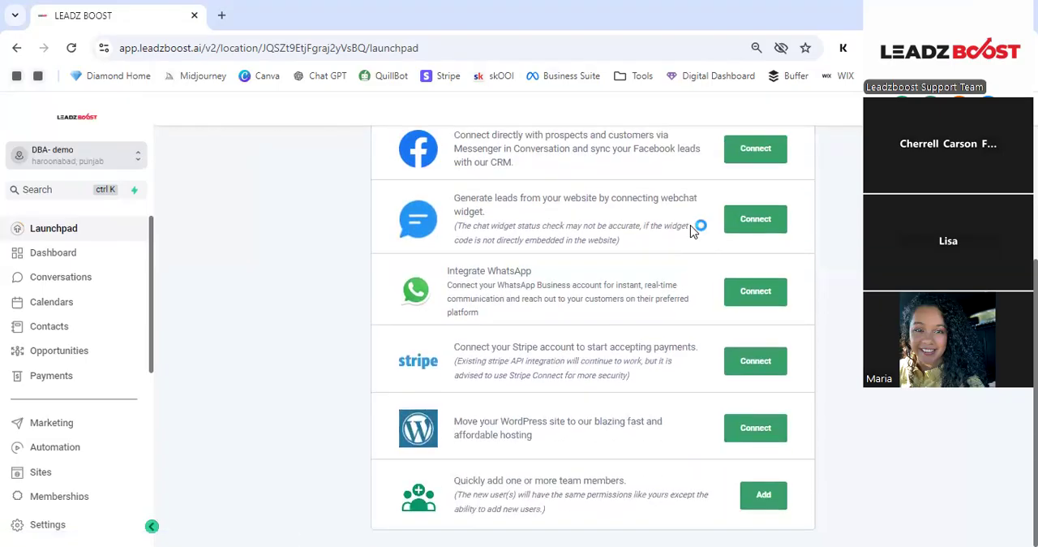
pyautogui.scroll(3, 668, 225)
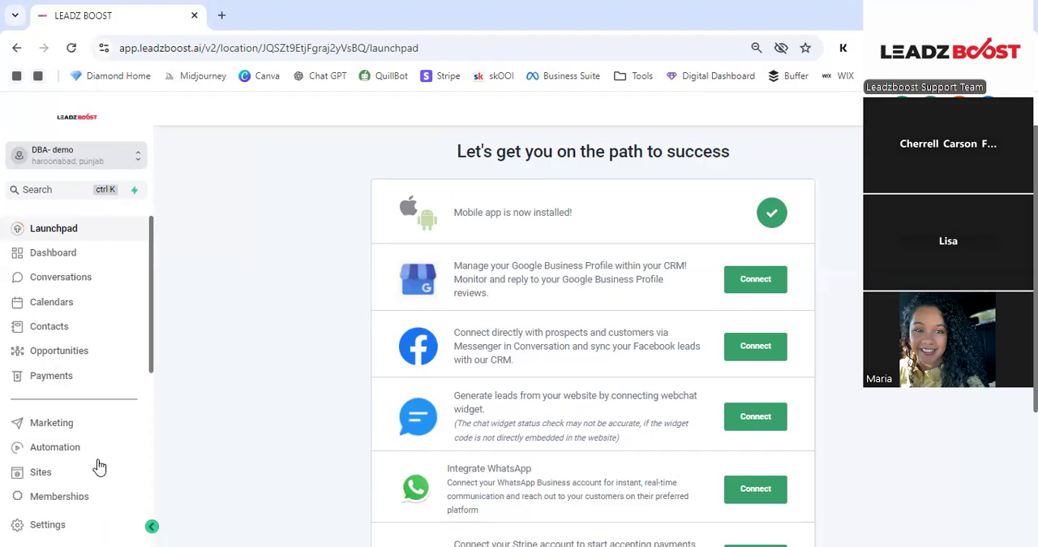
pyautogui.click(86, 525)
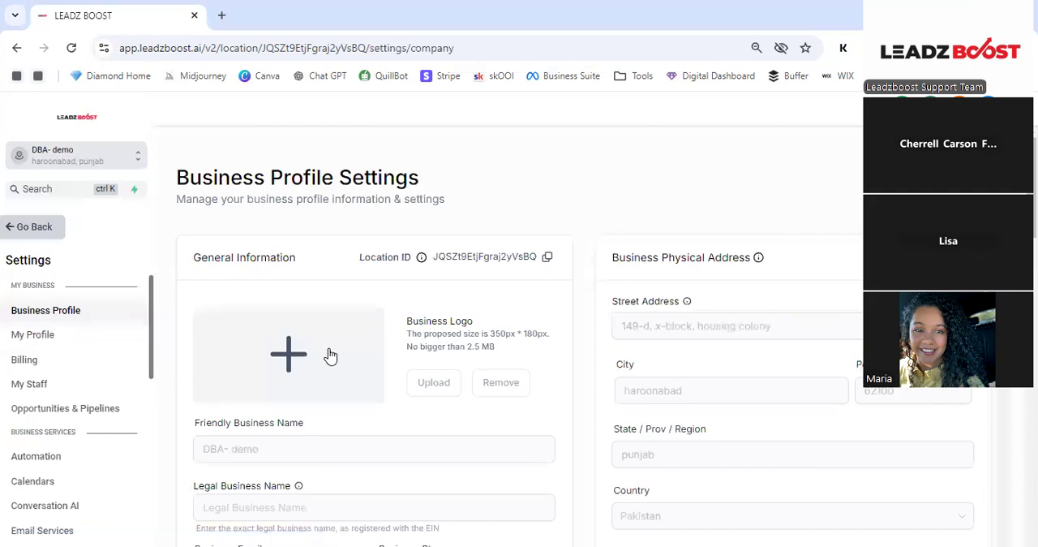
pyautogui.scroll(-3, 696, 338)
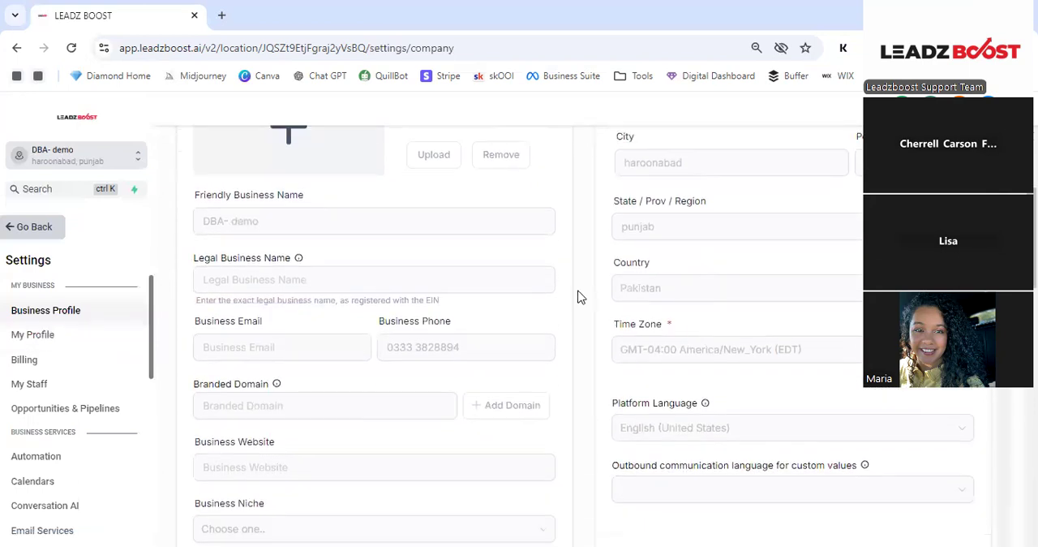
pyautogui.click(299, 215)
pyautogui.scroll(-3, 308, 228)
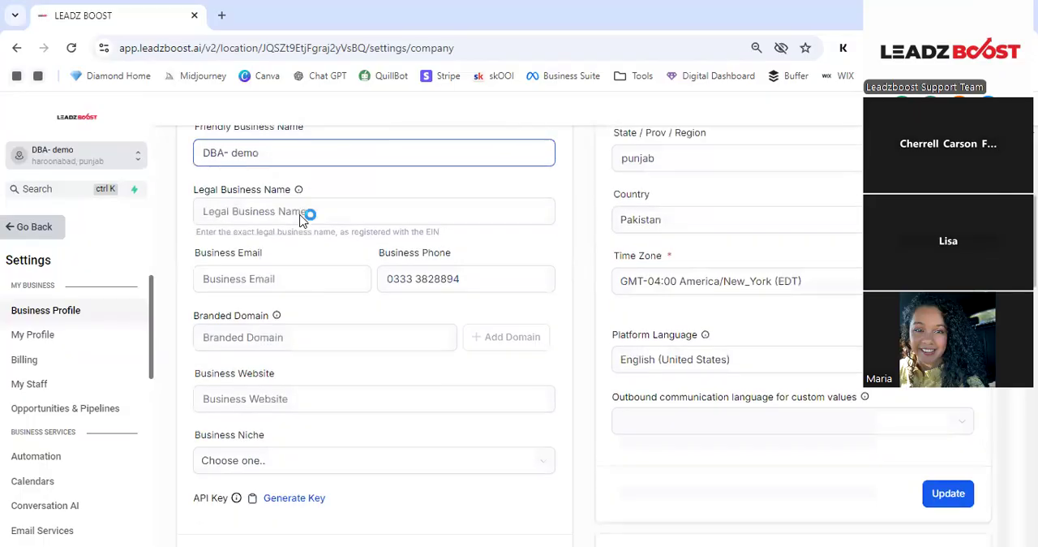
pyautogui.scroll(-4, 318, 254)
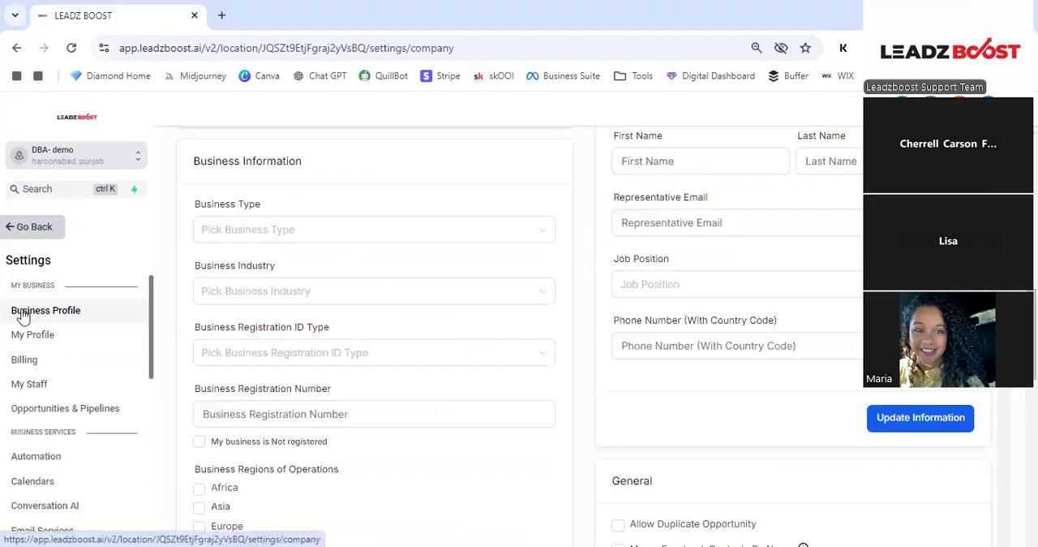
# - Open the Integrations settings and look through the third-party accounts that can be connected
pyautogui.click(56, 384)
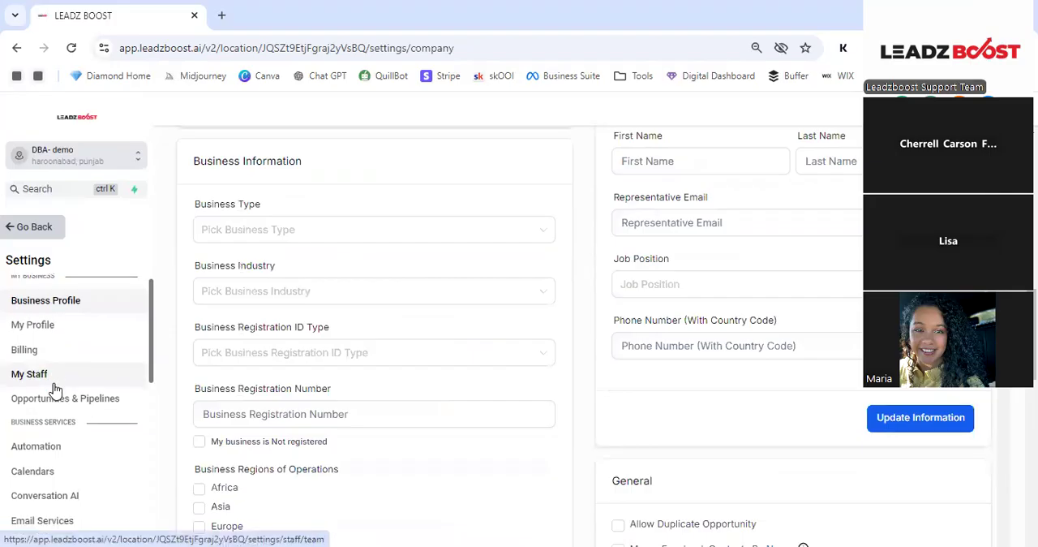
pyautogui.scroll(-2, 34, 393)
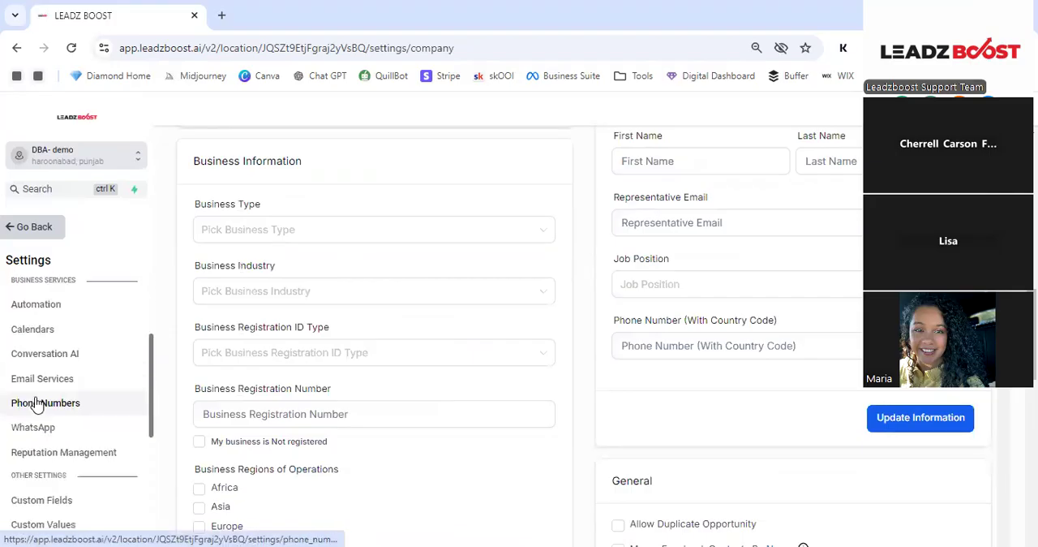
pyautogui.scroll(-1, 37, 403)
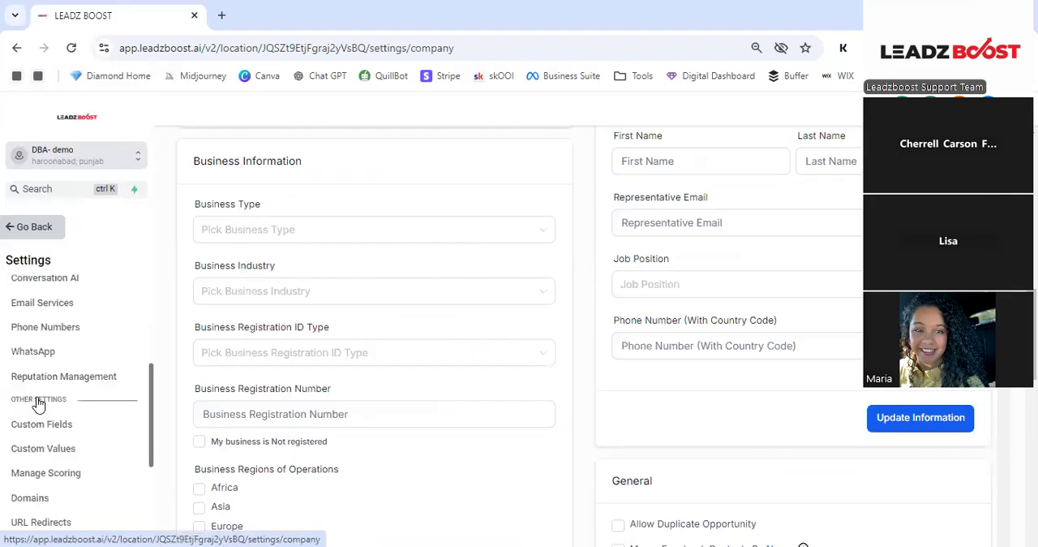
pyautogui.scroll(-1, 49, 427)
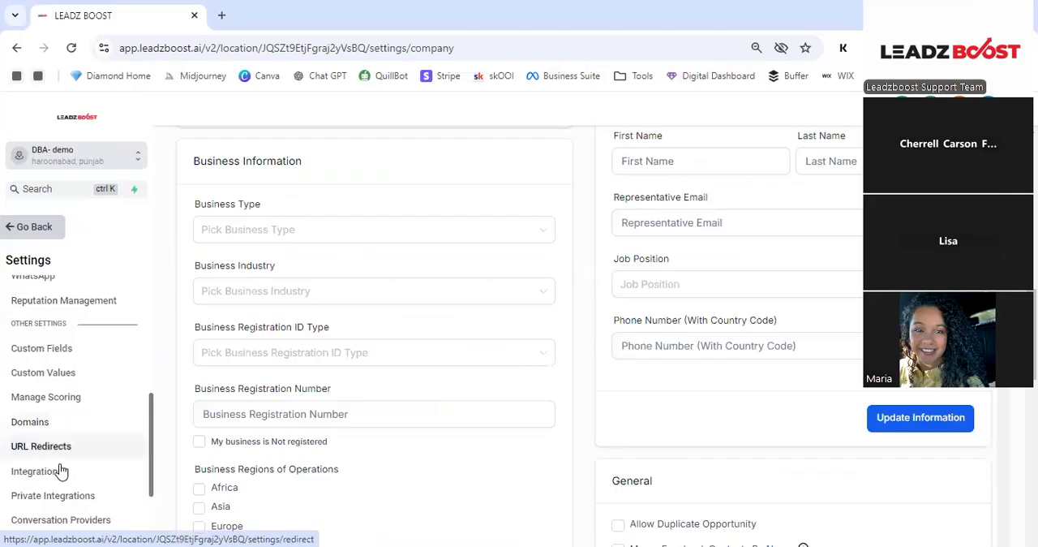
pyautogui.click(37, 475)
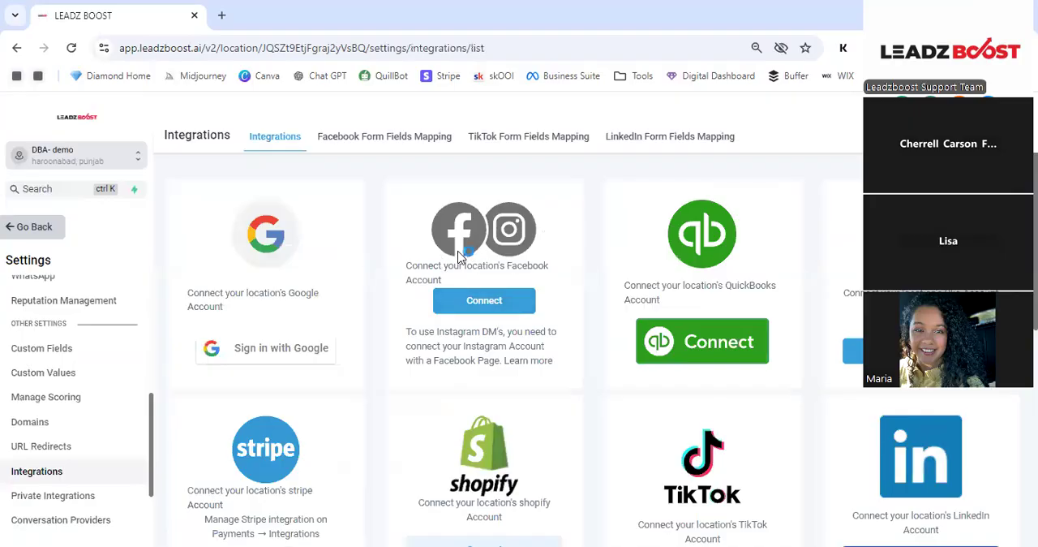
pyautogui.scroll(-4, 644, 328)
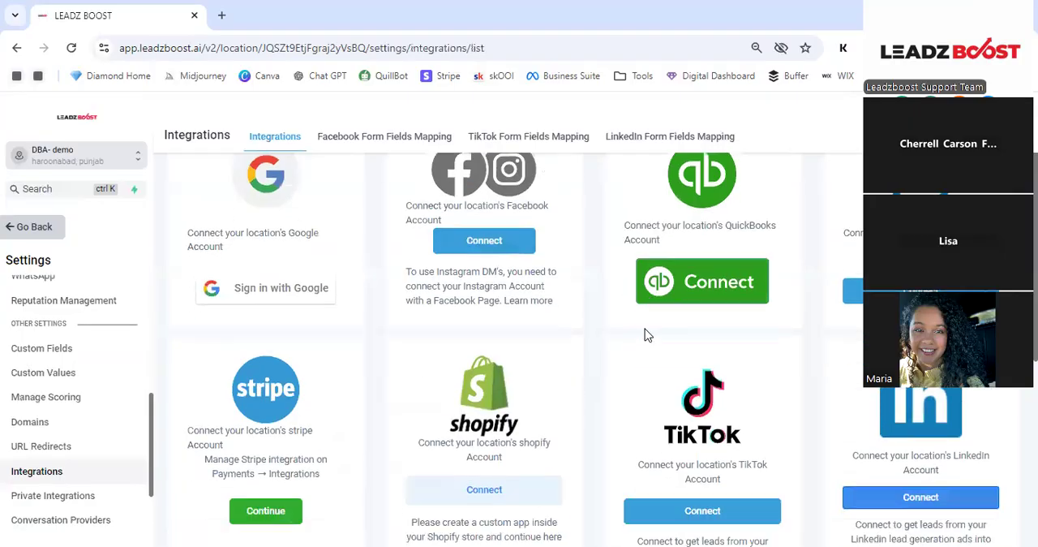
pyautogui.scroll(-2, 481, 327)
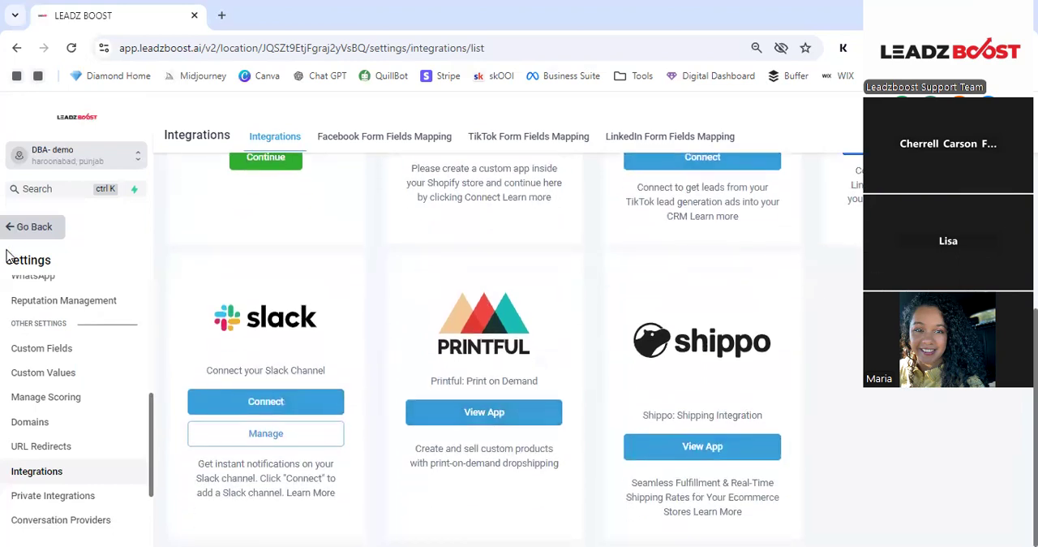
# - Leave the settings and view the Dashboard and Conversations pages
pyautogui.click(49, 226)
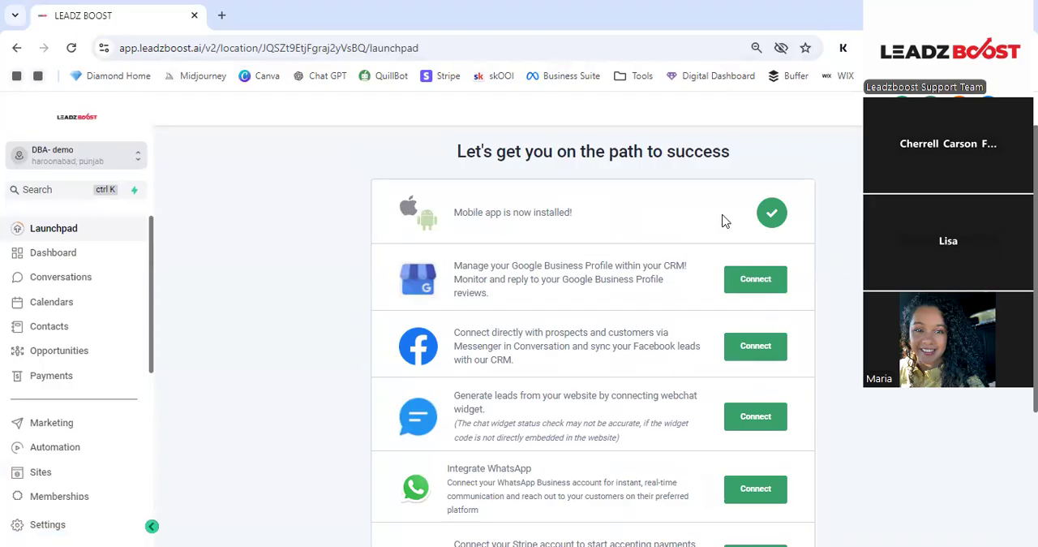
pyautogui.click(52, 258)
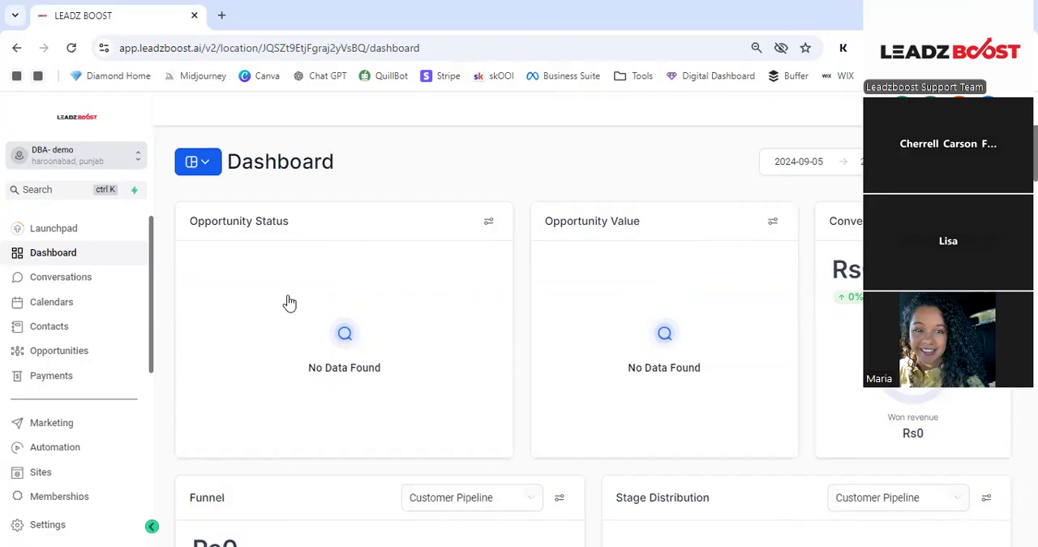
pyautogui.click(49, 280)
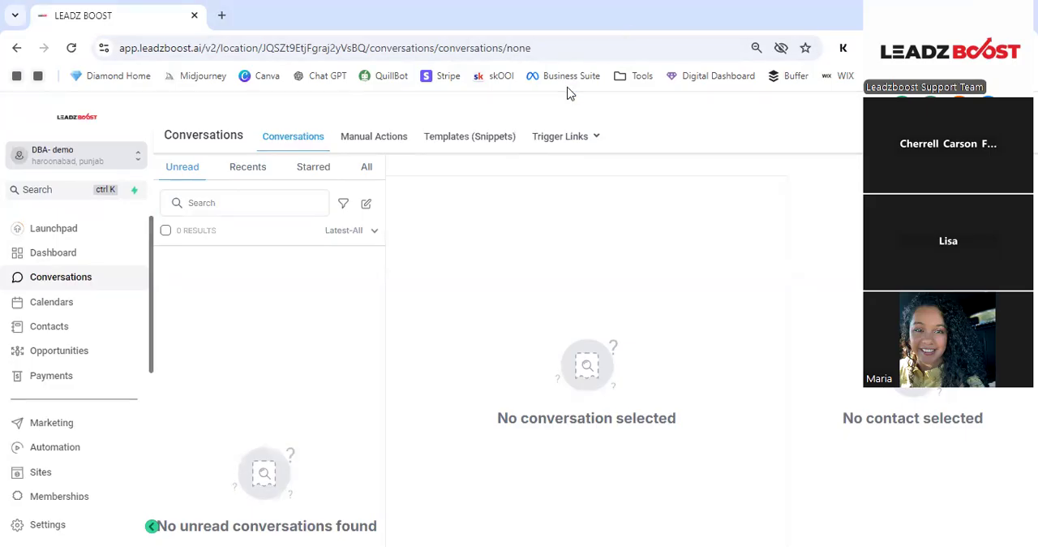
# - View the Calendars page and the Contacts smart list, ending back on Calendars
pyautogui.click(78, 308)
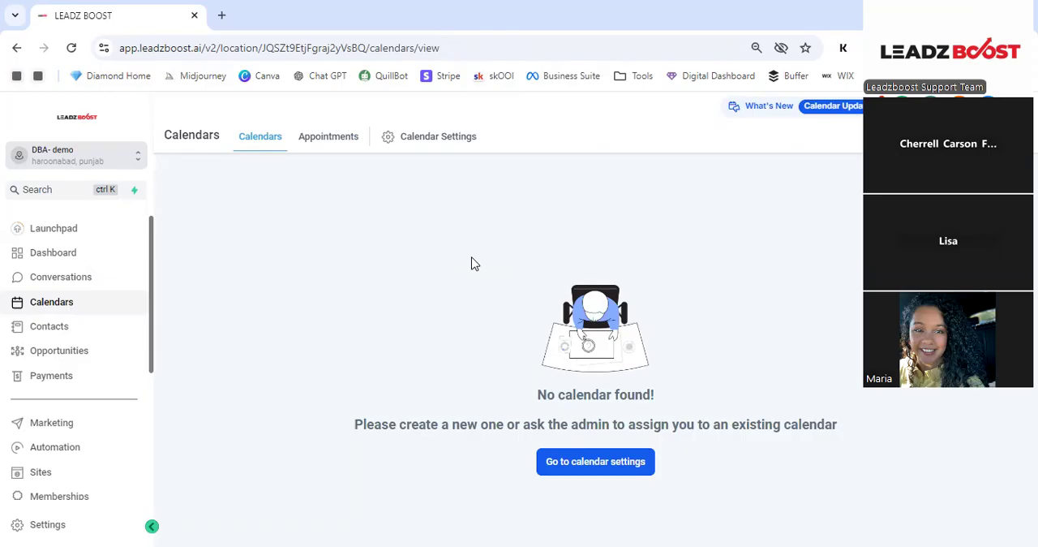
pyautogui.click(50, 326)
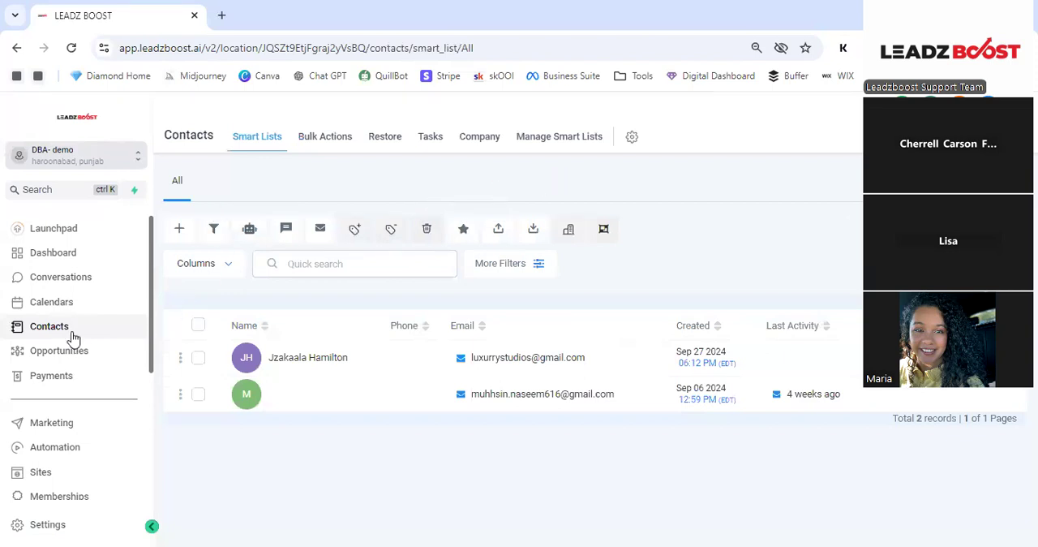
pyautogui.click(66, 305)
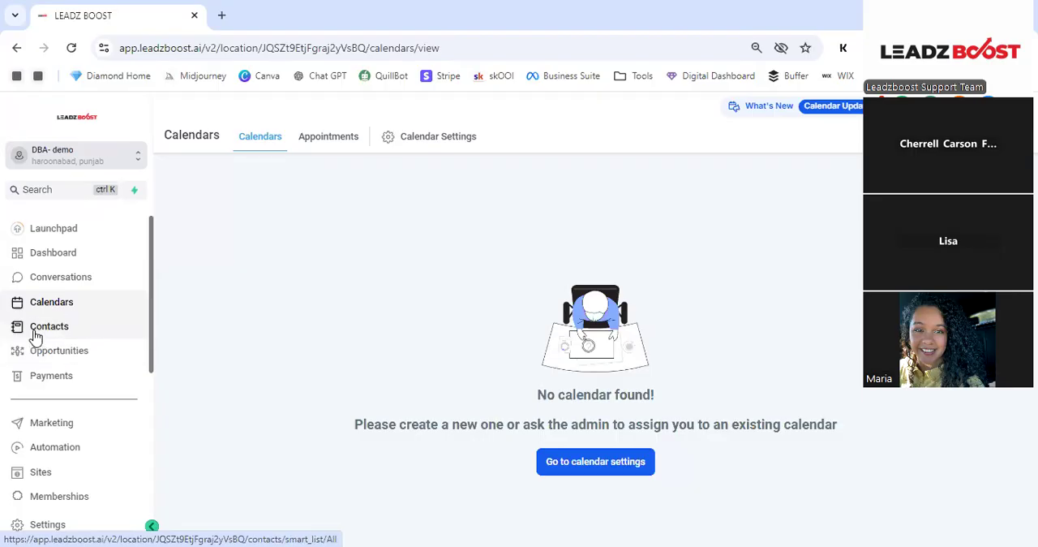
# - View the Opportunities pipeline board and the Payments area with its invoices and other payment sections
pyautogui.click(66, 357)
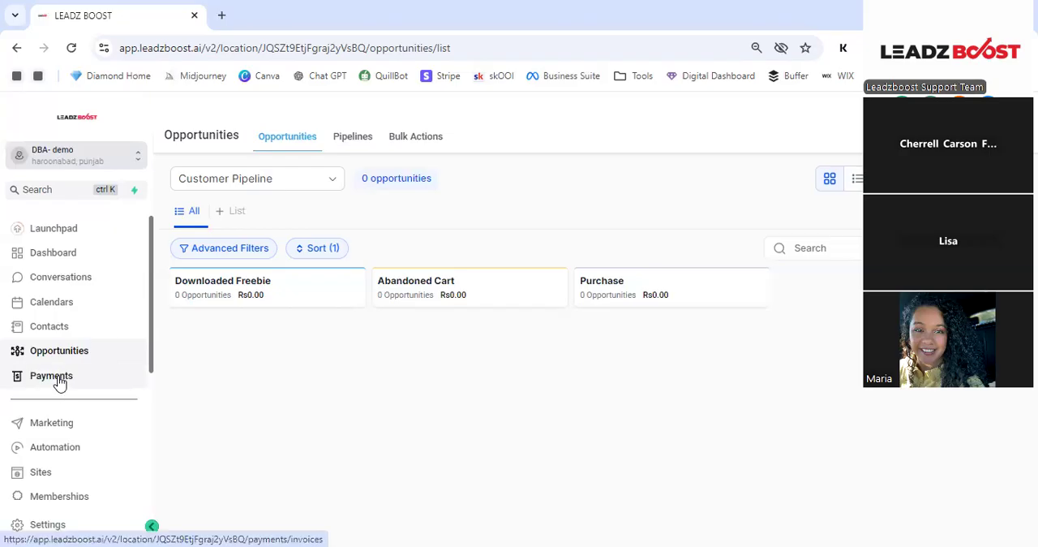
pyautogui.click(92, 376)
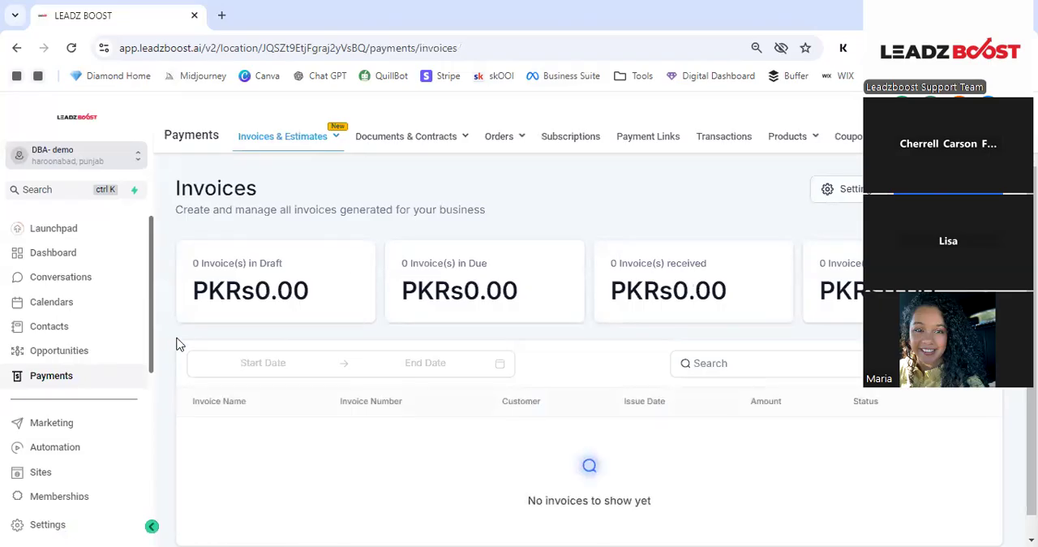
pyautogui.moveTo(422, 144)
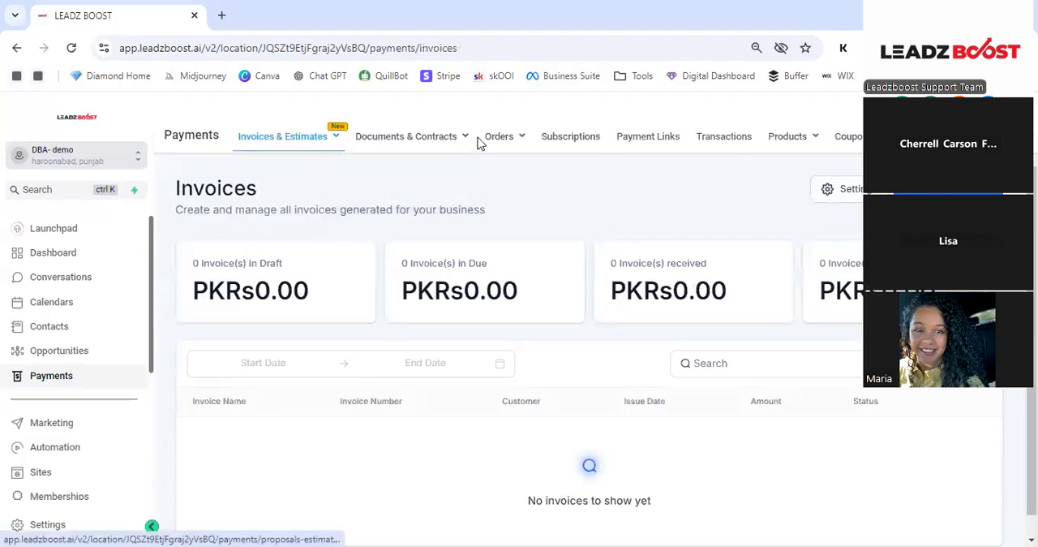
pyautogui.moveTo(501, 144)
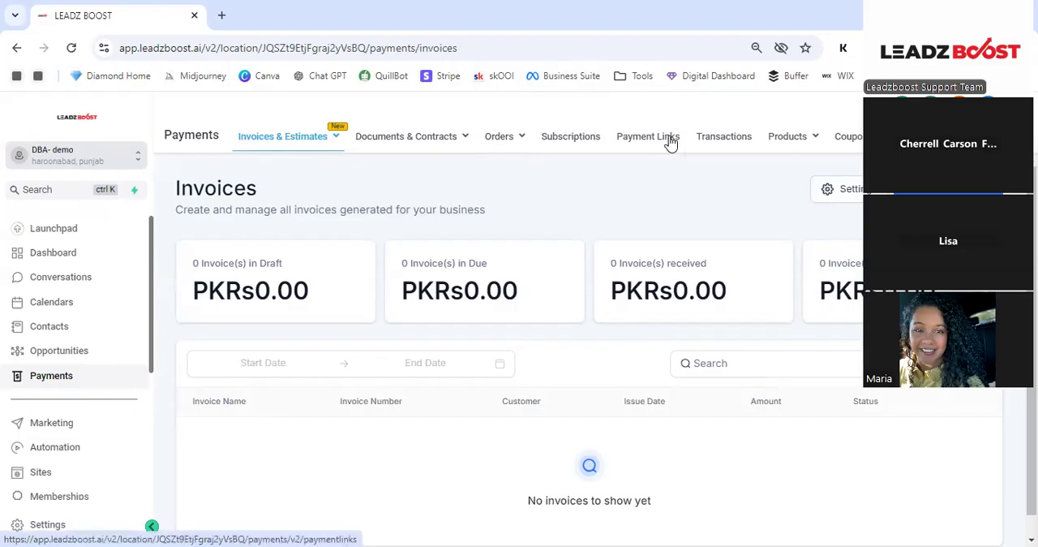
pyautogui.click(735, 143)
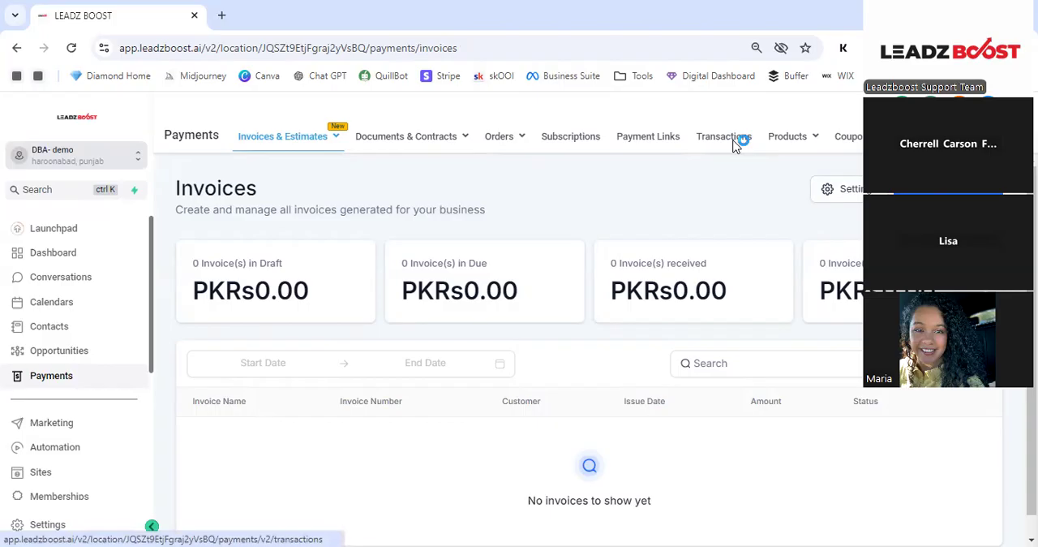
pyautogui.moveTo(799, 149)
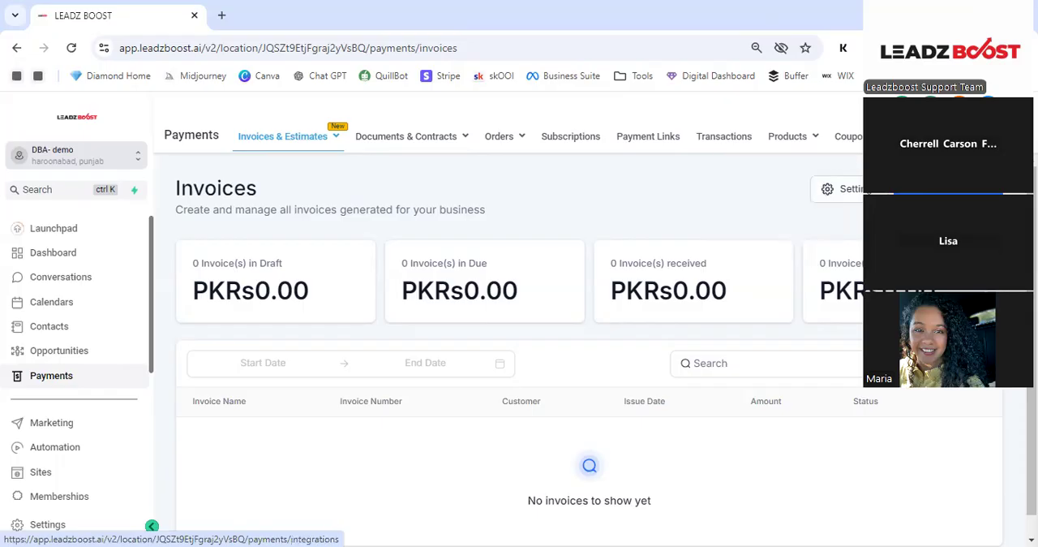
# - Open the payment settings and examine the Receipts options, from automatic sales receipts to the notes and terms
pyautogui.click(910, 136)
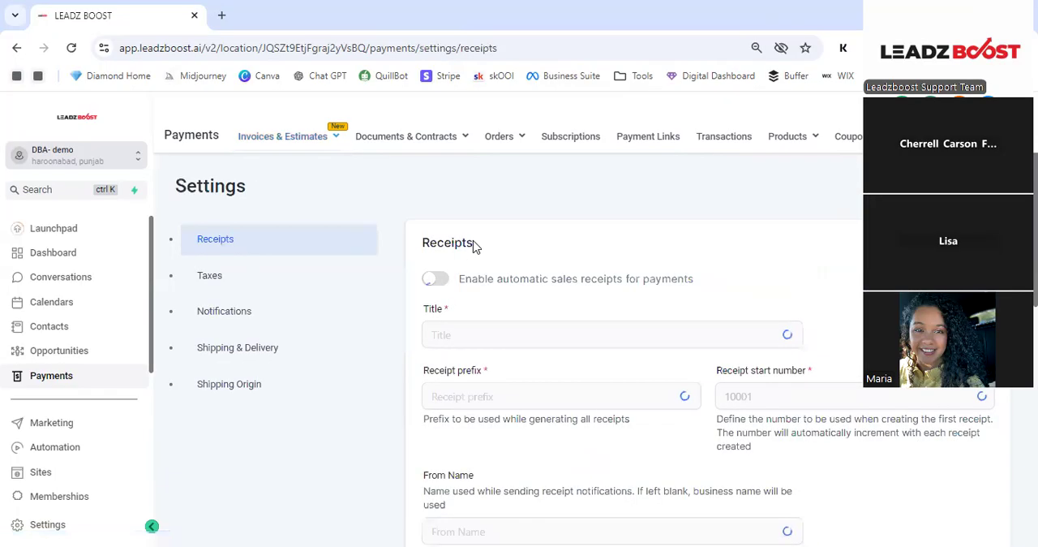
pyautogui.scroll(-3, 486, 324)
pyautogui.click(434, 244)
pyautogui.scroll(2, 431, 246)
pyautogui.scroll(-2, 448, 260)
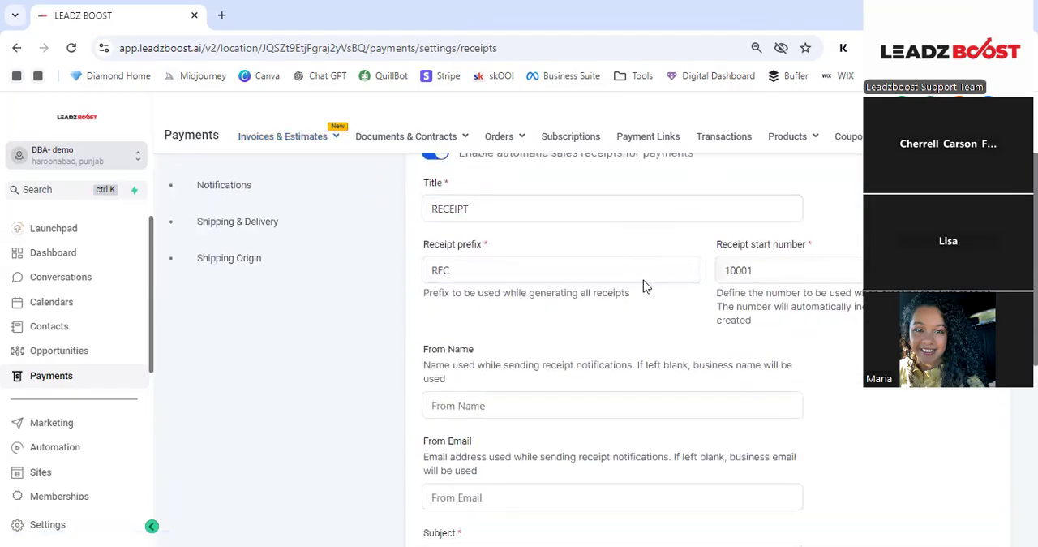
pyautogui.scroll(-1, 640, 287)
pyautogui.scroll(-4, 628, 292)
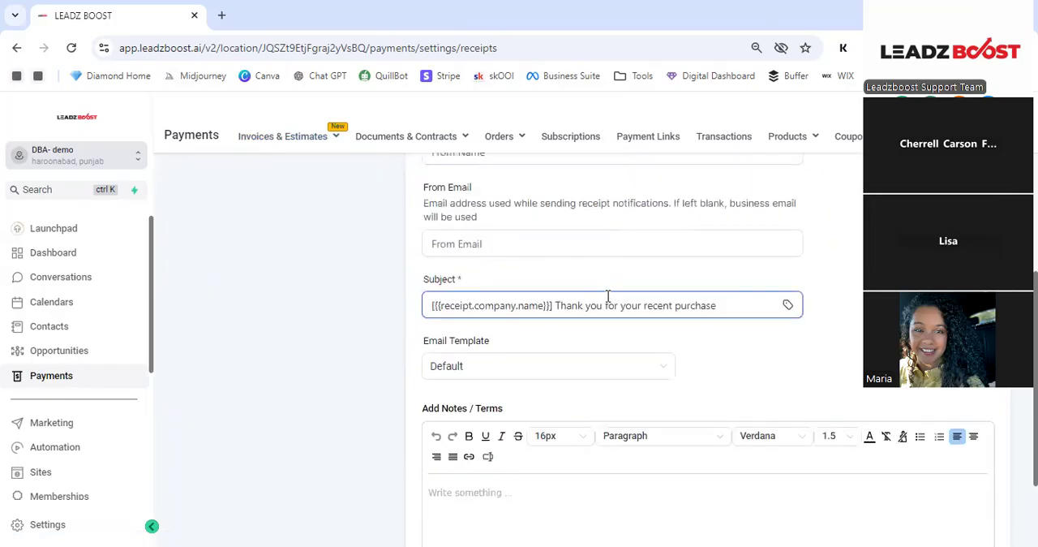
pyautogui.scroll(-2, 605, 302)
pyautogui.scroll(8, 579, 303)
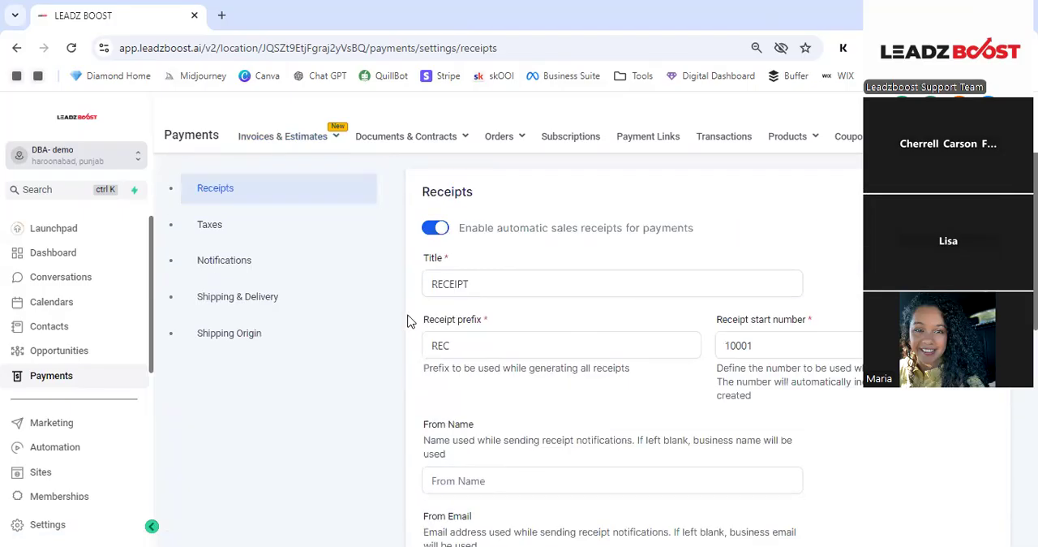
pyautogui.scroll(1, 267, 239)
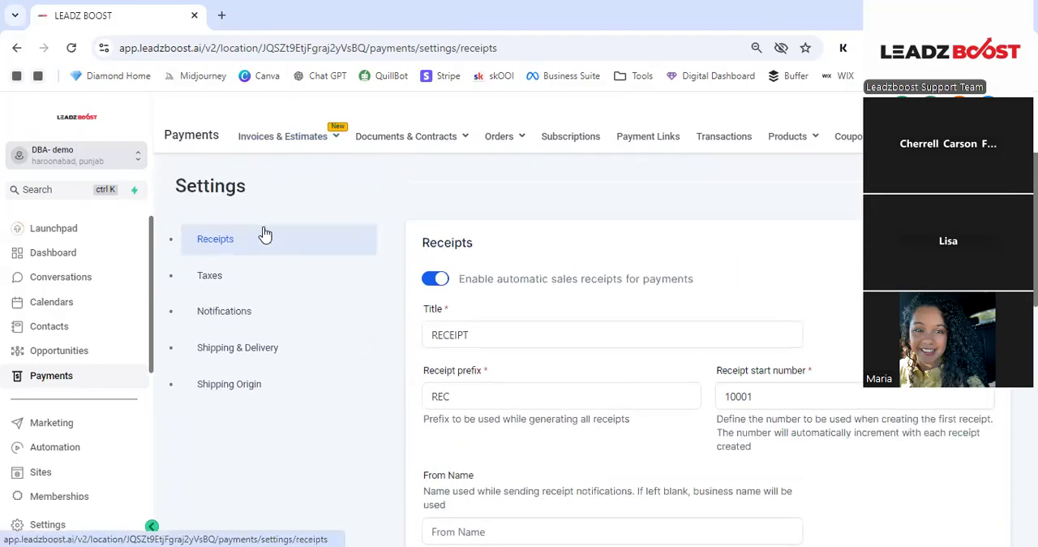
pyautogui.click(762, 160)
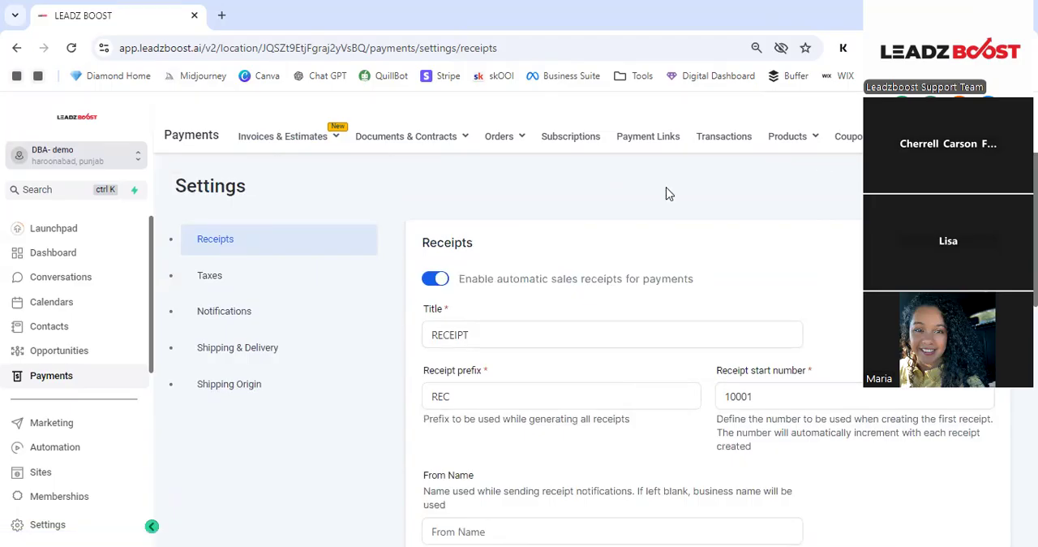
# - Open the Marketing area and review the Social Planner's options for connecting social accounts
pyautogui.click(70, 428)
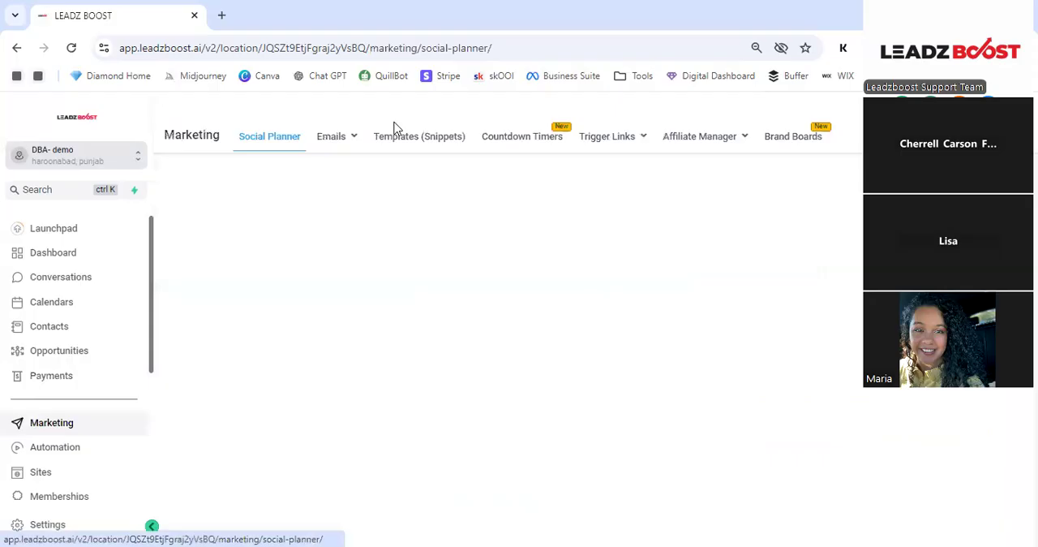
pyautogui.moveTo(349, 142)
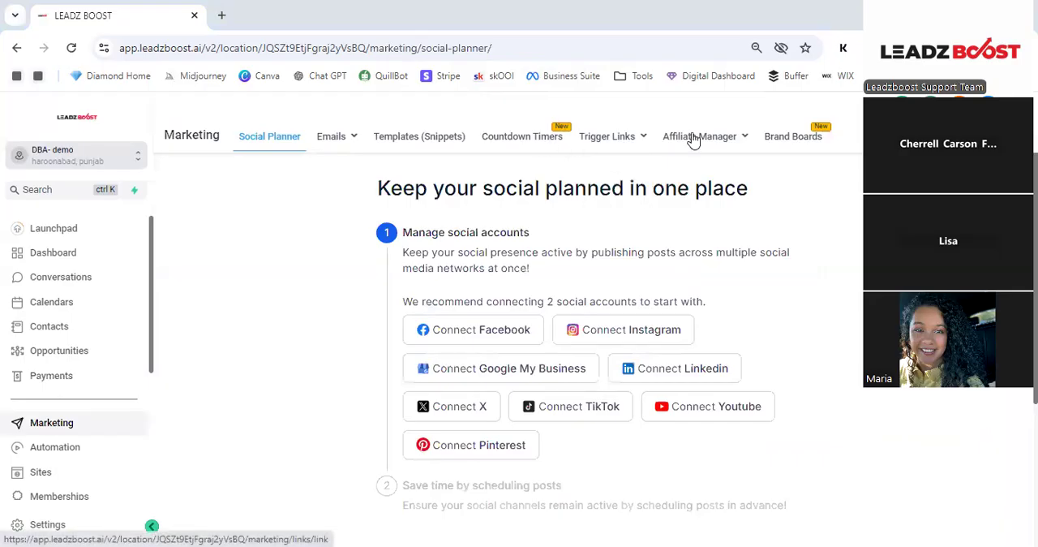
pyautogui.moveTo(688, 138)
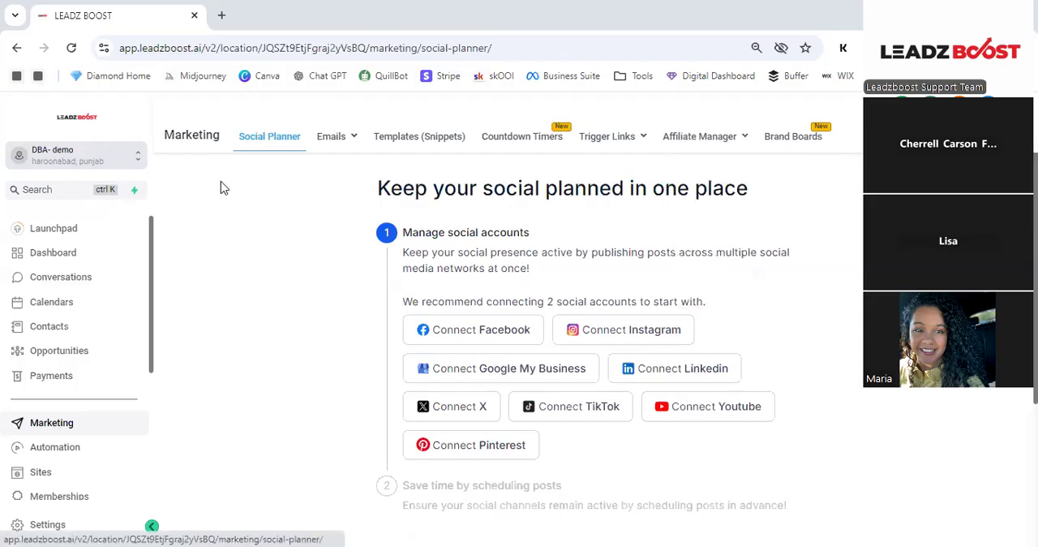
pyautogui.scroll(-1, 217, 193)
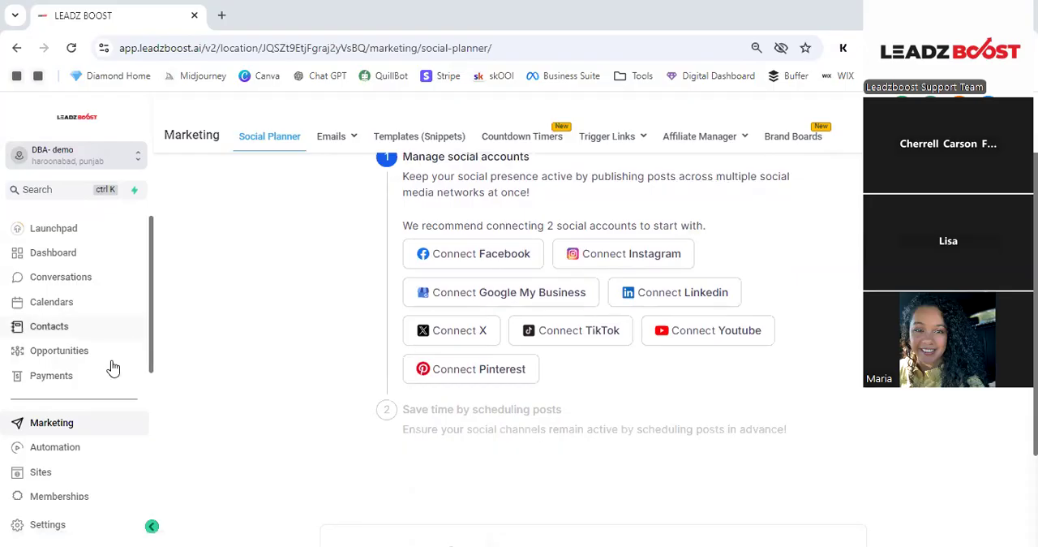
# - View the Automation workflow list and the Sites area, including its funnel templates and the Forms options
pyautogui.scroll(-1, 97, 369)
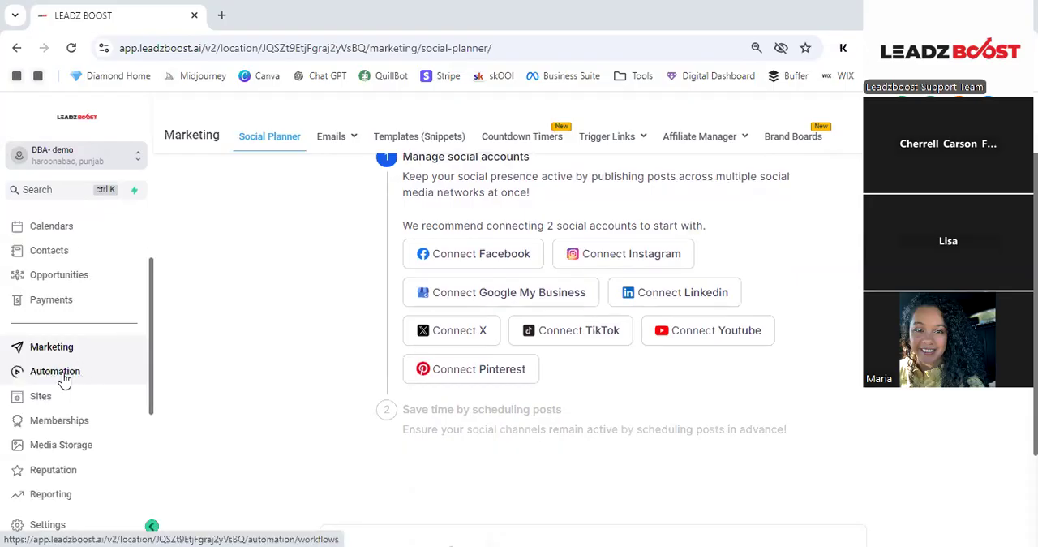
pyautogui.click(56, 376)
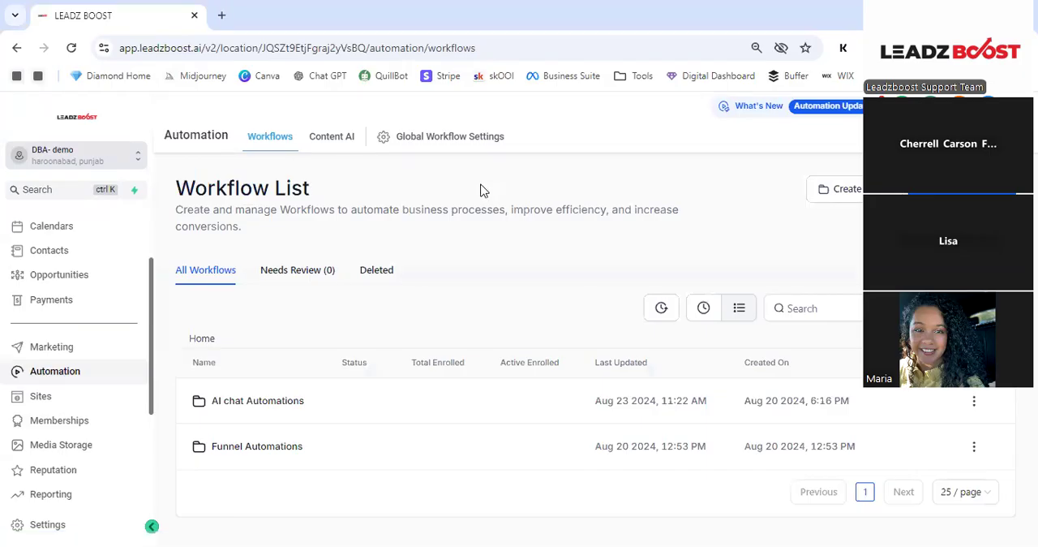
pyautogui.click(45, 397)
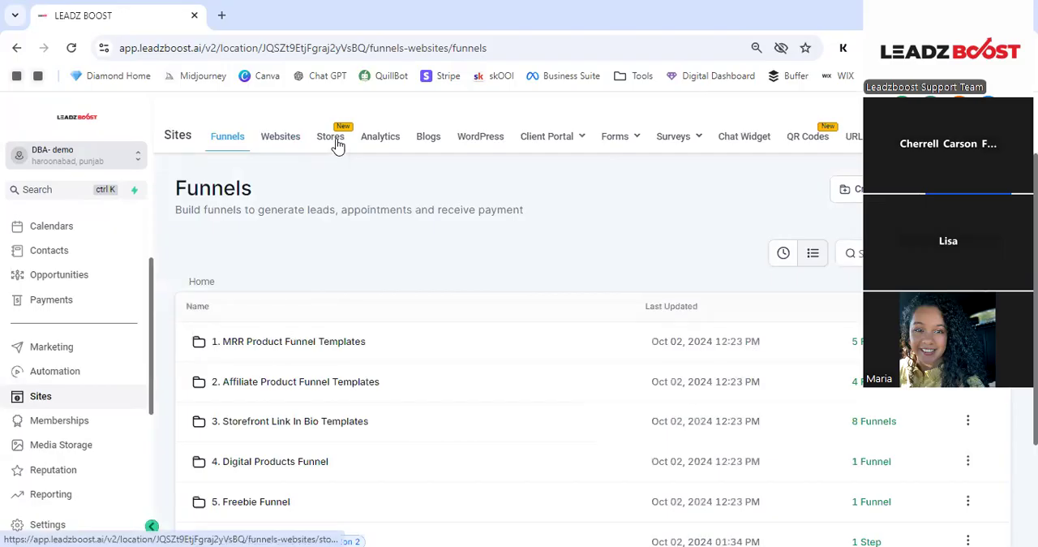
pyautogui.click(431, 159)
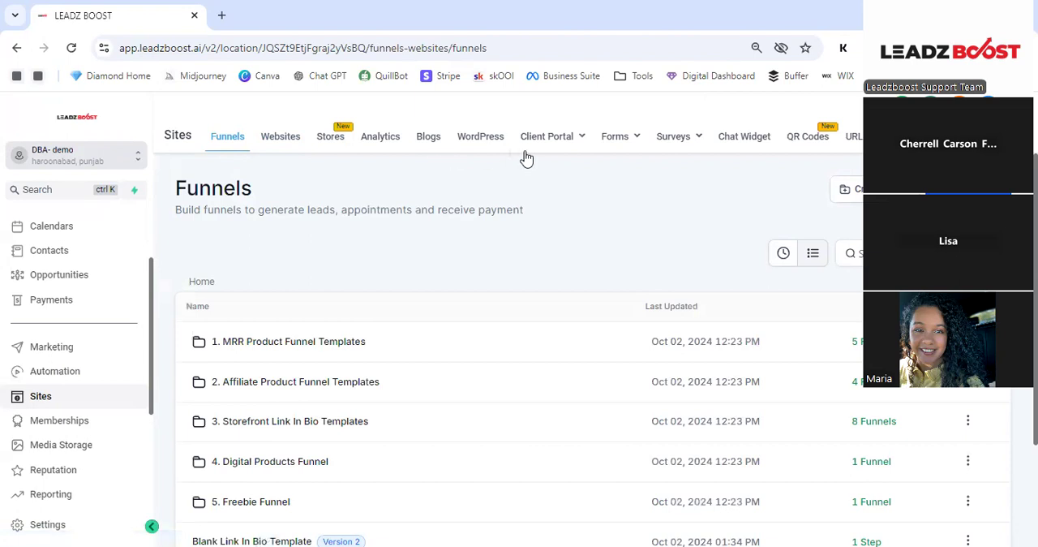
pyautogui.moveTo(575, 139)
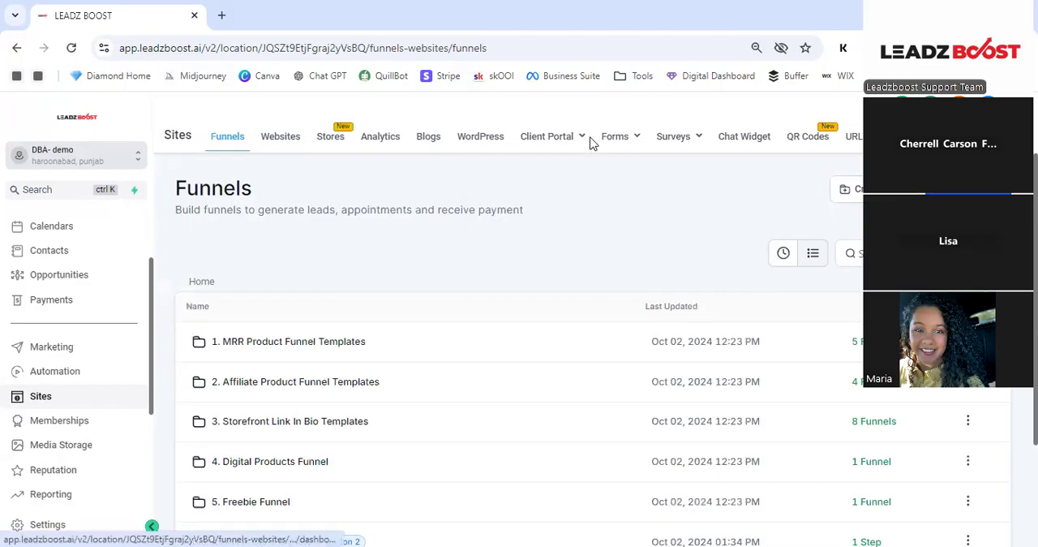
pyautogui.moveTo(621, 142)
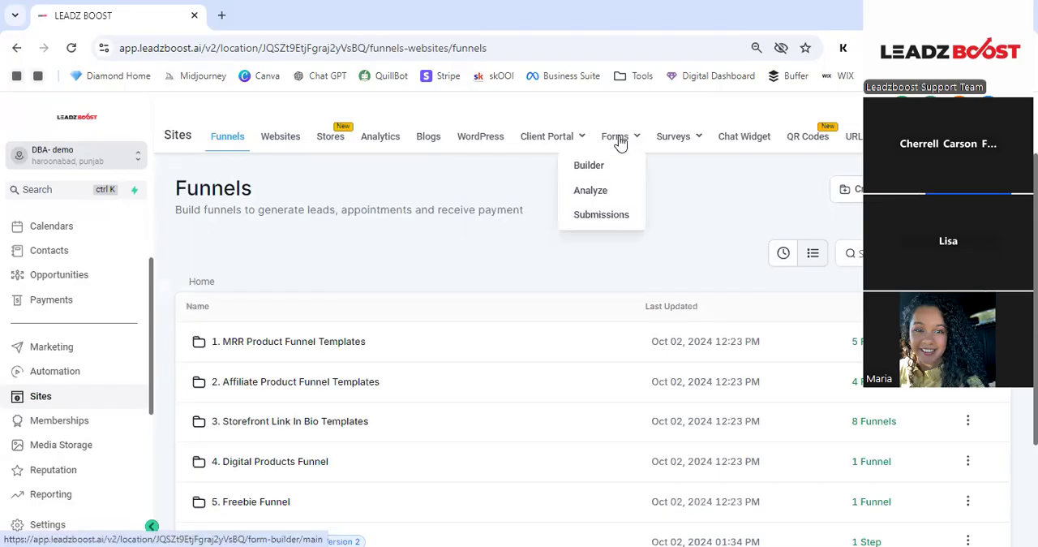
pyautogui.moveTo(669, 143)
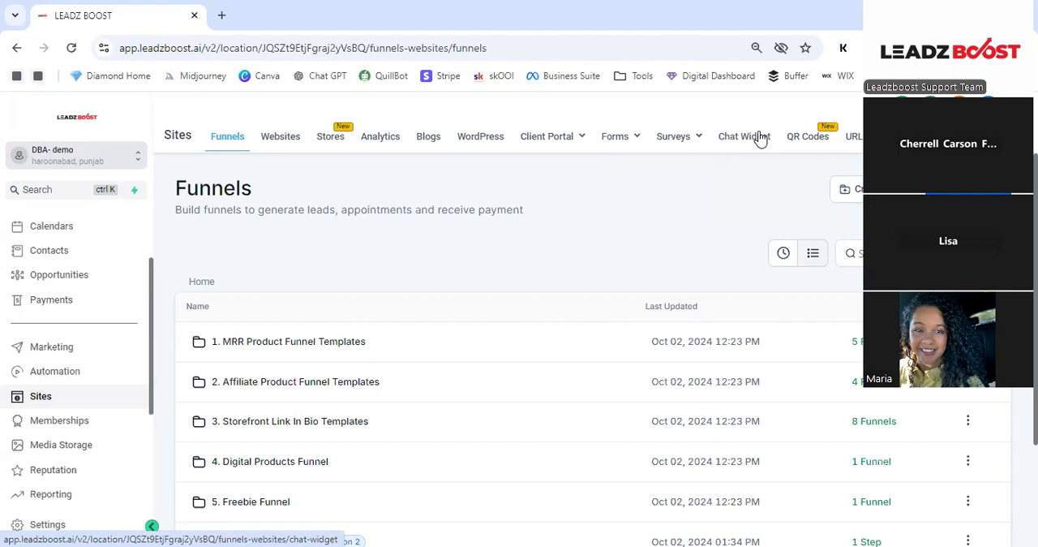
pyautogui.scroll(-3, 373, 259)
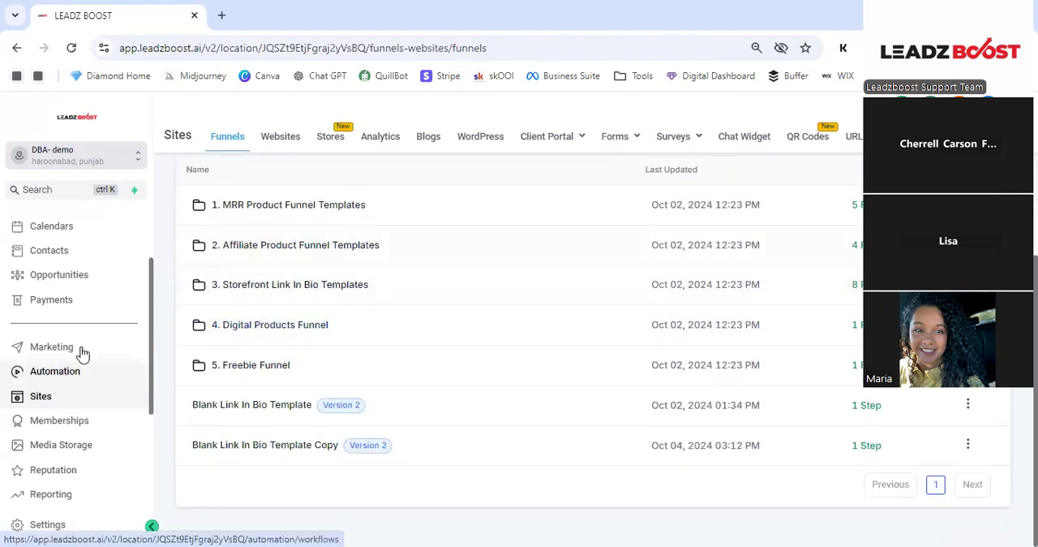
# - Open Memberships and review its dashboard along with the Courses and Communities options
pyautogui.scroll(-1, 82, 351)
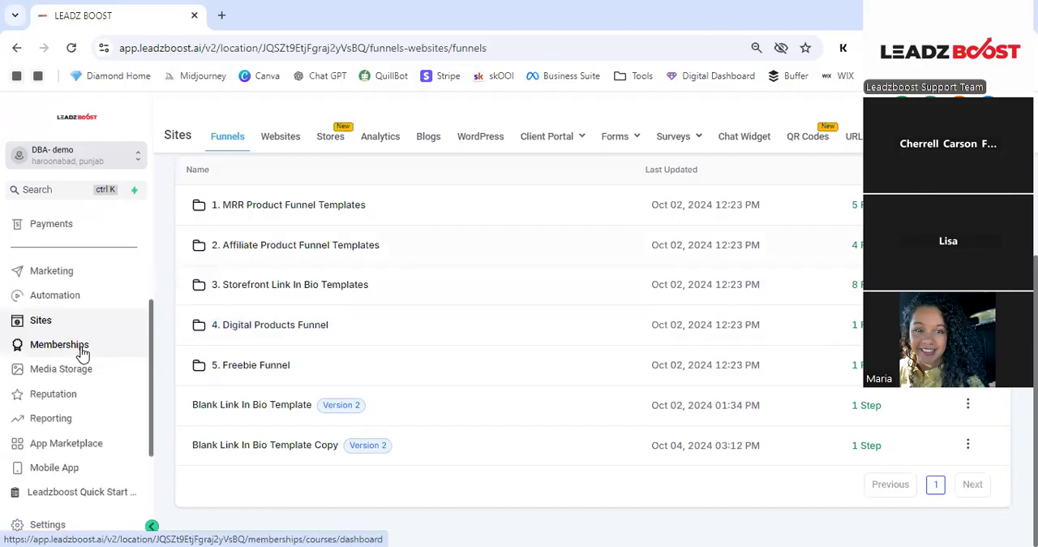
pyautogui.click(104, 350)
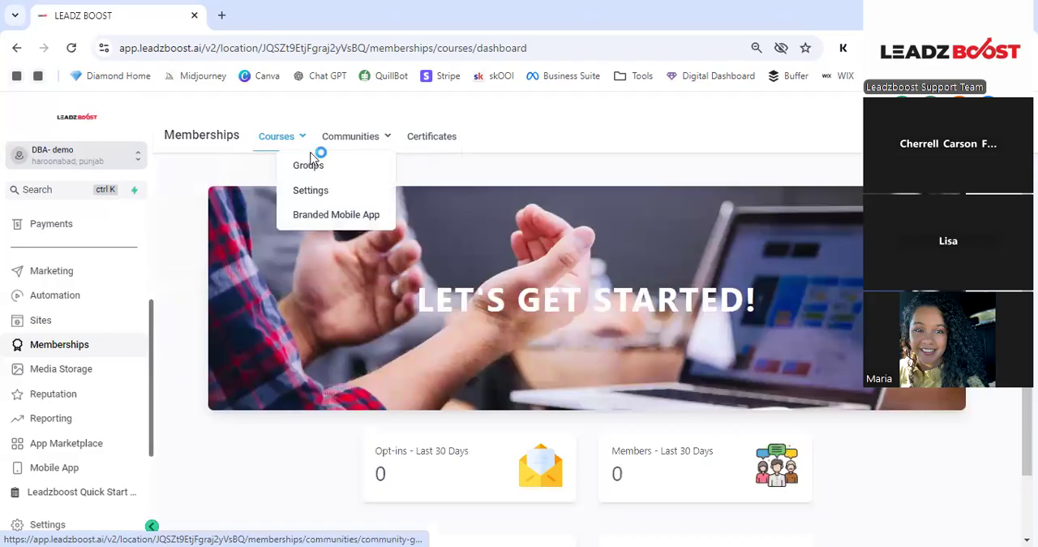
pyautogui.scroll(-1, 389, 302)
pyautogui.scroll(1, 391, 306)
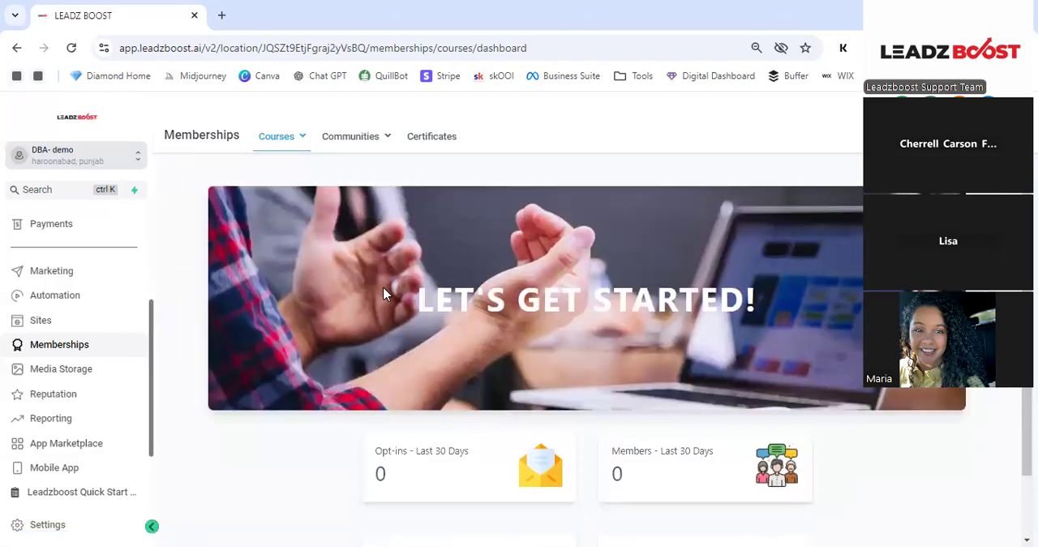
pyautogui.moveTo(341, 135)
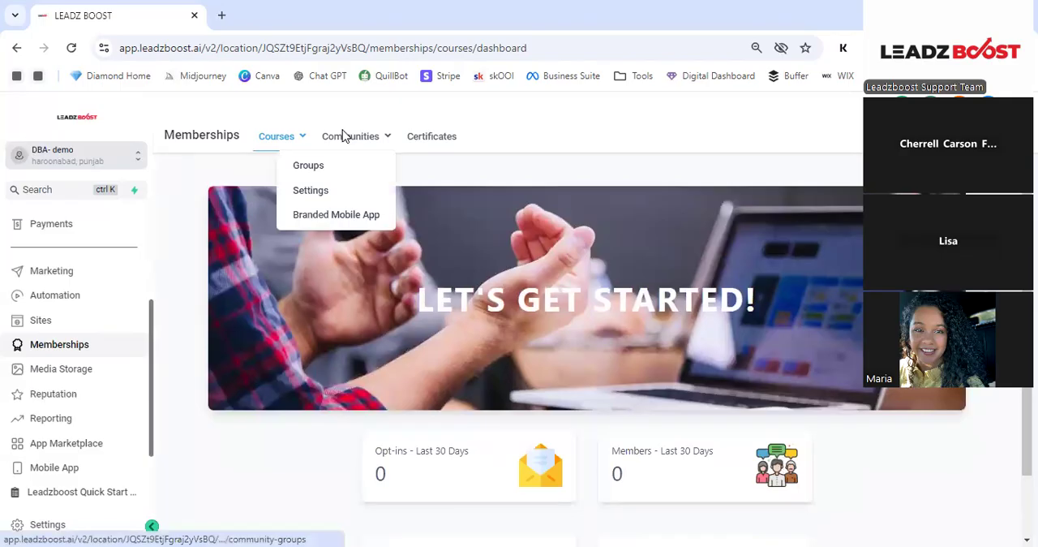
pyautogui.moveTo(306, 145)
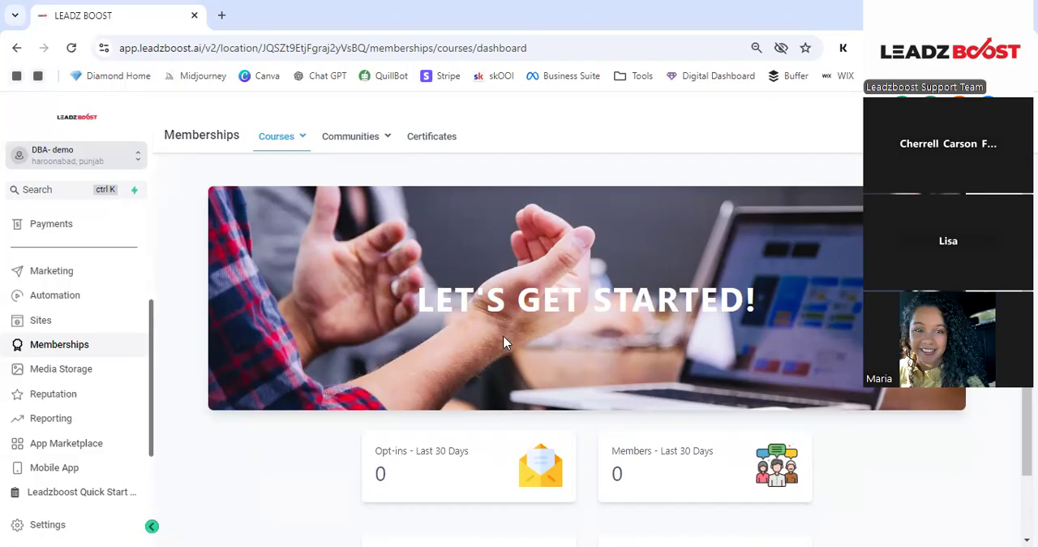
# - Browse the files in Media Storage and view the Reputation overview
pyautogui.click(81, 374)
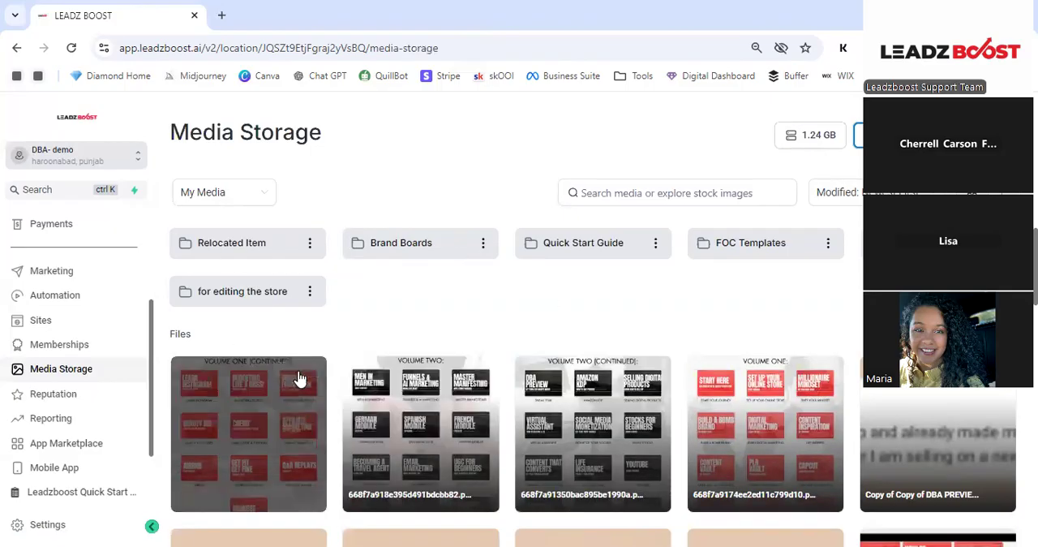
pyautogui.scroll(-2, 206, 371)
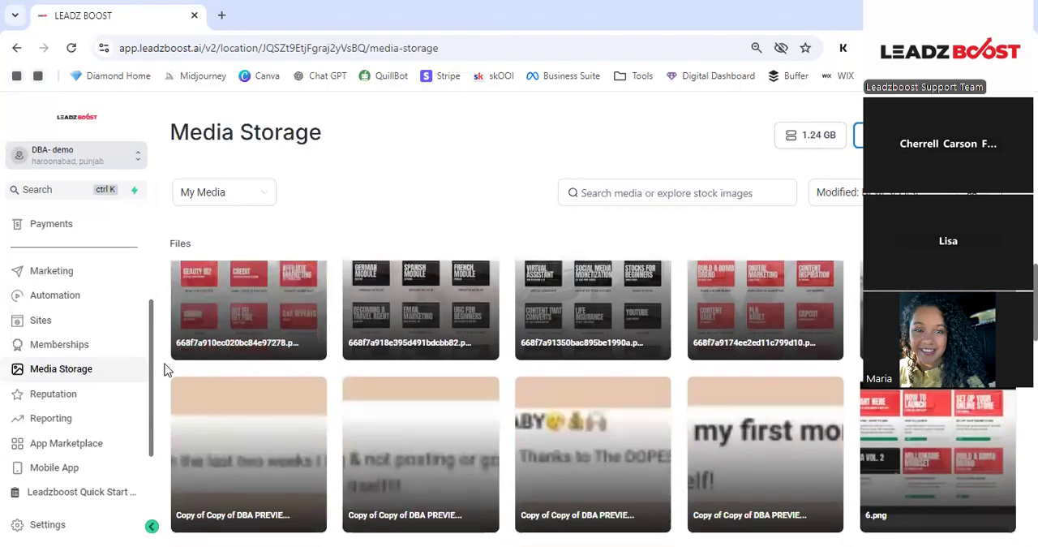
pyautogui.click(90, 396)
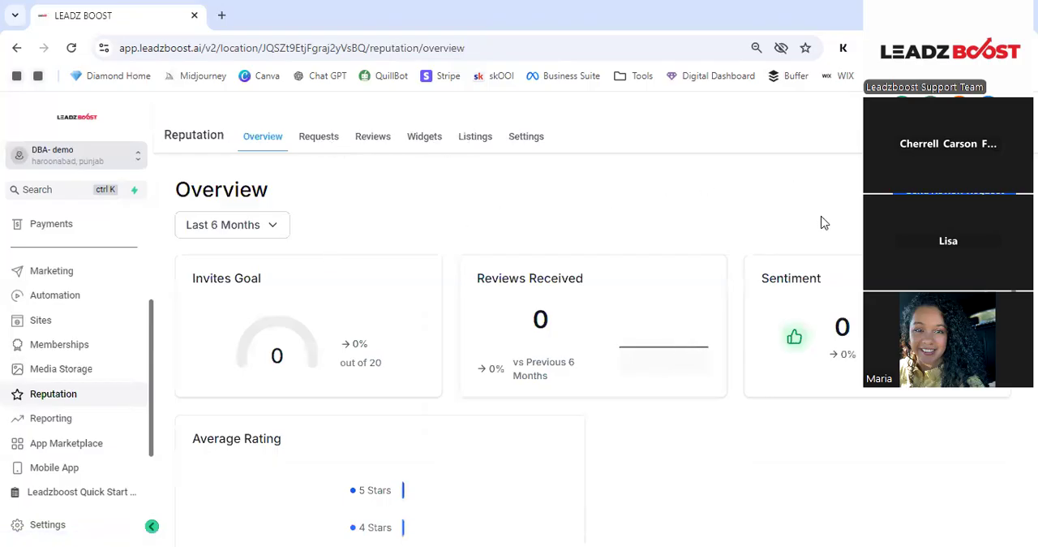
pyautogui.click(42, 421)
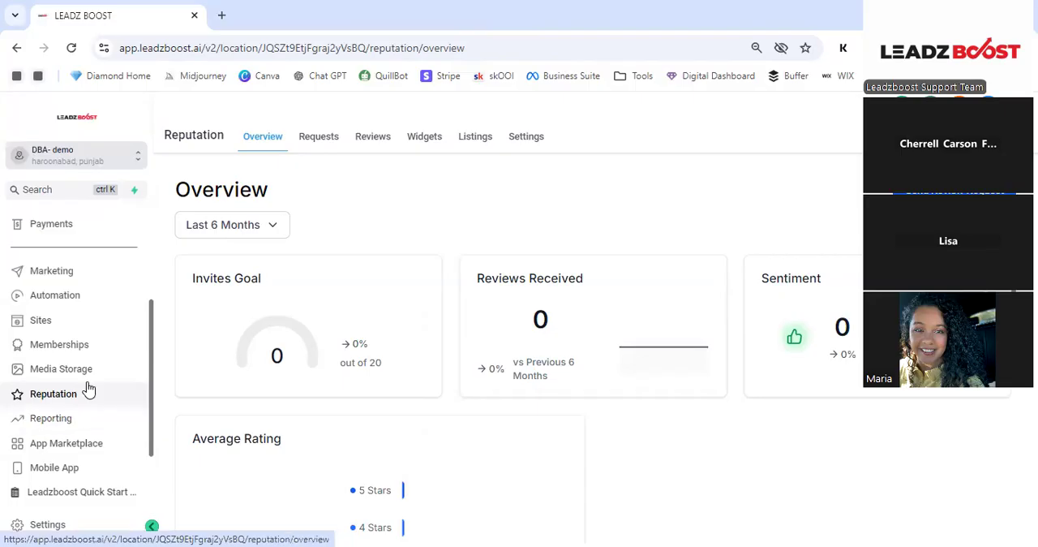
pyautogui.click(115, 353)
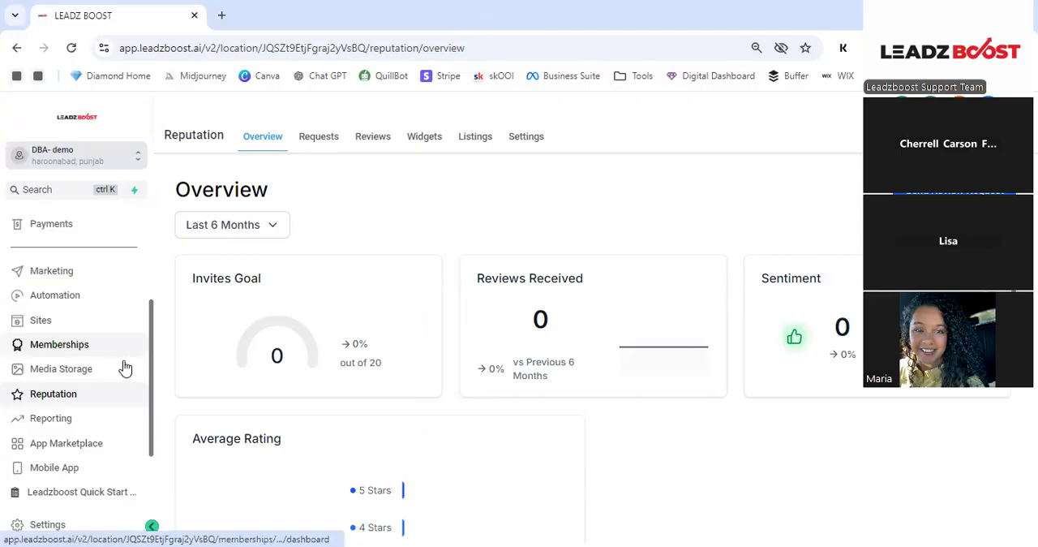
# - Open the Leadzboost Quick Start guide and look through its training steps, from software login to the Affiliate Portal
pyautogui.scroll(-1, 102, 385)
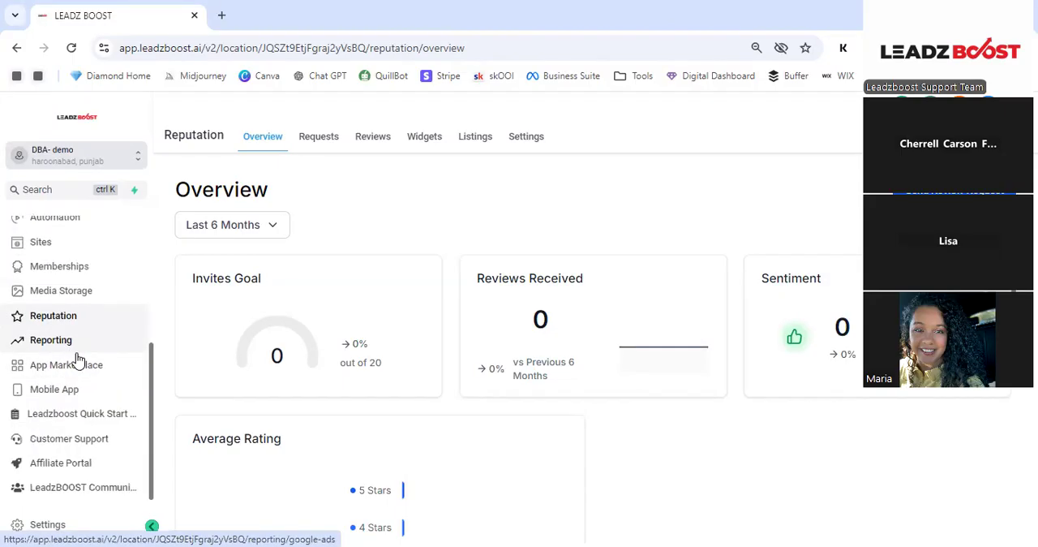
pyautogui.click(80, 415)
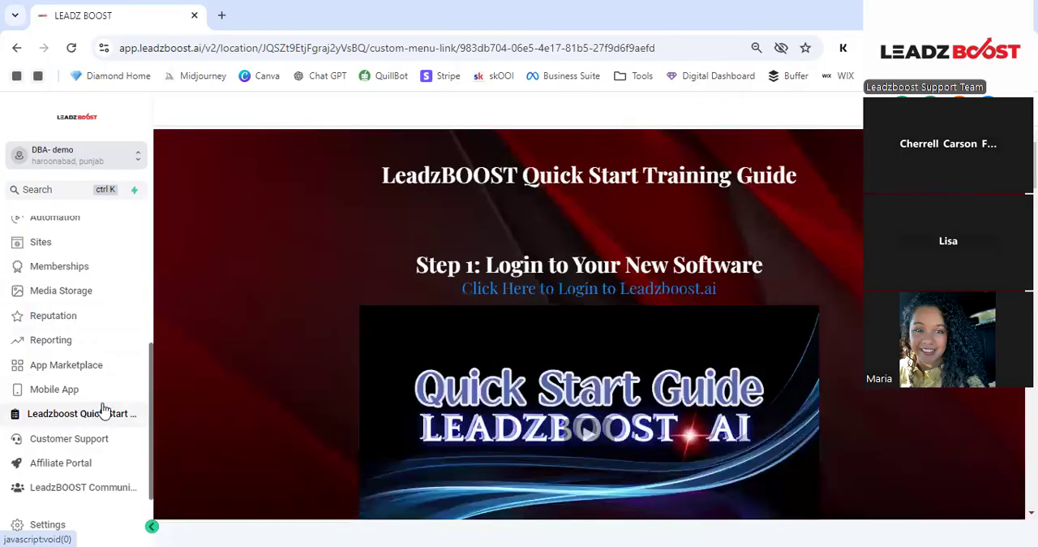
pyautogui.scroll(-4, 466, 289)
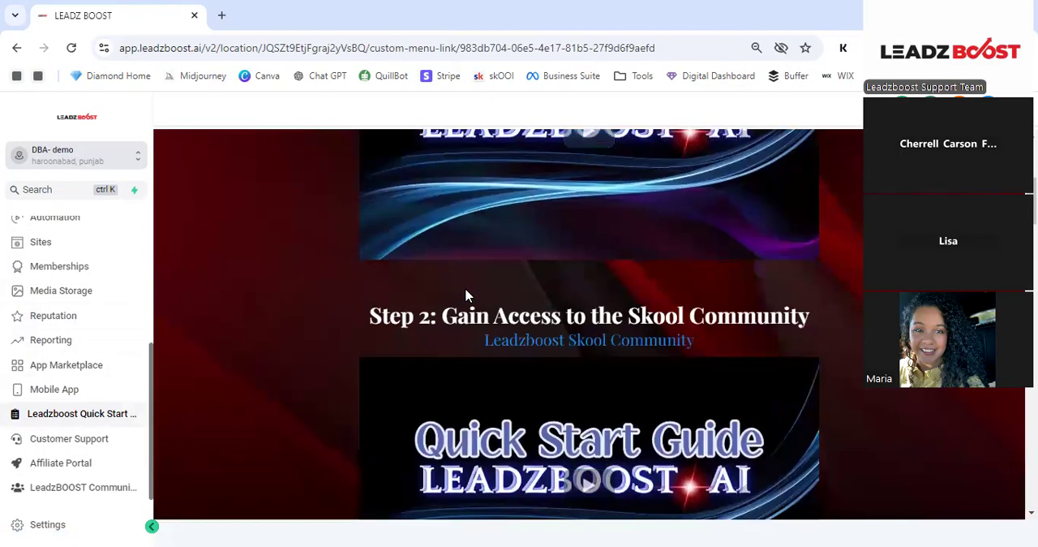
pyautogui.scroll(-5, 467, 289)
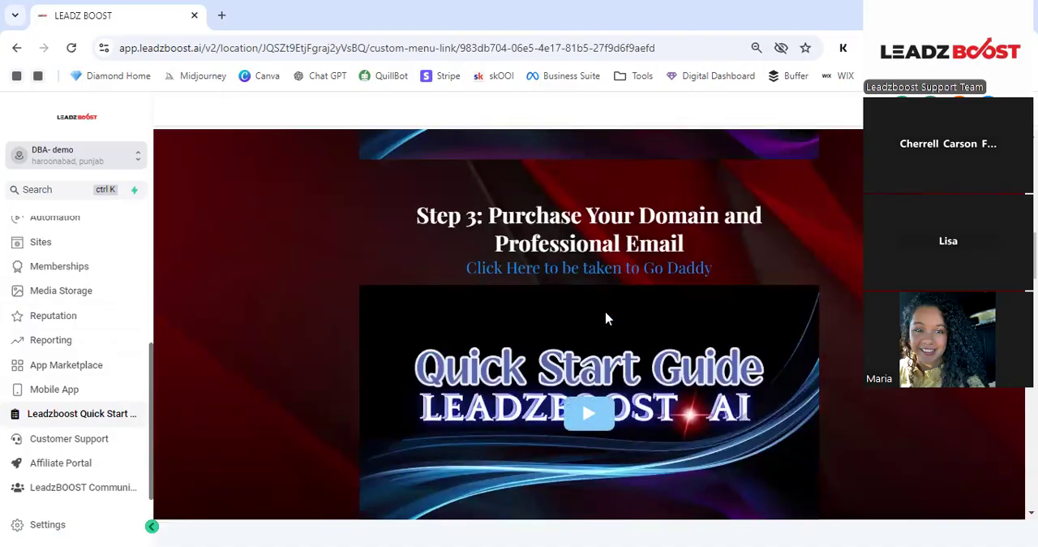
pyautogui.scroll(-5, 596, 316)
pyautogui.scroll(-1, 595, 316)
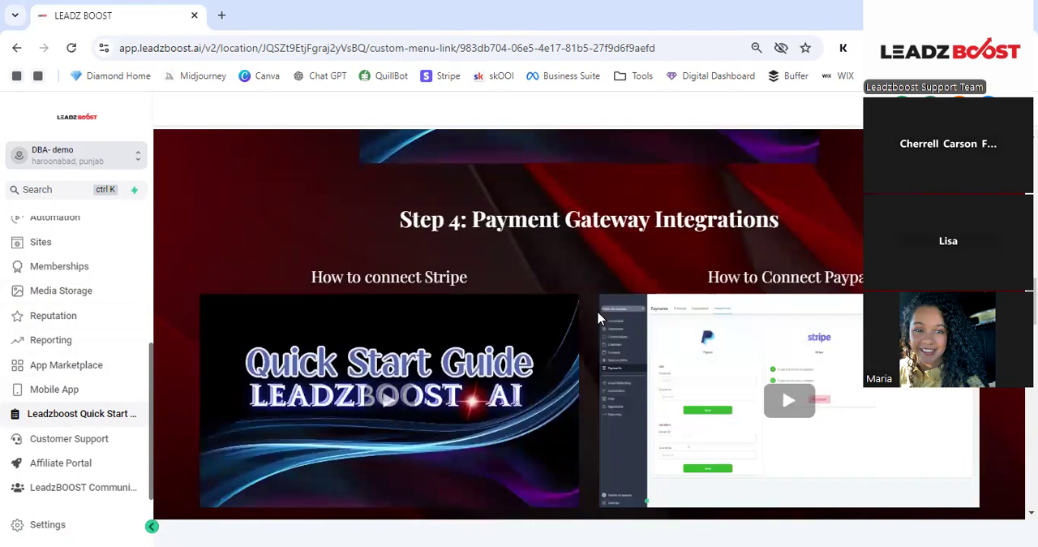
pyautogui.scroll(-15, 592, 292)
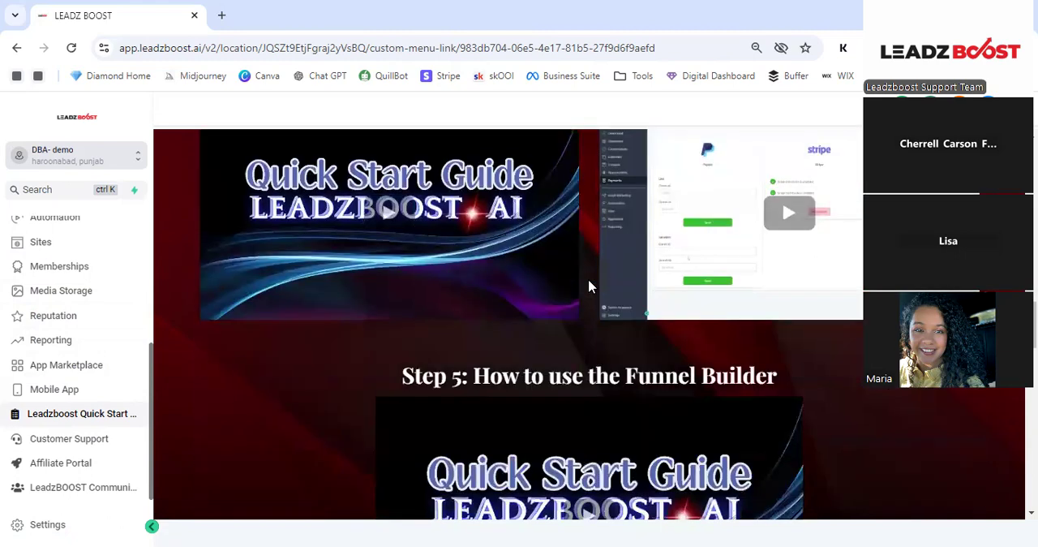
pyautogui.scroll(-5, 601, 298)
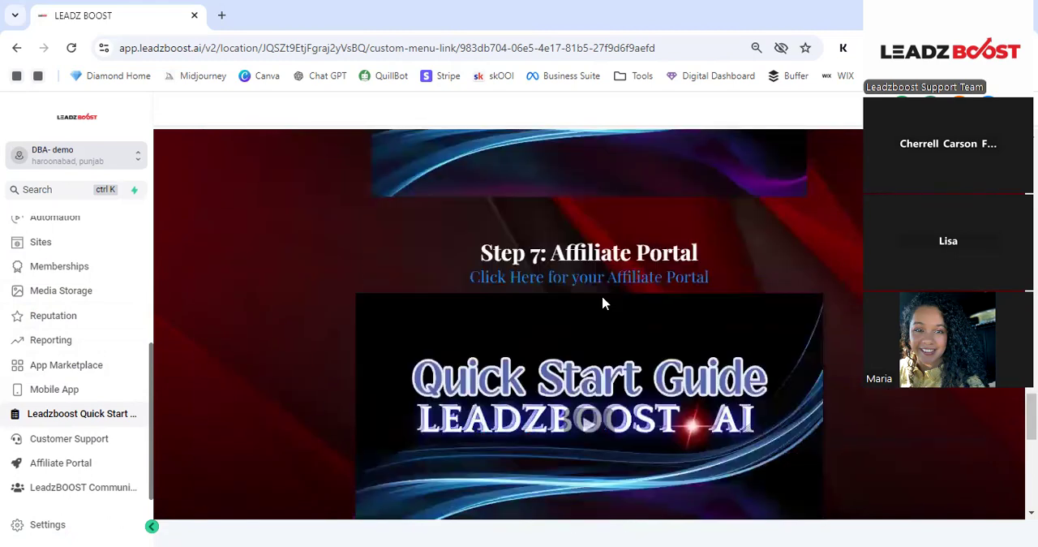
pyautogui.scroll(2, 603, 301)
pyautogui.scroll(1, 604, 302)
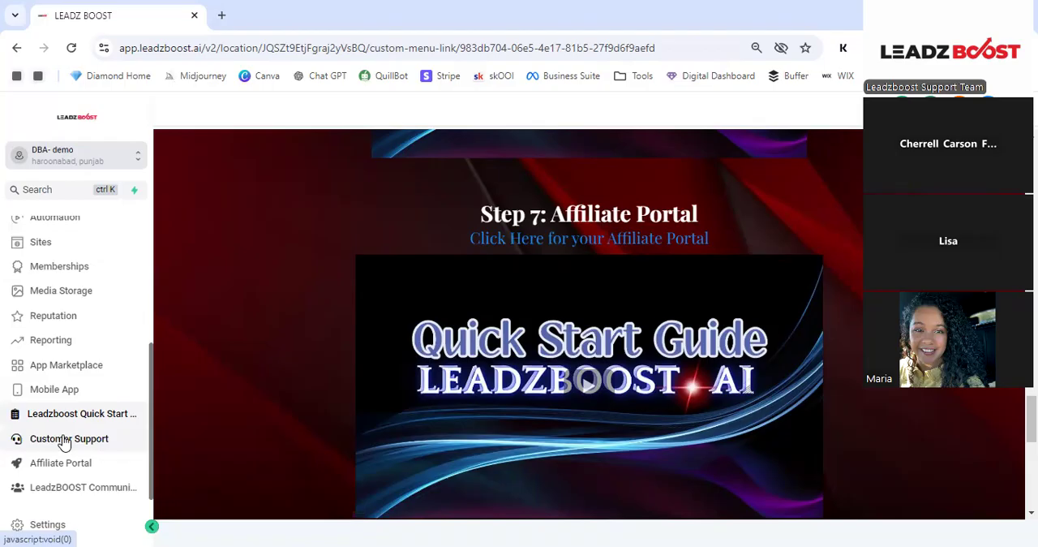
# - Open the Customer Support page and review the options for creating a ticket, emailing and booking a call
pyautogui.click(64, 442)
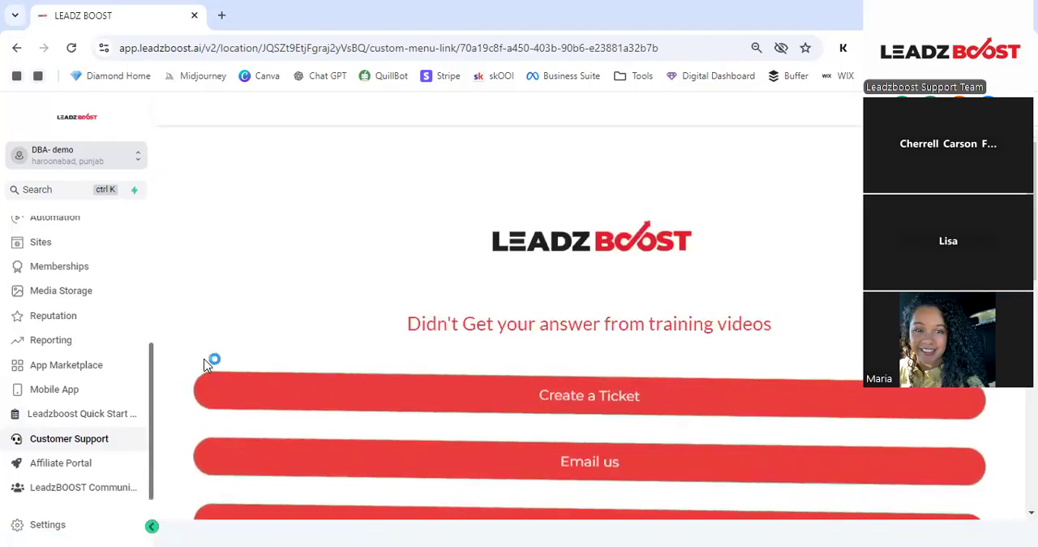
pyautogui.scroll(-2, 479, 364)
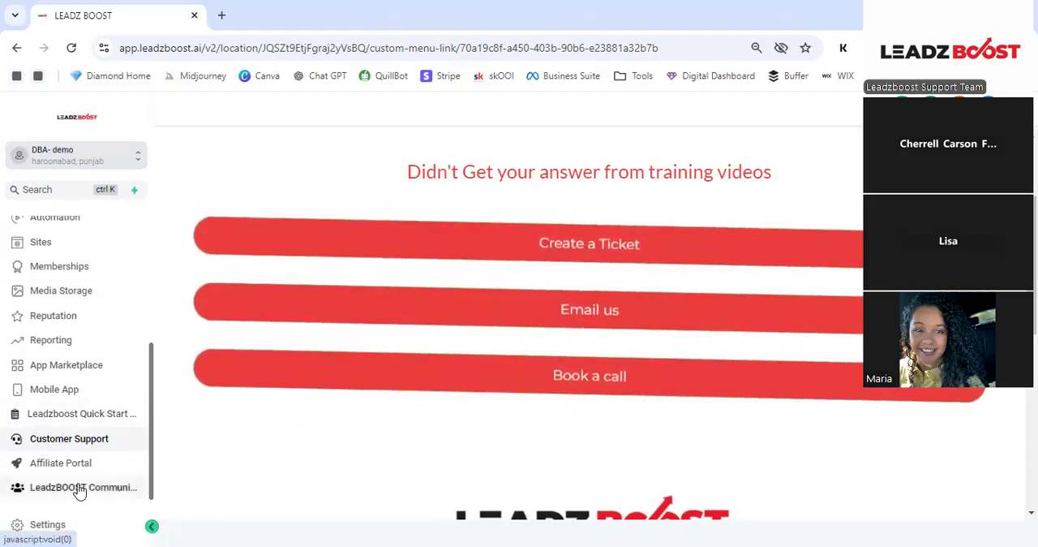
pyautogui.click(67, 442)
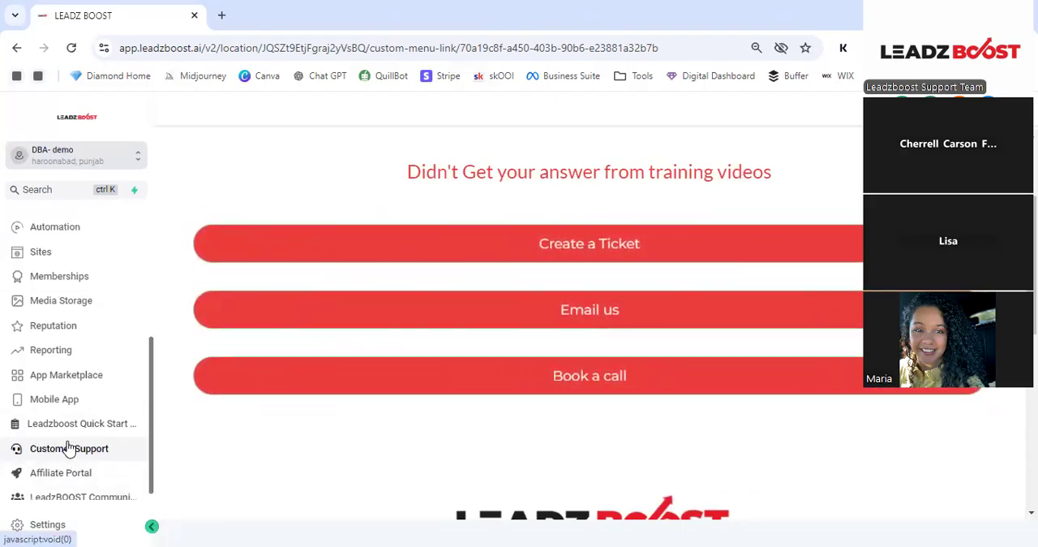
# - Open the Products list in the Payments area
pyautogui.scroll(3, 138, 339)
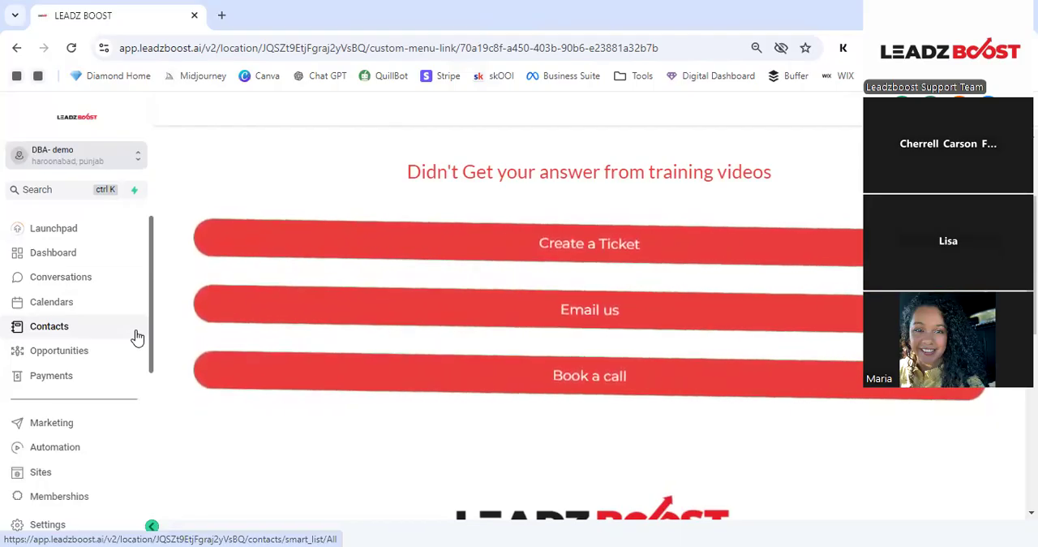
pyautogui.click(79, 378)
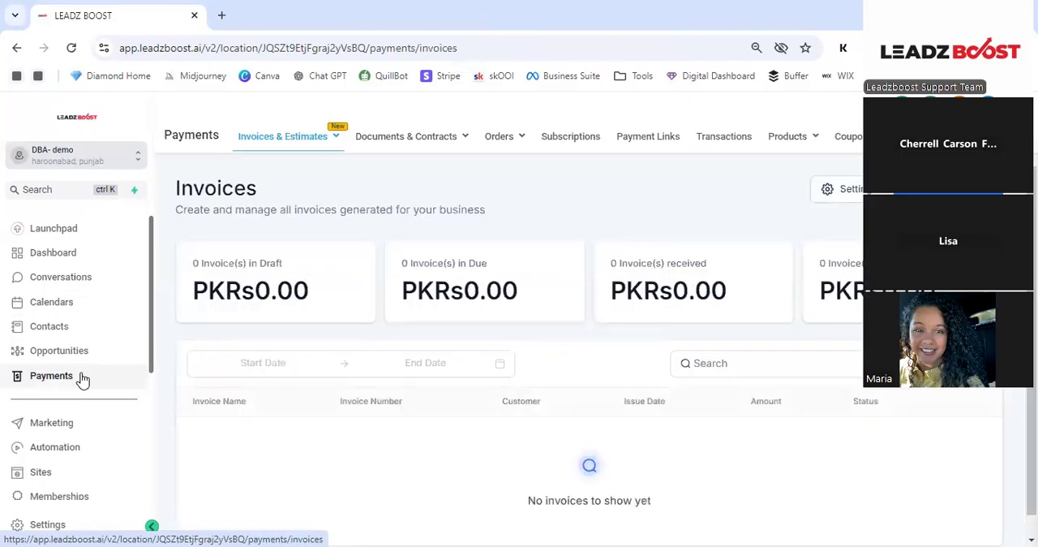
pyautogui.moveTo(791, 143)
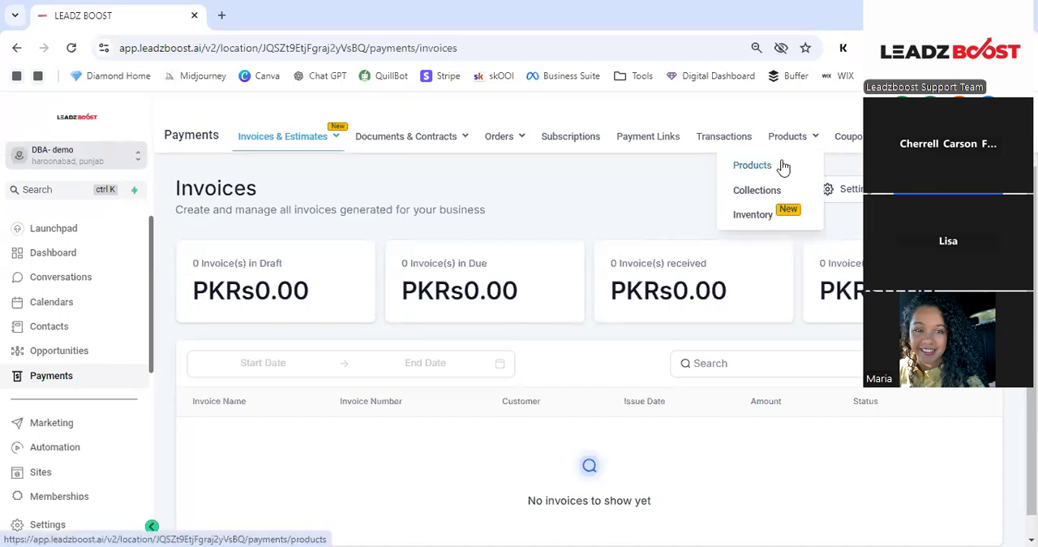
pyautogui.click(781, 167)
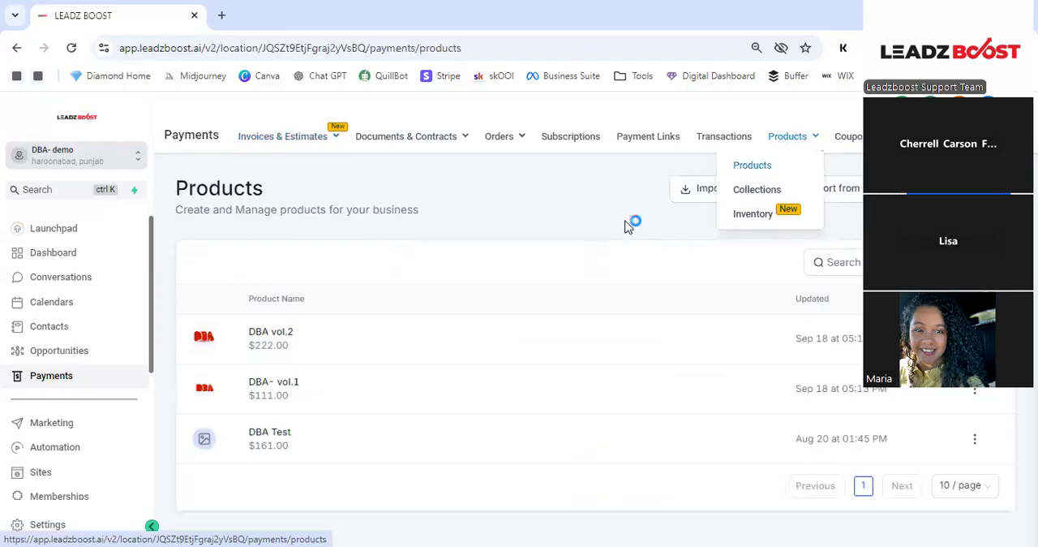
# - Start a new product and enter "Digital Boss Academy" as its title
pyautogui.click(959, 188)
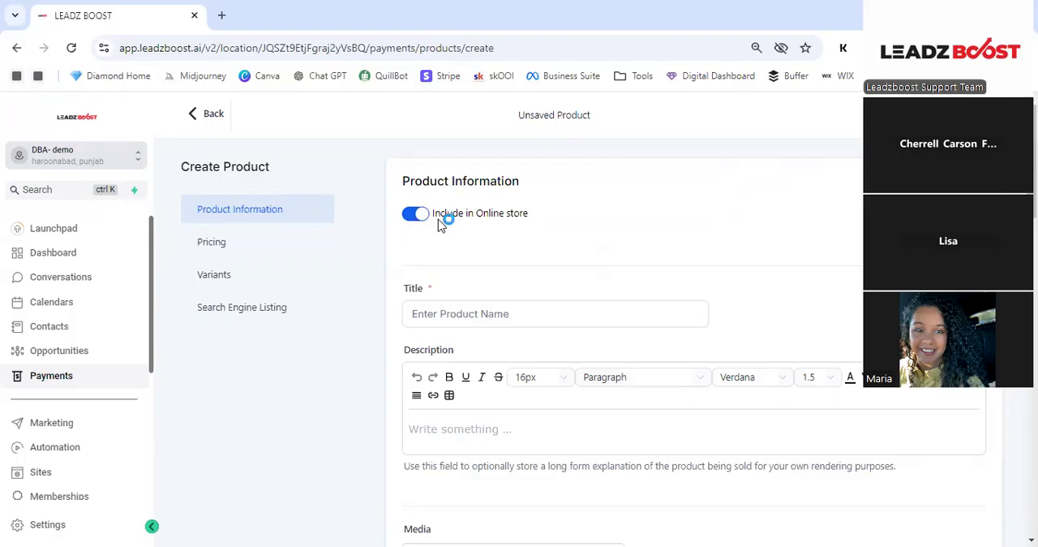
pyautogui.scroll(-1, 442, 223)
pyautogui.click(481, 242)
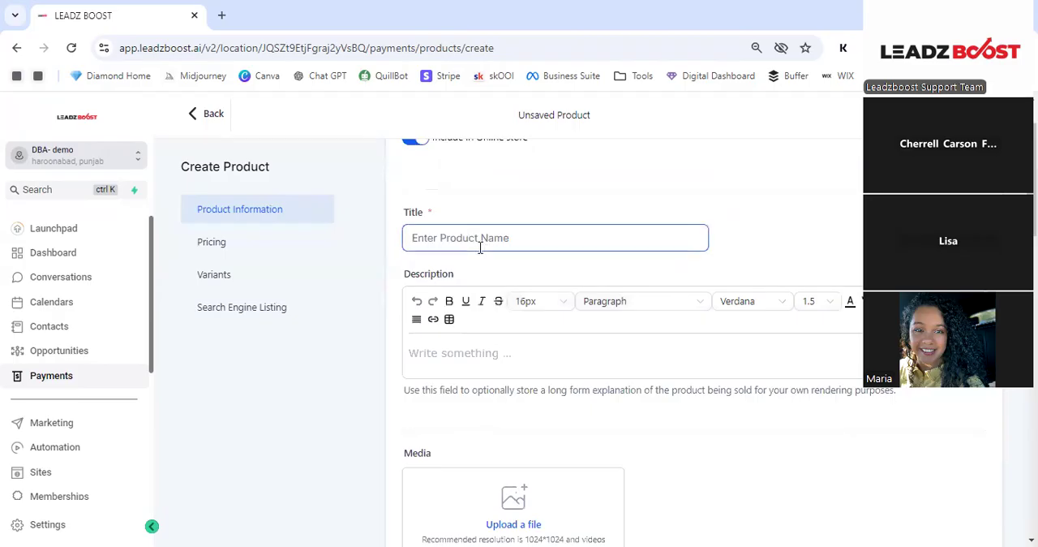
pyautogui.write('Digital Boss ')
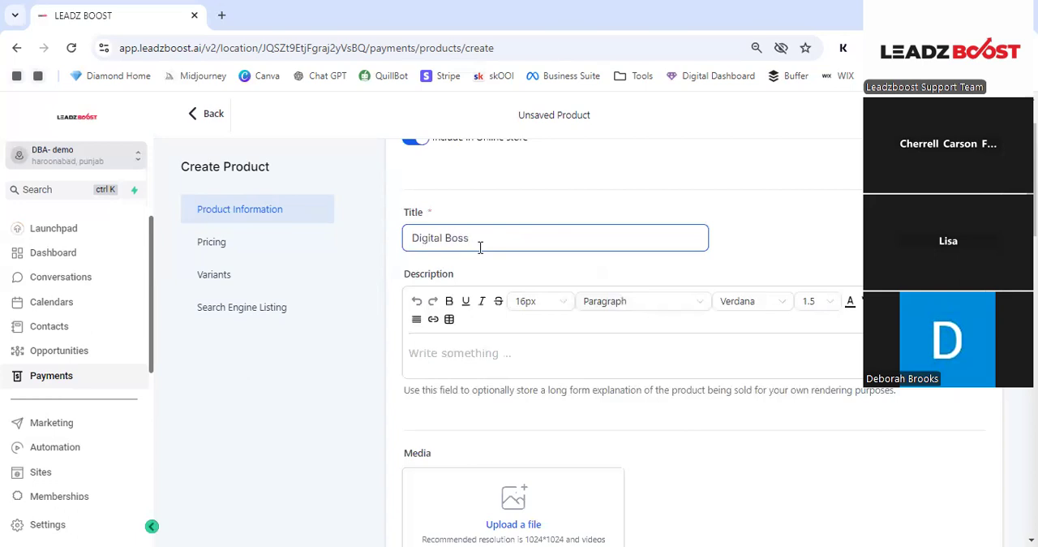
pyautogui.write('Academy')
pyautogui.click(624, 198)
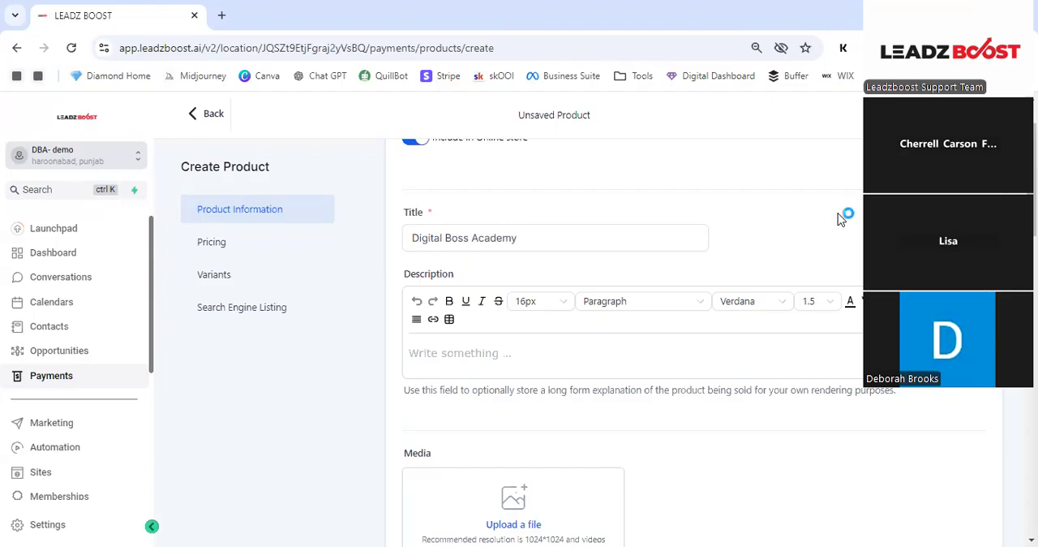
# - Add the image dba v2.png from the media library as the product's media
pyautogui.scroll(1, 840, 219)
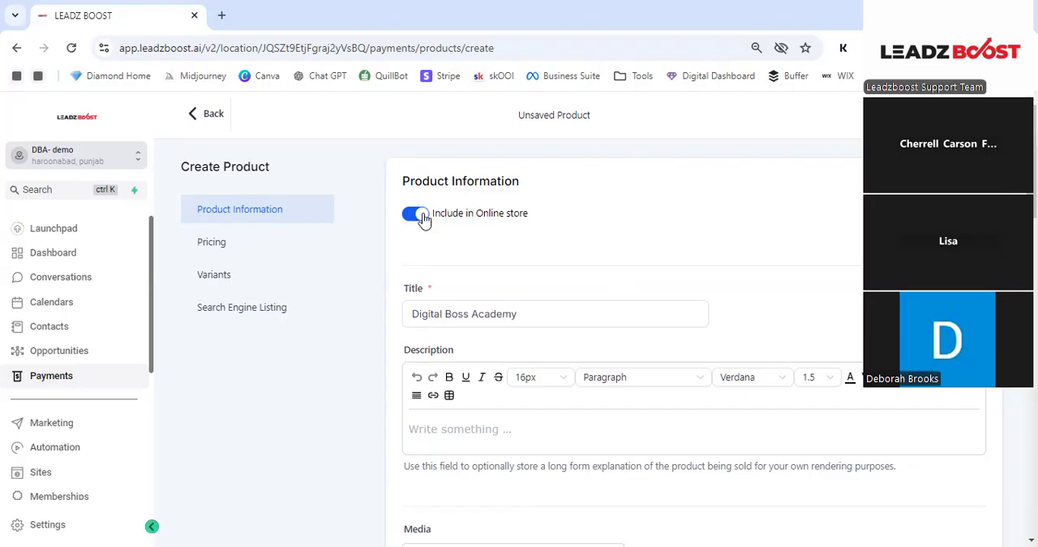
pyautogui.scroll(-1, 527, 230)
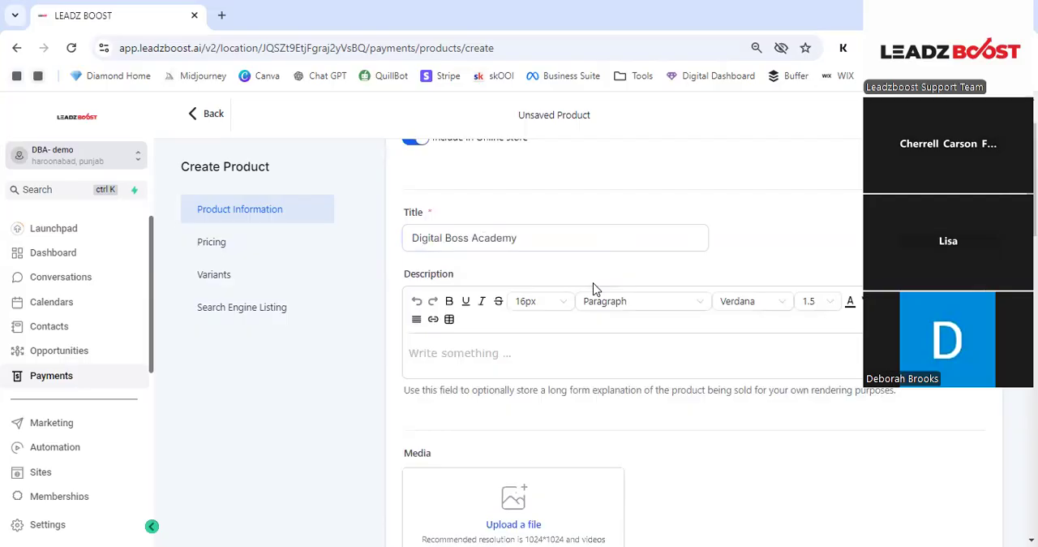
pyautogui.scroll(-3, 573, 350)
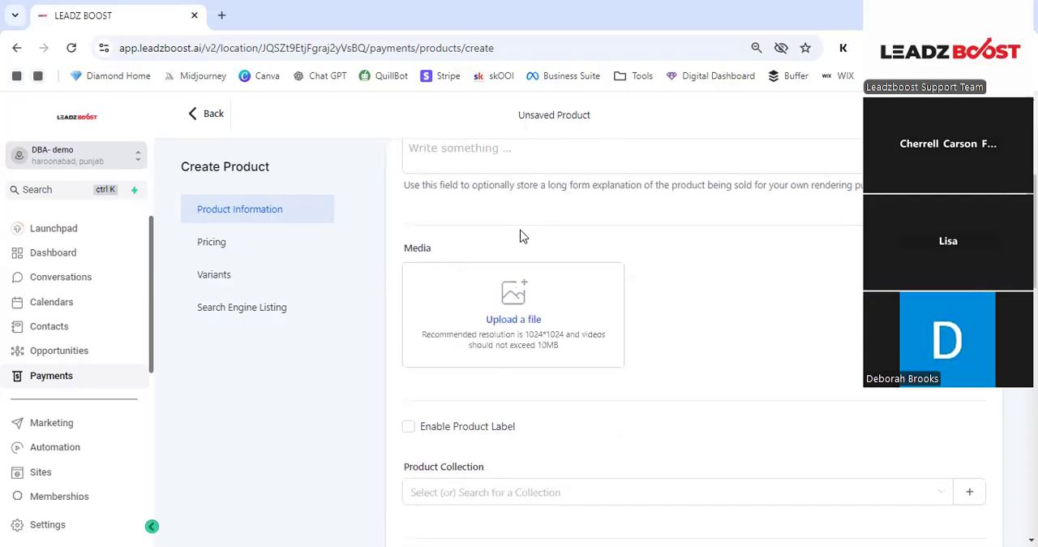
pyautogui.scroll(1, 524, 188)
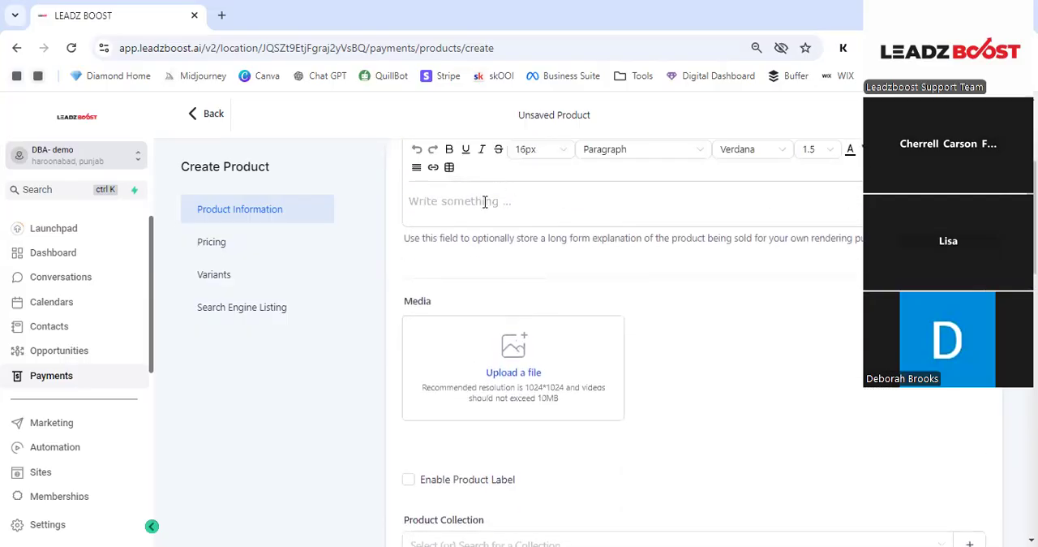
pyautogui.scroll(-2, 486, 203)
pyautogui.click(524, 202)
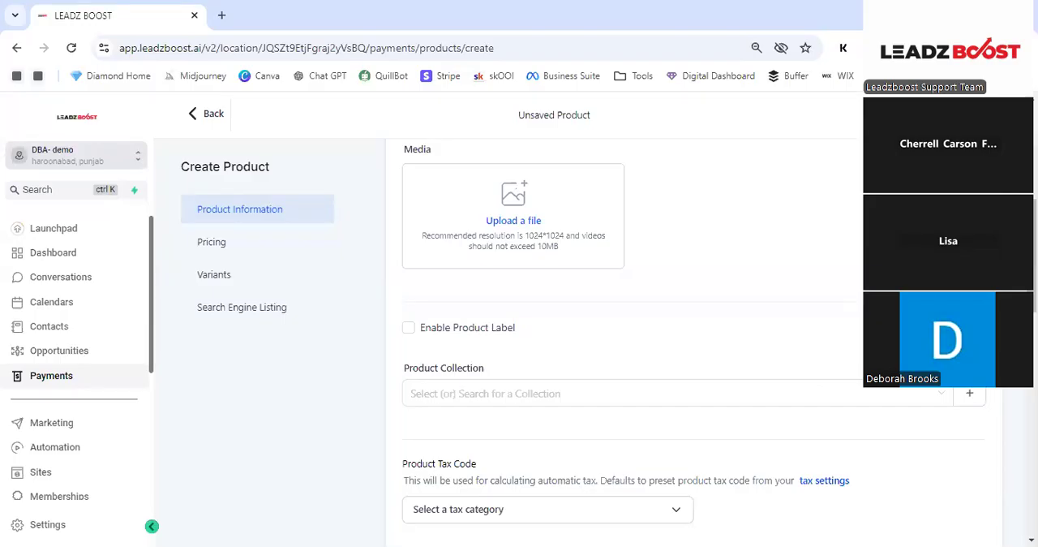
pyautogui.click(529, 220)
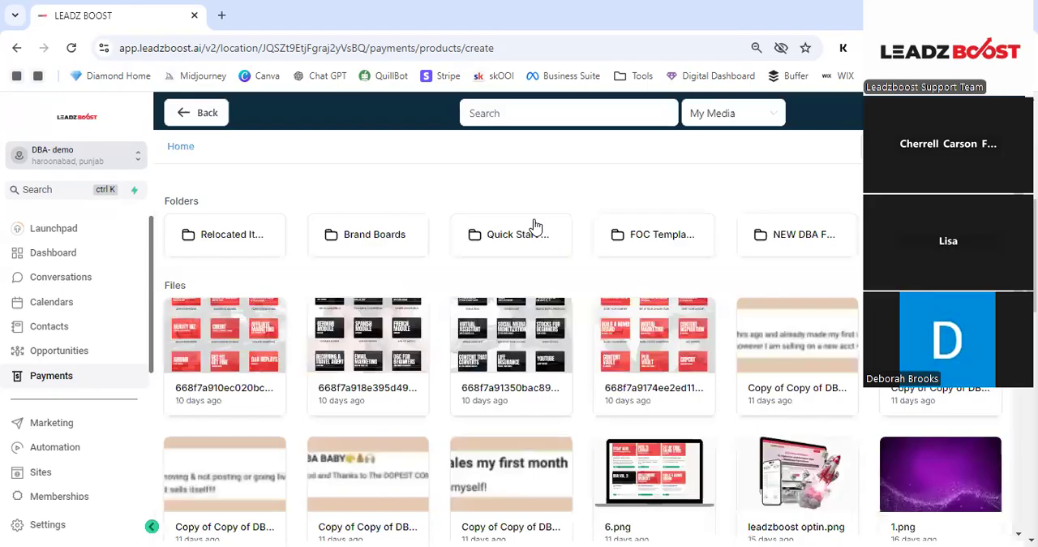
pyautogui.scroll(-5, 649, 276)
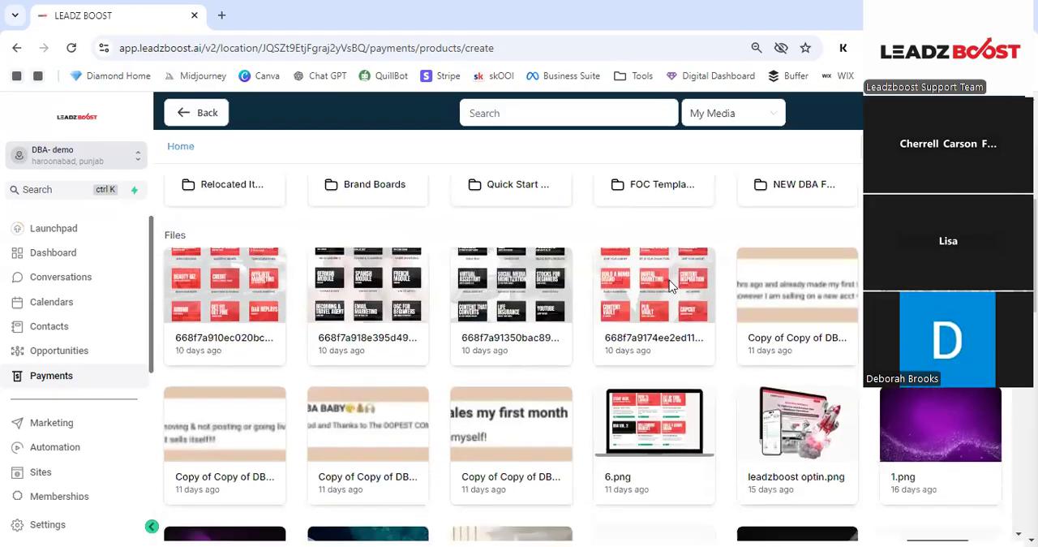
pyautogui.scroll(-4, 684, 297)
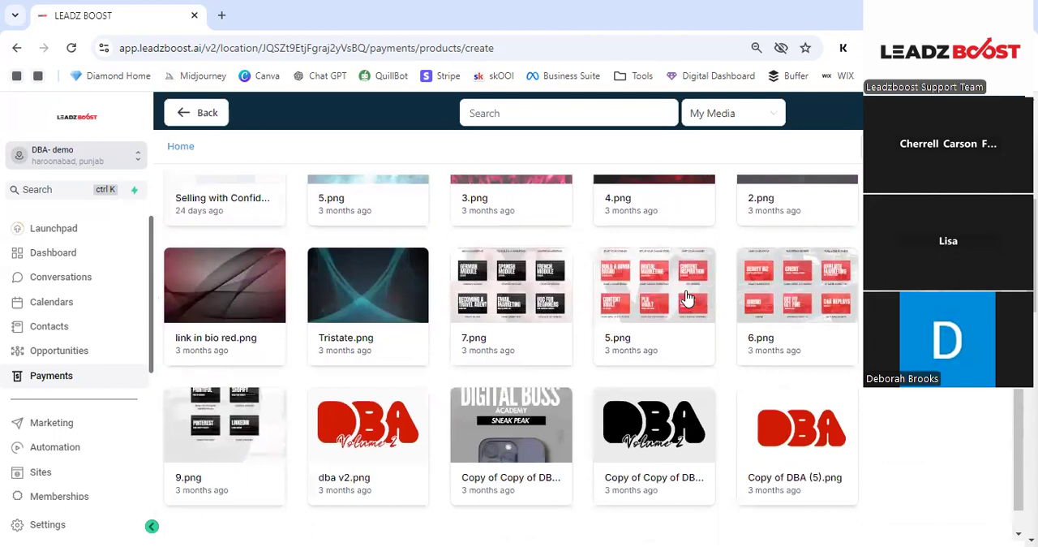
pyautogui.click(372, 387)
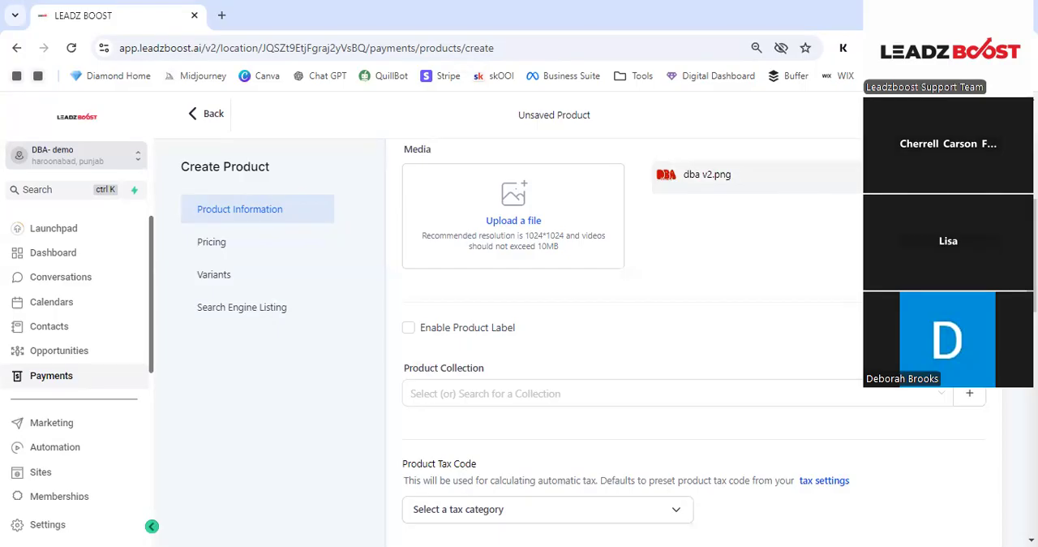
# - Review the product's label, collection, tax code and tax rate options
pyautogui.scroll(-1, 730, 203)
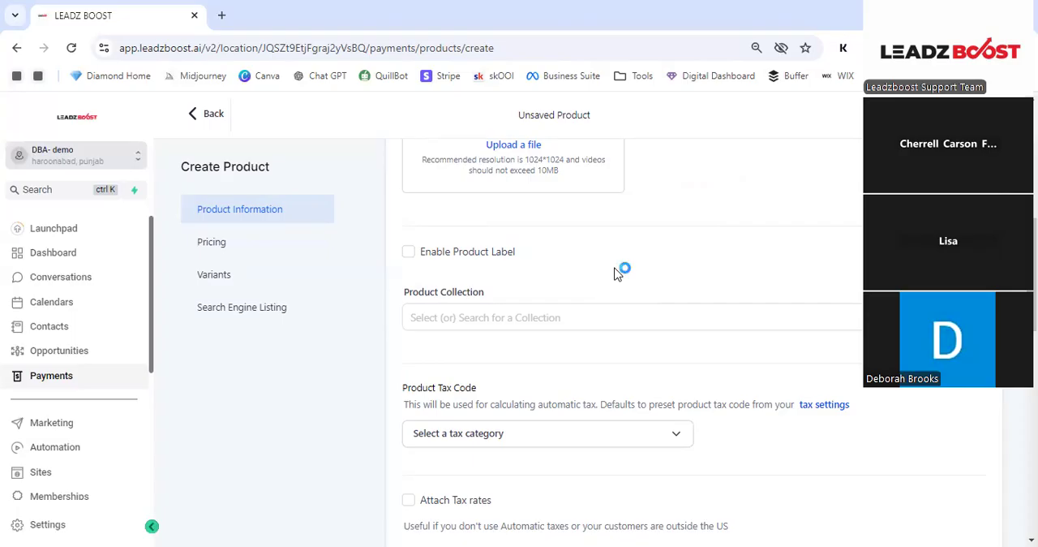
pyautogui.click(619, 316)
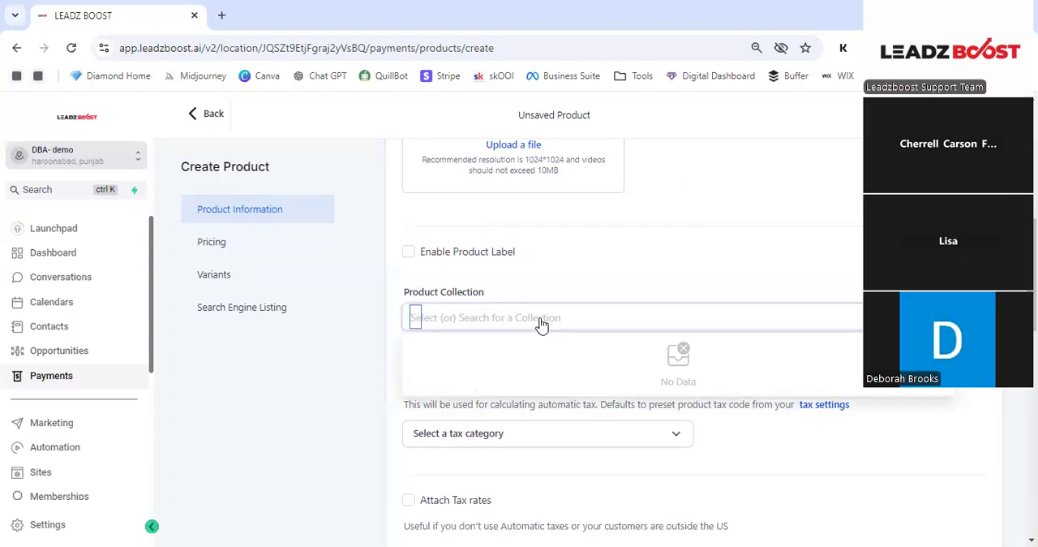
pyautogui.scroll(-2, 531, 266)
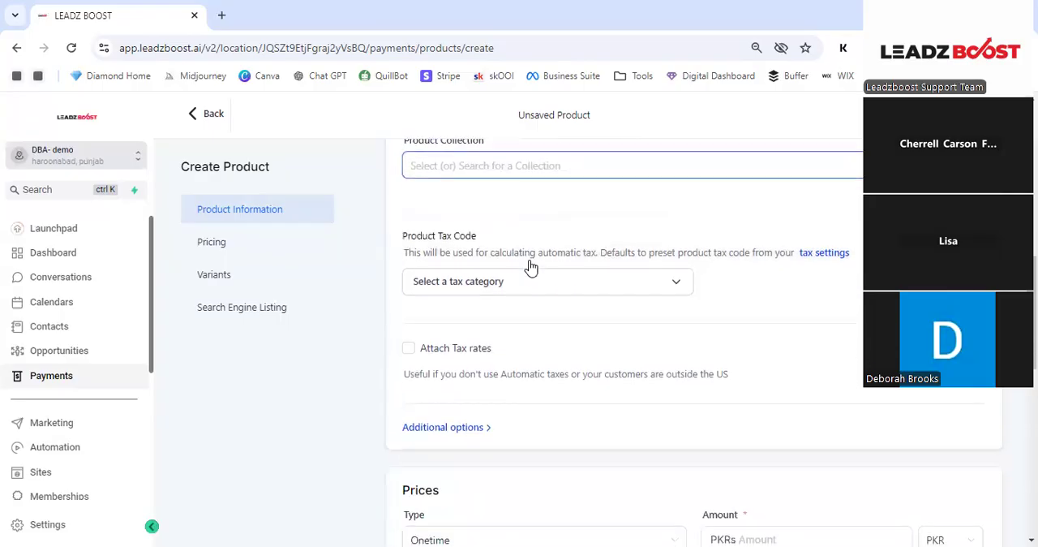
pyautogui.moveTo(438, 215); pyautogui.dragTo(548, 373)
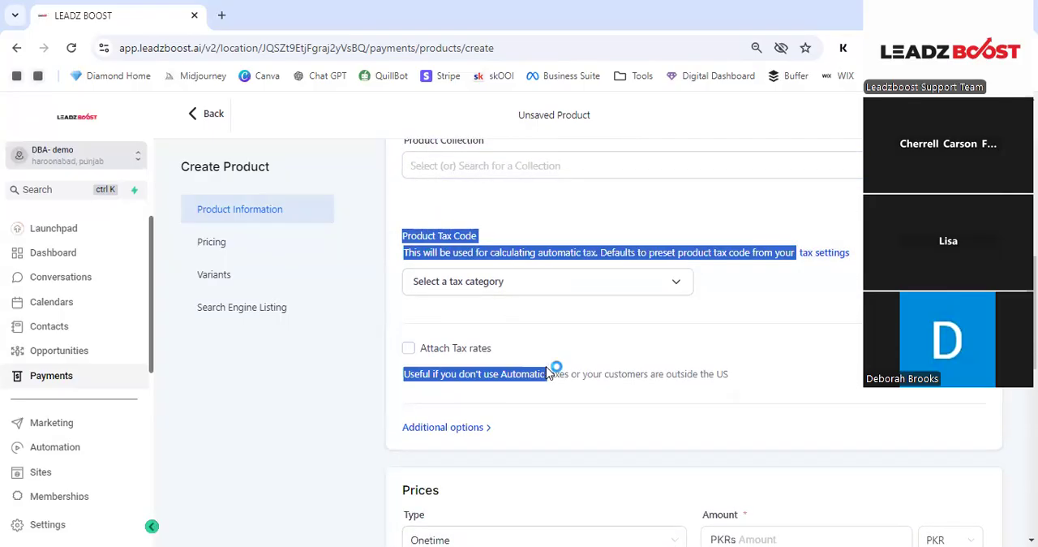
pyautogui.click(520, 201)
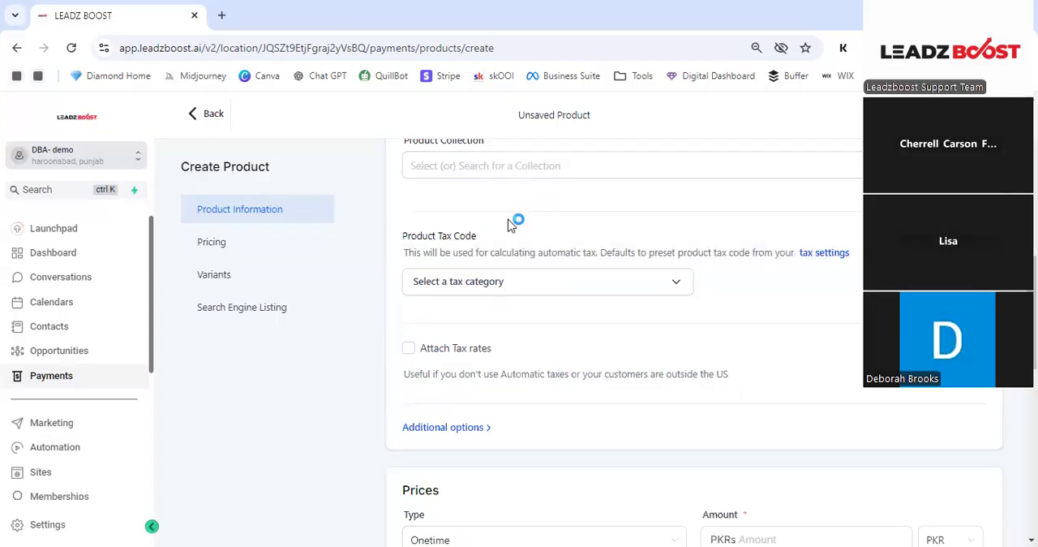
# - Examine the product's price settings, including the amount, currency choices, compare-at price and the one-time or recurring type
pyautogui.scroll(-3, 478, 267)
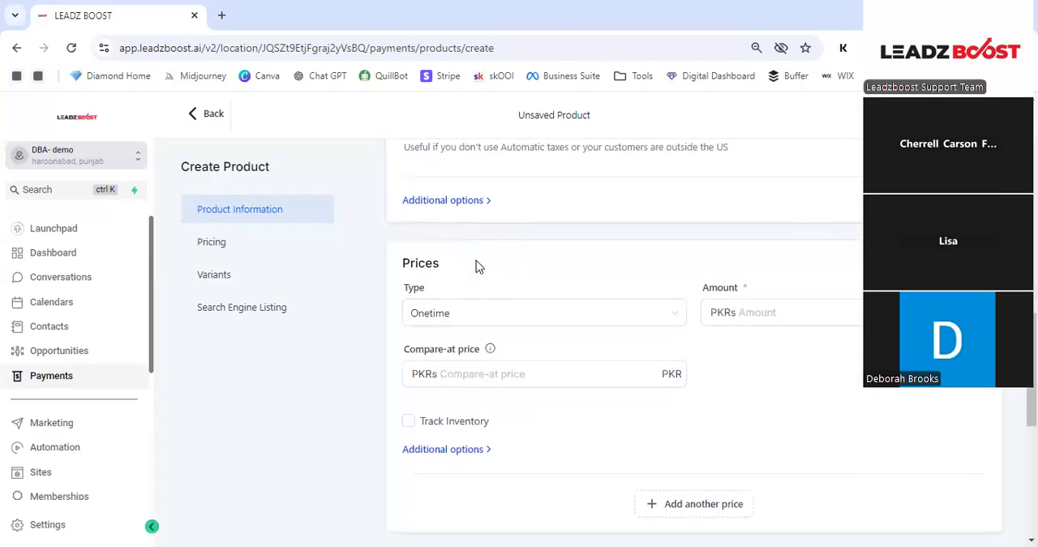
pyautogui.click(827, 318)
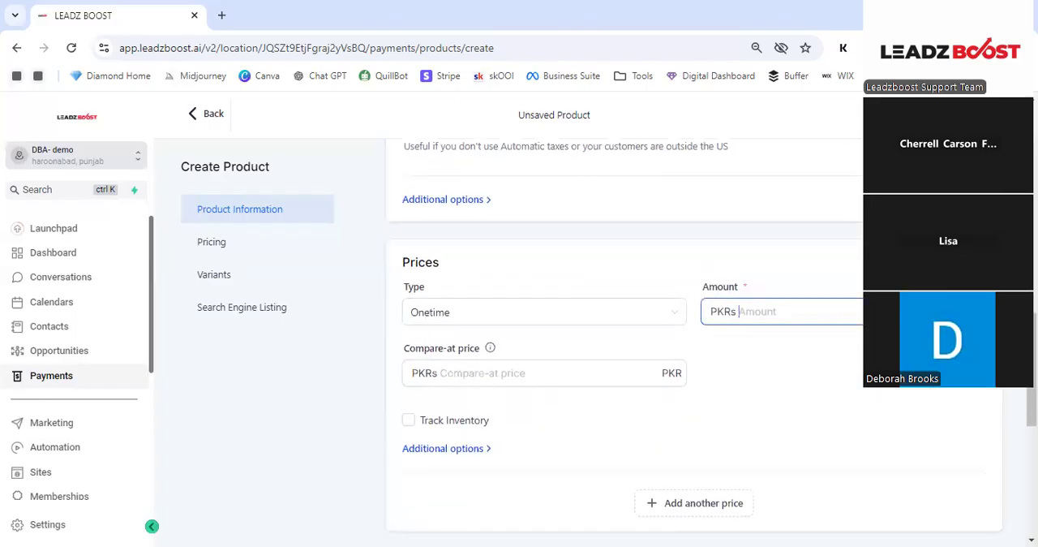
pyautogui.click(954, 312)
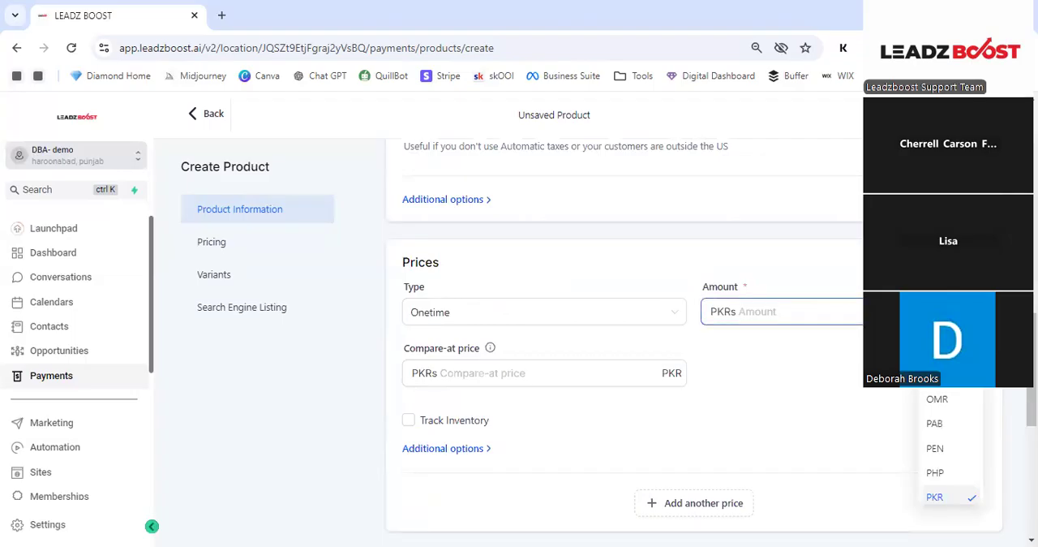
pyautogui.click(750, 311)
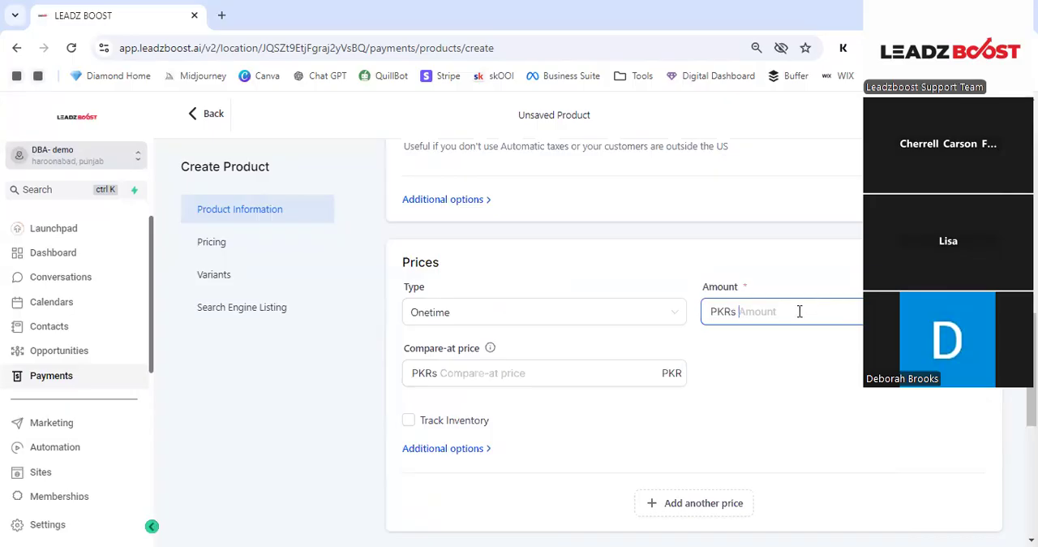
pyautogui.click(567, 370)
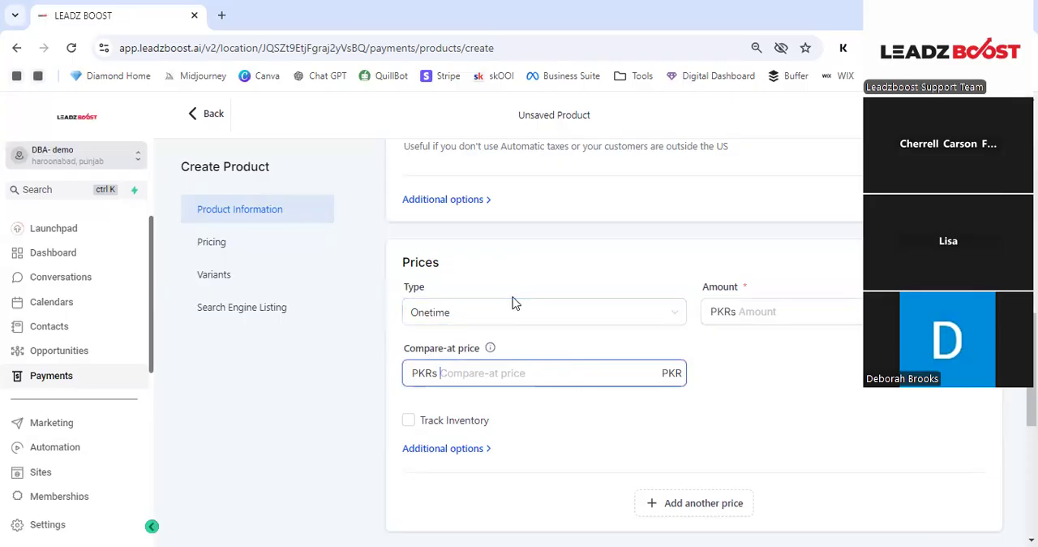
pyautogui.click(795, 311)
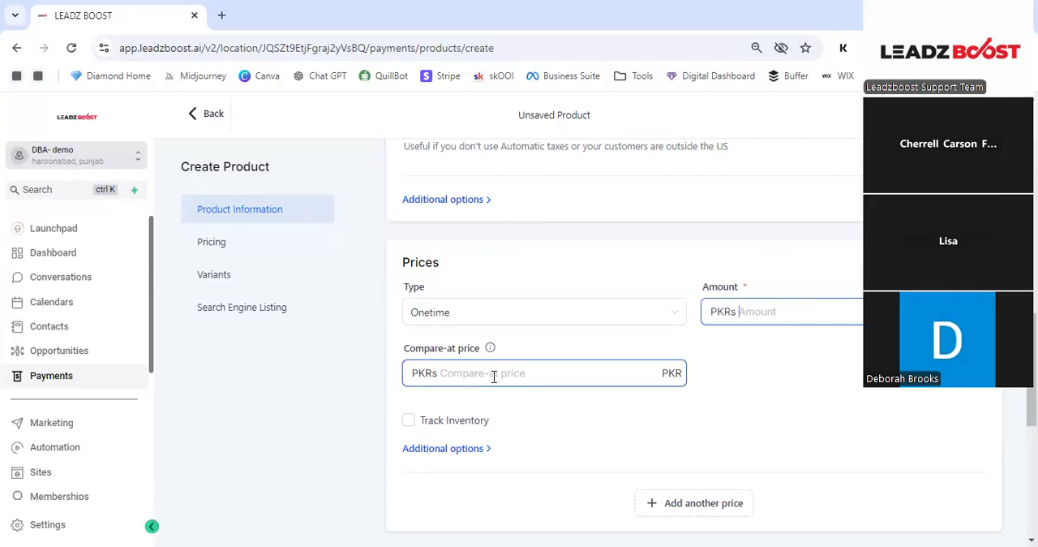
pyautogui.click(496, 334)
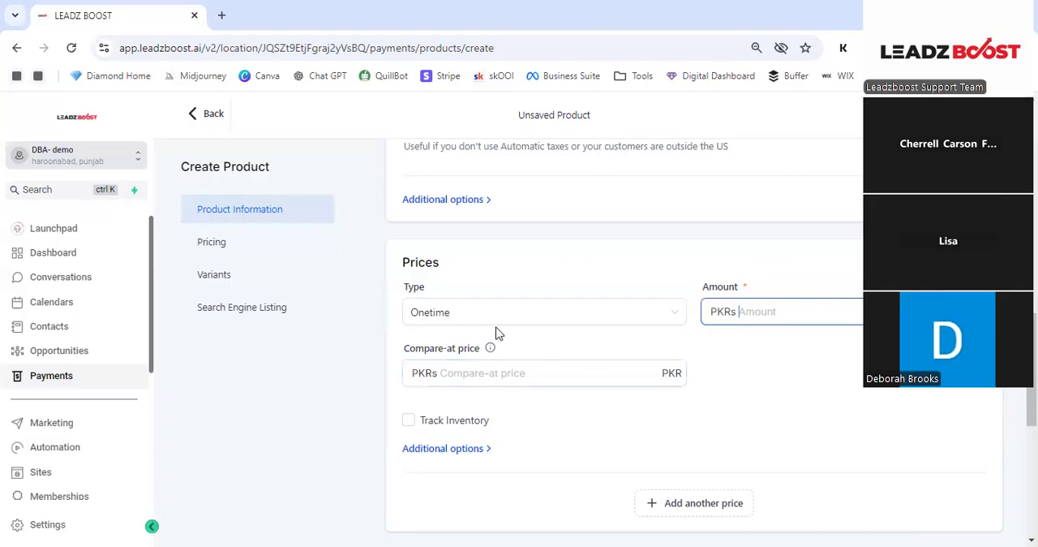
pyautogui.click(498, 348)
pyautogui.click(527, 322)
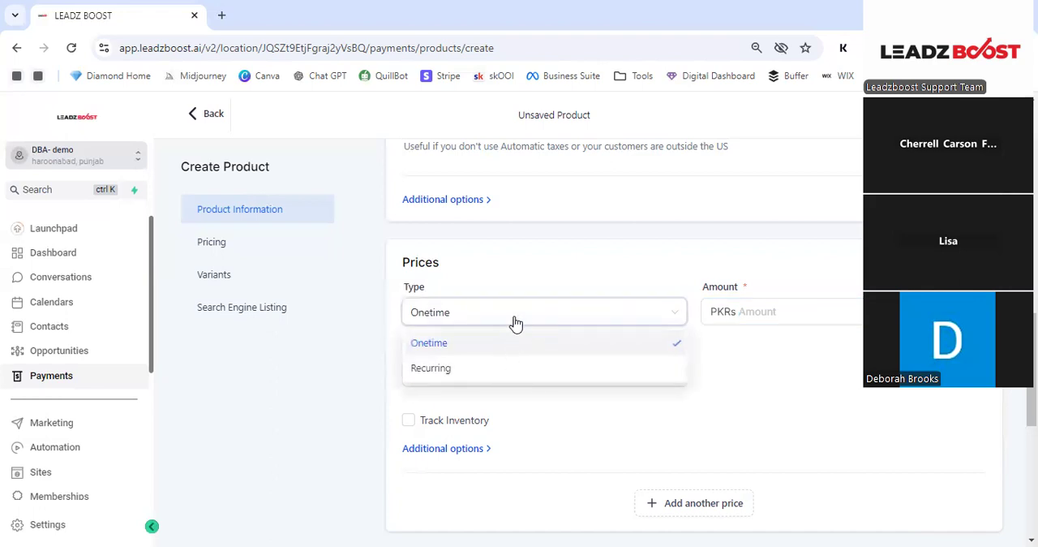
pyautogui.click(750, 355)
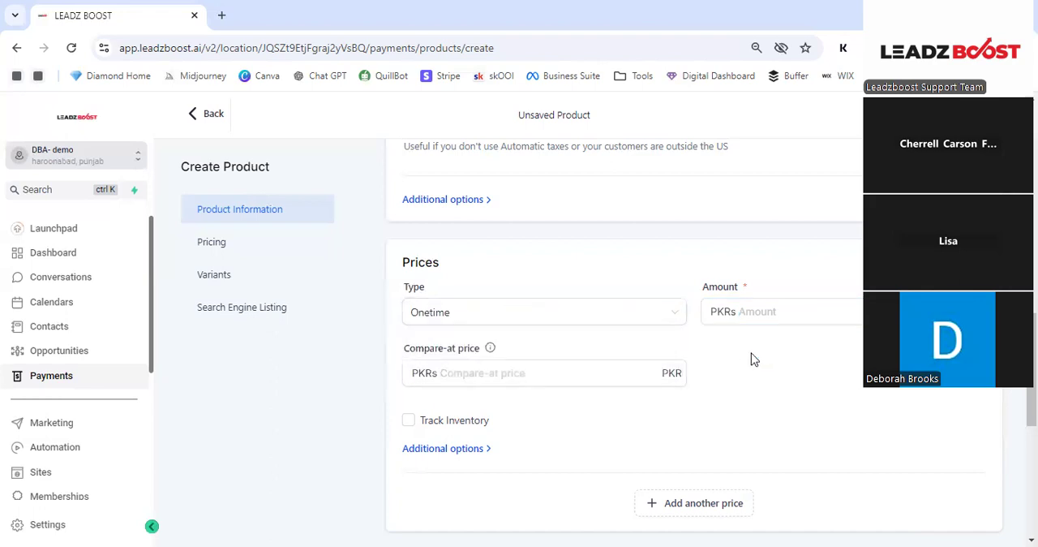
# - Enable inventory tracking for the price to show its stock options, and disable it again
pyautogui.scroll(-1, 717, 347)
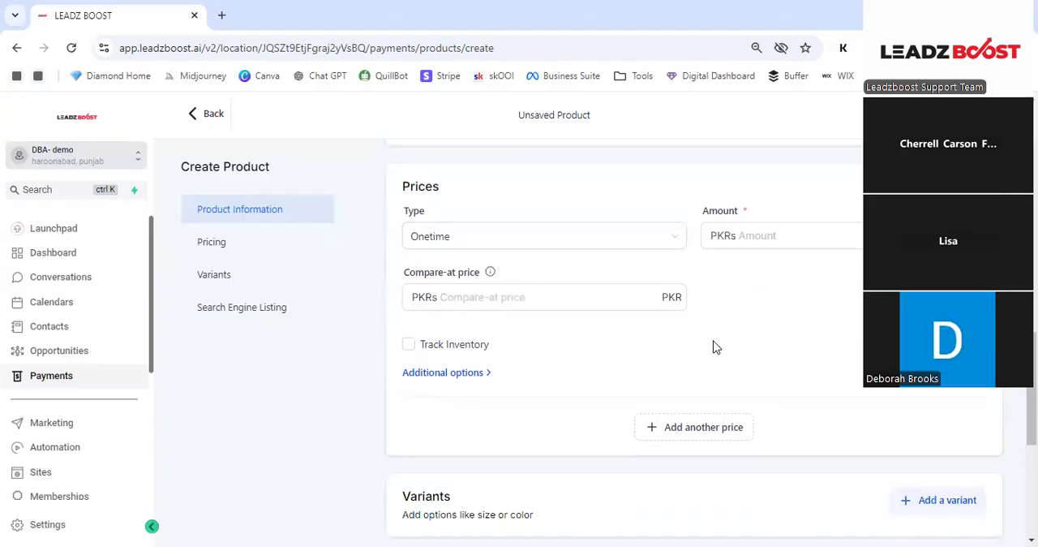
pyautogui.click(717, 347)
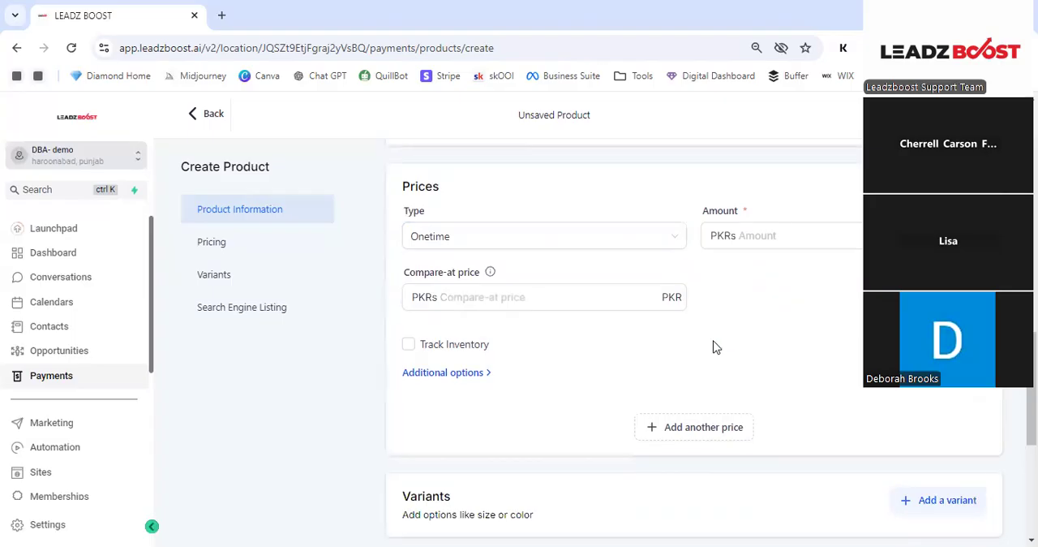
pyautogui.scroll(-2, 640, 318)
pyautogui.click(634, 313)
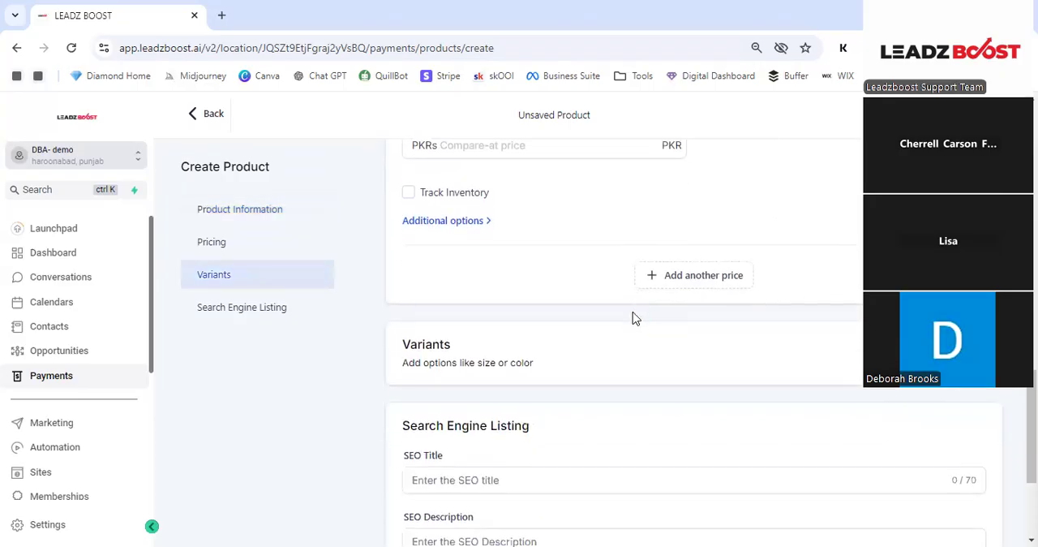
pyautogui.scroll(1, 629, 314)
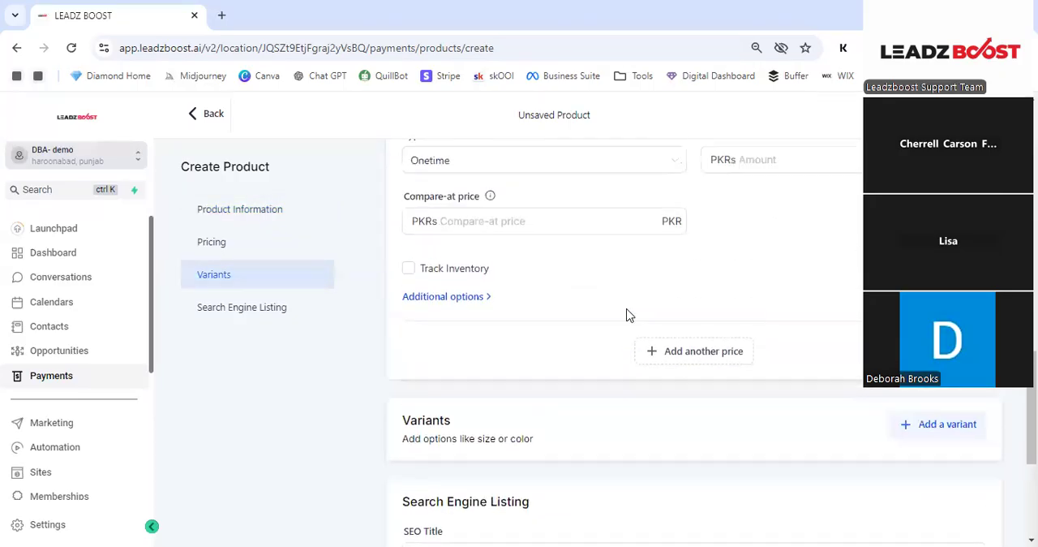
pyautogui.click(410, 268)
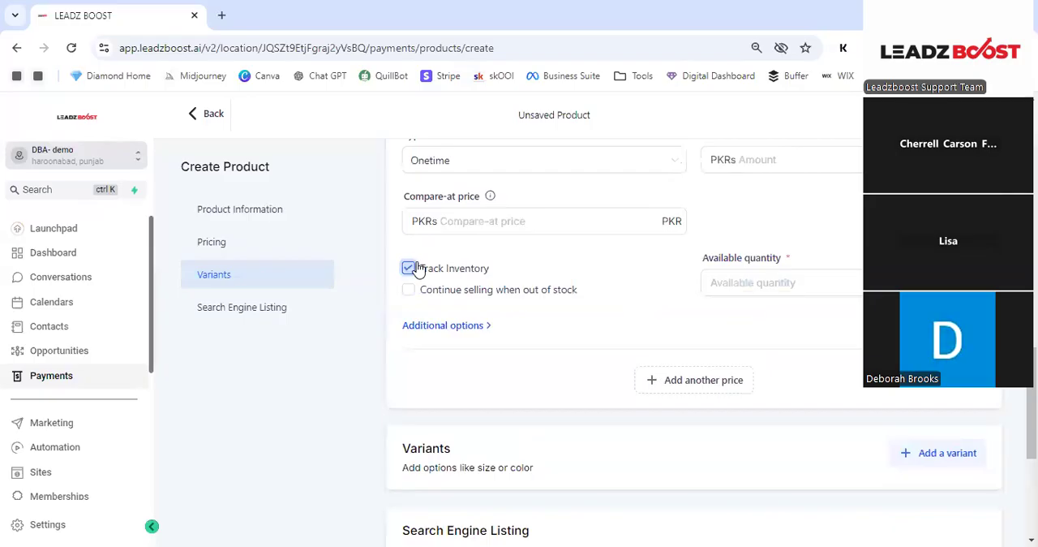
pyautogui.click(411, 268)
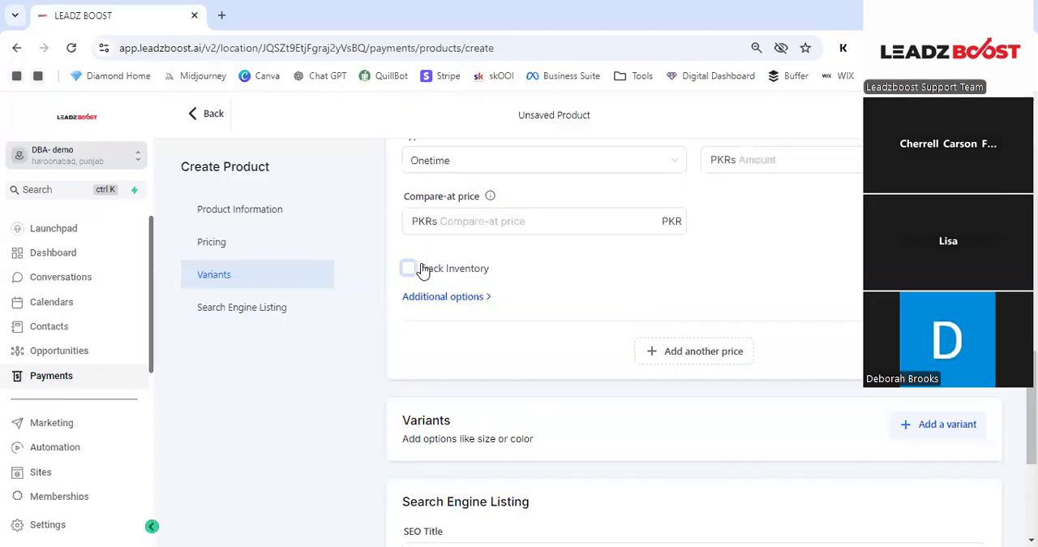
# - Review the Variants and Search Engine Listing sections at the end of the product form
pyautogui.scroll(-2, 544, 278)
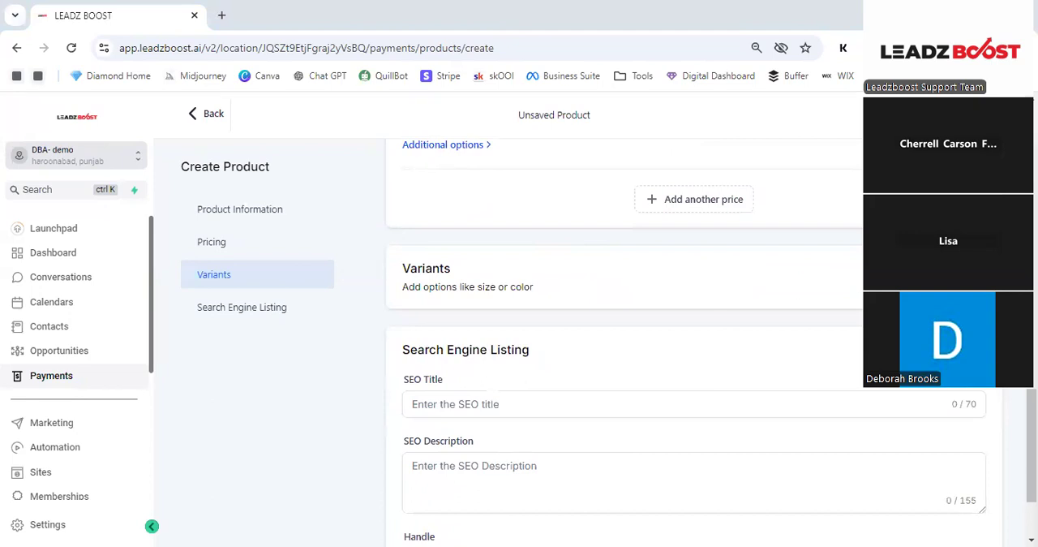
pyautogui.scroll(-3, 860, 282)
pyautogui.click(860, 280)
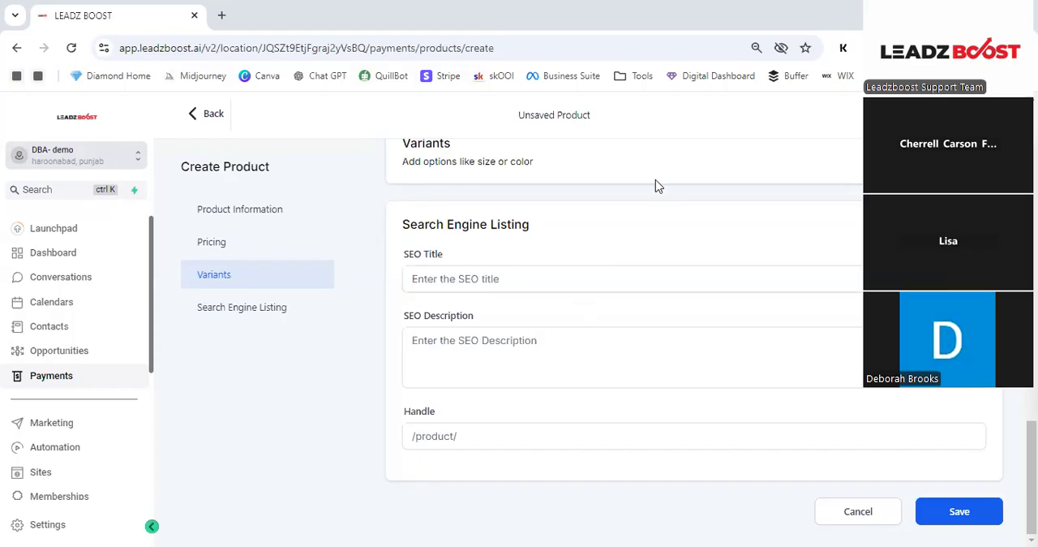
# - Leave the new product form without saving and return to the products list
pyautogui.scroll(1, 655, 183)
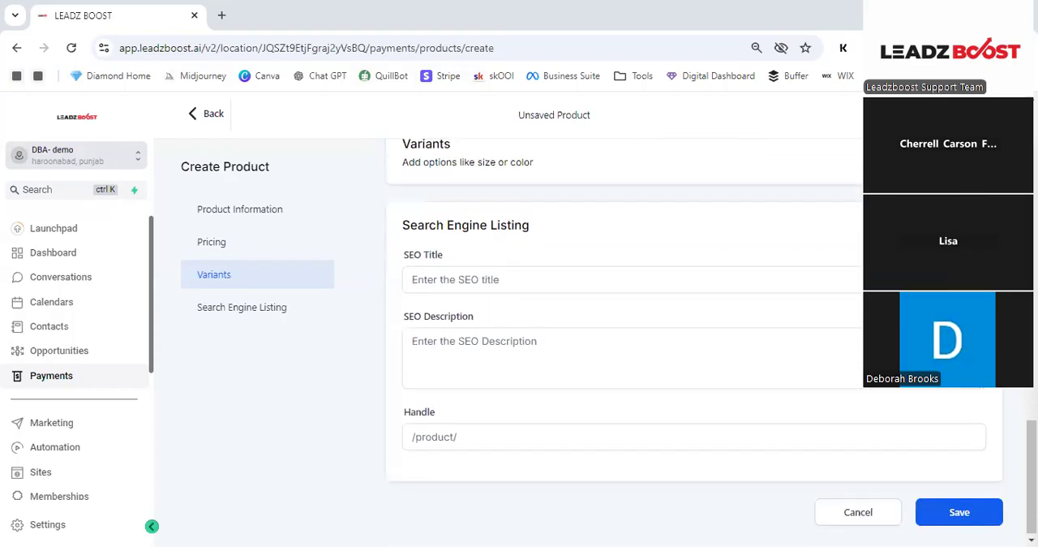
pyautogui.scroll(2, 695, 341)
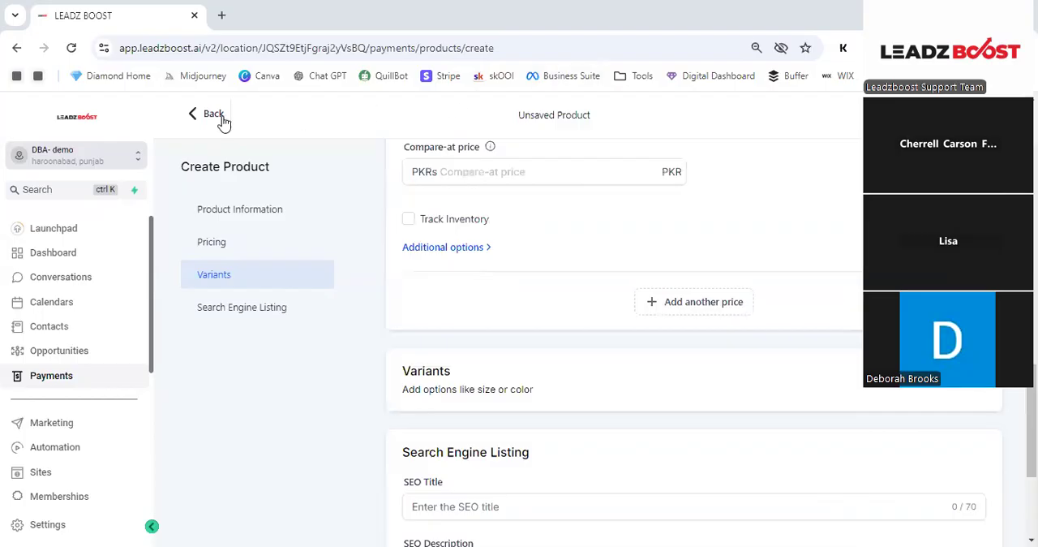
pyautogui.scroll(8, 536, 200)
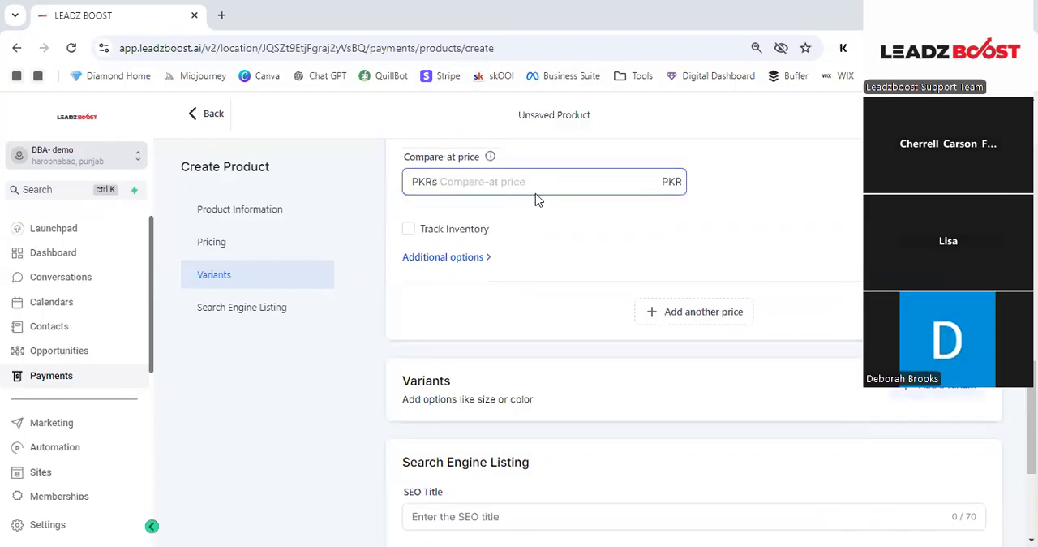
pyautogui.click(210, 116)
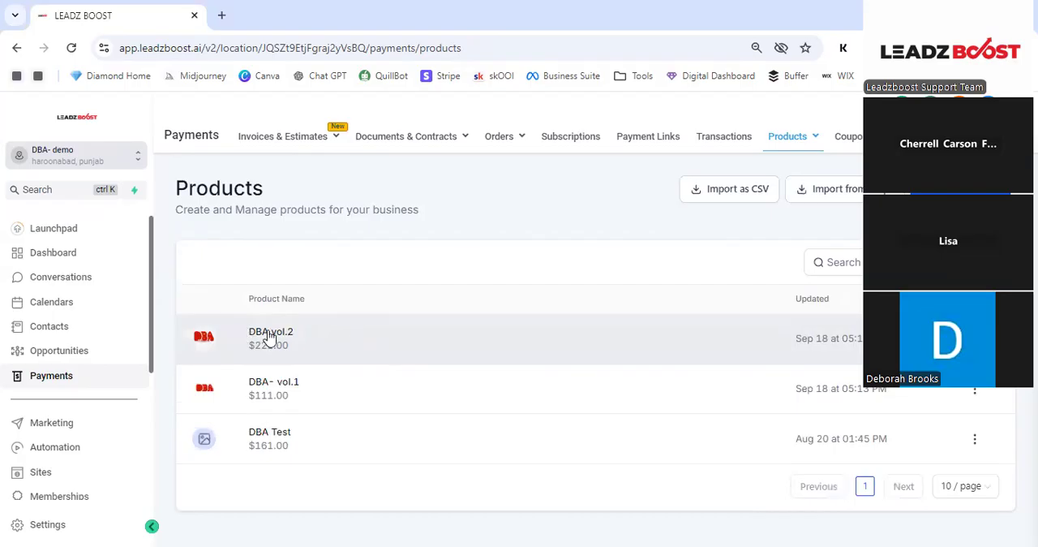
# - Open the DBA vol.2 product, review its details from product information to additional information, and return to the products list
pyautogui.click(271, 335)
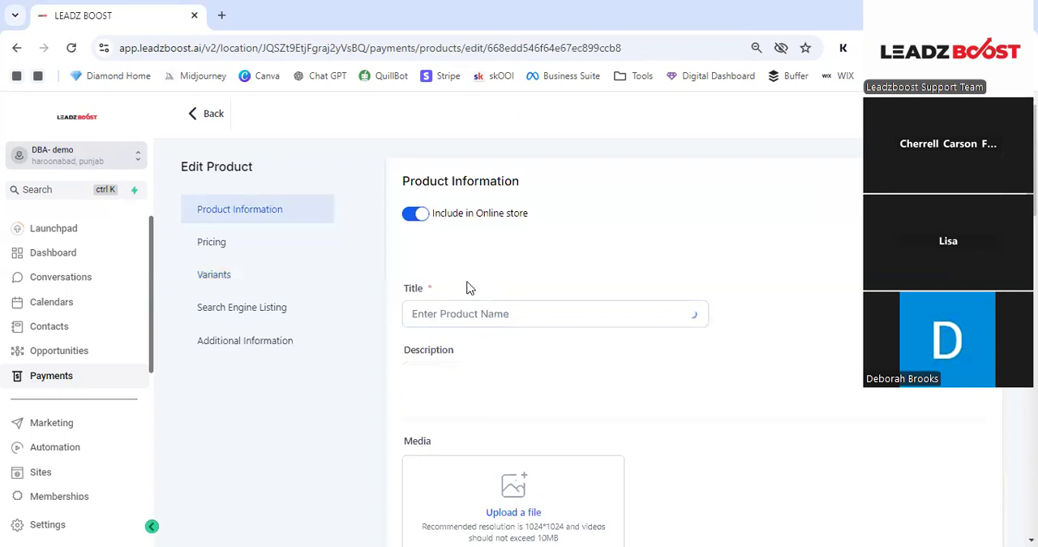
pyautogui.scroll(-6, 655, 281)
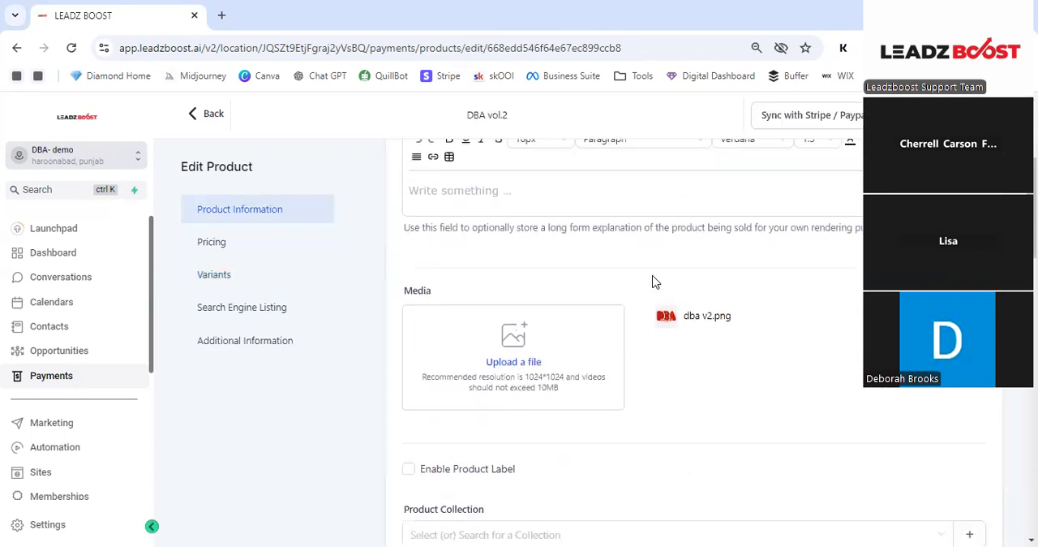
pyautogui.scroll(-5, 649, 283)
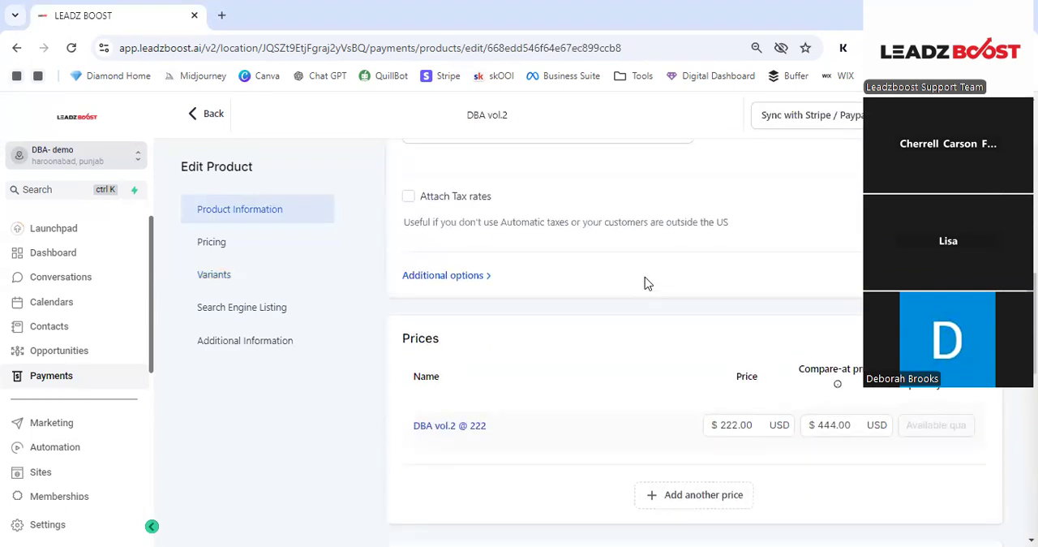
pyautogui.scroll(-5, 647, 282)
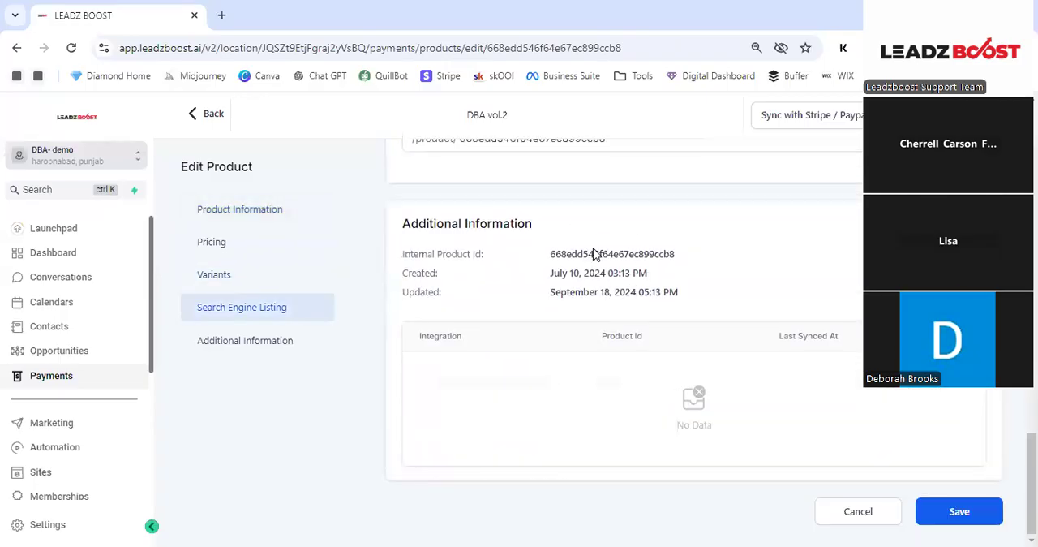
pyautogui.scroll(5, 620, 247)
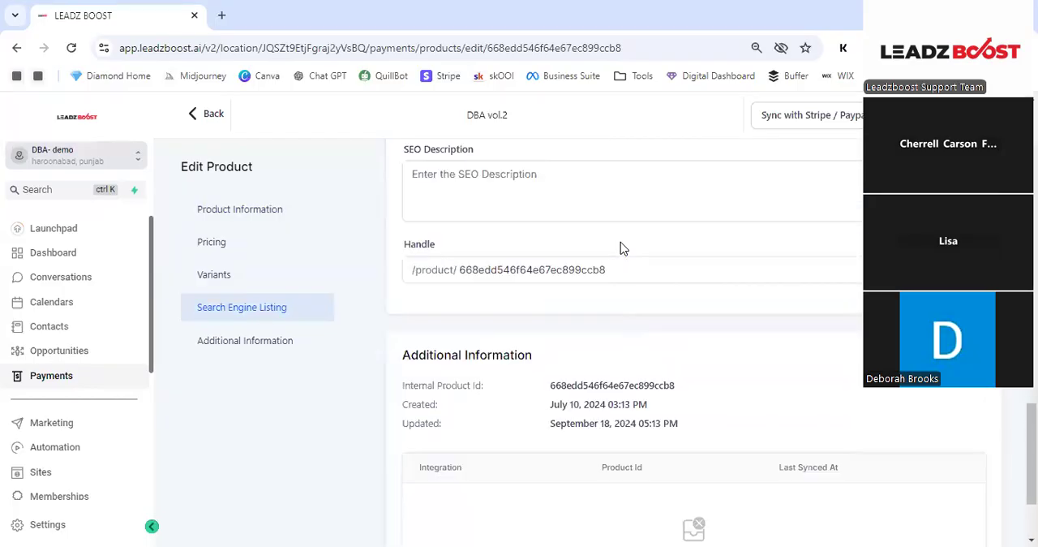
pyautogui.scroll(8, 850, 192)
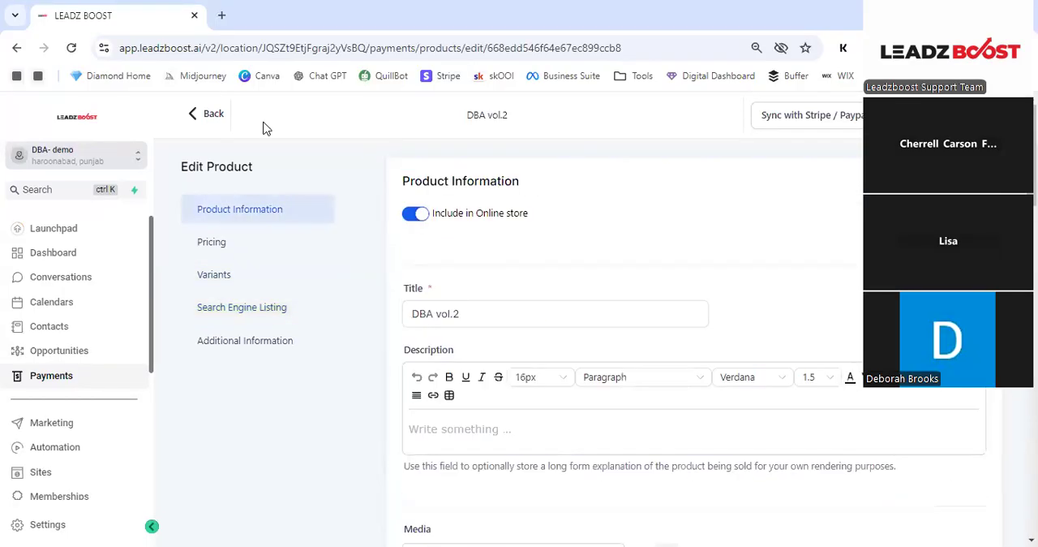
pyautogui.click(213, 115)
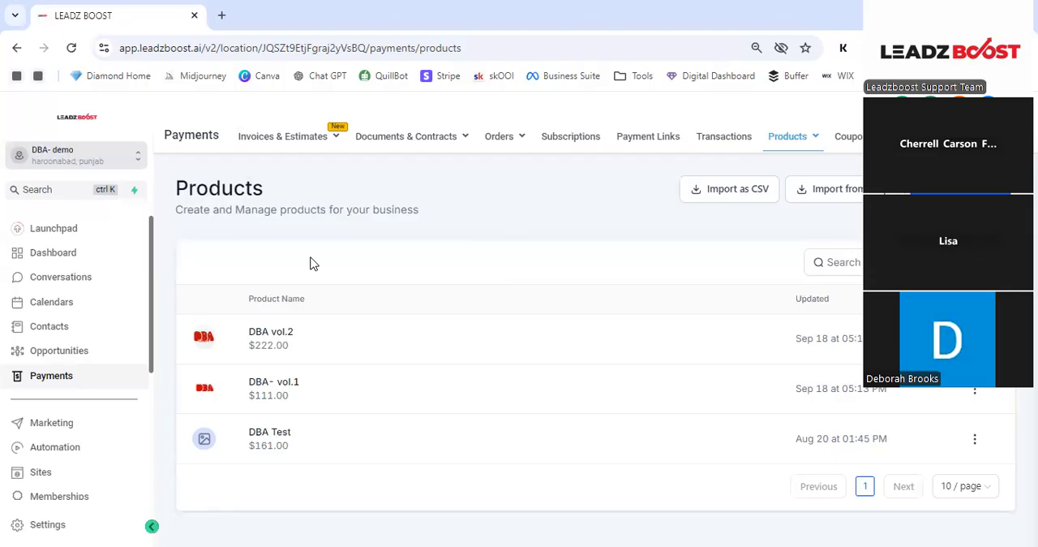
# - Review the funnel template folders under Sites and view the folder creation form without creating a folder
pyautogui.click(42, 476)
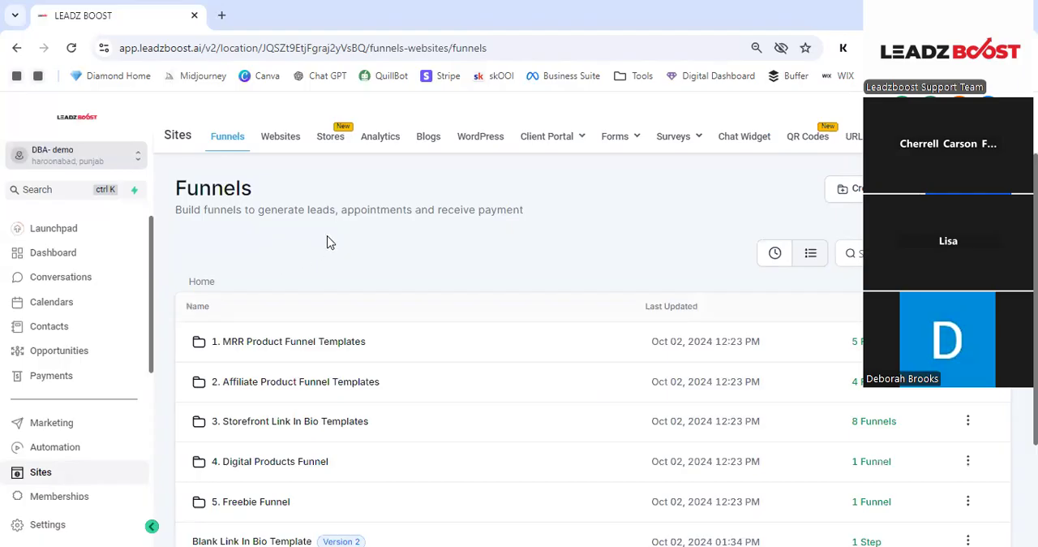
pyautogui.scroll(-2, 328, 241)
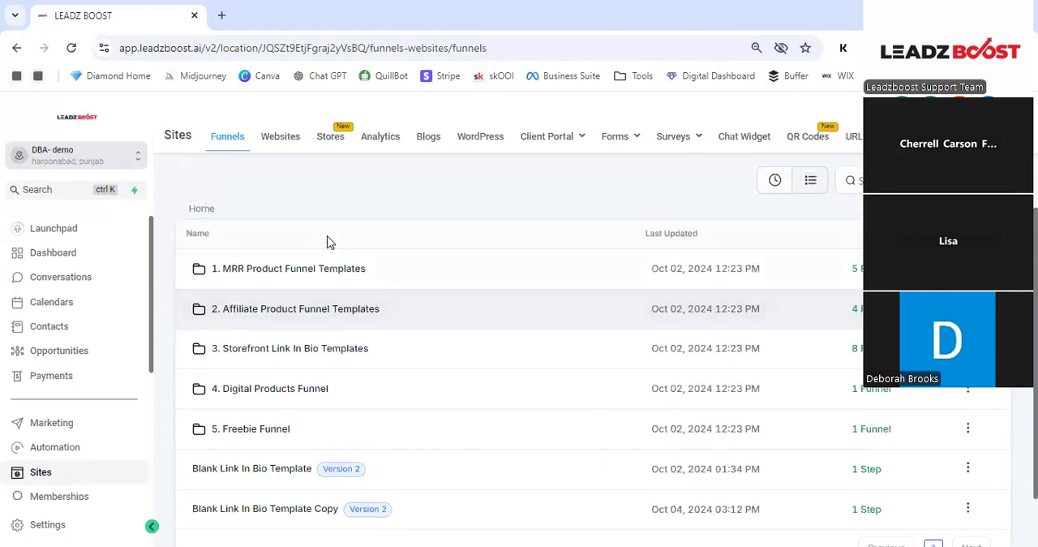
pyautogui.scroll(1, 330, 243)
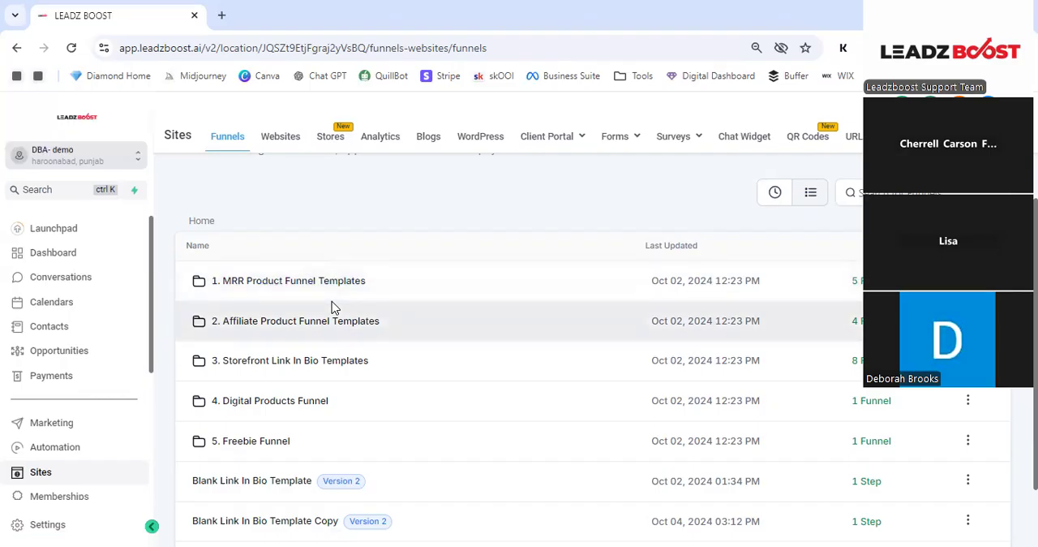
pyautogui.scroll(1, 340, 261)
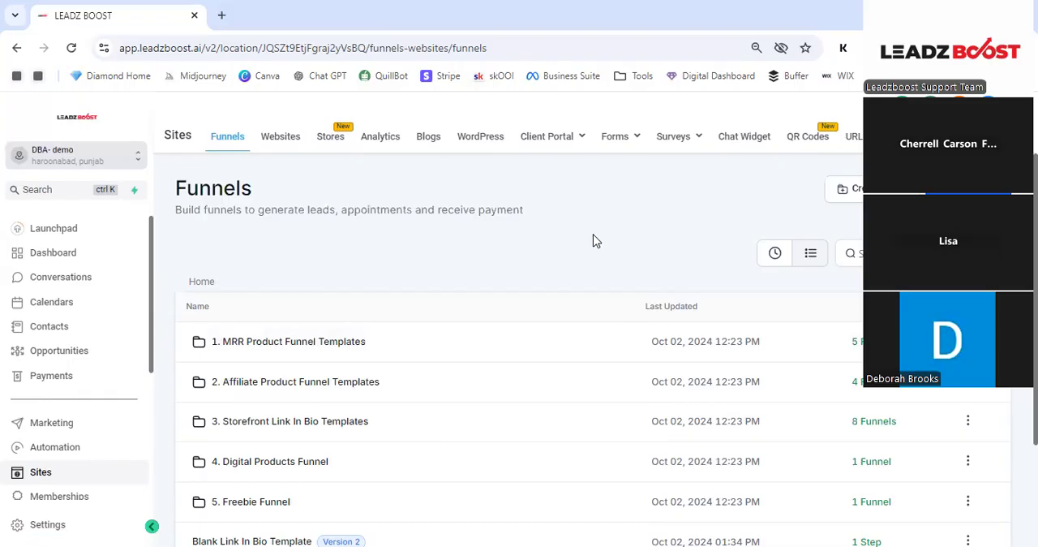
pyautogui.click(856, 188)
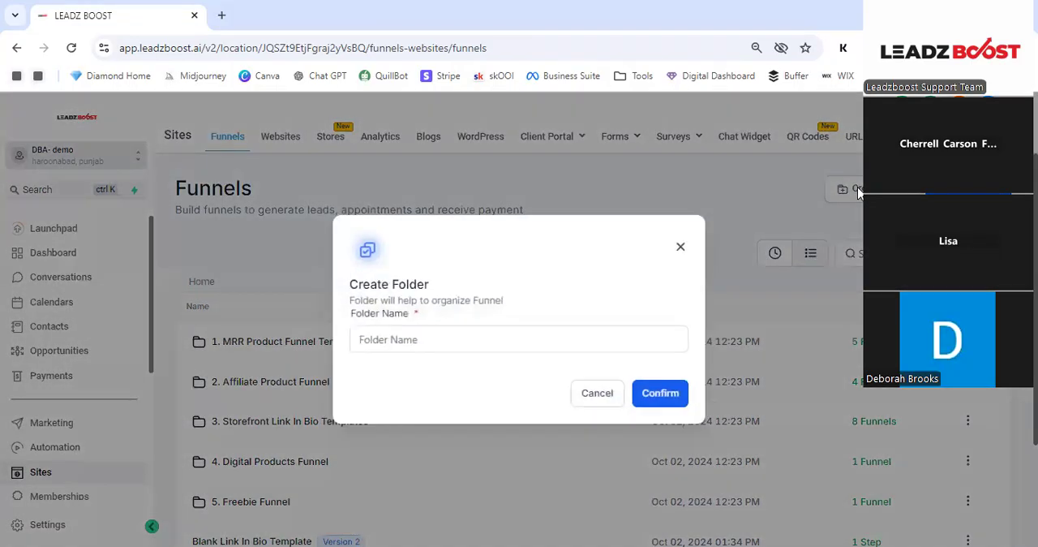
pyautogui.click(681, 249)
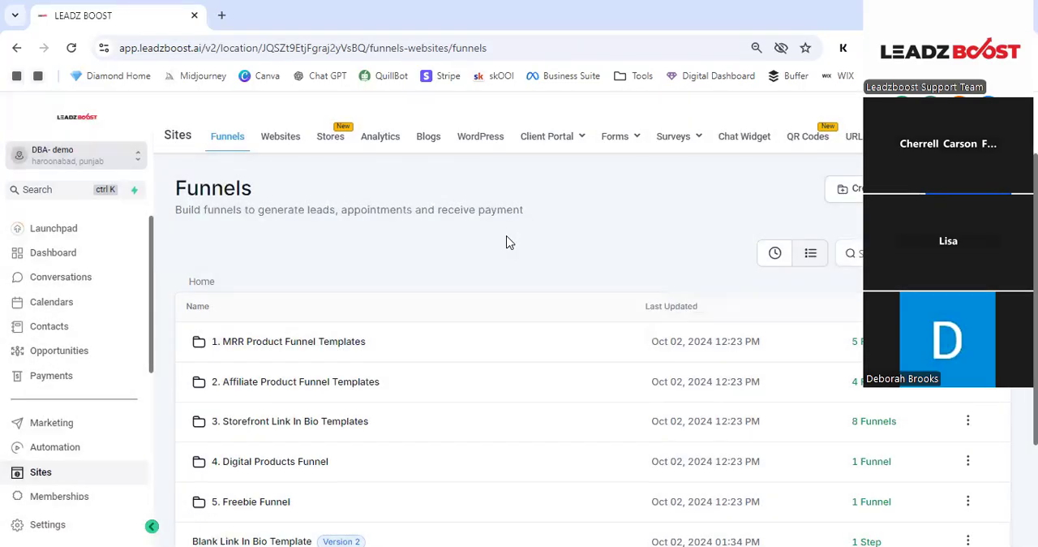
# - Open the Simply Passive funnel from the MRR Product Funnel Templates folder and view its funnel steps
pyautogui.scroll(-2, 519, 260)
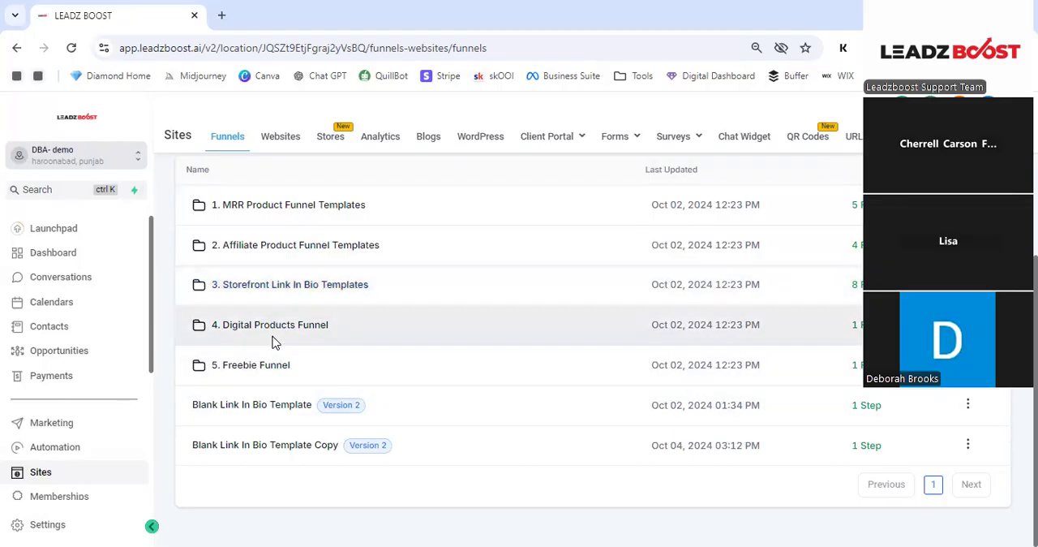
pyautogui.scroll(2, 267, 309)
pyautogui.click(287, 289)
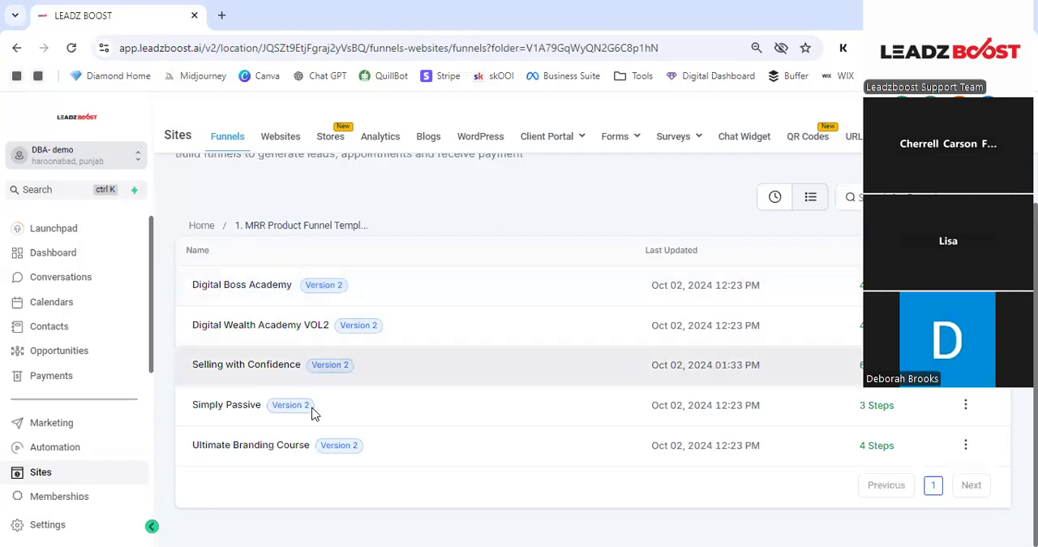
pyautogui.click(239, 413)
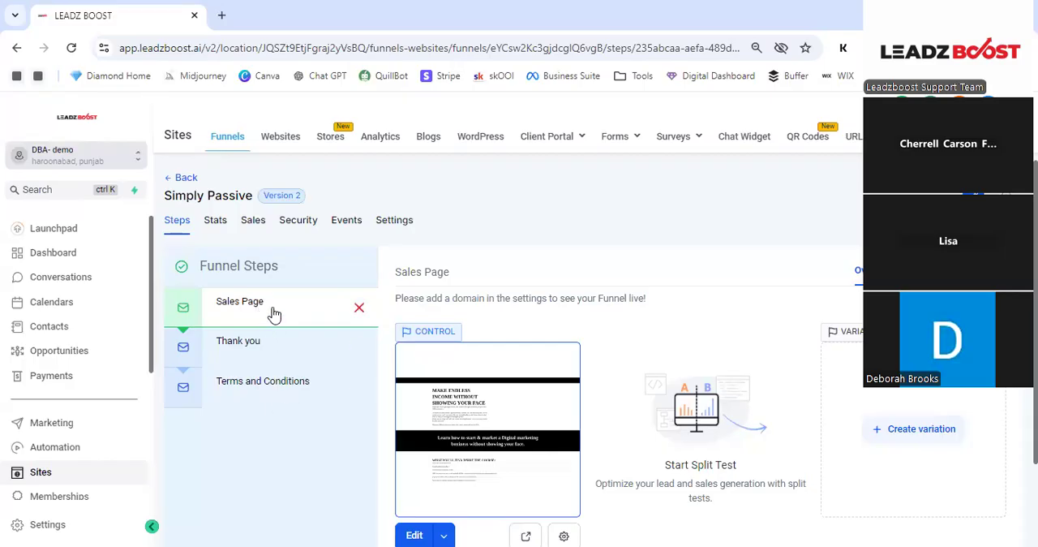
pyautogui.scroll(-1, 465, 294)
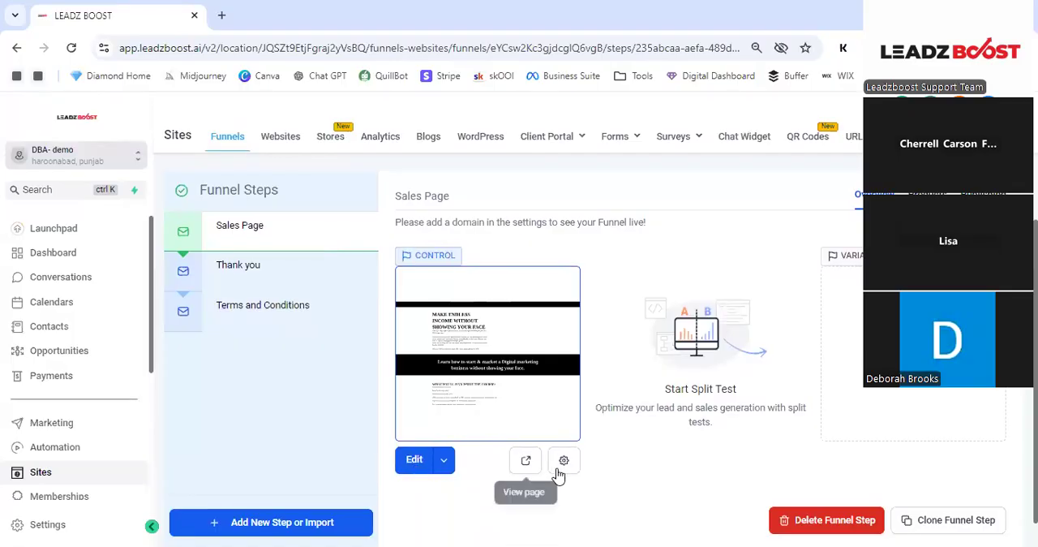
pyautogui.scroll(-1, 526, 462)
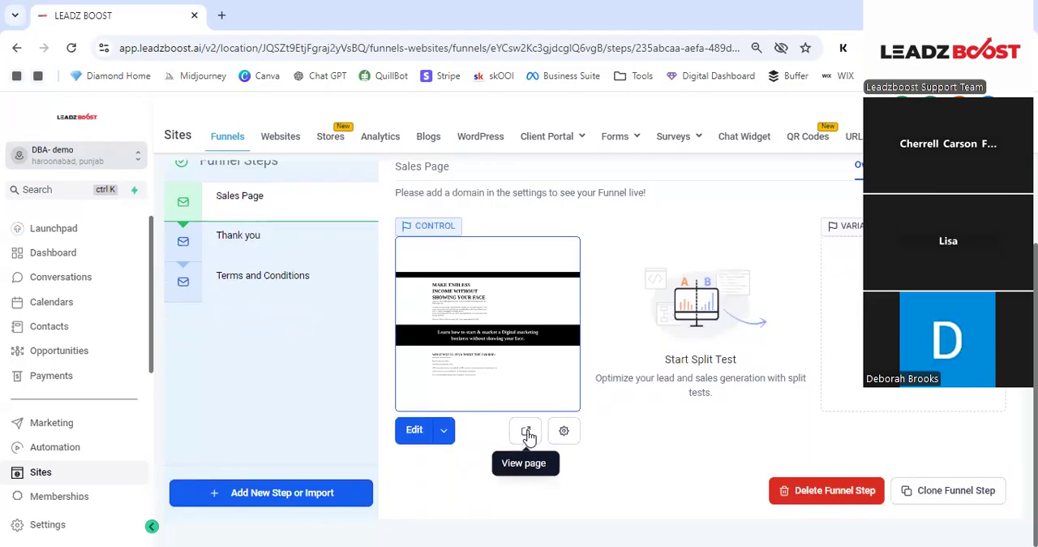
# - Preview the Simply Passive sales page and review its content down to the order form and footer
pyautogui.click(526, 434)
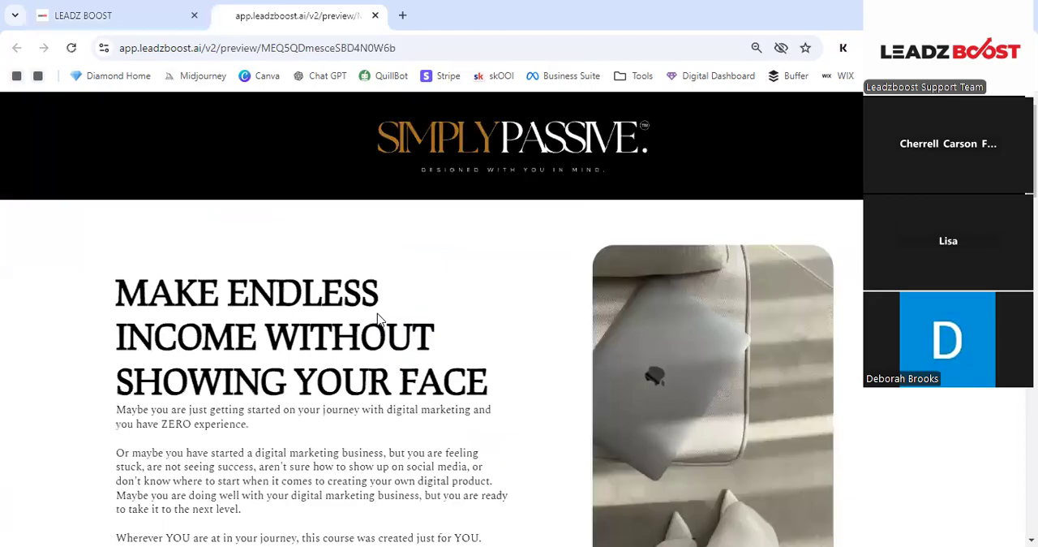
pyautogui.scroll(-5, 452, 257)
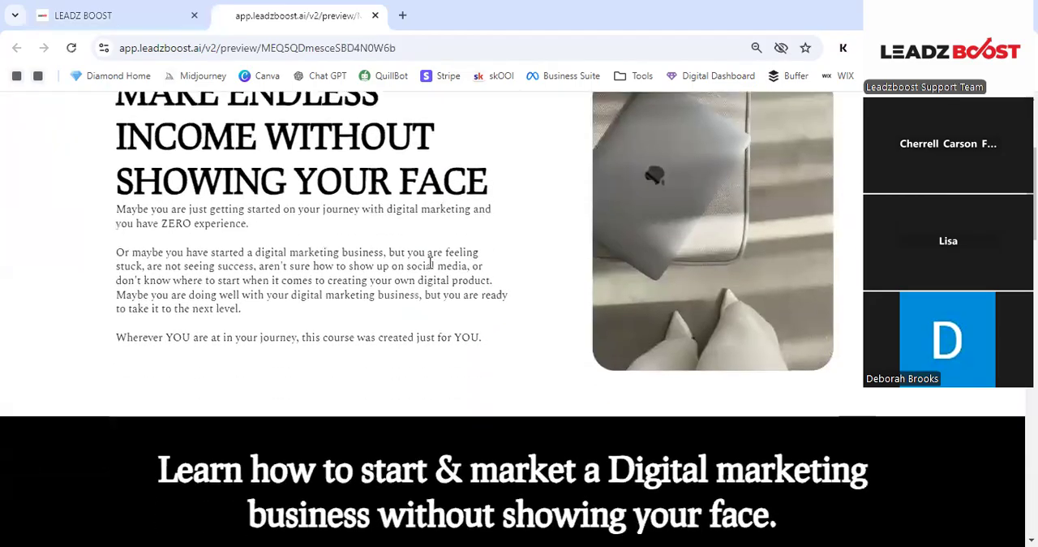
pyautogui.scroll(-12, 423, 278)
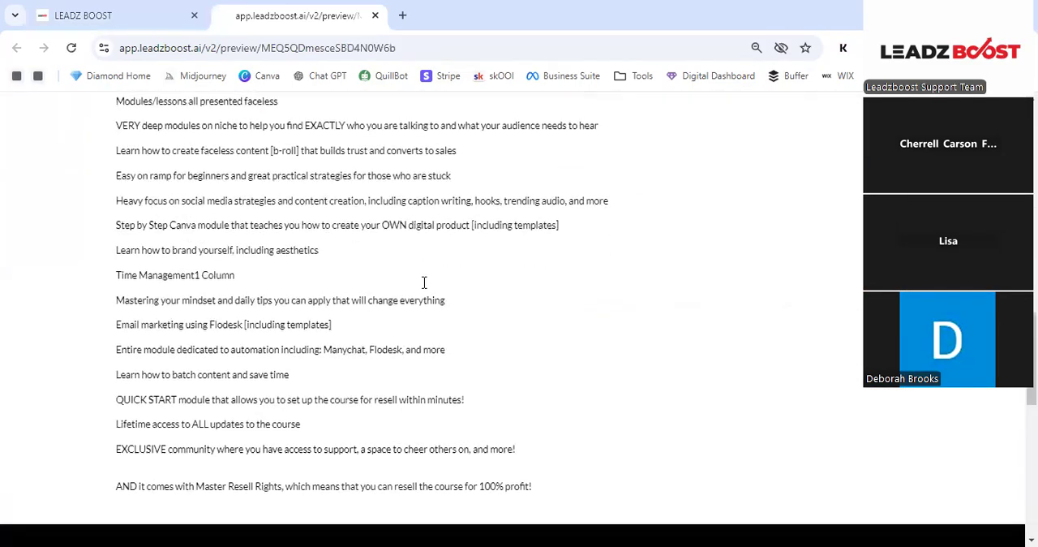
pyautogui.scroll(-1, 427, 284)
pyautogui.scroll(1, 408, 267)
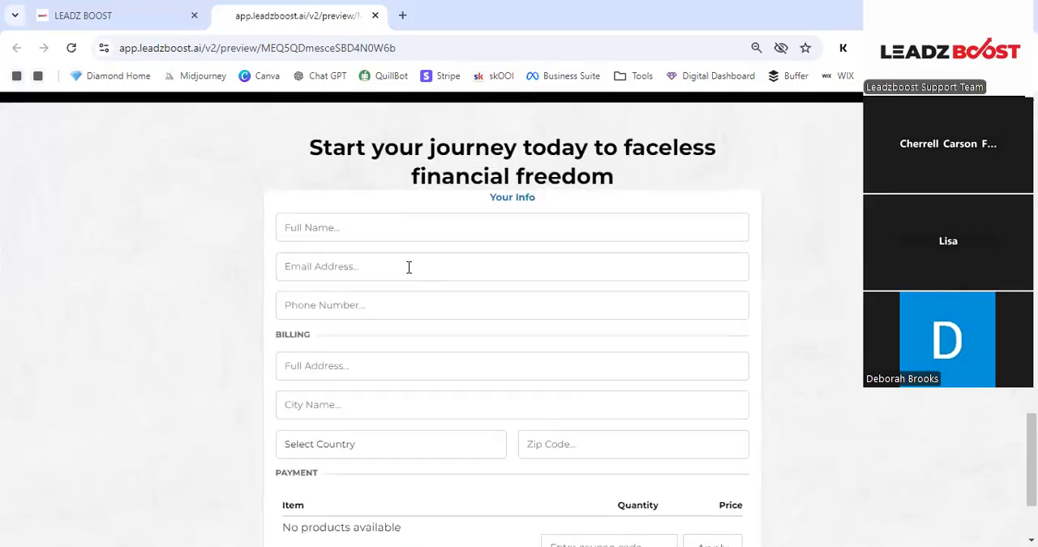
pyautogui.scroll(-2, 408, 265)
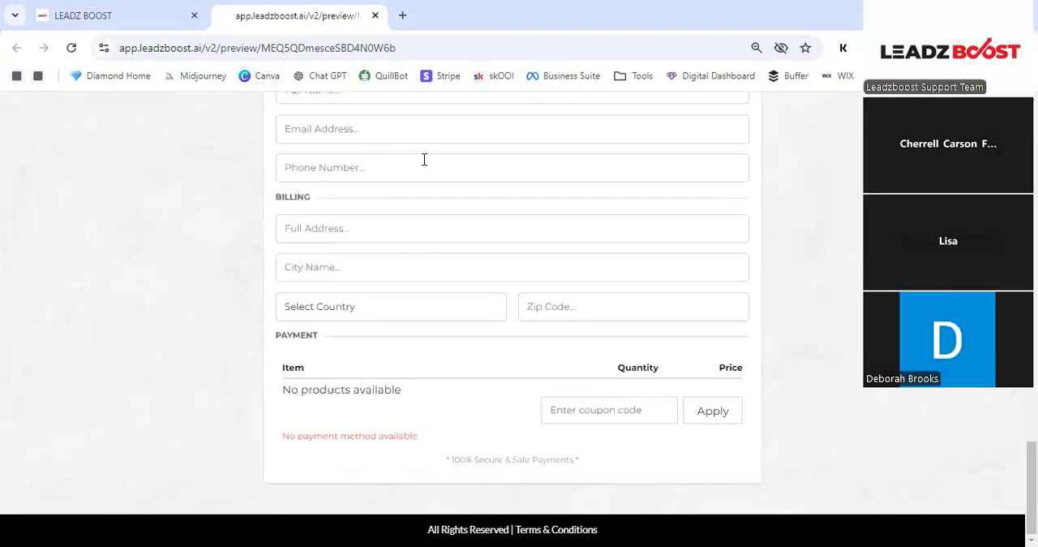
pyautogui.scroll(5, 422, 165)
pyautogui.scroll(10, 423, 165)
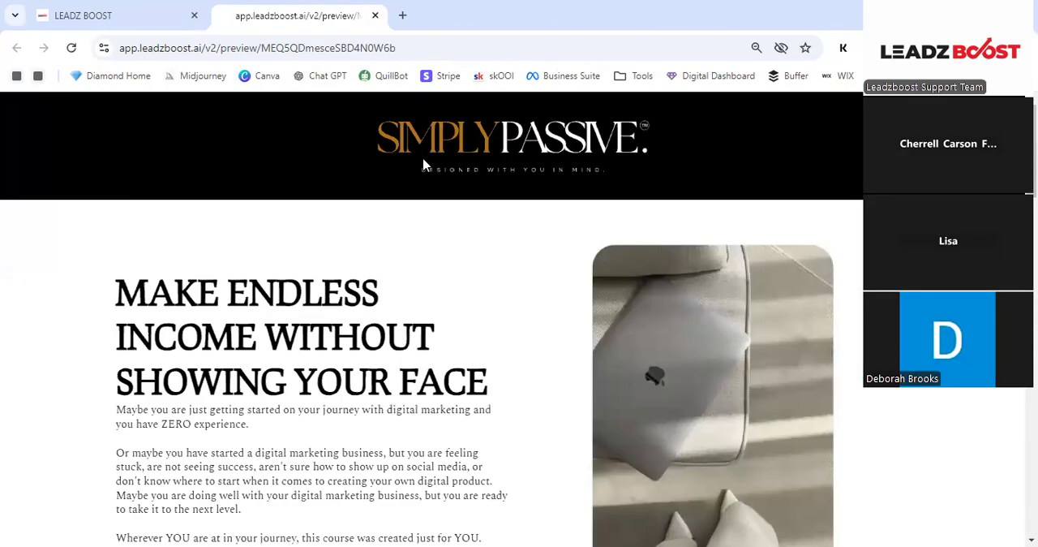
# - Return from the sales page preview to the funnels in the MRR Product Funnel Templates folder
pyautogui.click(158, 13)
pyautogui.scroll(2, 262, 185)
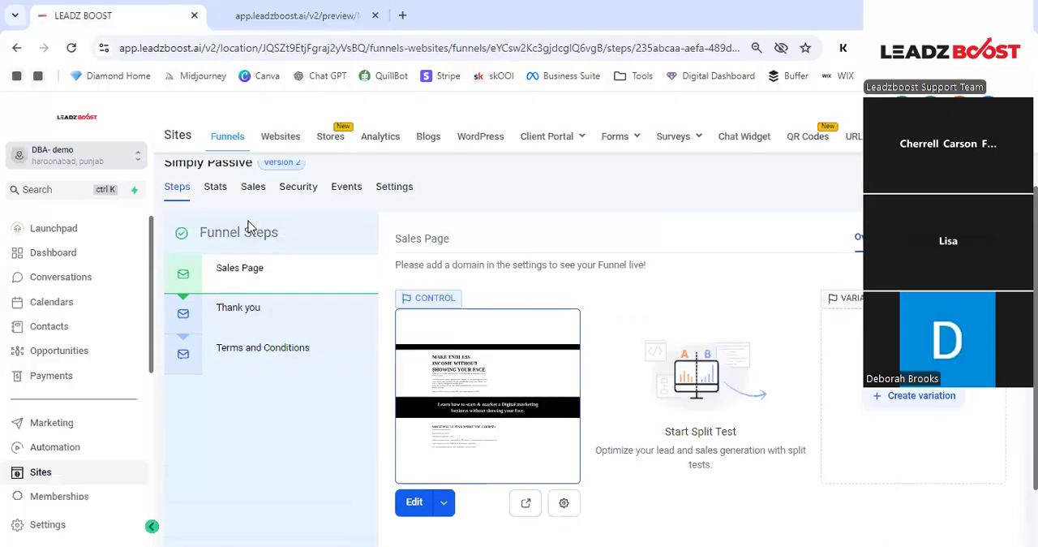
pyautogui.click(188, 179)
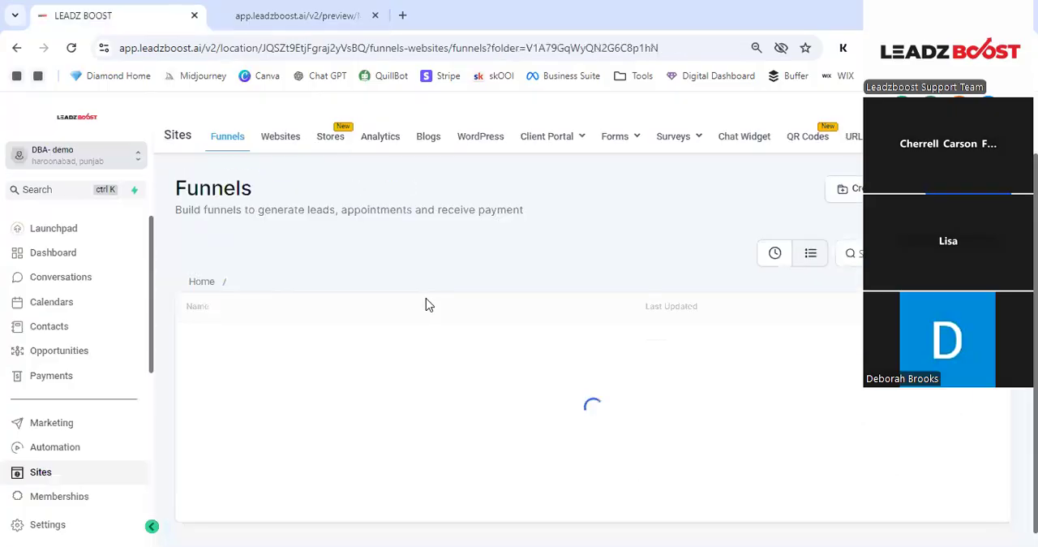
pyautogui.scroll(-1, 417, 308)
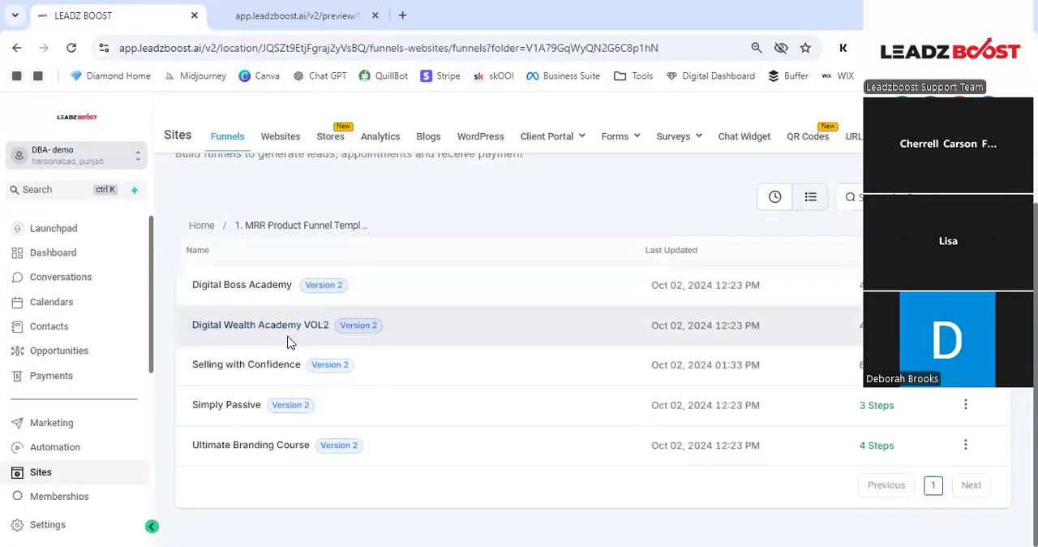
# - Open the Selling with Confidence funnel, view its funnel steps and preview its sales page
pyautogui.click(273, 367)
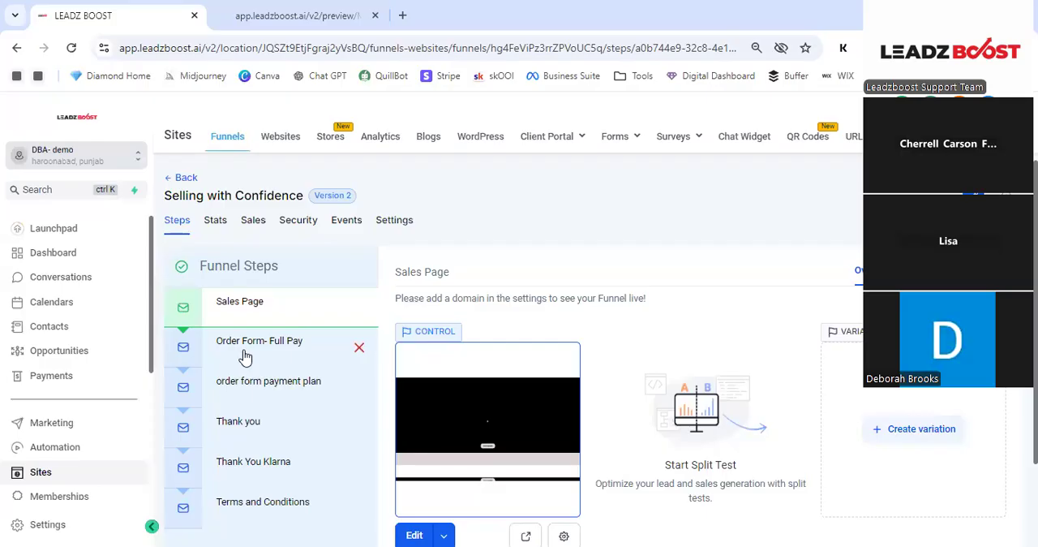
pyautogui.scroll(-1, 497, 277)
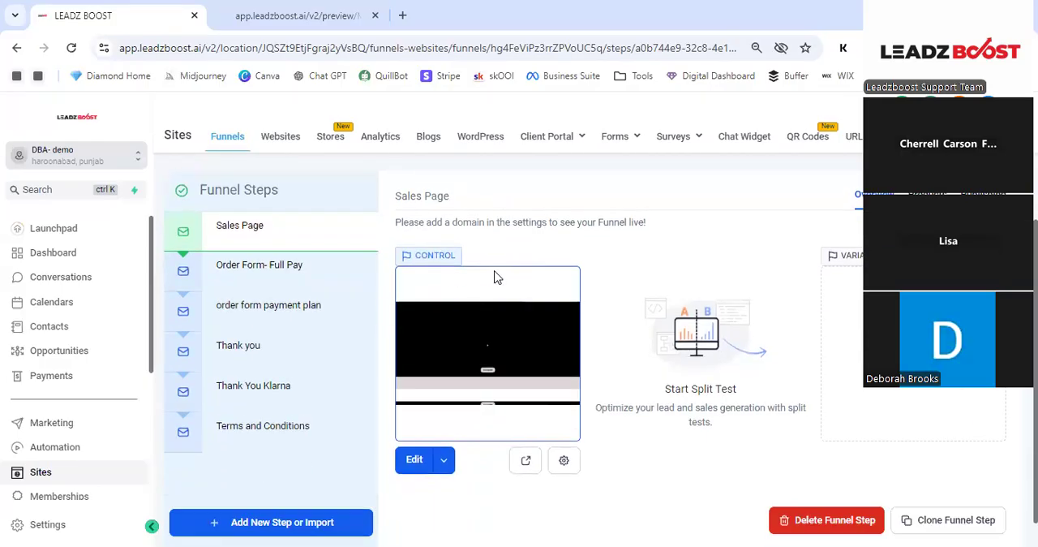
pyautogui.scroll(-1, 496, 301)
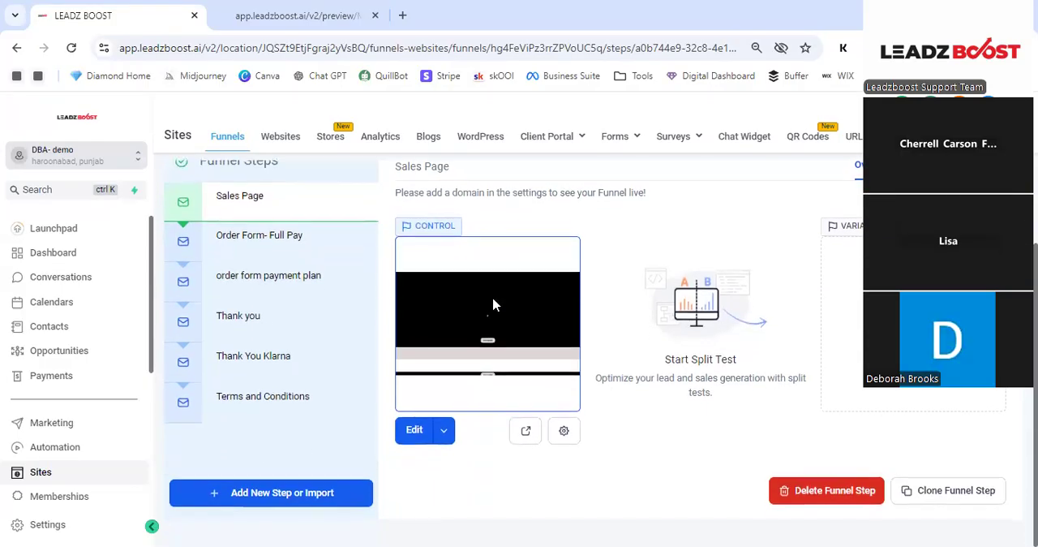
pyautogui.click(526, 431)
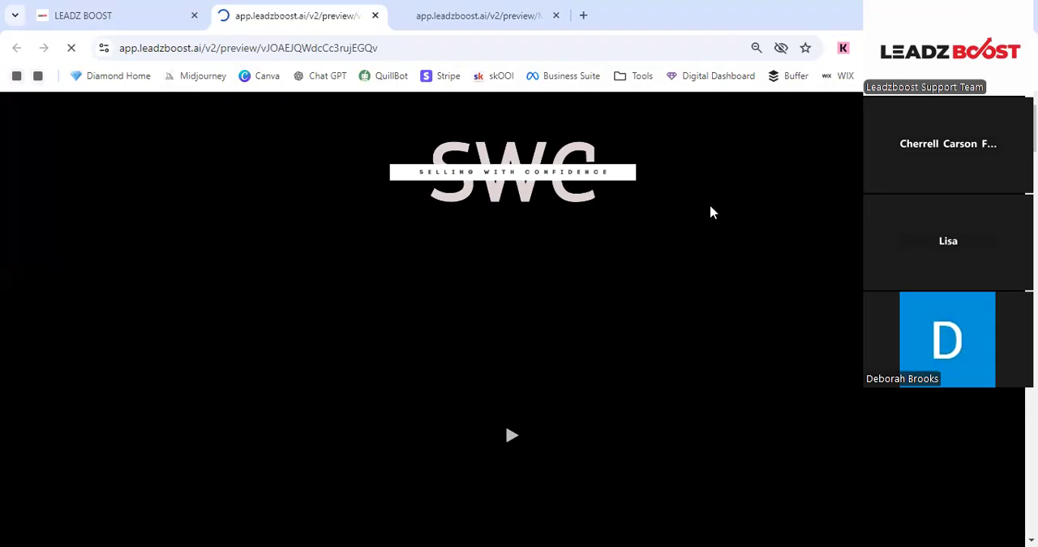
# - Review the Selling with Confidence sales page preview from its header video through the bio, success stories, payment options and frequently asked questions
pyautogui.scroll(-2, 712, 213)
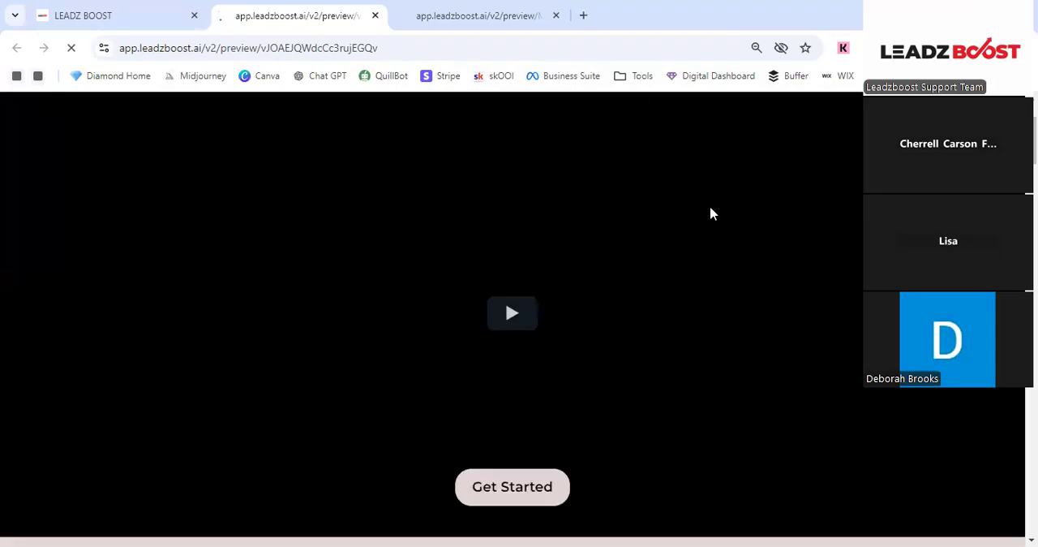
pyautogui.scroll(1, 547, 247)
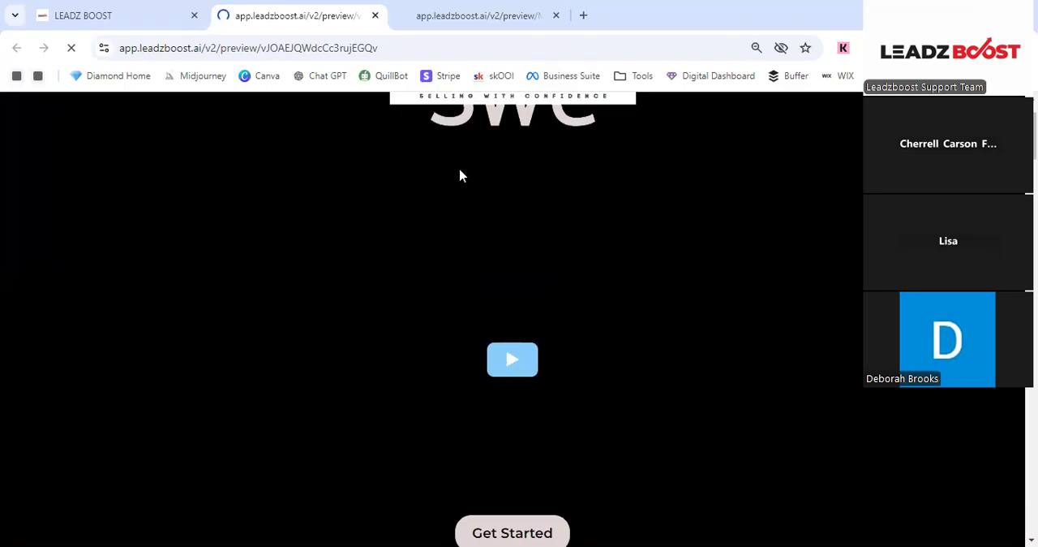
pyautogui.scroll(-7, 645, 279)
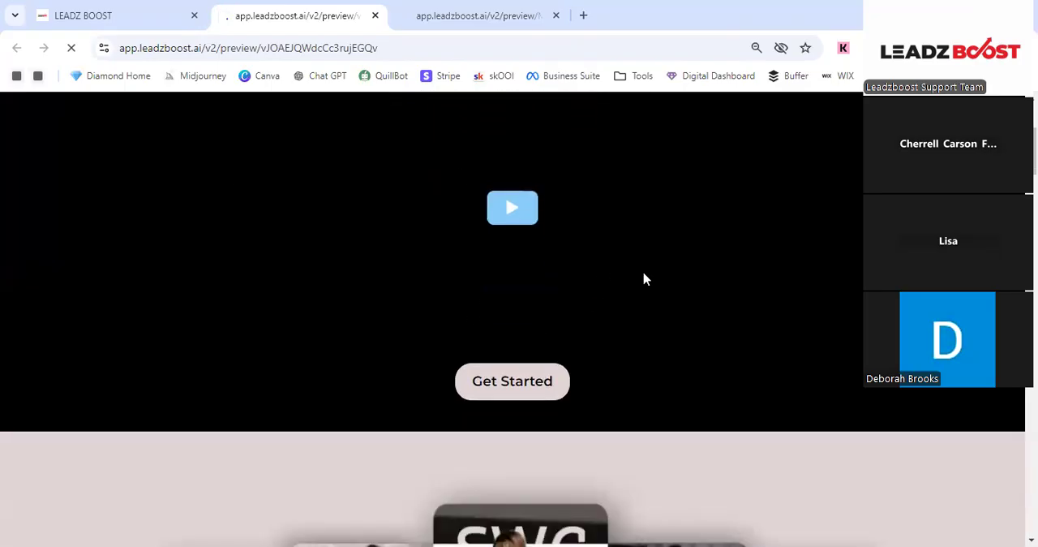
pyautogui.scroll(-8, 643, 280)
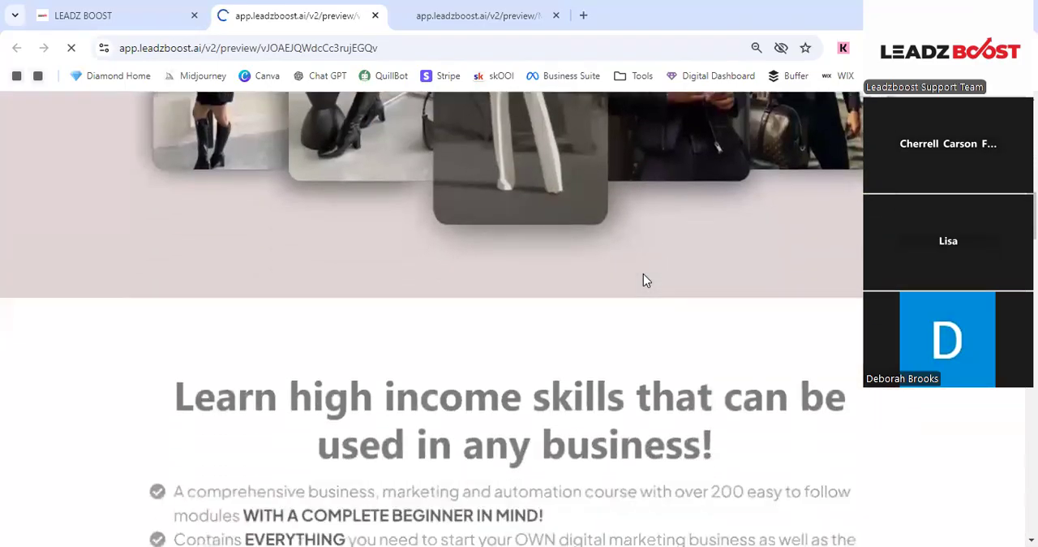
pyautogui.scroll(-10, 645, 280)
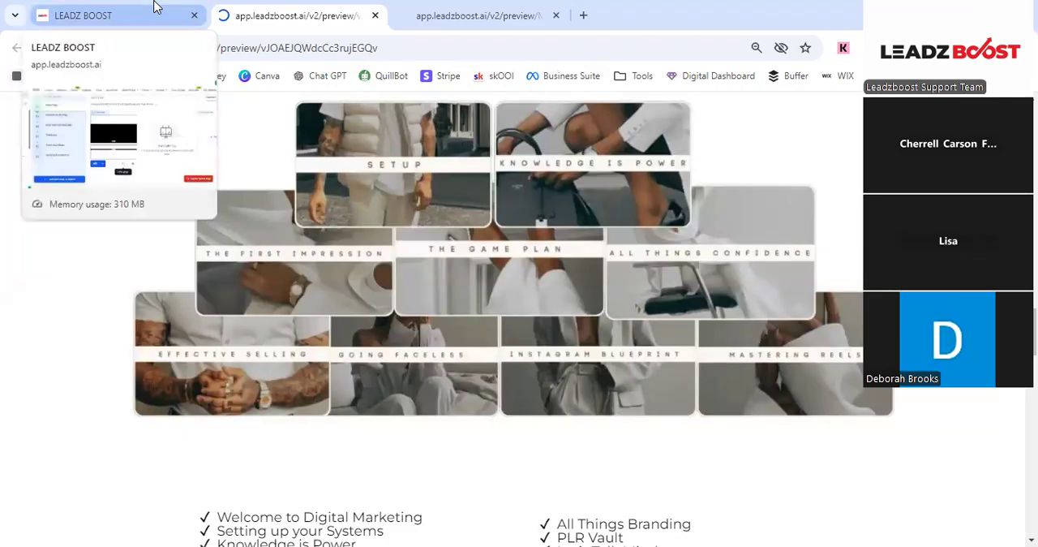
pyautogui.scroll(-6, 511, 303)
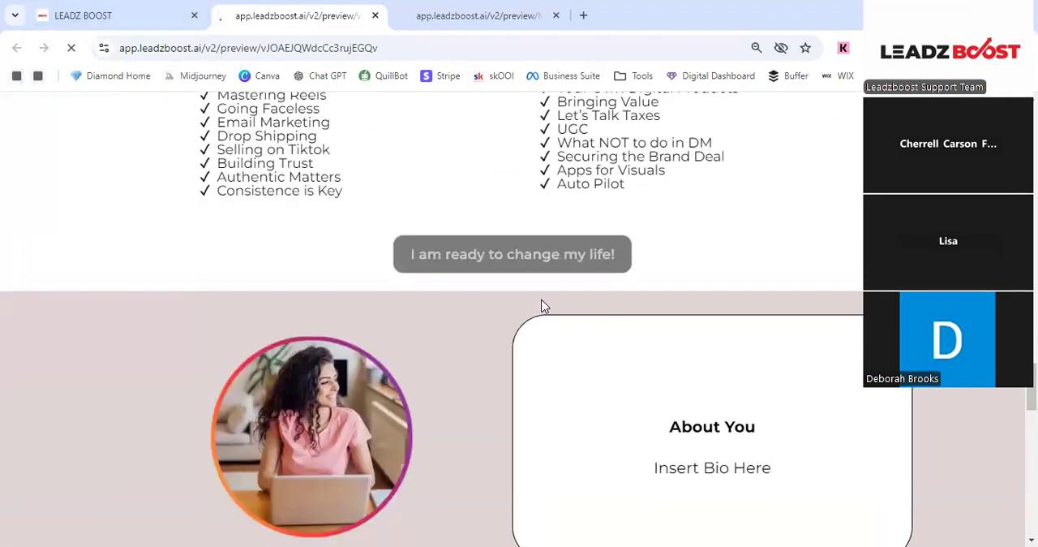
pyautogui.scroll(-2, 543, 306)
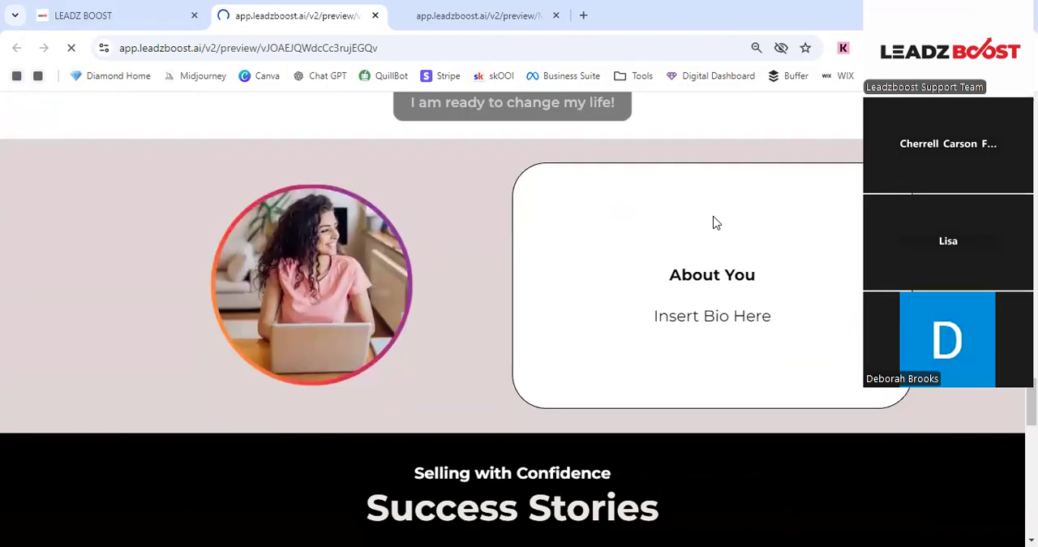
pyautogui.scroll(-6, 339, 294)
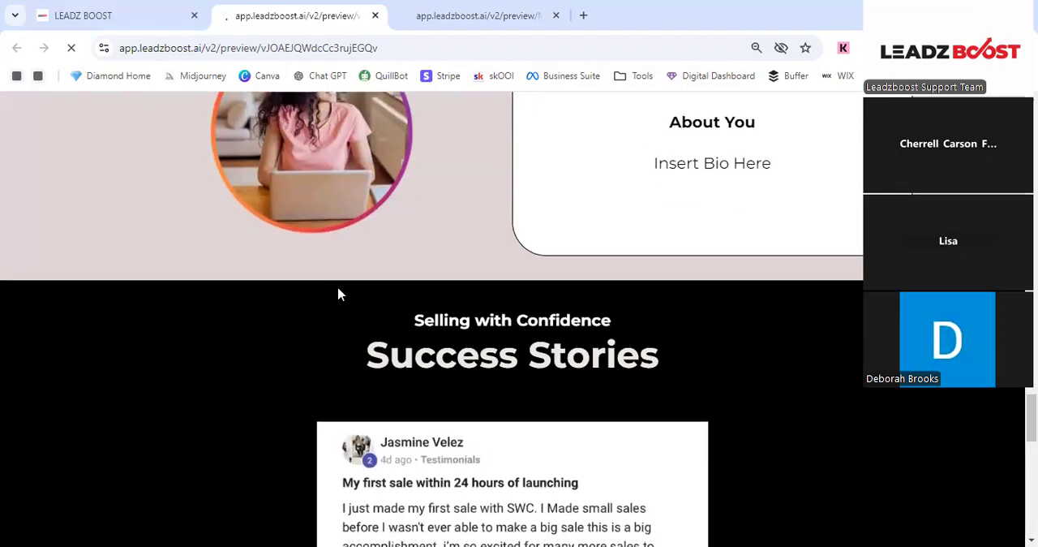
pyautogui.scroll(-1, 341, 293)
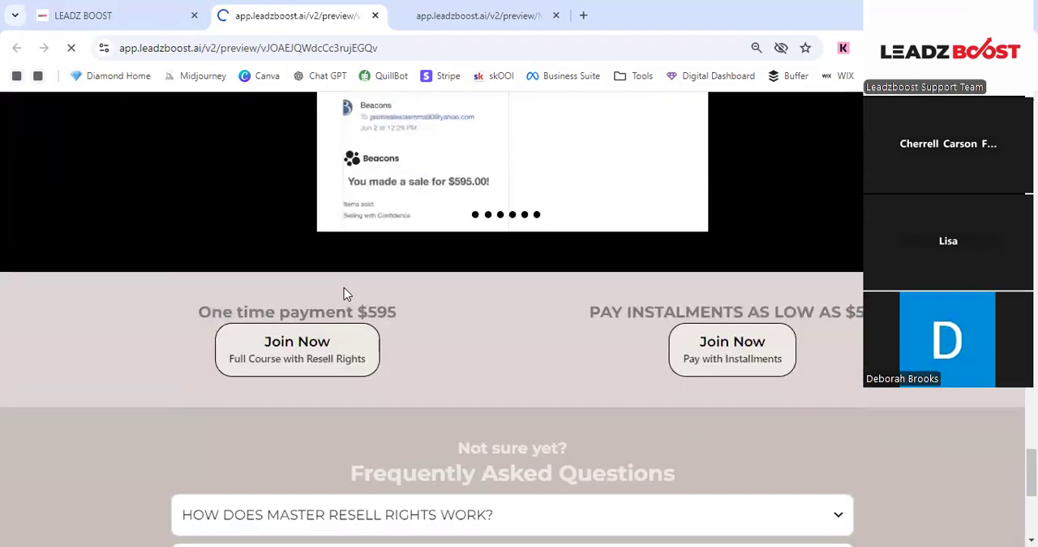
pyautogui.scroll(-1, 343, 292)
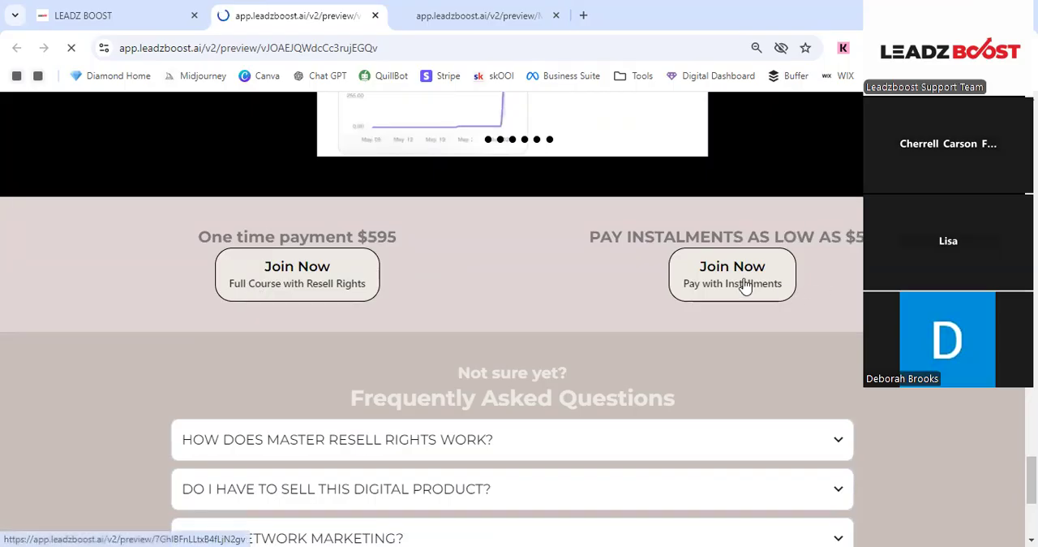
pyautogui.scroll(-4, 742, 282)
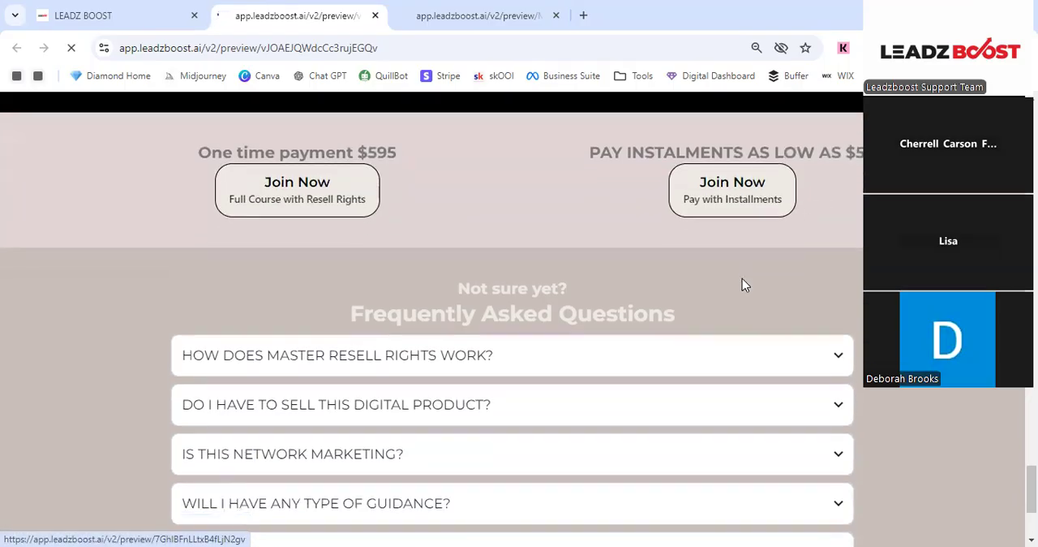
pyautogui.scroll(10, 721, 286)
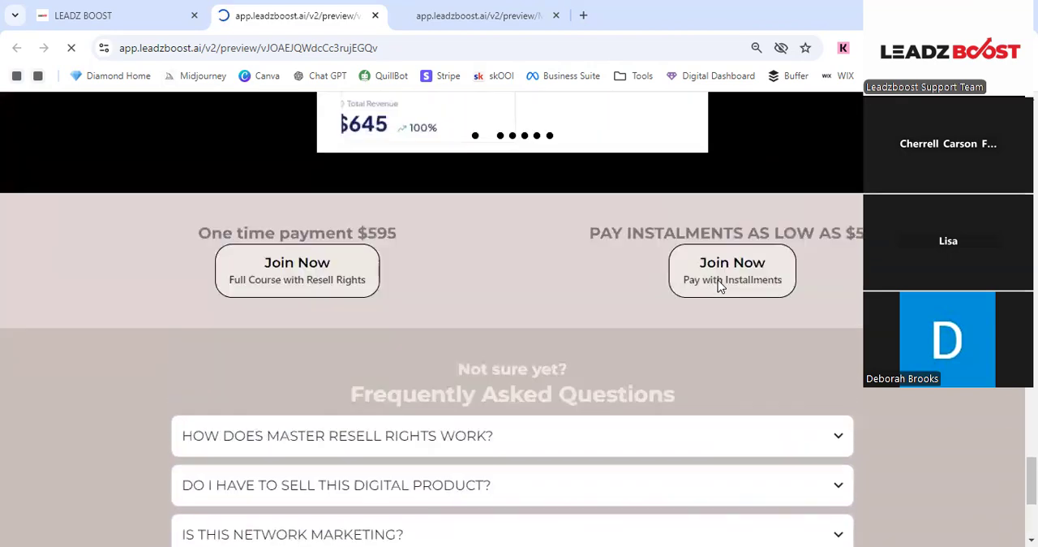
pyautogui.scroll(15, 718, 285)
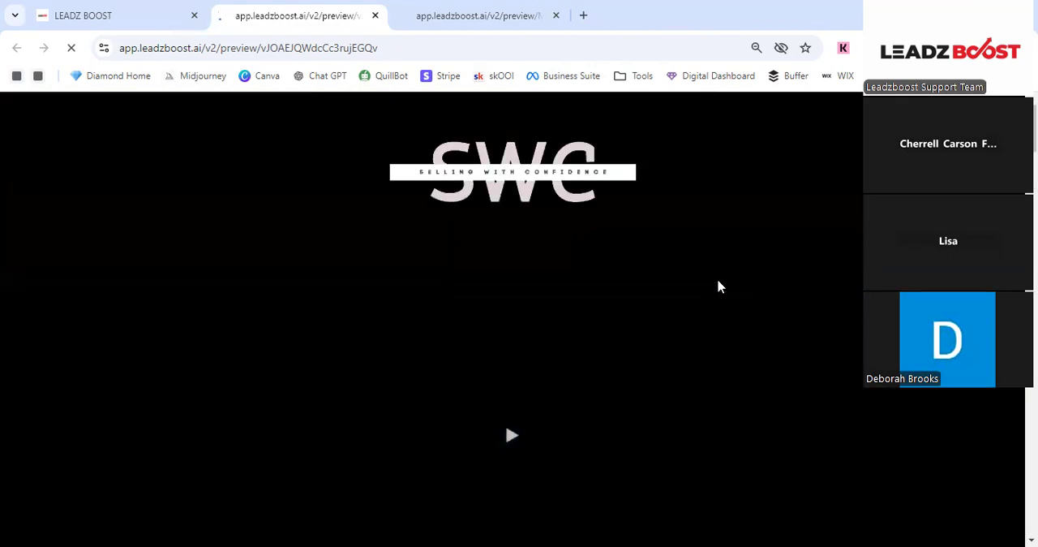
# - Close both sales page previews and return from the Selling with Confidence funnel to the top-level list of funnel folders
pyautogui.click(71, 7)
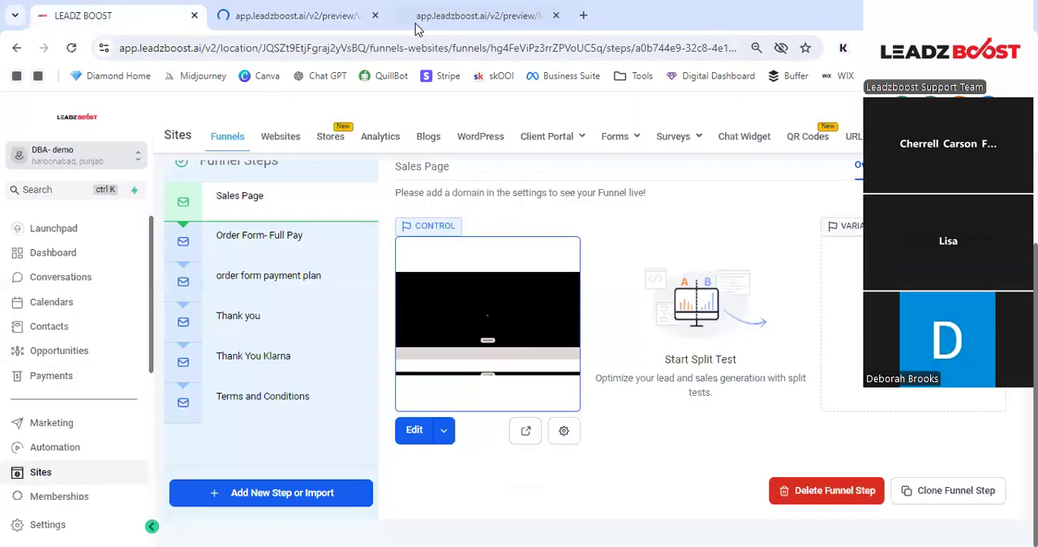
pyautogui.click(376, 15)
pyautogui.click(375, 16)
pyautogui.scroll(2, 259, 235)
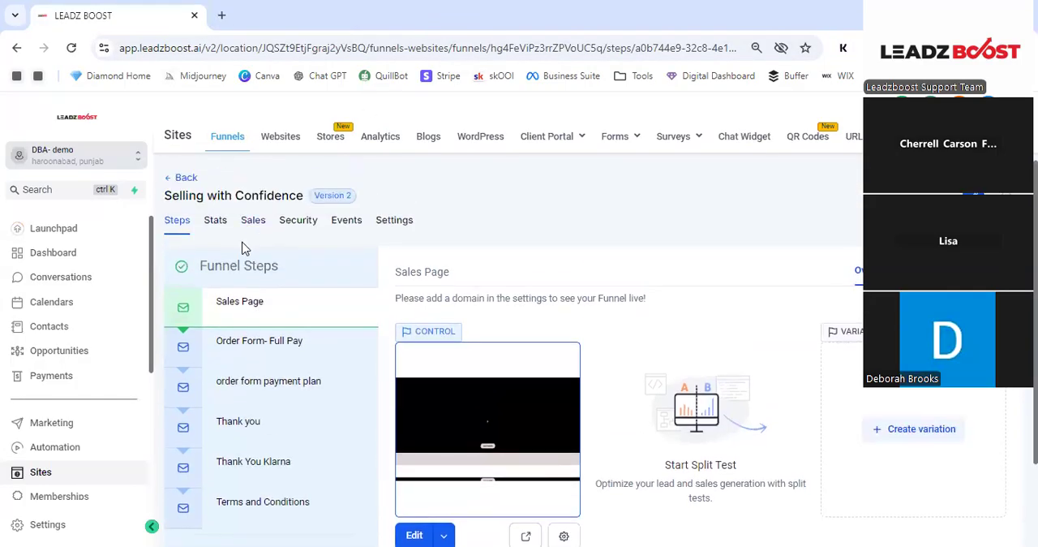
pyautogui.click(180, 178)
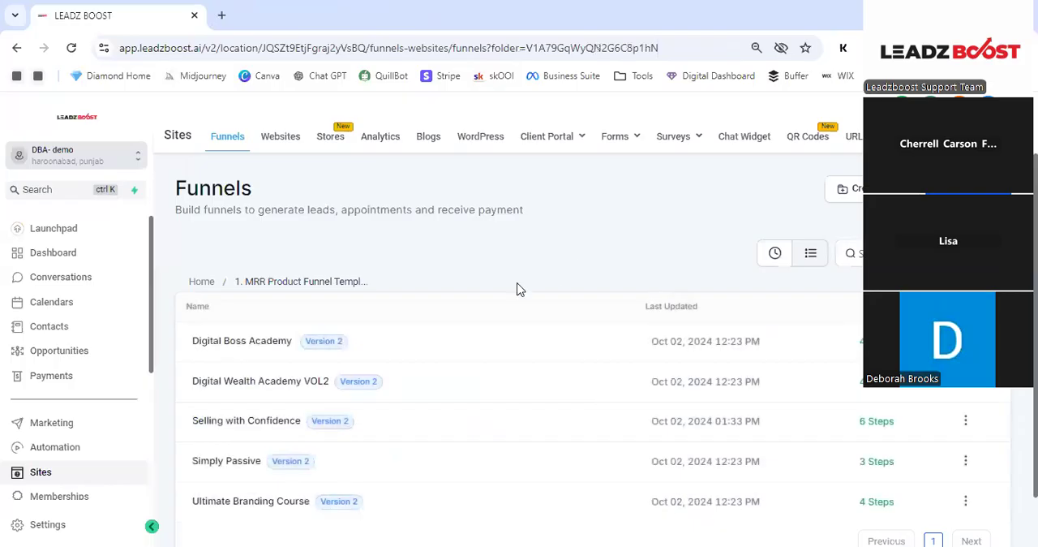
pyautogui.scroll(-1, 274, 264)
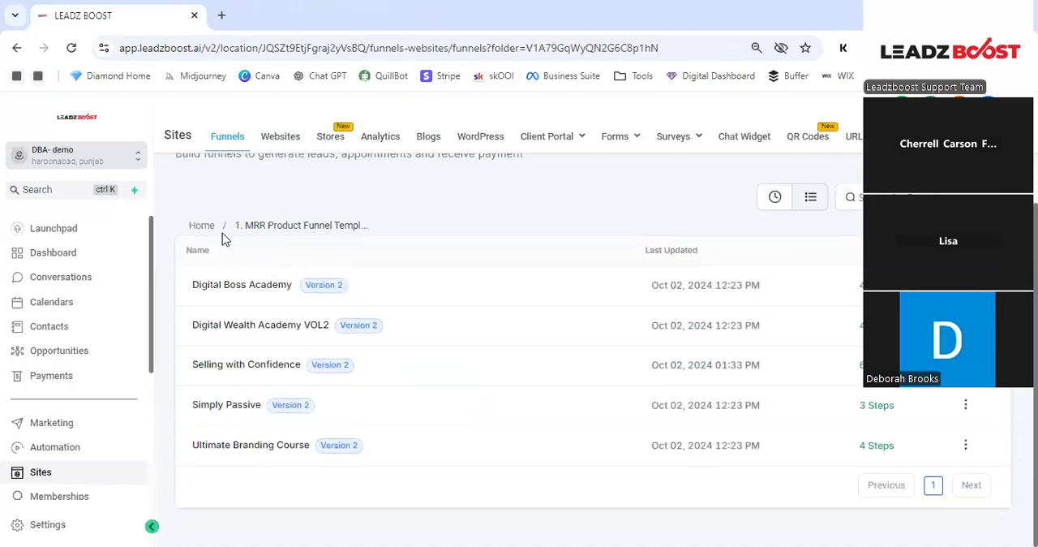
pyautogui.click(198, 227)
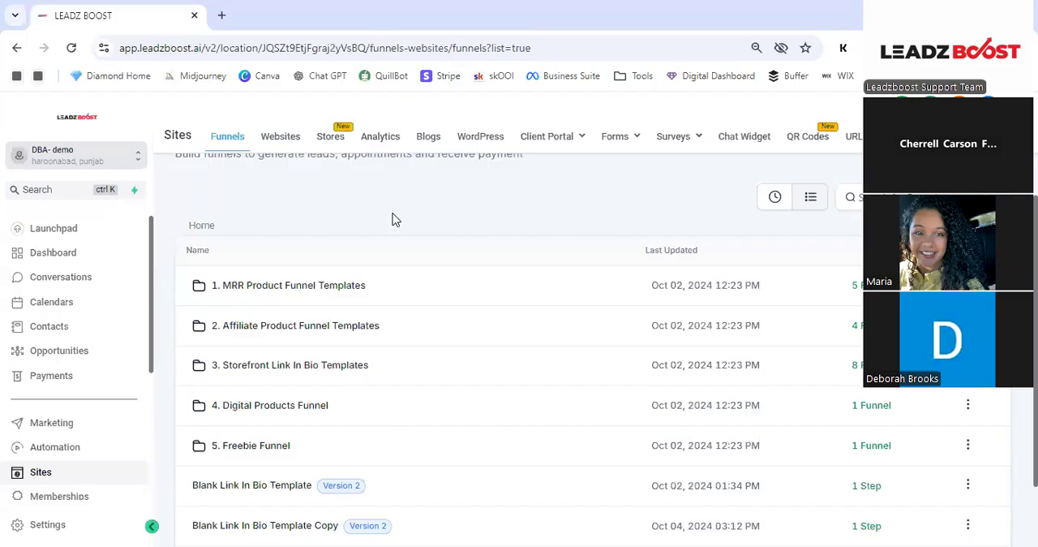
# - Open the Lead Magnet Funnel for Digital Products from the Freebie Funnel folder and view its funnel steps
pyautogui.scroll(-1, 392, 219)
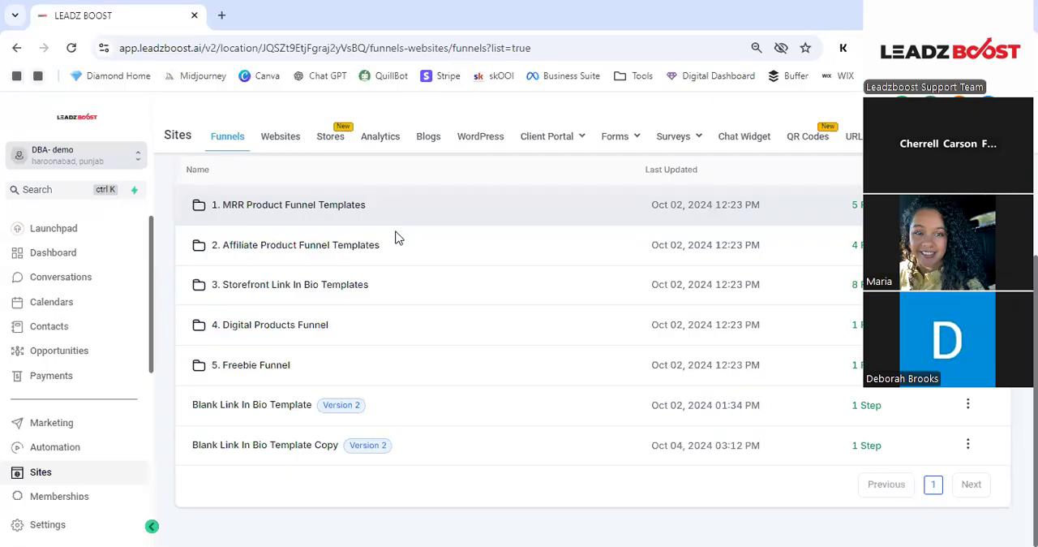
pyautogui.click(274, 366)
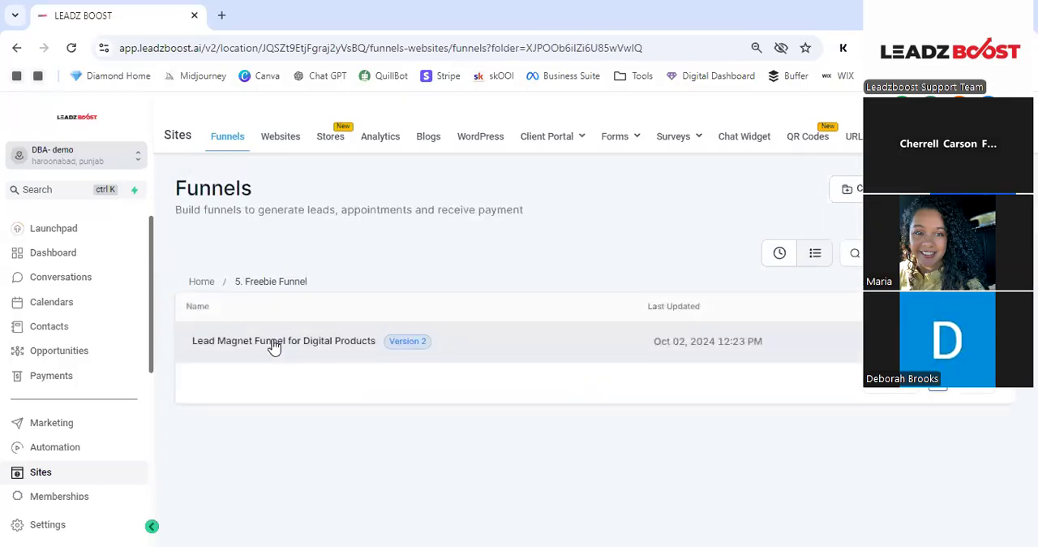
pyautogui.click(275, 344)
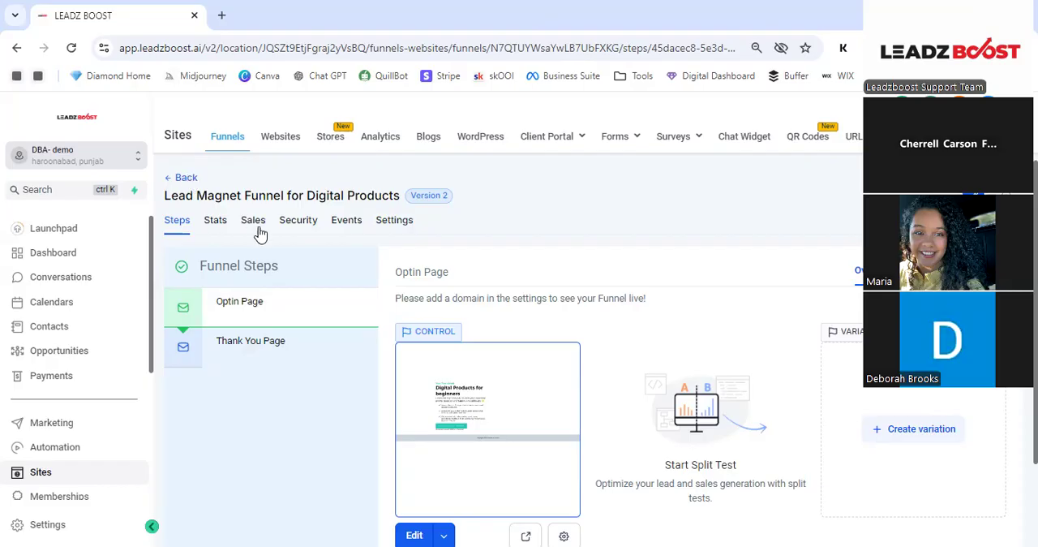
# - Leave the lead magnet funnel, return to the top-level funnel folders and open the MRR Product Funnel Templates folder
pyautogui.click(187, 177)
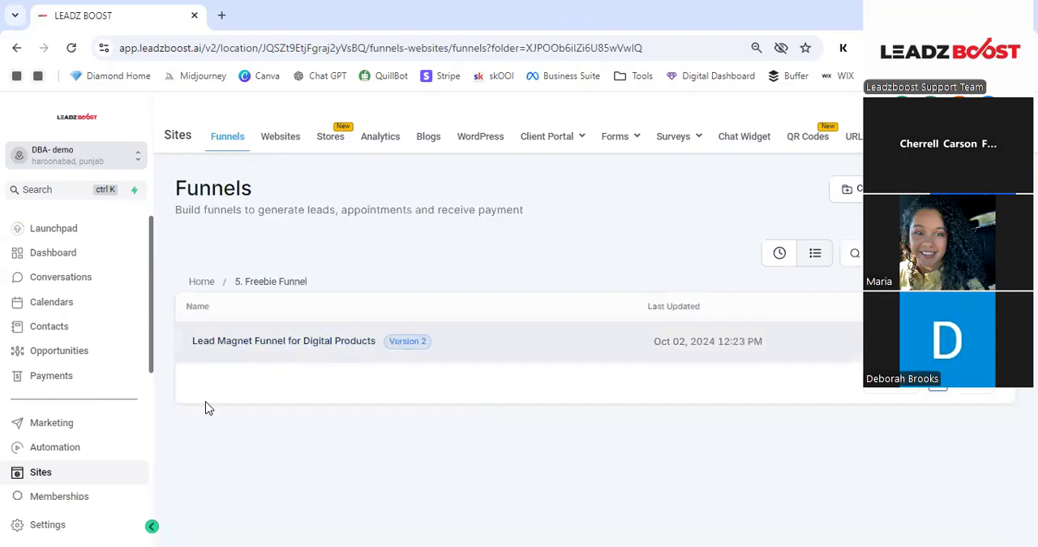
pyautogui.click(209, 284)
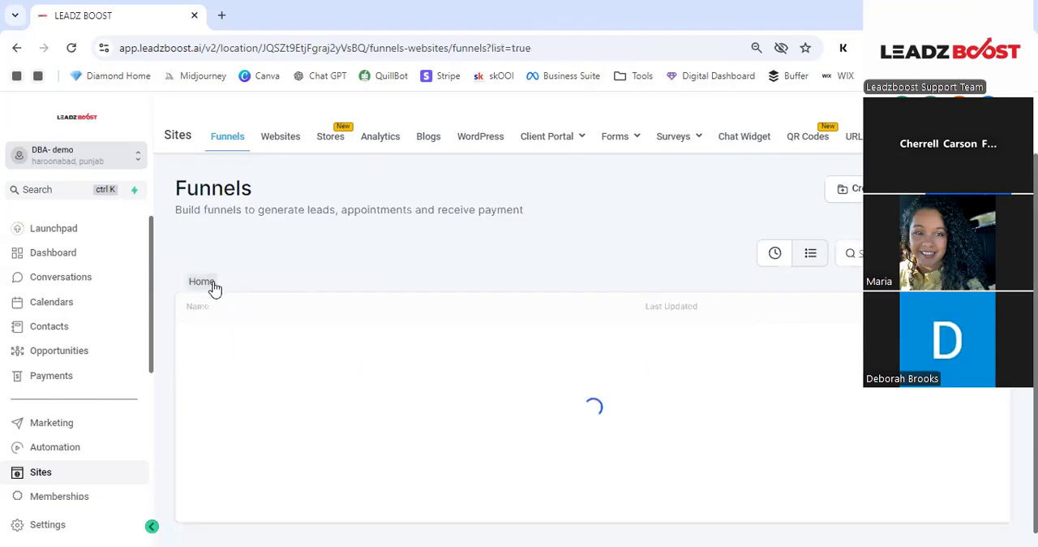
pyautogui.scroll(-2, 225, 287)
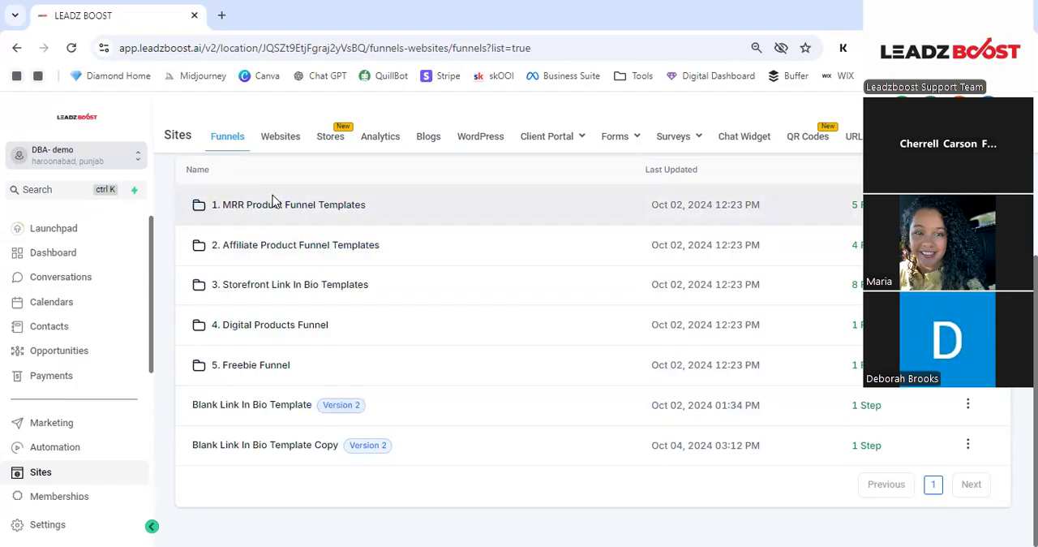
pyautogui.click(274, 203)
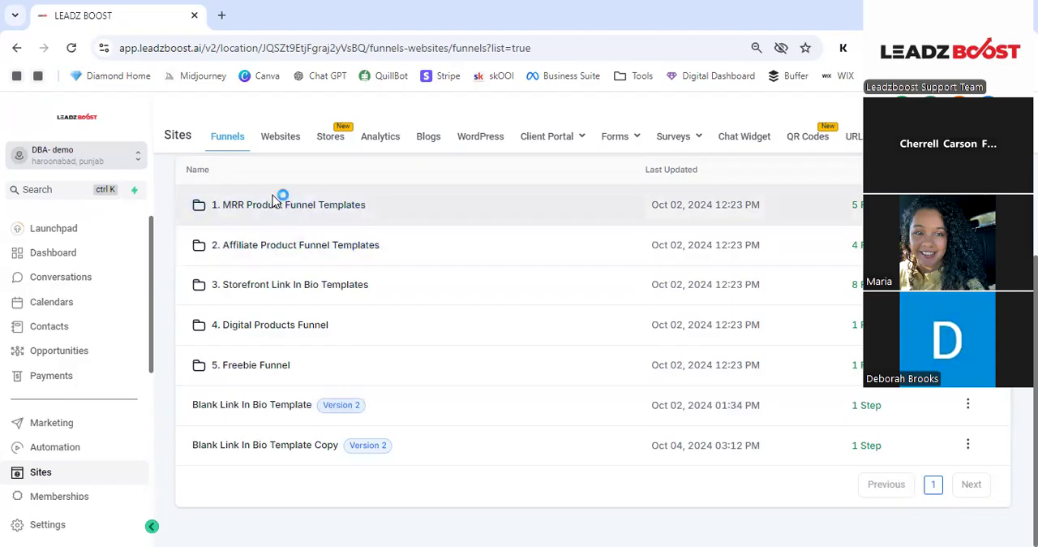
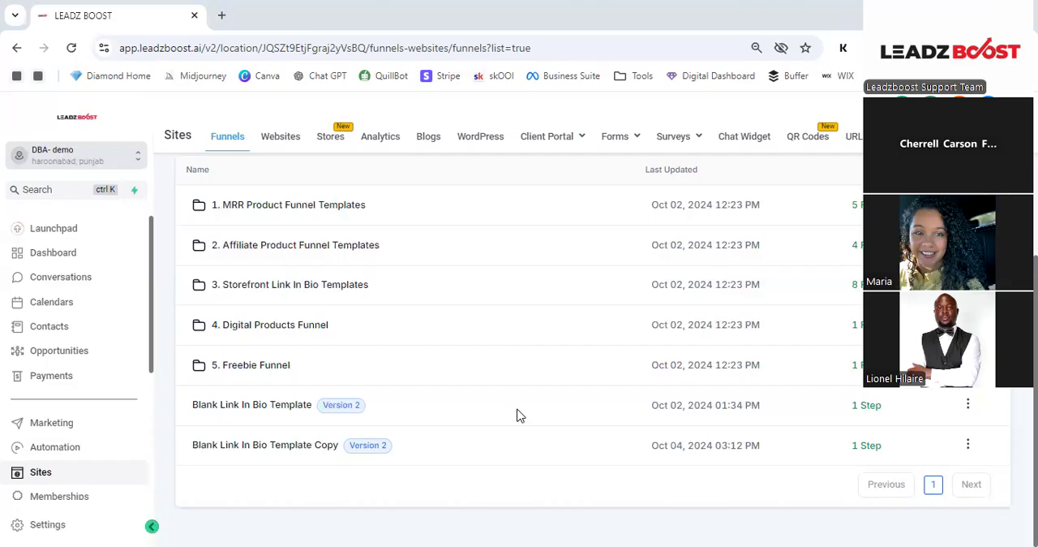
# - Open the Blank Link In Bio Template from the funnel list and view its funnel steps
pyautogui.scroll(3, 405, 357)
pyautogui.scroll(-1, 255, 331)
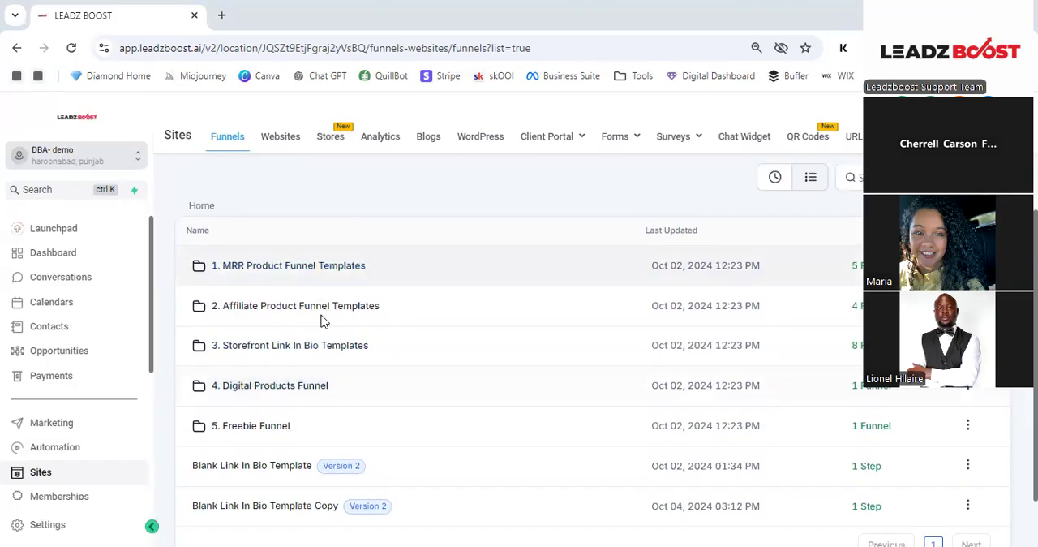
pyautogui.scroll(-1, 269, 308)
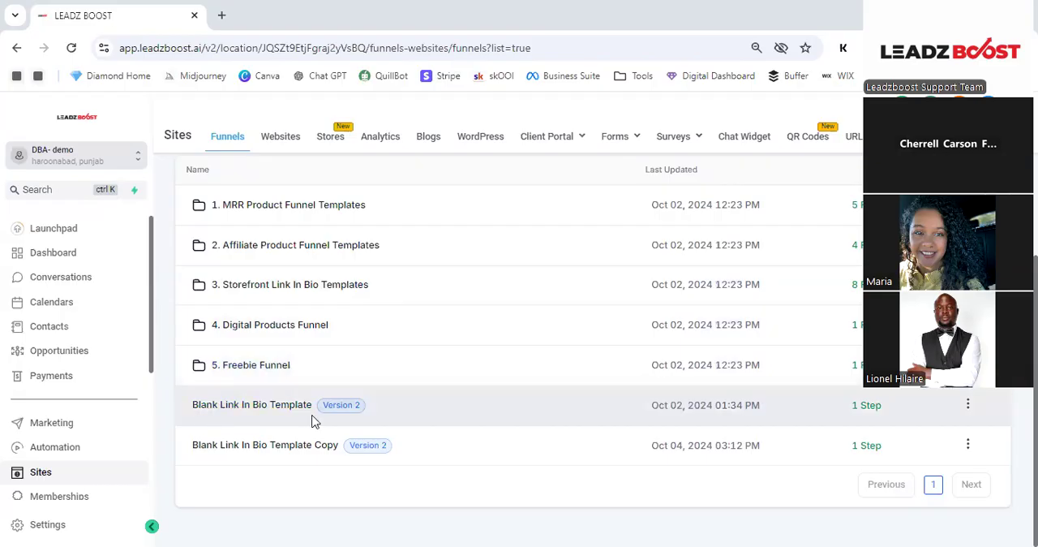
pyautogui.click(254, 410)
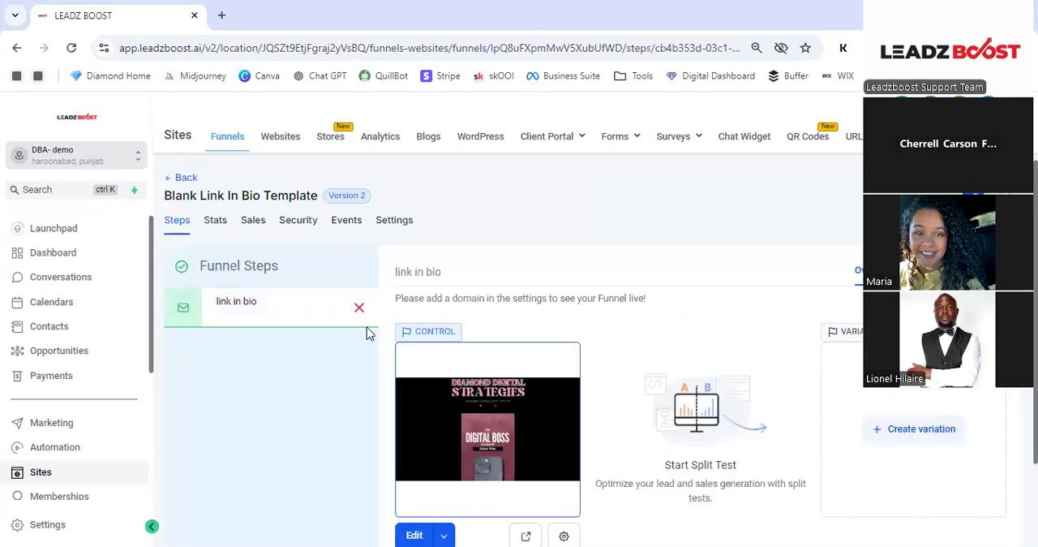
pyautogui.scroll(-2, 376, 336)
pyautogui.scroll(1, 376, 335)
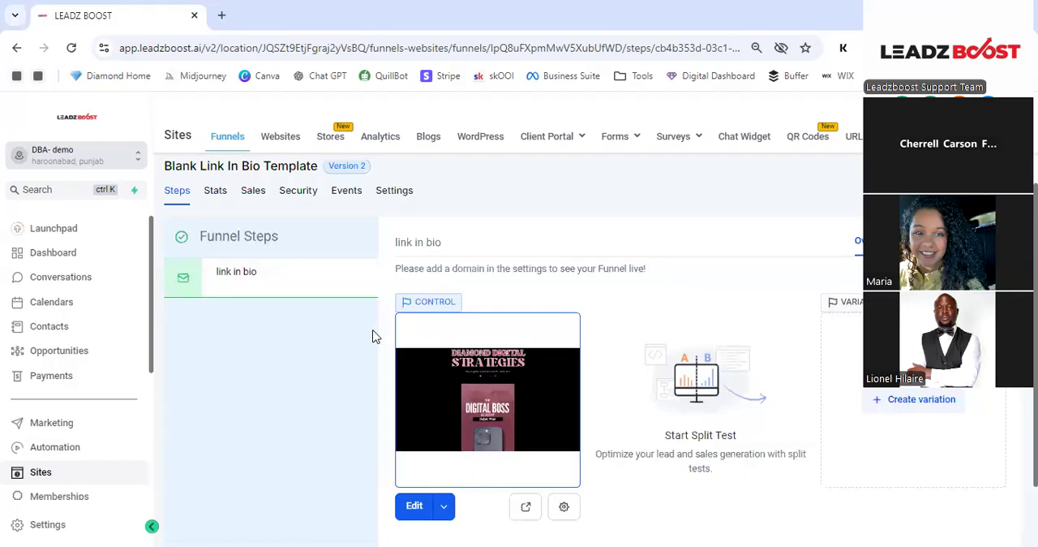
# - Reload the Blank Link In Bio Template and open a preview of its link in bio page
pyautogui.click(71, 50)
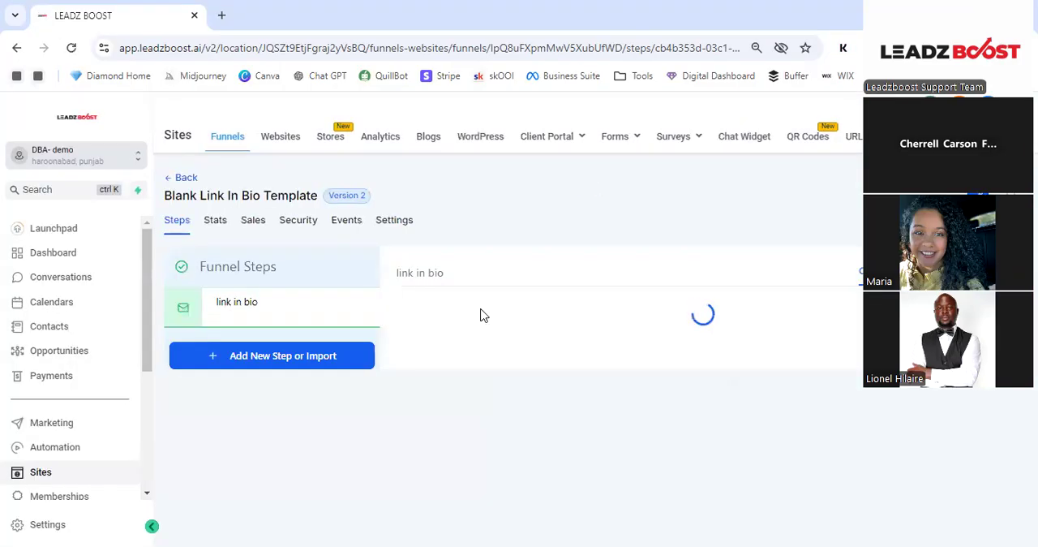
pyautogui.scroll(-2, 470, 322)
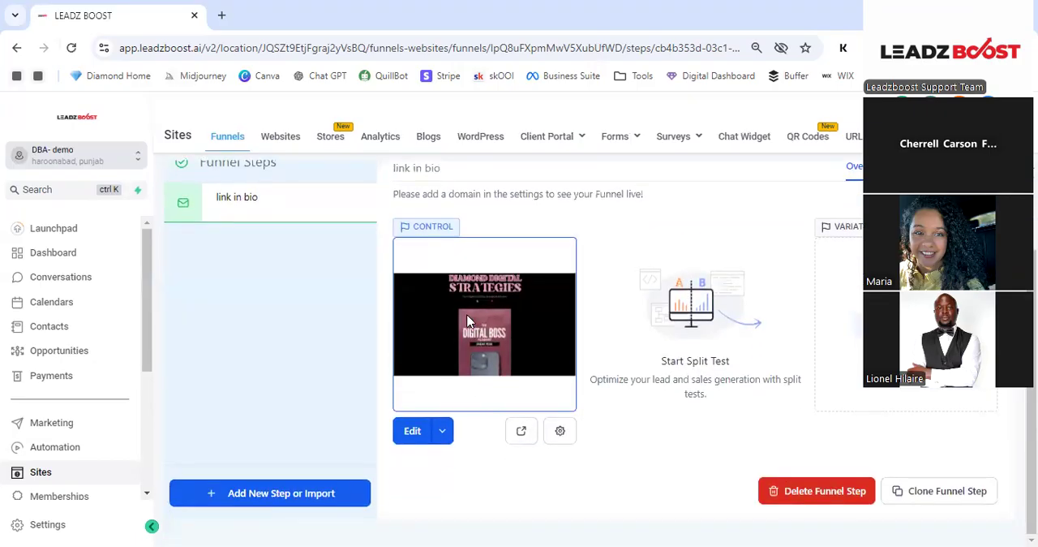
pyautogui.scroll(2, 478, 333)
pyautogui.scroll(-2, 482, 341)
pyautogui.click(521, 433)
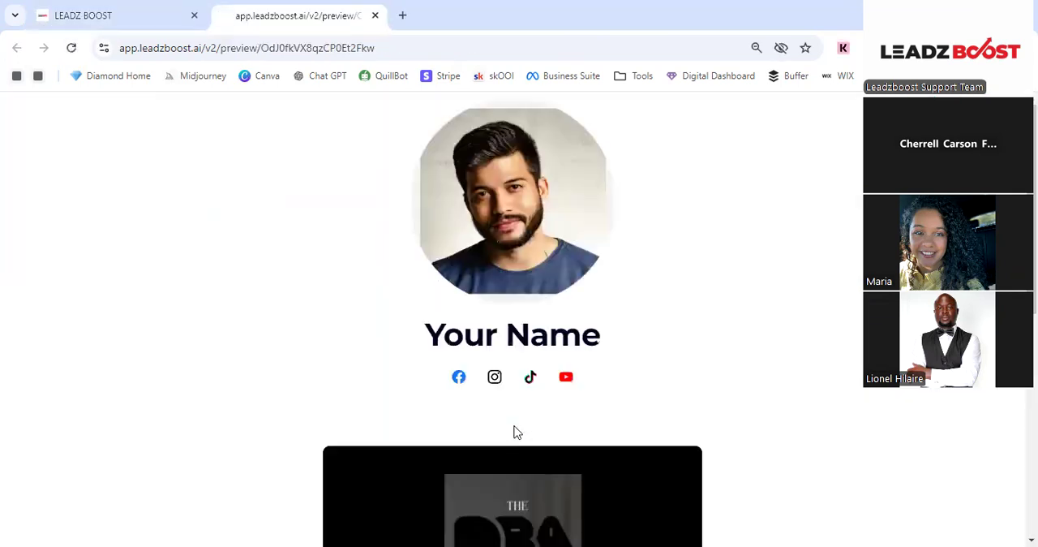
# - Review the link in bio preview from the profile picture to the browse-more button, and return to the funnel steps
pyautogui.click(184, 24)
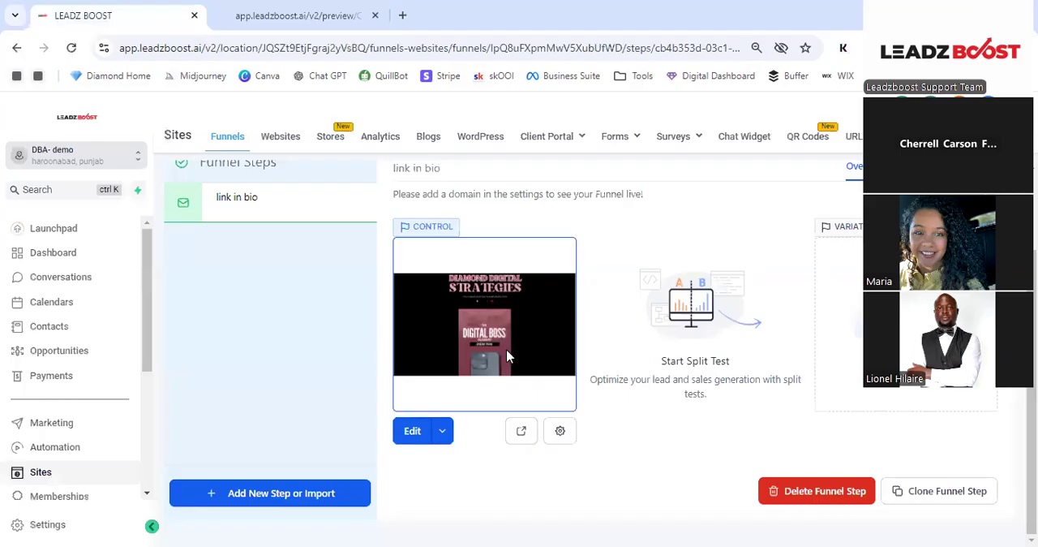
pyautogui.click(292, 10)
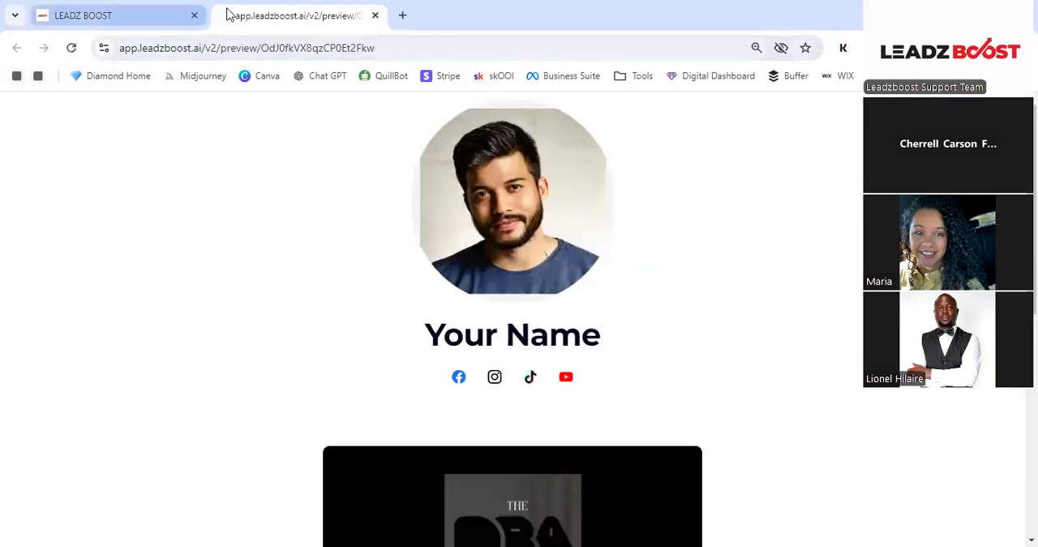
pyautogui.scroll(-3, 702, 272)
pyautogui.scroll(-3, 702, 275)
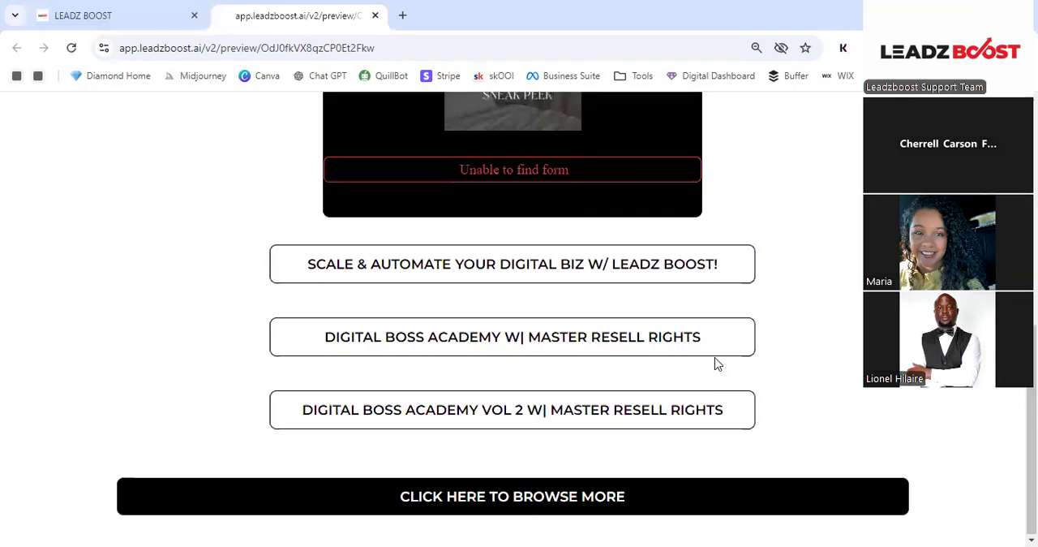
pyautogui.scroll(6, 715, 364)
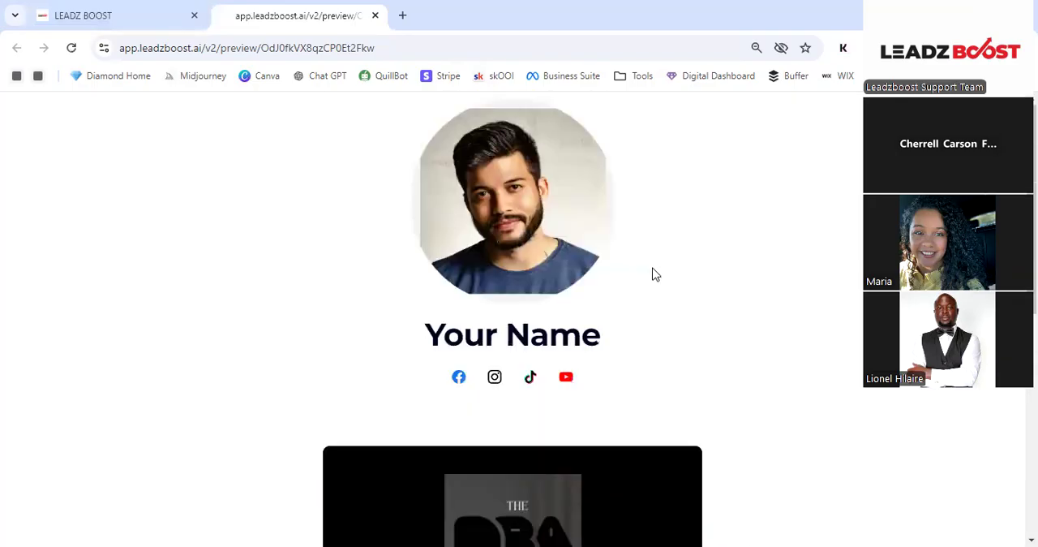
pyautogui.click(144, 15)
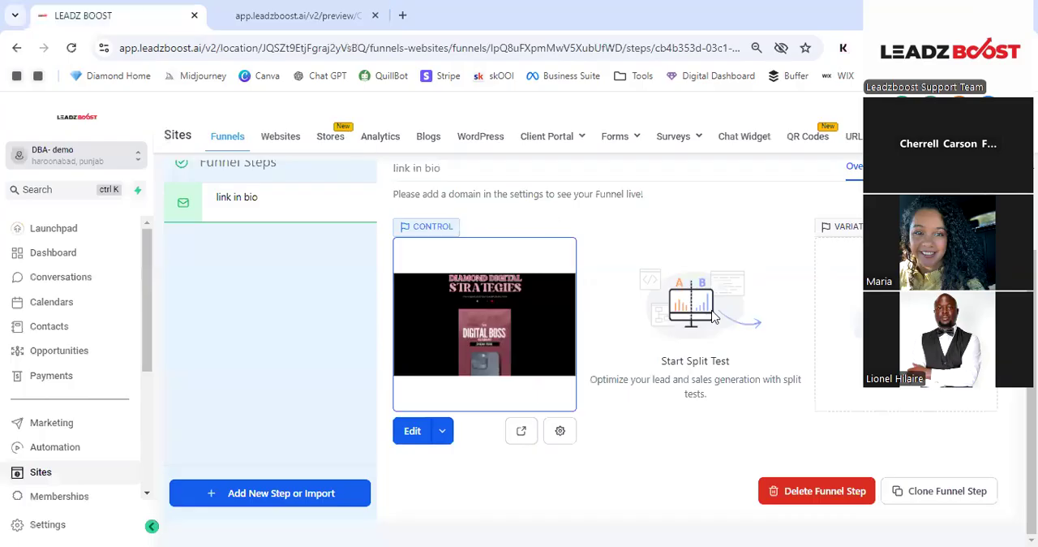
# - Open the link in bio page in the page builder and look through its profile section and link buttons
pyautogui.click(413, 438)
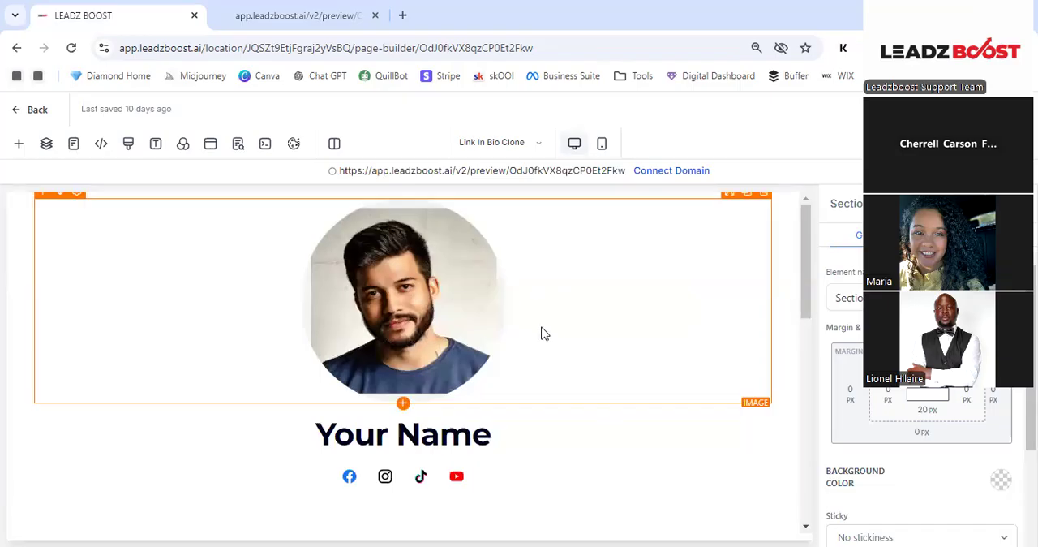
pyautogui.scroll(-3, 541, 331)
pyautogui.scroll(-5, 542, 331)
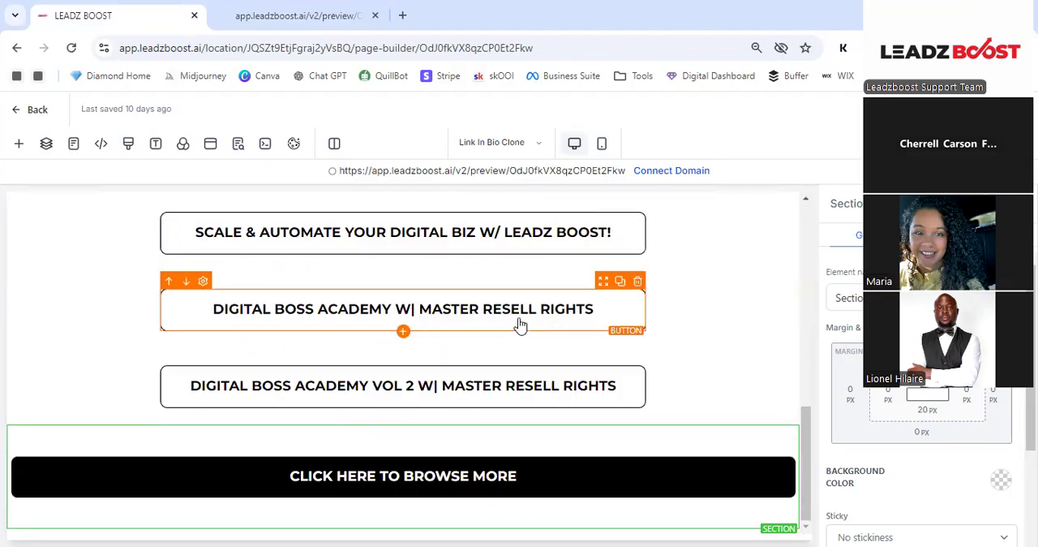
pyautogui.scroll(15, 520, 325)
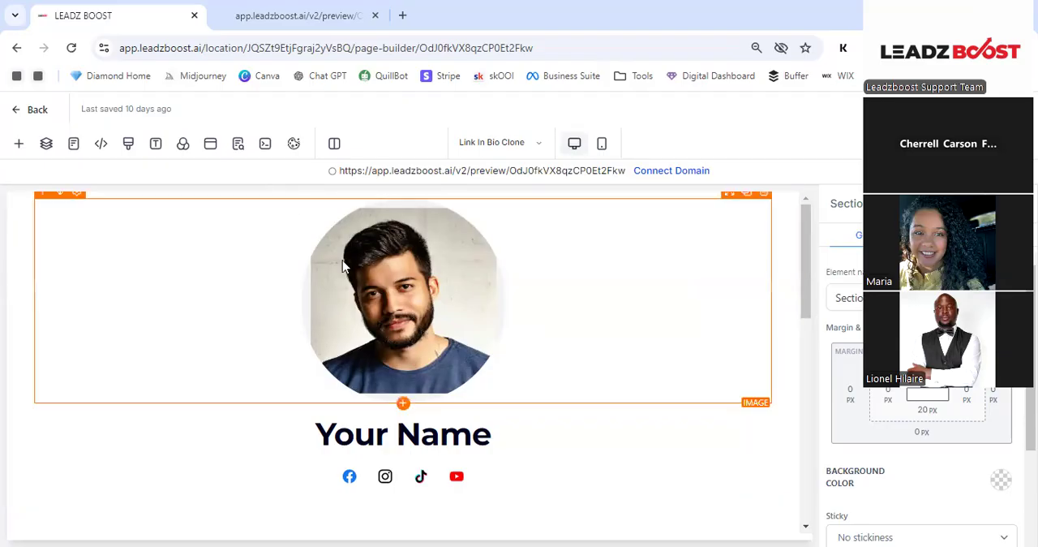
pyautogui.scroll(-4, 782, 276)
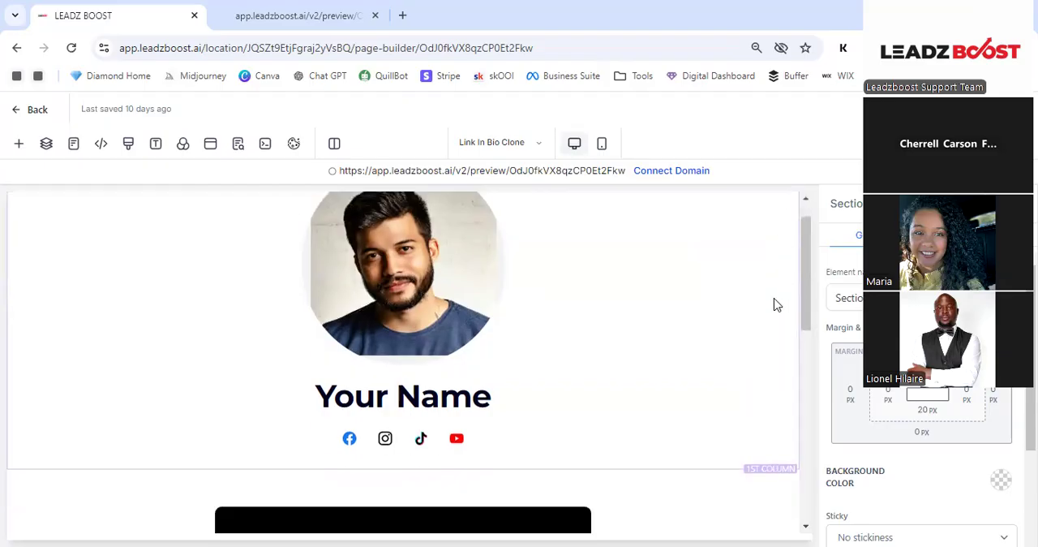
pyautogui.scroll(2, 522, 217)
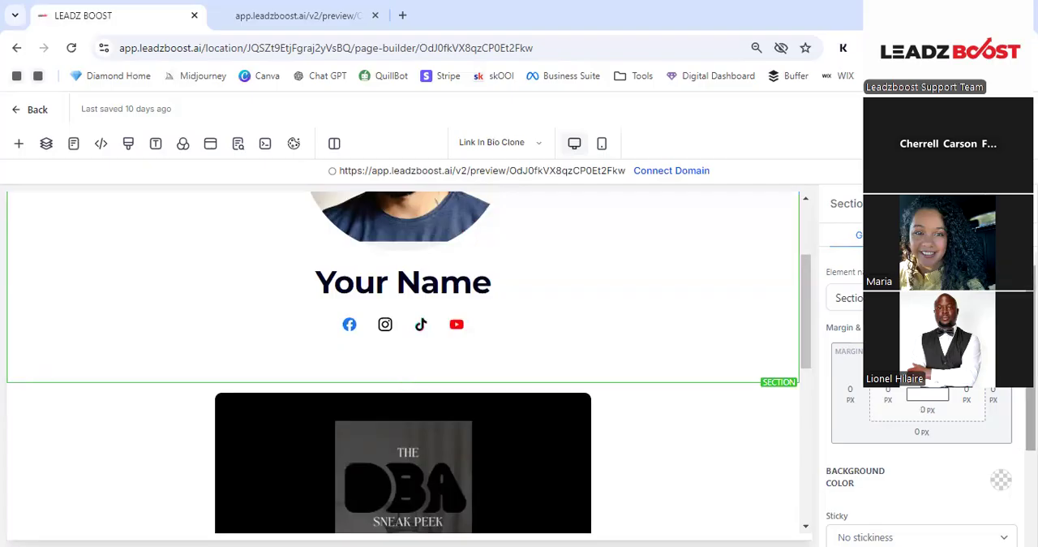
# - Try a red background color on the profile section, and undo it
pyautogui.scroll(-1, 1003, 418)
pyautogui.click(1001, 406)
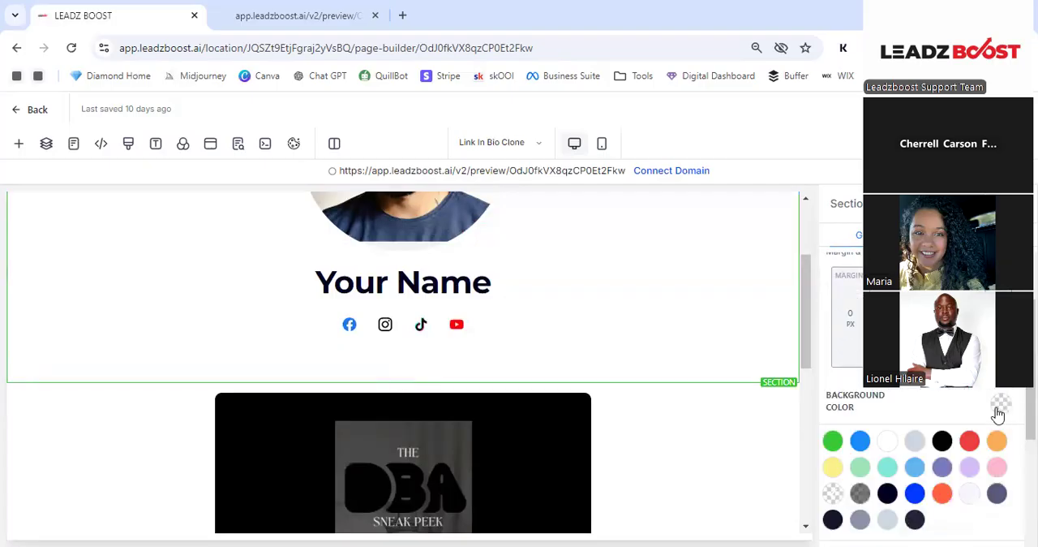
pyautogui.click(970, 440)
pyautogui.scroll(3, 446, 324)
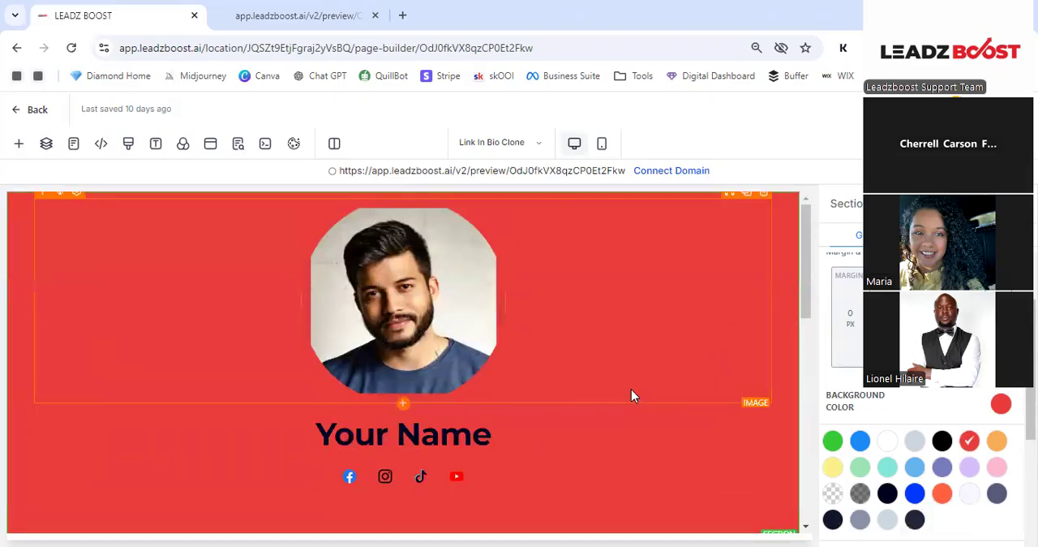
pyautogui.hotkey('ctrl', 'z')
pyautogui.scroll(-3, 720, 277)
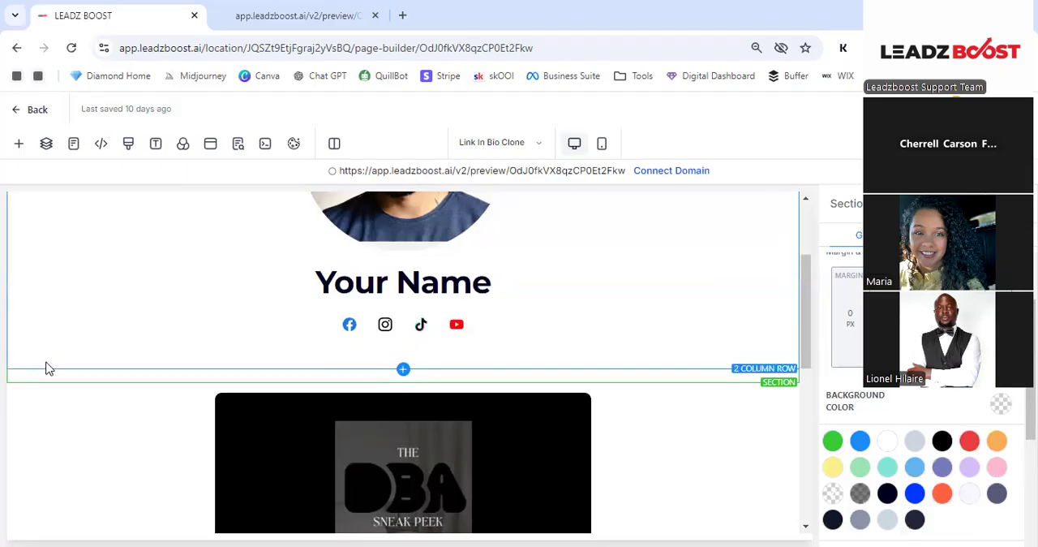
# - Try an orange background color on the two-column row holding the profile picture and name, and undo it
pyautogui.click(48, 363)
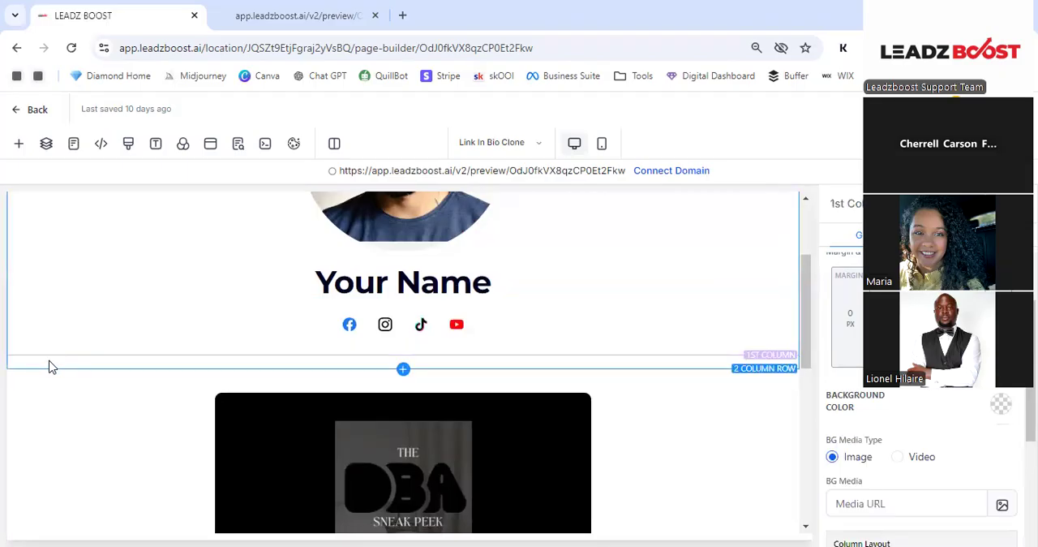
pyautogui.click(49, 366)
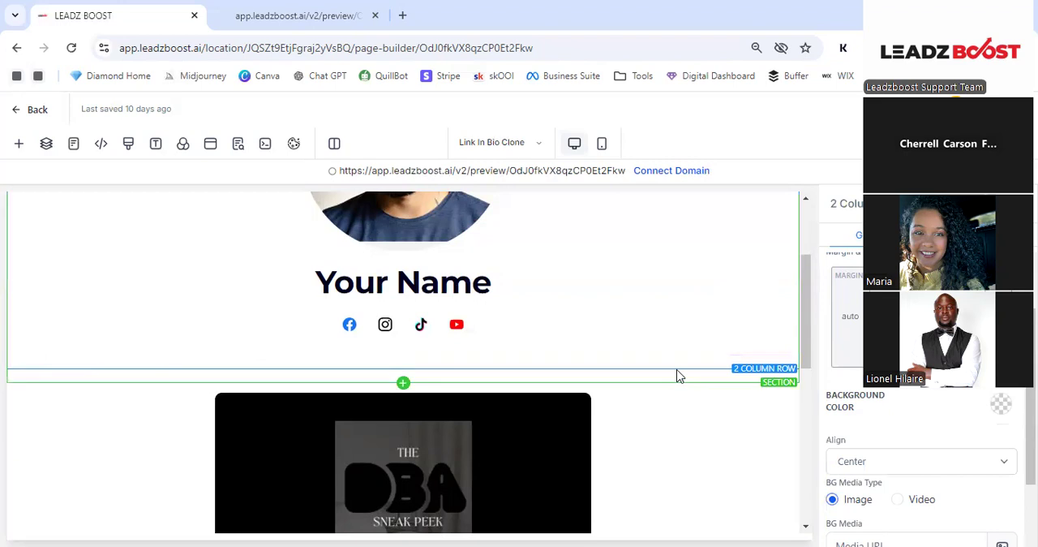
pyautogui.click(1000, 404)
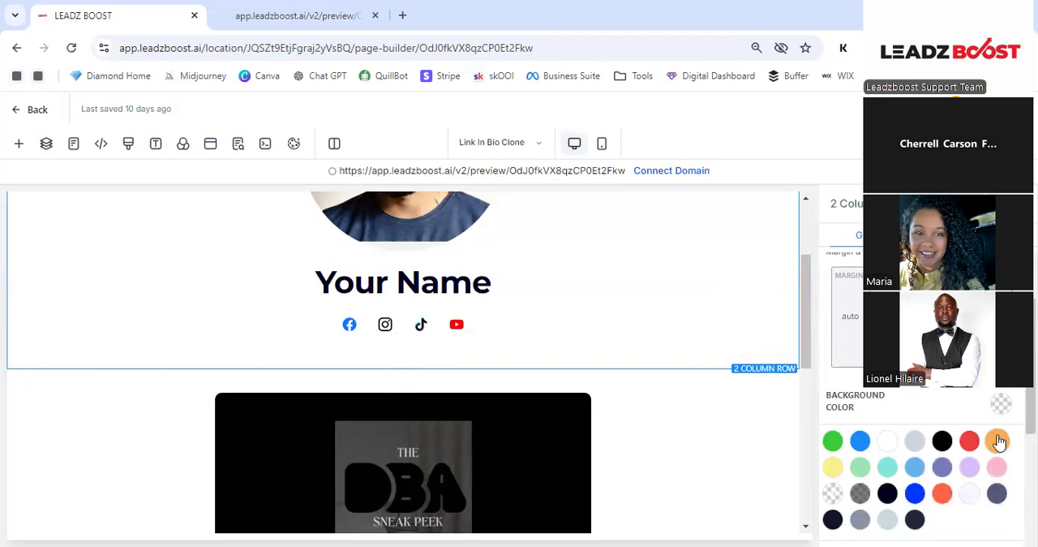
pyautogui.click(998, 440)
pyautogui.scroll(2, 625, 294)
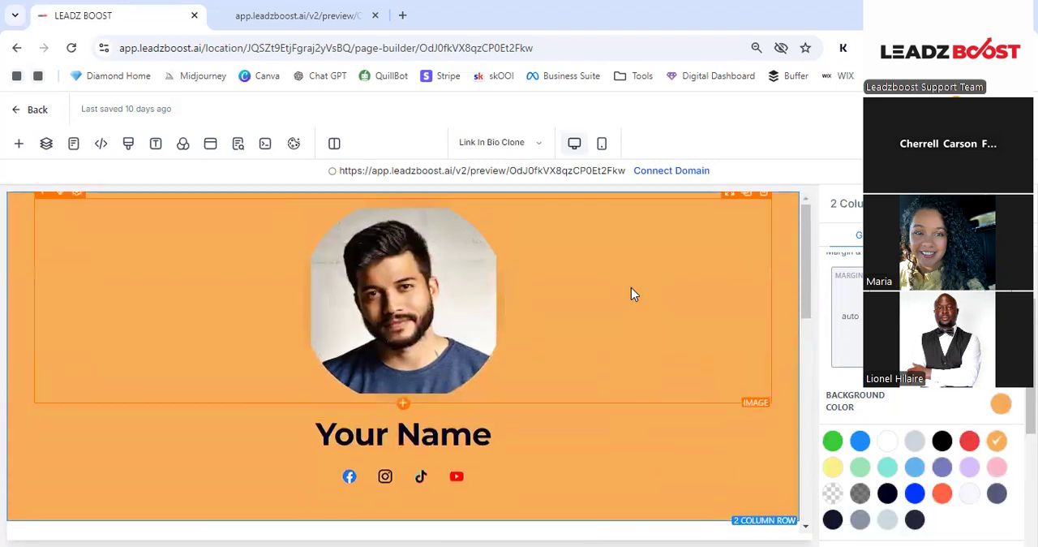
pyautogui.hotkey('ctrl', 'z')
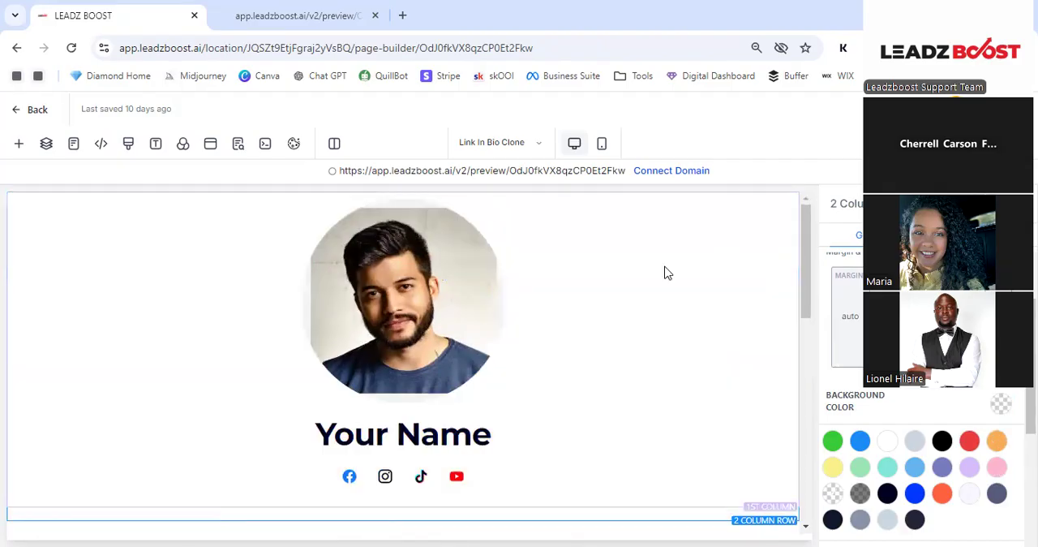
# - Add a full-width section above the profile picture
pyautogui.click(625, 318)
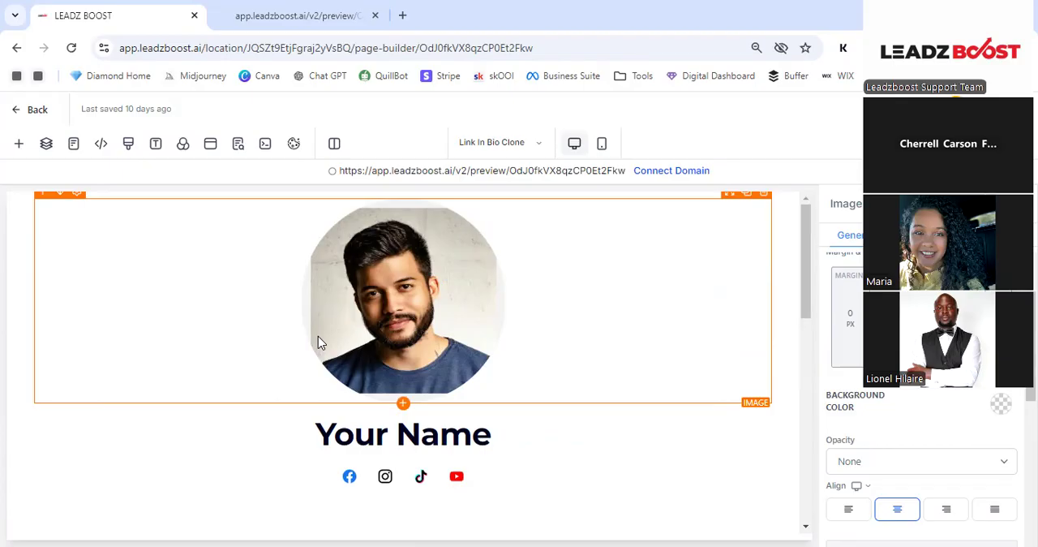
pyautogui.click(21, 144)
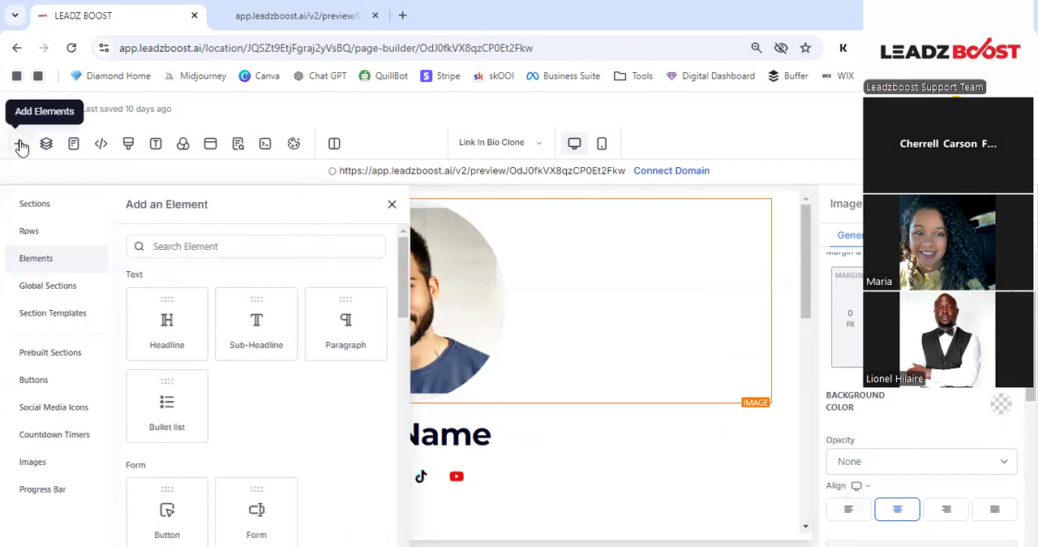
pyautogui.click(51, 209)
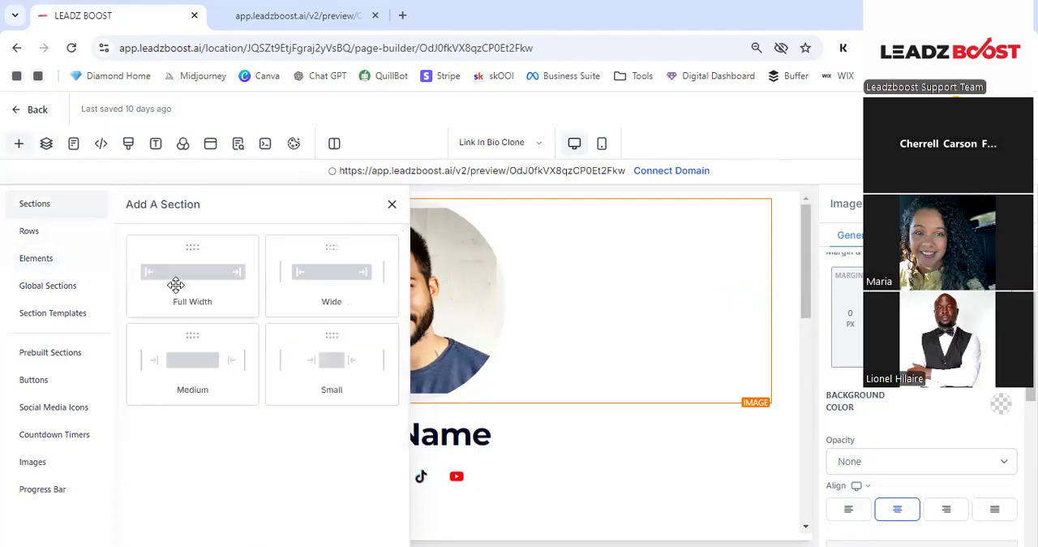
pyautogui.moveTo(241, 269); pyautogui.dragTo(458, 205)
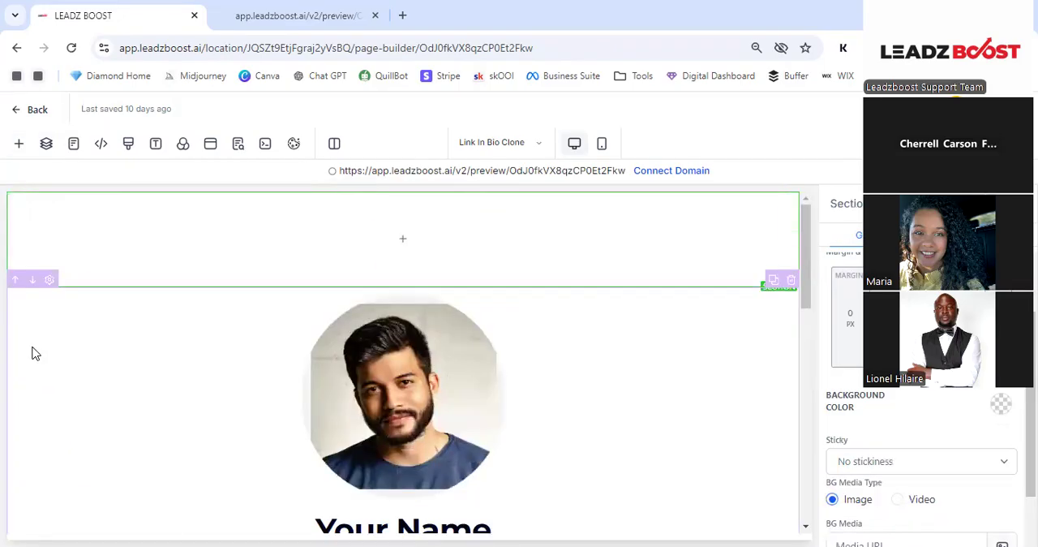
pyautogui.click(18, 146)
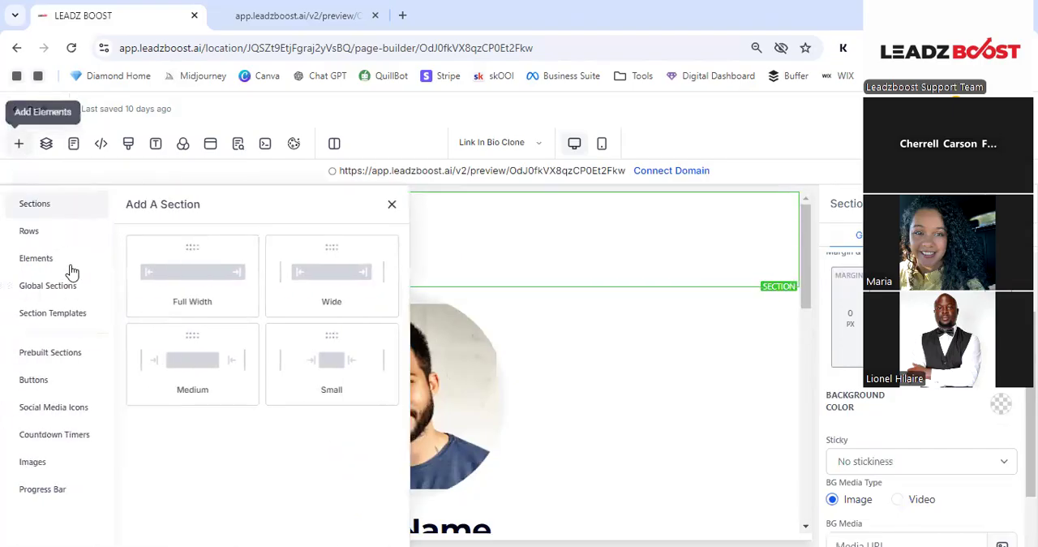
pyautogui.click(391, 203)
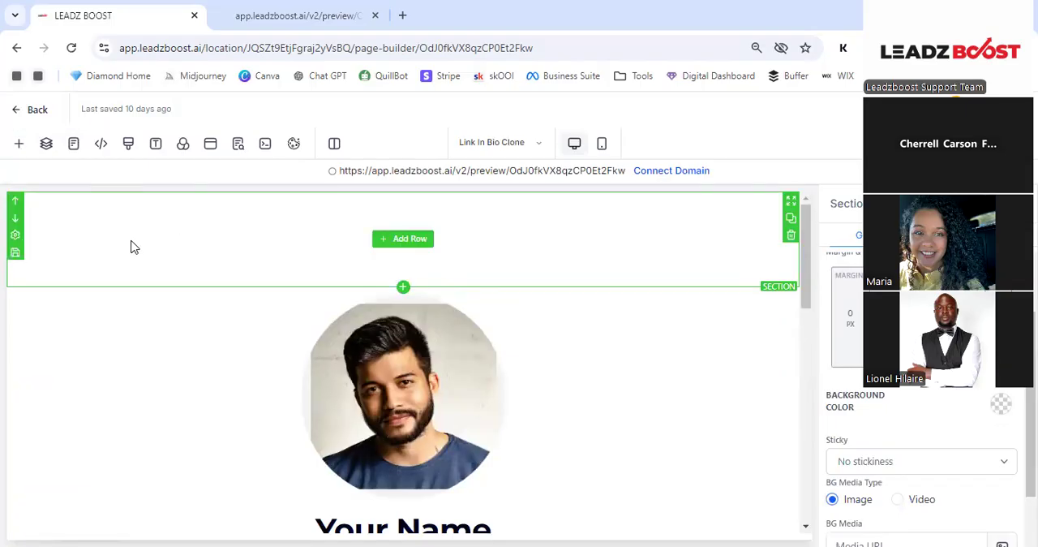
# - Try adding a row above the profile picture, including a one-column row, and discard the added layout
pyautogui.click(404, 239)
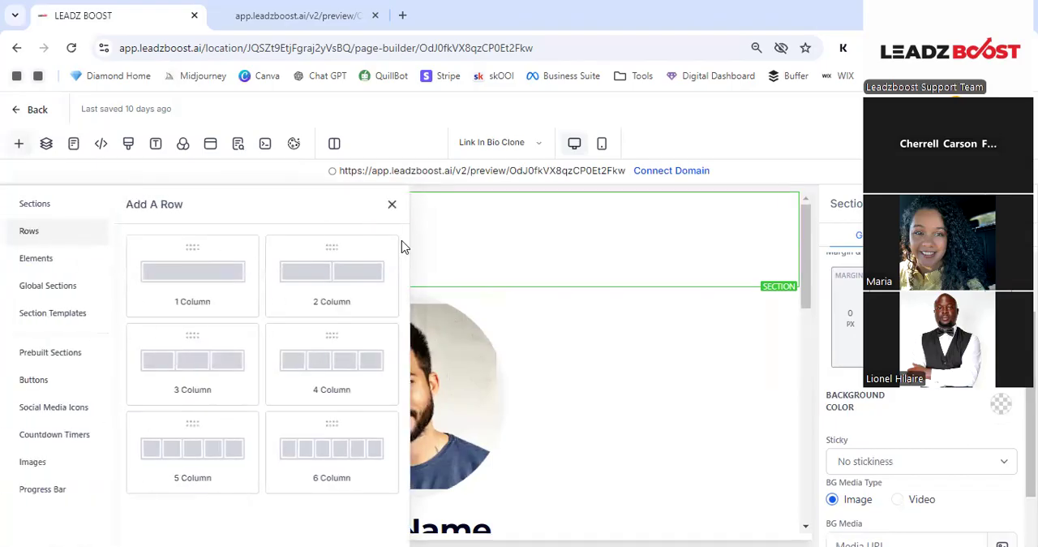
pyautogui.moveTo(351, 289); pyautogui.dragTo(434, 276)
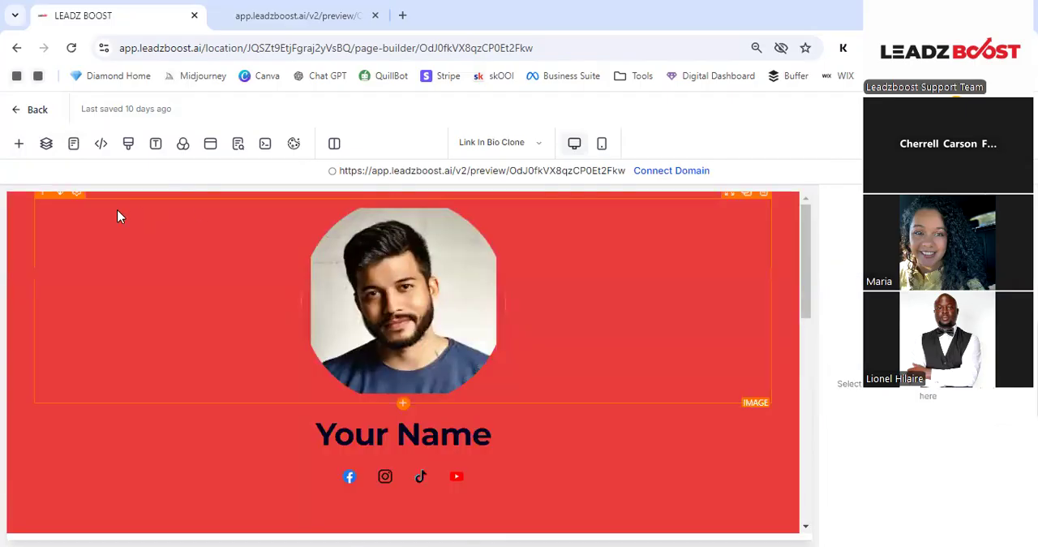
pyautogui.click(19, 143)
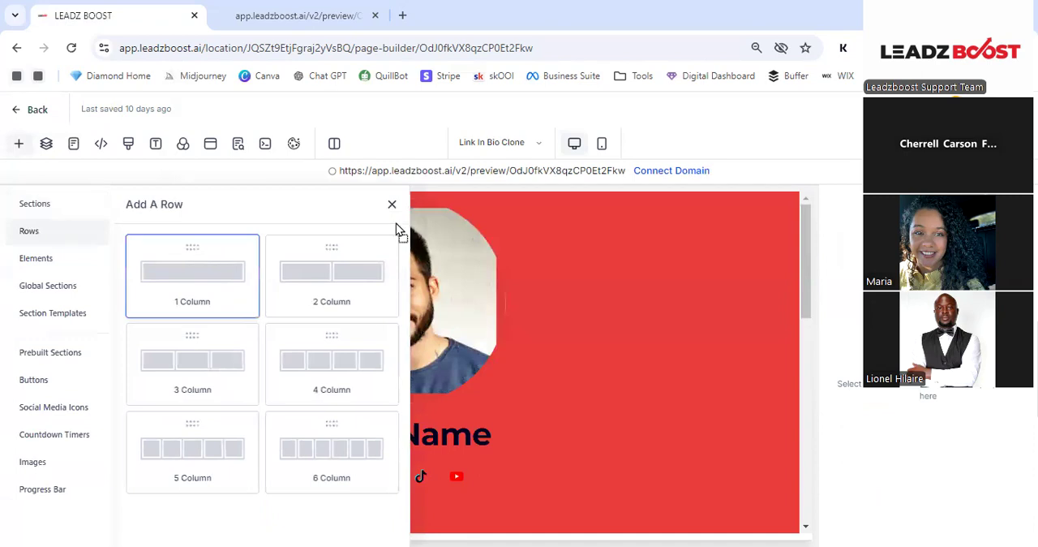
pyautogui.moveTo(341, 200); pyautogui.dragTo(439, 230)
pyautogui.click(791, 195)
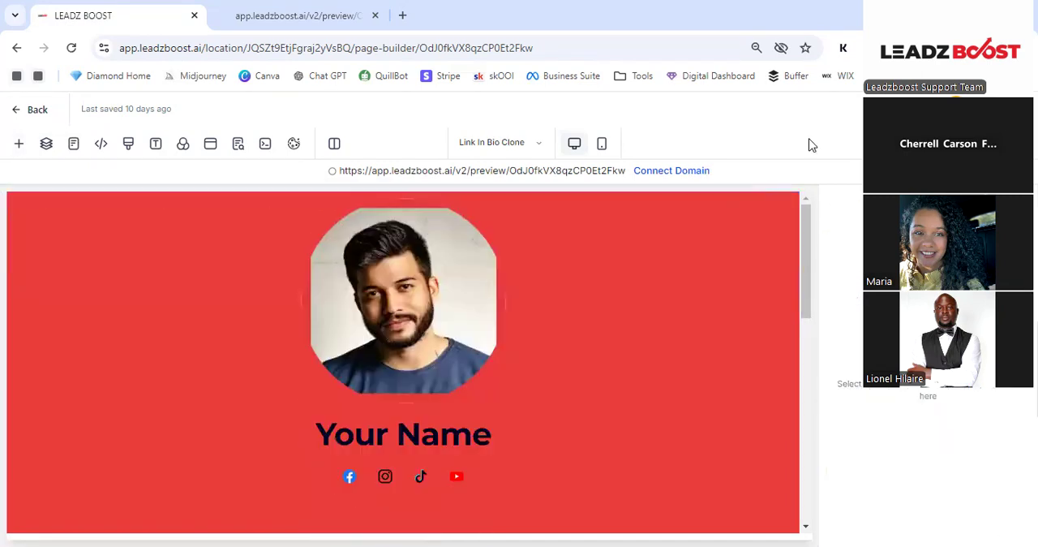
# - Insert a new full-width section at the start of the page, above the red profile section
pyautogui.click(20, 144)
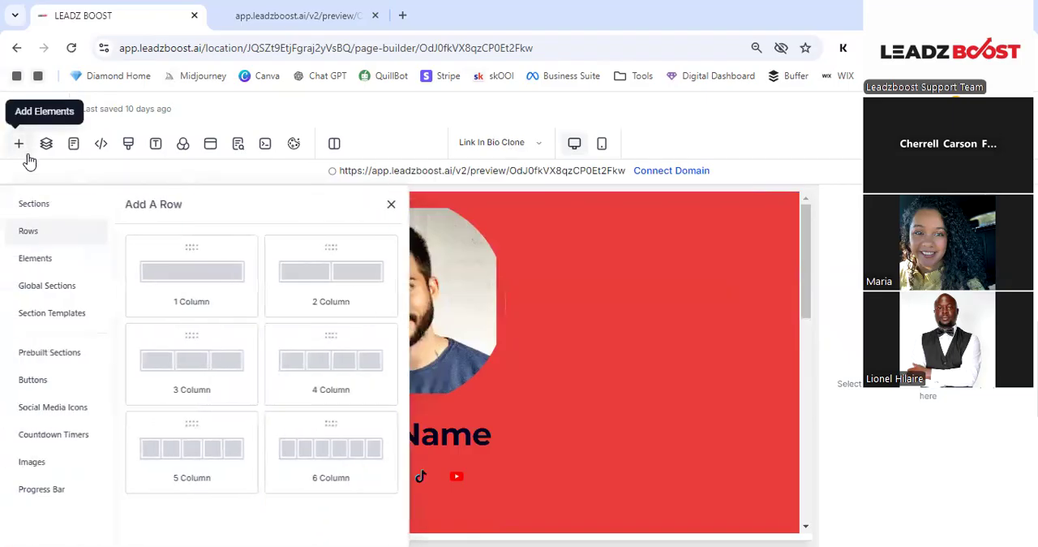
pyautogui.click(61, 208)
pyautogui.moveTo(232, 274); pyautogui.dragTo(506, 232)
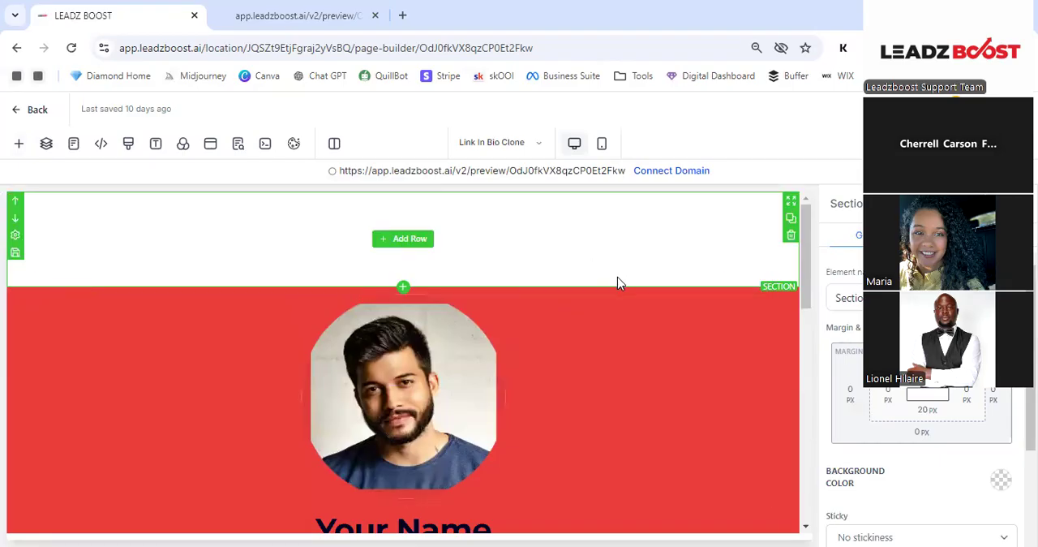
pyautogui.scroll(-3, 648, 301)
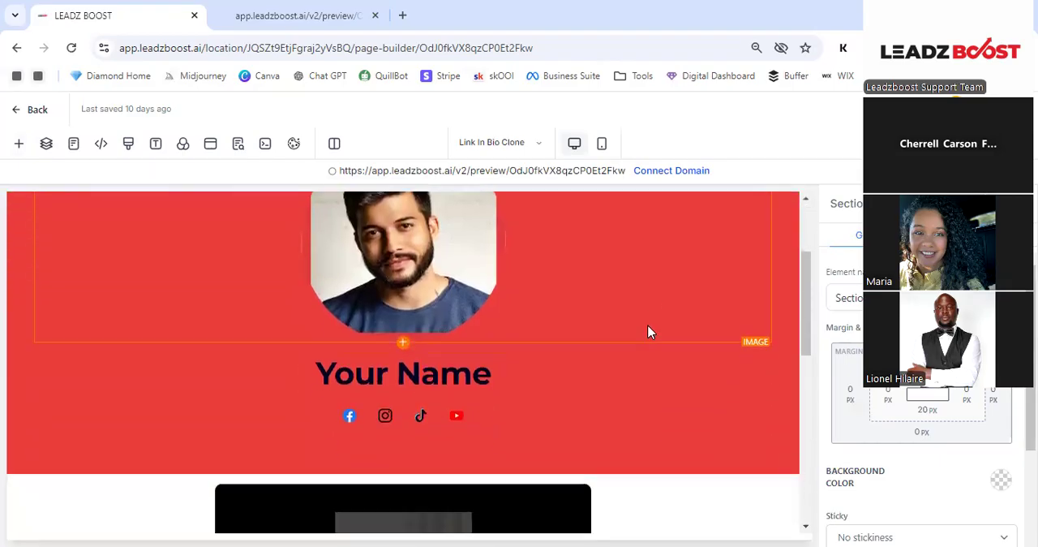
pyautogui.scroll(3, 633, 233)
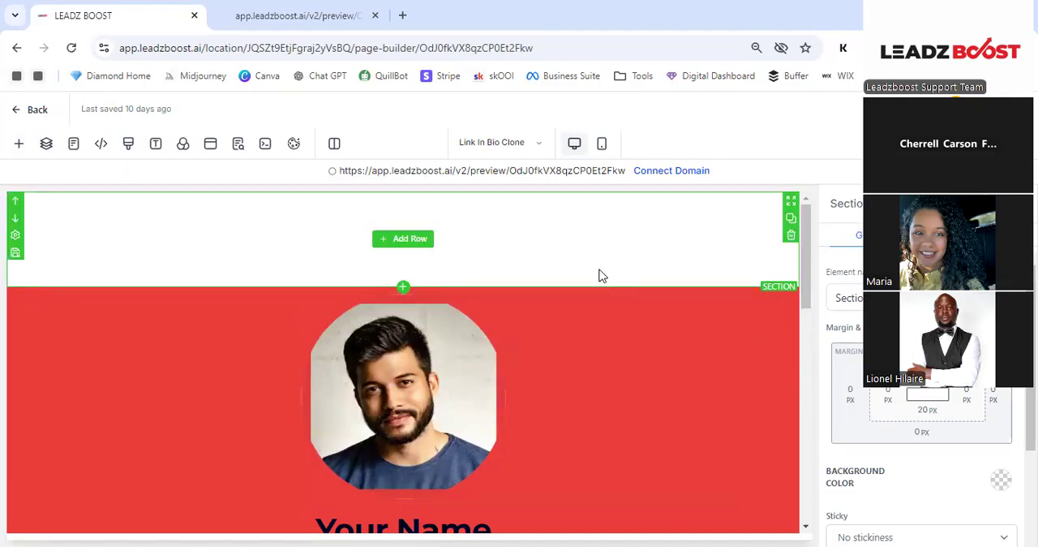
pyautogui.scroll(-6, 626, 289)
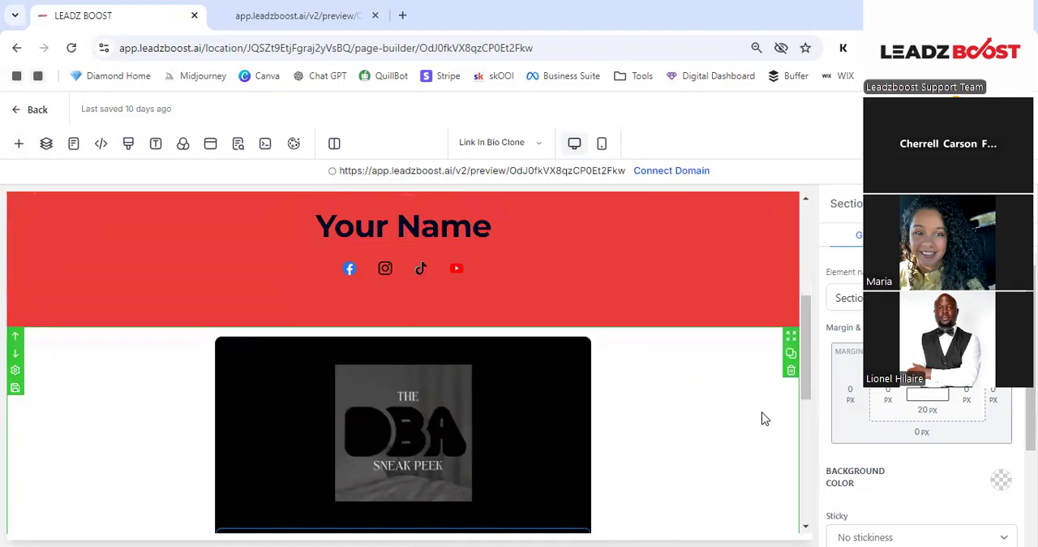
pyautogui.scroll(10, 679, 382)
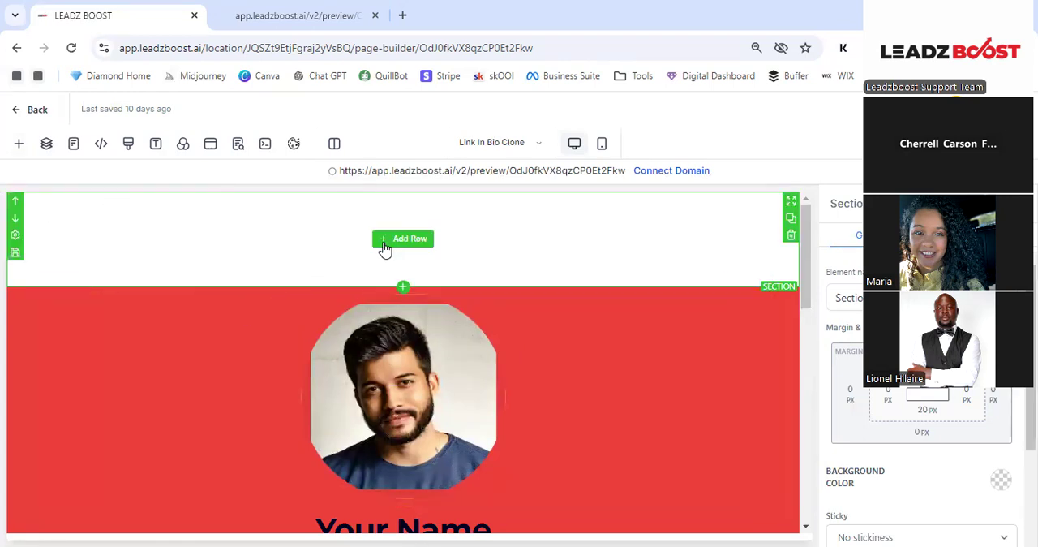
# - Add a one-column row to the new empty section and place a headline element in it
pyautogui.click(390, 242)
pyautogui.moveTo(232, 286); pyautogui.dragTo(400, 242)
pyautogui.click(402, 244)
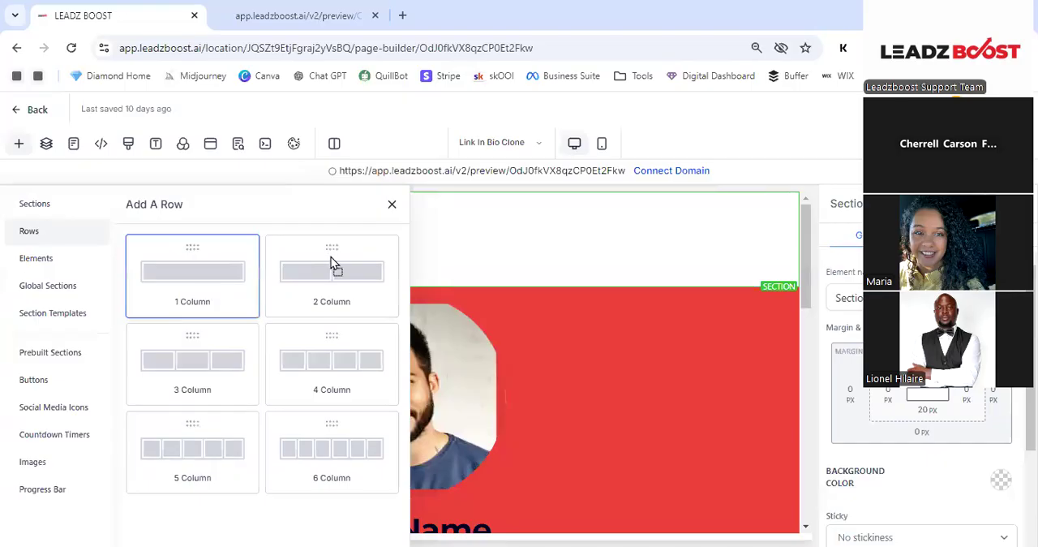
pyautogui.click(415, 237)
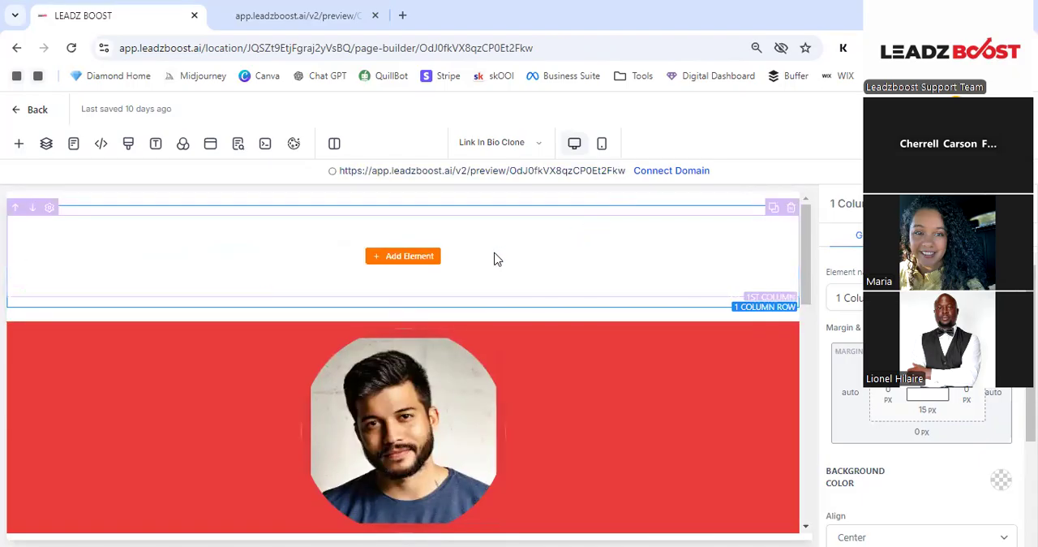
pyautogui.click(420, 260)
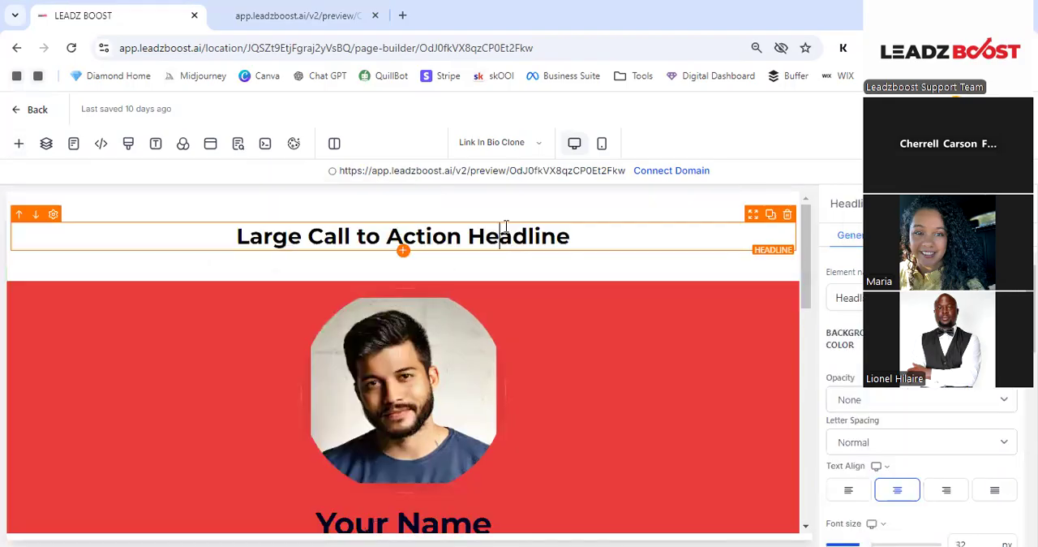
pyautogui.doubleClick(505, 234)
pyautogui.click(586, 216)
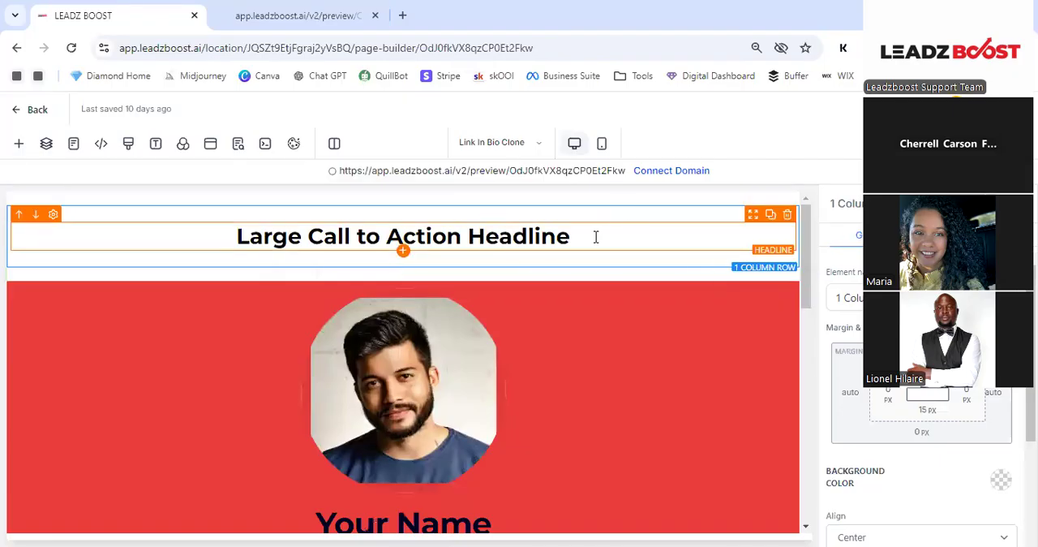
# - Add a sub-headline and a paragraph below the headline in the one-column row
pyautogui.click(18, 146)
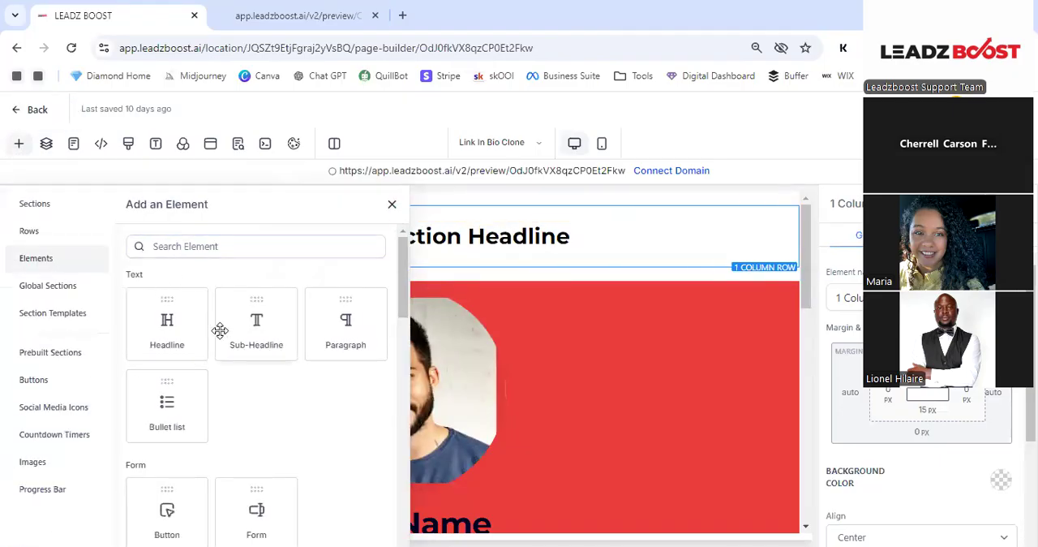
pyautogui.moveTo(283, 324); pyautogui.dragTo(400, 310)
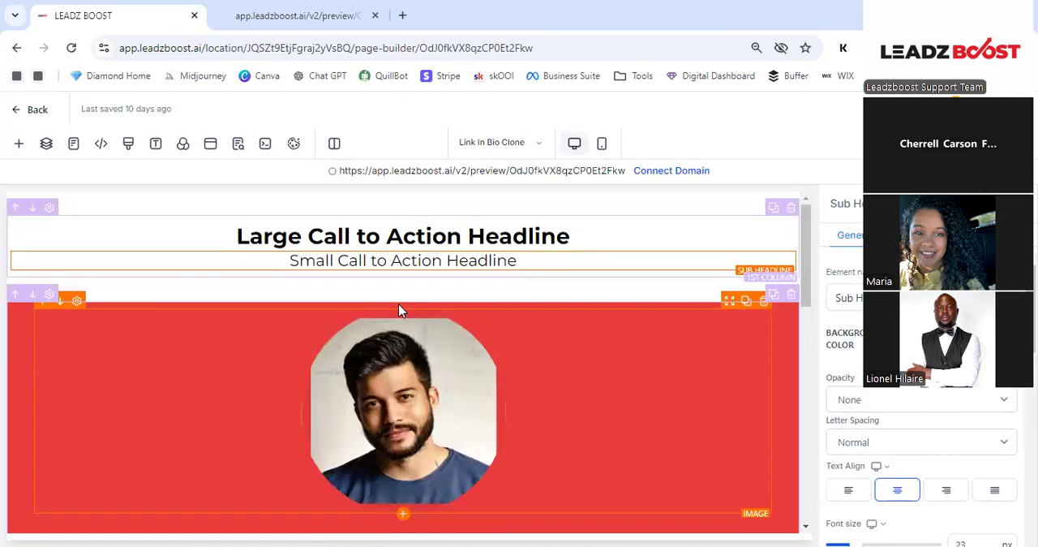
pyautogui.click(19, 143)
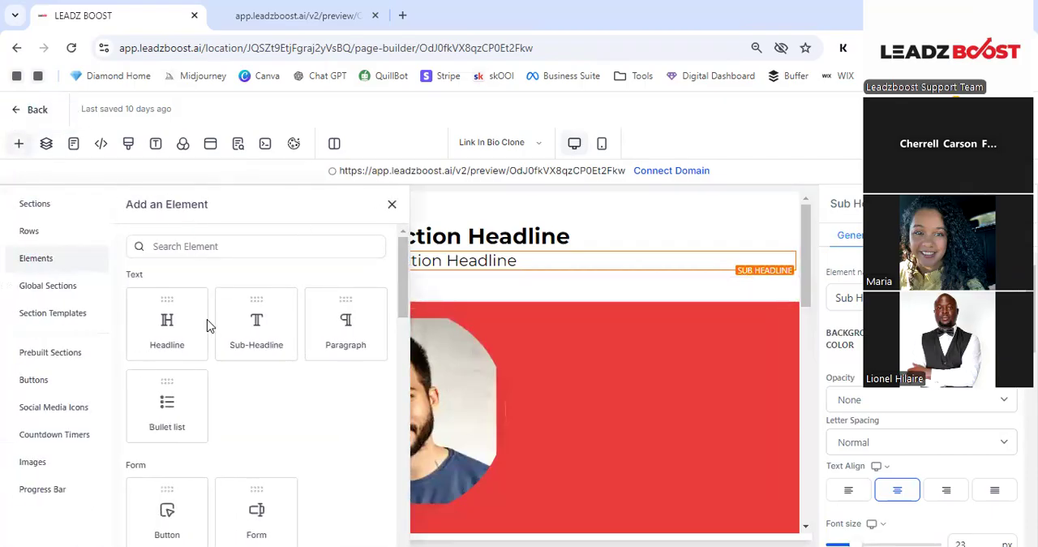
pyautogui.moveTo(347, 333); pyautogui.dragTo(482, 304)
pyautogui.moveTo(772, 289); pyautogui.dragTo(771, 287)
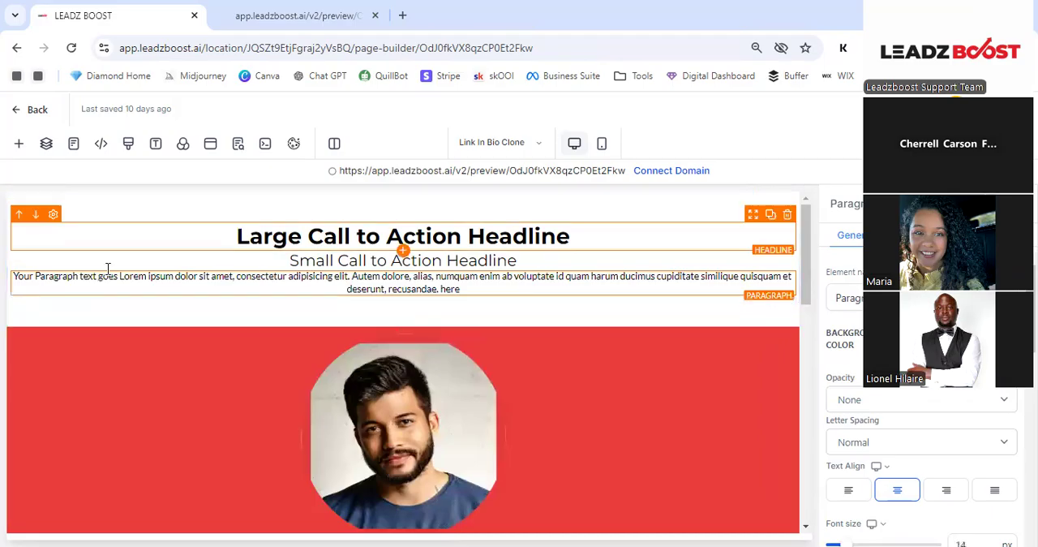
# - Try a green background color on the new headline section, and undo it
pyautogui.click(229, 326)
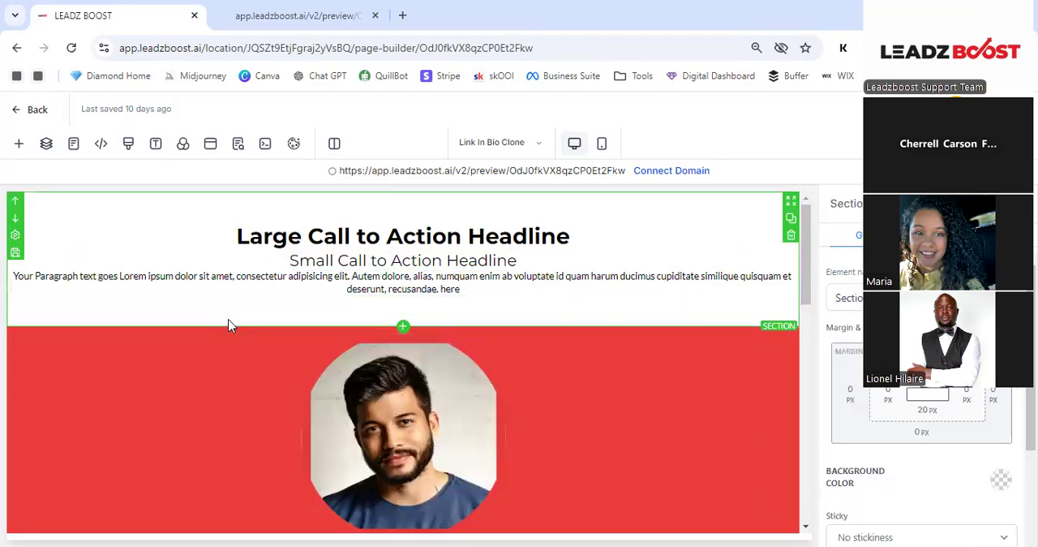
pyautogui.scroll(-3, 922, 405)
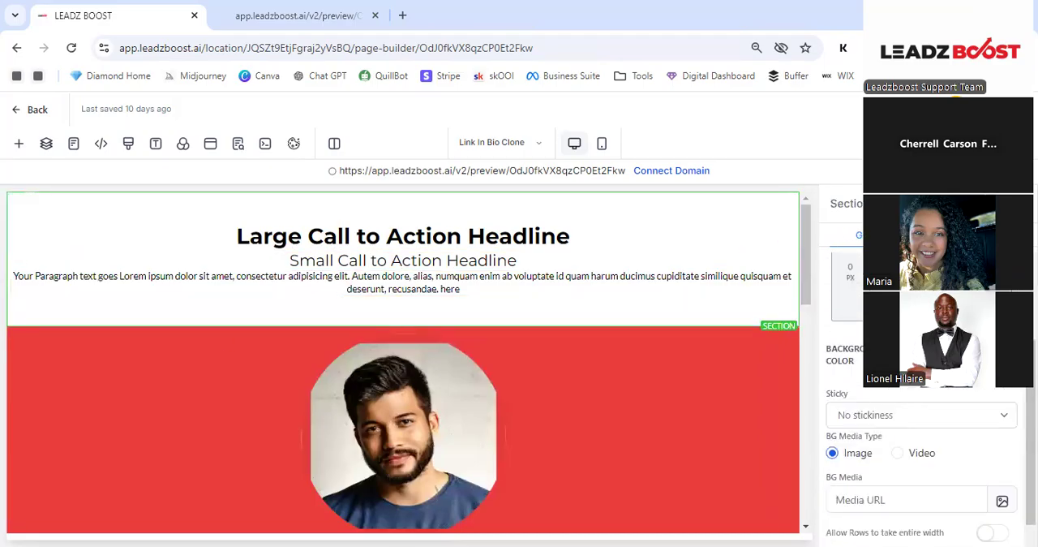
pyautogui.click(849, 379)
pyautogui.click(833, 366)
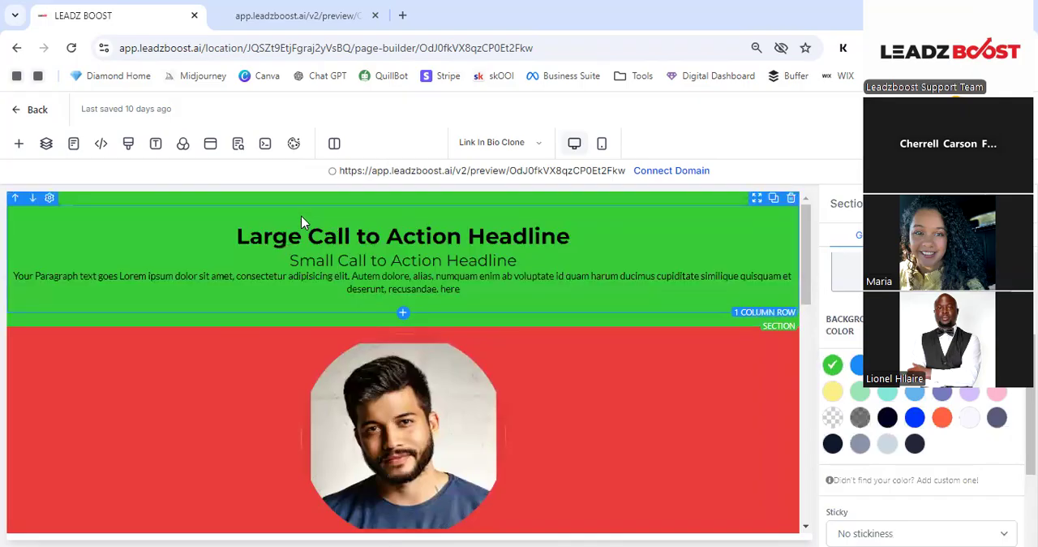
pyautogui.hotkey('ctrl', 'z')
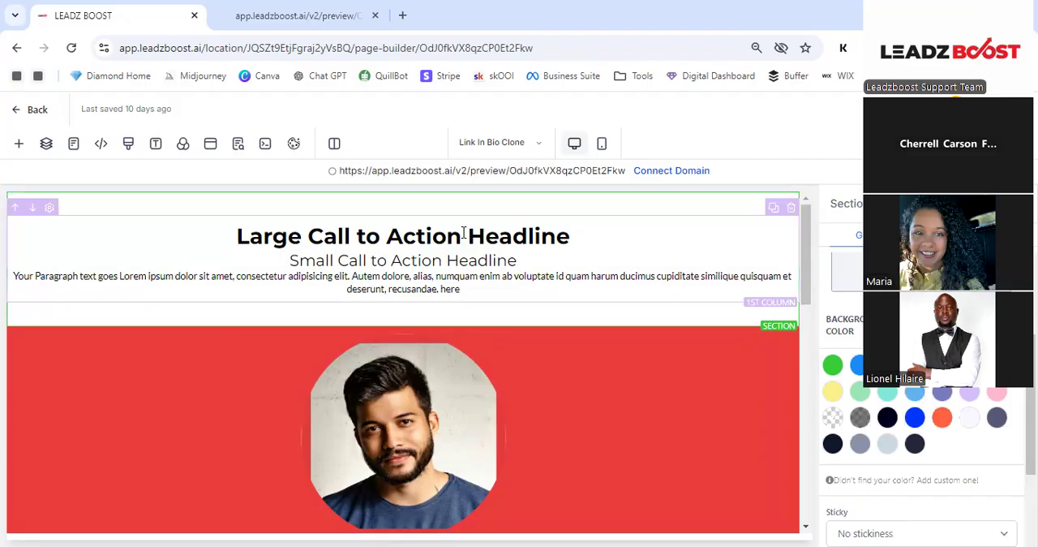
# - Select the headline, its section and the profile picture to examine which settings each one offers
pyautogui.doubleClick(616, 239)
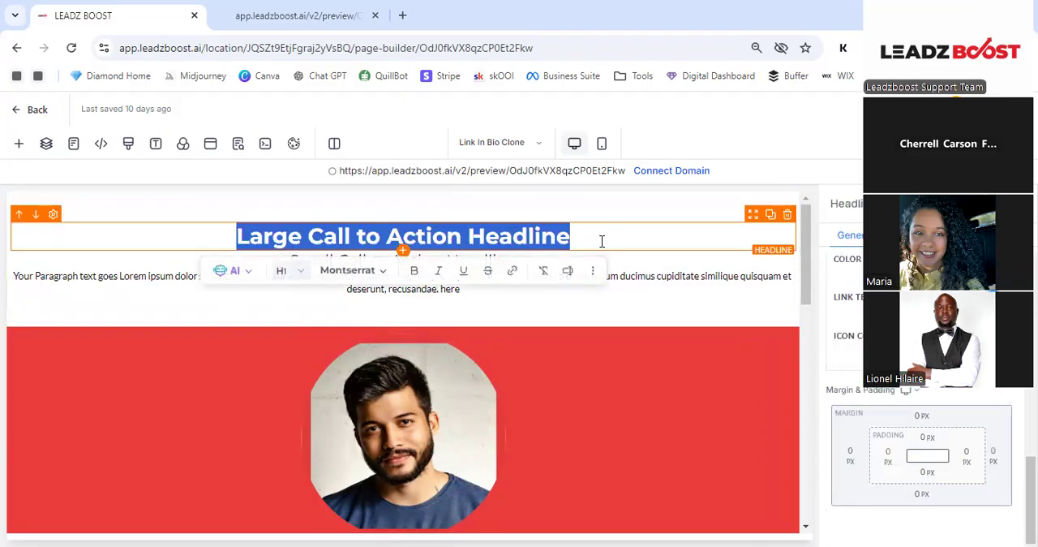
pyautogui.click(601, 241)
pyautogui.click(665, 276)
pyautogui.click(661, 246)
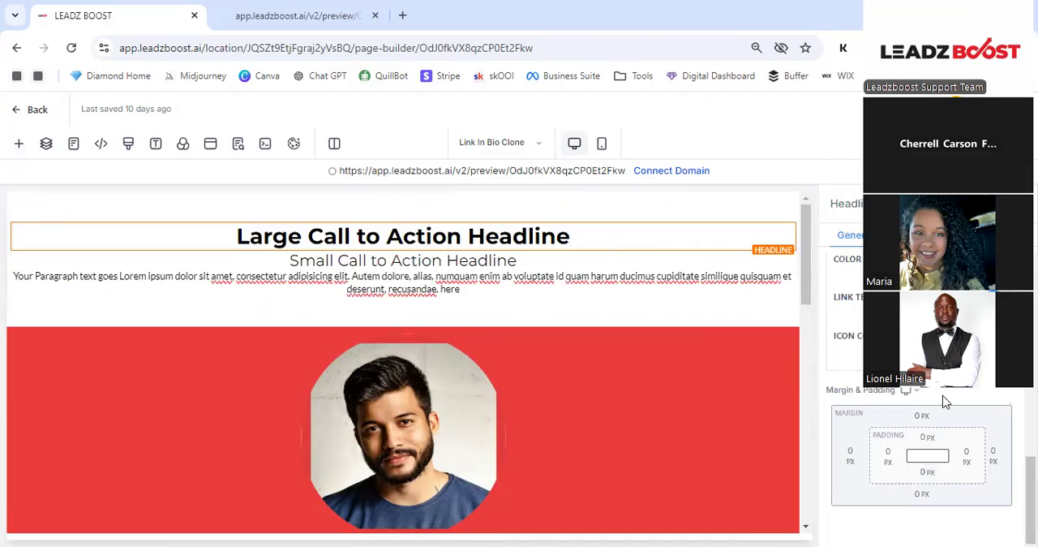
pyautogui.click(584, 202)
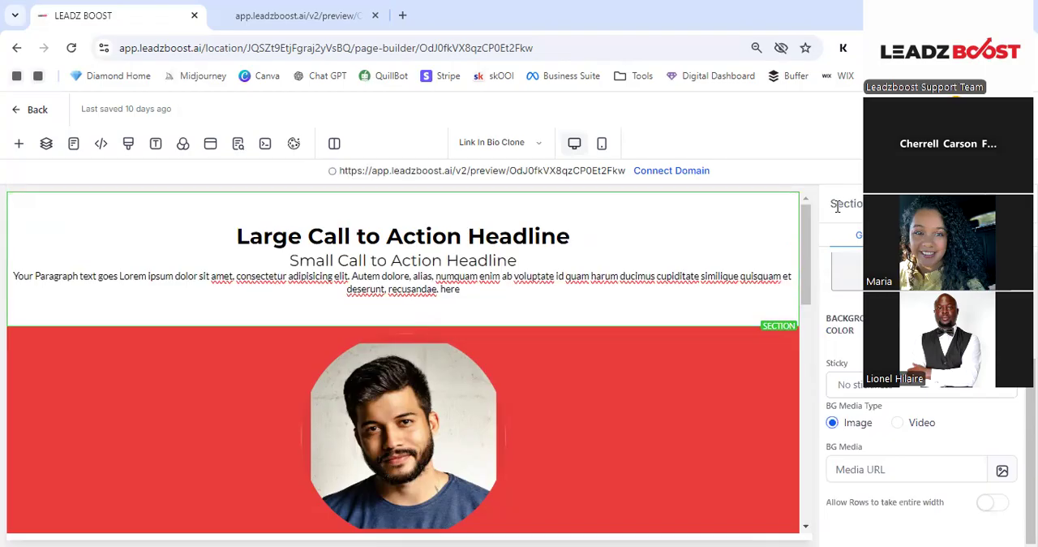
pyautogui.moveTo(837, 205); pyautogui.dragTo(875, 204)
pyautogui.click(647, 236)
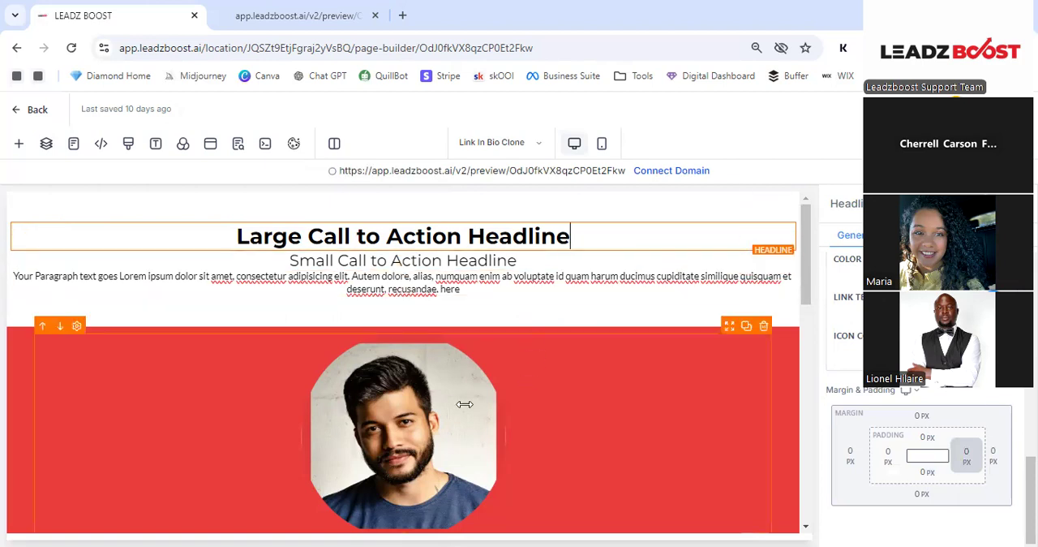
pyautogui.click(438, 397)
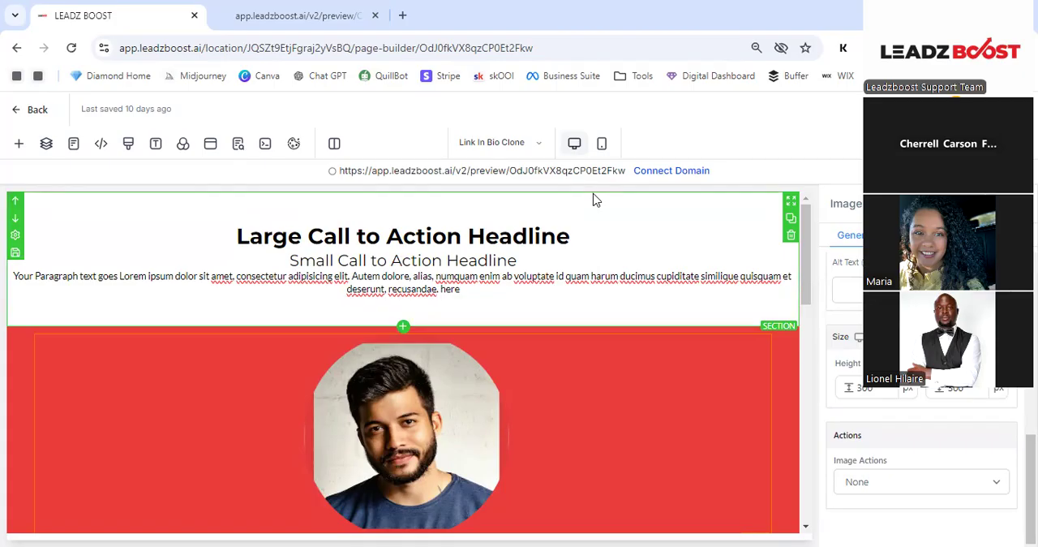
# - Rename the "Large Call to Action Headline" element as Header
pyautogui.click(512, 236)
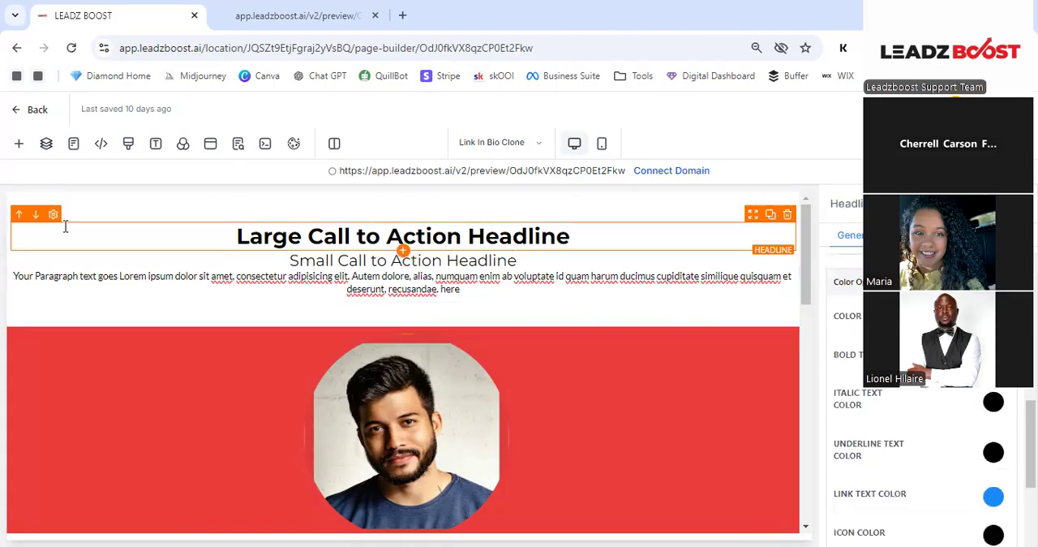
pyautogui.scroll(6, 921, 365)
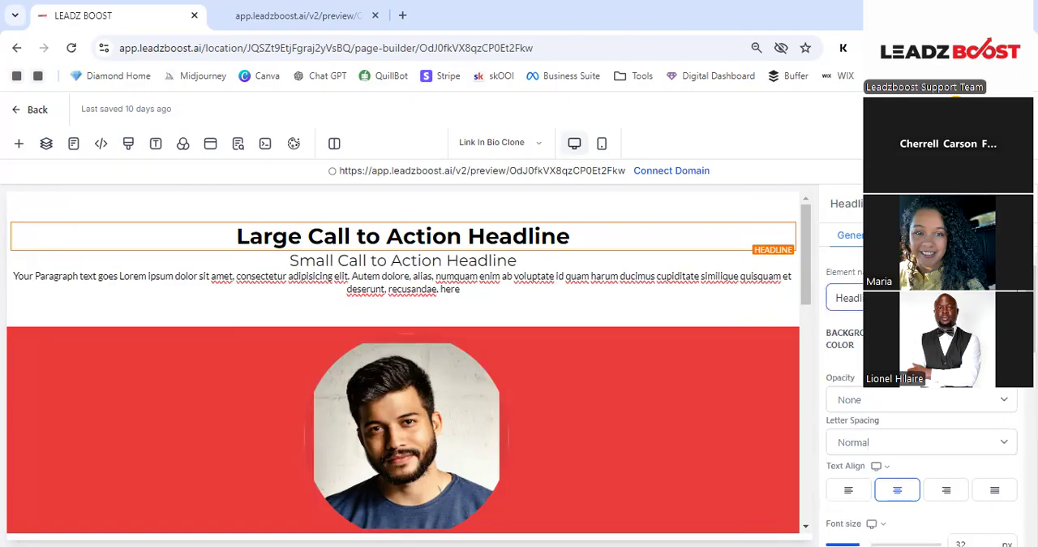
pyautogui.doubleClick(851, 298)
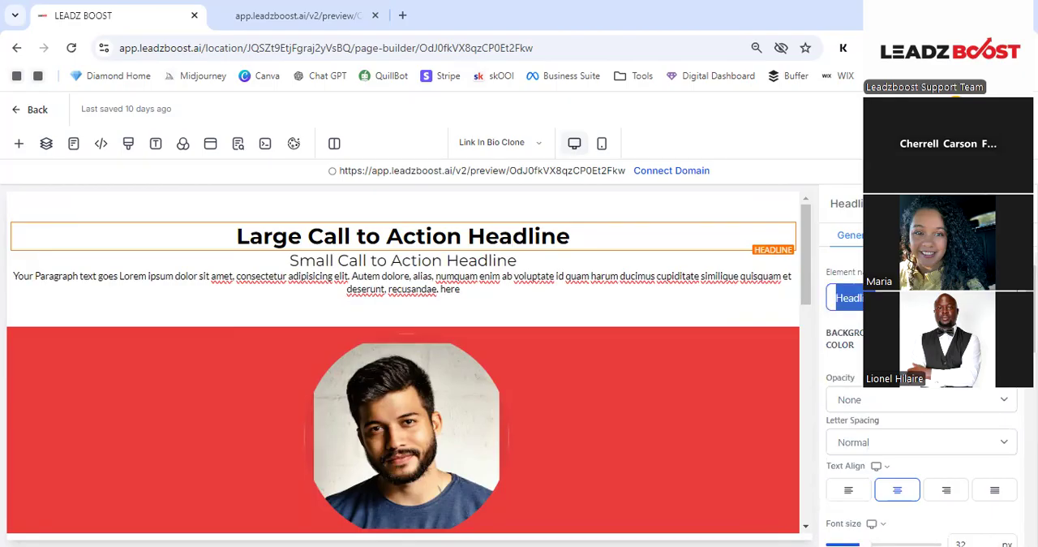
pyautogui.write('Headr')
pyautogui.press('BackSpace')
pyautogui.write('er')
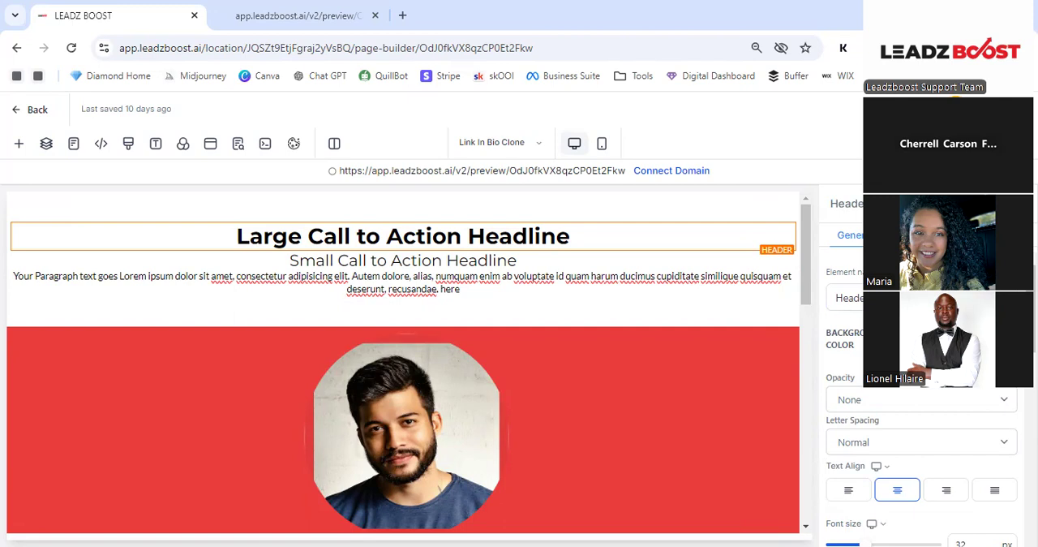
# - Try a light orange background color on the header element, and reset it to transparent
pyautogui.click(996, 338)
pyautogui.click(991, 392)
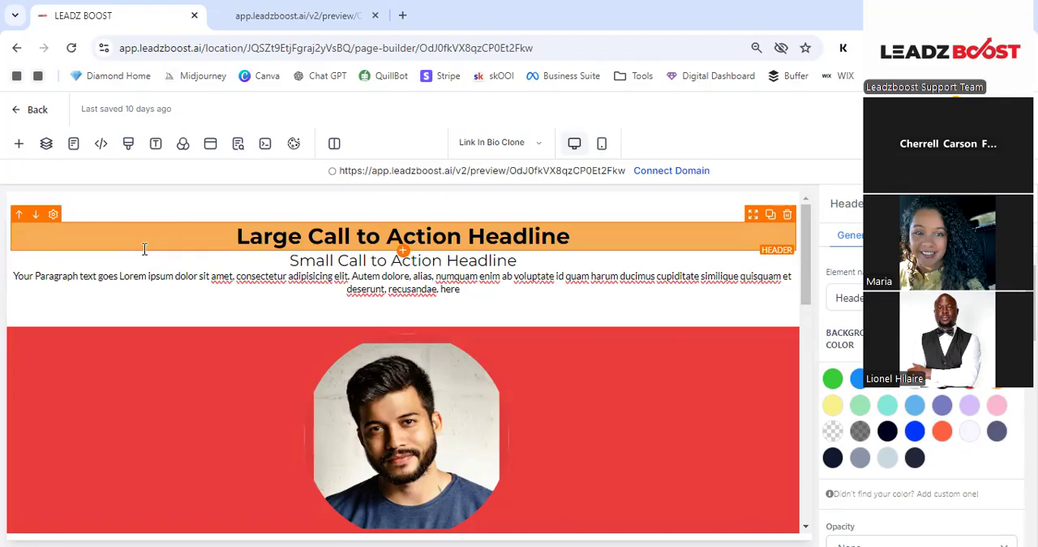
pyautogui.click(618, 203)
pyautogui.click(643, 237)
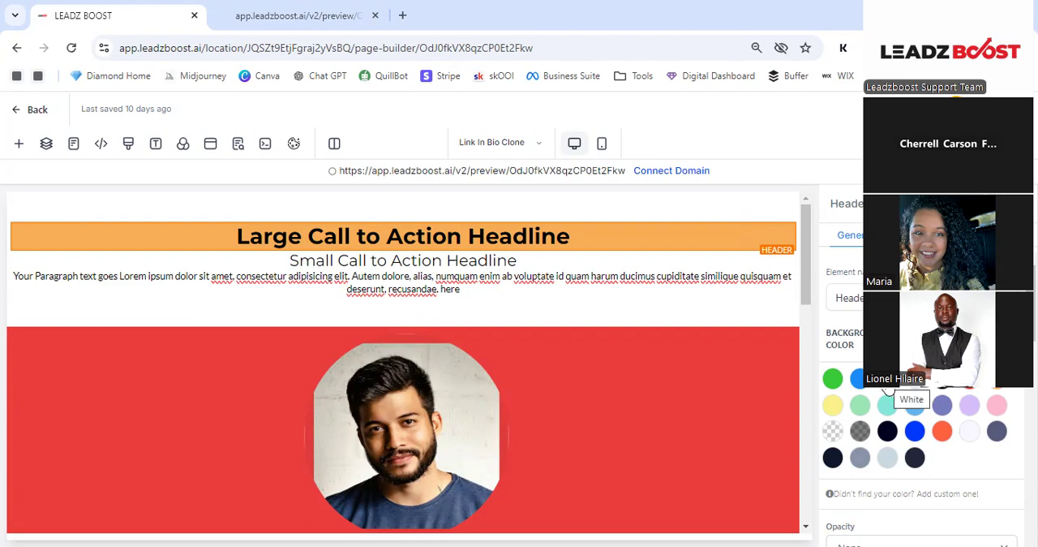
pyautogui.click(832, 434)
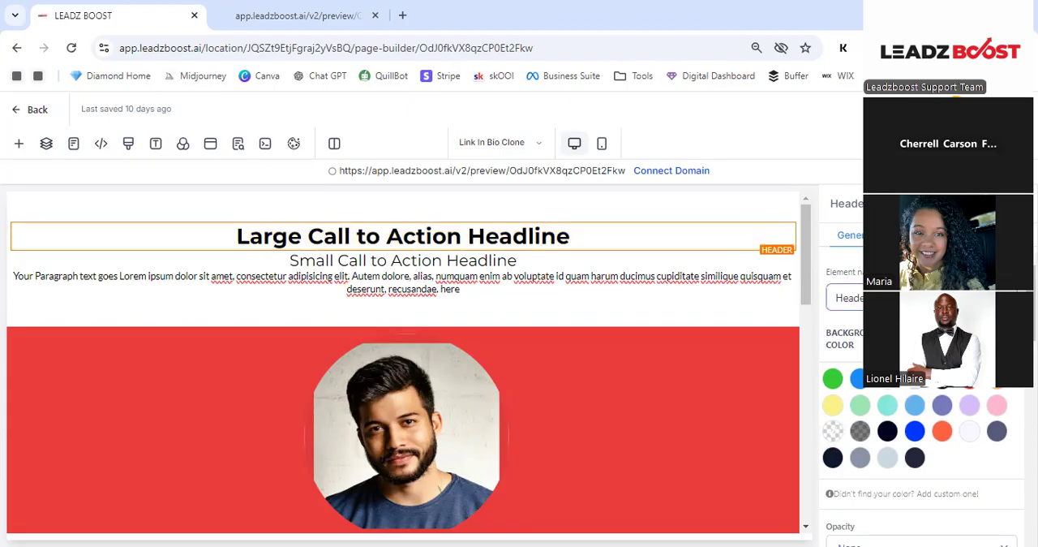
# - Set the header's letter spacing to 2px and its font size to 62 px
pyautogui.scroll(-5, 921, 365)
pyautogui.scroll(5, 920, 365)
pyautogui.scroll(-2, 920, 365)
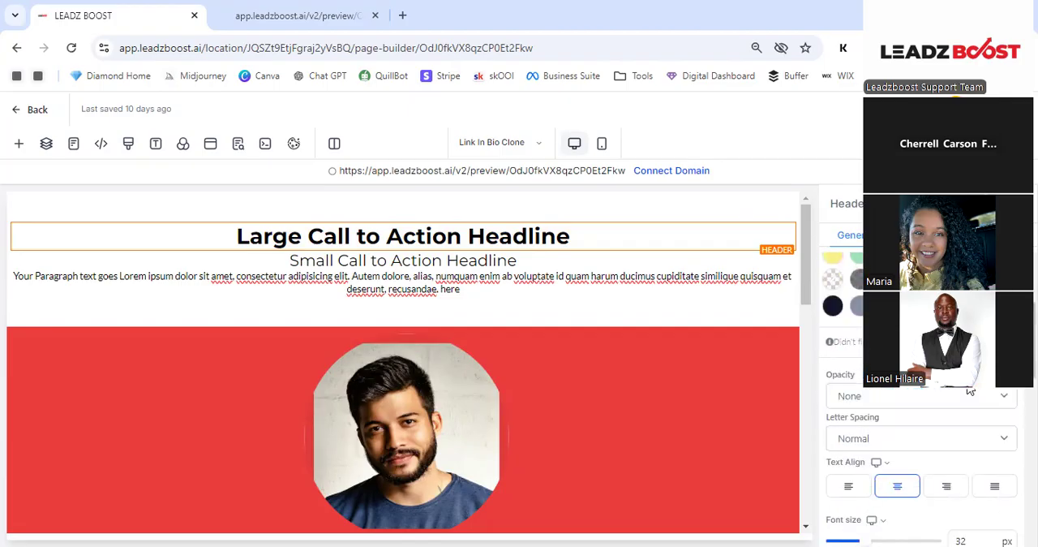
pyautogui.scroll(-1, 967, 391)
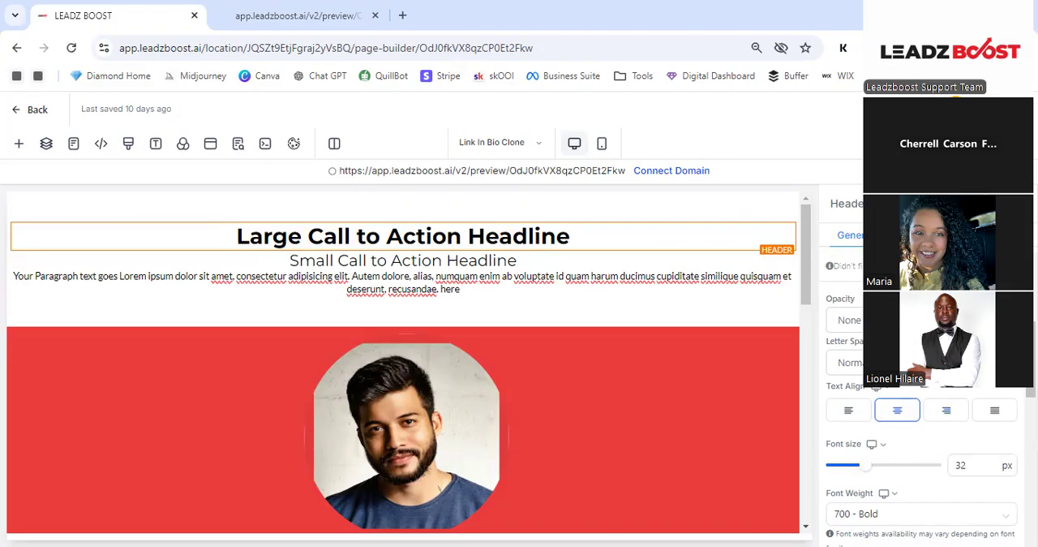
pyautogui.click(848, 362)
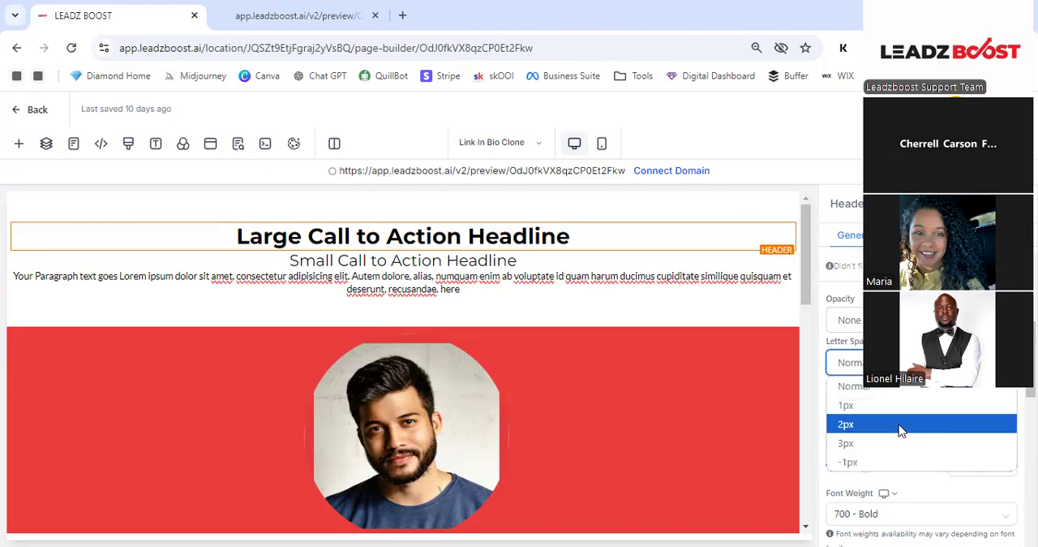
pyautogui.click(900, 425)
pyautogui.scroll(-2, 899, 391)
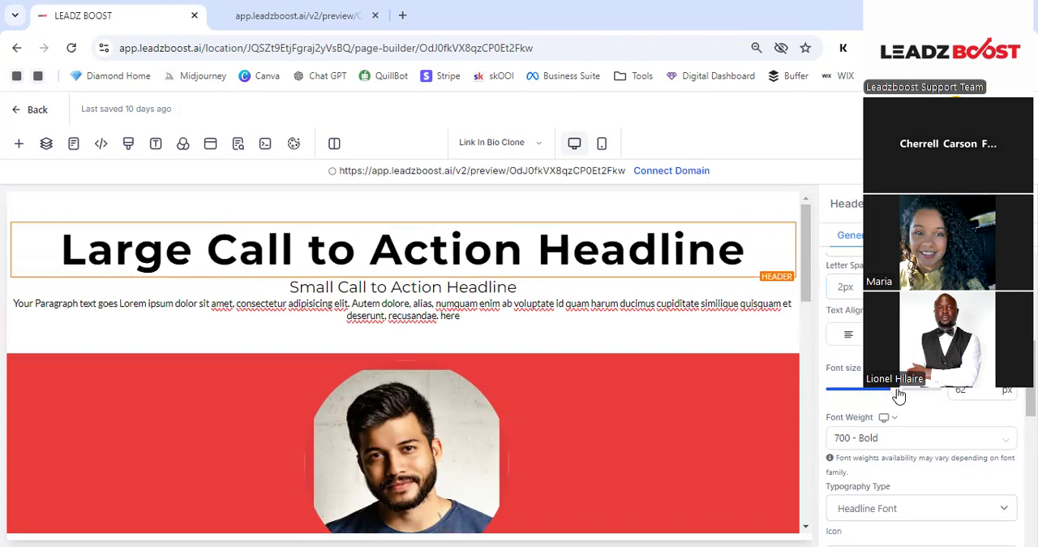
pyautogui.scroll(-2, 906, 397)
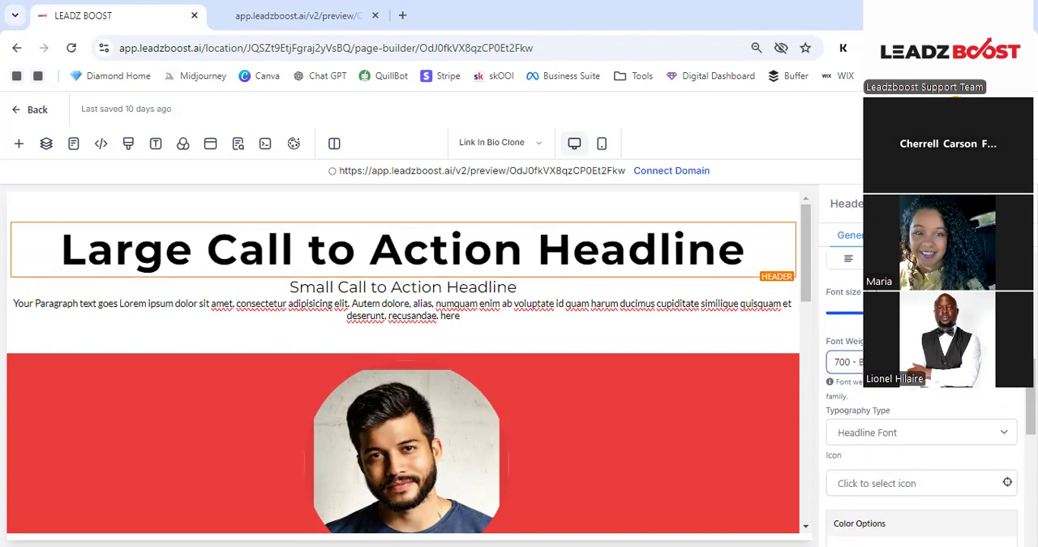
# - Change the header's typography type from the headline font to Custom Font
pyautogui.scroll(-2, 922, 405)
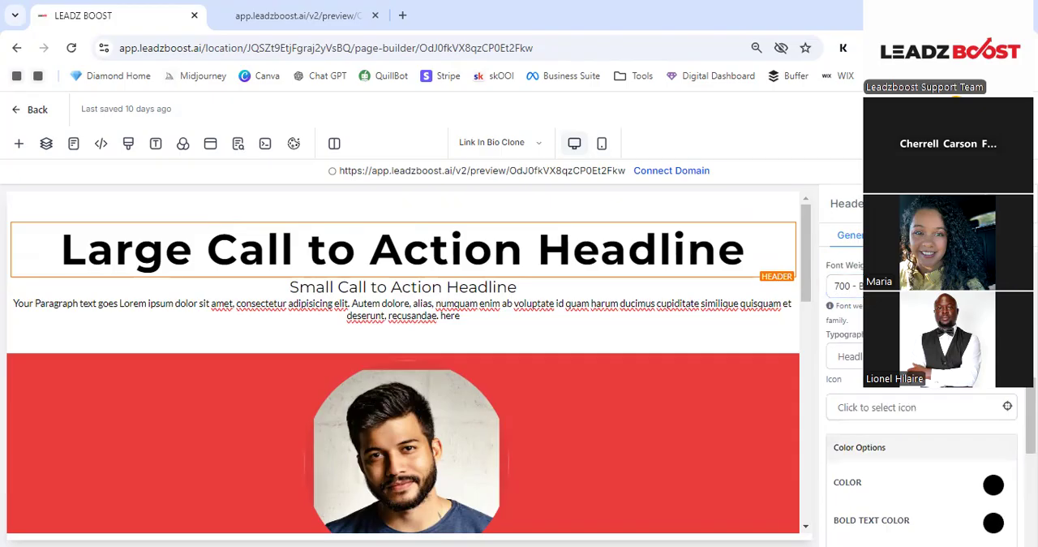
pyautogui.click(847, 356)
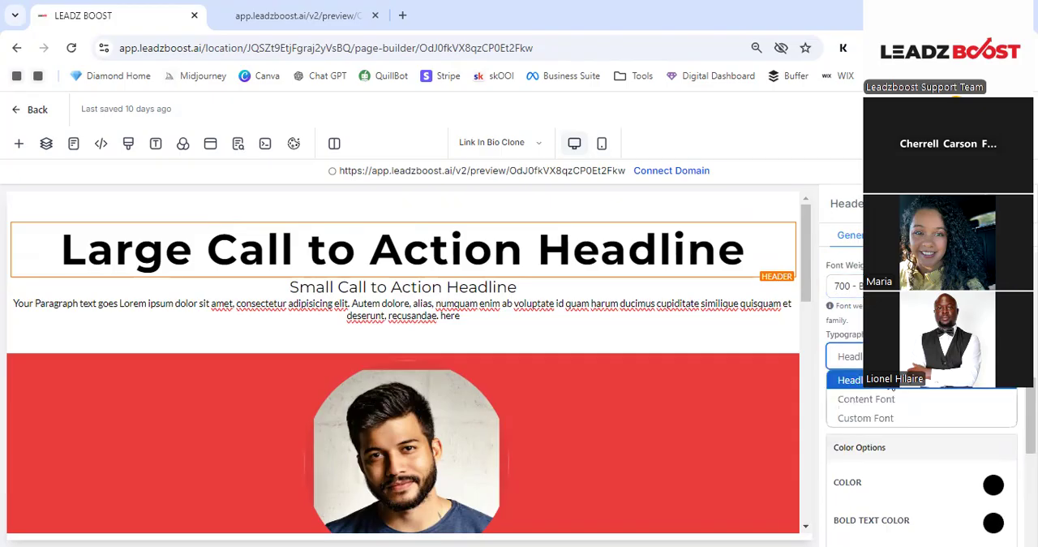
pyautogui.click(890, 419)
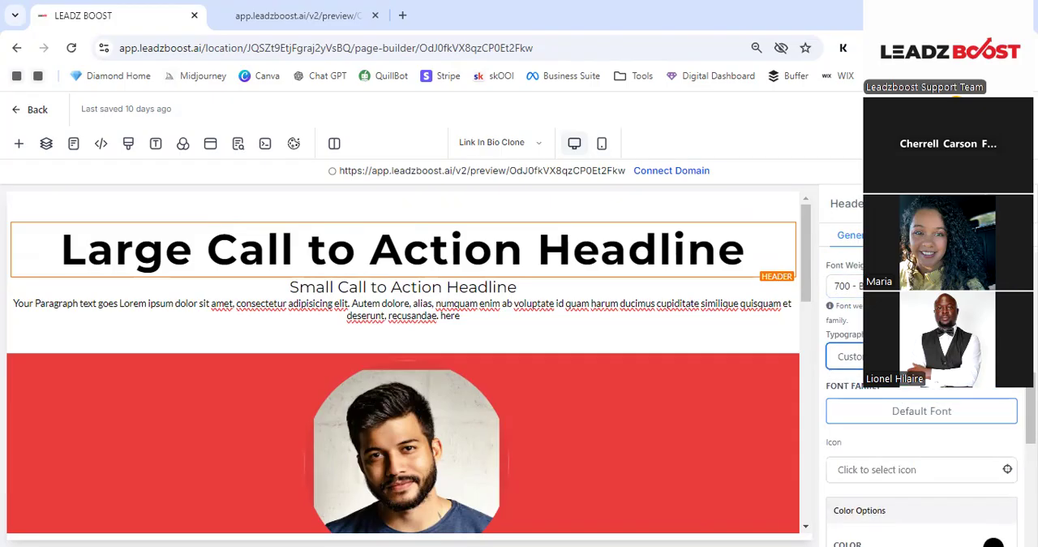
pyautogui.click(844, 357)
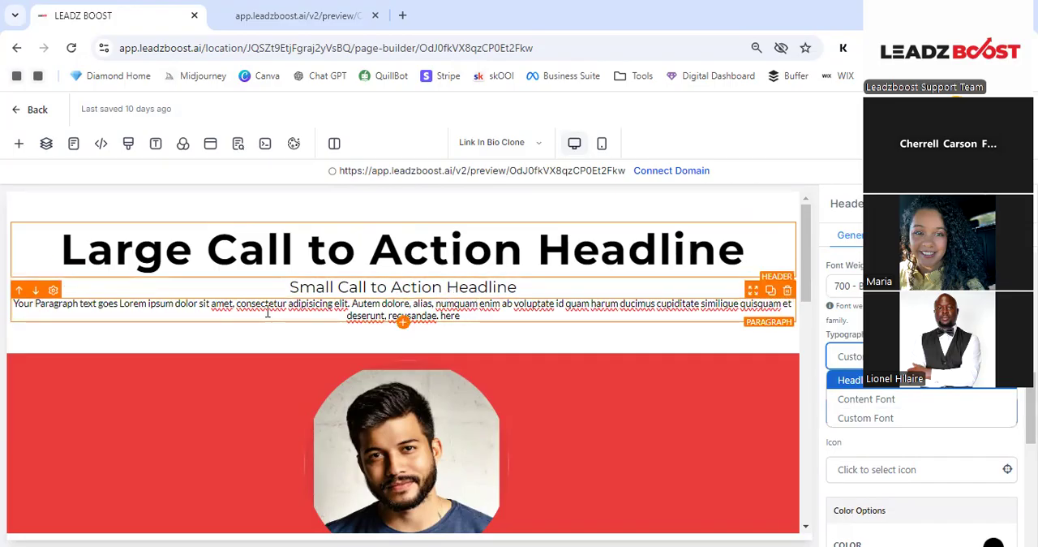
pyautogui.click(912, 420)
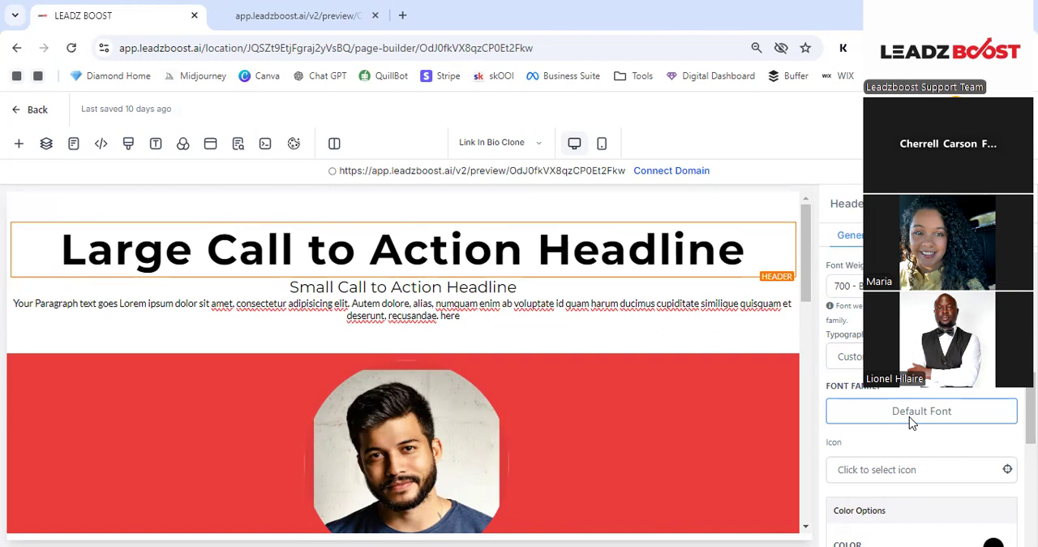
# - Search the Google fonts for "script" and apply Style Script as the header's font family
pyautogui.click(912, 420)
pyautogui.click(401, 274)
pyautogui.scroll(-5, 408, 315)
pyautogui.scroll(-5, 413, 317)
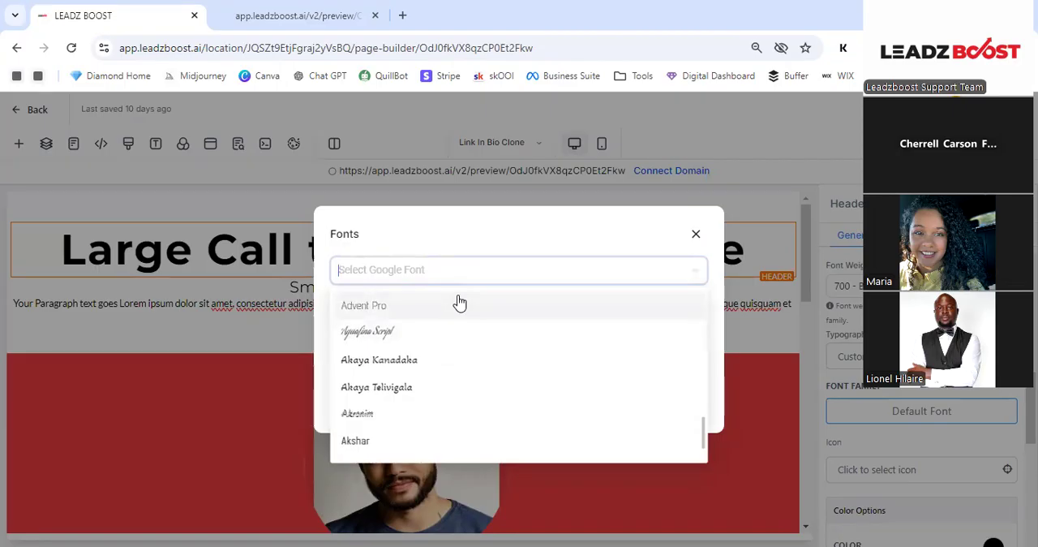
pyautogui.write('script')
pyautogui.scroll(-10, 459, 302)
pyautogui.scroll(-5, 448, 311)
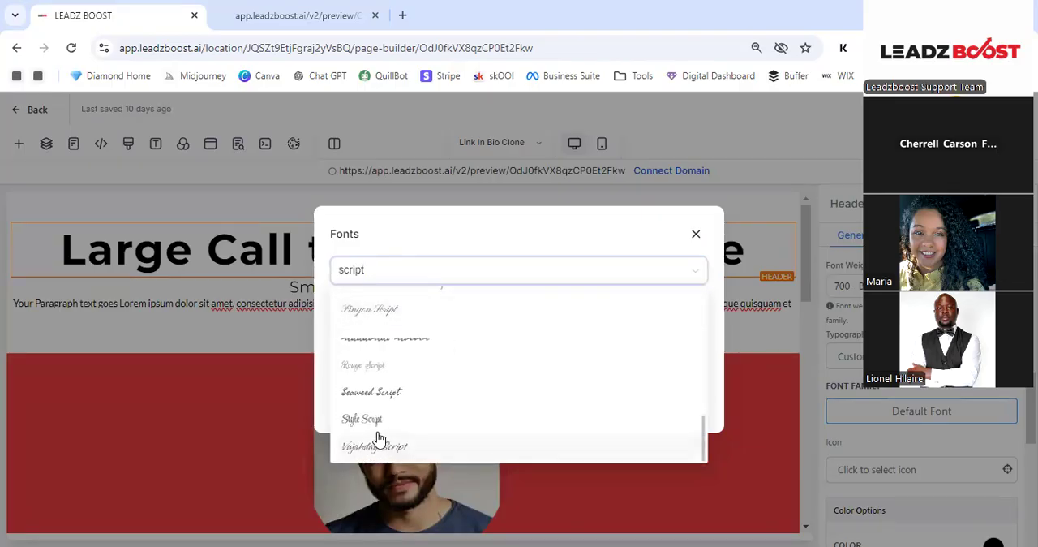
pyautogui.click(375, 419)
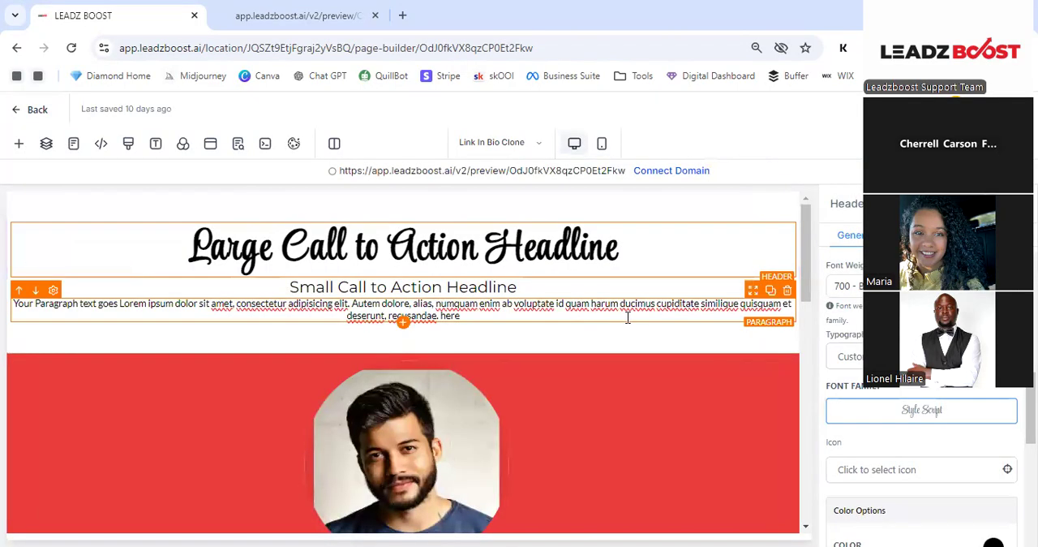
# - Replace the headline text with "Diamond Digital"
pyautogui.click(642, 247)
pyautogui.click(641, 248)
pyautogui.hotkey('ctrl', 'a')
pyautogui.write('Diamond DIgita')
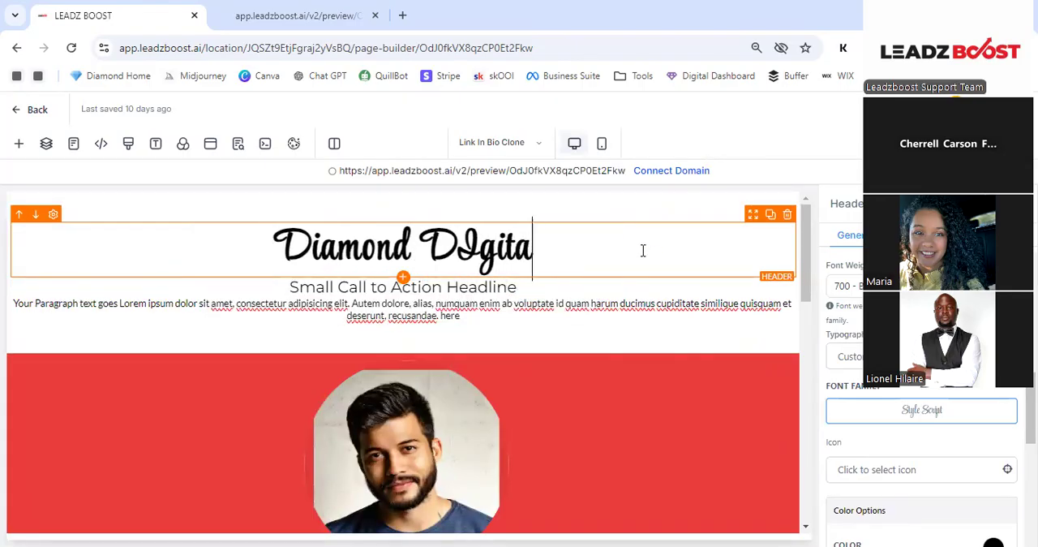
pyautogui.press('BackSpace')
pyautogui.press('BackSpace')
pyautogui.press('BackSpace')
pyautogui.press('BackSpace')
pyautogui.press('BackSpace')
pyautogui.write('igital')
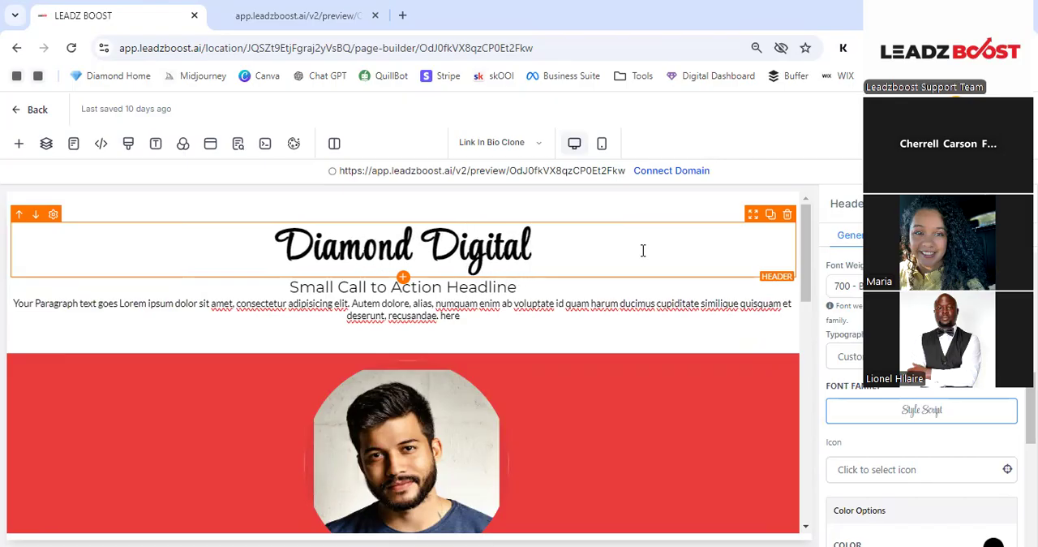
# - Set the header's letter spacing to Normal and its font size to 89 px
pyautogui.scroll(3, 921, 405)
pyautogui.scroll(5, 920, 405)
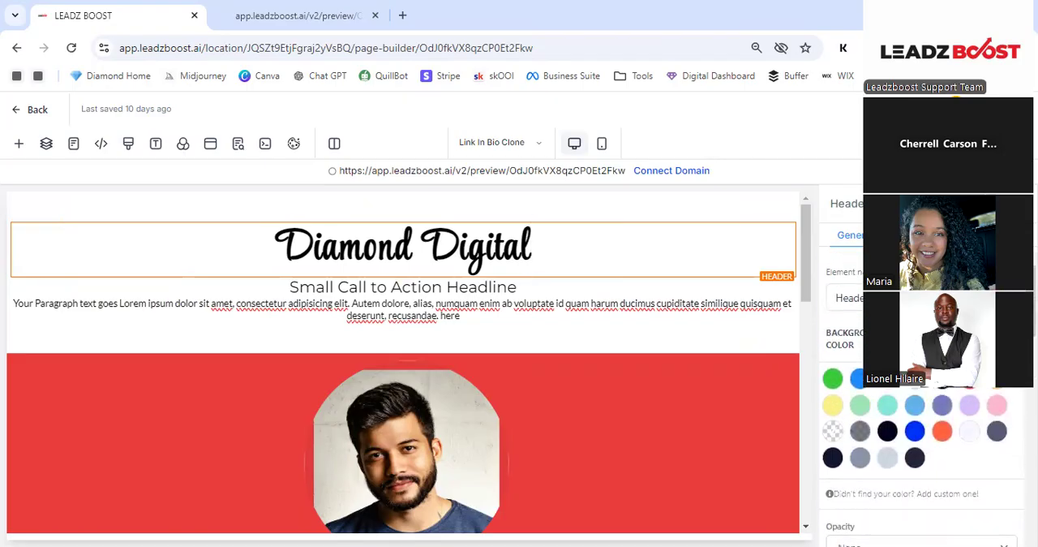
pyautogui.scroll(-5, 920, 405)
pyautogui.click(876, 363)
pyautogui.click(876, 387)
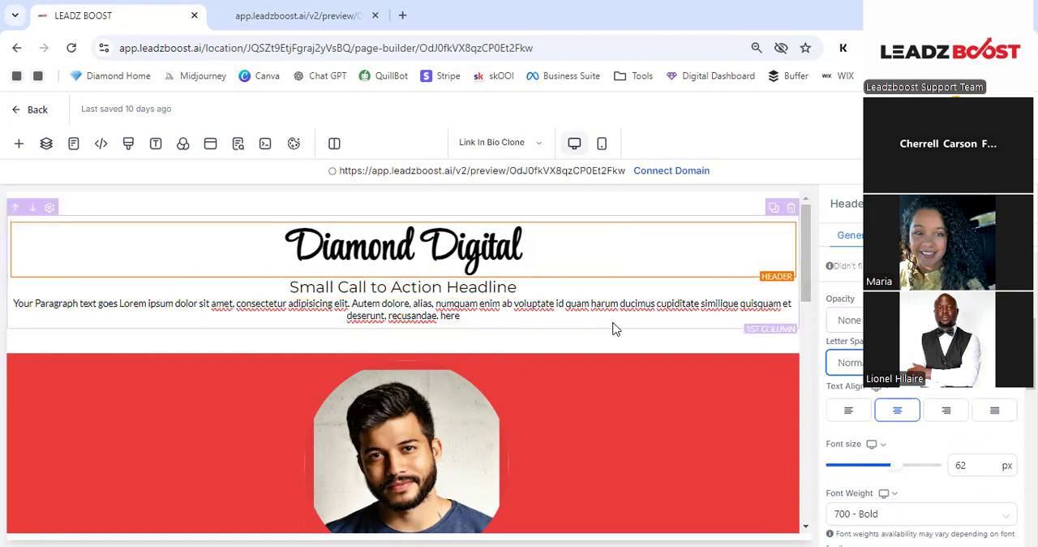
pyautogui.click(920, 465)
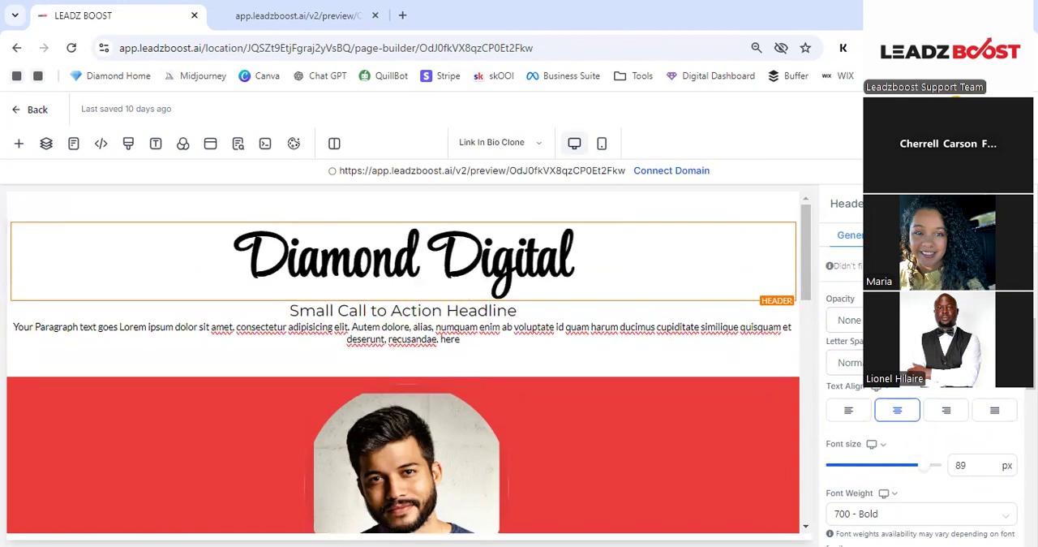
# - Set the background color of the profile picture's image element to black
pyautogui.scroll(-1, 647, 289)
pyautogui.scroll(1, 632, 289)
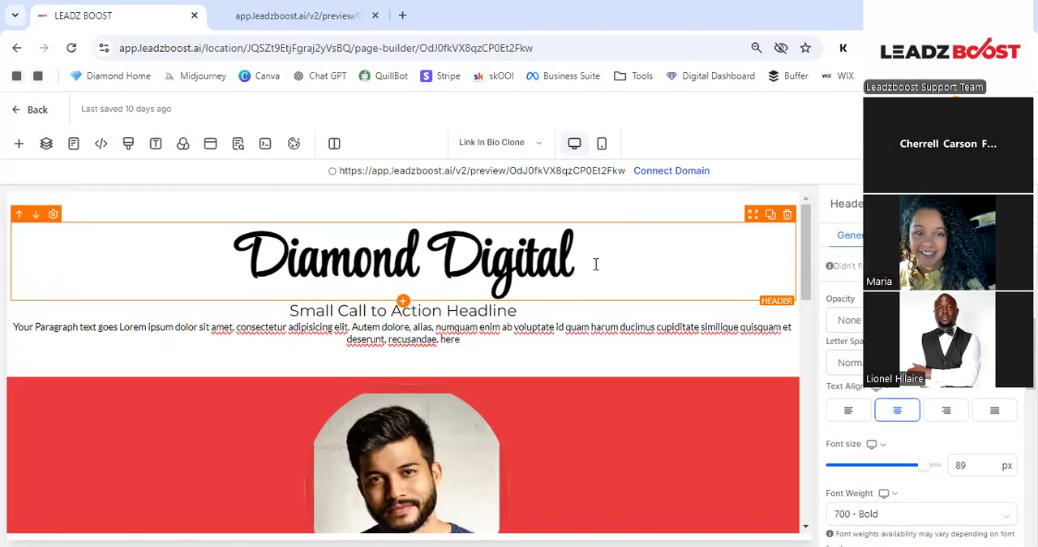
pyautogui.scroll(-2, 596, 264)
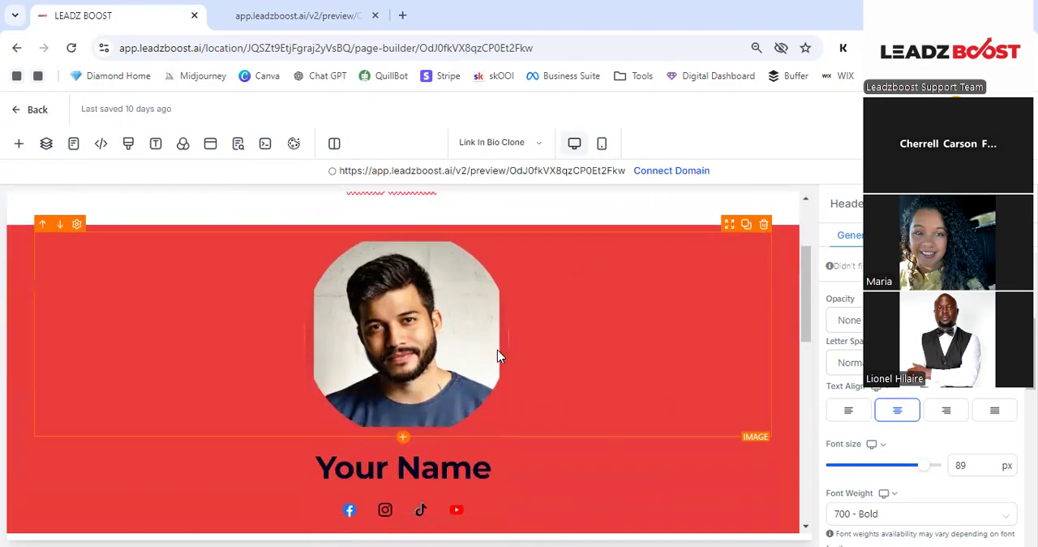
pyautogui.scroll(-2, 498, 352)
pyautogui.scroll(1, 470, 332)
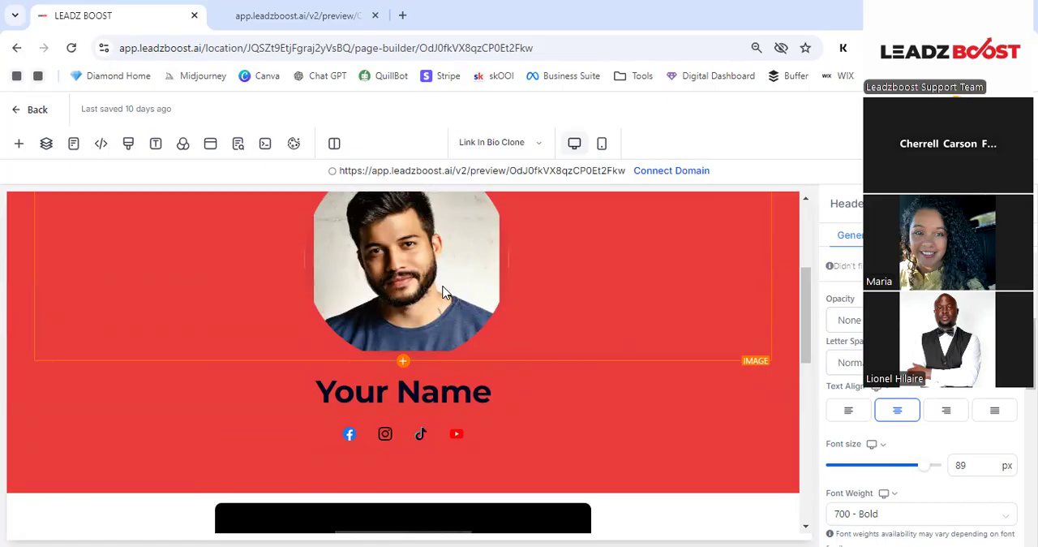
pyautogui.click(541, 285)
pyautogui.scroll(-2, 949, 390)
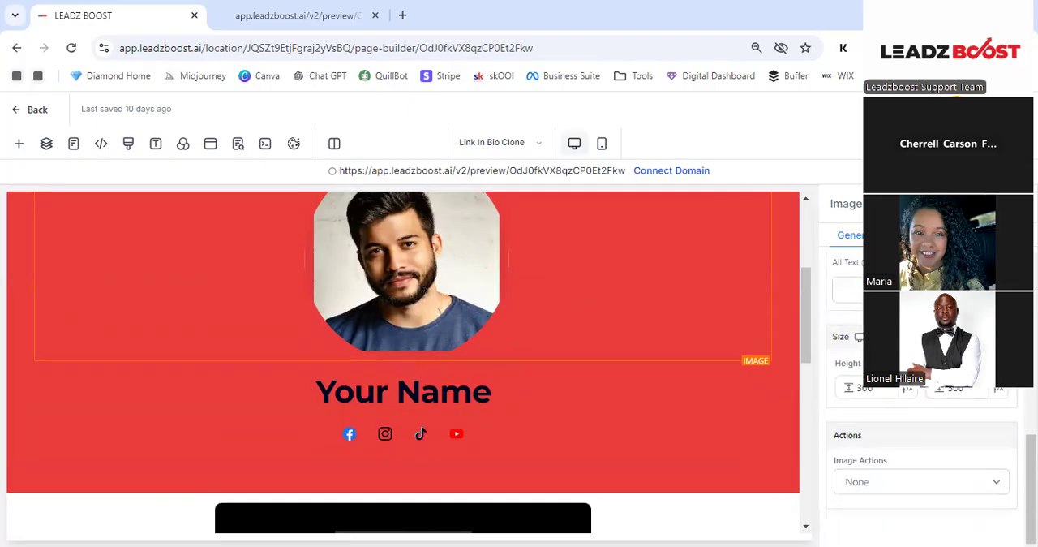
pyautogui.scroll(4, 949, 390)
pyautogui.scroll(2, 949, 390)
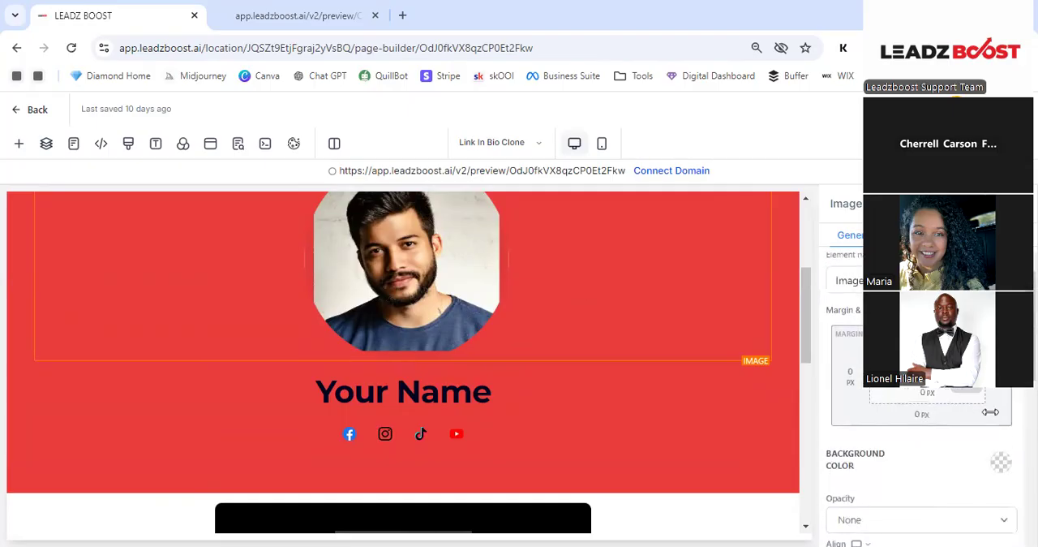
pyautogui.click(1002, 466)
pyautogui.click(942, 499)
pyautogui.scroll(1, 619, 359)
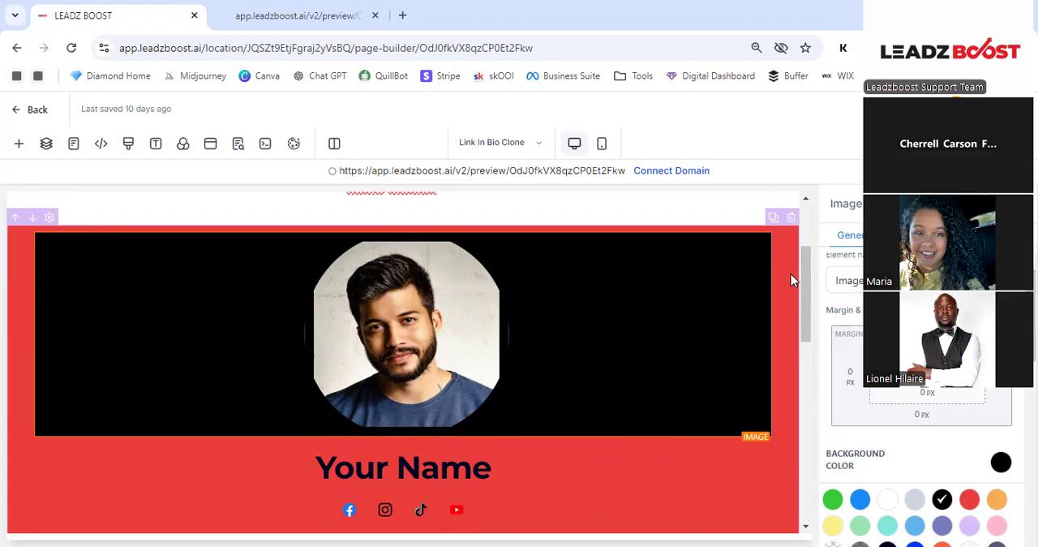
# - Move the Diamond Digital section below the red profile section, and undo both this move and the picture's black background
pyautogui.scroll(1, 688, 315)
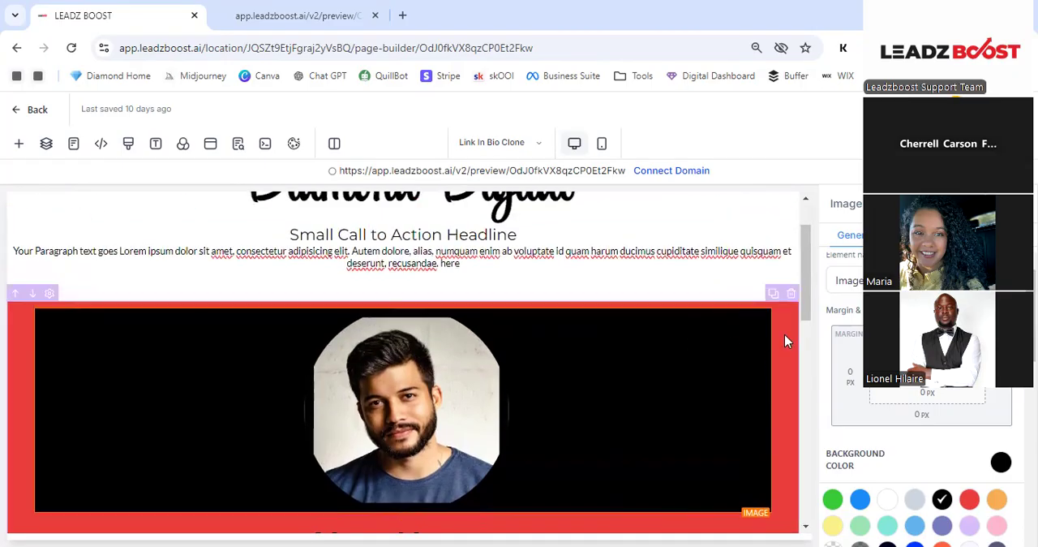
pyautogui.scroll(-1, 786, 358)
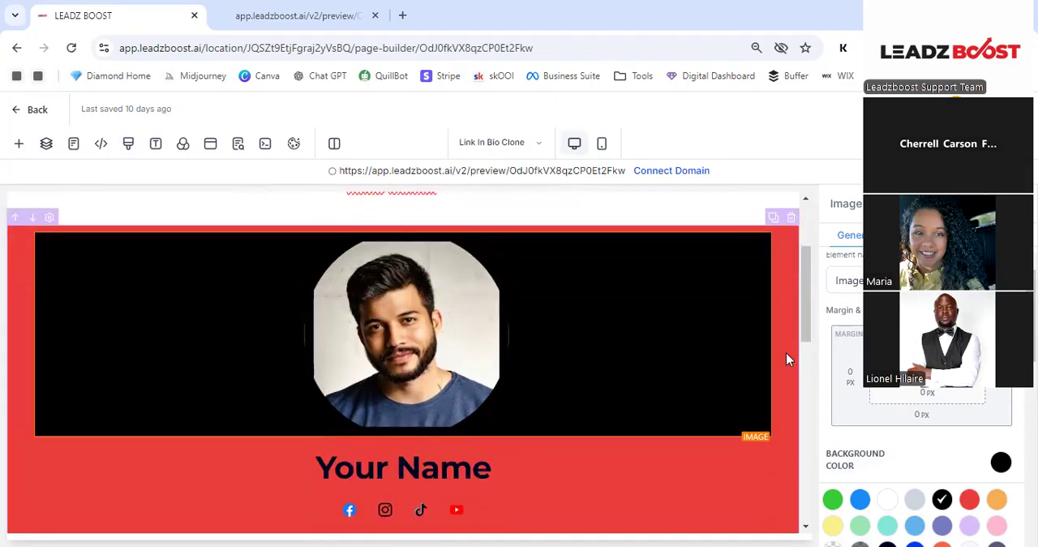
pyautogui.scroll(2, 774, 353)
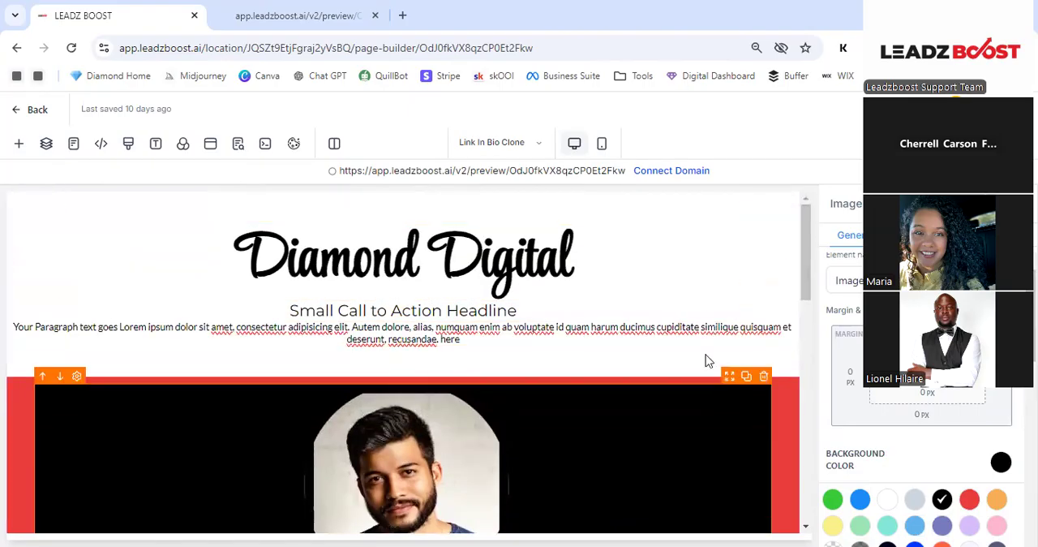
pyautogui.scroll(-1, 617, 300)
pyautogui.scroll(-2, 598, 282)
pyautogui.scroll(3, 595, 284)
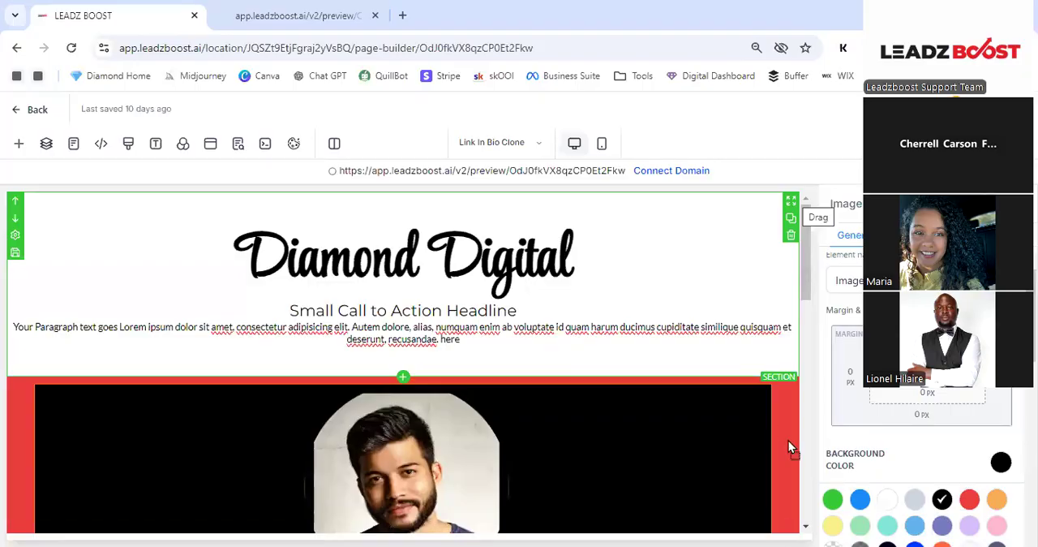
pyautogui.moveTo(788, 414); pyautogui.dragTo(788, 412)
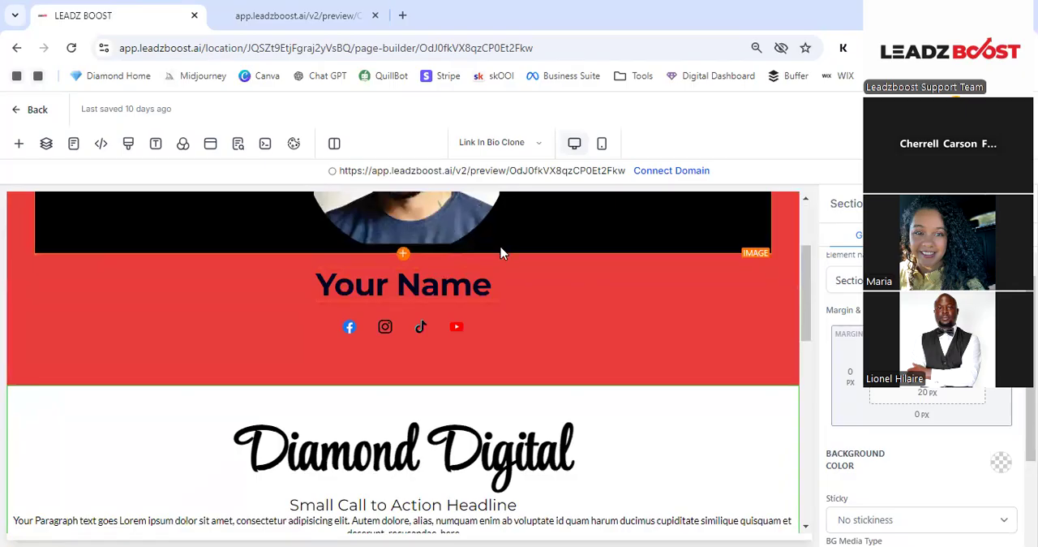
pyautogui.scroll(-2, 501, 248)
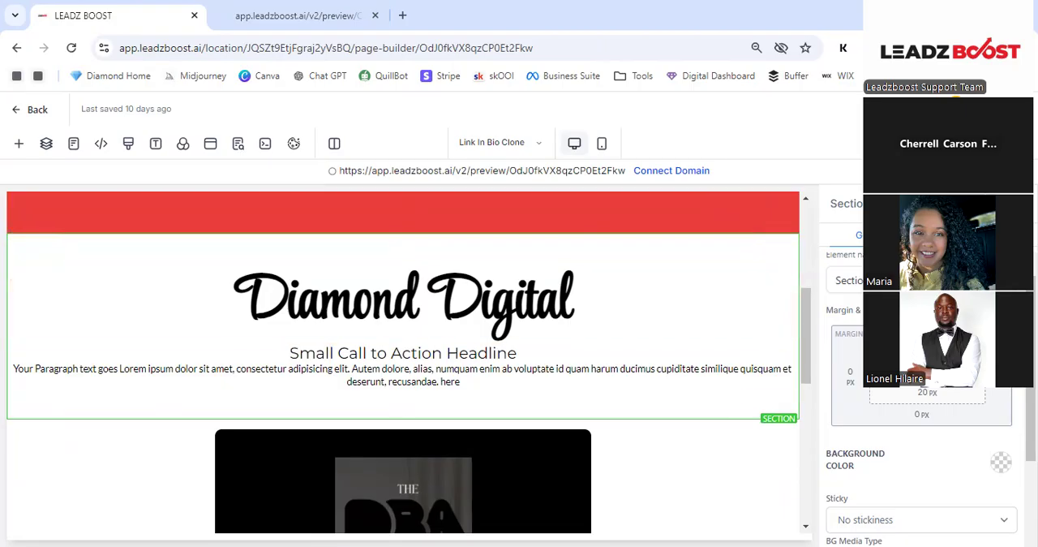
pyautogui.hotkey('ctrl', 'z')
pyautogui.scroll(6, 631, 248)
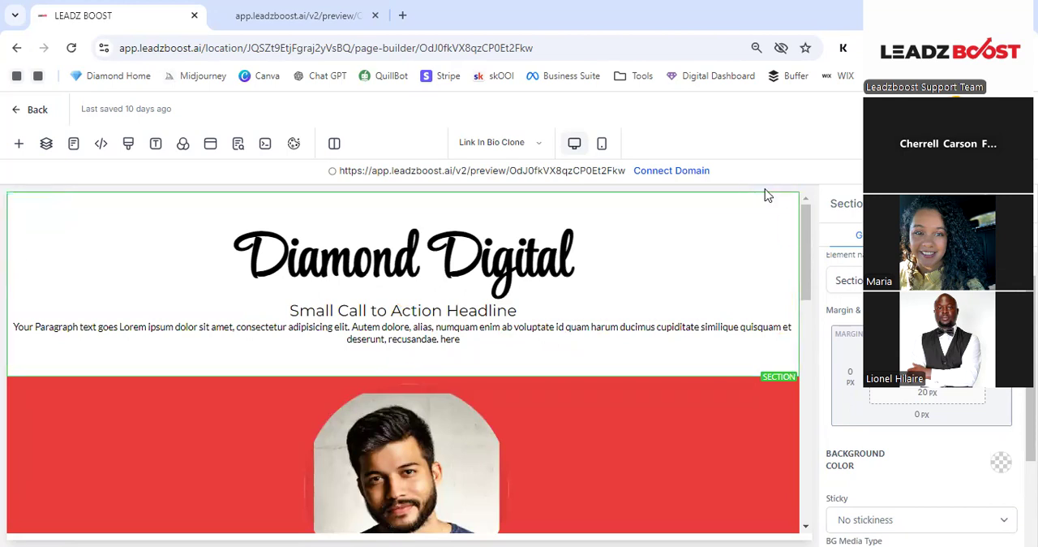
# - Try to reposition the whole Diamond Digital section within the red profile section
pyautogui.moveTo(793, 208)
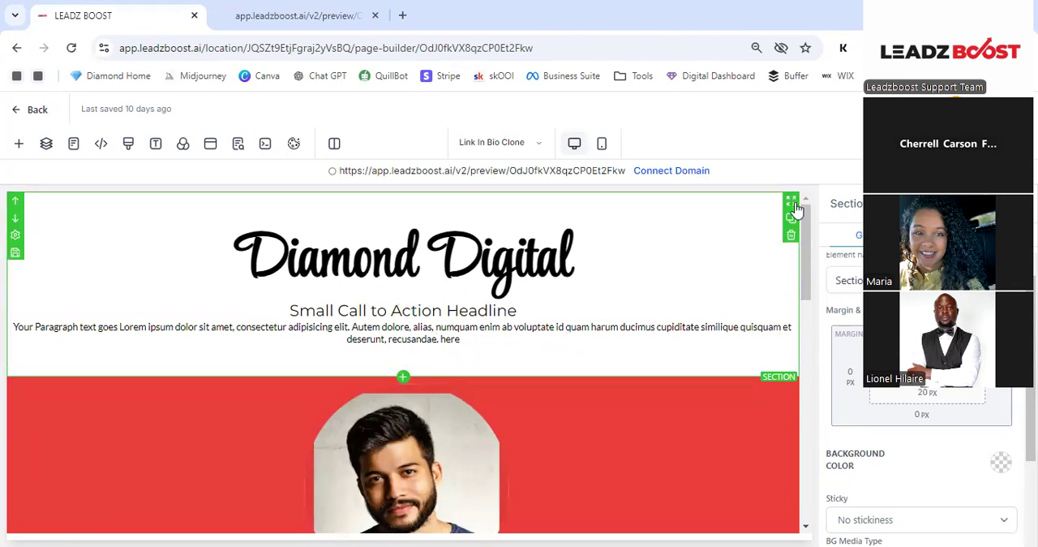
pyautogui.moveTo(795, 209); pyautogui.dragTo(638, 408)
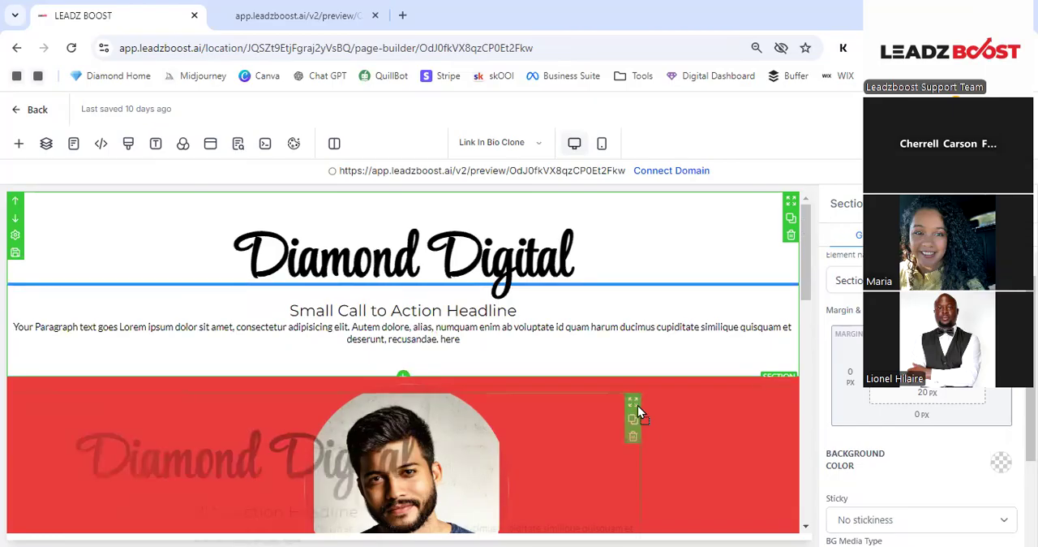
pyautogui.moveTo(647, 416); pyautogui.dragTo(647, 416)
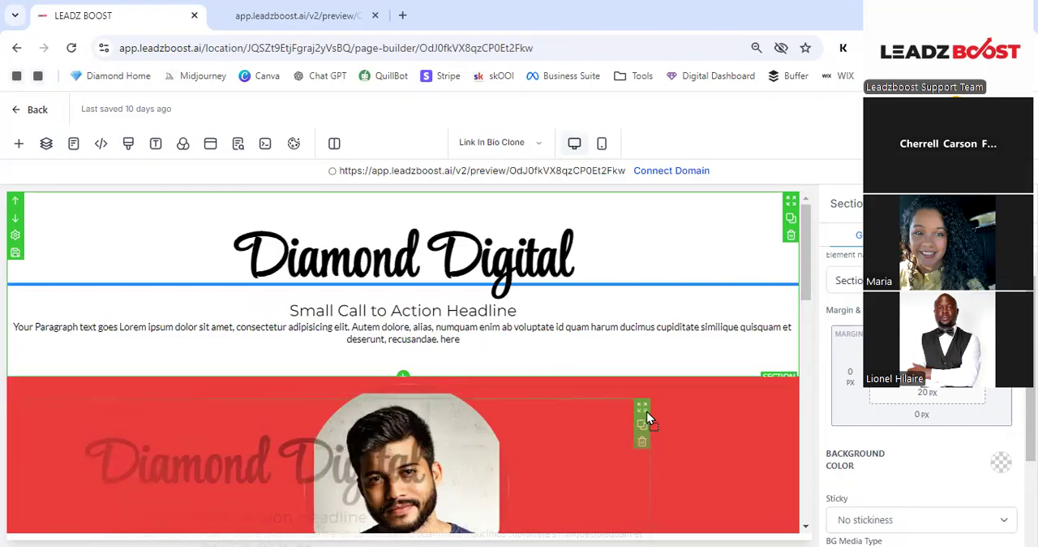
pyautogui.moveTo(646, 412); pyautogui.dragTo(650, 412)
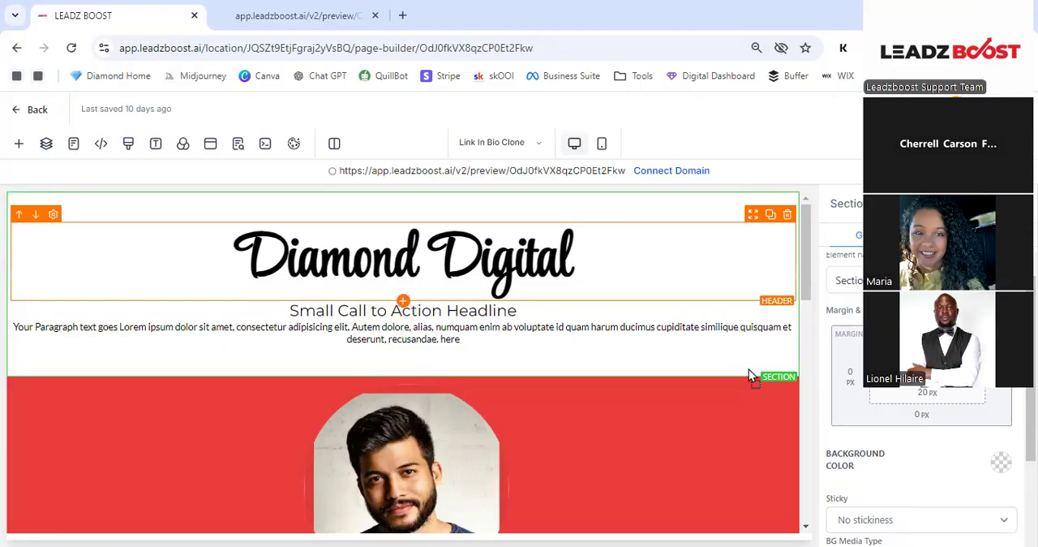
# - Move only the Diamond Digital header element into the red section, between the profile picture and "Your Name"
pyautogui.moveTo(732, 308); pyautogui.dragTo(724, 411)
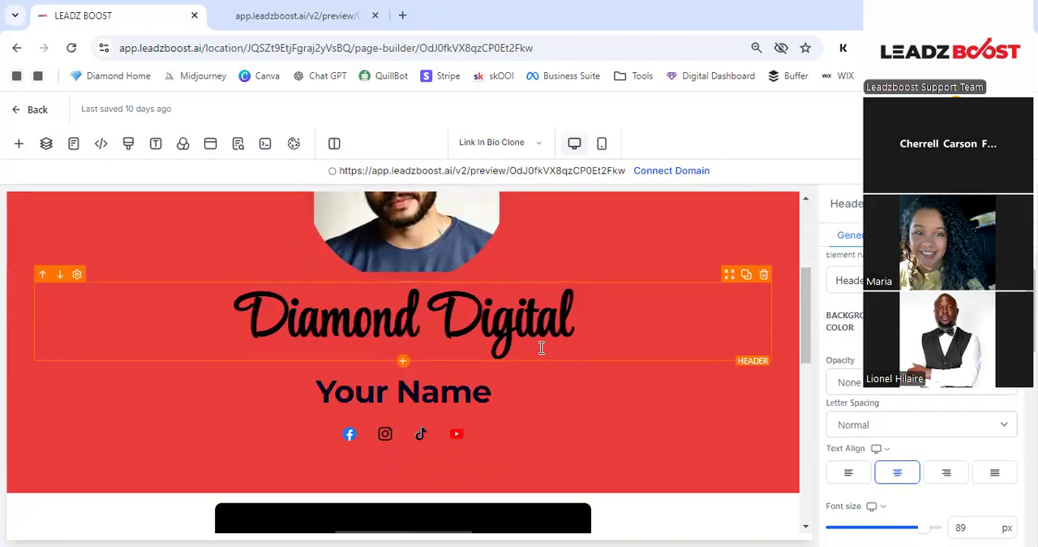
# - Delete the whole section above the profile picture, and undo that deletion
pyautogui.scroll(3, 541, 347)
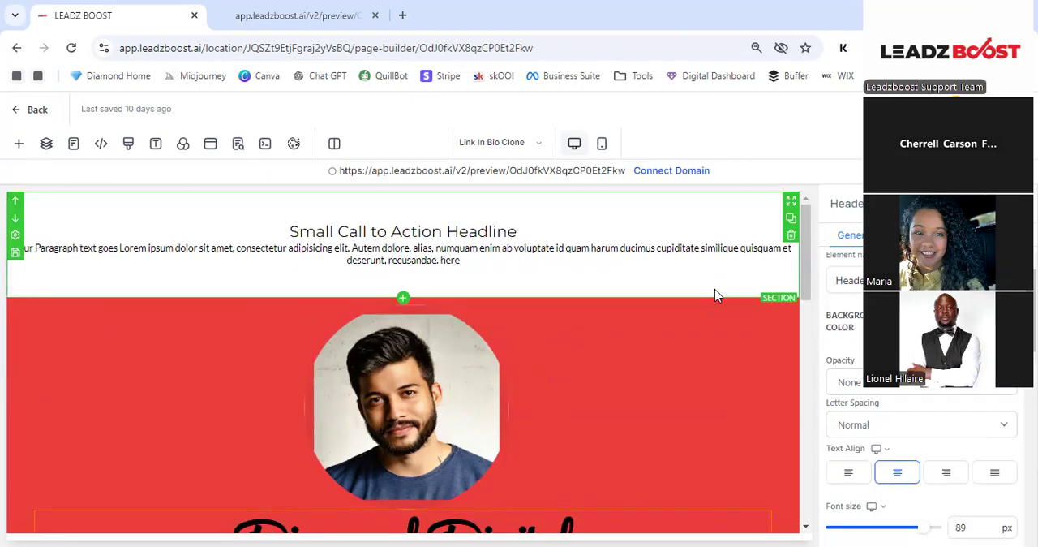
pyautogui.click(793, 241)
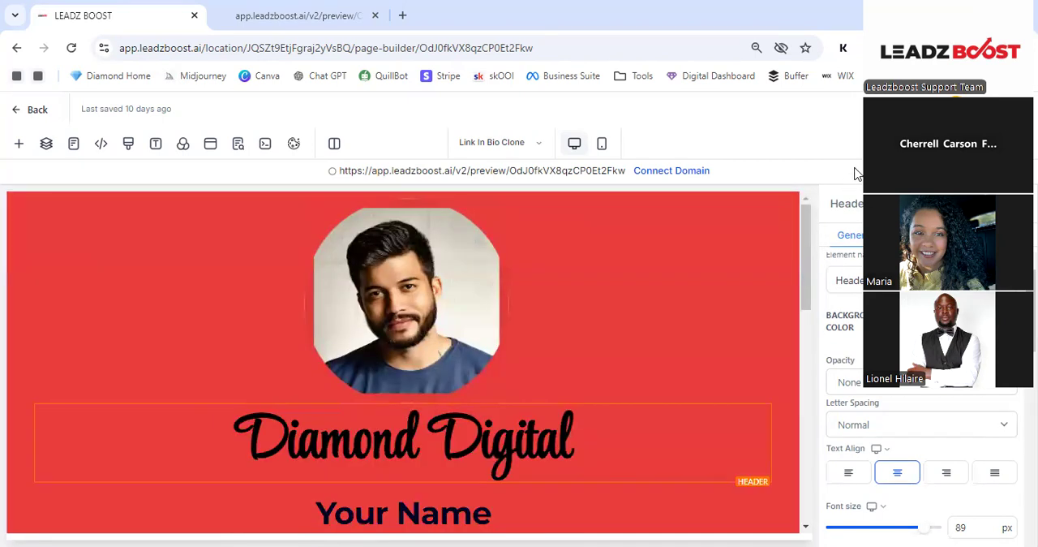
pyautogui.hotkey('ctrl', 'z')
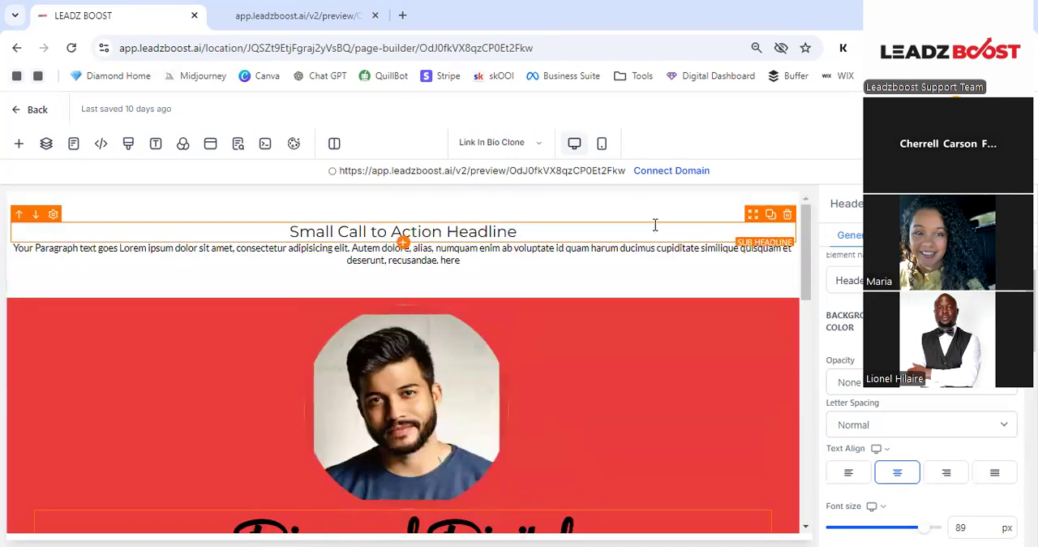
# - Delete the "Small Call to Action Headline" sub headline and the placeholder paragraph above the profile picture
pyautogui.click(787, 218)
pyautogui.click(792, 215)
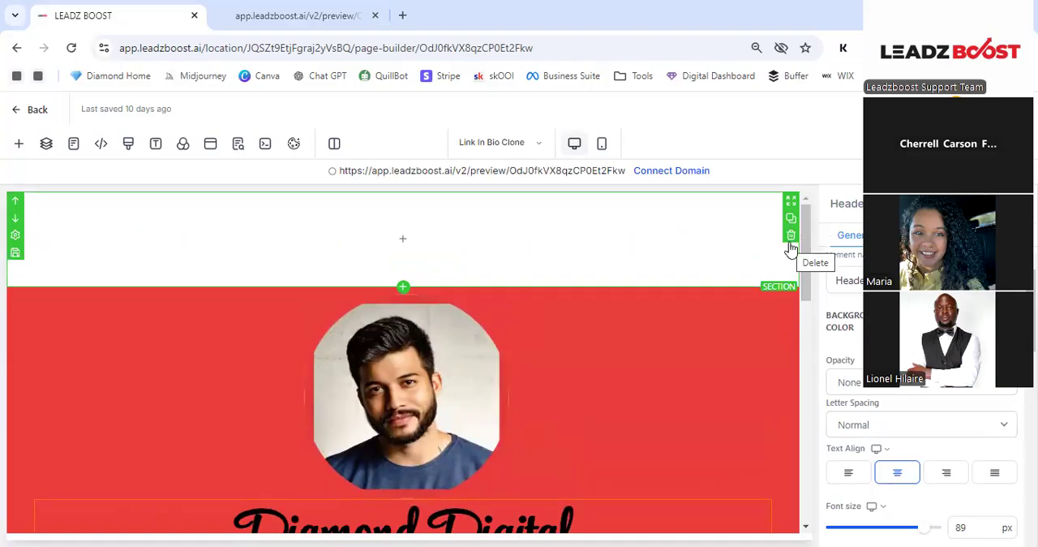
# - Delete the empty white section above the red profile section
pyautogui.click(790, 240)
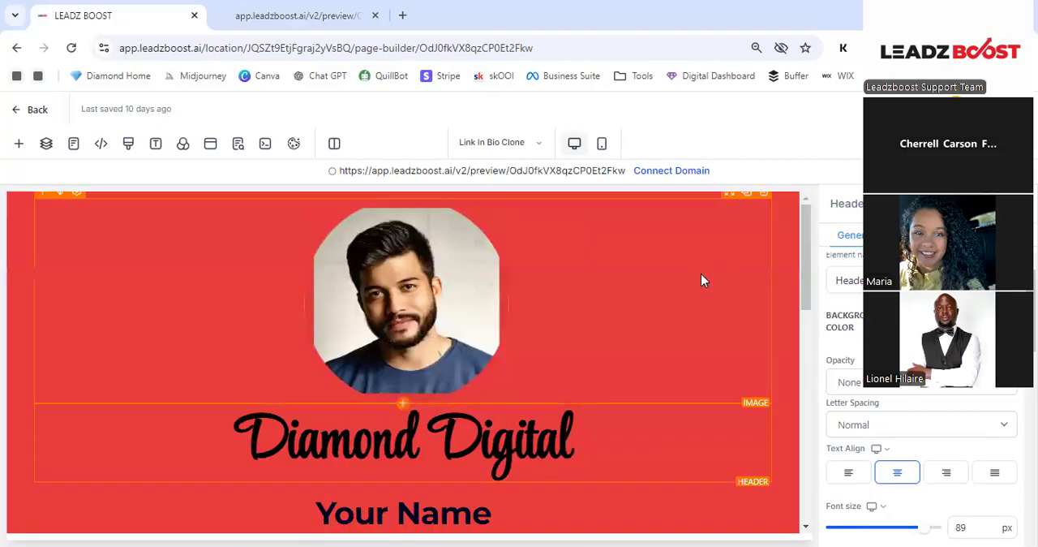
pyautogui.scroll(-1, 706, 275)
pyautogui.scroll(-2, 713, 278)
pyautogui.scroll(4, 714, 278)
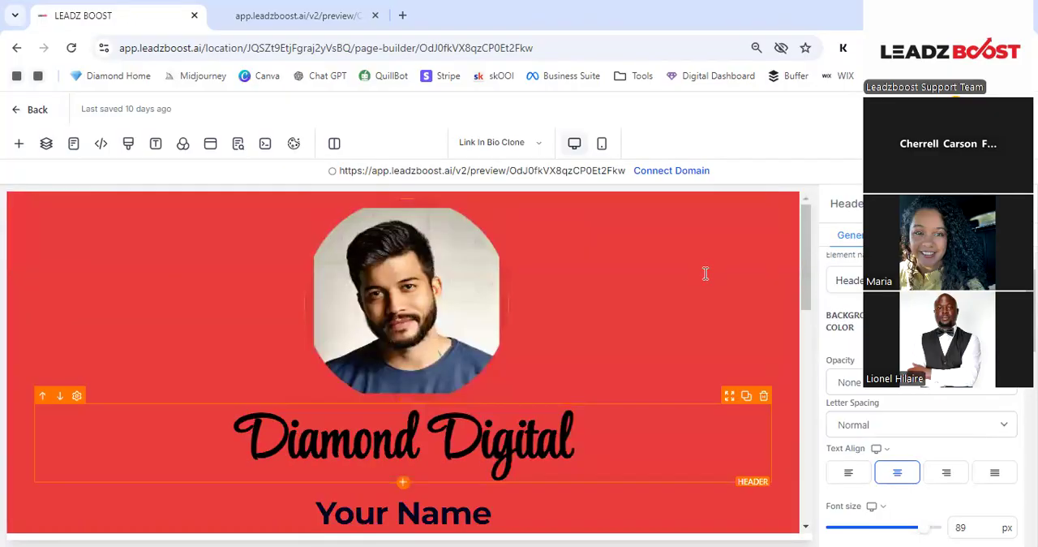
# - Set the background color of the whole red profile section to transparent
pyautogui.click(793, 266)
pyautogui.scroll(-3, 695, 343)
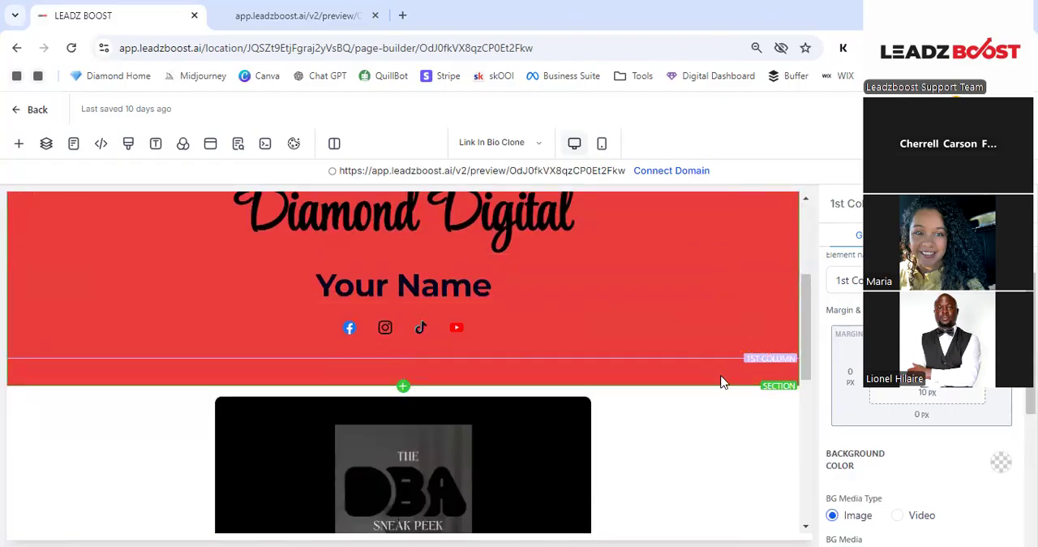
pyautogui.click(720, 387)
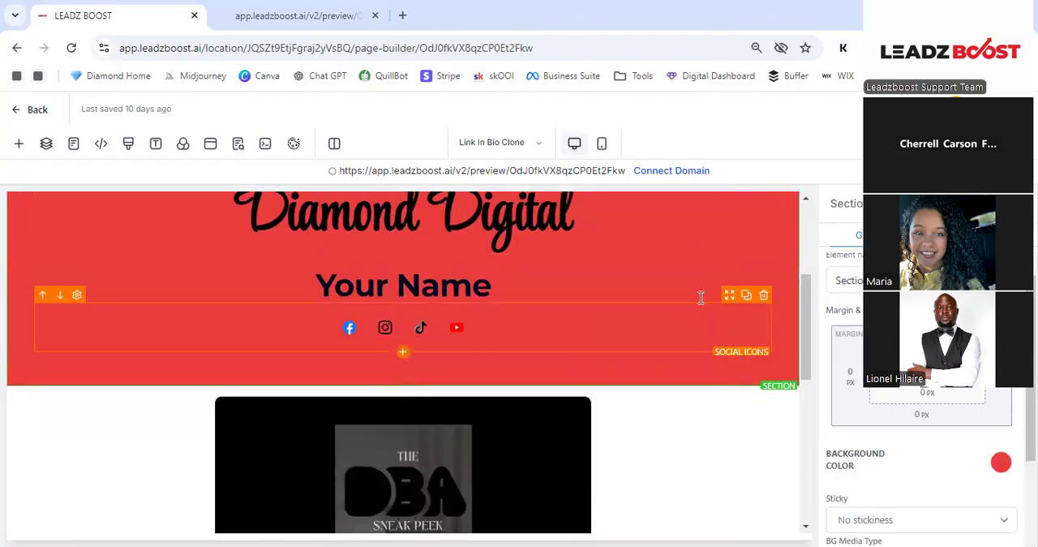
pyautogui.click(712, 214)
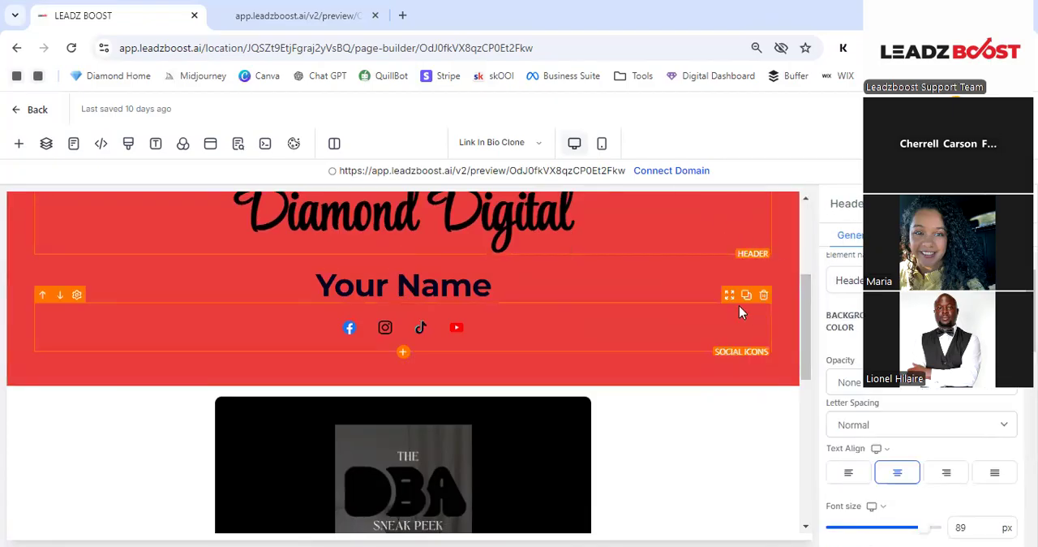
pyautogui.click(786, 290)
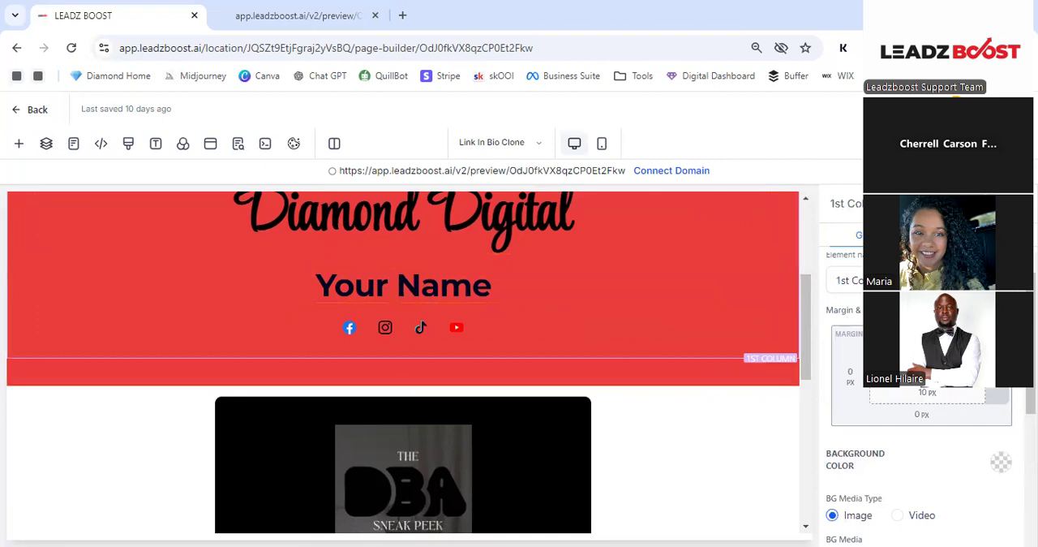
pyautogui.click(725, 381)
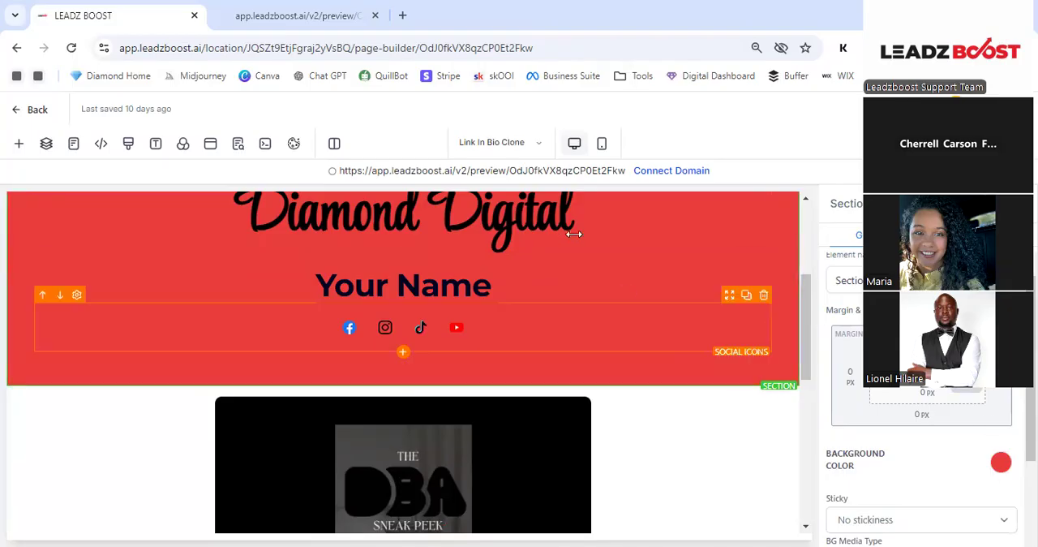
pyautogui.click(1001, 462)
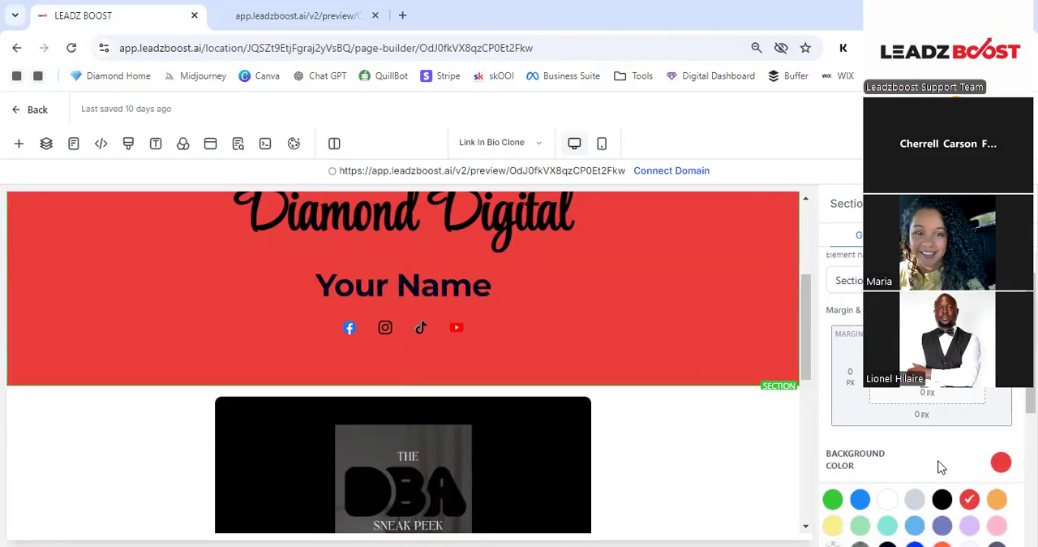
pyautogui.scroll(-2, 939, 465)
pyautogui.click(833, 399)
pyautogui.scroll(3, 680, 294)
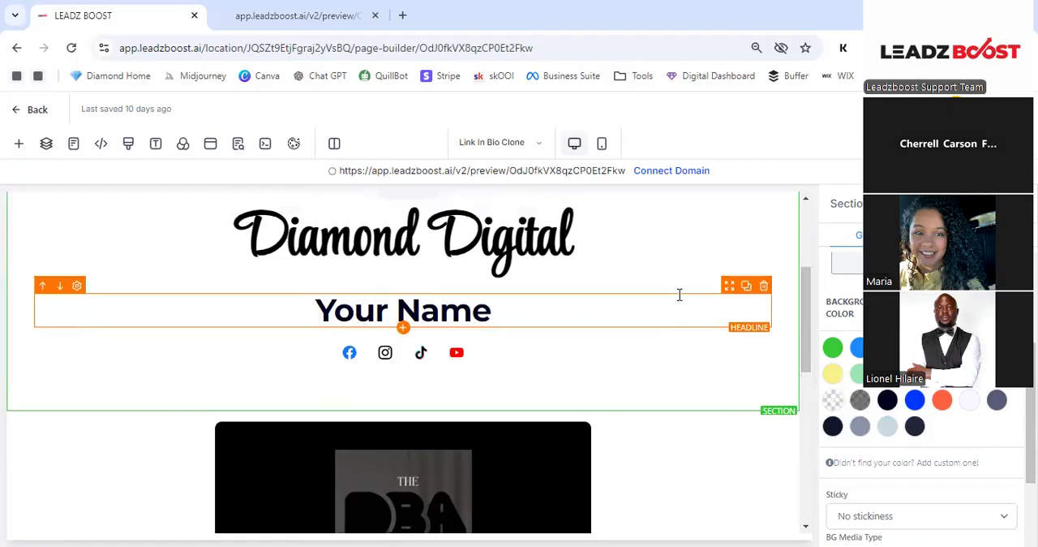
# - Delete the "Your Name" headline between the Diamond Digital header and the social icons
pyautogui.scroll(-2, 680, 294)
pyautogui.scroll(2, 674, 308)
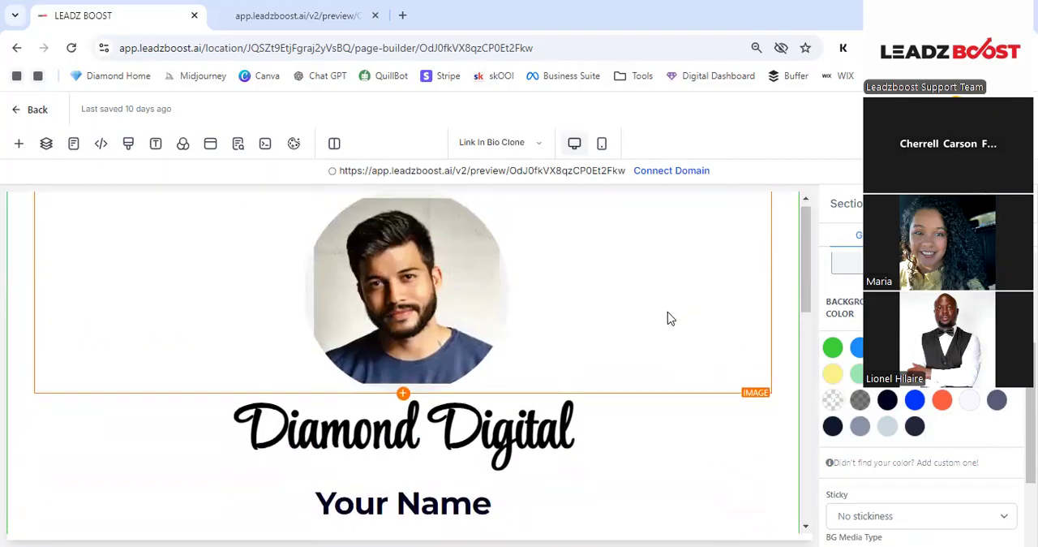
pyautogui.scroll(-4, 617, 284)
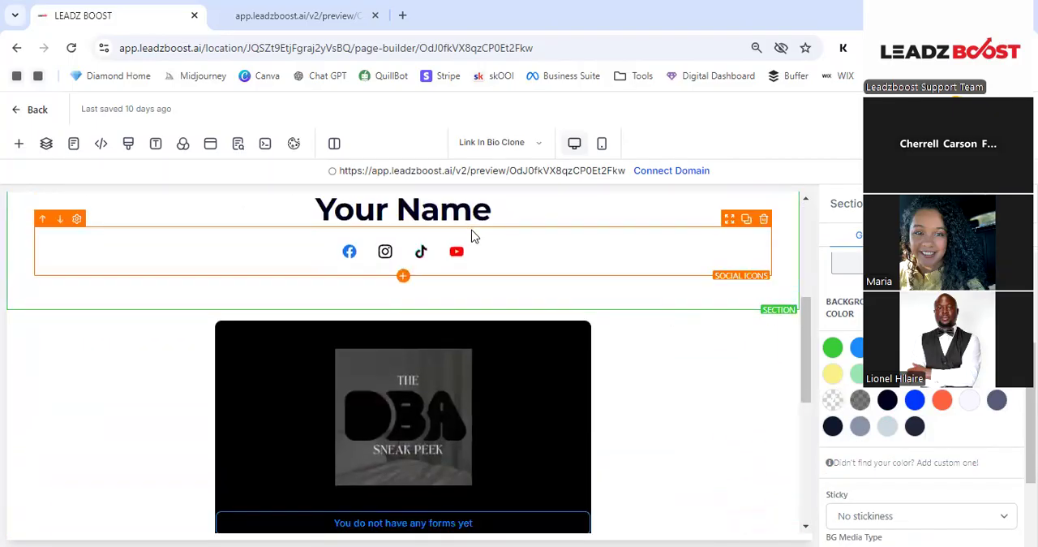
pyautogui.scroll(1, 494, 259)
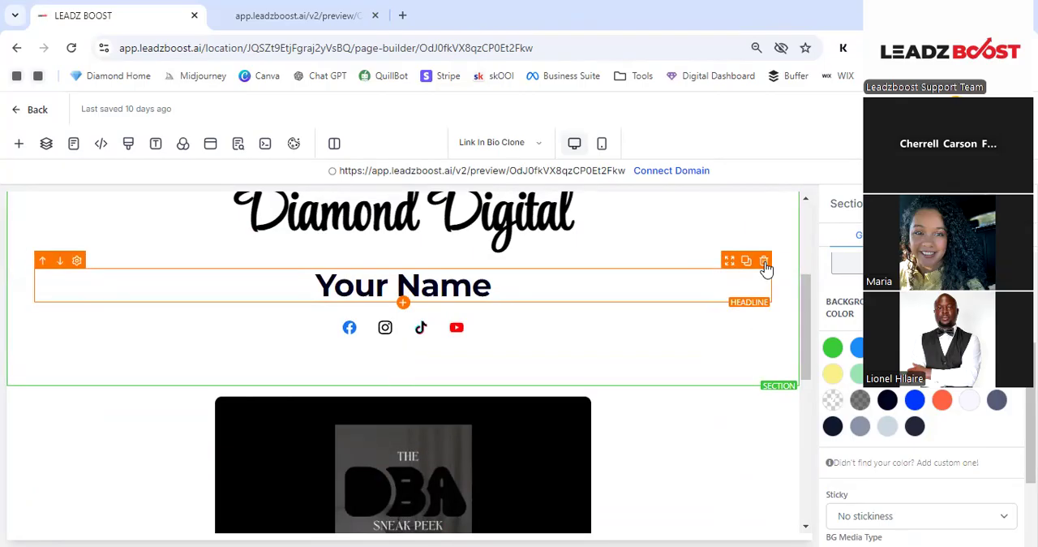
pyautogui.click(764, 261)
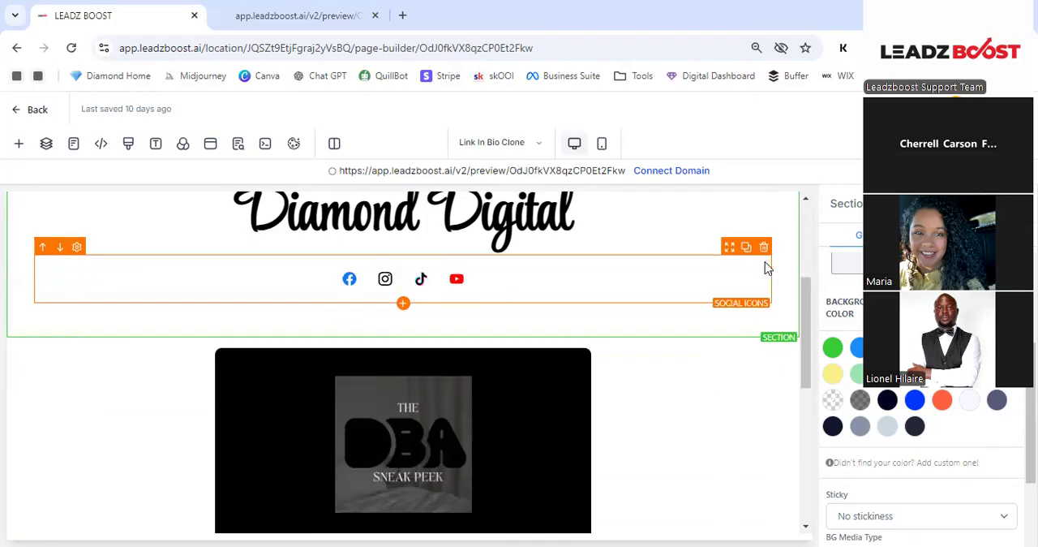
pyautogui.scroll(2, 748, 273)
pyautogui.scroll(1, 748, 274)
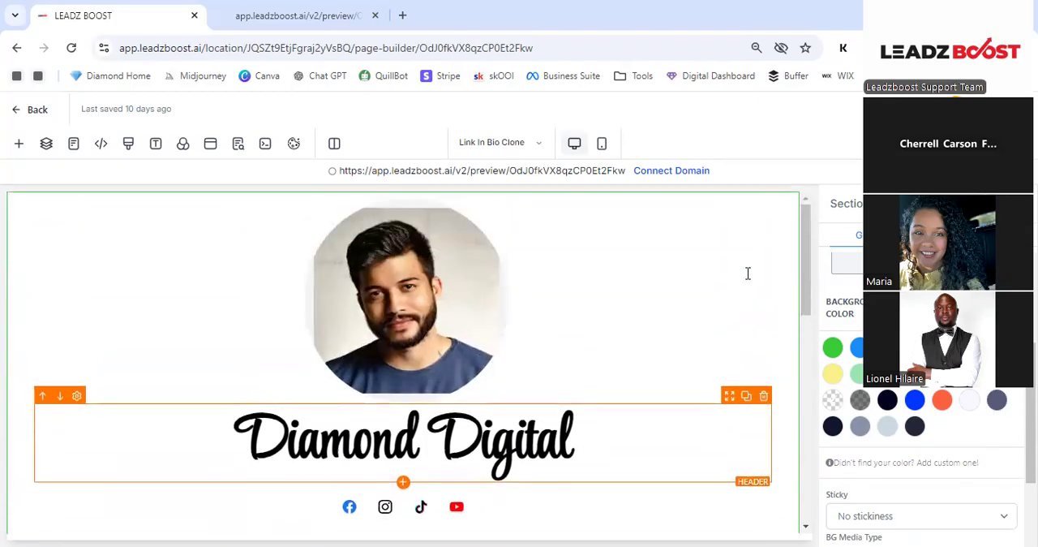
# - Select the profile picture and open the media storage from its image options
pyautogui.click(453, 308)
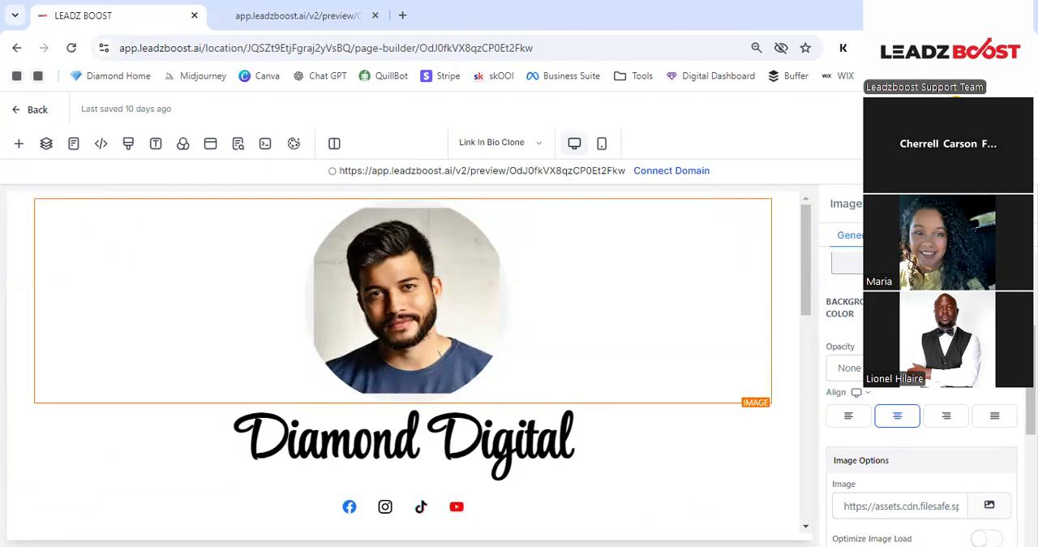
pyautogui.scroll(2, 921, 389)
pyautogui.scroll(-2, 922, 389)
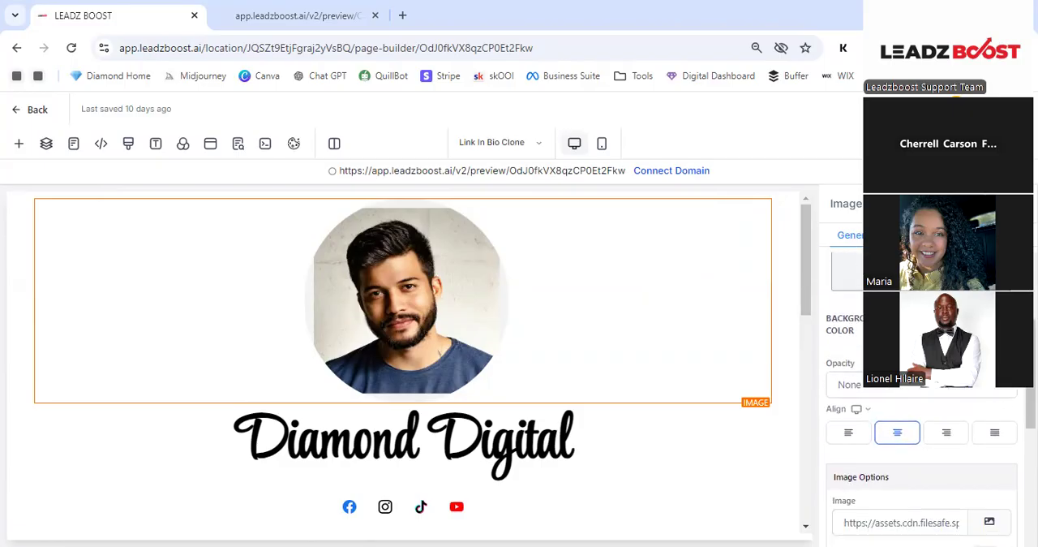
pyautogui.scroll(-2, 840, 334)
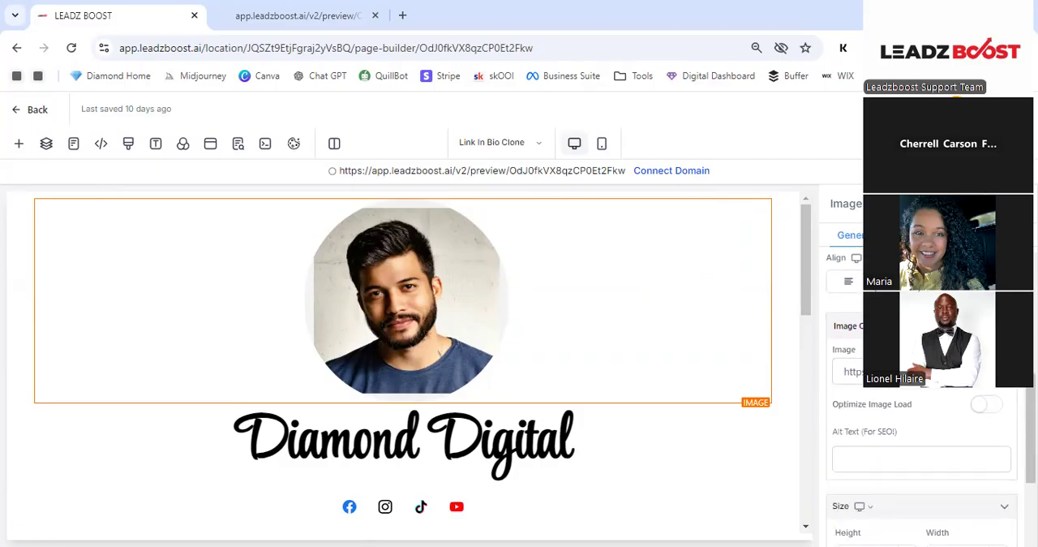
pyautogui.click(921, 371)
pyautogui.click(991, 375)
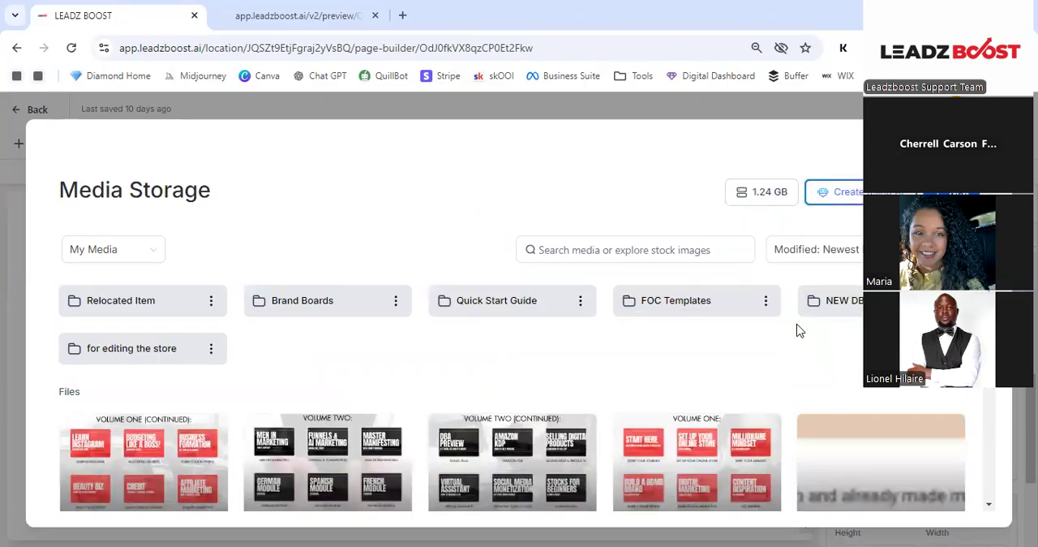
# - Look through the stored media files and open the Relocated Item folder
pyautogui.scroll(-5, 668, 325)
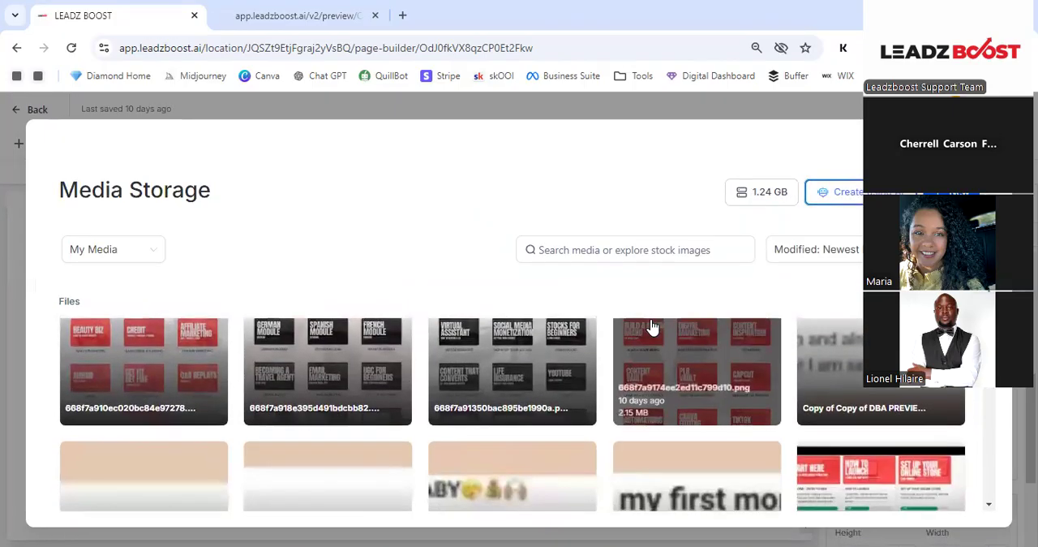
pyautogui.scroll(-5, 653, 327)
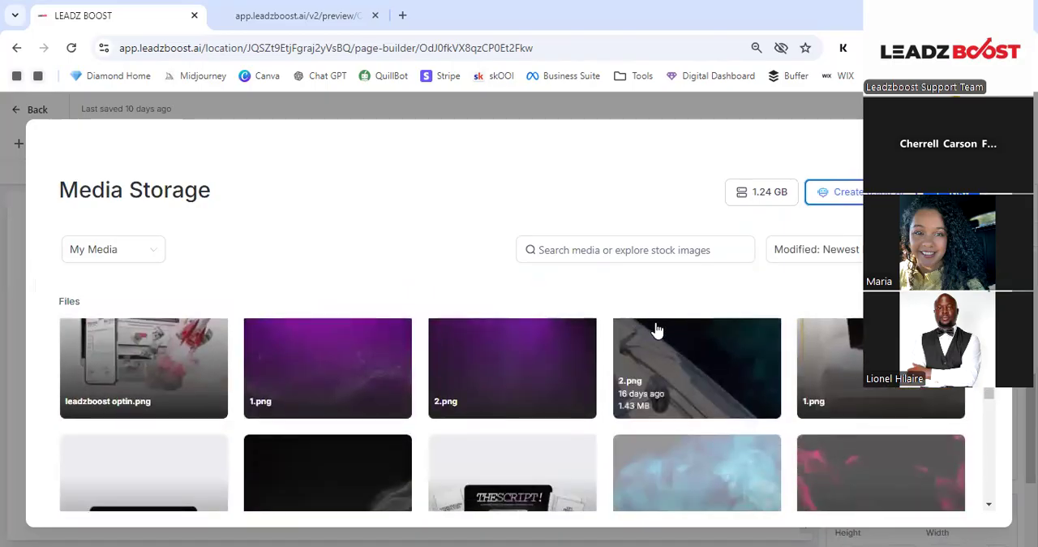
pyautogui.scroll(1, 234, 382)
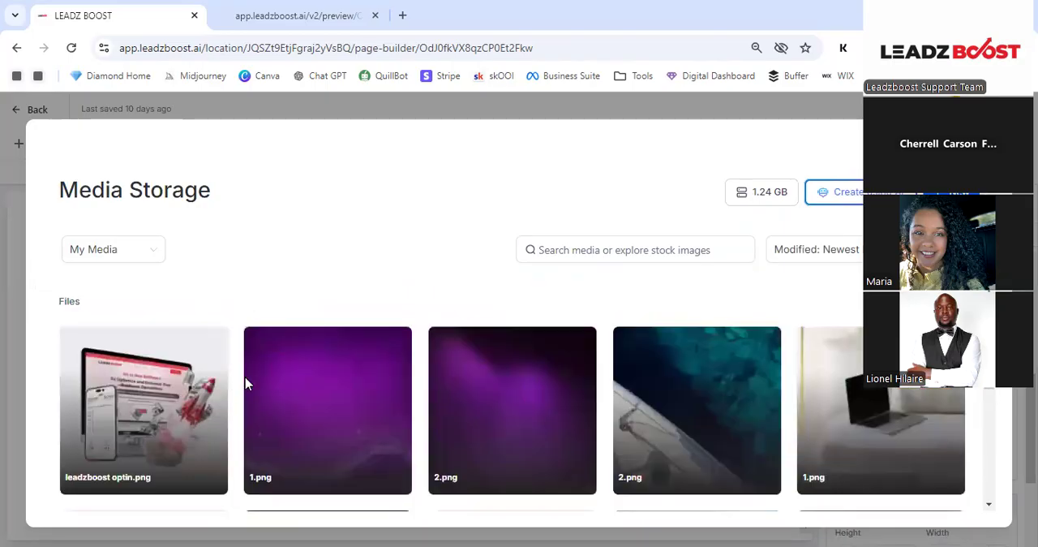
pyautogui.scroll(-10, 675, 379)
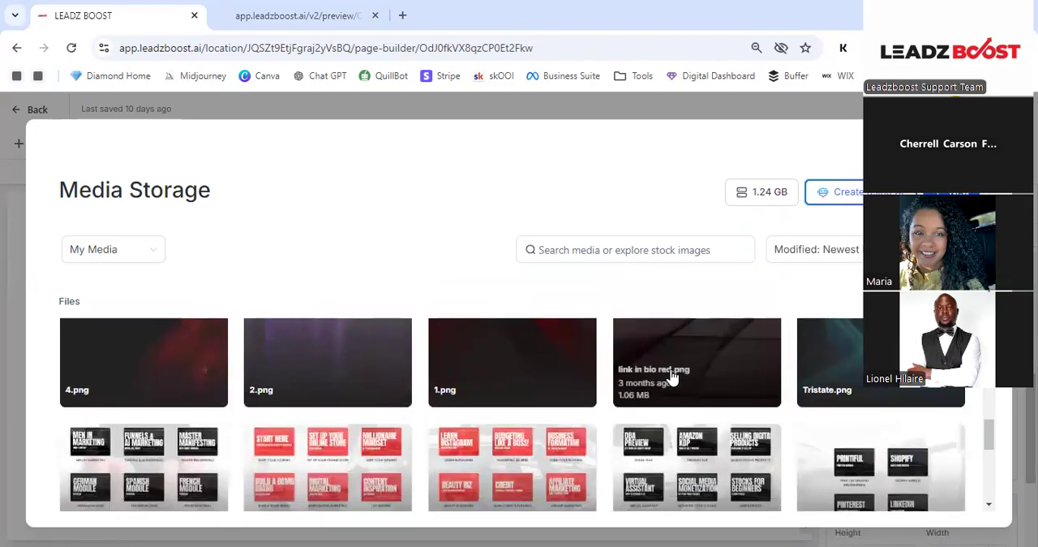
pyautogui.scroll(15, 663, 376)
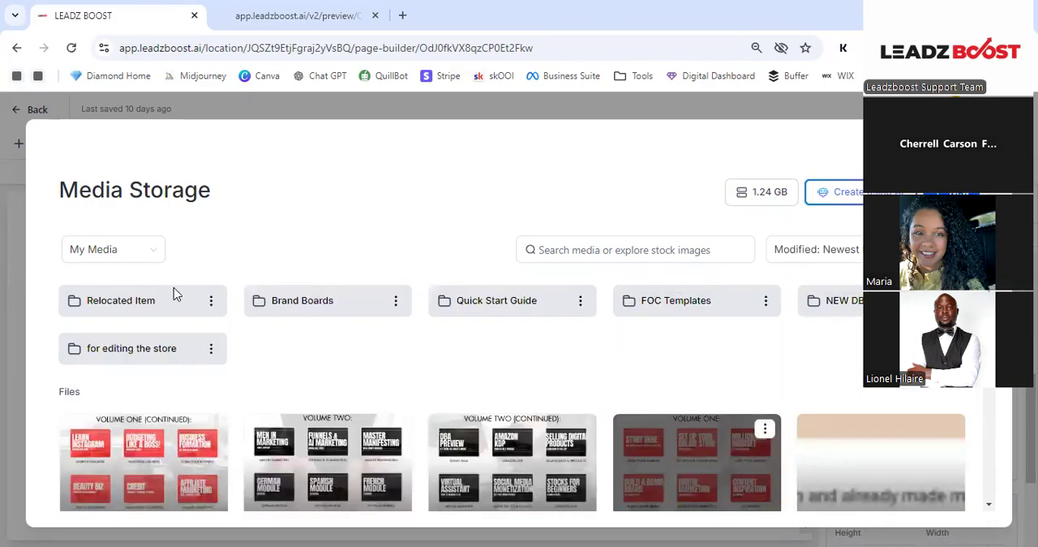
pyautogui.click(139, 300)
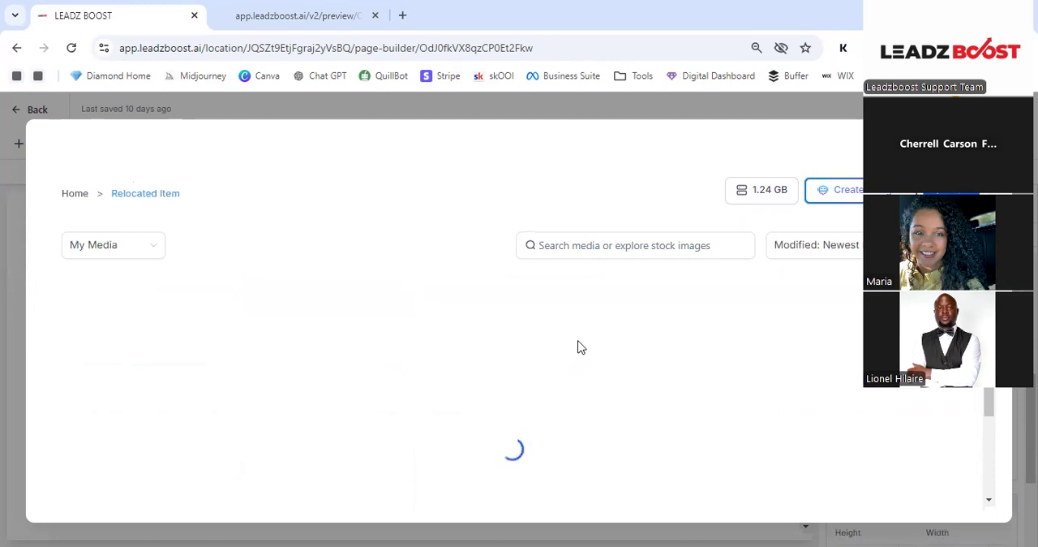
# - Preview Screenshot 2024-09-10 061710.png from the folder, close it, and replace the profile picture with About me (1).png
pyautogui.scroll(-5, 791, 396)
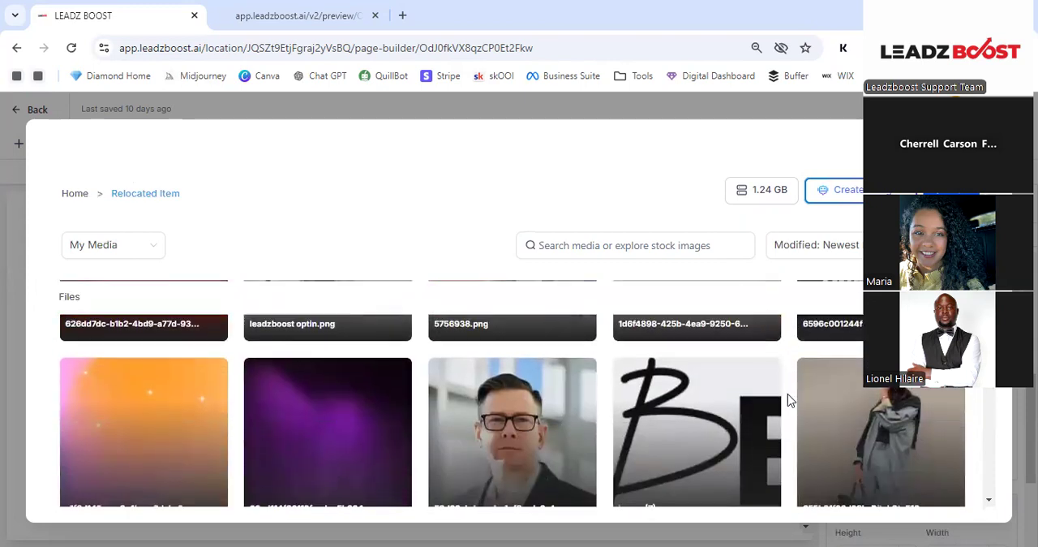
pyautogui.scroll(-10, 790, 399)
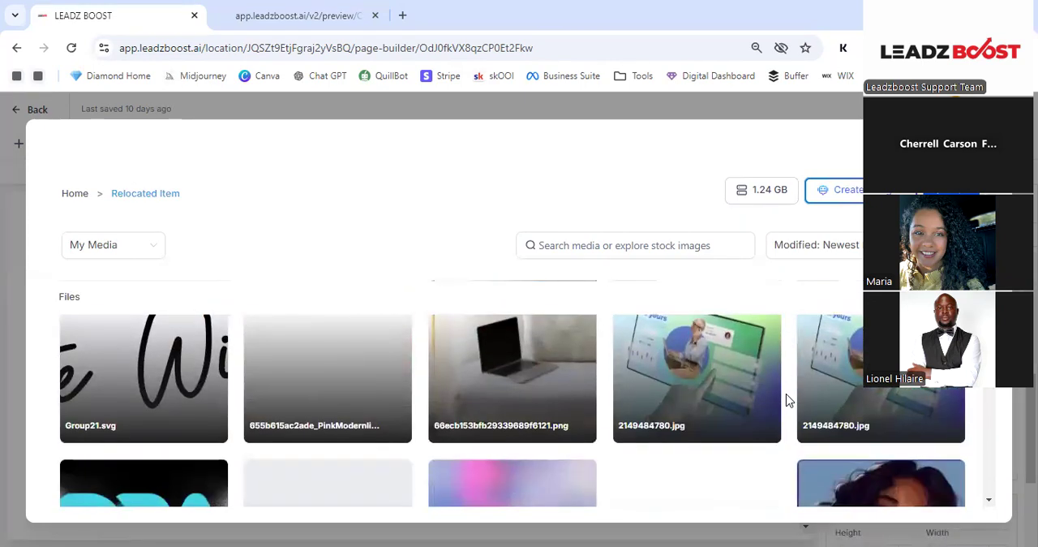
pyautogui.scroll(-10, 730, 395)
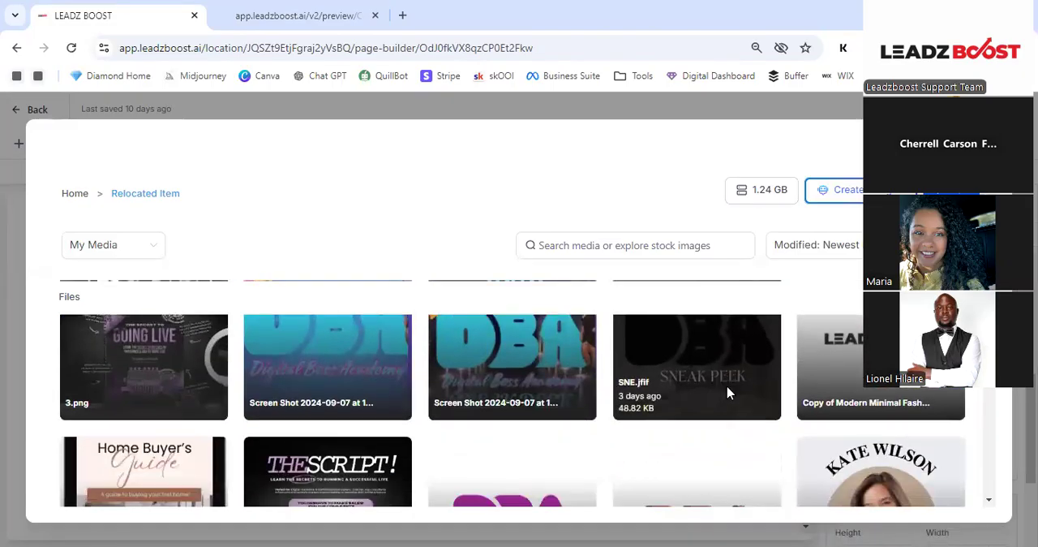
pyautogui.scroll(-10, 726, 391)
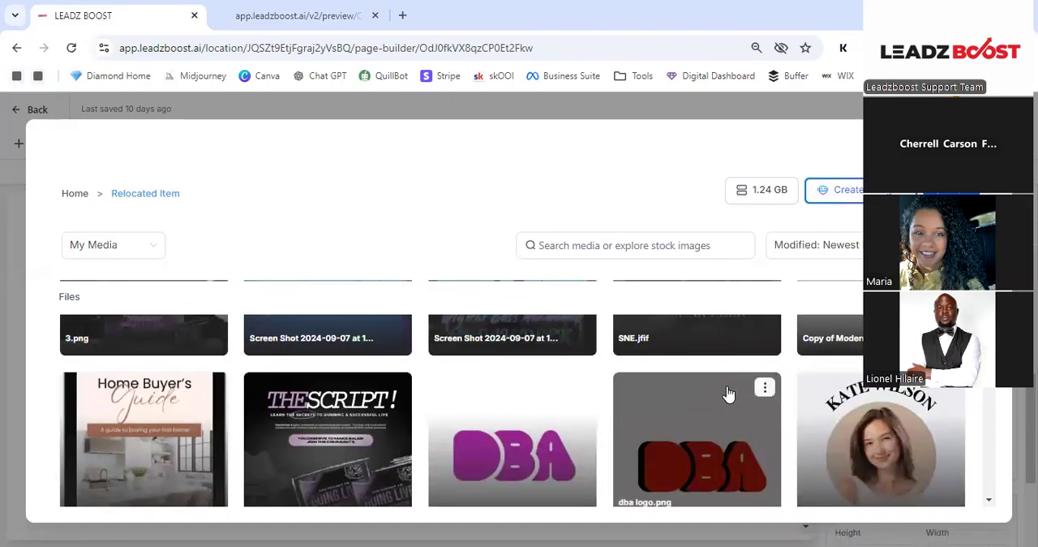
pyautogui.scroll(-10, 718, 383)
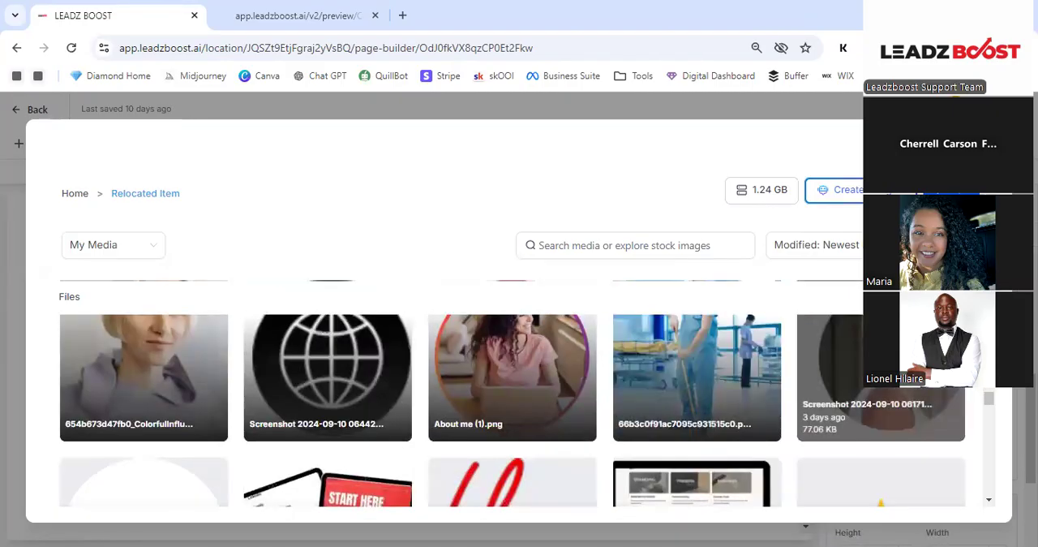
pyautogui.click(836, 365)
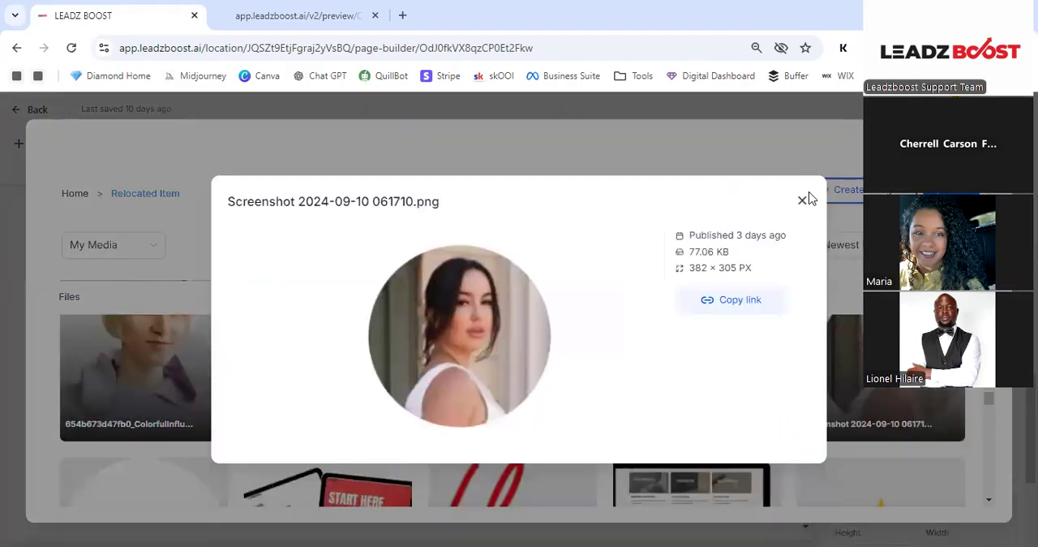
pyautogui.click(804, 200)
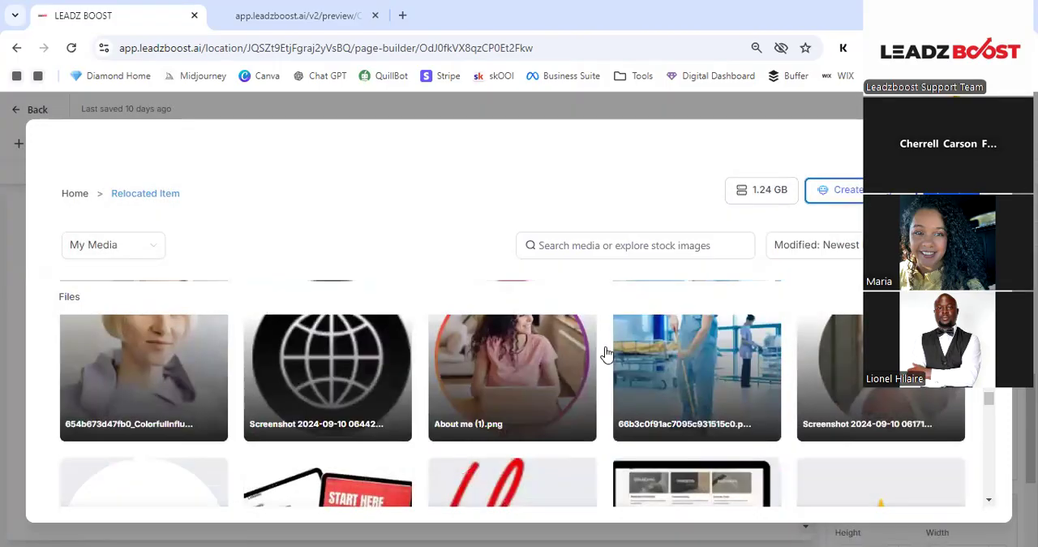
pyautogui.click(534, 355)
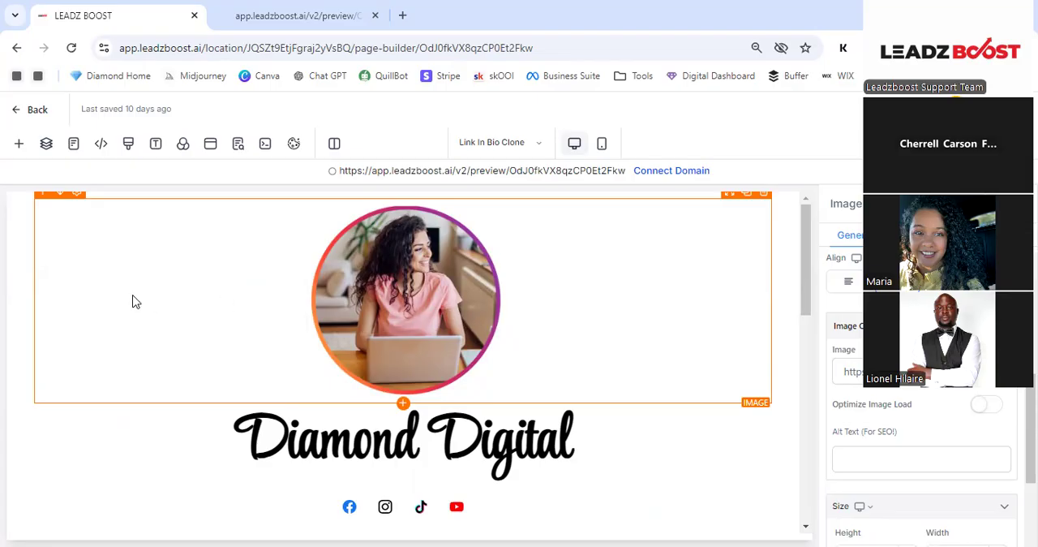
# - Review the edited page and switch the builder to mobile view to check the header and social icons
pyautogui.scroll(-3, 365, 289)
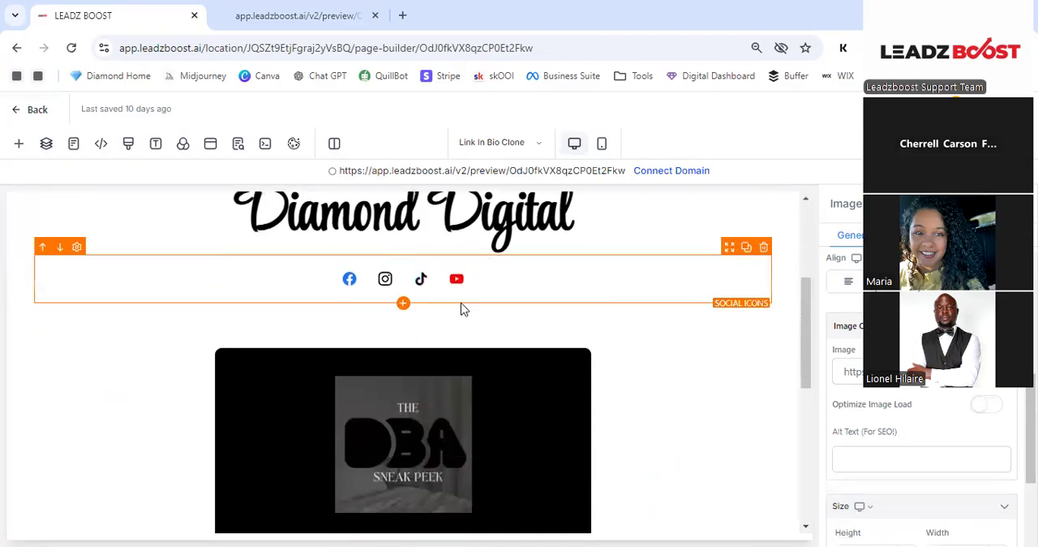
pyautogui.scroll(3, 560, 304)
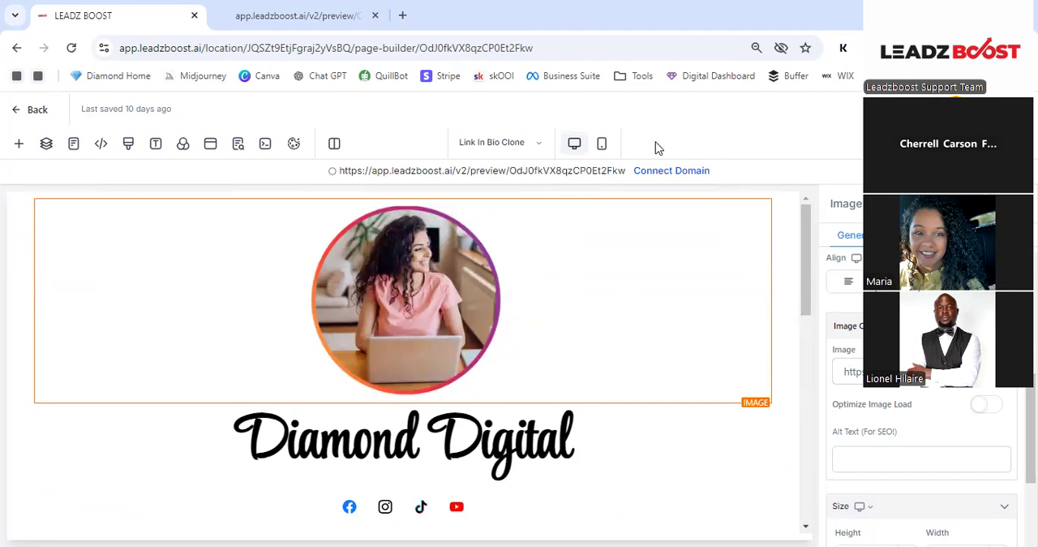
pyautogui.click(601, 149)
pyautogui.scroll(-3, 445, 306)
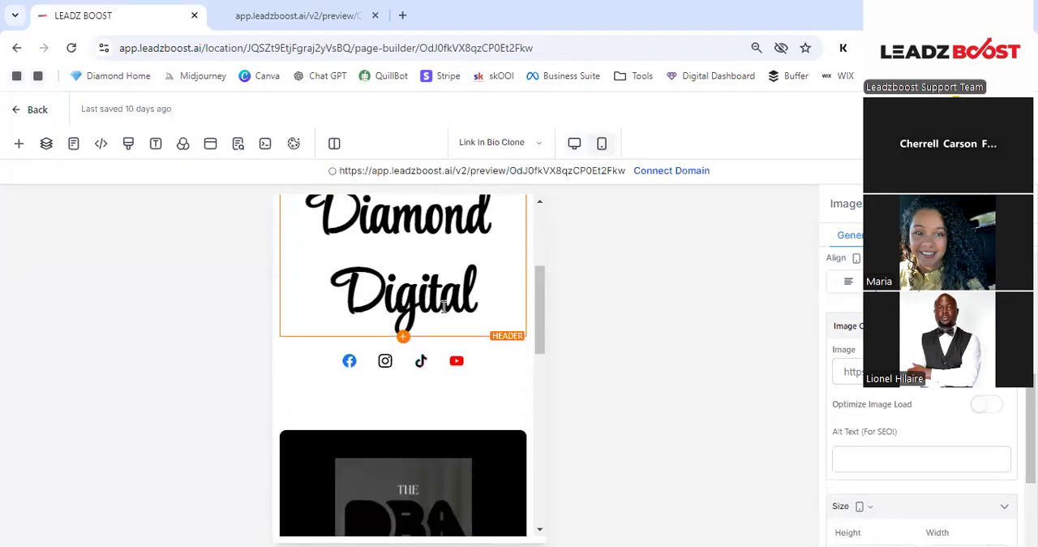
# - Reduce the Diamond Digital header's font size in mobile view so the text fits on one line
pyautogui.scroll(3, 445, 306)
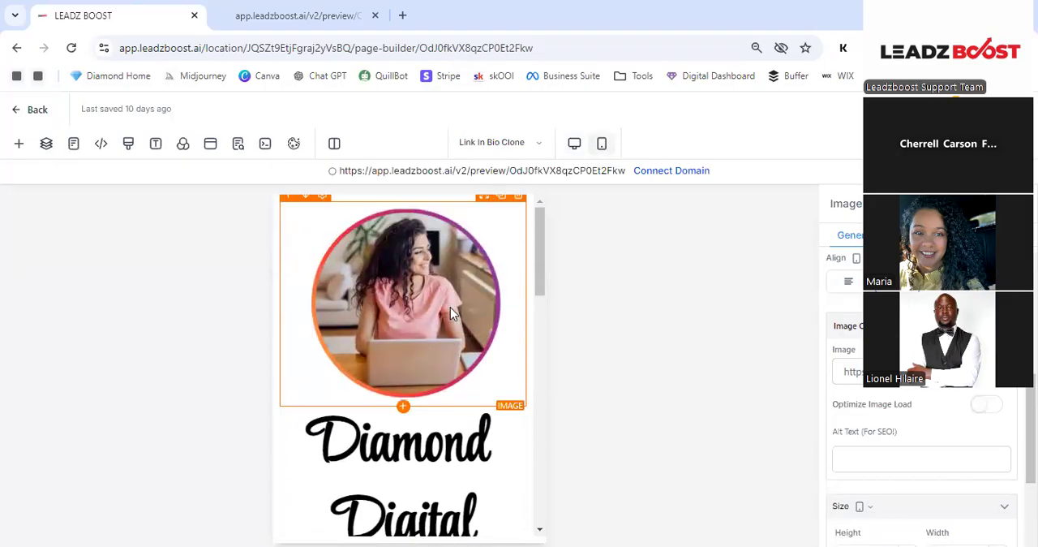
pyautogui.scroll(-3, 451, 307)
pyautogui.click(455, 358)
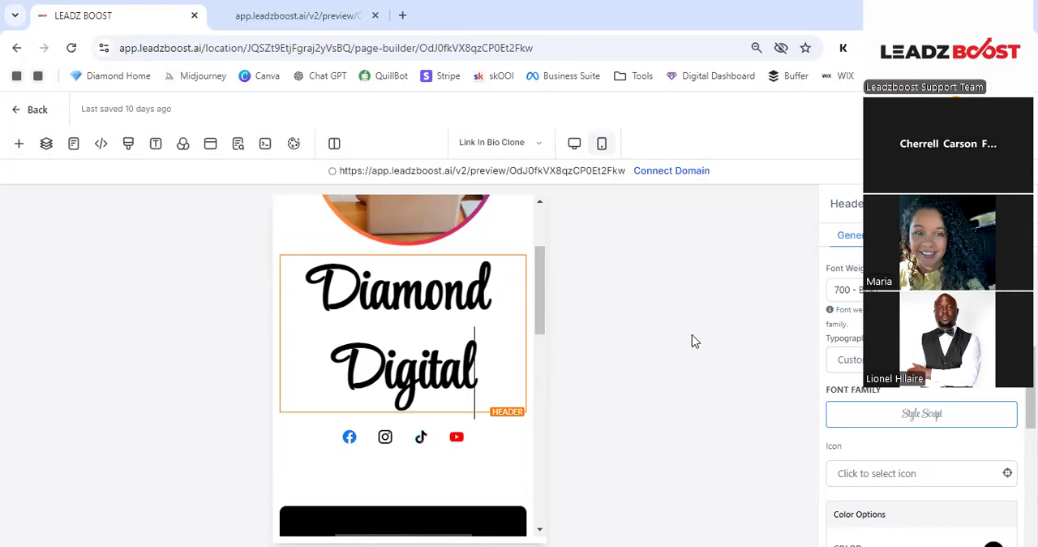
pyautogui.scroll(1, 819, 363)
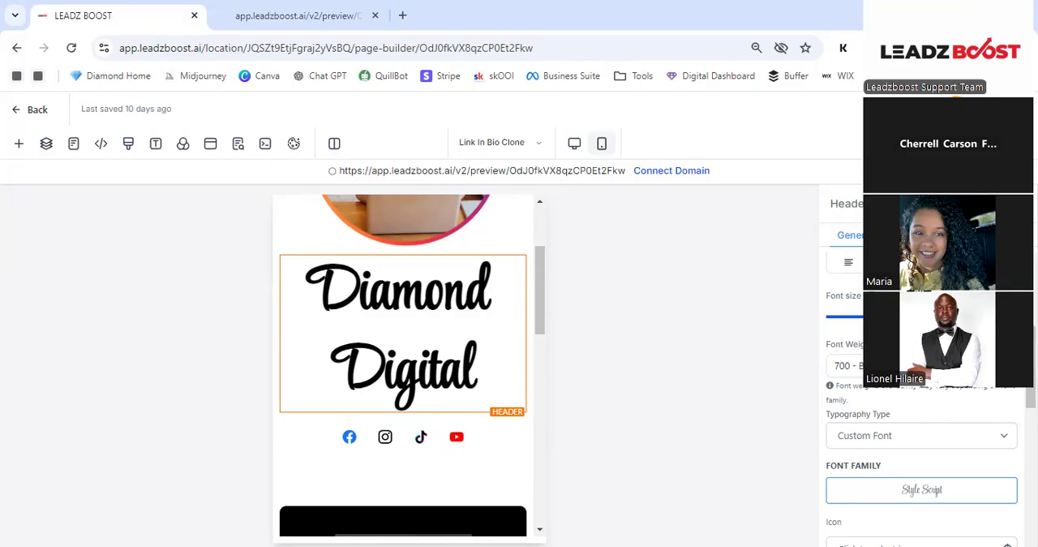
pyautogui.moveTo(925, 317); pyautogui.dragTo(896, 316)
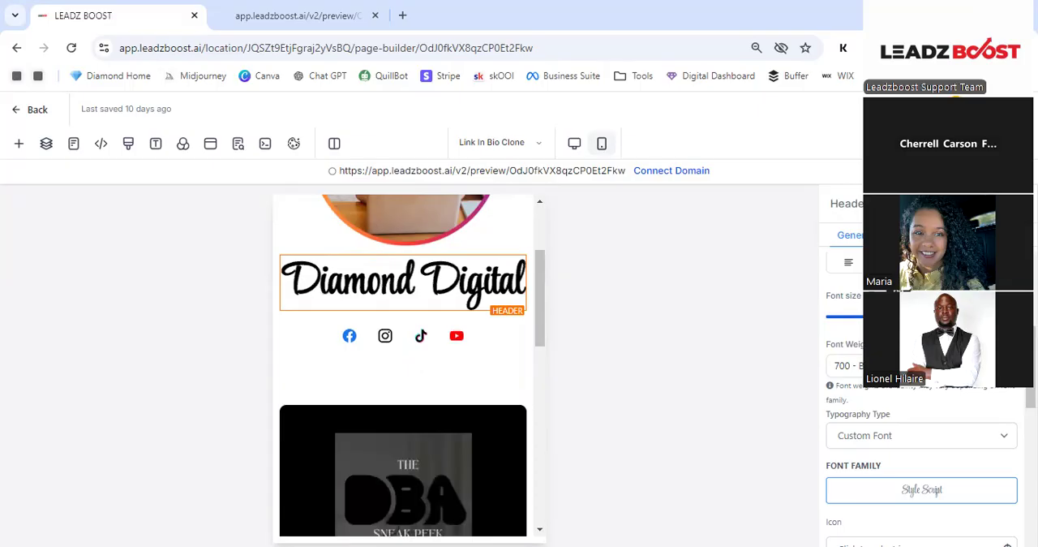
# - Compare the header in desktop and mobile views, ending in desktop view
pyautogui.click(574, 144)
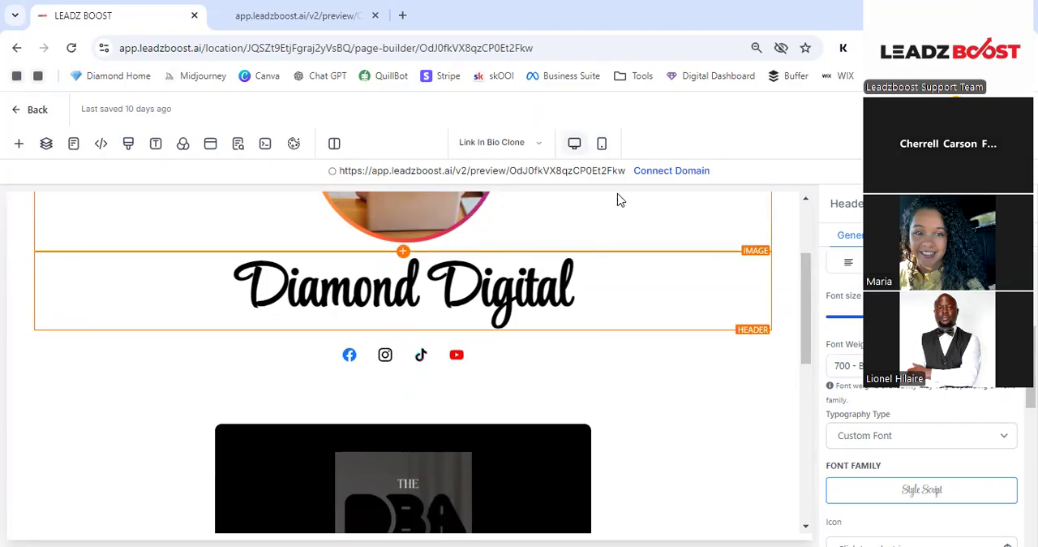
pyautogui.click(601, 144)
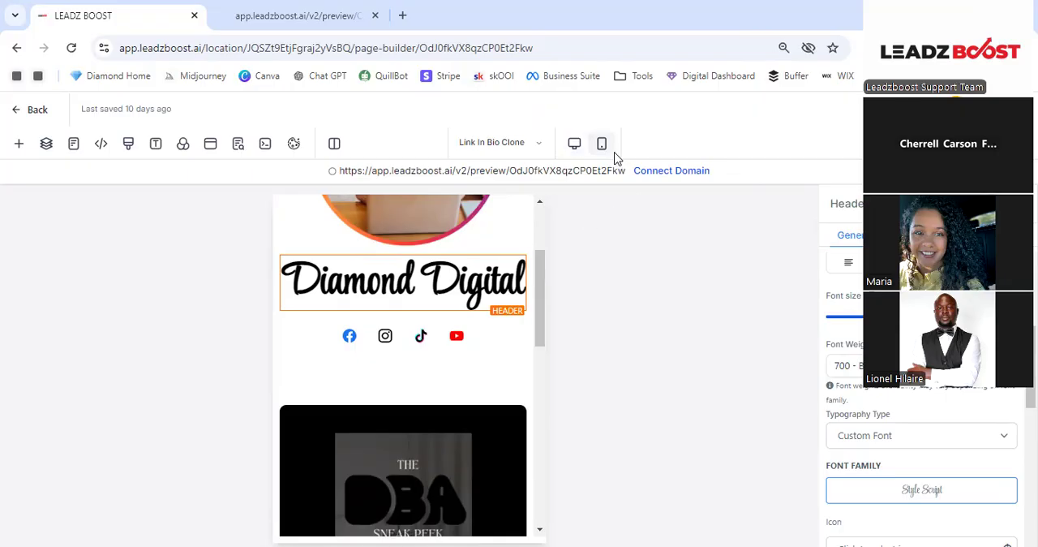
pyautogui.click(575, 144)
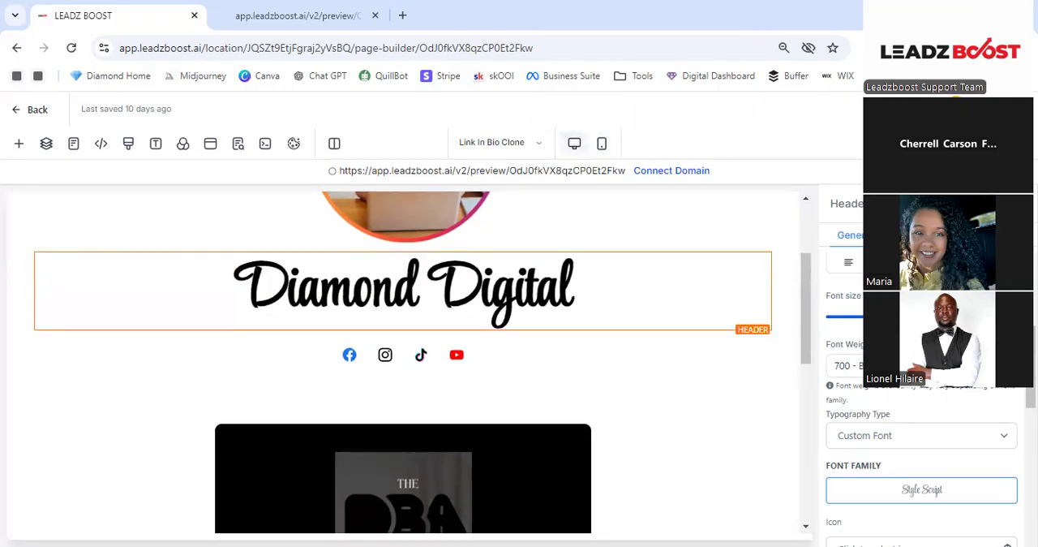
# - Preview the link in bio page in a separate tab, then return to the builder and close the SEO Meta Data settings
pyautogui.click(238, 144)
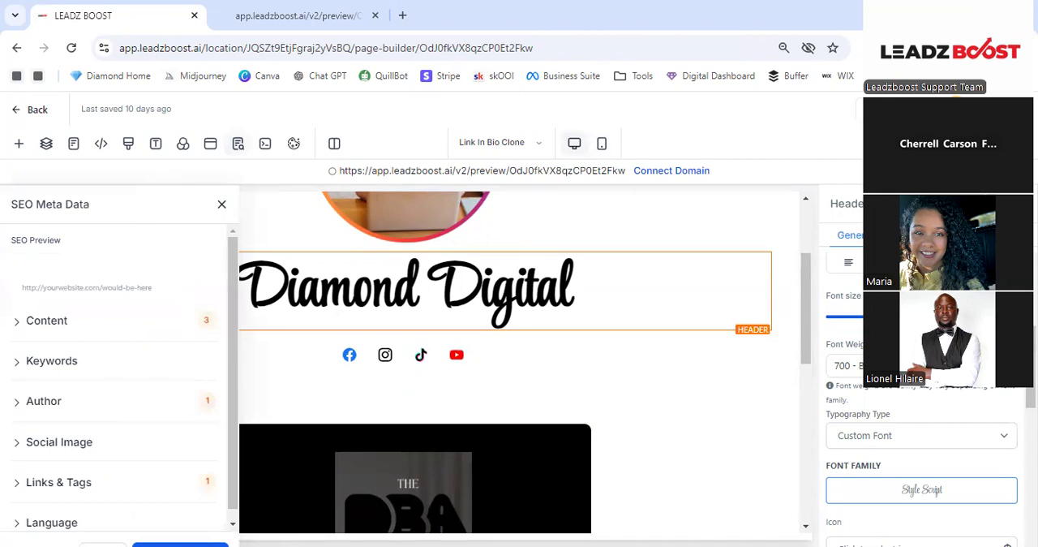
pyautogui.click(831, 111)
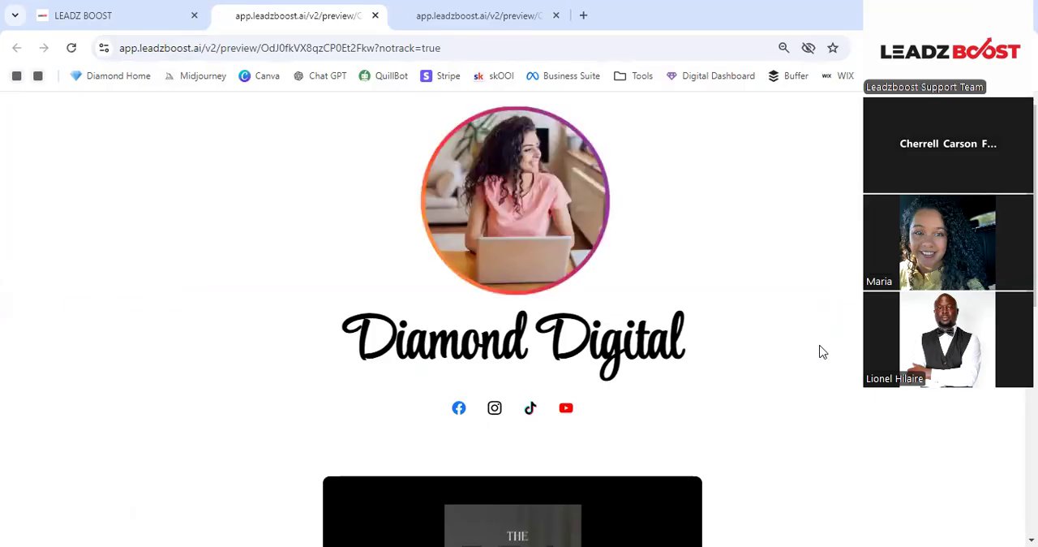
pyautogui.scroll(-3, 819, 351)
pyautogui.scroll(3, 819, 351)
pyautogui.click(132, 7)
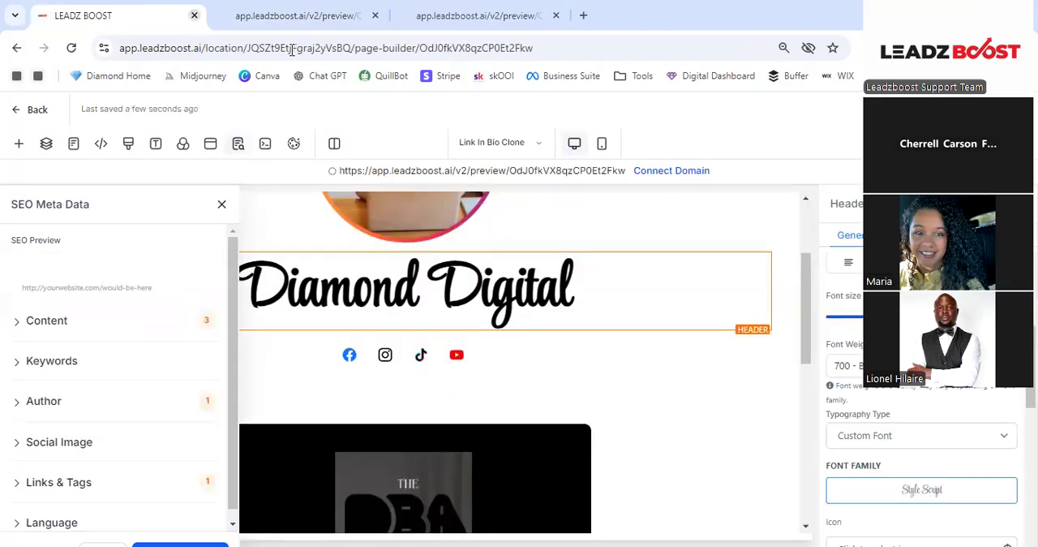
pyautogui.click(219, 204)
# - Look at the available elements, then expand the first section's row and column in the page layers and collapse them again
pyautogui.scroll(3, 226, 219)
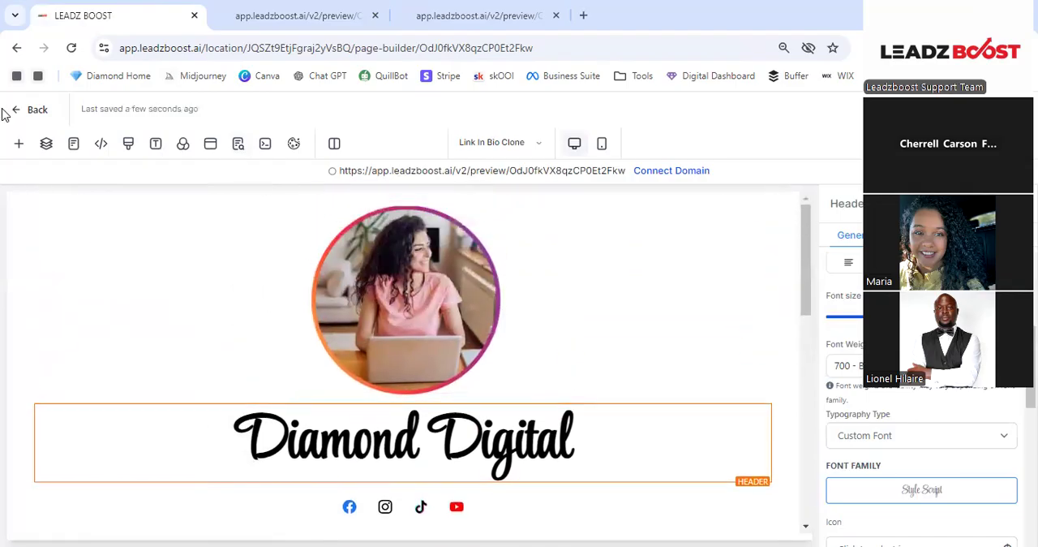
pyautogui.click(19, 146)
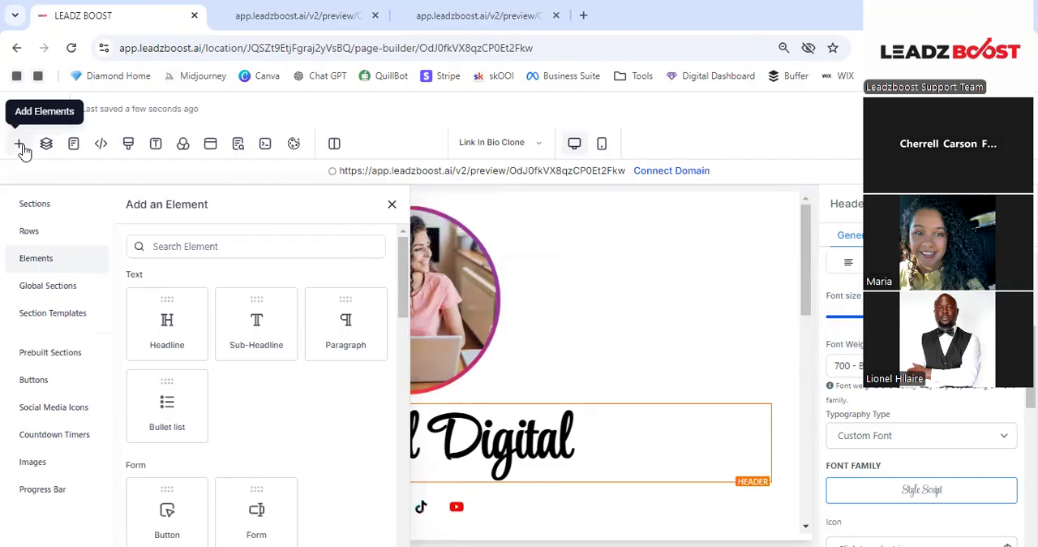
pyautogui.click(21, 147)
pyautogui.click(49, 148)
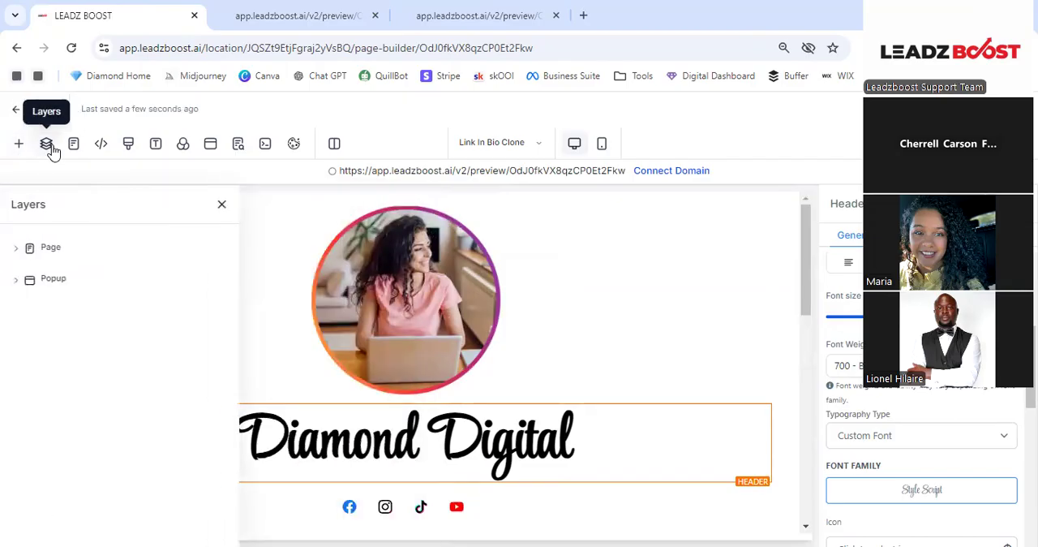
pyautogui.click(23, 252)
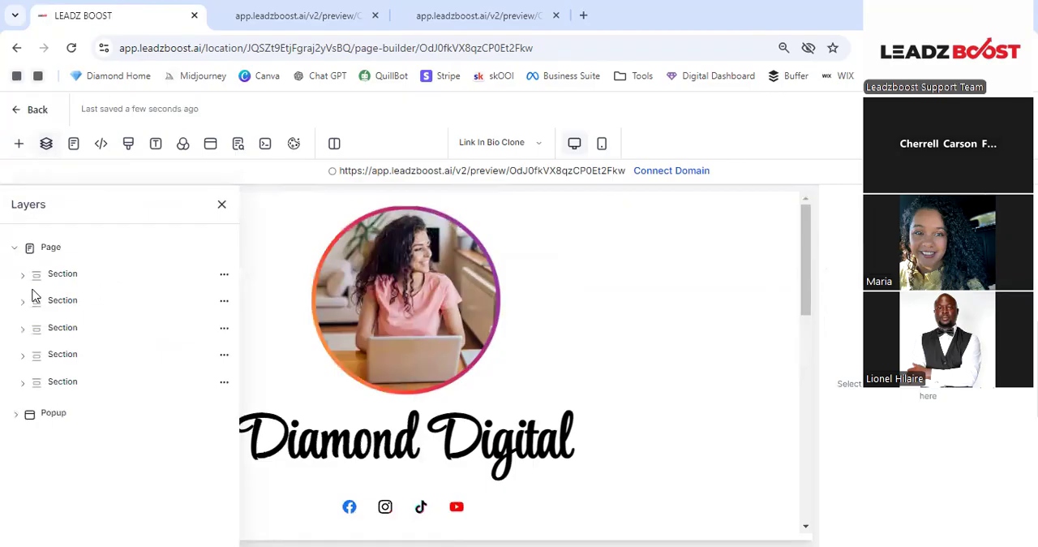
pyautogui.click(24, 276)
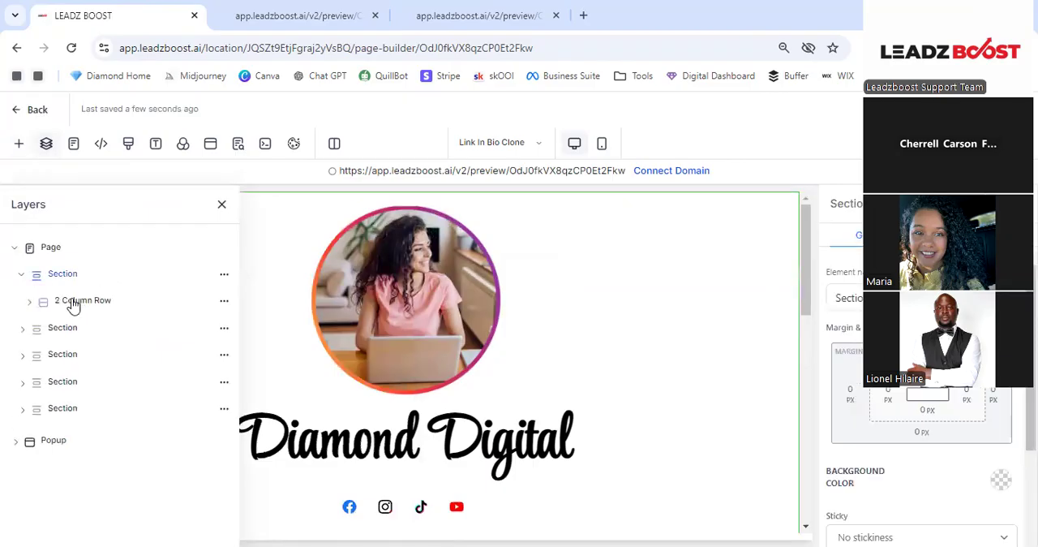
pyautogui.click(30, 301)
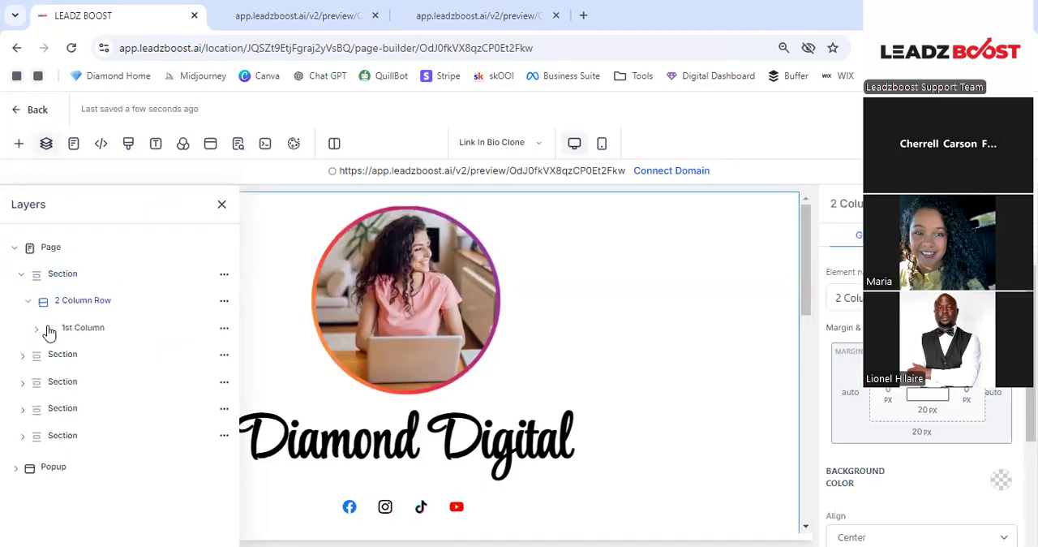
pyautogui.click(49, 331)
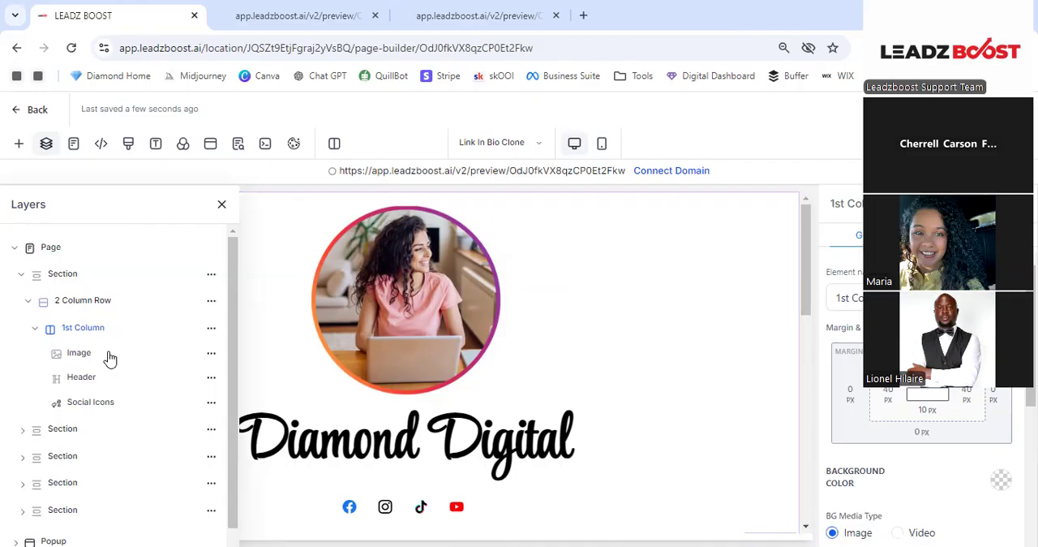
pyautogui.click(51, 278)
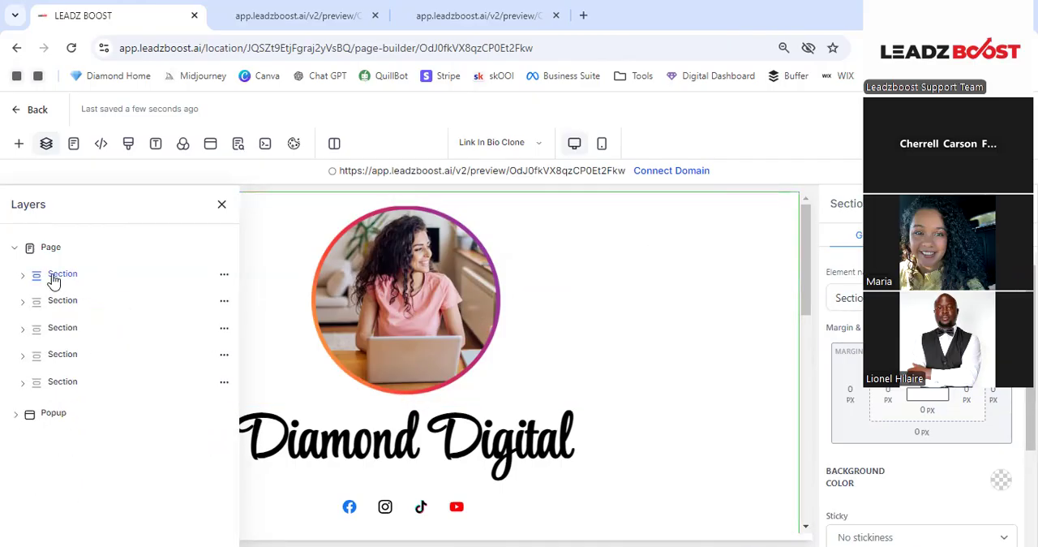
pyautogui.click(17, 248)
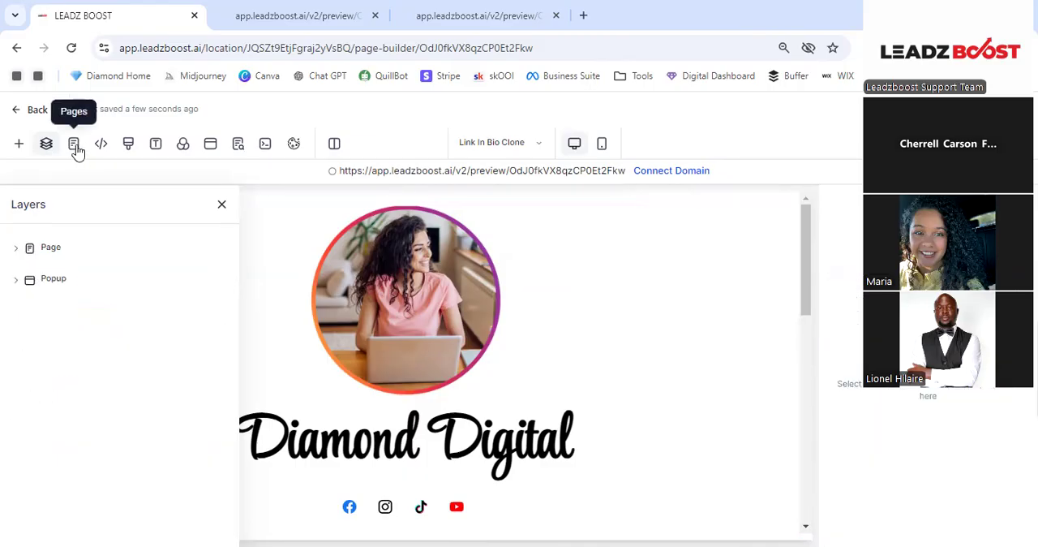
# - Look at the page list, the tracking code editor and the typography settings
pyautogui.click(494, 144)
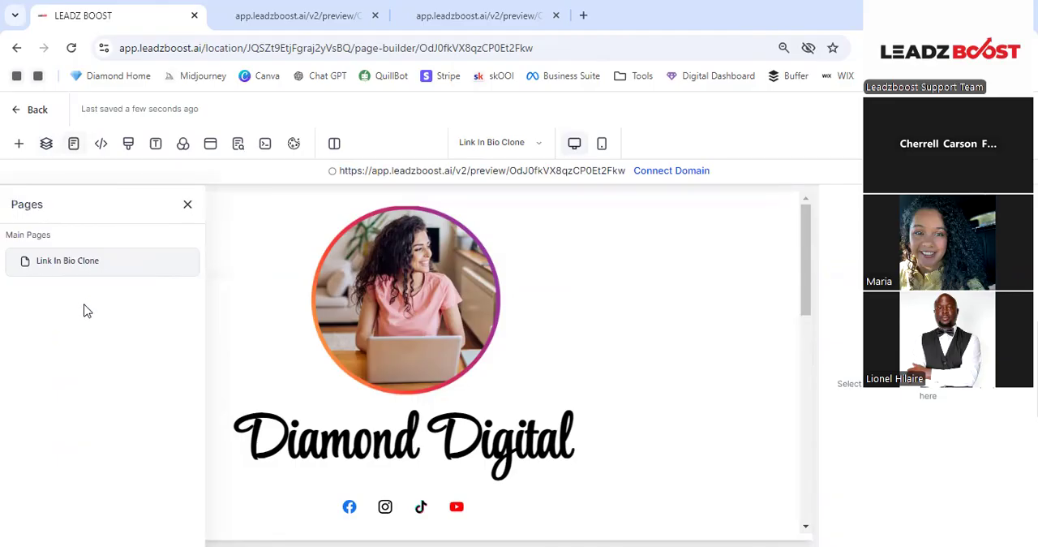
pyautogui.click(104, 144)
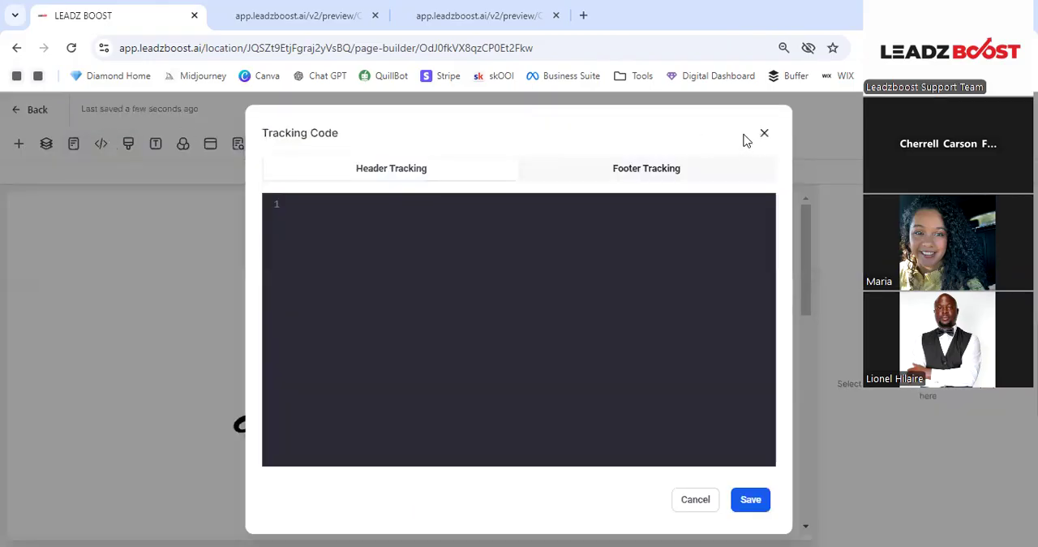
pyautogui.click(764, 134)
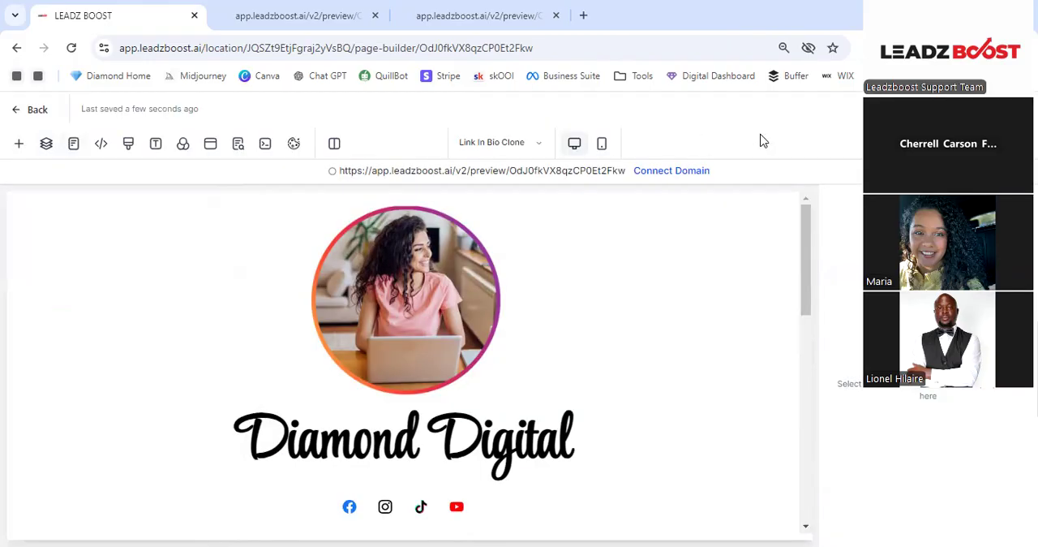
pyautogui.click(156, 145)
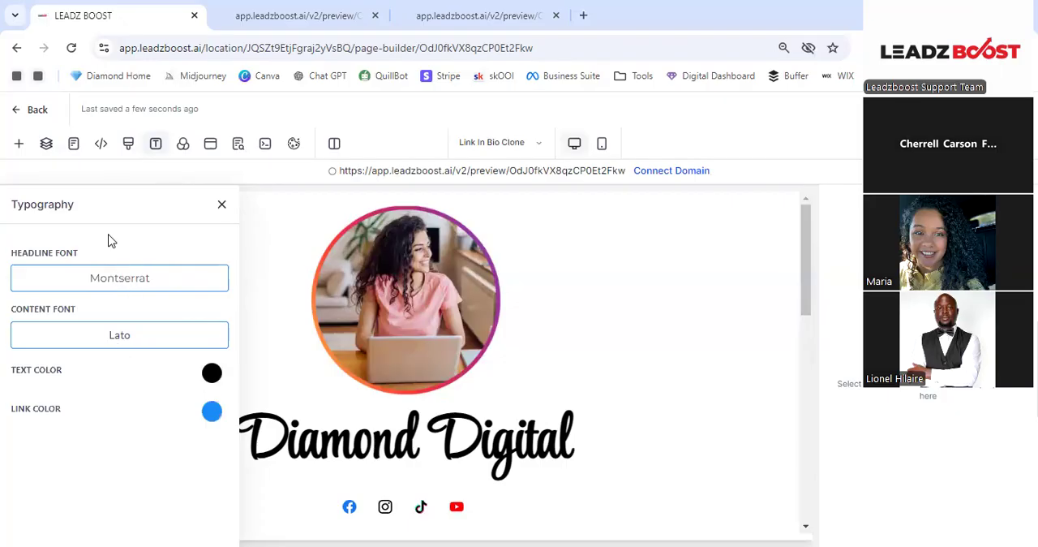
# - Open media storage from the page's background image setting and browse the Relocated Item folder
pyautogui.click(184, 149)
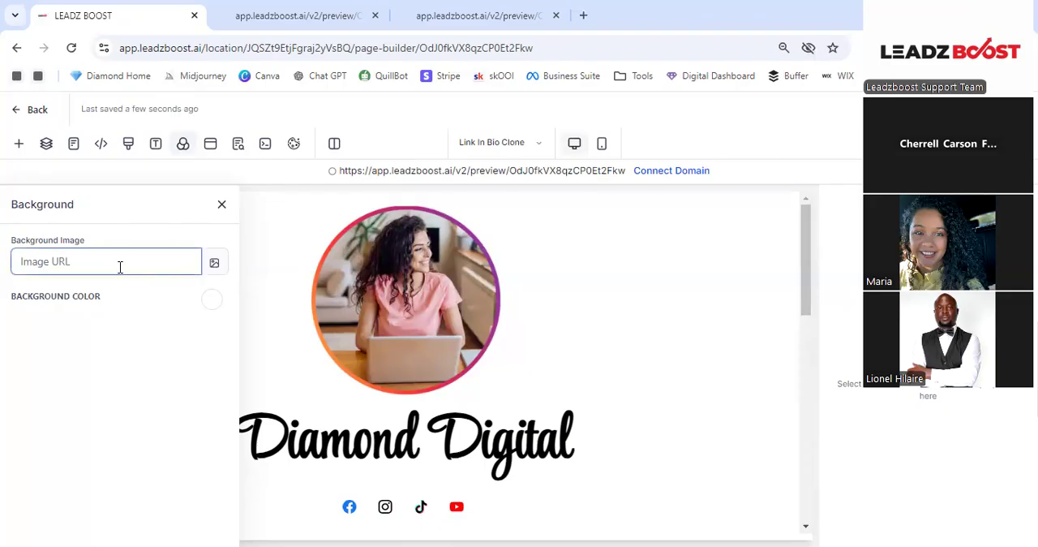
pyautogui.click(221, 271)
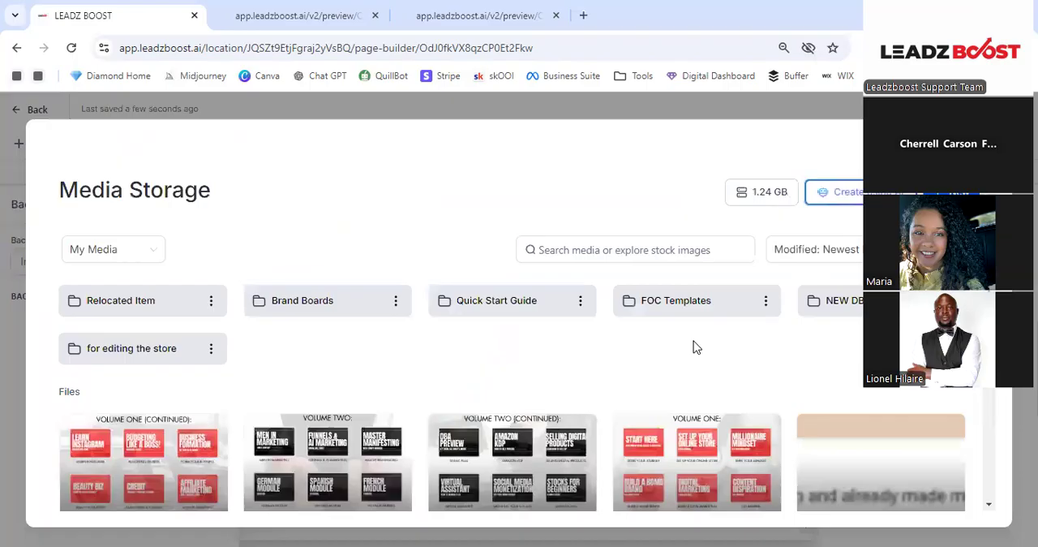
pyautogui.click(190, 301)
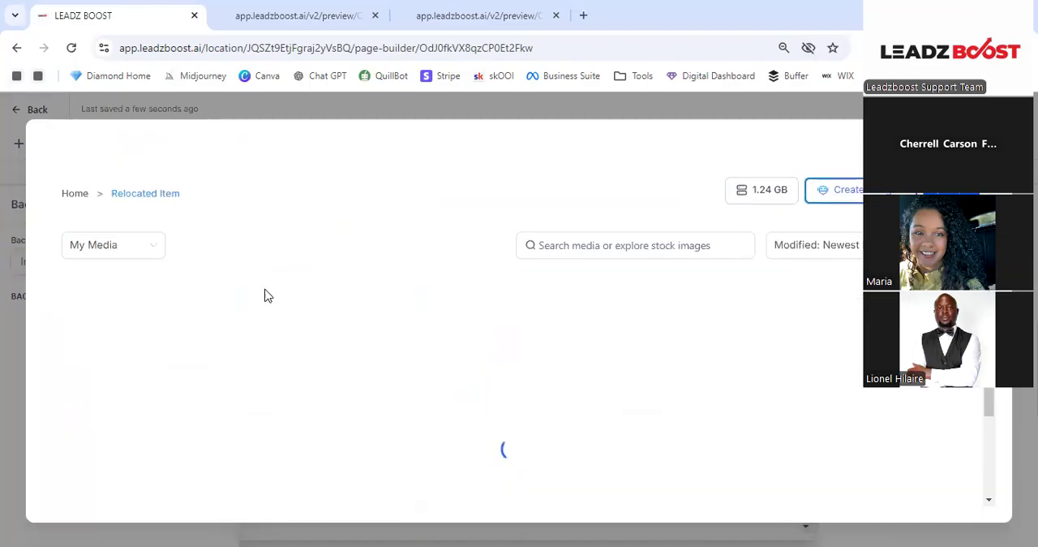
pyautogui.scroll(-1, 751, 371)
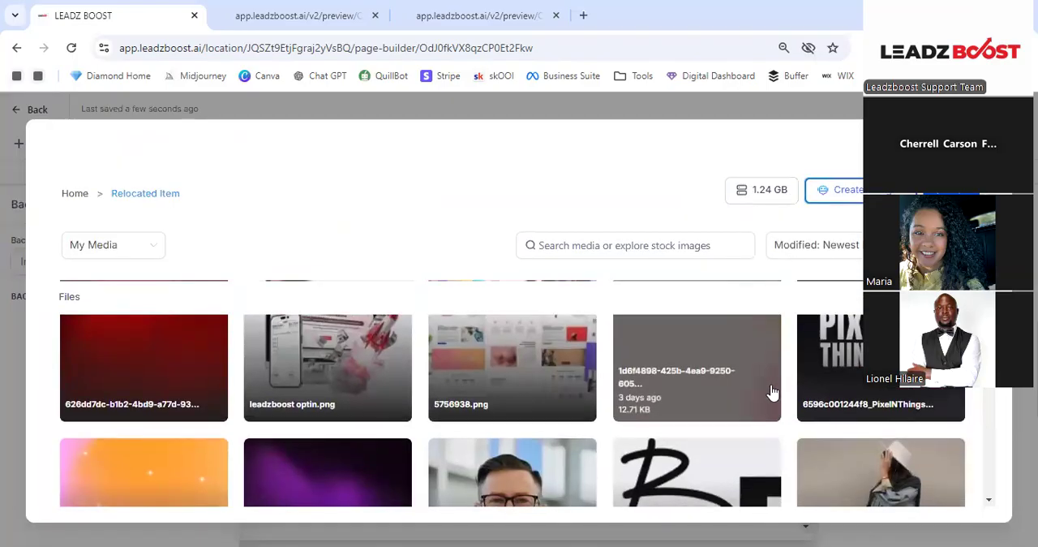
# - Show all media sources, search for "peach", and set an abstract peach Unsplash image with glitter specks as the page background
pyautogui.click(100, 258)
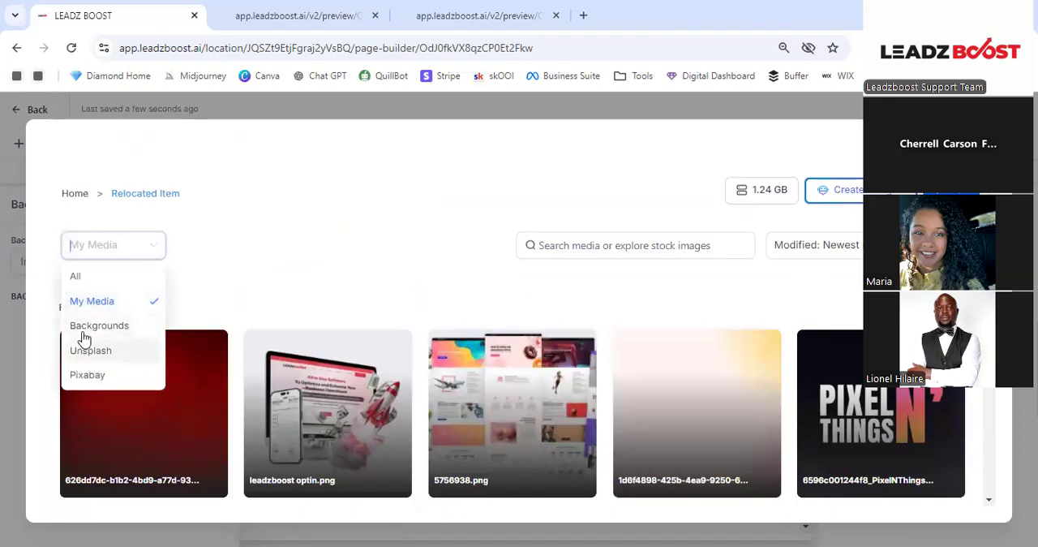
pyautogui.click(94, 277)
pyautogui.click(92, 259)
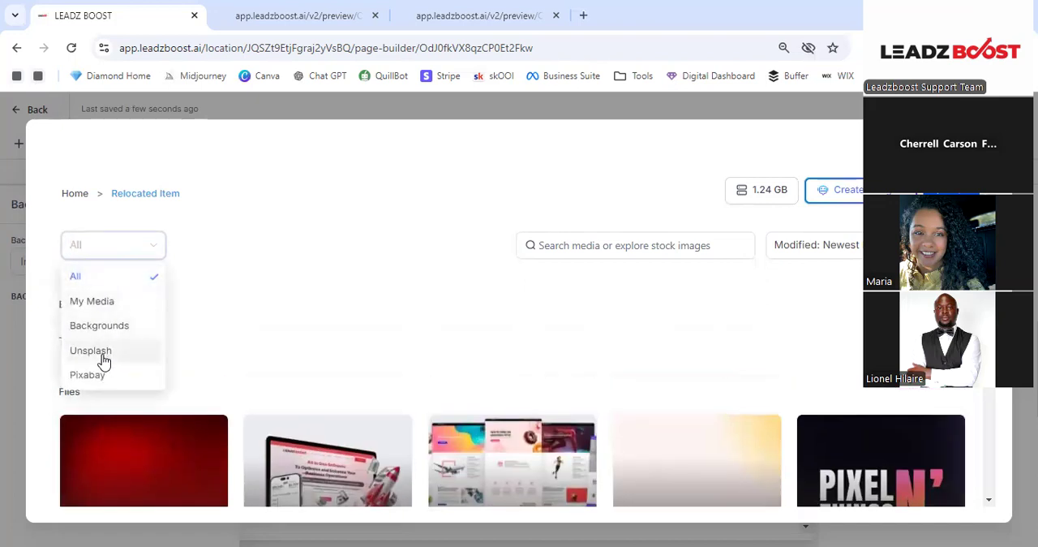
pyautogui.click(571, 244)
pyautogui.write('peach')
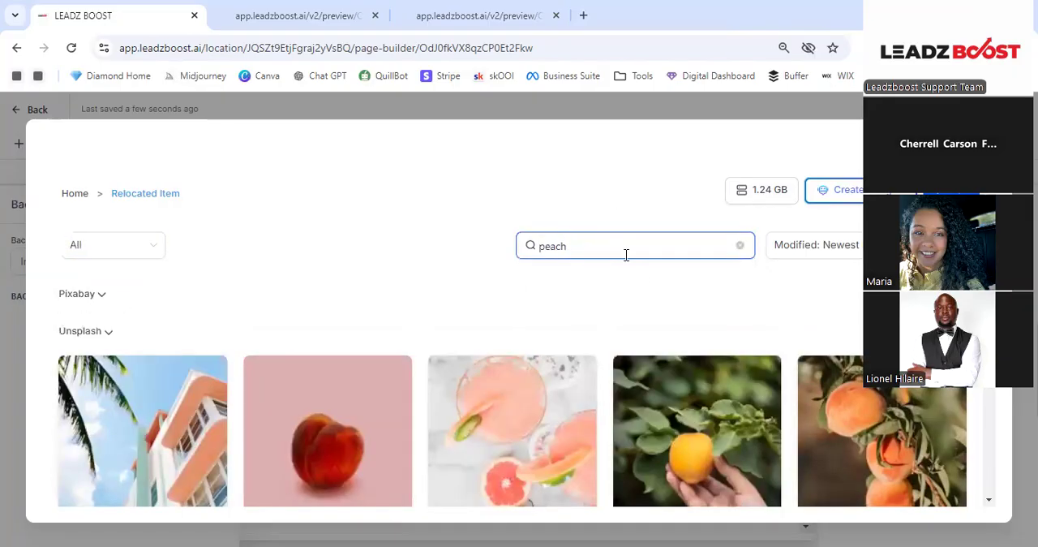
pyautogui.scroll(-5, 623, 304)
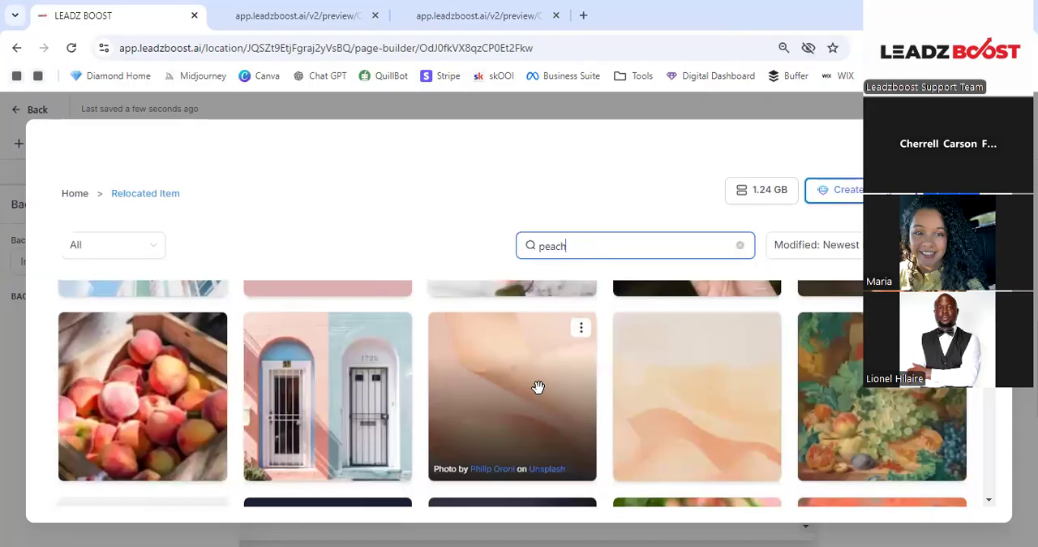
pyautogui.click(538, 387)
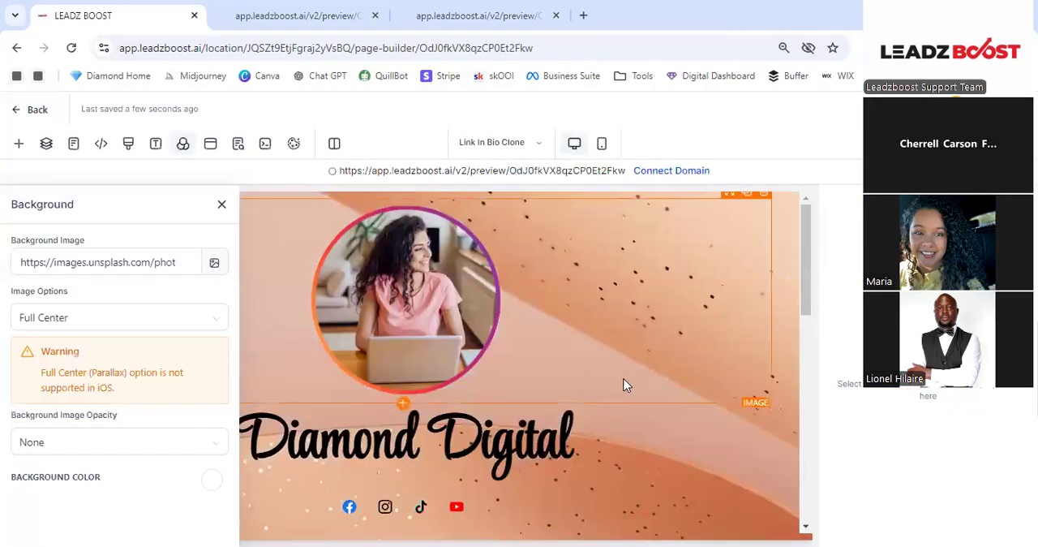
# - Close the background settings and review the page with its new background image
pyautogui.click(219, 203)
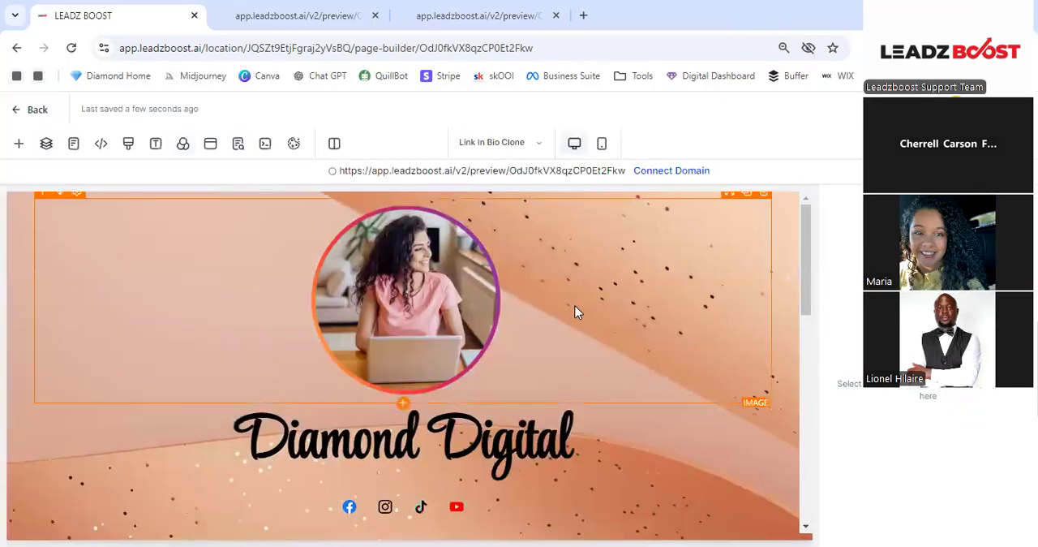
pyautogui.scroll(-1, 575, 306)
pyautogui.scroll(1, 581, 310)
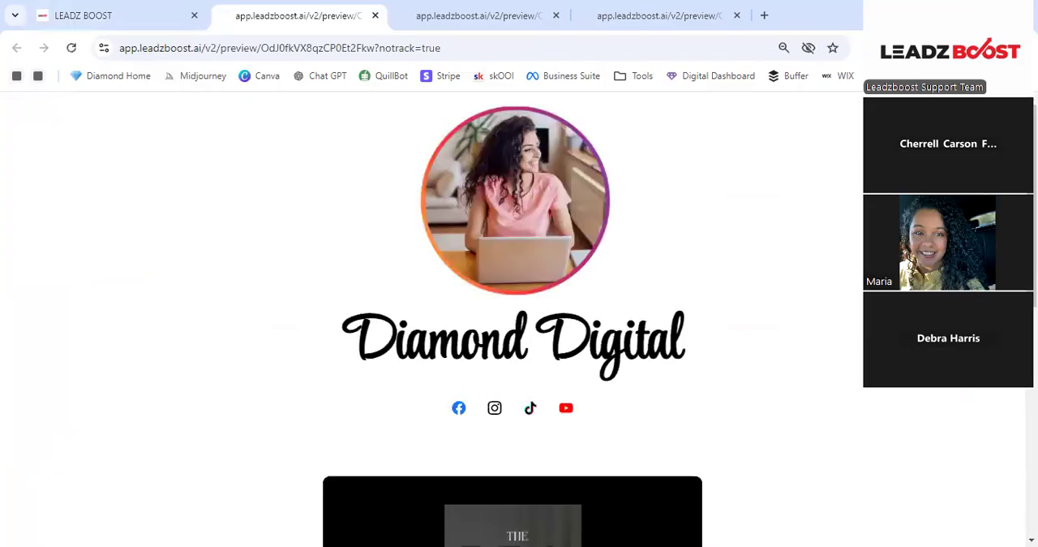
# - Open a fresh preview of the page with the new background and compare it with the earlier preview versions
pyautogui.click(69, 7)
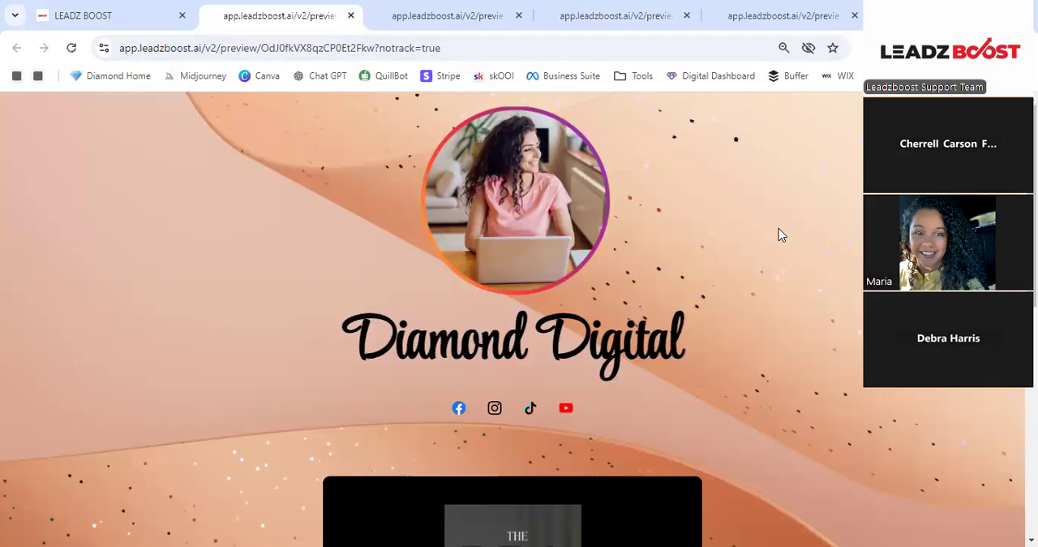
pyautogui.scroll(-1, 781, 235)
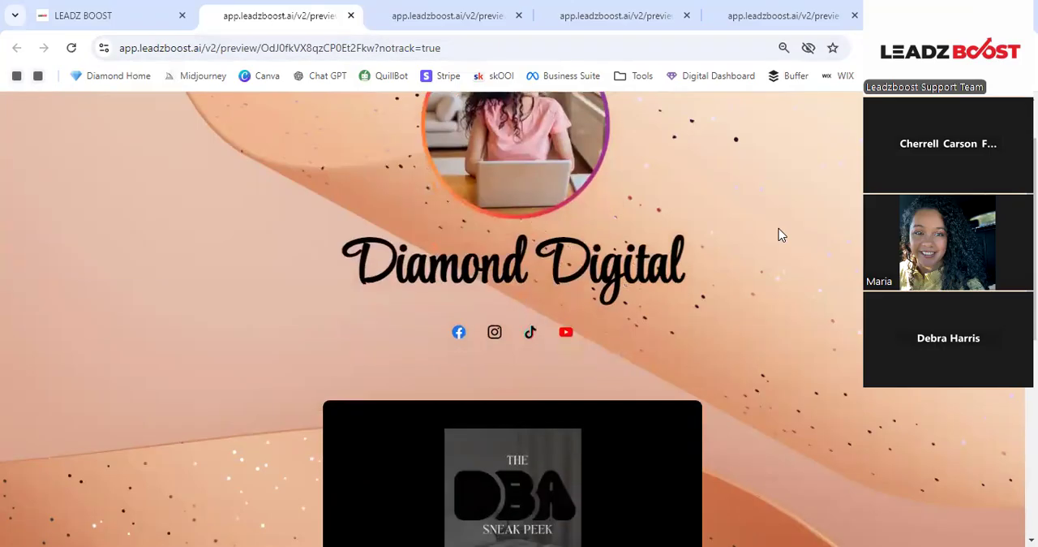
pyautogui.scroll(1, 774, 234)
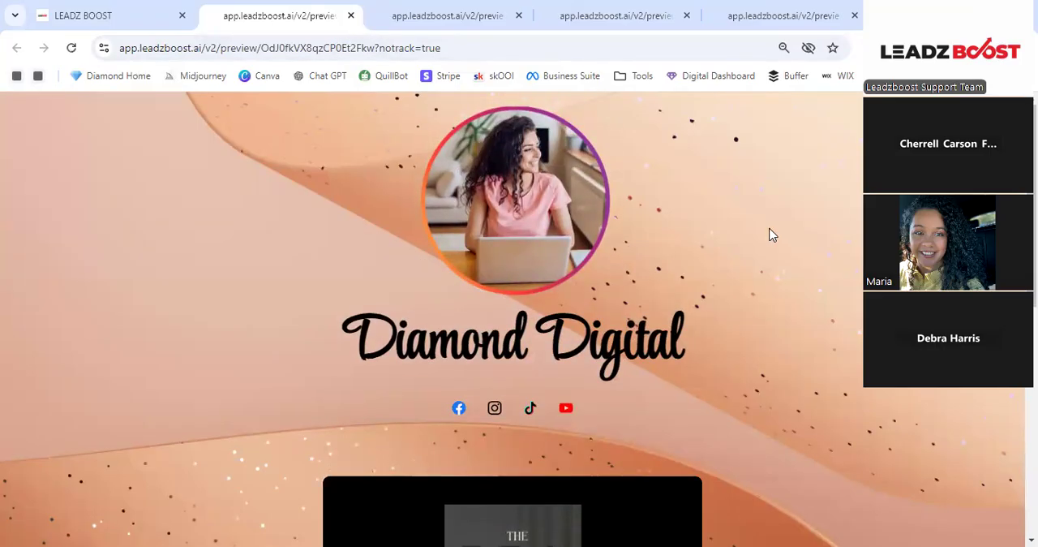
pyautogui.click(581, 16)
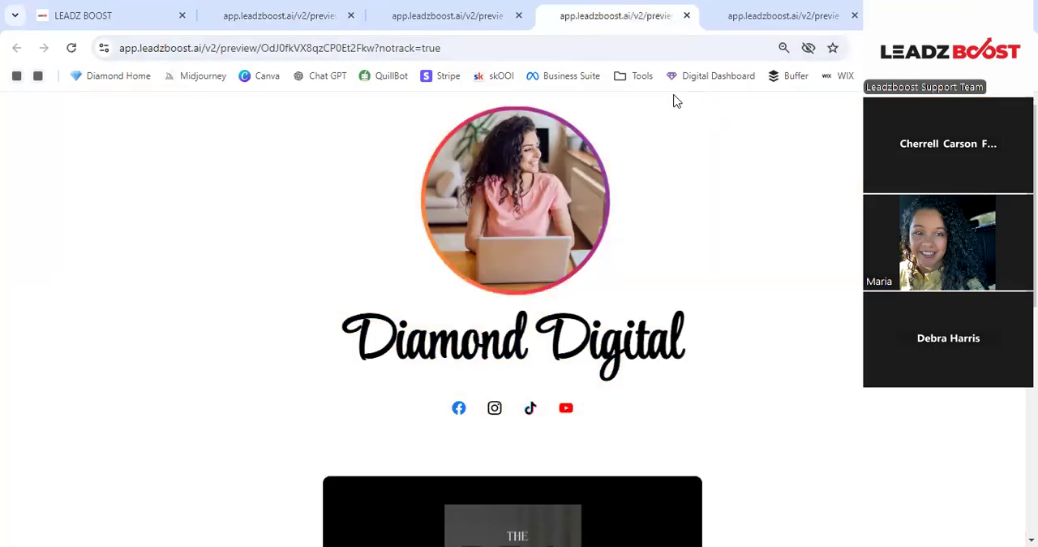
pyautogui.click(740, 6)
pyautogui.scroll(-3, 781, 227)
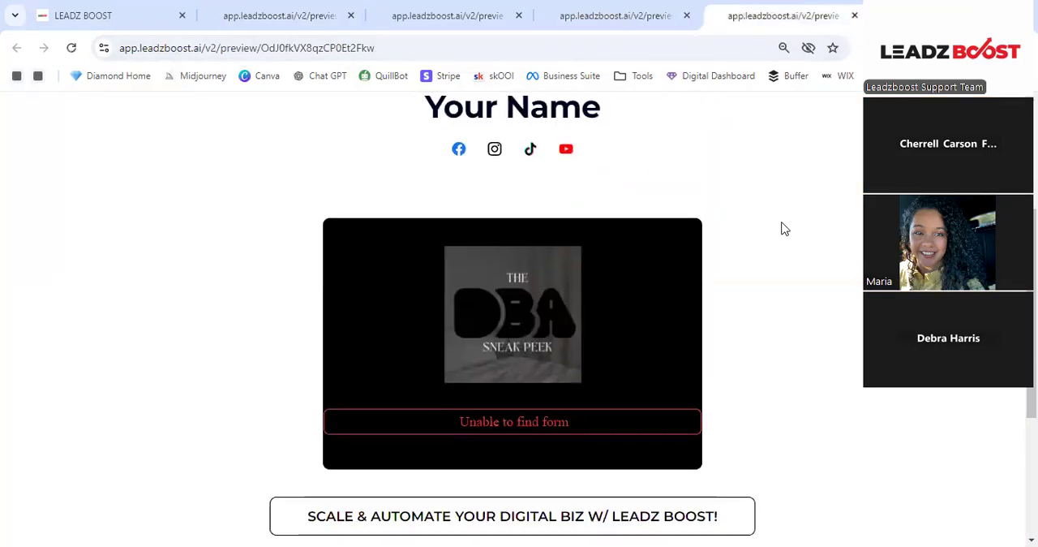
pyautogui.scroll(3, 781, 227)
pyautogui.click(357, 7)
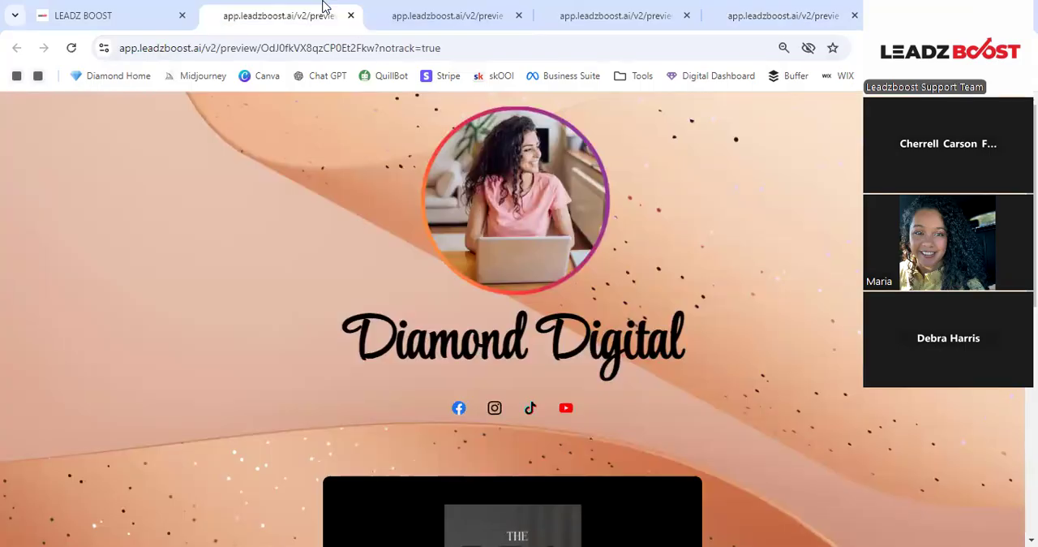
# - Return to the page builder and look over the page's header, social icons, DBA Sneak Peek section and link buttons
pyautogui.click(111, 8)
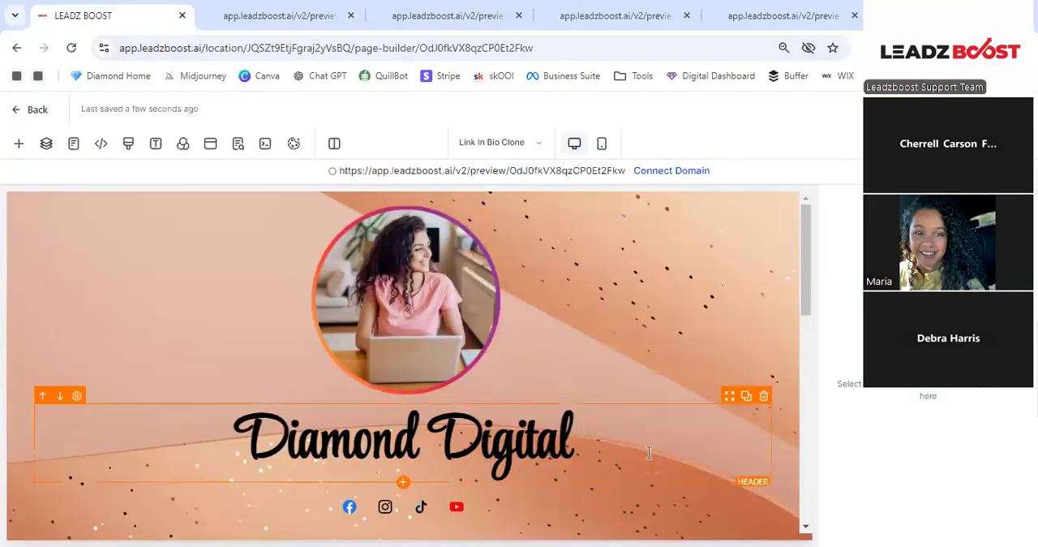
pyautogui.scroll(-1, 579, 393)
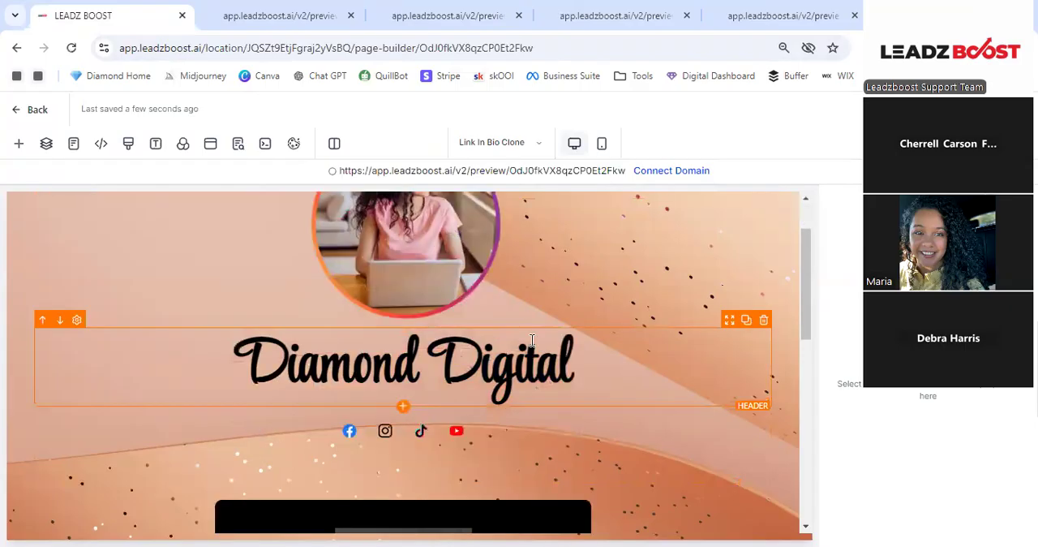
pyautogui.scroll(-1, 532, 338)
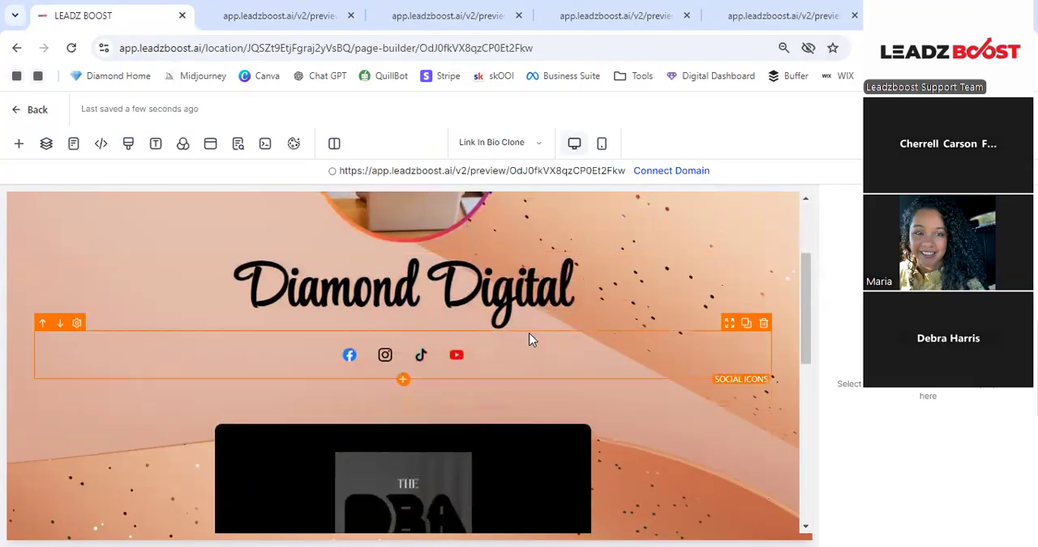
pyautogui.scroll(-1, 524, 330)
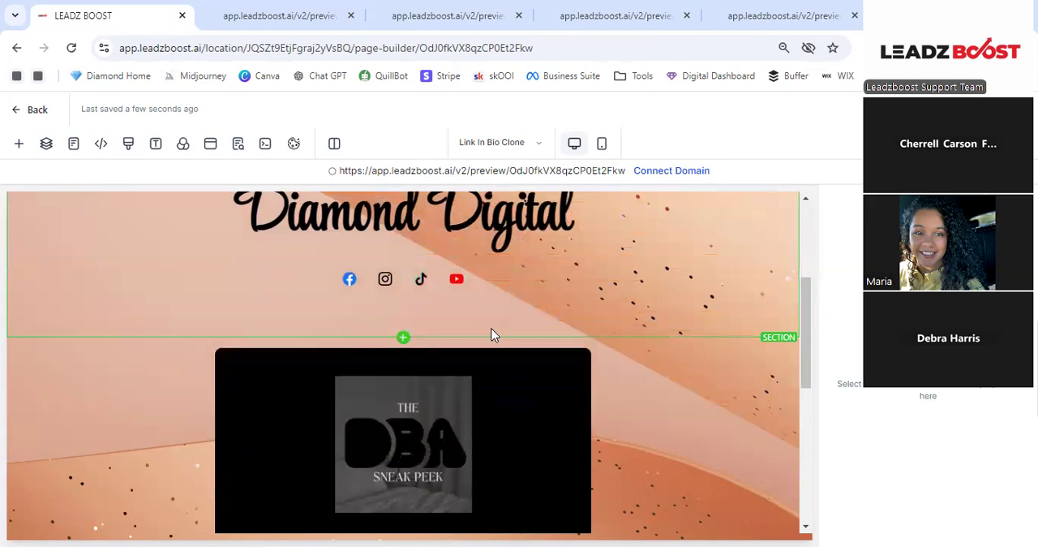
pyautogui.scroll(1, 498, 328)
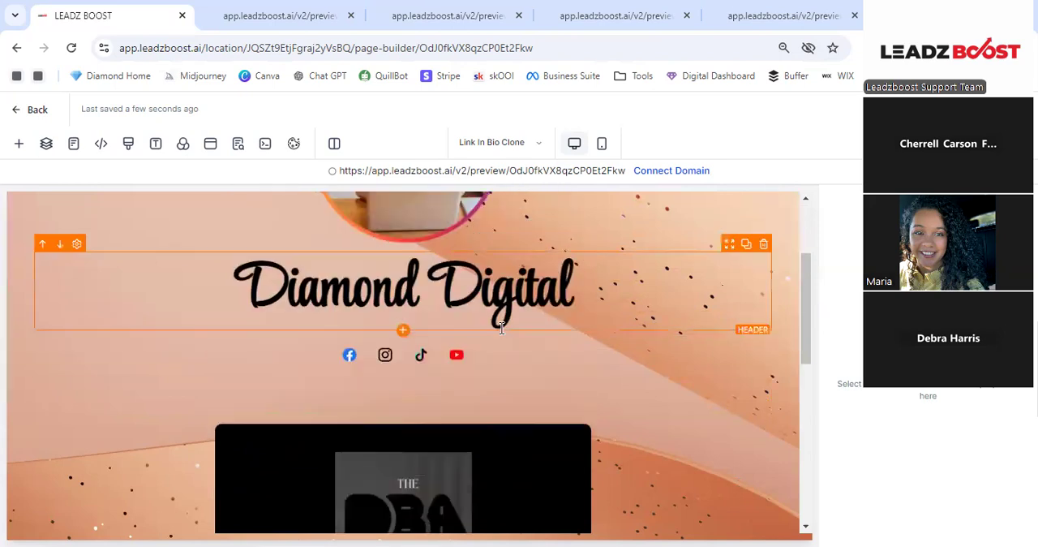
pyautogui.scroll(1, 447, 323)
pyautogui.scroll(1, 447, 323)
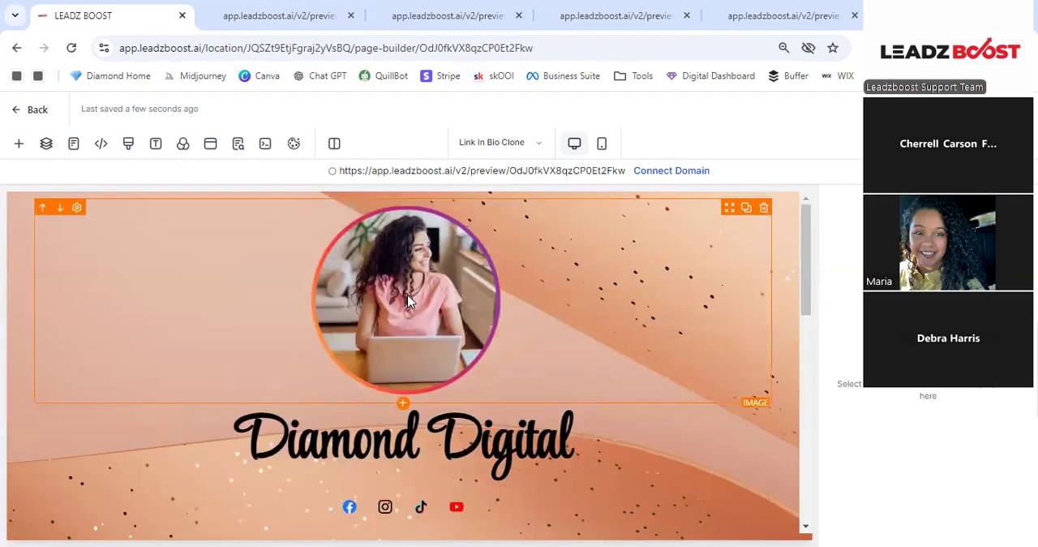
pyautogui.scroll(-3, 408, 300)
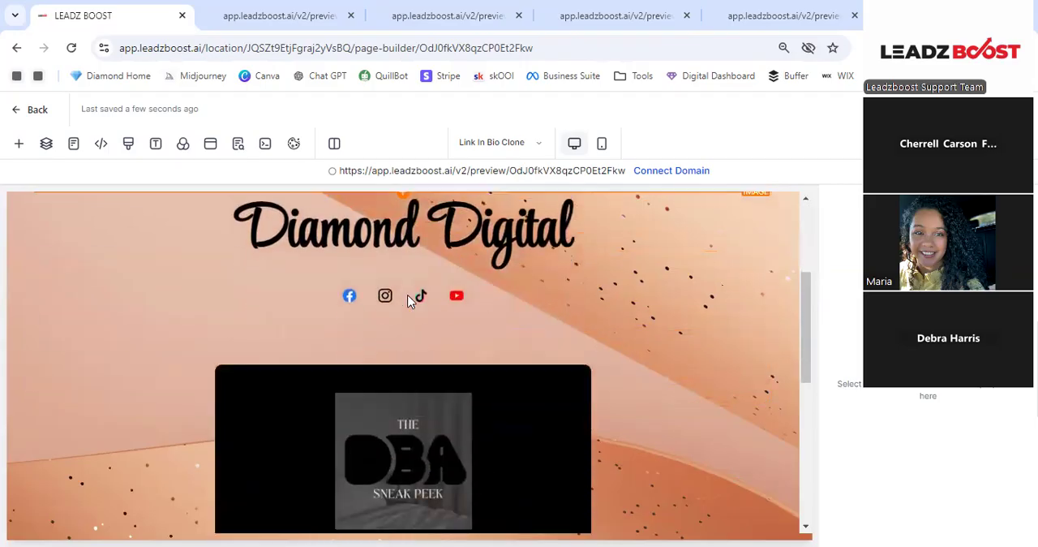
pyautogui.scroll(-1, 410, 300)
pyautogui.scroll(-3, 408, 301)
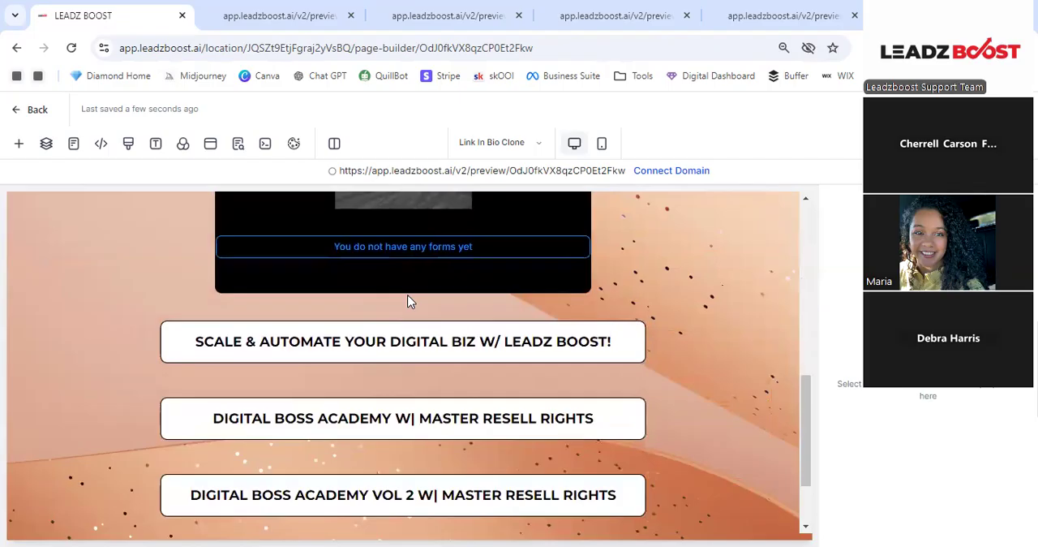
pyautogui.scroll(3, 408, 301)
pyautogui.scroll(-1, 408, 301)
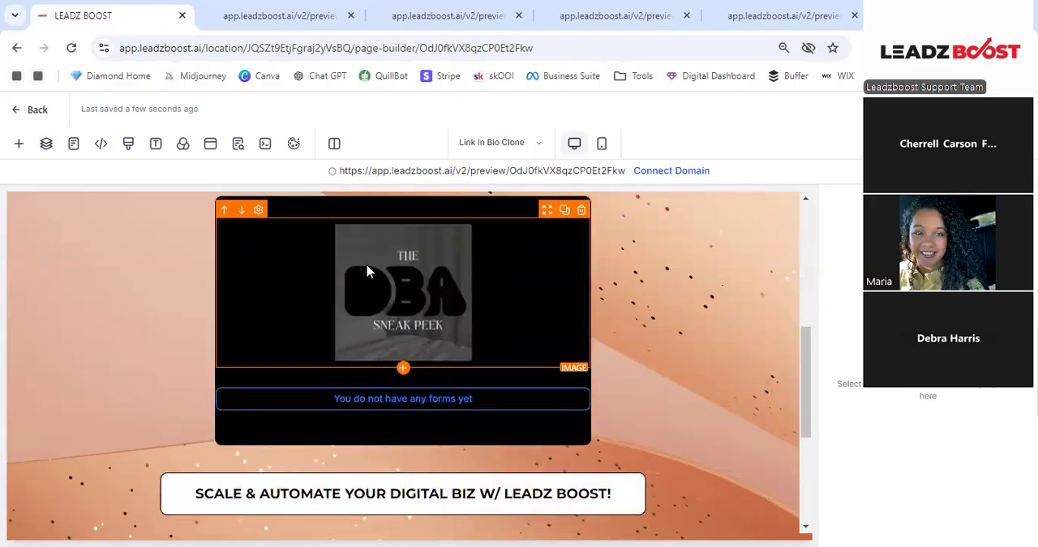
pyautogui.scroll(-1, 367, 268)
pyautogui.scroll(3, 368, 267)
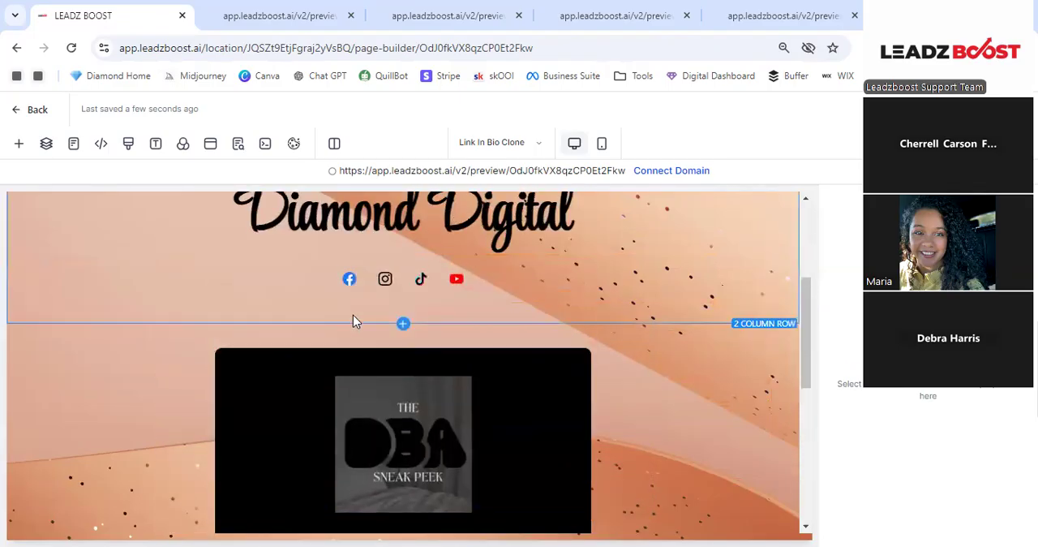
pyautogui.scroll(-2, 353, 315)
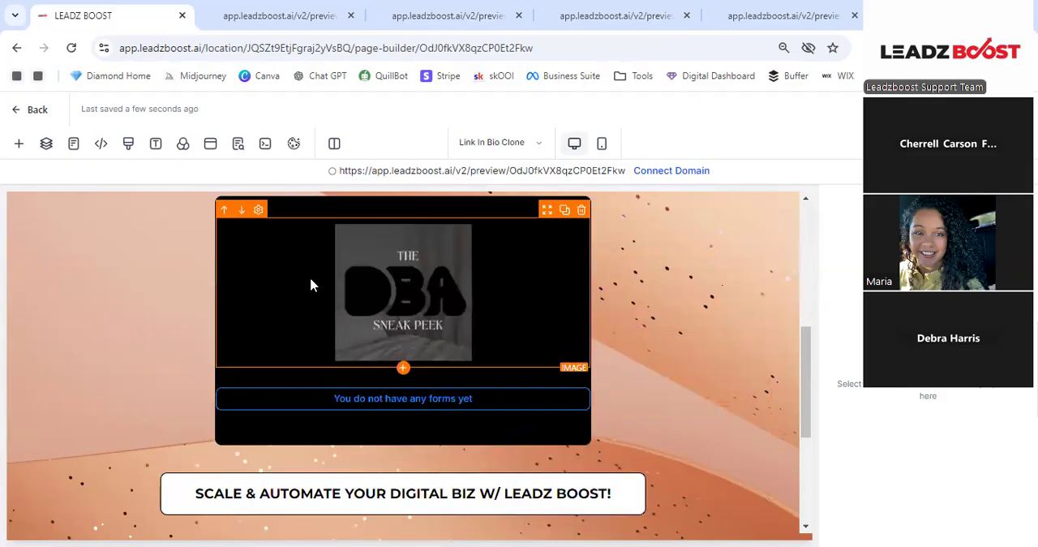
# - Select the DBA Sneak Peek image and look through its image settings
pyautogui.click(441, 316)
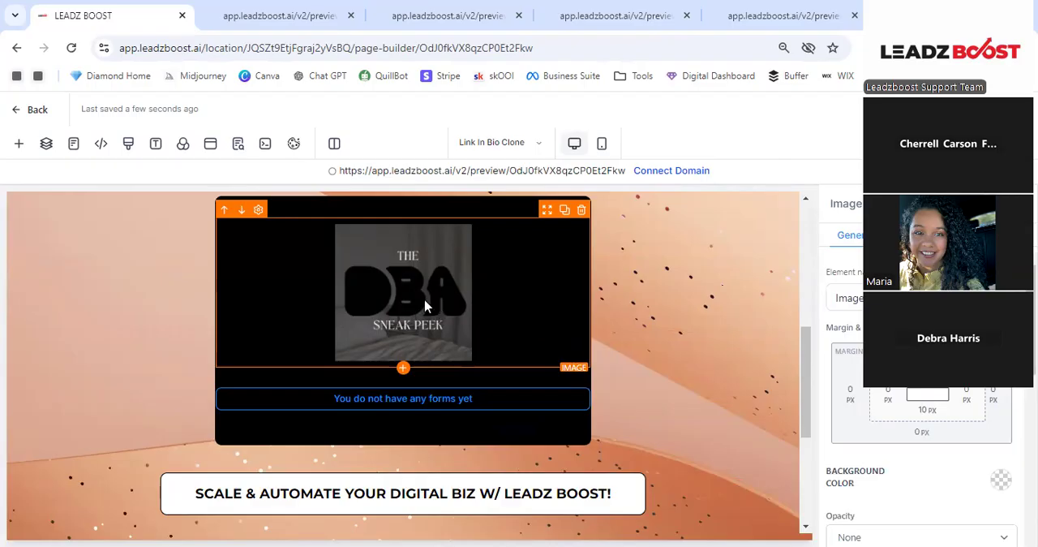
pyautogui.scroll(-2, 921, 406)
pyautogui.scroll(-2, 994, 389)
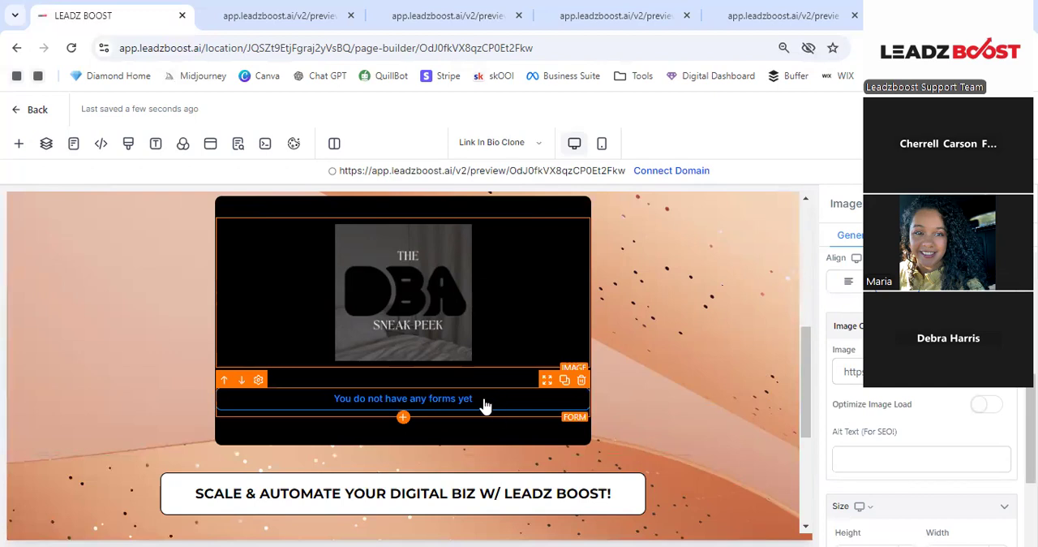
# - Assign the Freebie Optin form to the empty form element below the DBA Sneak Peek image and check it on the page
pyautogui.scroll(-1, 457, 415)
pyautogui.scroll(-3, 458, 414)
pyautogui.click(481, 329)
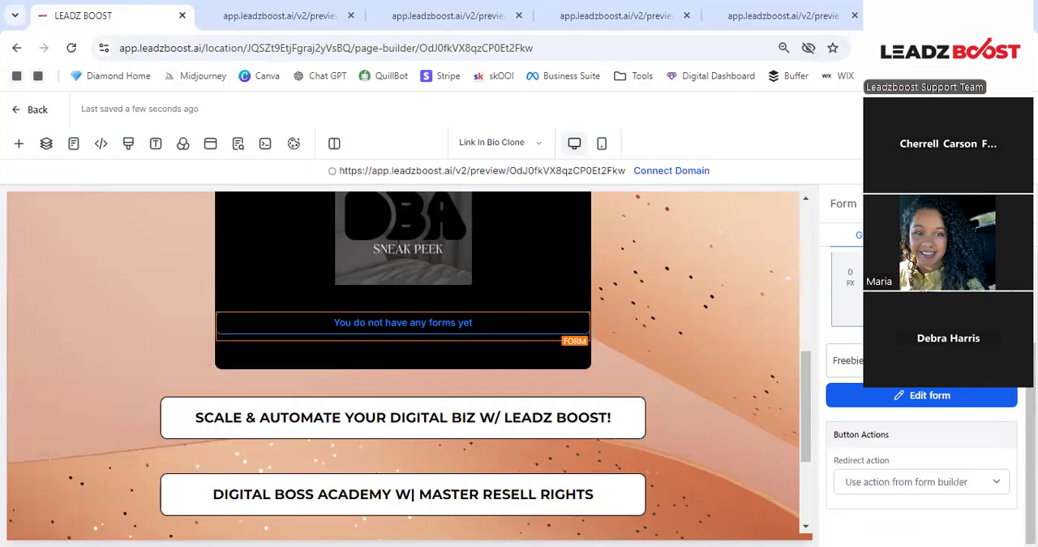
pyautogui.click(892, 360)
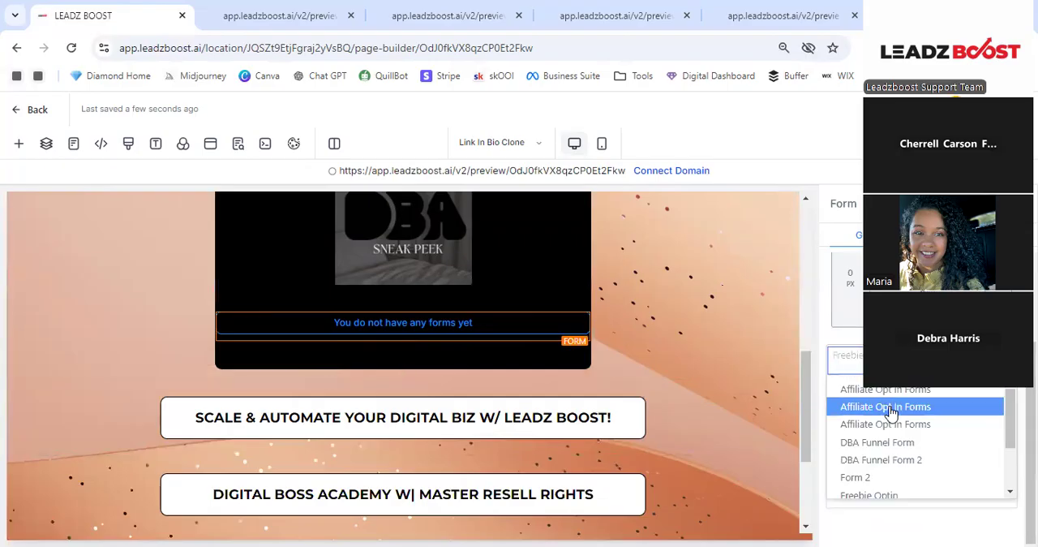
pyautogui.scroll(-3, 890, 422)
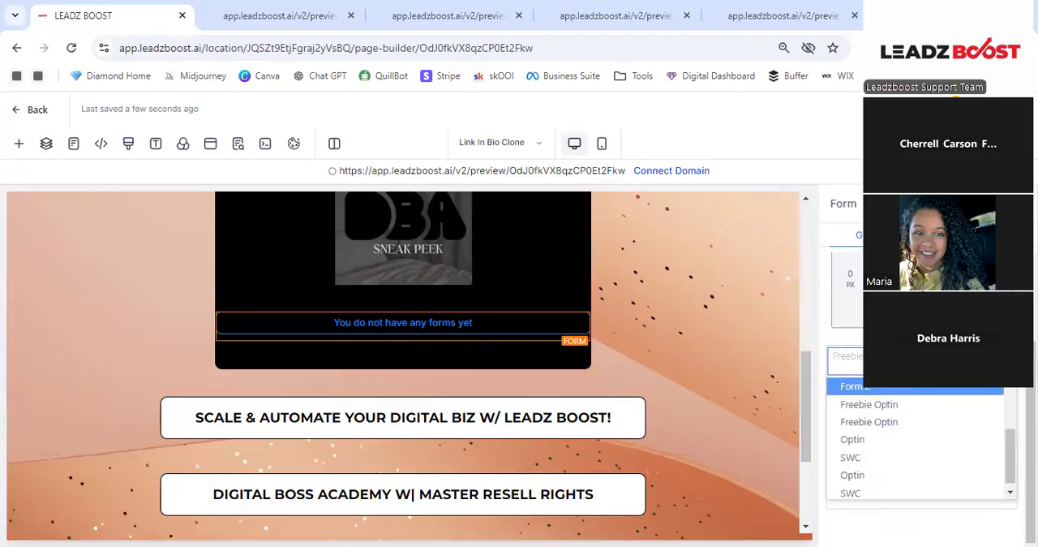
pyautogui.click(890, 398)
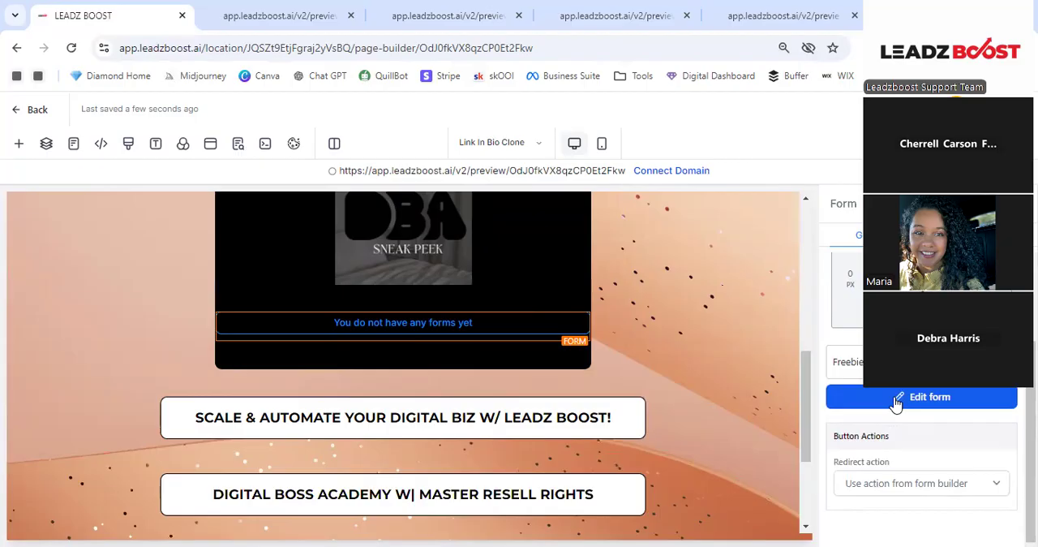
pyautogui.click(892, 362)
pyautogui.scroll(-1, 902, 419)
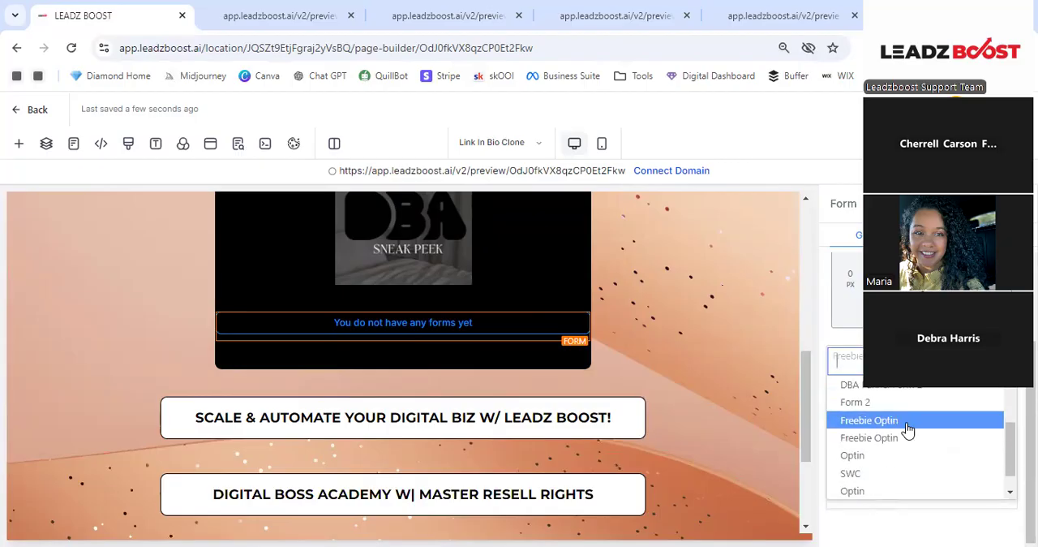
pyautogui.click(902, 420)
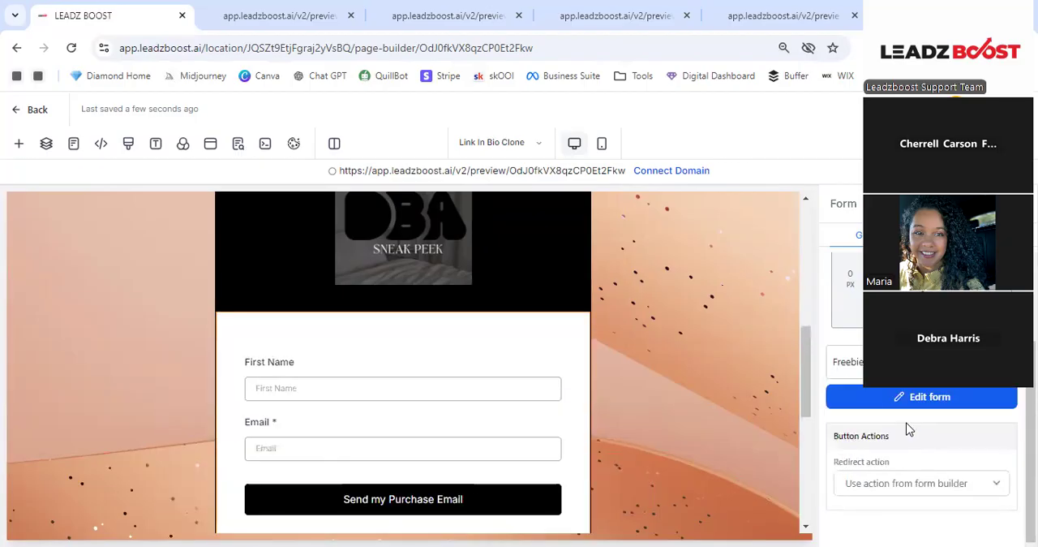
pyautogui.scroll(-2, 480, 373)
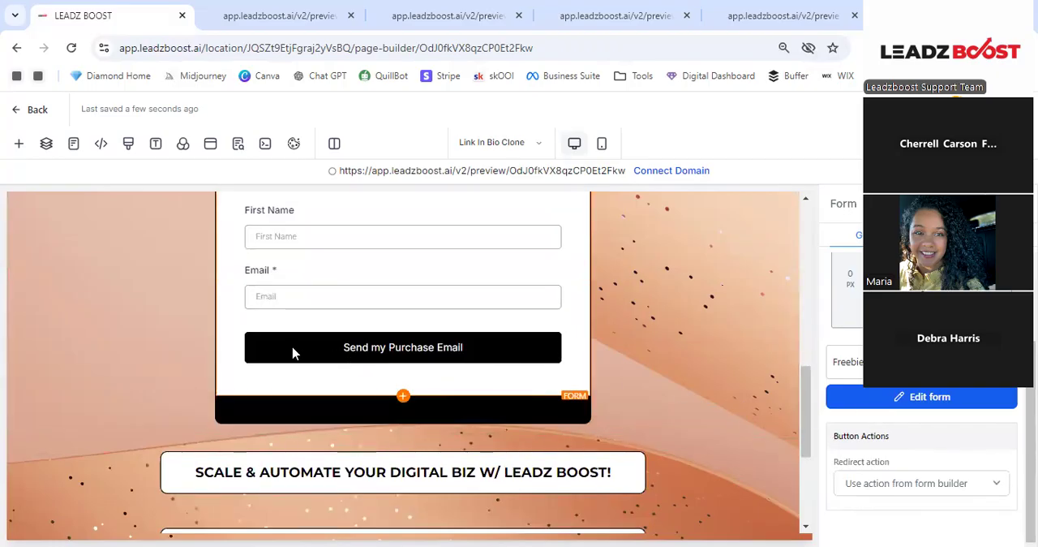
# - Open the Freebie Optin form for editing and change its submit button text to "Grab Your Freebie"
pyautogui.click(869, 398)
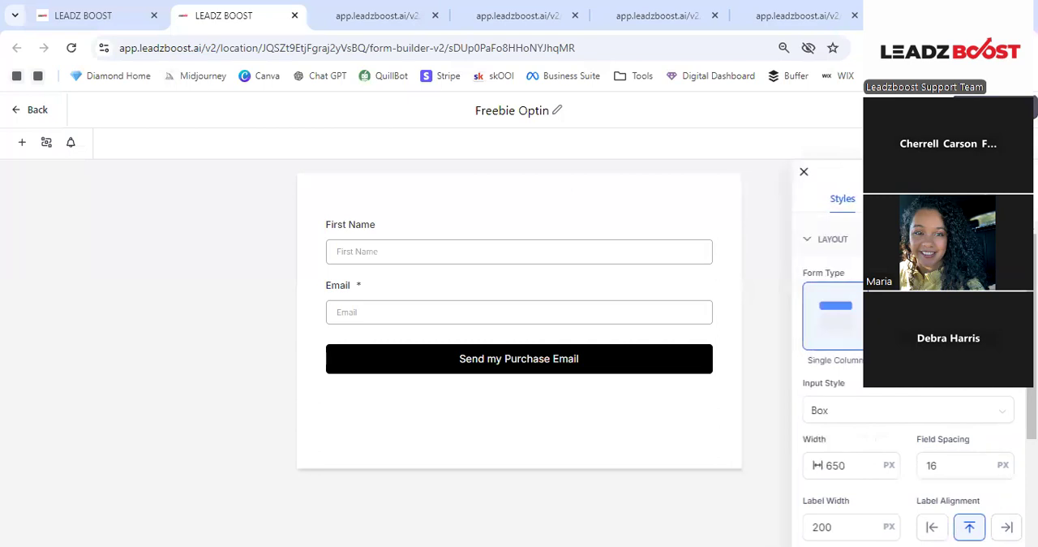
pyautogui.scroll(-2, 932, 341)
pyautogui.click(516, 366)
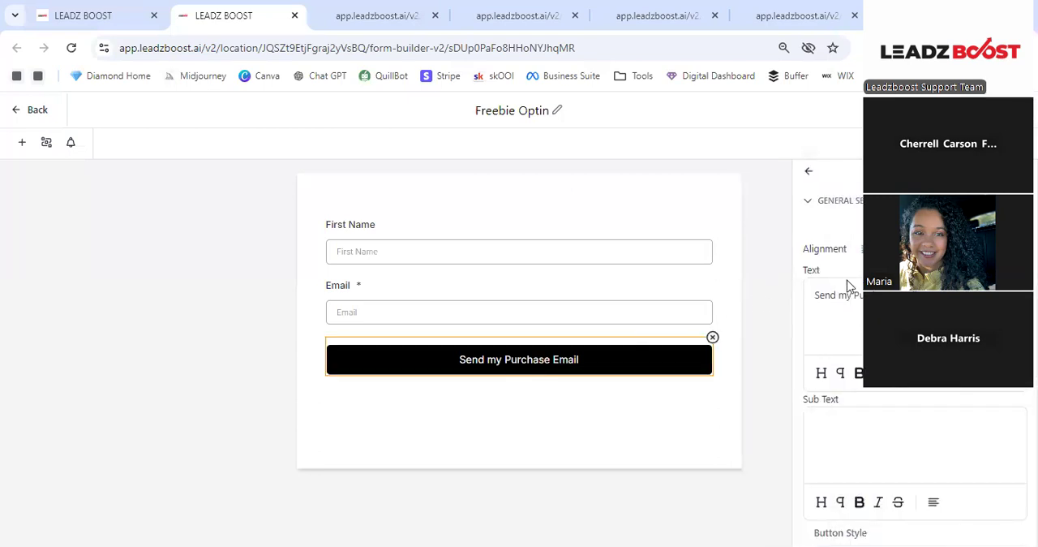
pyautogui.moveTo(920, 297); pyautogui.dragTo(796, 305)
pyautogui.write('Grab Y')
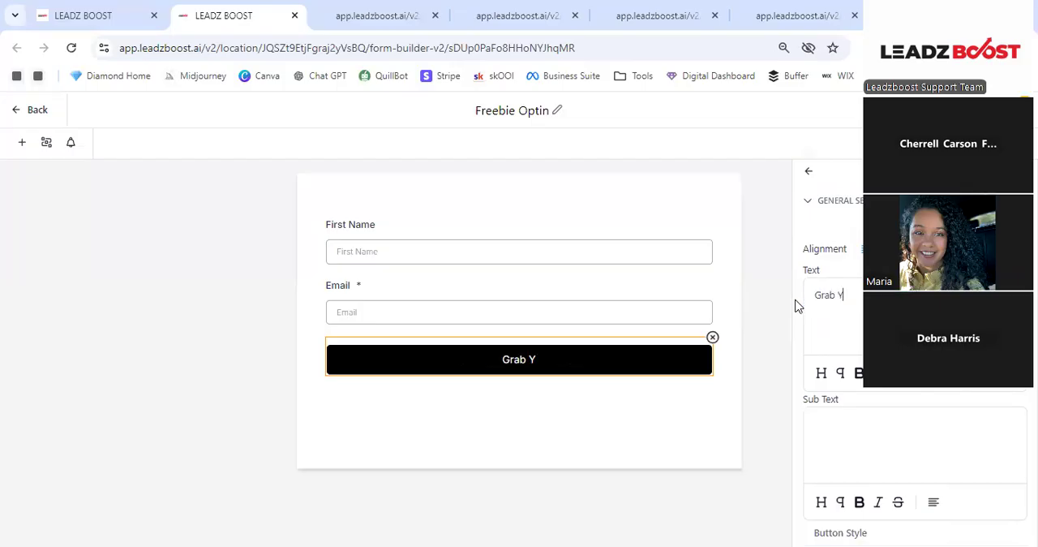
pyautogui.write('our Freebie')
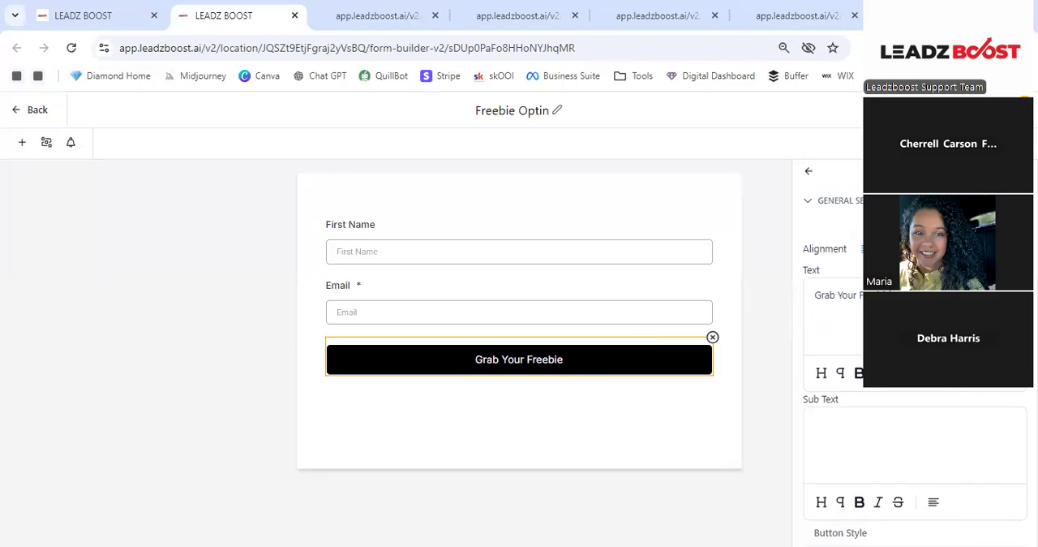
# - Set the submit button's background to the light orange #E4B576FF and look at its padding and shadow settings
pyautogui.scroll(-2, 909, 382)
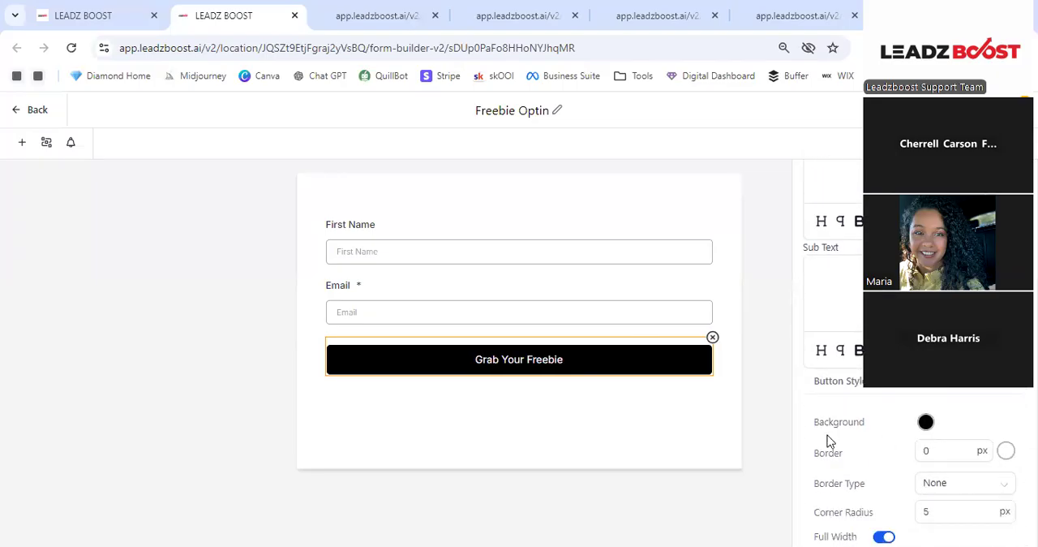
pyautogui.click(927, 427)
pyautogui.moveTo(945, 328); pyautogui.dragTo(929, 240)
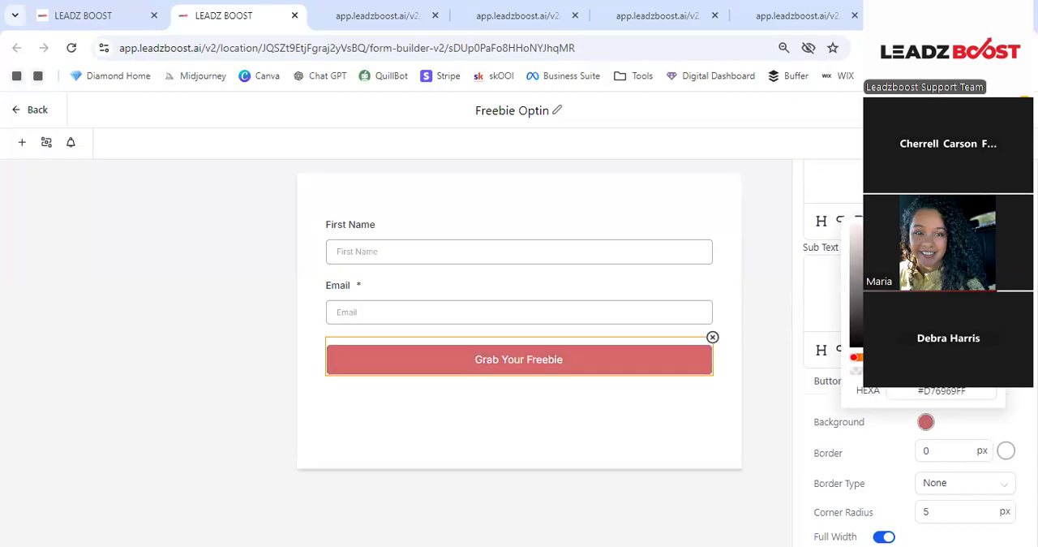
pyautogui.moveTo(952, 357); pyautogui.dragTo(868, 359)
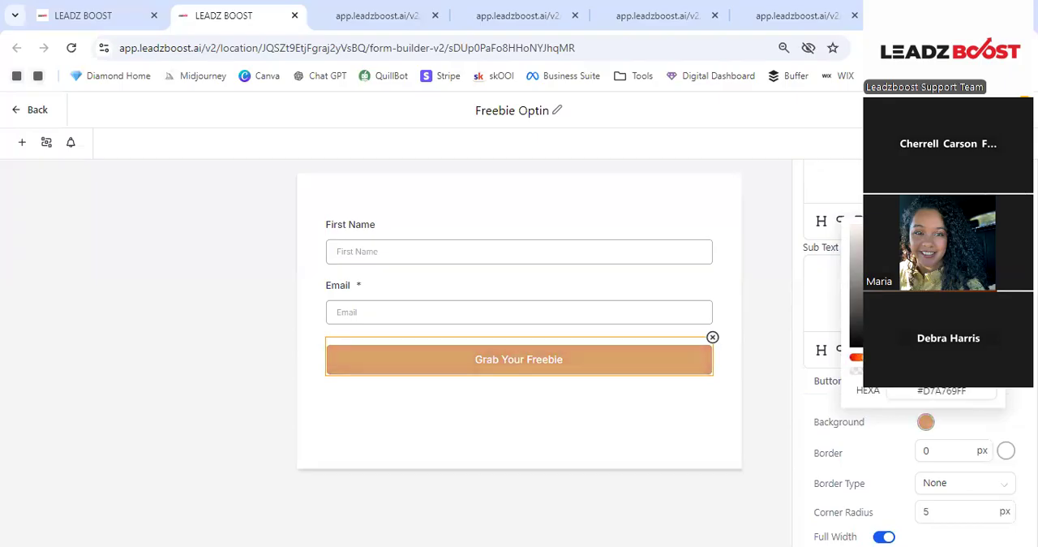
pyautogui.moveTo(929, 258); pyautogui.dragTo(920, 237)
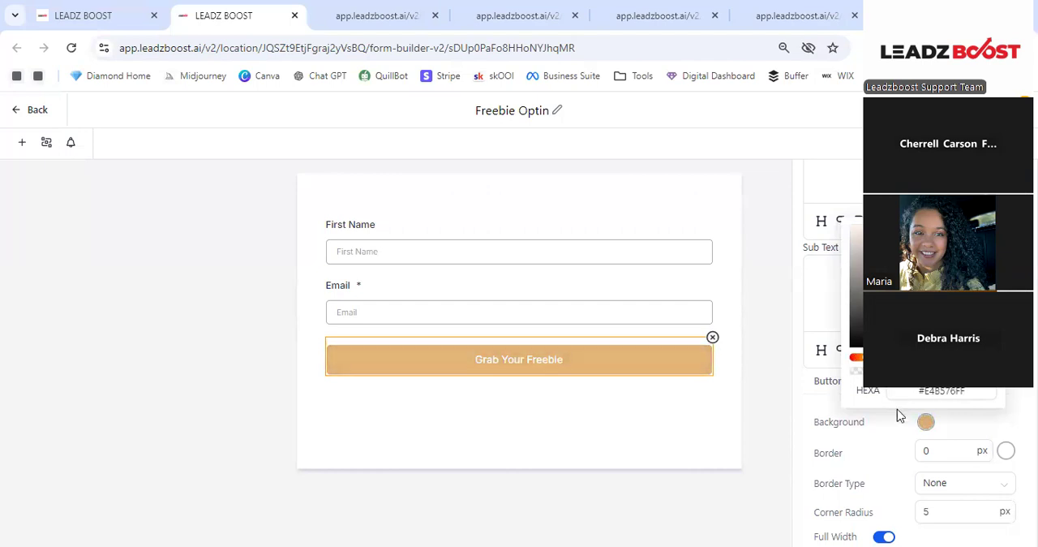
pyautogui.click(1015, 383)
pyautogui.scroll(-1, 907, 377)
pyautogui.scroll(-5, 906, 378)
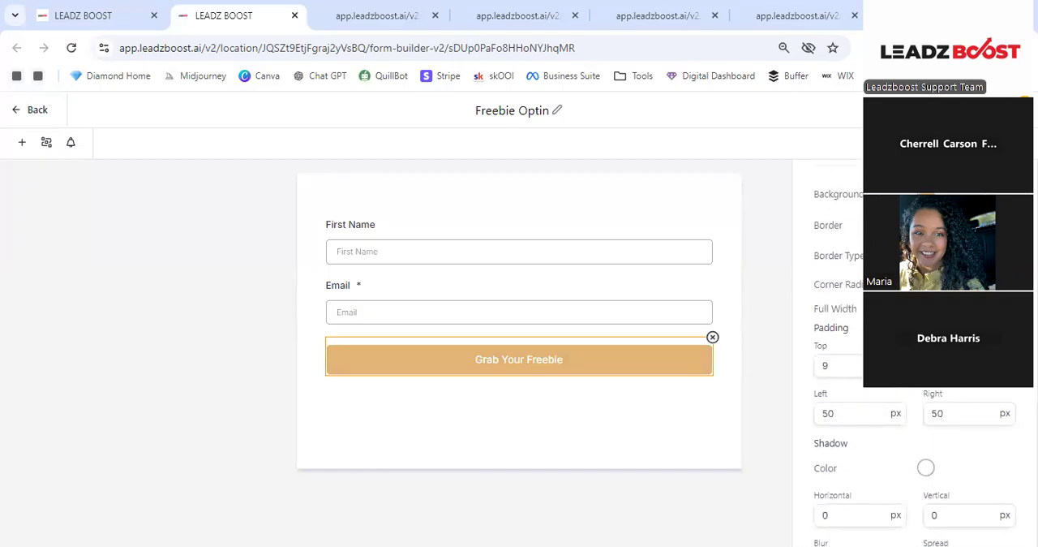
# - Set the "Grab Your Freebie" button's text color to black (#000000FF), then save and close the Freebie Optin form
pyautogui.scroll(-2, 884, 324)
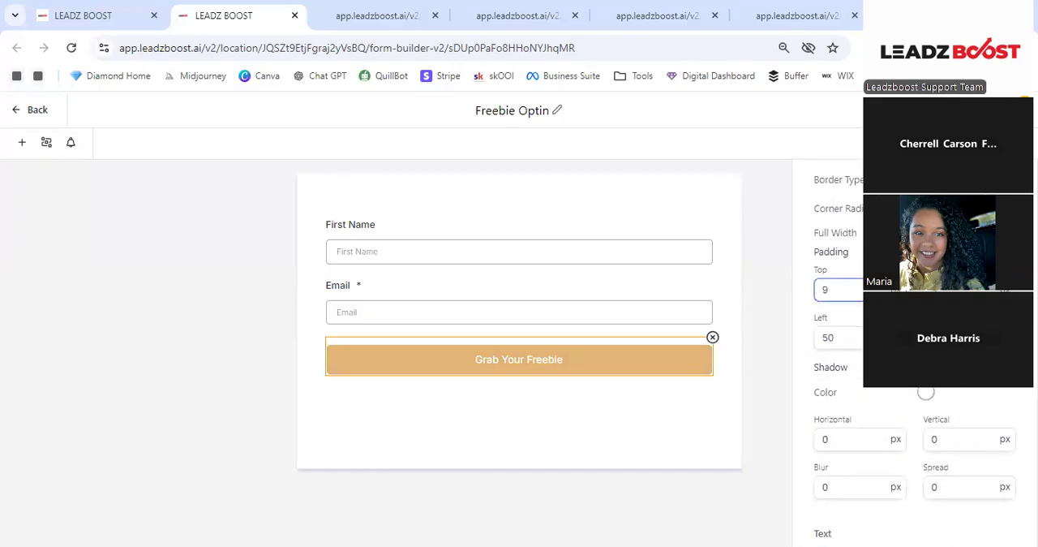
pyautogui.scroll(-2, 884, 324)
pyautogui.scroll(-2, 862, 398)
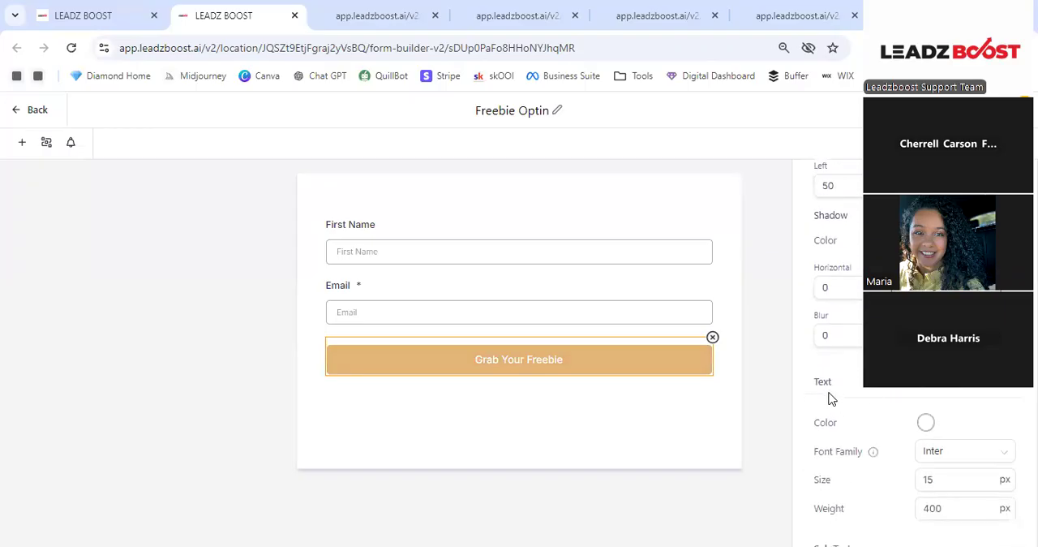
pyautogui.click(926, 423)
pyautogui.click(850, 347)
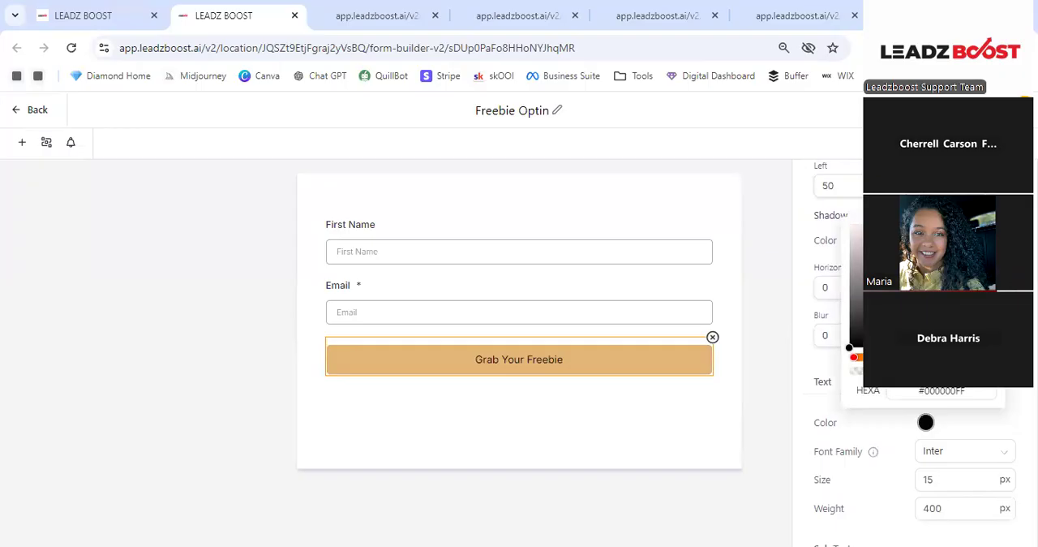
pyautogui.click(1005, 109)
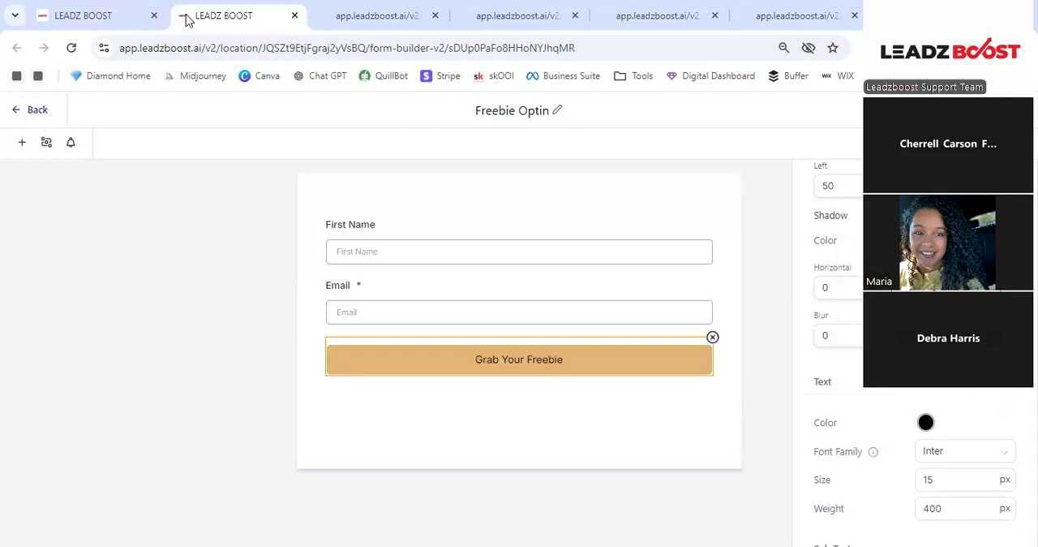
pyautogui.click(295, 16)
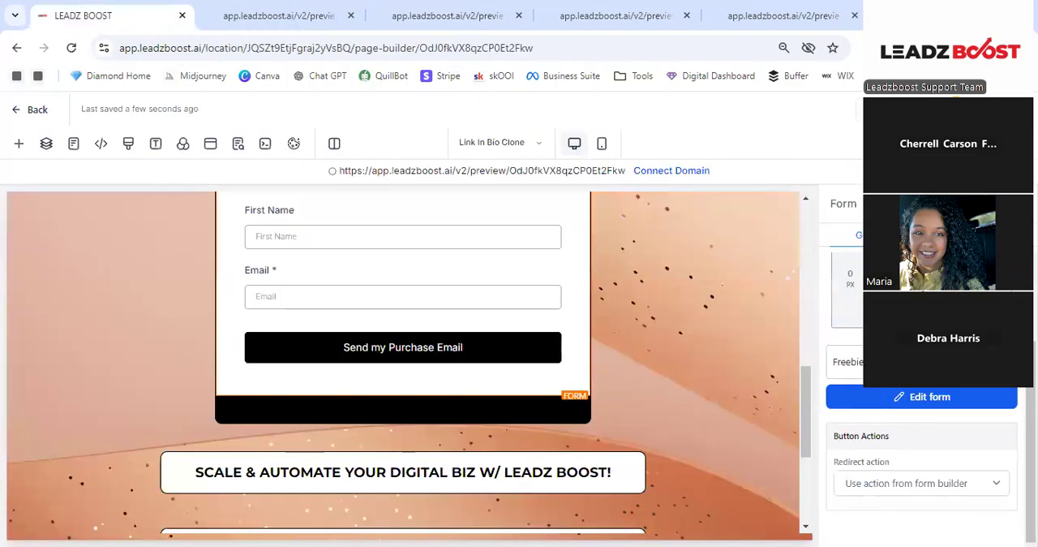
# - Preview the link in bio page twice, check the form area below the DBA Sneak Peek image, and return to the page editor
pyautogui.click(921, 110)
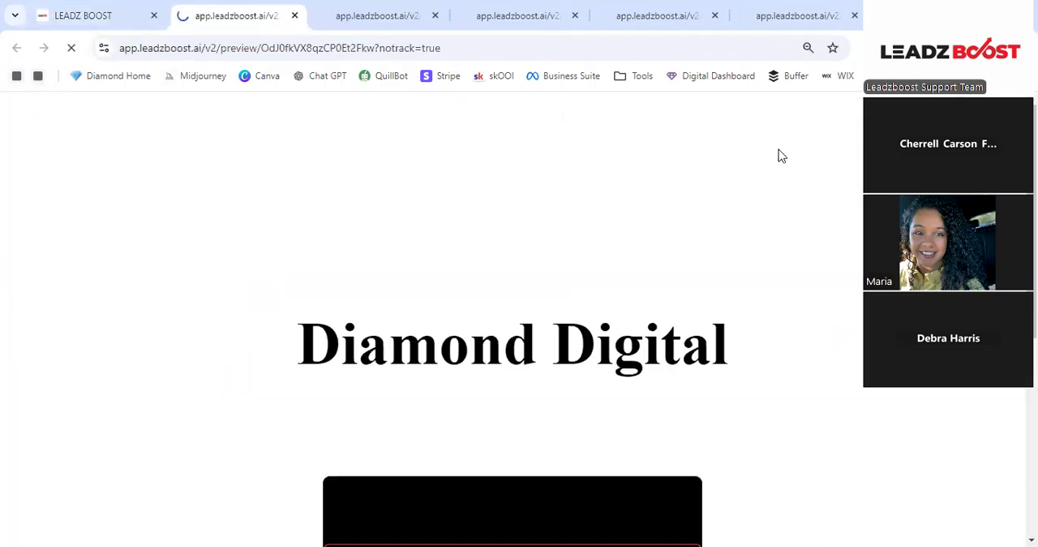
pyautogui.scroll(-5, 637, 258)
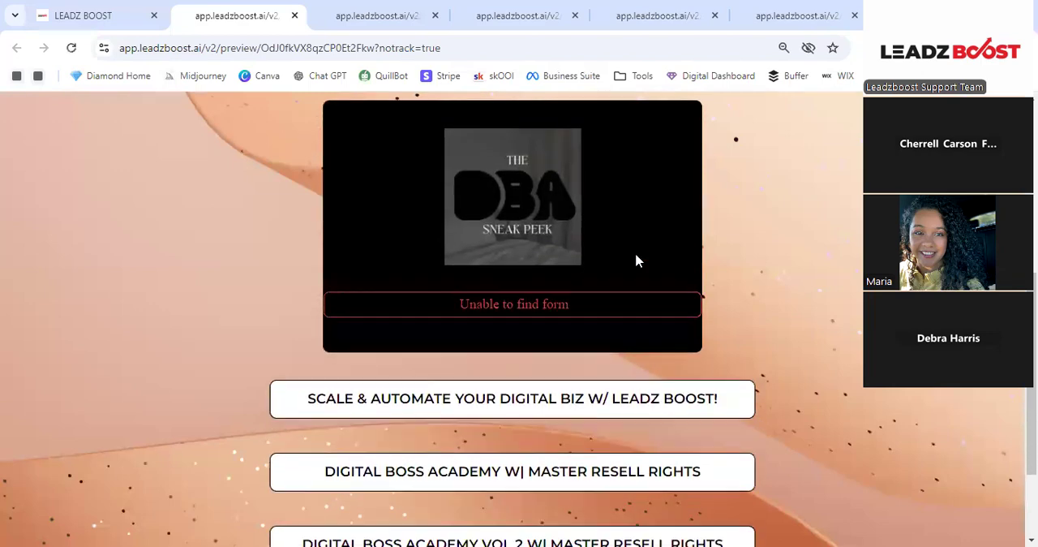
pyautogui.click(101, 16)
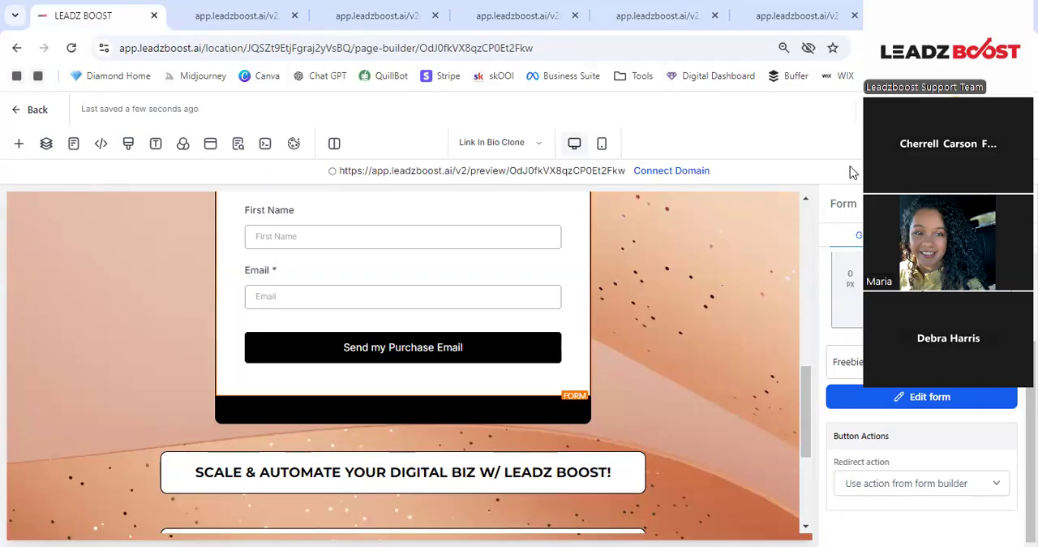
pyautogui.click(916, 109)
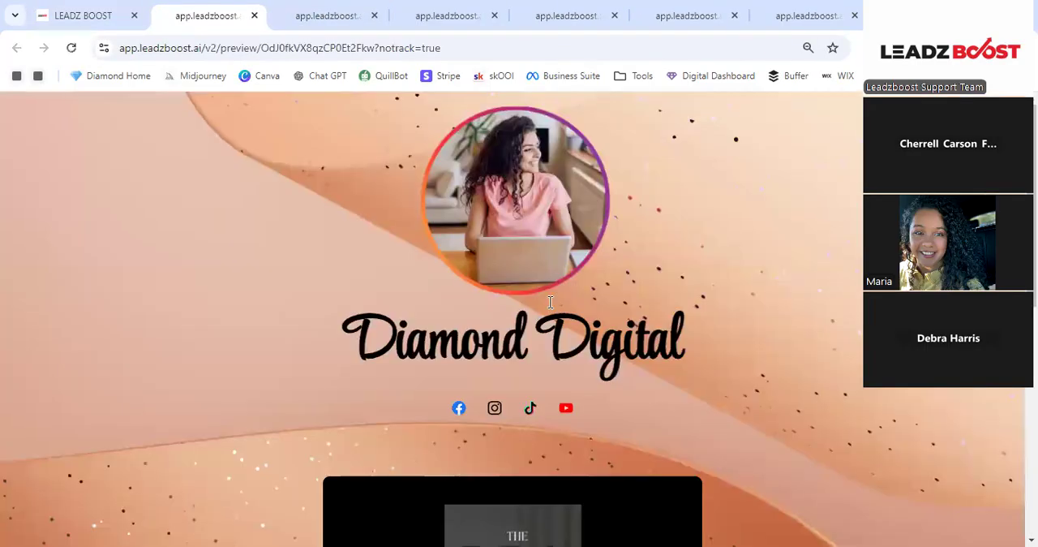
pyautogui.scroll(-5, 520, 308)
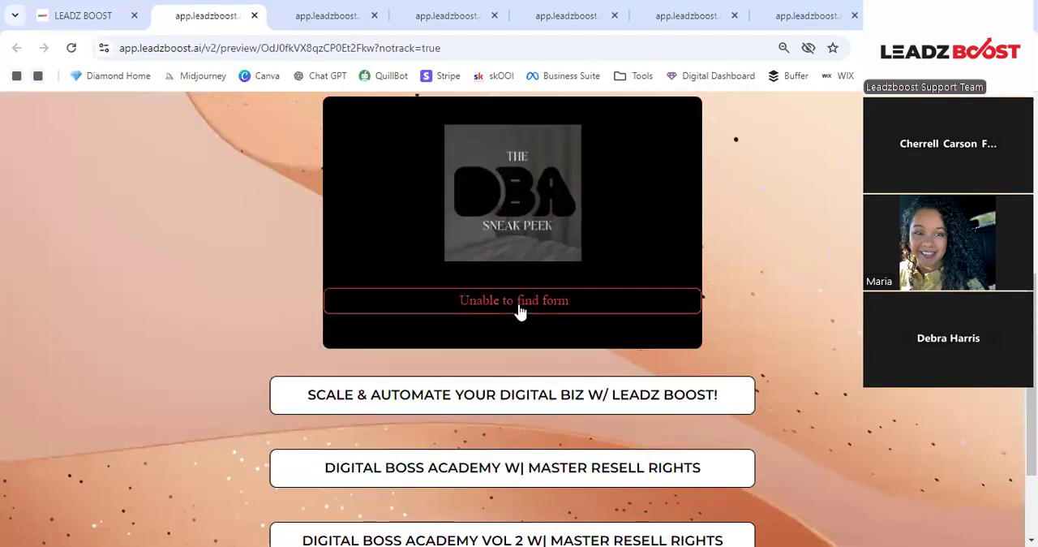
pyautogui.hotkey('ctrl', 'shift', 'Tab')
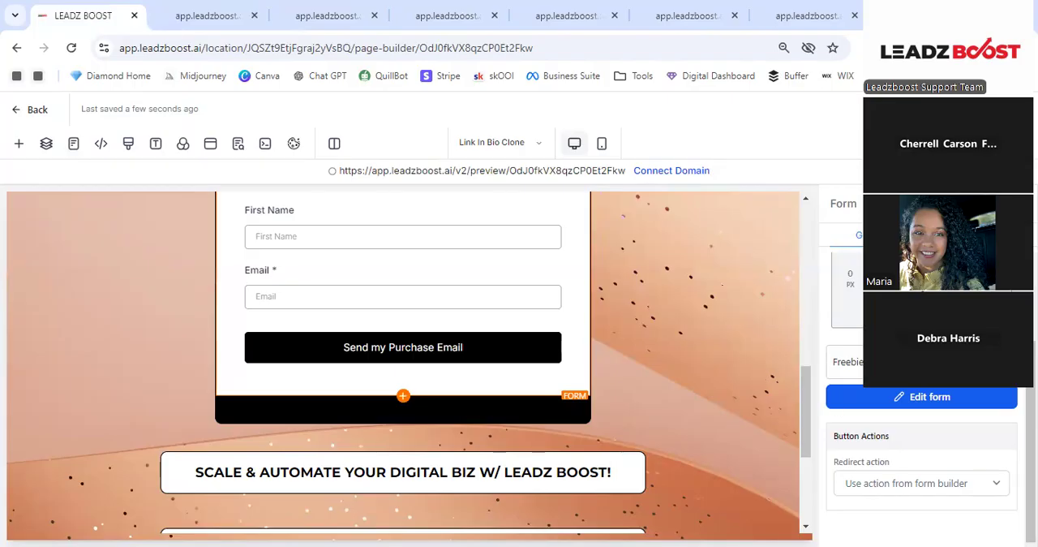
# - Select the Digital Boss Academy Vol 2 button and look through its font, icon, alignment, color, padding and link settings
pyautogui.scroll(-2, 403, 365)
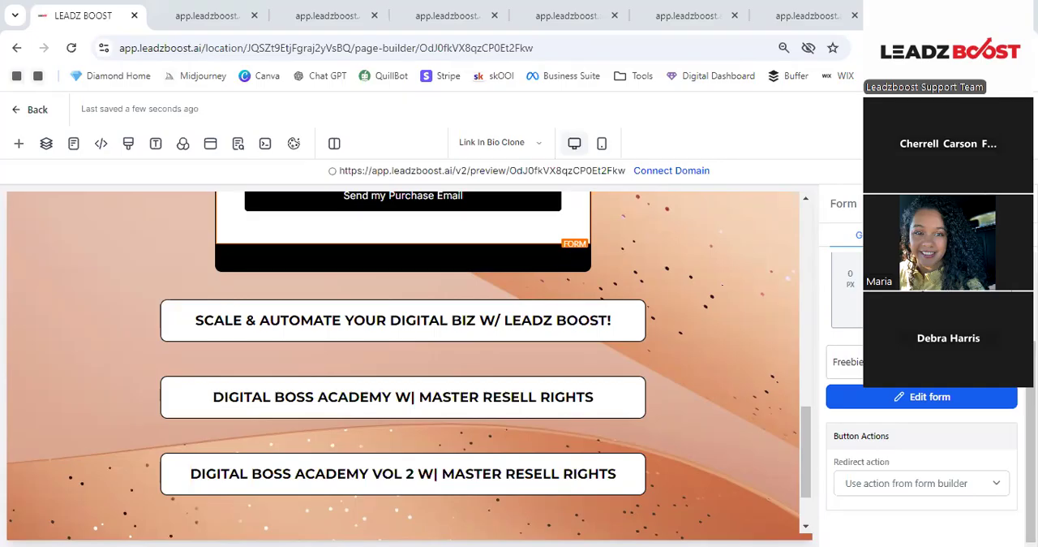
pyautogui.scroll(-1, 637, 271)
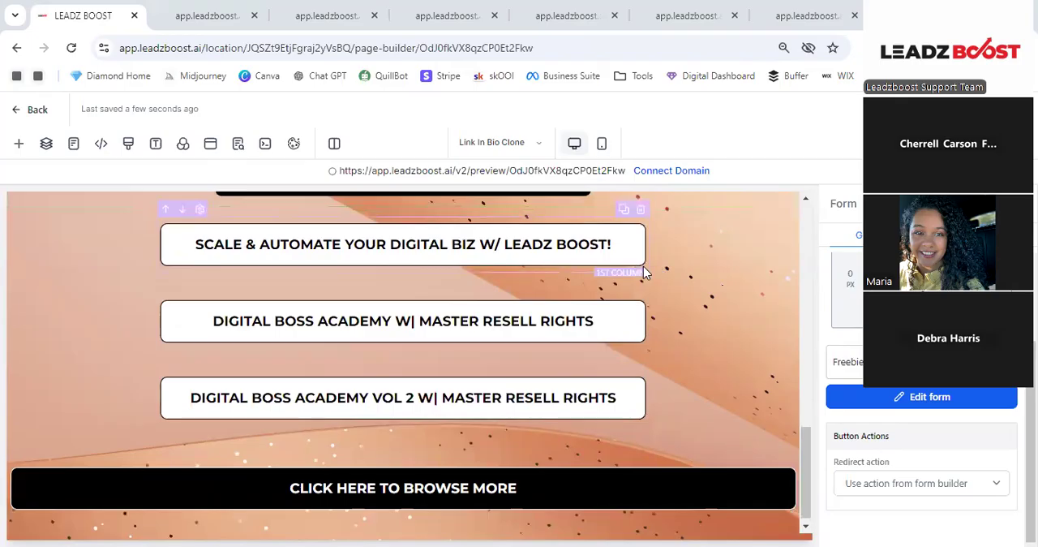
pyautogui.click(603, 262)
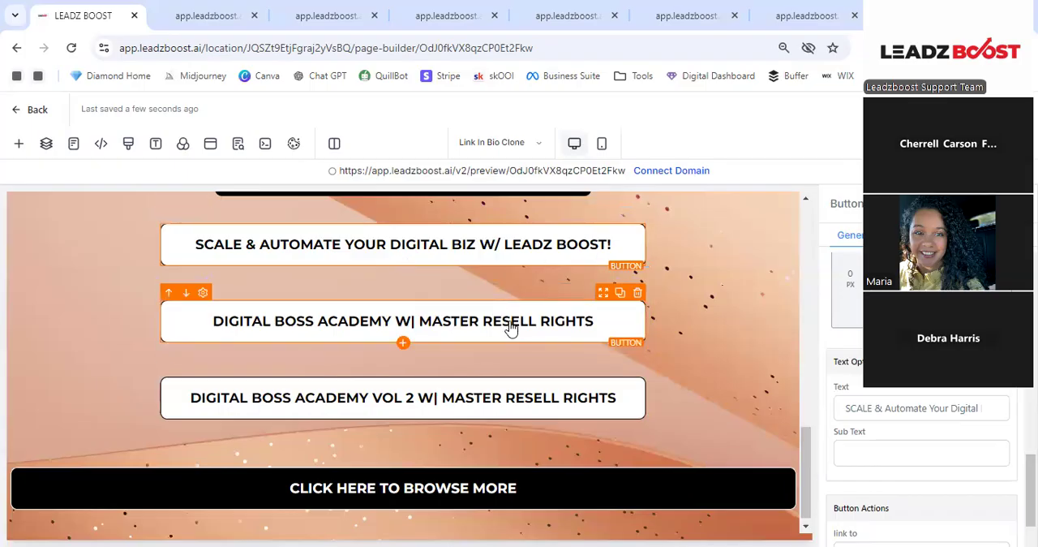
pyautogui.click(530, 403)
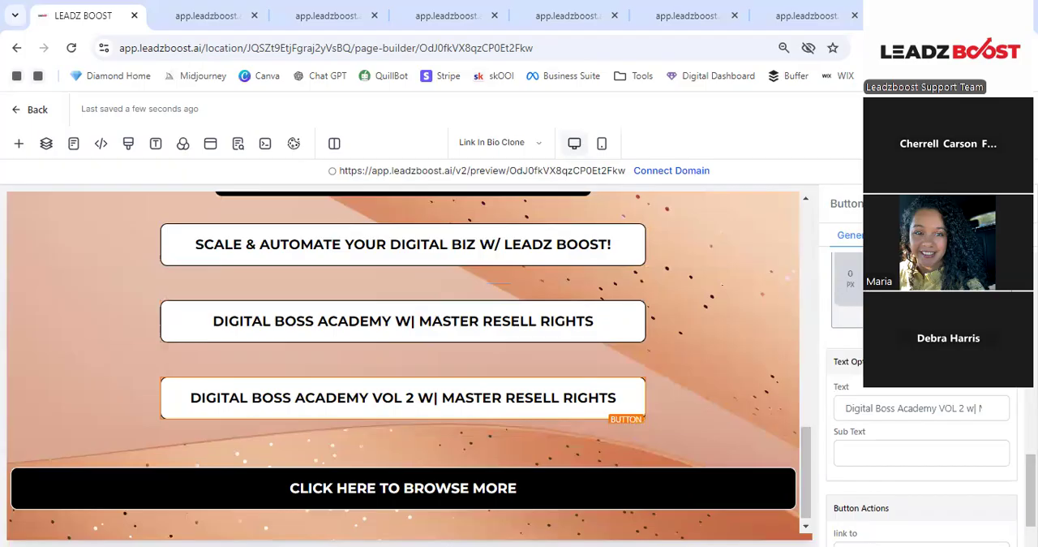
pyautogui.scroll(-5, 921, 405)
pyautogui.scroll(3, 922, 389)
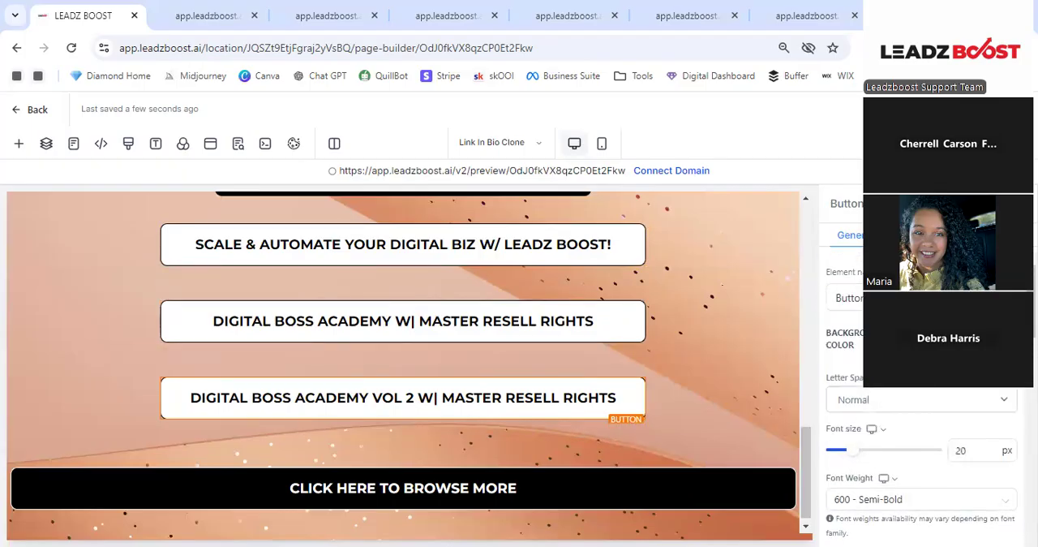
pyautogui.scroll(-3, 921, 405)
pyautogui.scroll(1, 921, 406)
pyautogui.scroll(1, 921, 405)
pyautogui.scroll(-4, 922, 389)
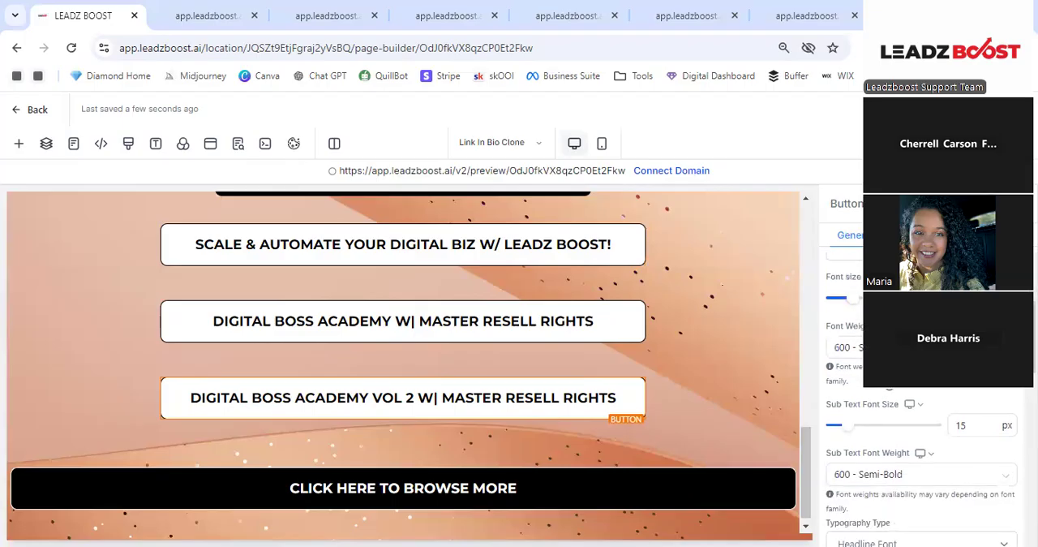
pyautogui.scroll(-4, 921, 390)
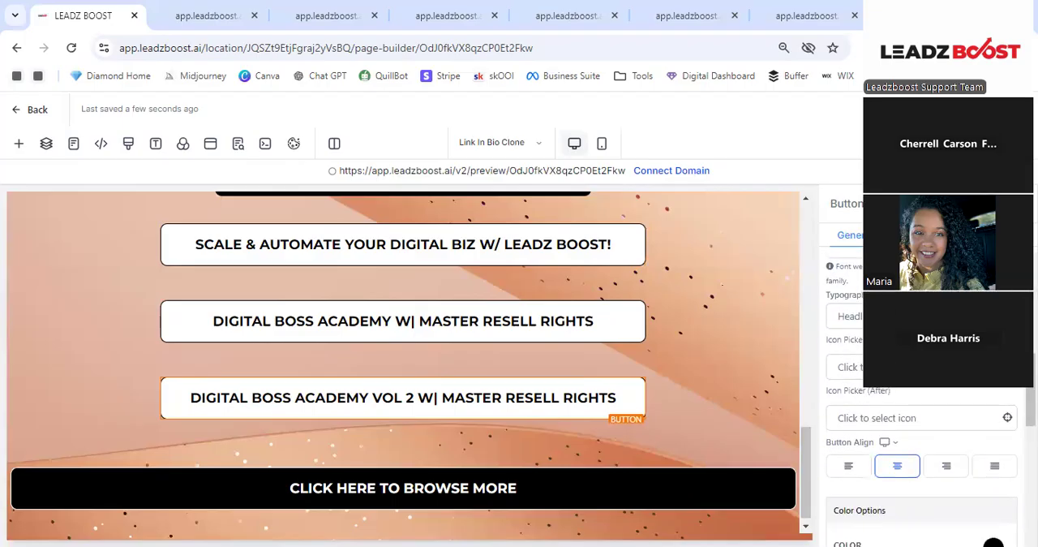
pyautogui.scroll(-4, 956, 394)
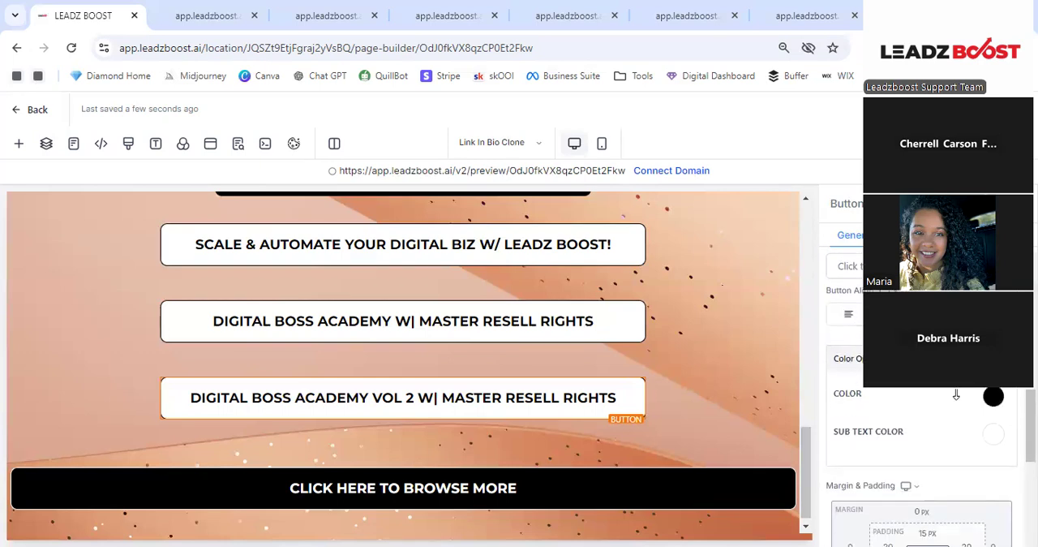
pyautogui.scroll(-12, 956, 394)
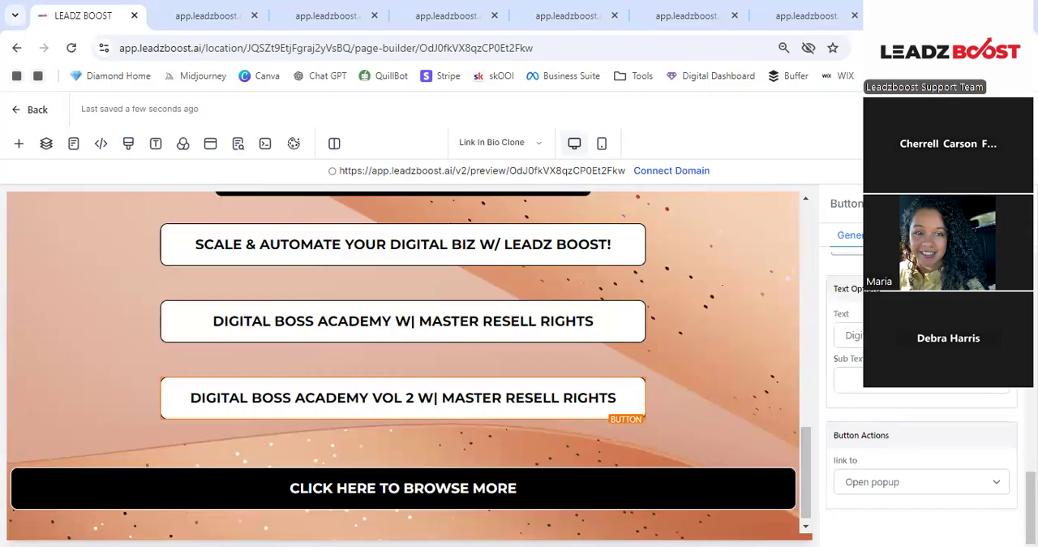
# - Change the Digital Boss Academy Vol 2 button's text to "1 0n 1 Coaching Services"
pyautogui.click(922, 335)
pyautogui.hotkey('ctrl', 'a')
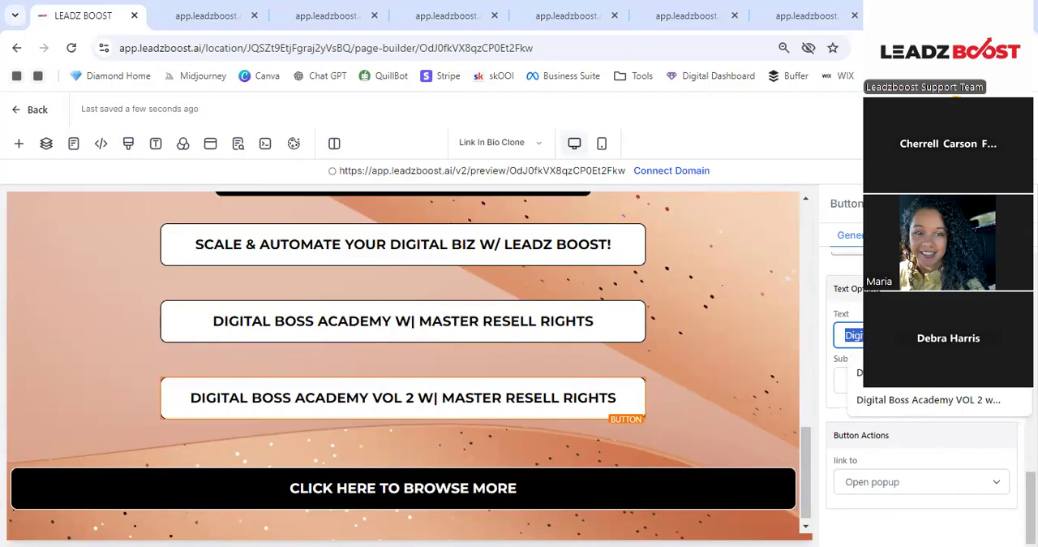
pyautogui.write('1')
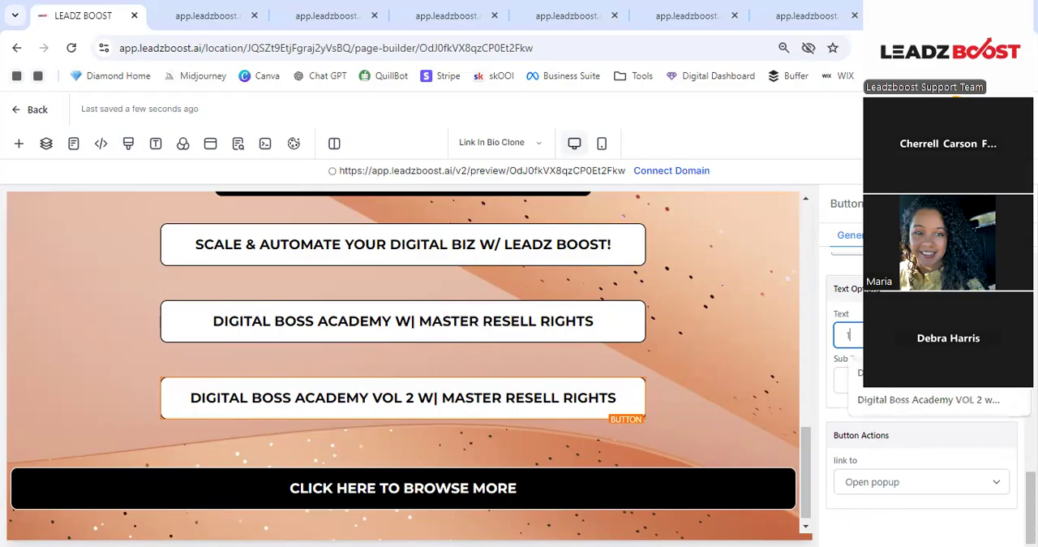
pyautogui.write(' 0N 1 CO')
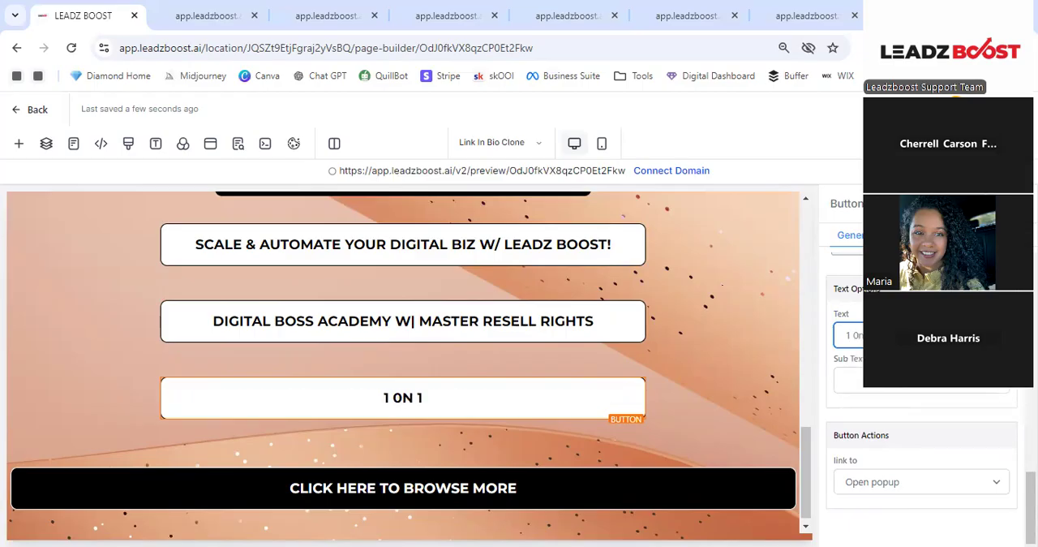
pyautogui.write('HING')
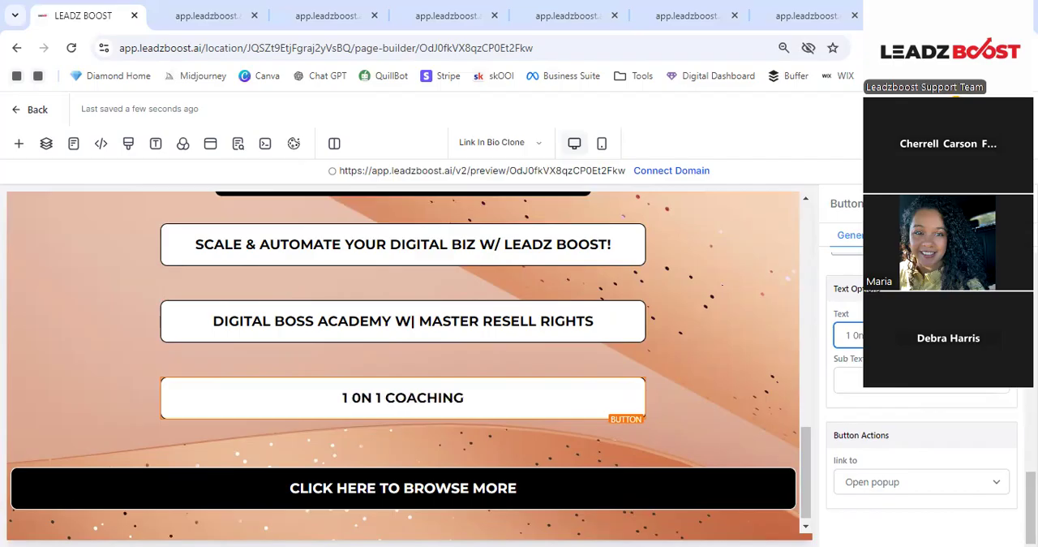
pyautogui.write(' SERVICES')
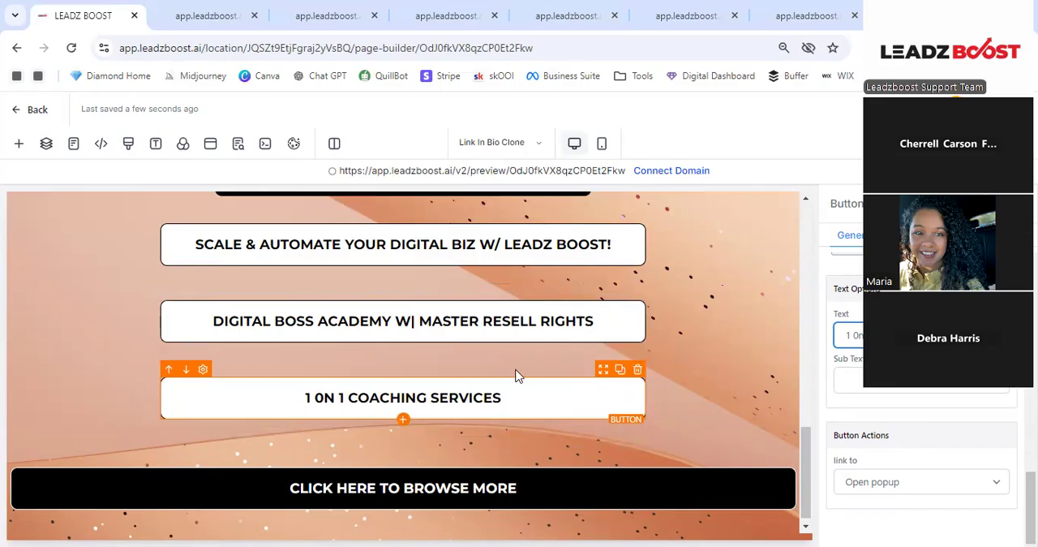
# - Add the sub text "Join Now" to the coaching services button
pyautogui.click(857, 370)
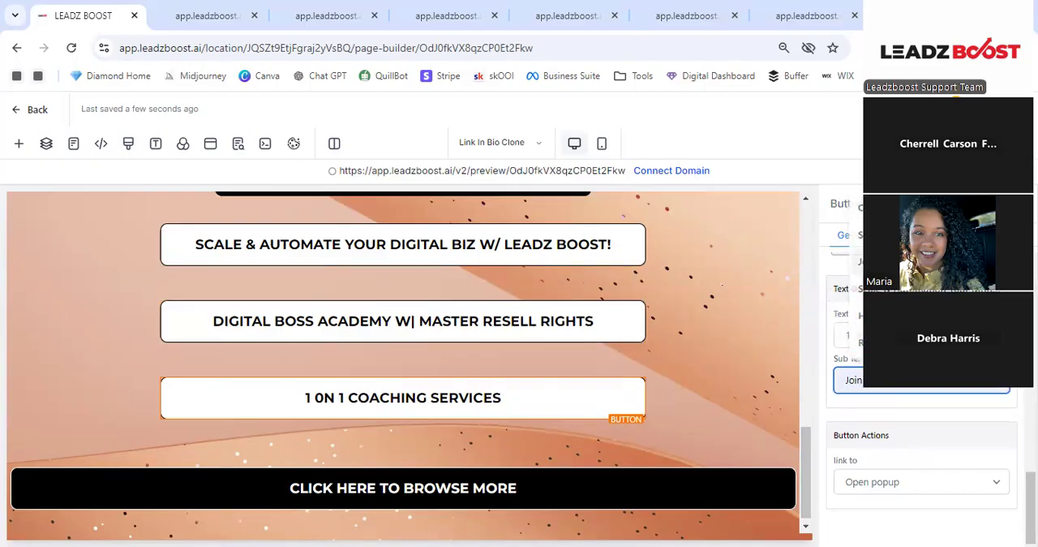
pyautogui.click(860, 261)
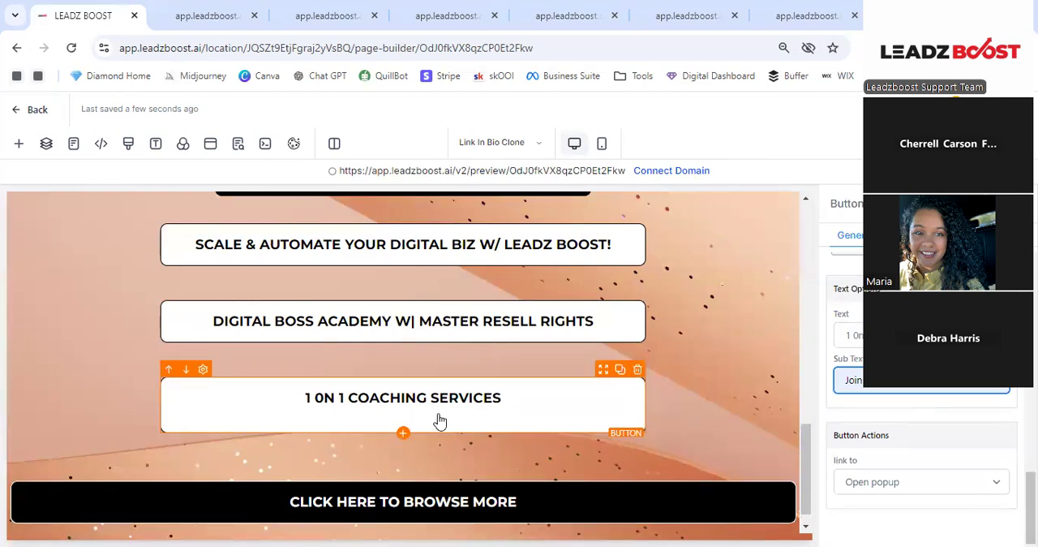
pyautogui.click(895, 408)
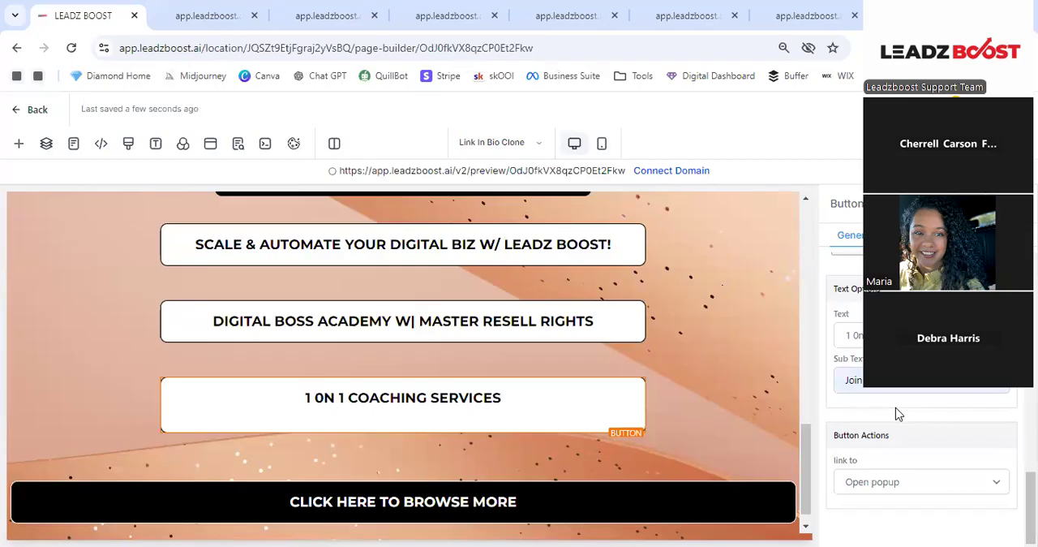
# - Set the coaching services button's sub text color to black and look at its link action setting
pyautogui.scroll(5, 896, 414)
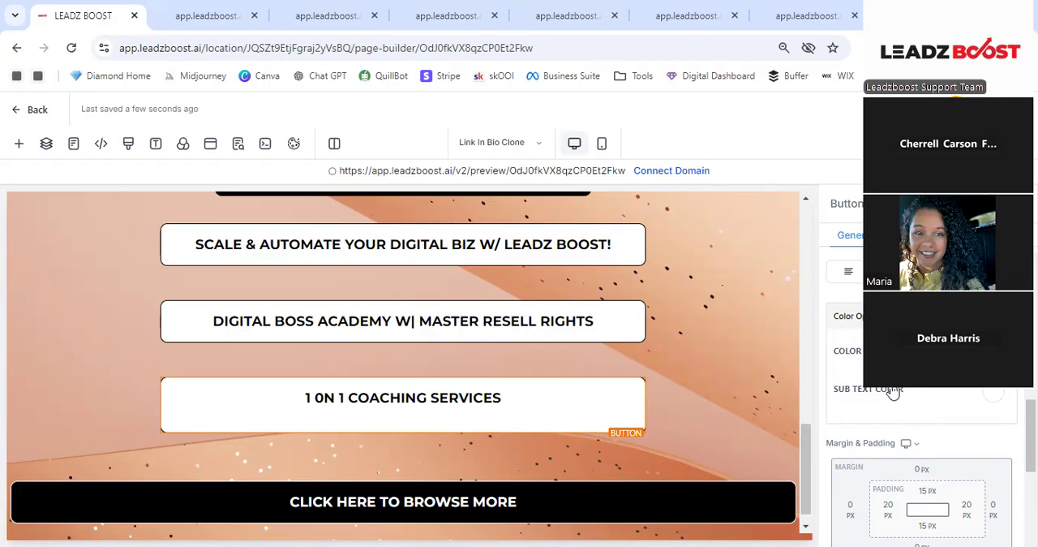
pyautogui.scroll(3, 892, 392)
pyautogui.scroll(-2, 900, 394)
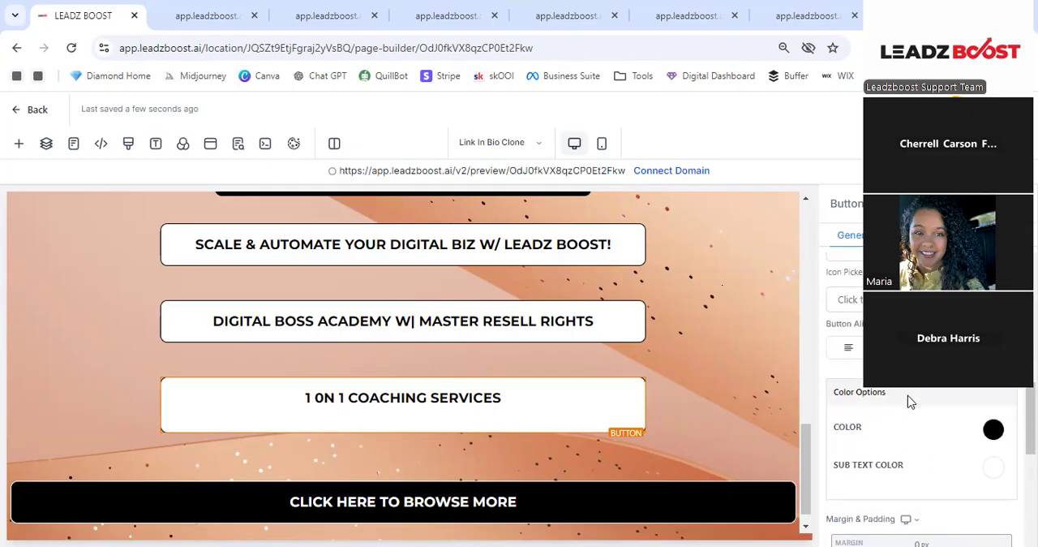
pyautogui.scroll(-1, 929, 452)
pyautogui.scroll(-1, 929, 452)
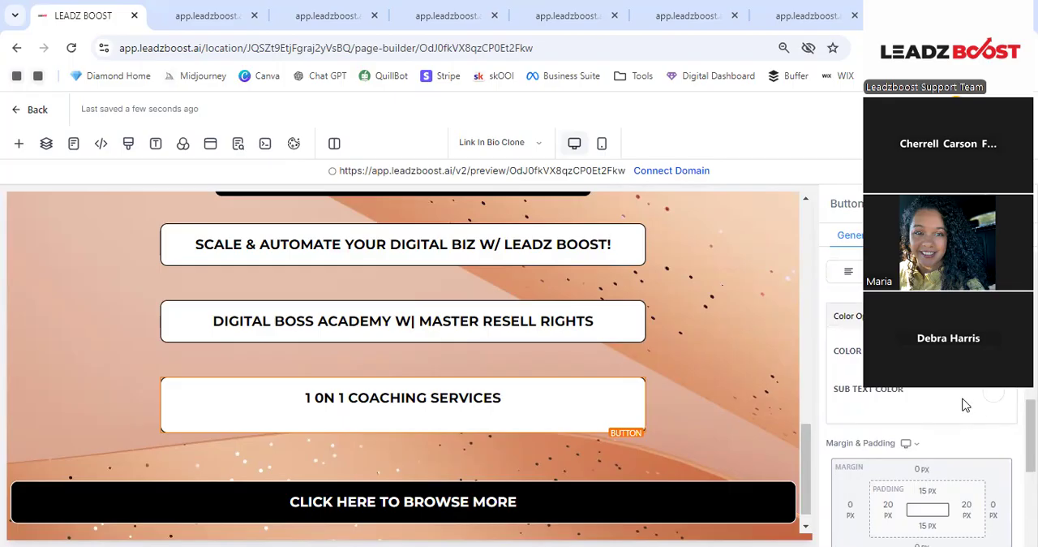
pyautogui.click(991, 395)
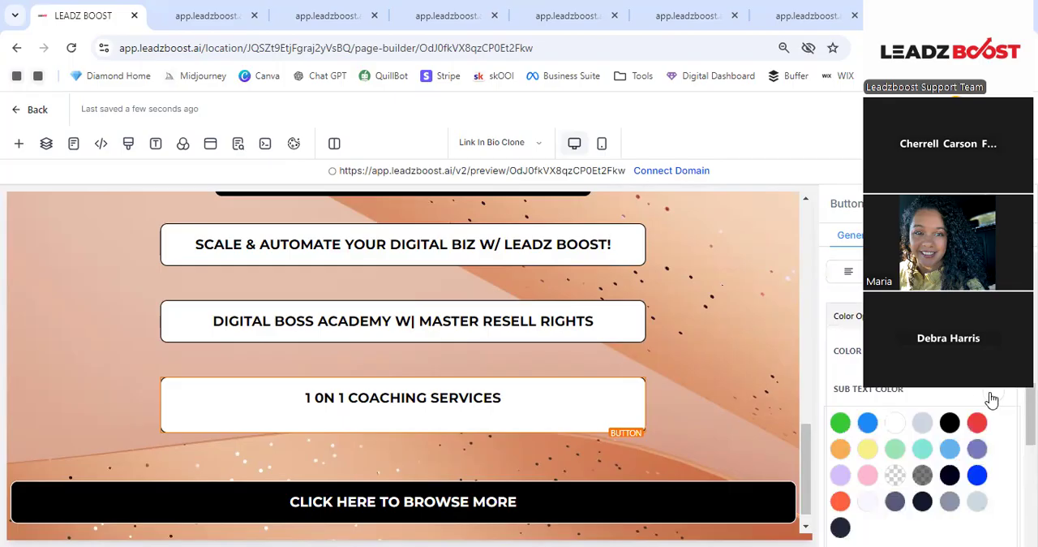
pyautogui.click(950, 423)
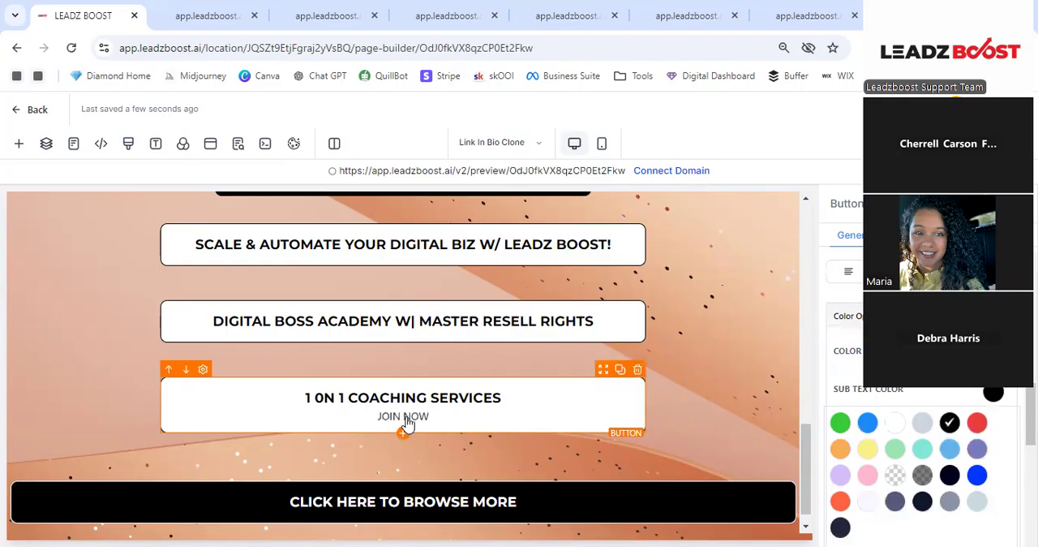
pyautogui.scroll(-3, 950, 391)
pyautogui.scroll(-3, 949, 390)
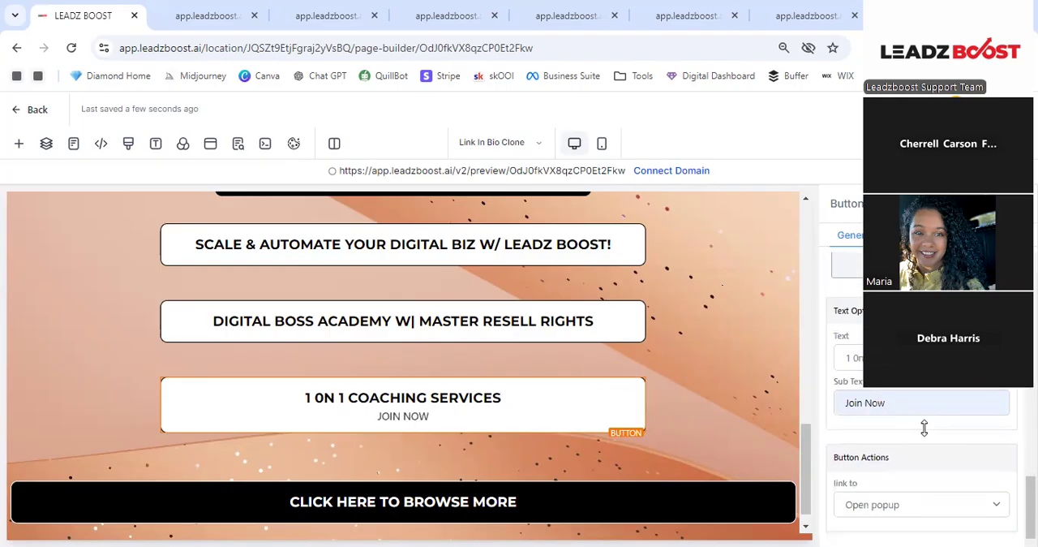
pyautogui.scroll(-1, 925, 403)
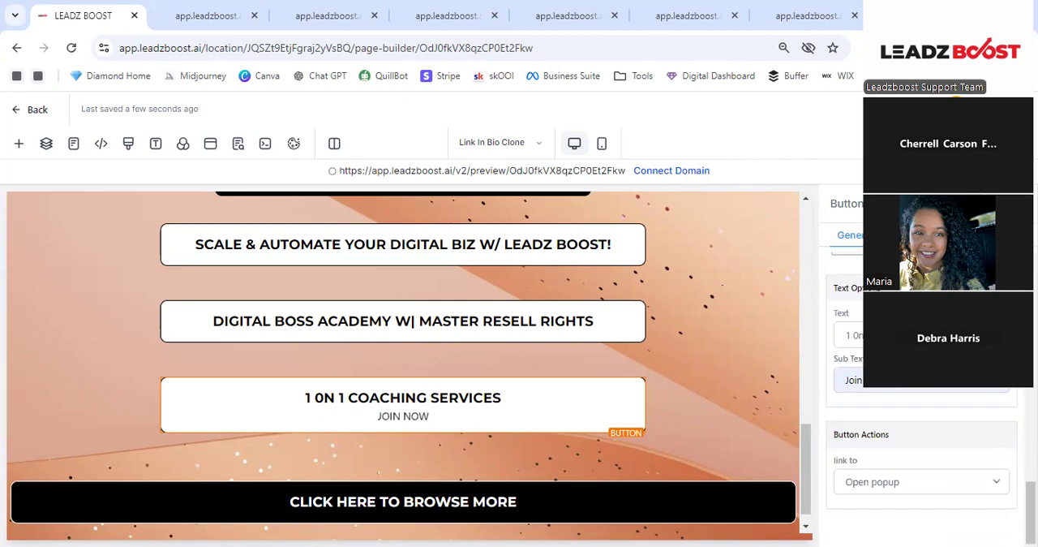
# - Extend the coaching services button's sub text to read "Join Now for digital marketing coaching"
pyautogui.click(899, 390)
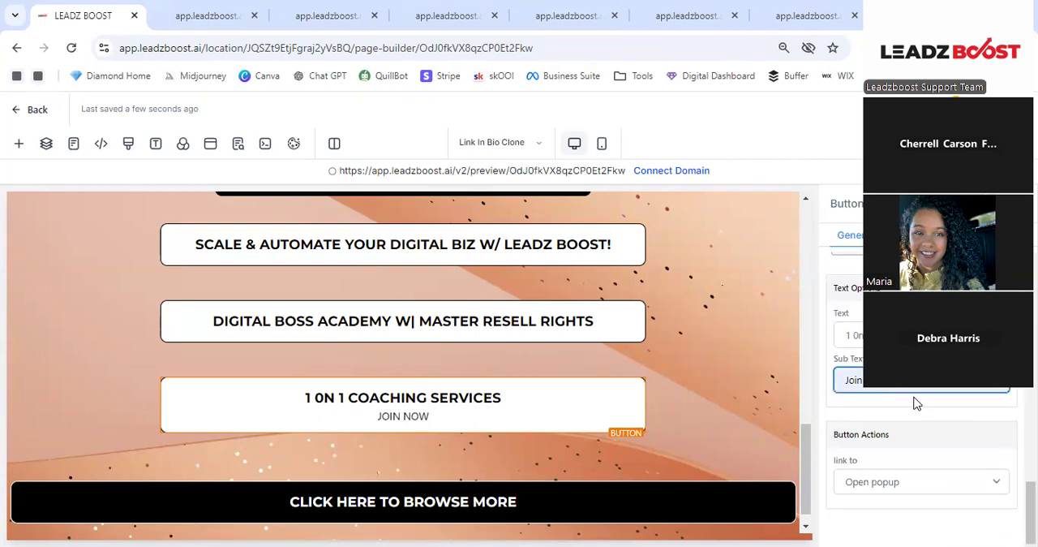
pyautogui.write('fo')
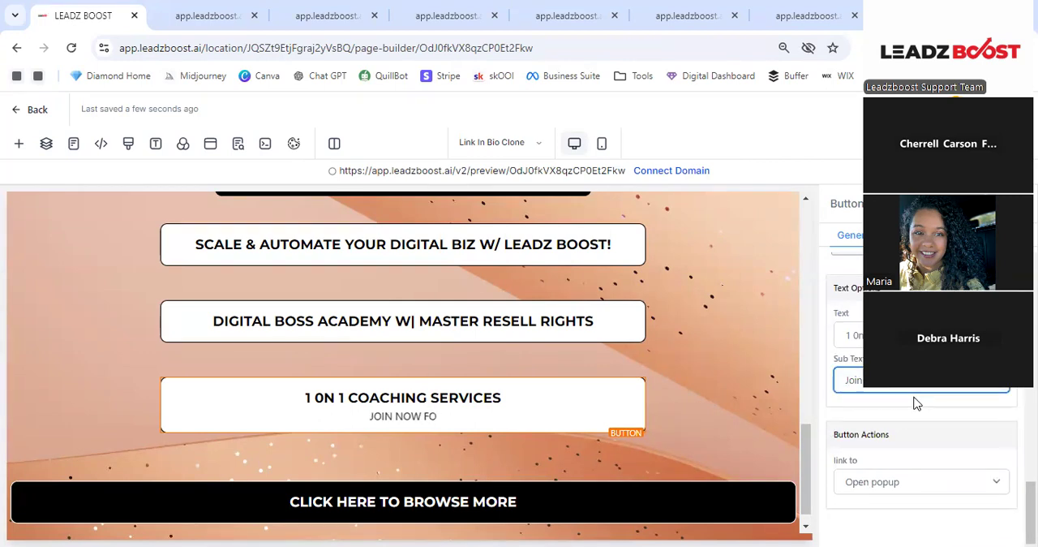
pyautogui.write('r coaching')
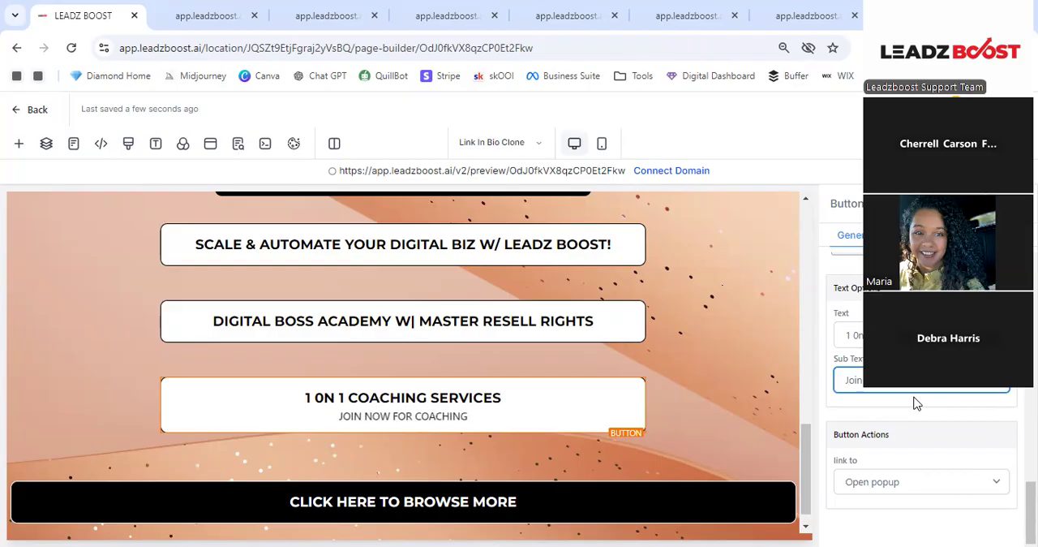
pyautogui.press('BackSpace')
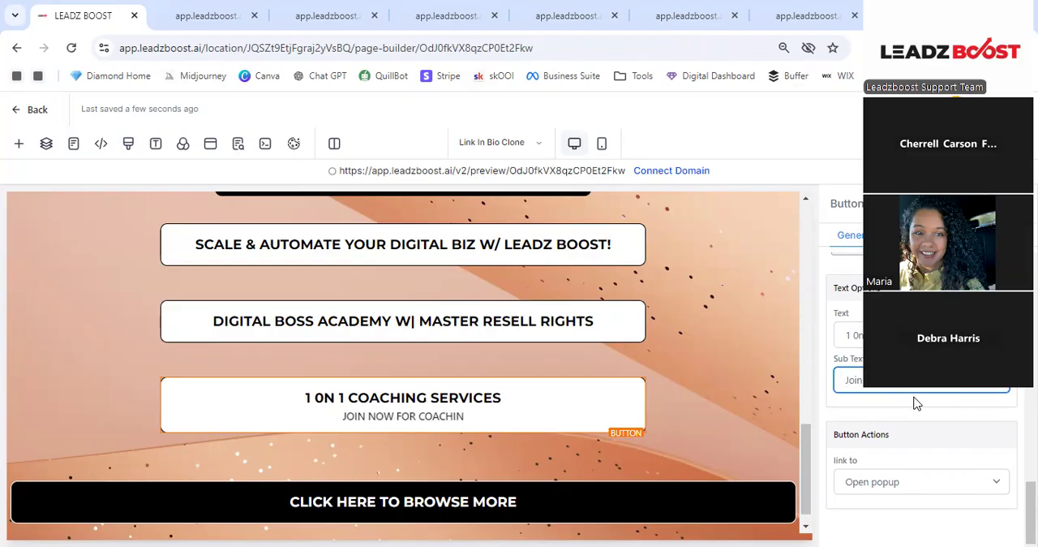
pyautogui.hotkey('ctrl', 'BackSpace')
pyautogui.write('digital pro')
pyautogui.press('BackSpace')
pyautogui.press('BackSpace')
pyautogui.press('BackSpace')
pyautogui.write('marketing')
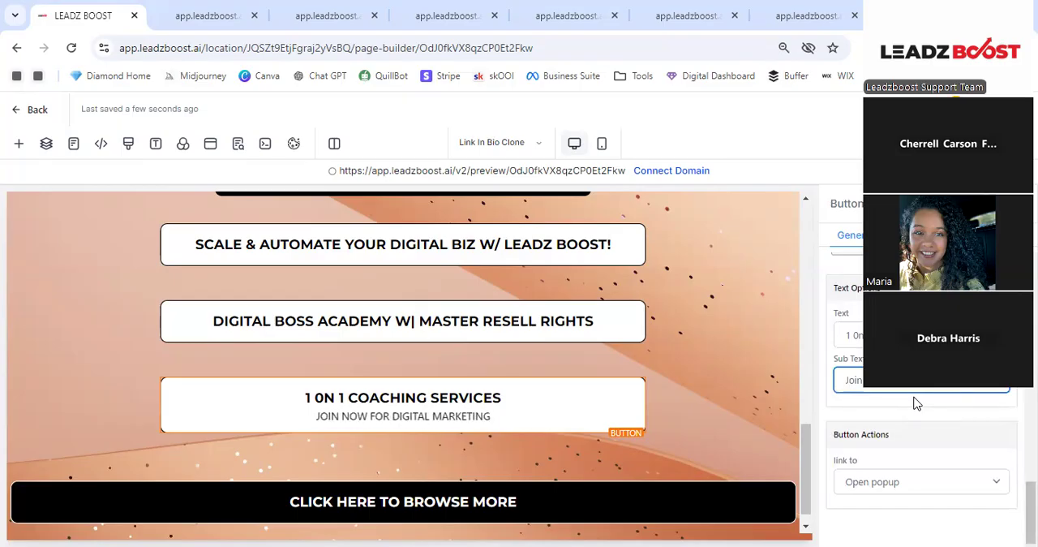
pyautogui.write(' coaching')
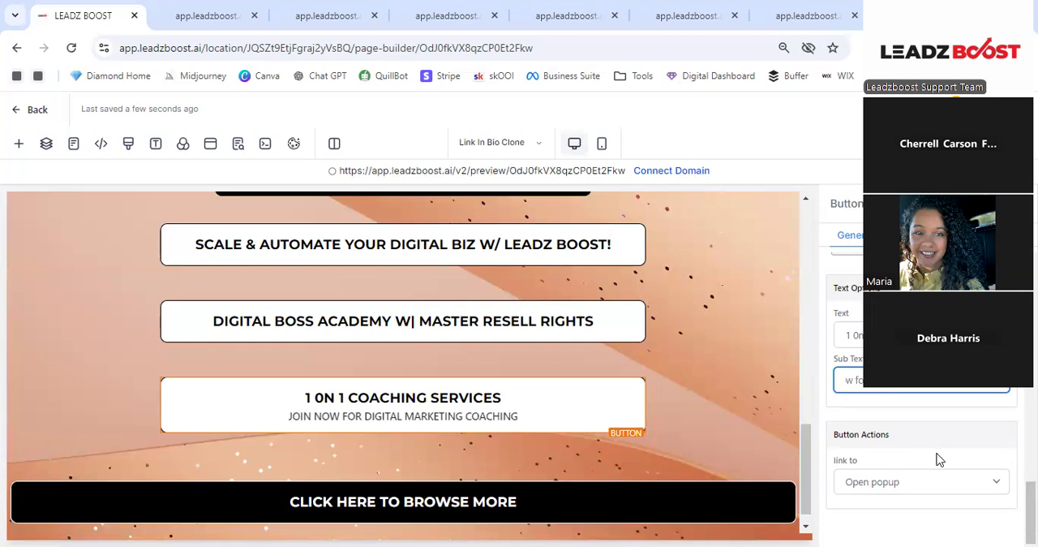
# - Open the link action choices for the coaching services button
pyautogui.click(861, 489)
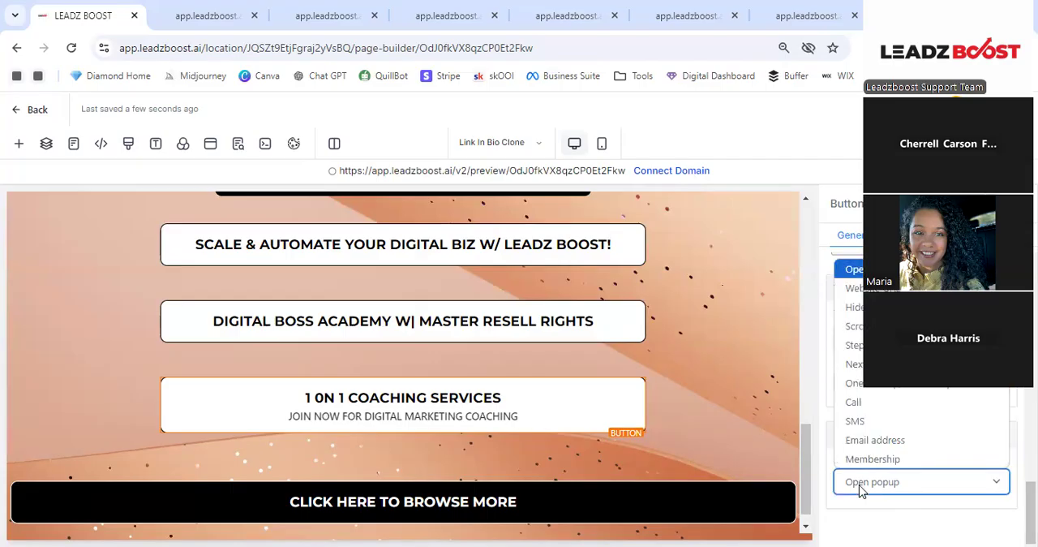
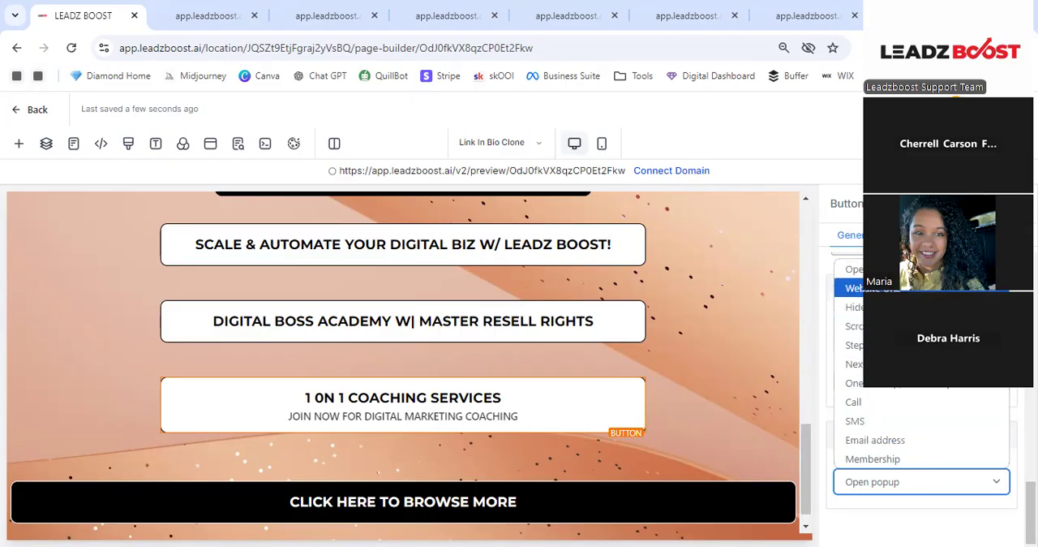
# - Keep the coaching services button's link action on Open popup and look over the link buttons
pyautogui.click(893, 269)
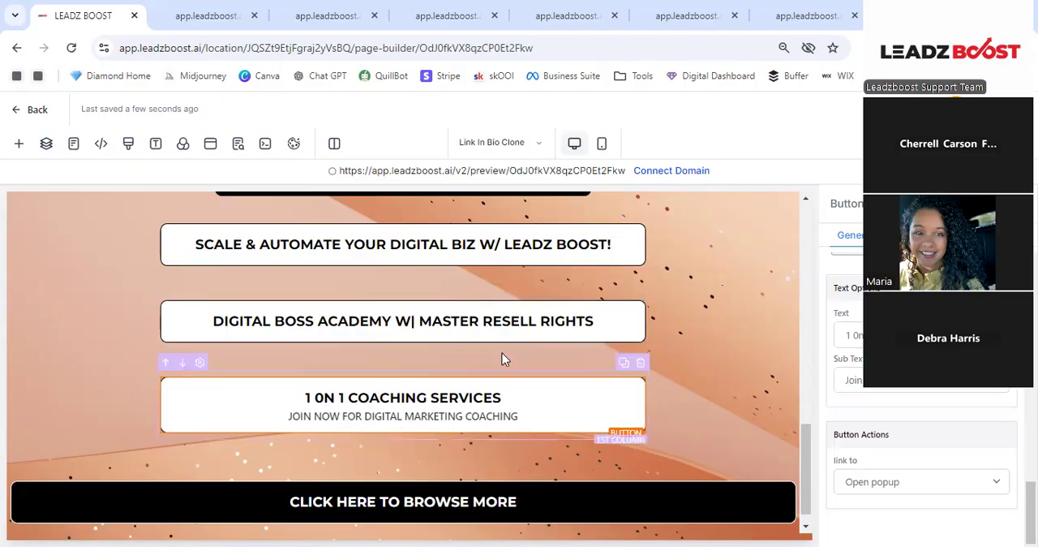
pyautogui.scroll(-1, 648, 340)
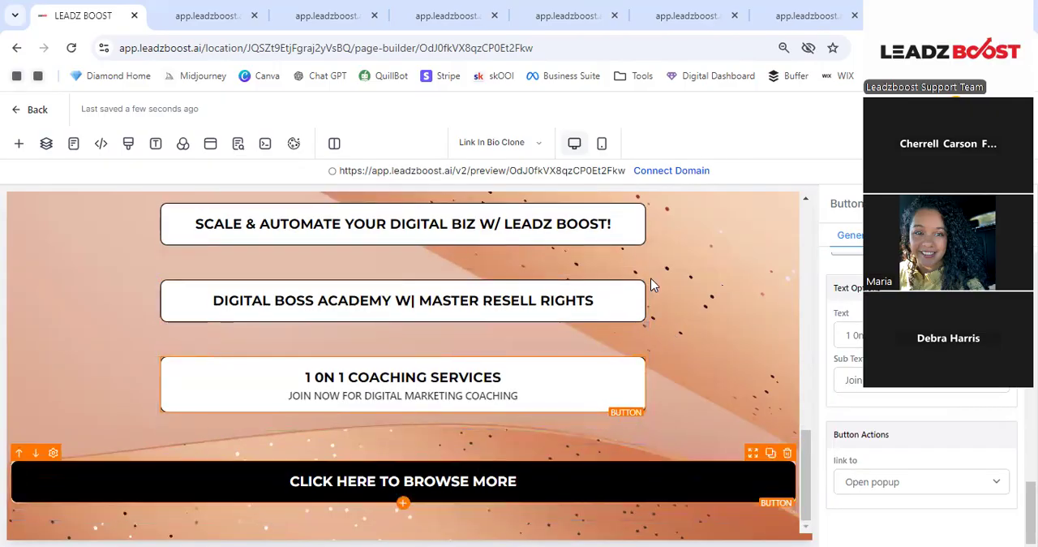
pyautogui.scroll(3, 434, 292)
pyautogui.scroll(-3, 435, 295)
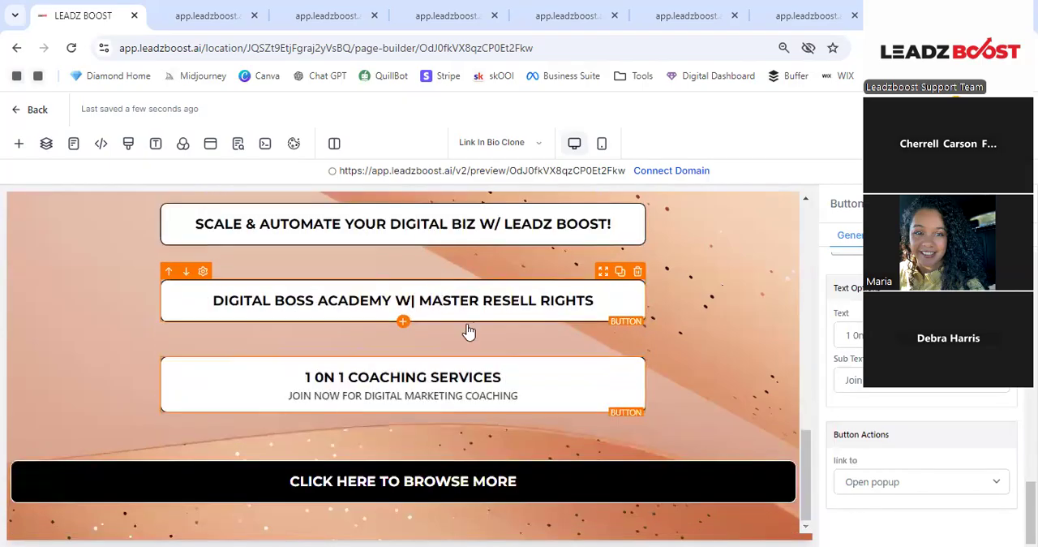
pyautogui.scroll(-5, 921, 389)
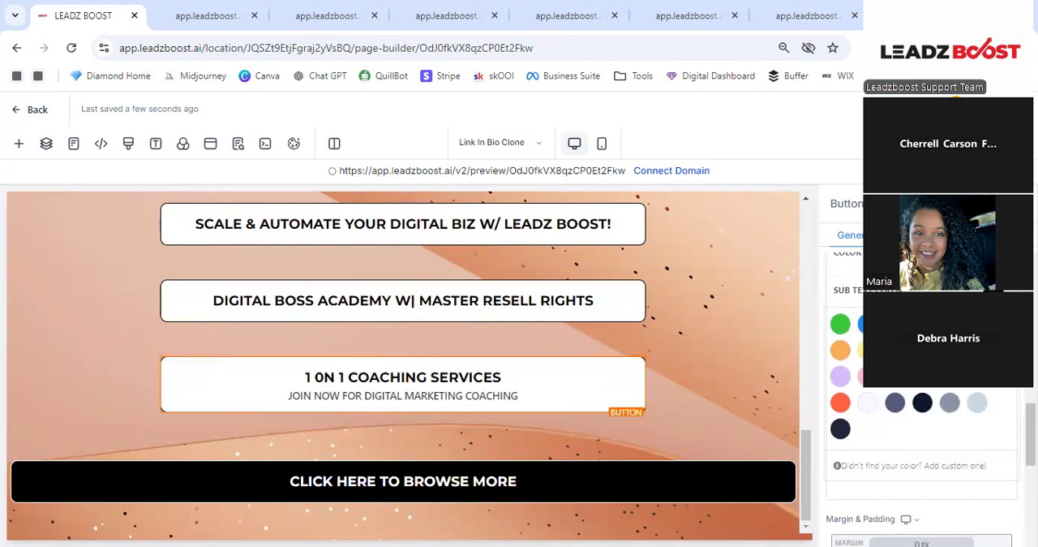
# - Try orange as the coaching services button's sub text color and set it back to black
pyautogui.click(841, 351)
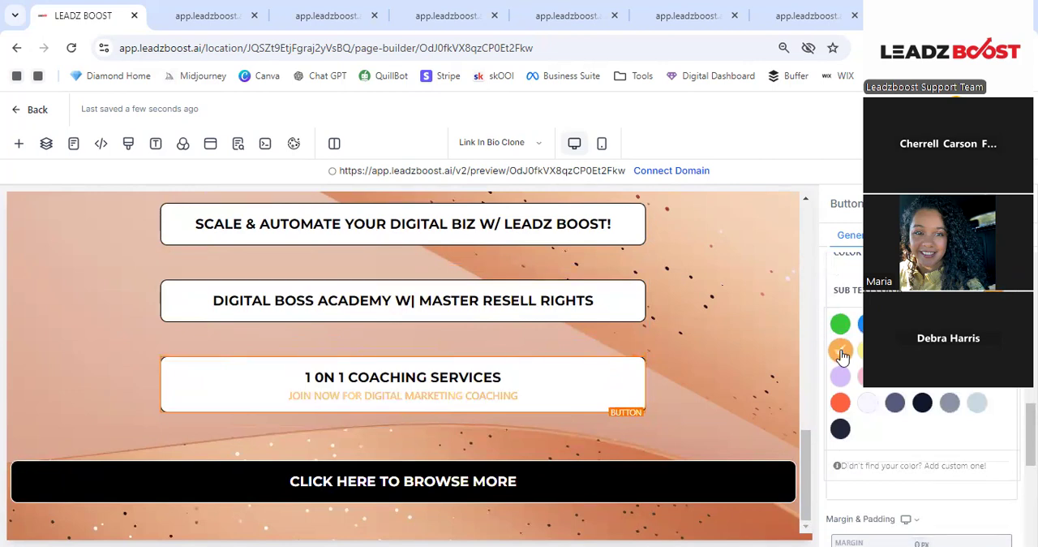
pyautogui.scroll(1, 892, 373)
pyautogui.click(947, 404)
# - Set the coaching services button's background color to yellow
pyautogui.scroll(4, 942, 409)
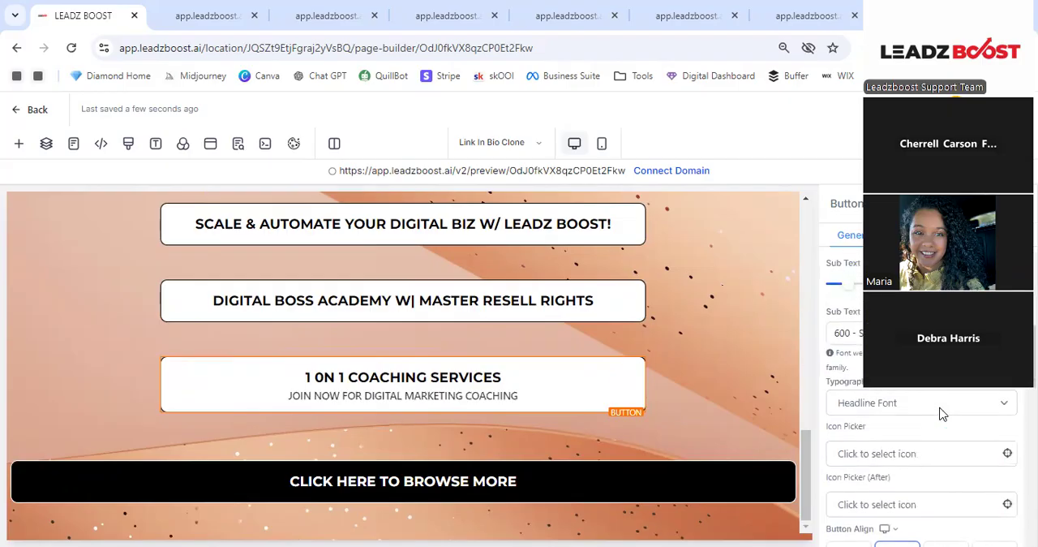
pyautogui.scroll(-4, 936, 408)
pyautogui.scroll(5, 935, 407)
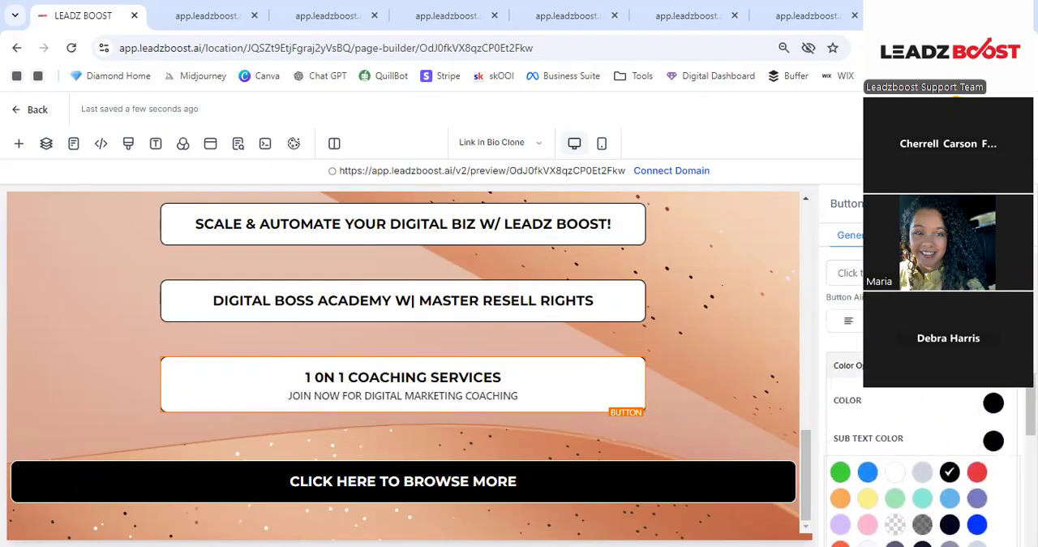
pyautogui.scroll(6, 922, 405)
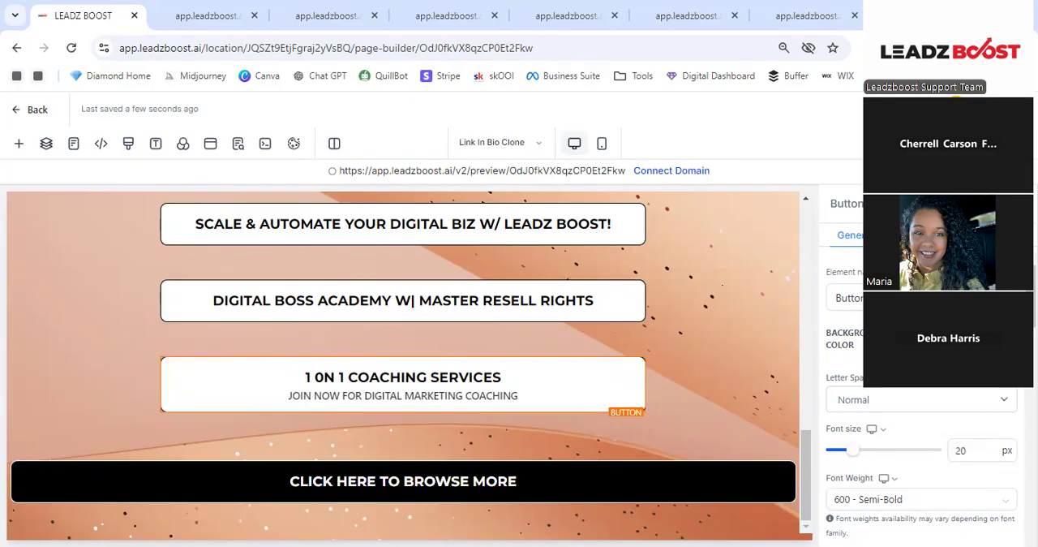
pyautogui.click(999, 339)
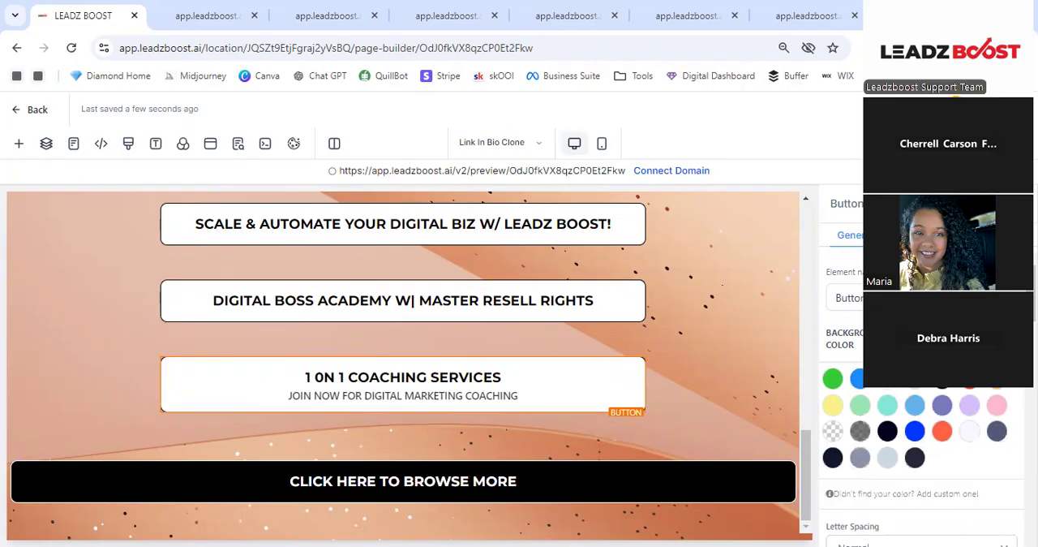
pyautogui.click(833, 405)
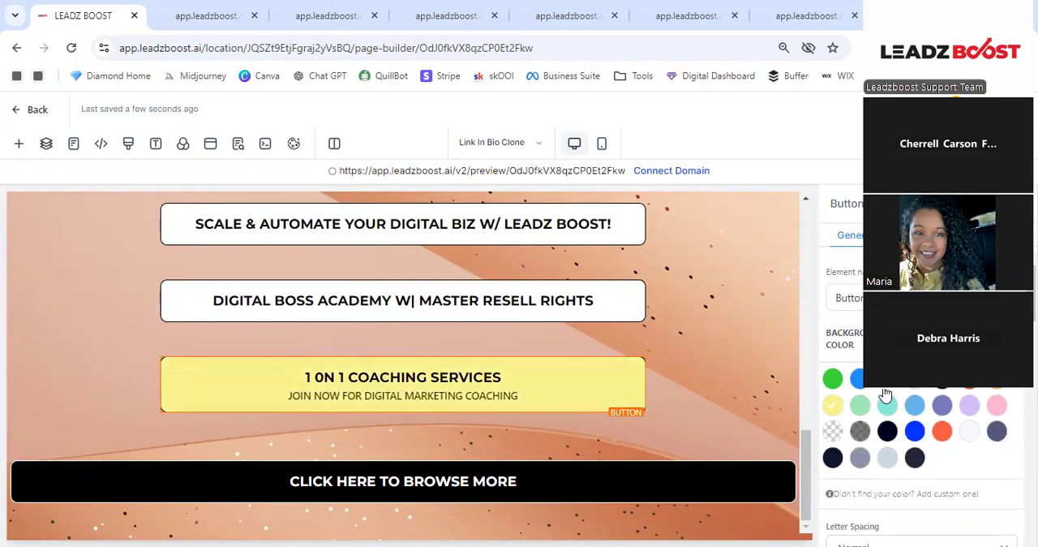
# - Set the background color of the "Scale & Automate Your Digital Biz" button to orange and check it against the other buttons
pyautogui.click(556, 237)
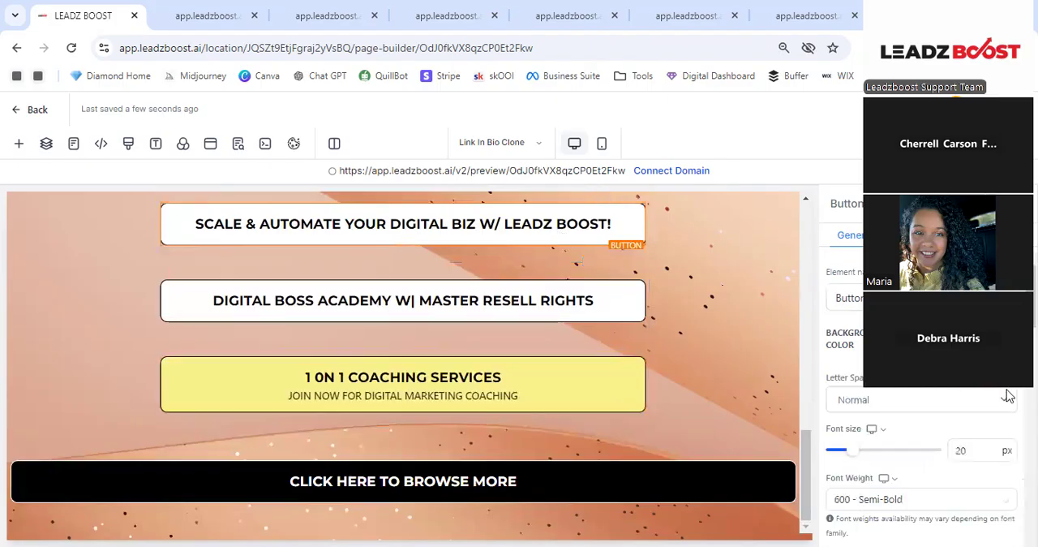
pyautogui.click(997, 339)
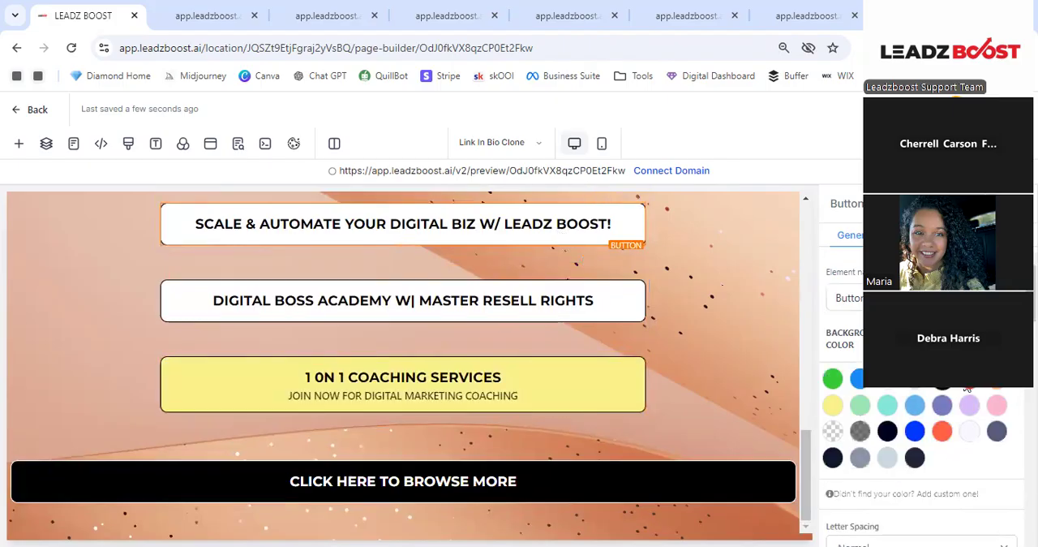
pyautogui.click(999, 389)
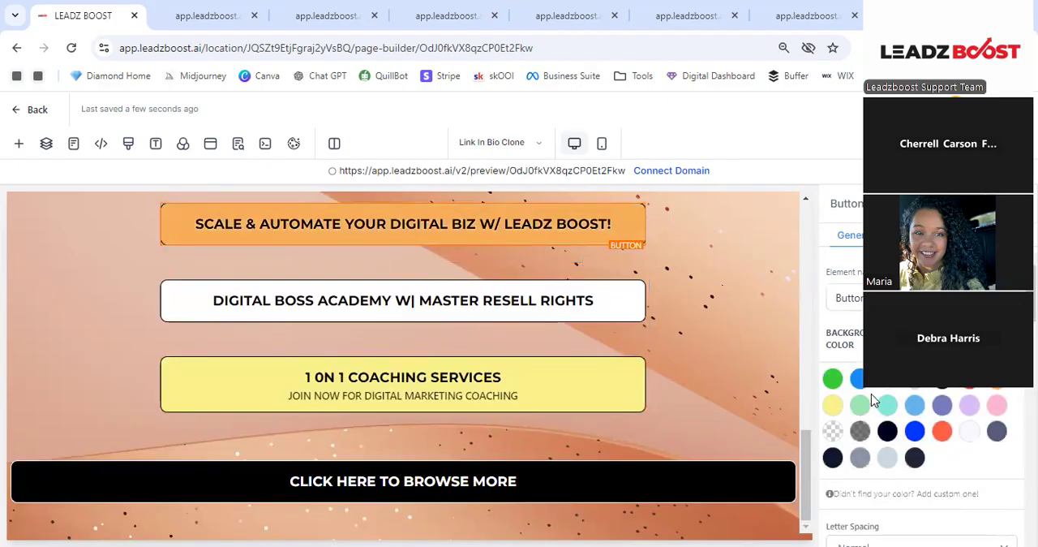
pyautogui.scroll(3, 746, 377)
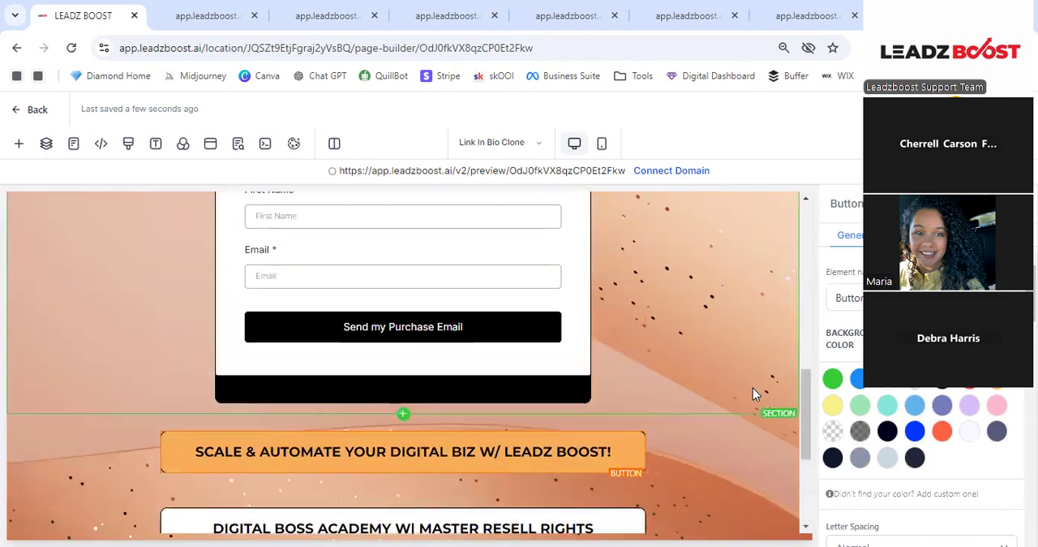
pyautogui.scroll(-1, 752, 388)
pyautogui.scroll(-2, 754, 396)
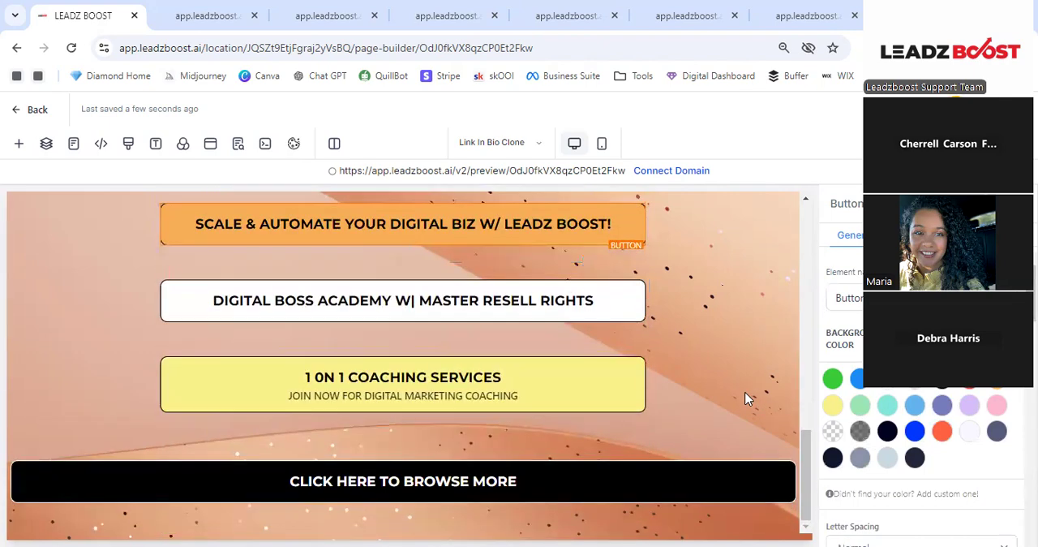
# - Preview the link in bio page from its header to the link buttons and return to the page builder
pyautogui.scroll(4, 565, 341)
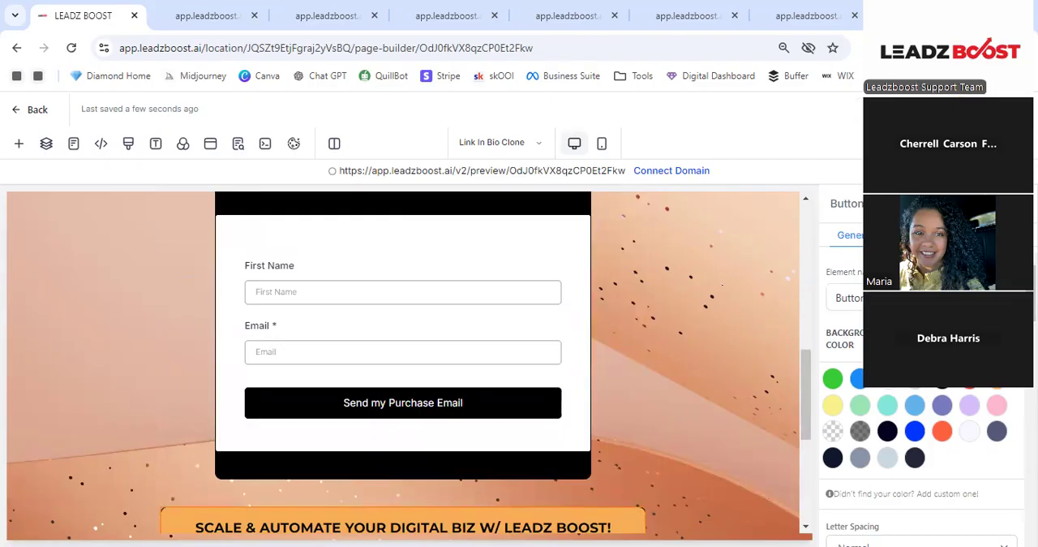
pyautogui.click(886, 110)
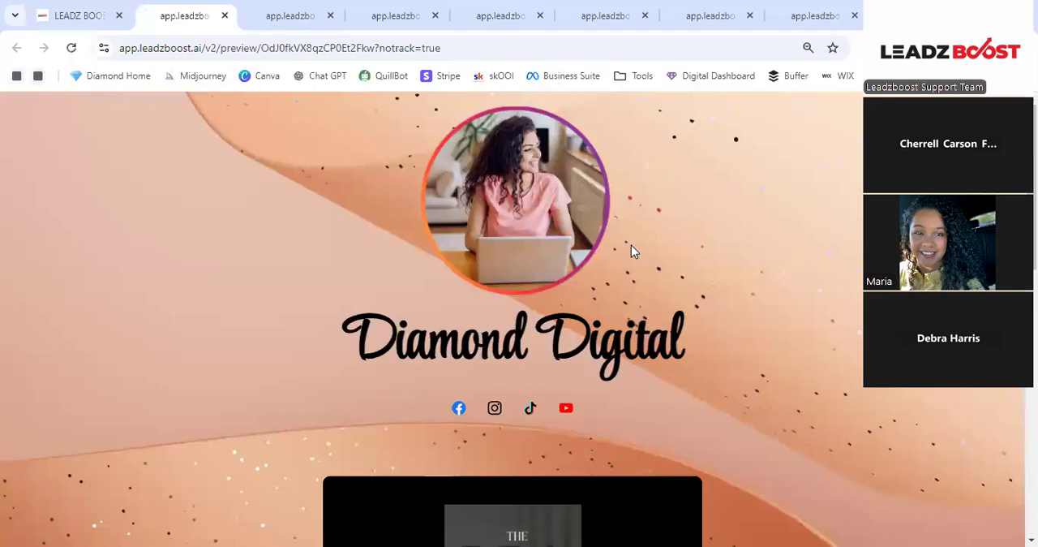
pyautogui.scroll(-5, 658, 195)
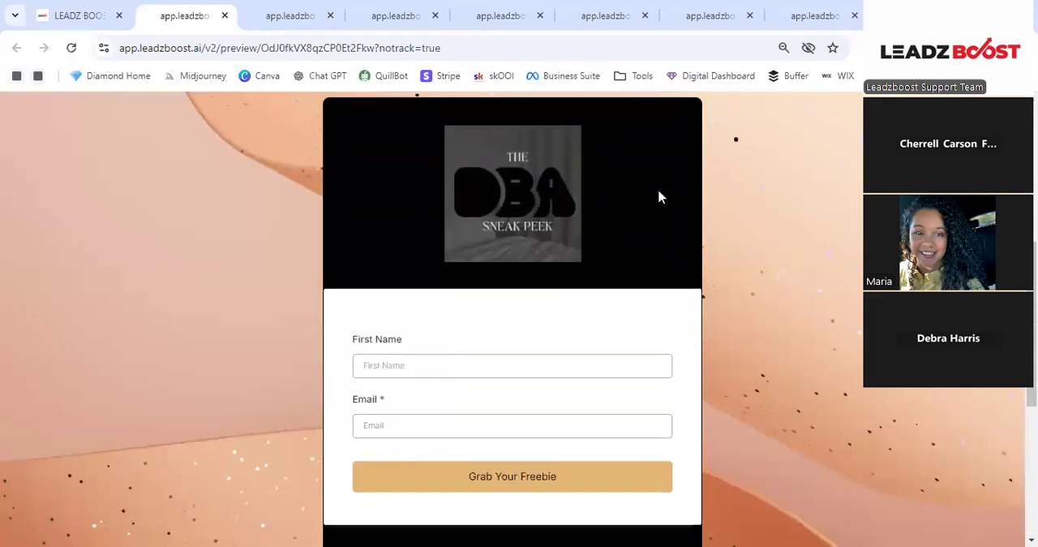
pyautogui.scroll(-4, 657, 195)
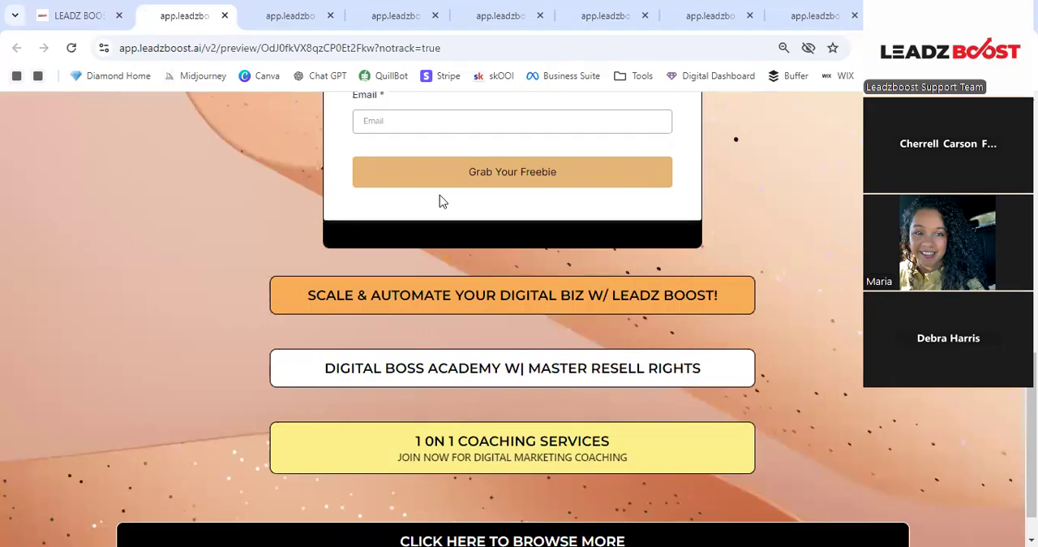
pyautogui.scroll(-1, 442, 201)
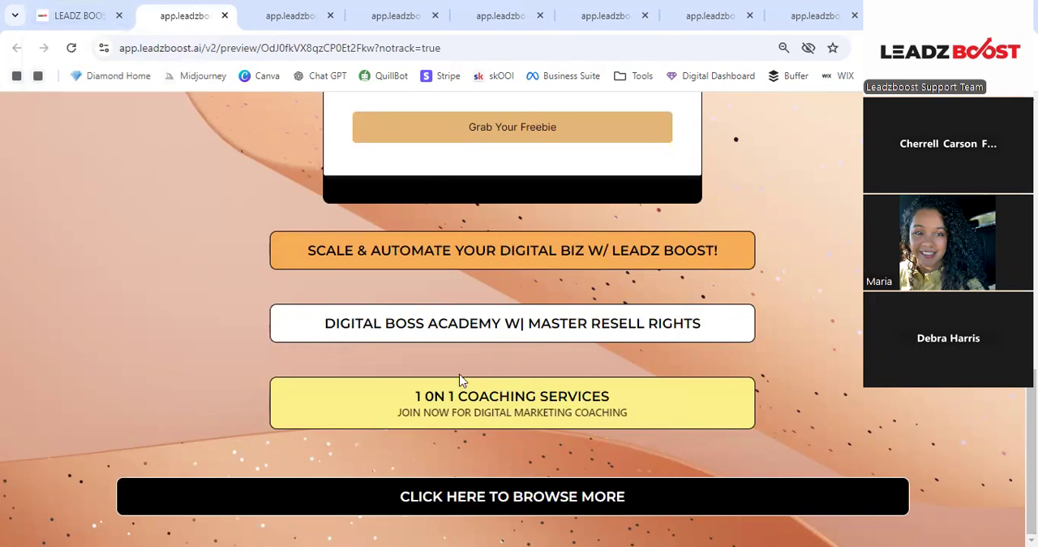
pyautogui.click(78, 13)
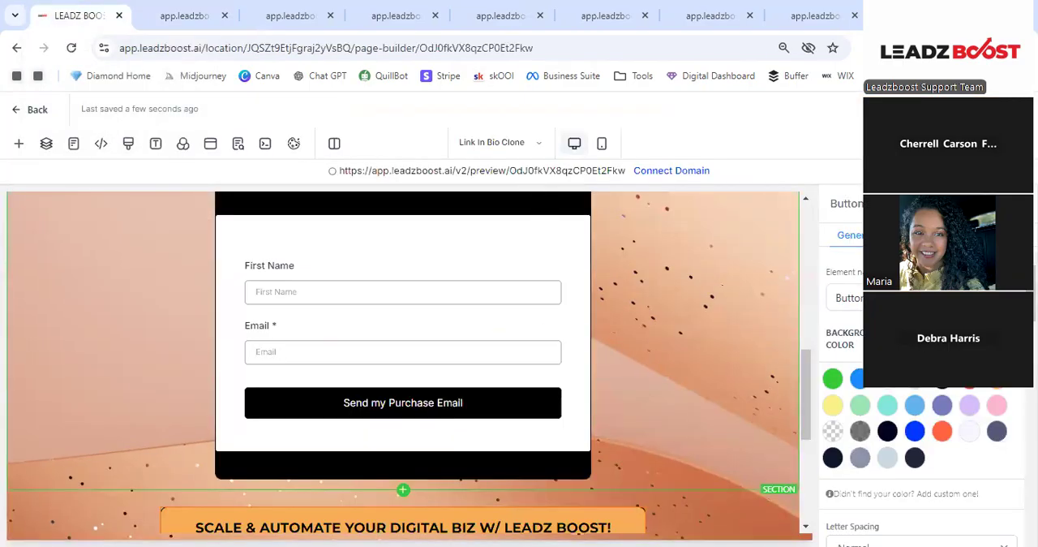
# - Open the custom color form for the "Scale & Automate" button's background and show the color code entry
pyautogui.scroll(2, 524, 406)
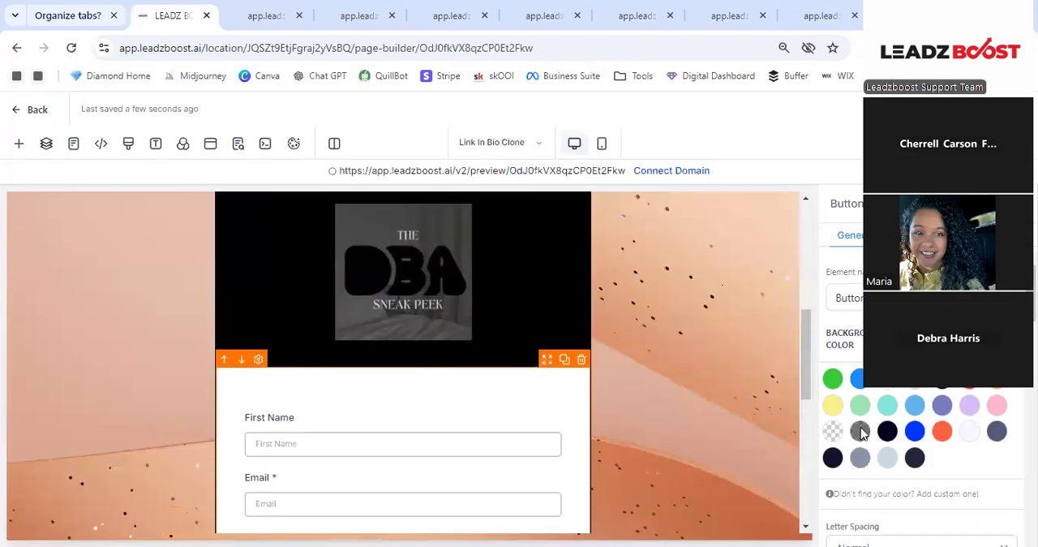
pyautogui.scroll(-1, 980, 446)
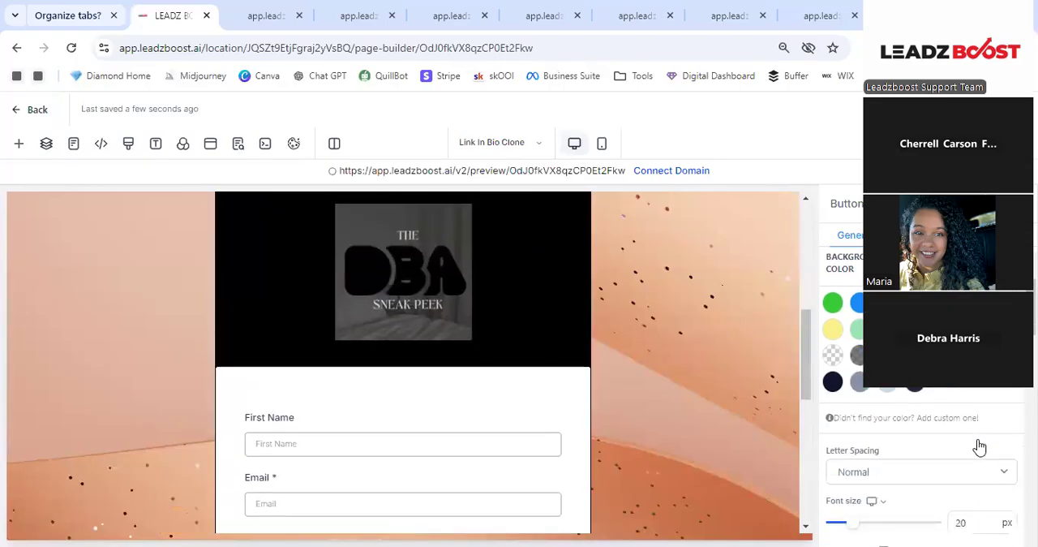
pyautogui.click(933, 418)
pyautogui.scroll(-1, 929, 424)
pyautogui.tripleClick(921, 391)
pyautogui.click(921, 392)
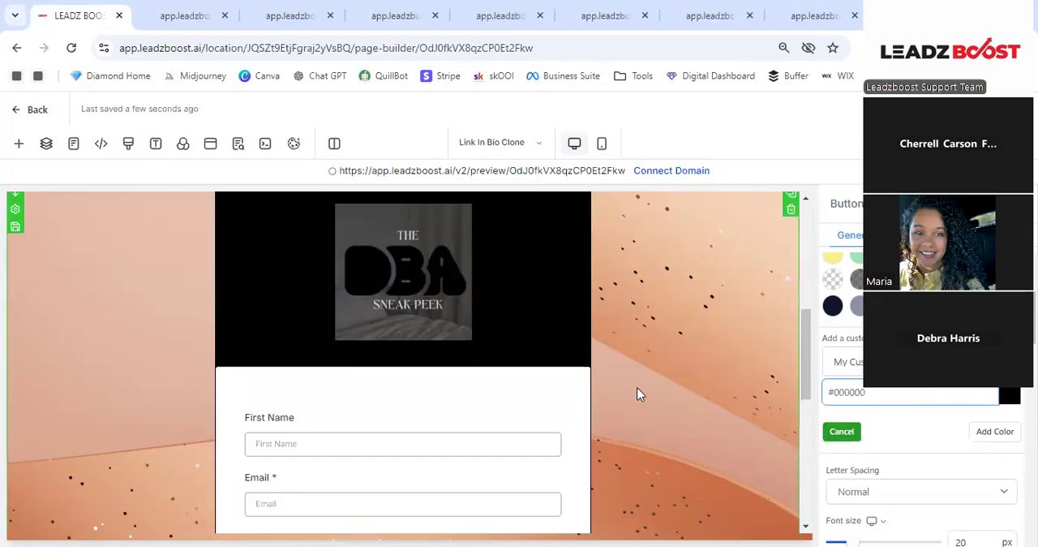
pyautogui.scroll(-2, 636, 387)
pyautogui.scroll(-1, 637, 394)
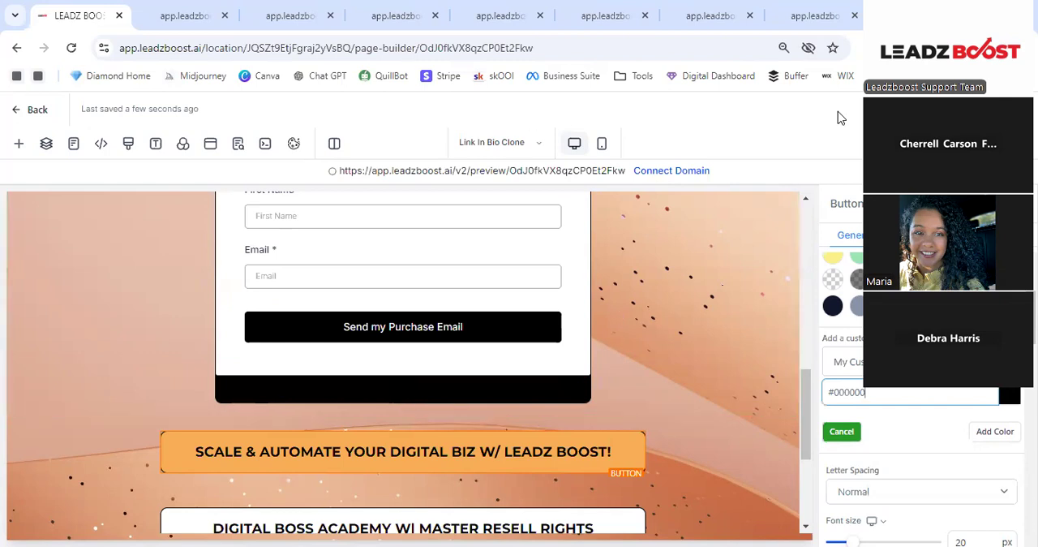
# - Exit the page builder and go back from the Blank Link In Bio Template to the funnels list
pyautogui.click(945, 111)
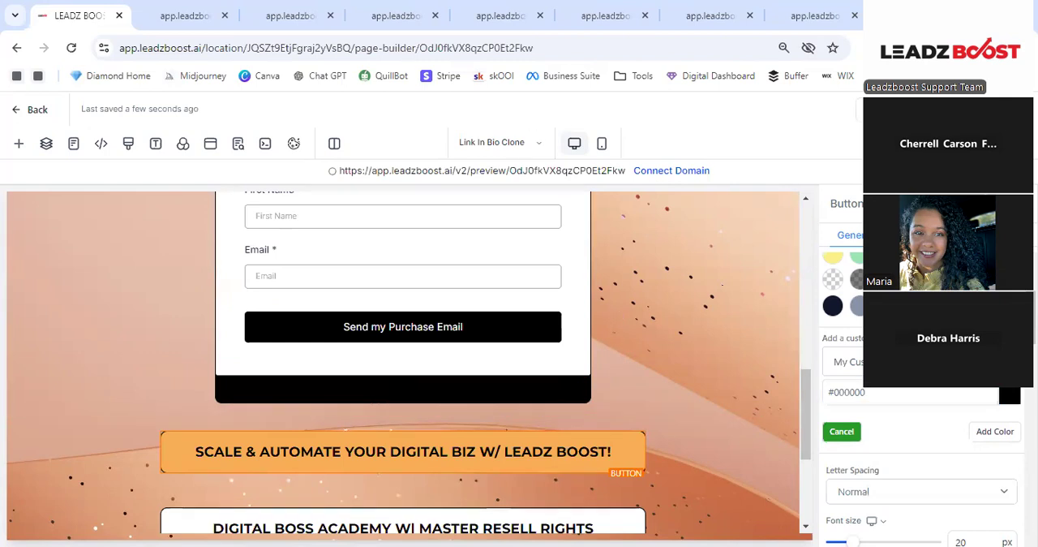
pyautogui.click(36, 115)
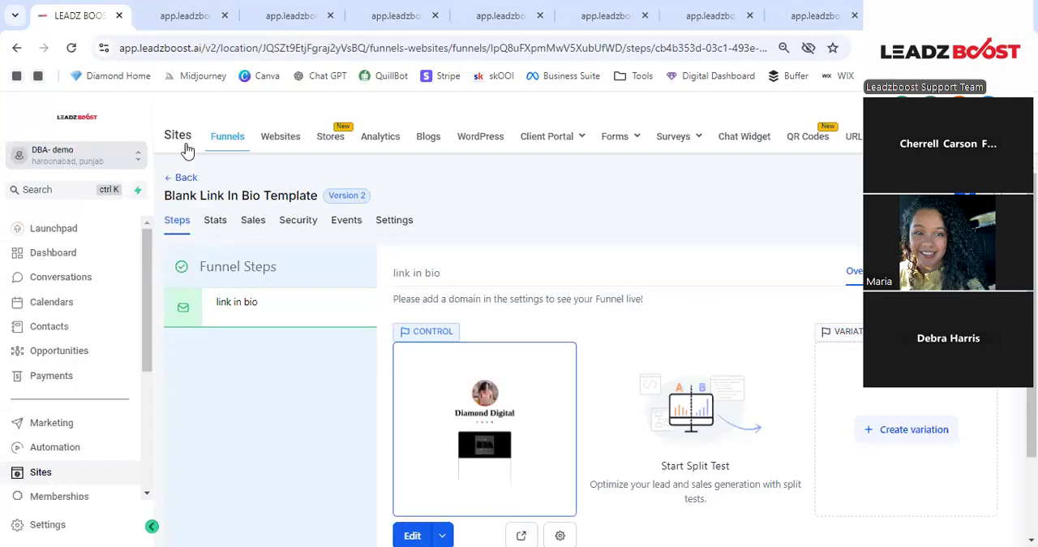
pyautogui.click(187, 178)
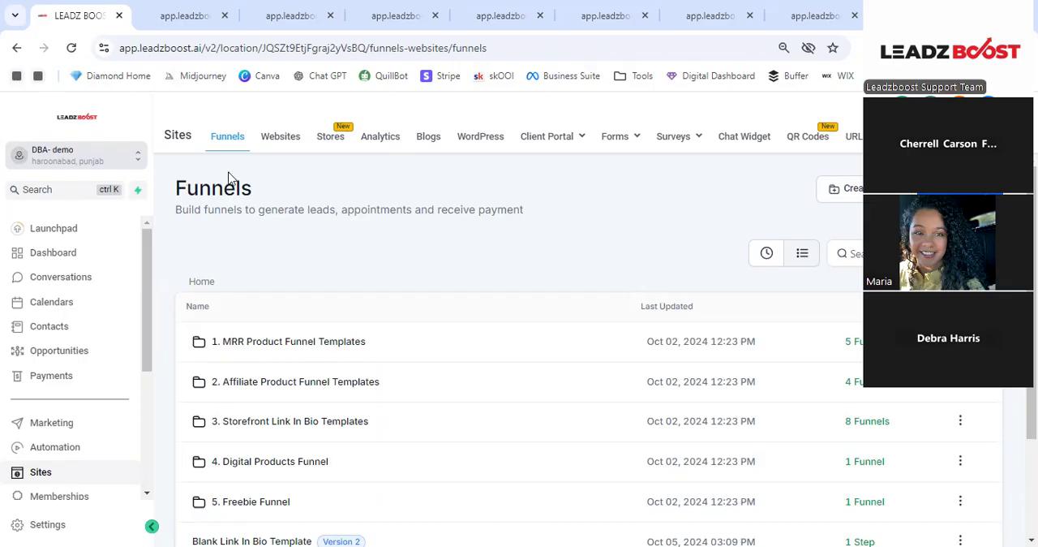
# - Open the Blank Store Template in the Stores area and look over its pages
pyautogui.click(339, 150)
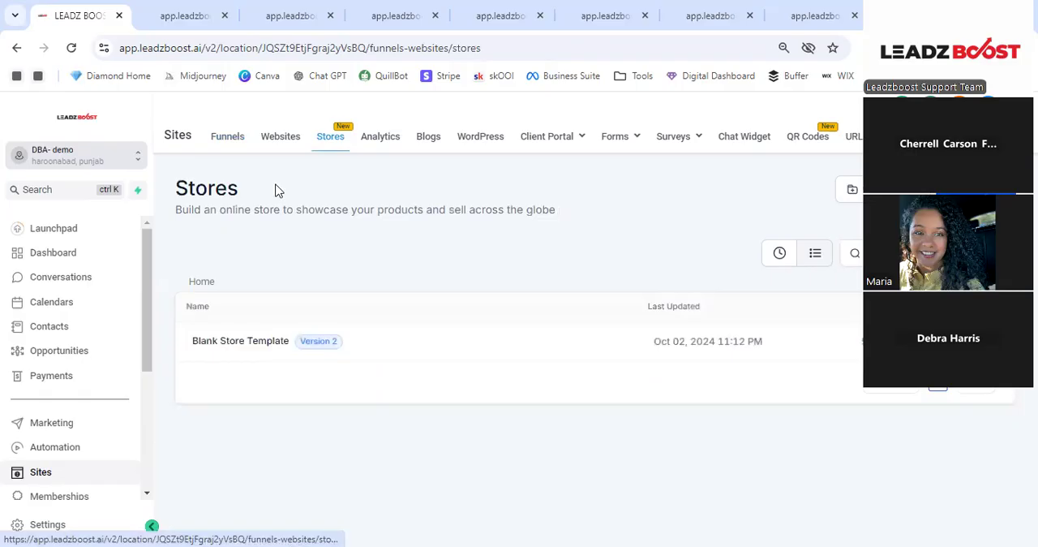
pyautogui.click(239, 343)
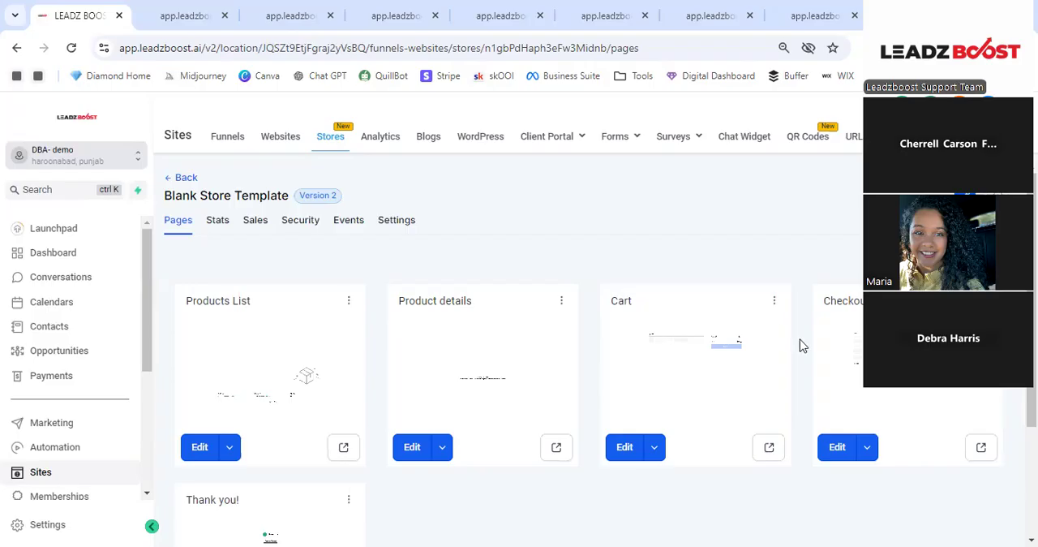
pyautogui.scroll(-2, 698, 357)
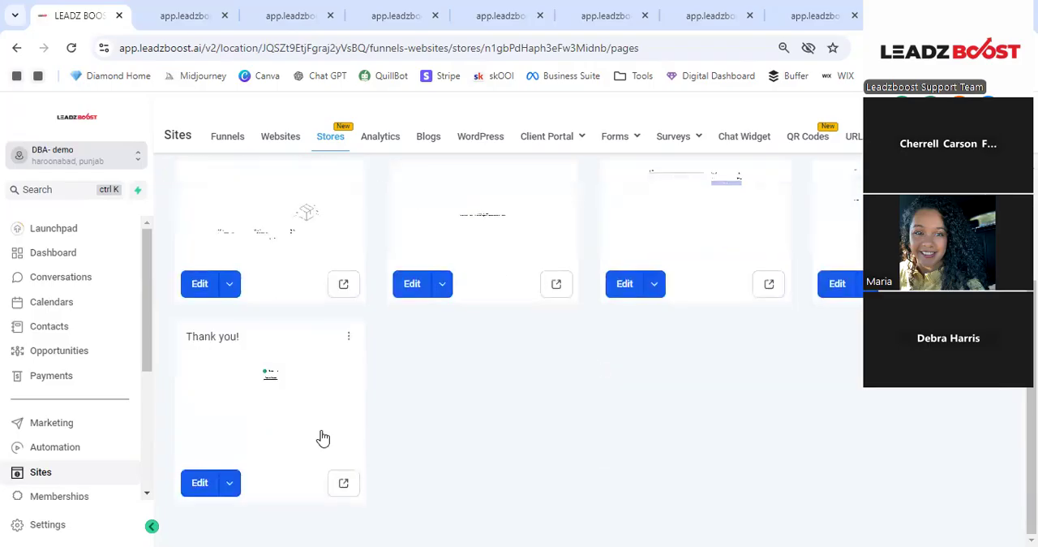
pyautogui.scroll(1, 361, 383)
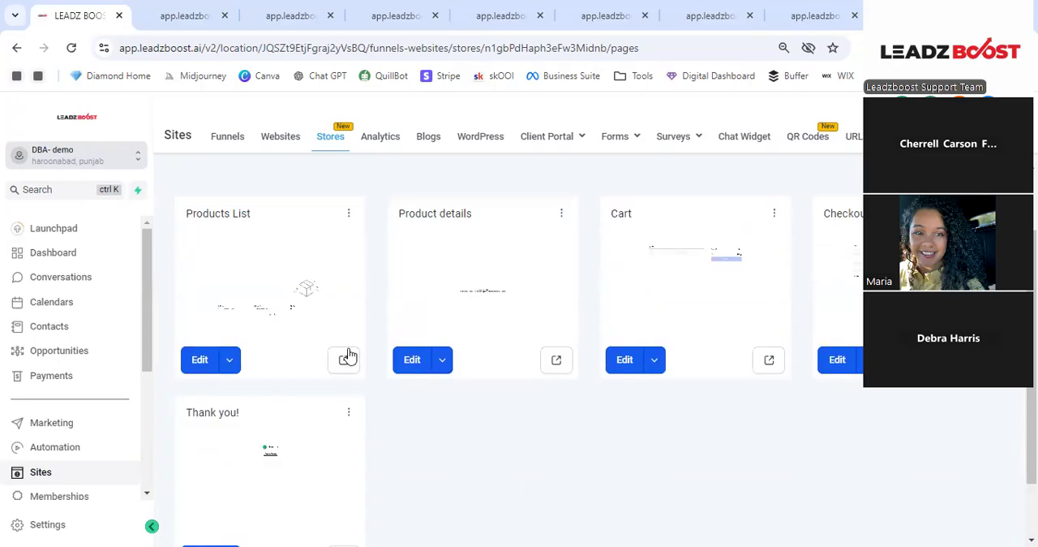
# - Open the store's Products List page for editing and look through its image placeholder and product grid
pyautogui.click(197, 361)
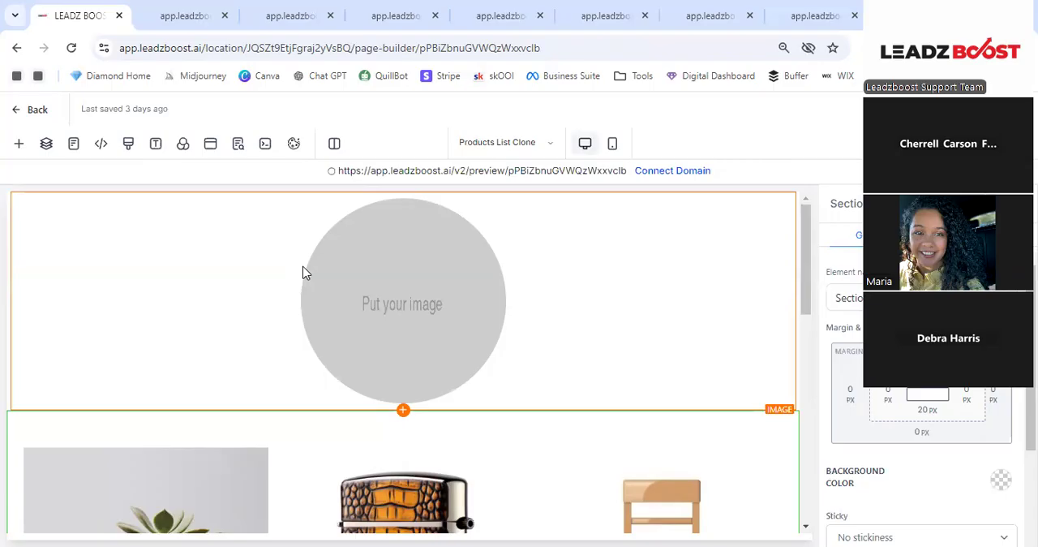
pyautogui.scroll(-2, 456, 305)
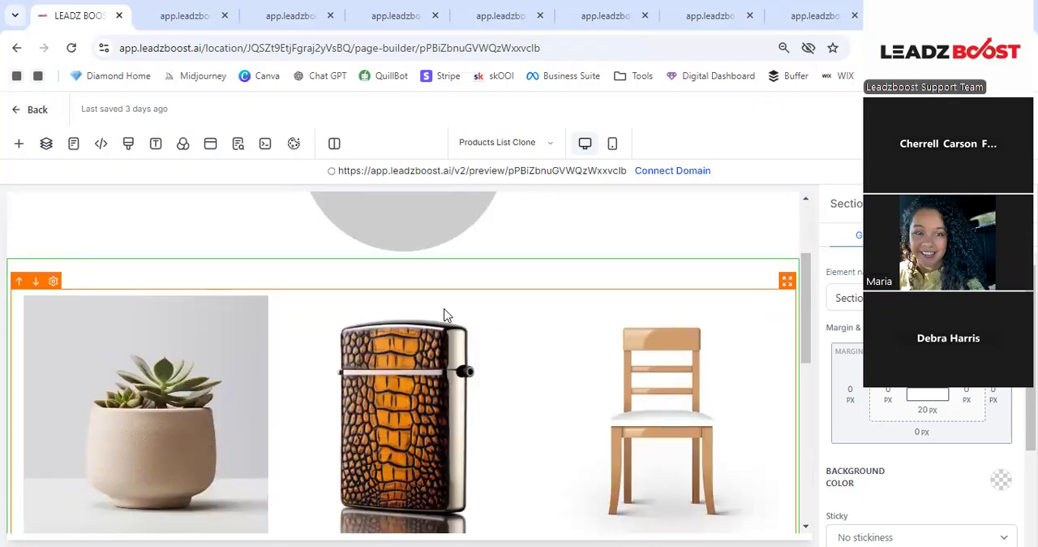
pyautogui.scroll(-2, 445, 317)
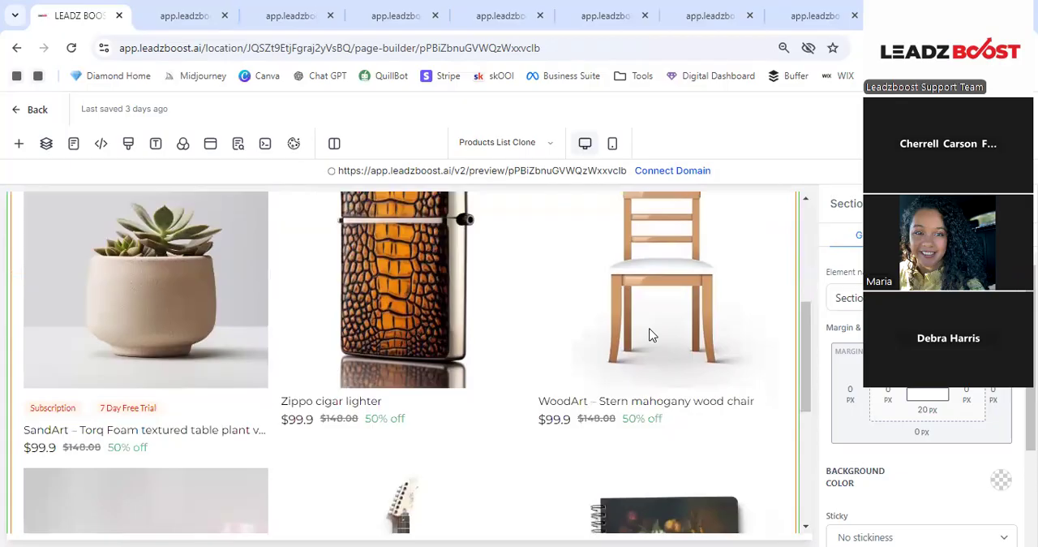
# - Select the circular image placeholder above the product grid and open the media storage to replace its picture
pyautogui.scroll(-3, 637, 342)
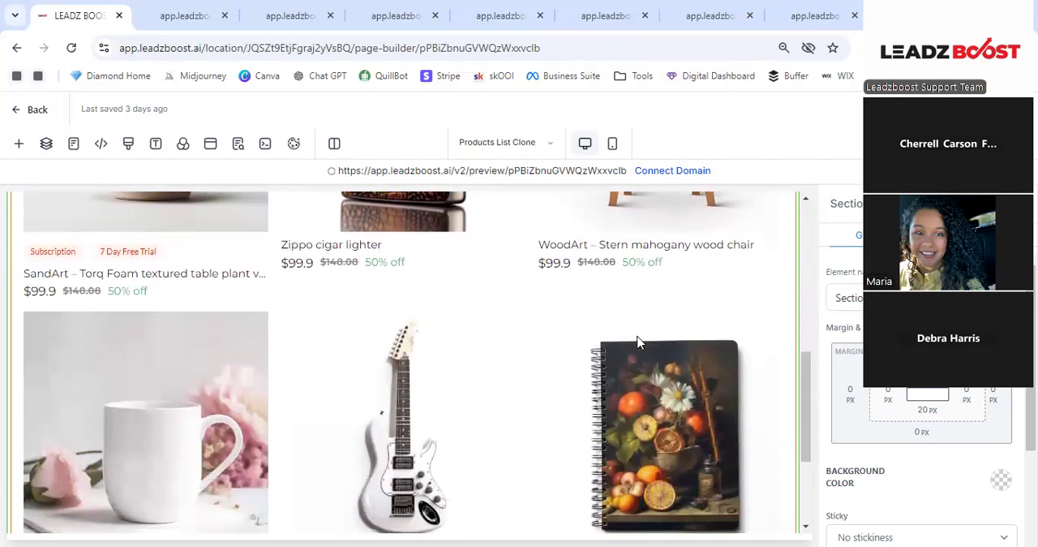
pyautogui.scroll(3, 636, 342)
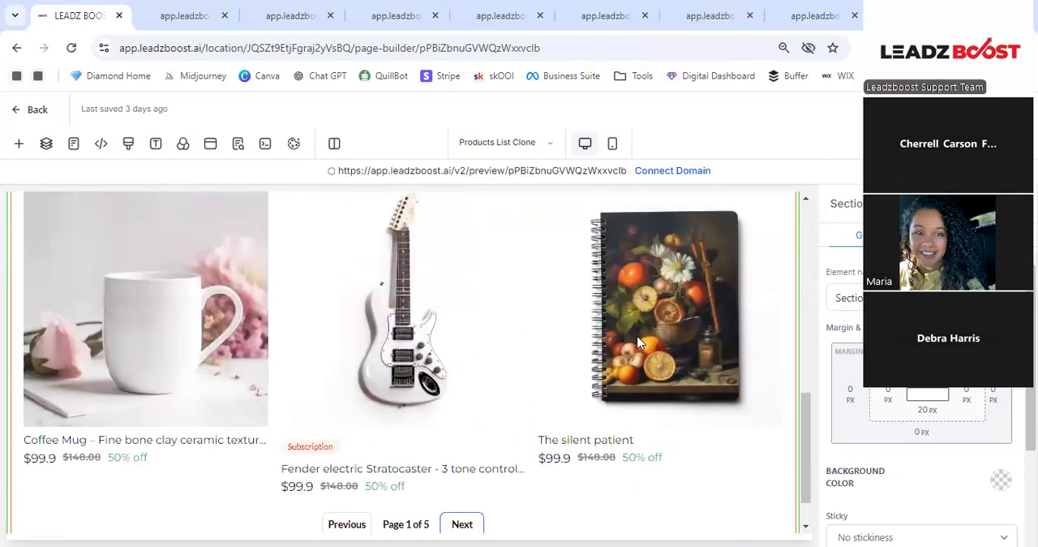
pyautogui.scroll(3, 637, 342)
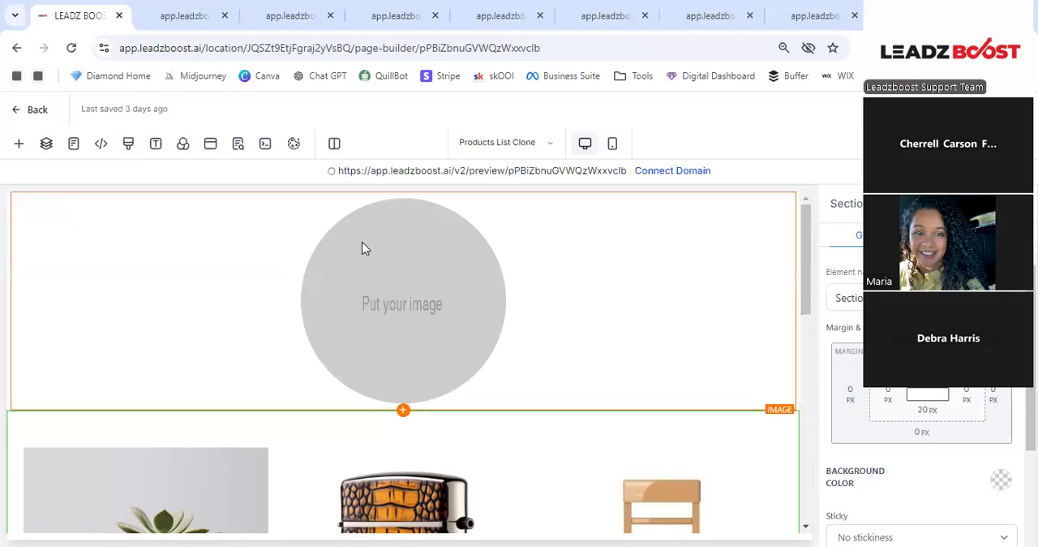
pyautogui.click(402, 299)
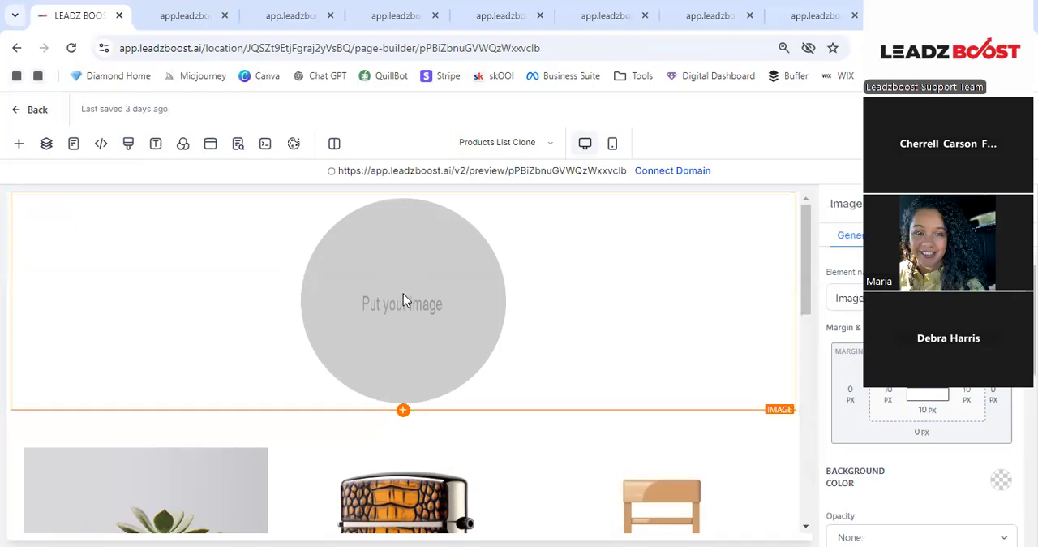
pyautogui.scroll(-2, 835, 348)
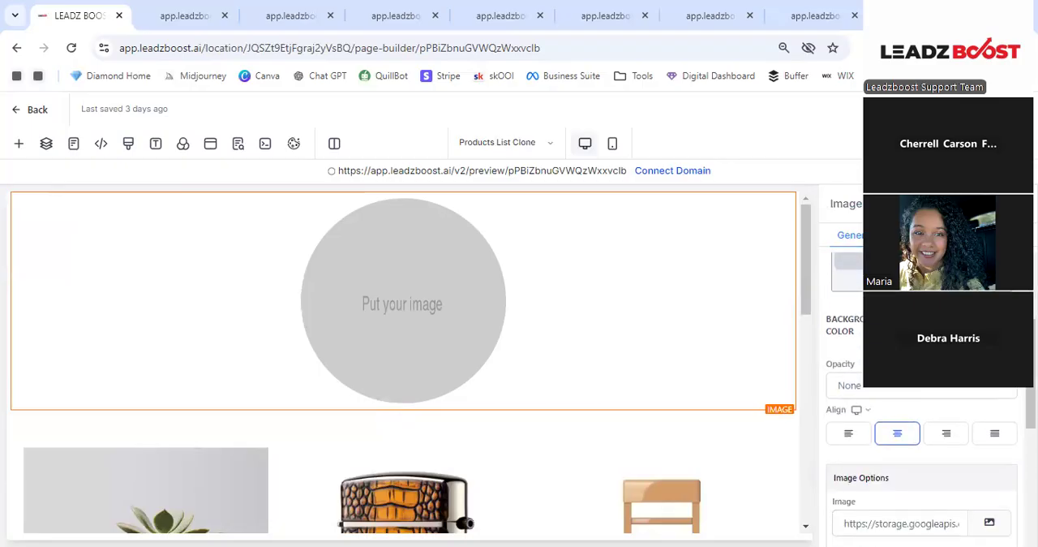
pyautogui.scroll(-1, 925, 421)
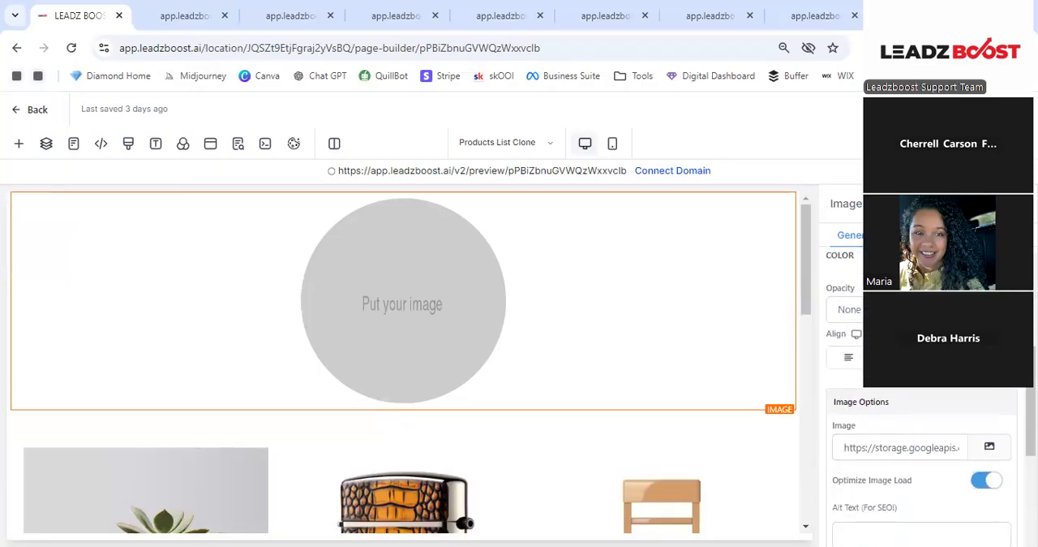
pyautogui.click(990, 449)
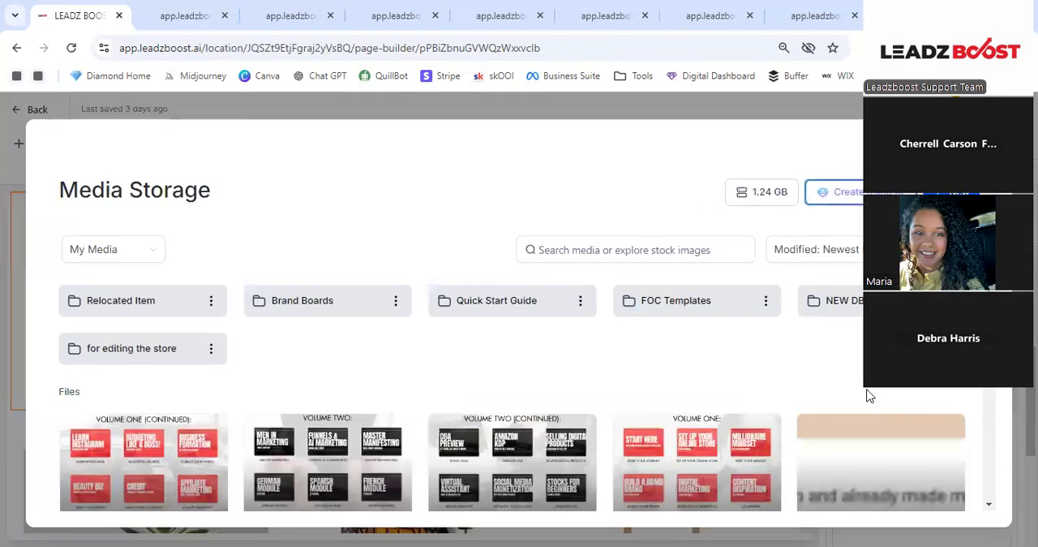
# - Open the Relocated Item media folder, look through its files and preview About me (1).png
pyautogui.click(132, 305)
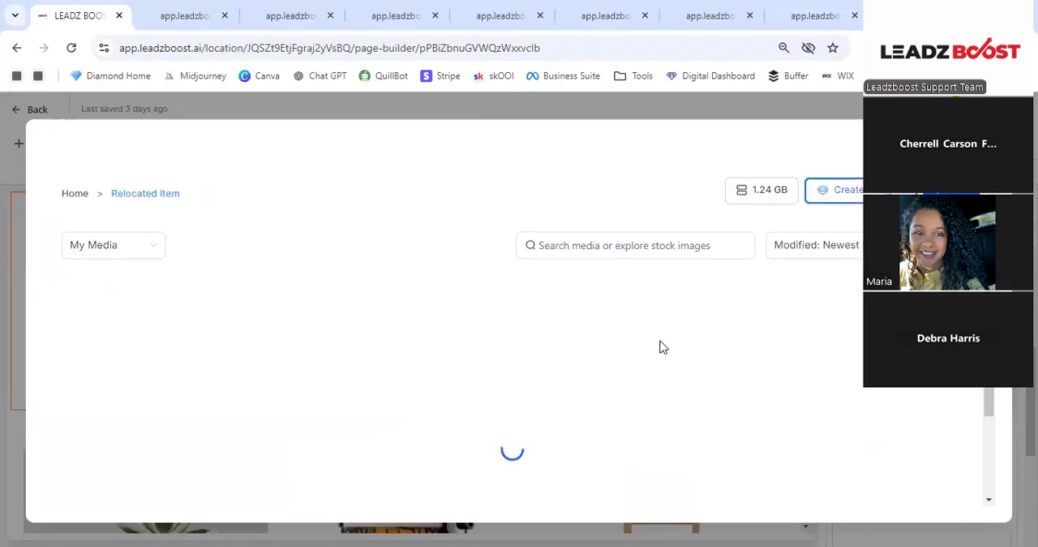
pyautogui.scroll(-10, 749, 381)
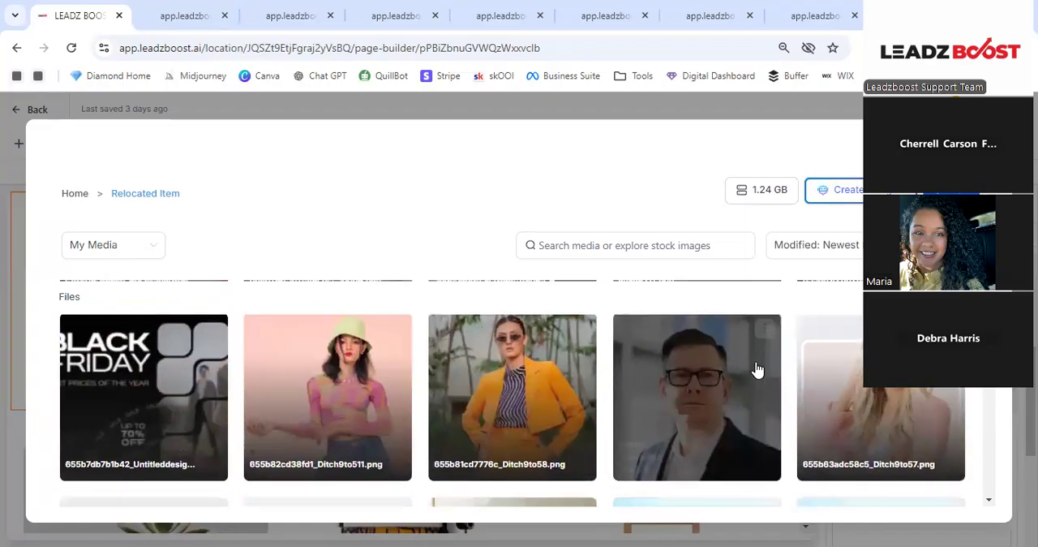
pyautogui.scroll(-10, 747, 370)
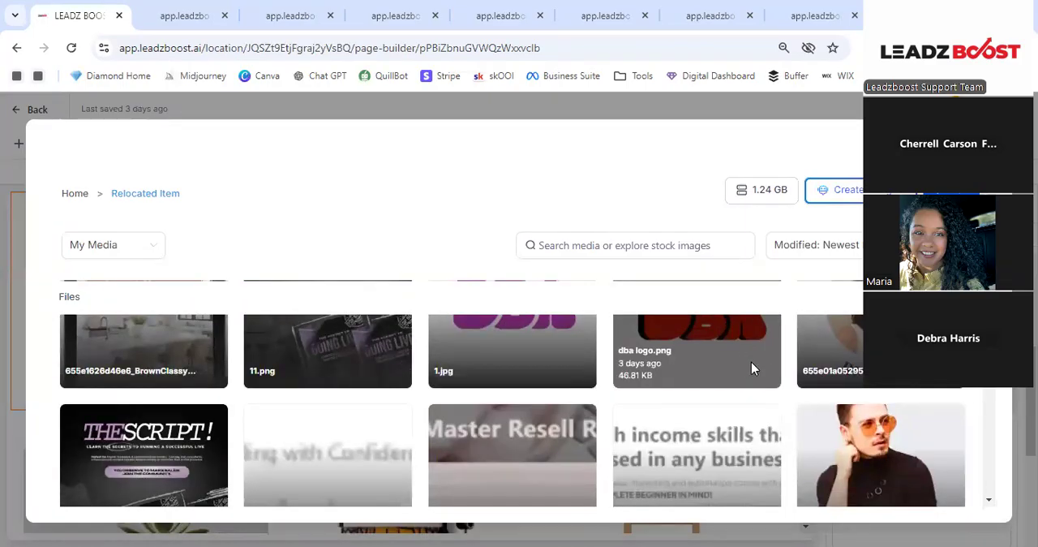
pyautogui.scroll(-5, 752, 362)
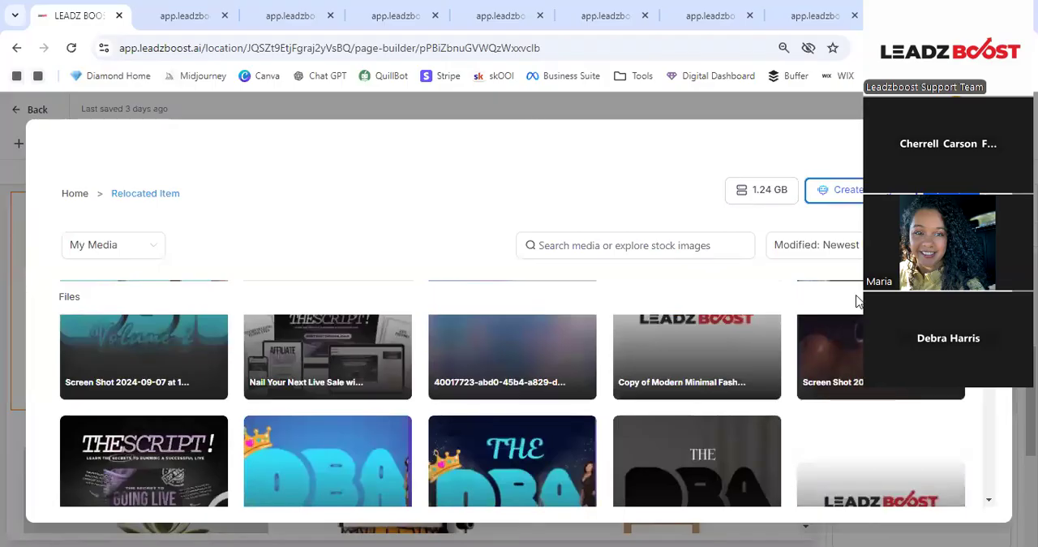
pyautogui.scroll(-10, 857, 300)
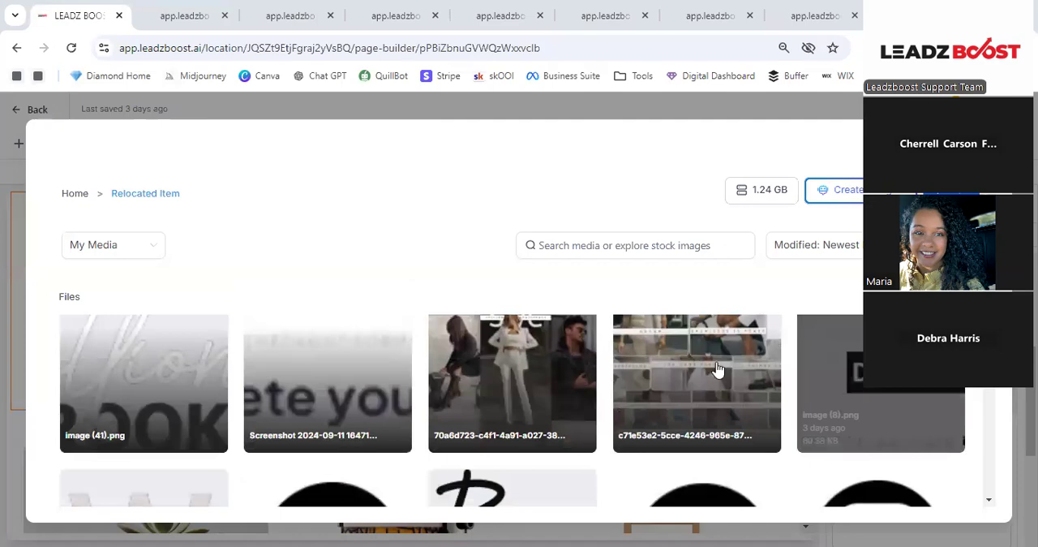
pyautogui.scroll(-1, 719, 370)
pyautogui.scroll(-8, 719, 369)
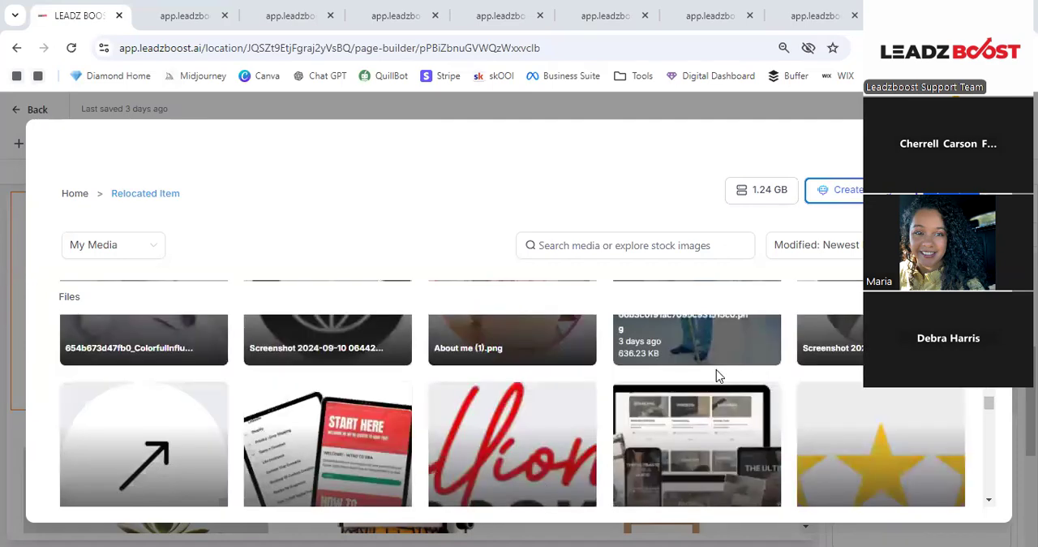
pyautogui.scroll(-10, 719, 378)
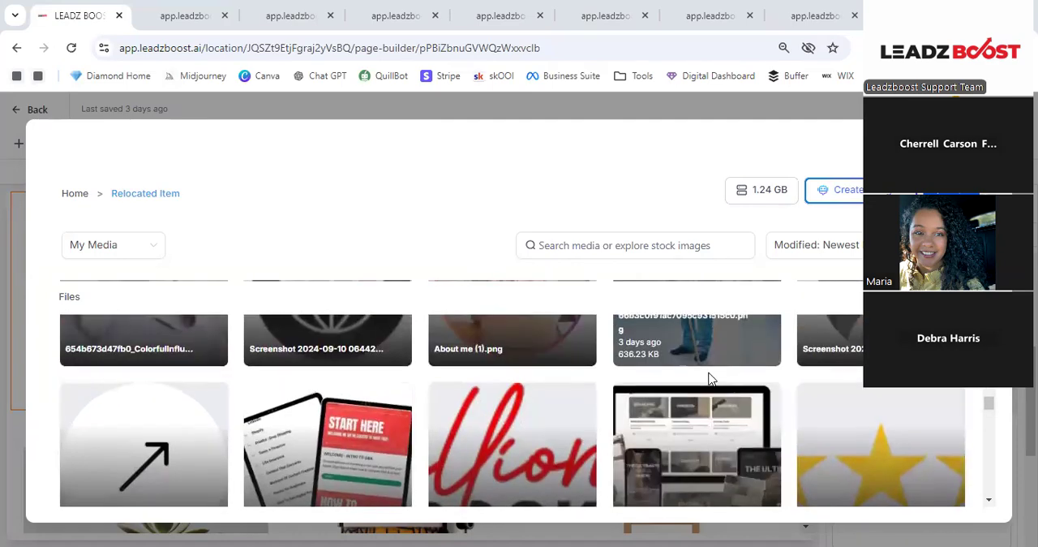
pyautogui.click(549, 405)
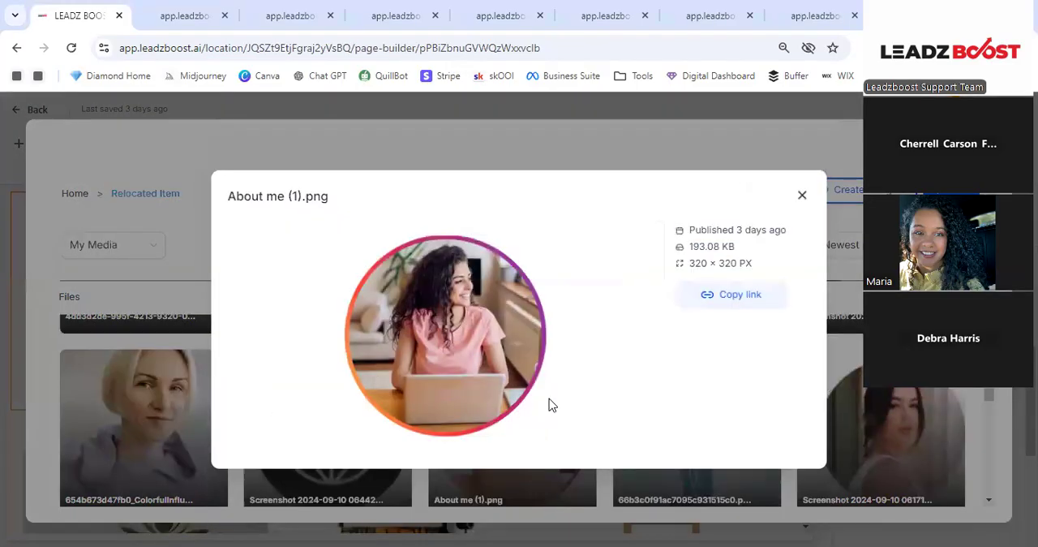
pyautogui.click(803, 197)
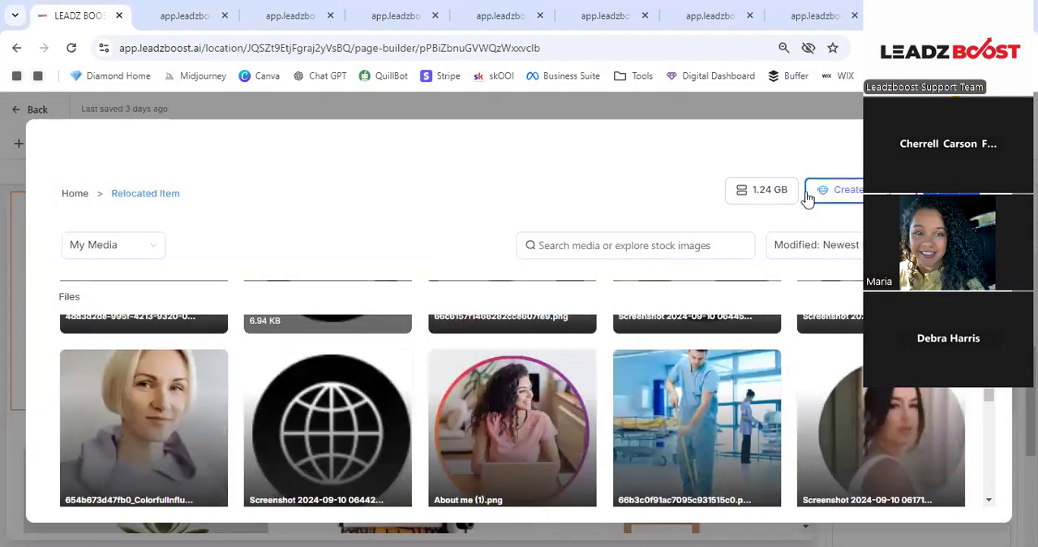
# - Replace the placeholder with the black BB logo file 66c6157f1466282cce607fe9.png from the folder
pyautogui.scroll(-1, 716, 304)
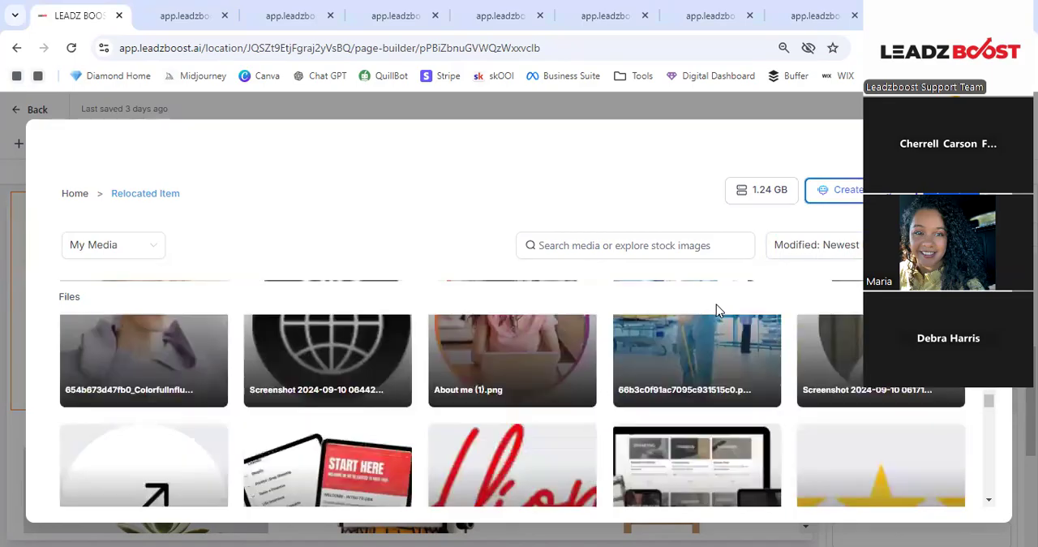
pyautogui.scroll(3, 716, 304)
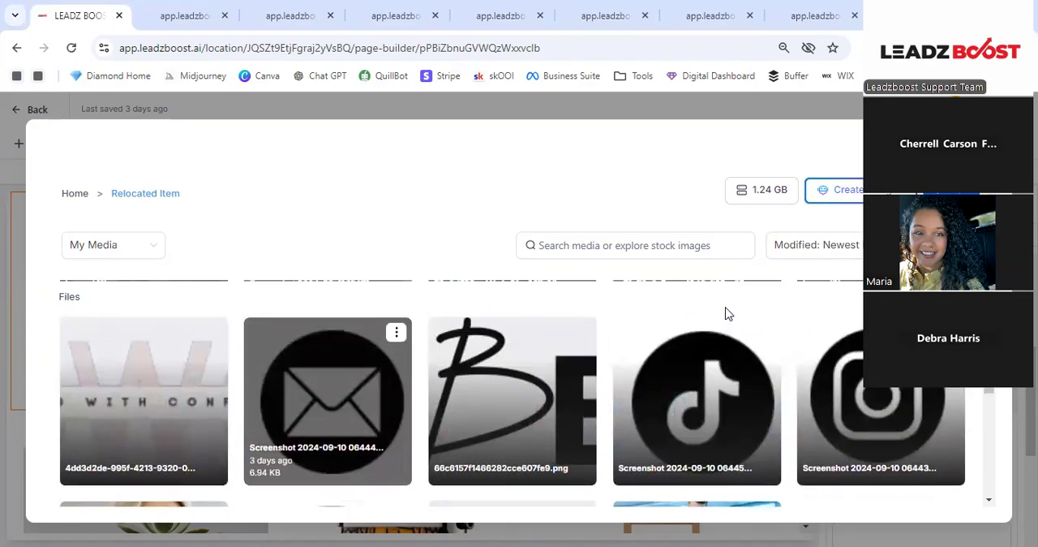
pyautogui.click(549, 377)
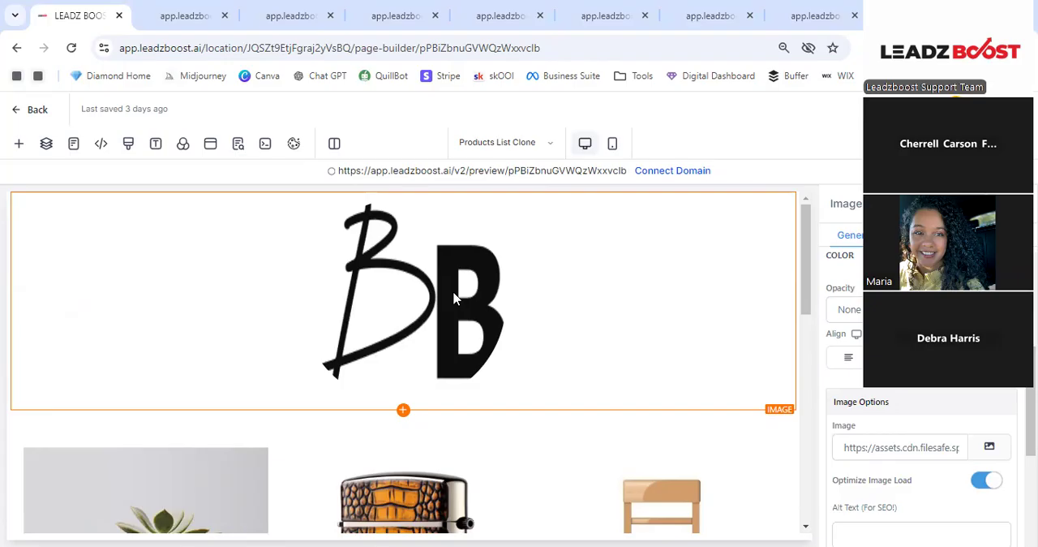
# - Set the logo's image radius to None so it is not cropped to a circle
pyautogui.scroll(-3, 921, 405)
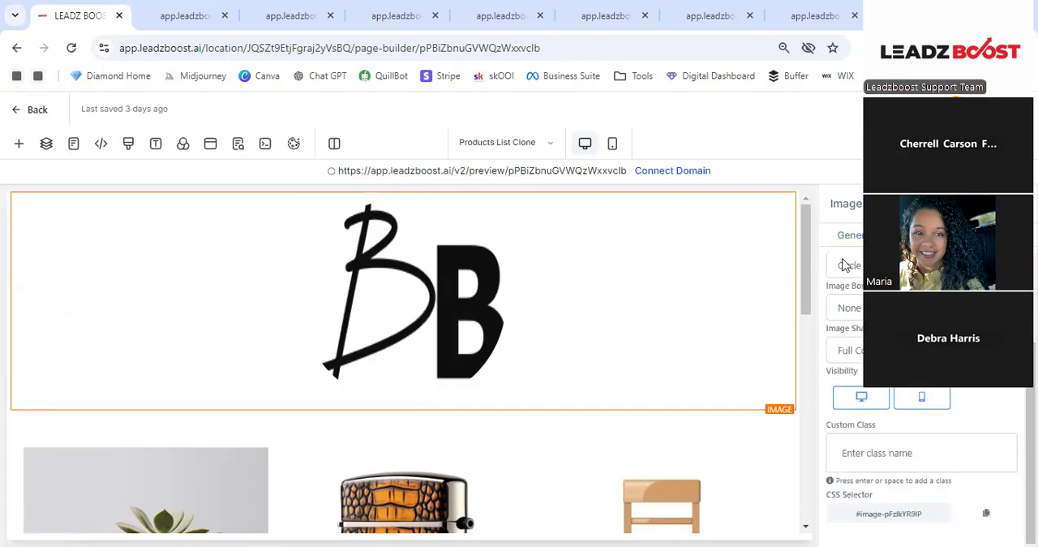
pyautogui.scroll(2, 920, 406)
pyautogui.click(849, 341)
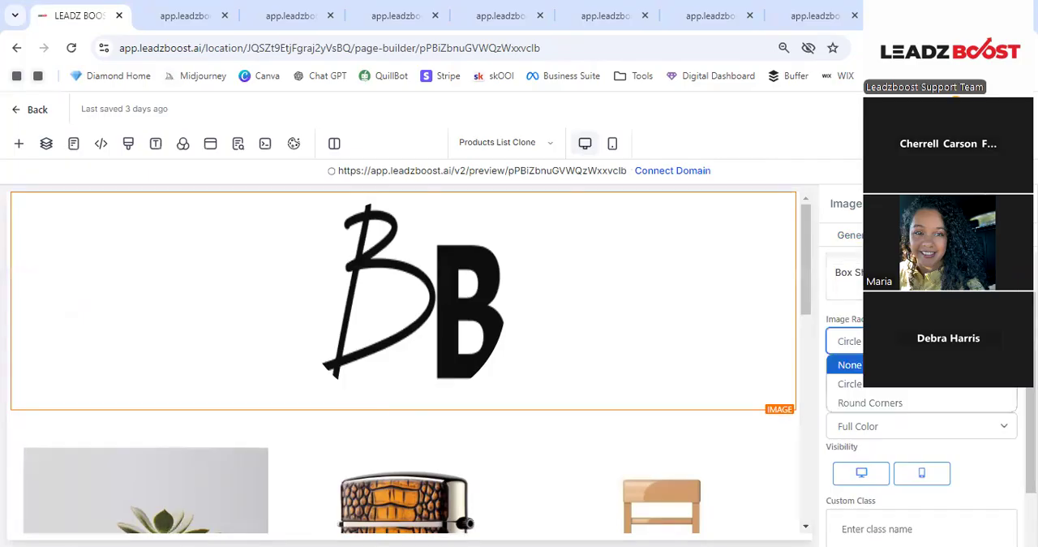
pyautogui.click(850, 364)
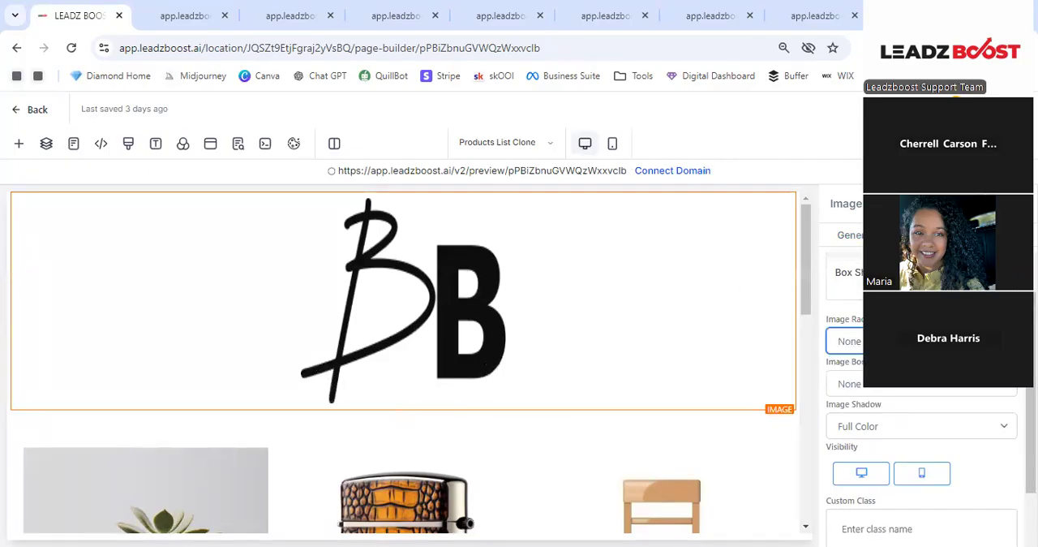
# - Align the BB logo to the left of its section
pyautogui.scroll(1, 921, 365)
pyautogui.scroll(-2, 921, 446)
pyautogui.scroll(2, 922, 446)
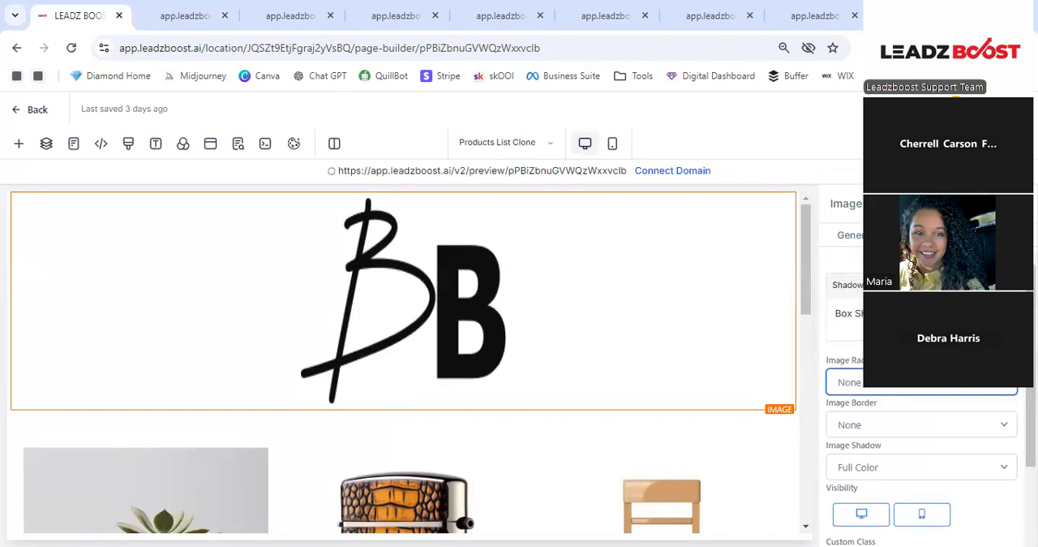
pyautogui.scroll(5, 921, 389)
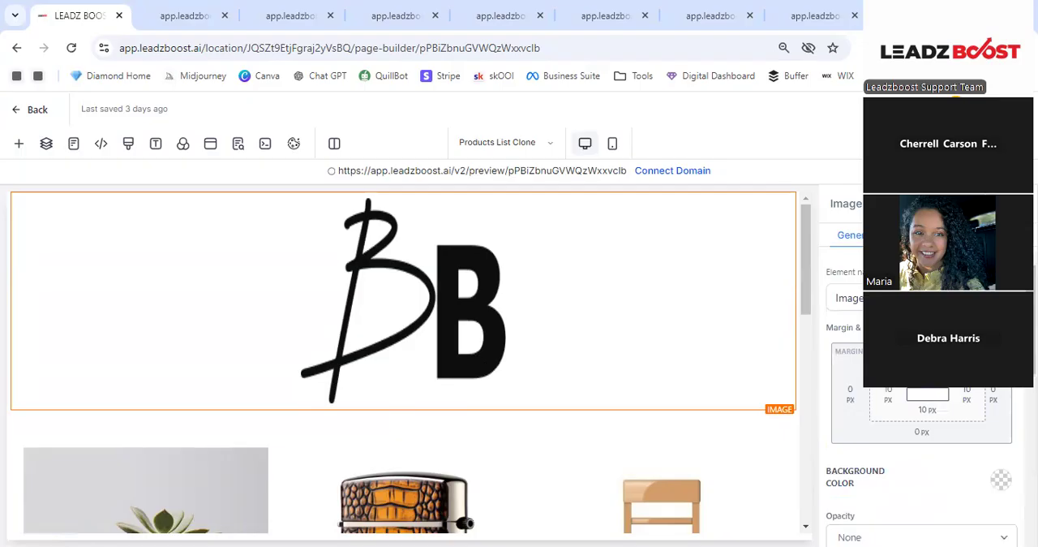
pyautogui.scroll(-3, 864, 438)
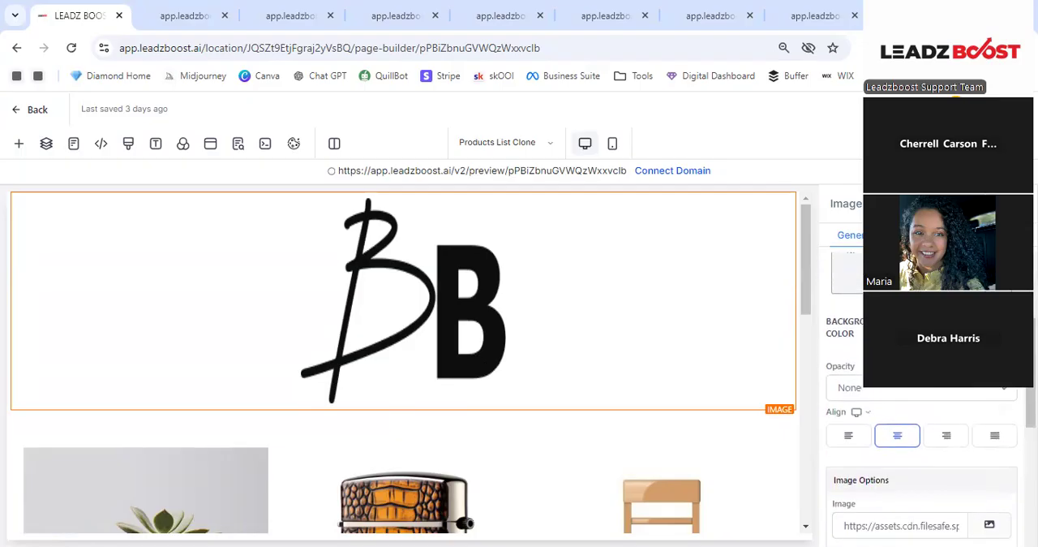
pyautogui.click(862, 438)
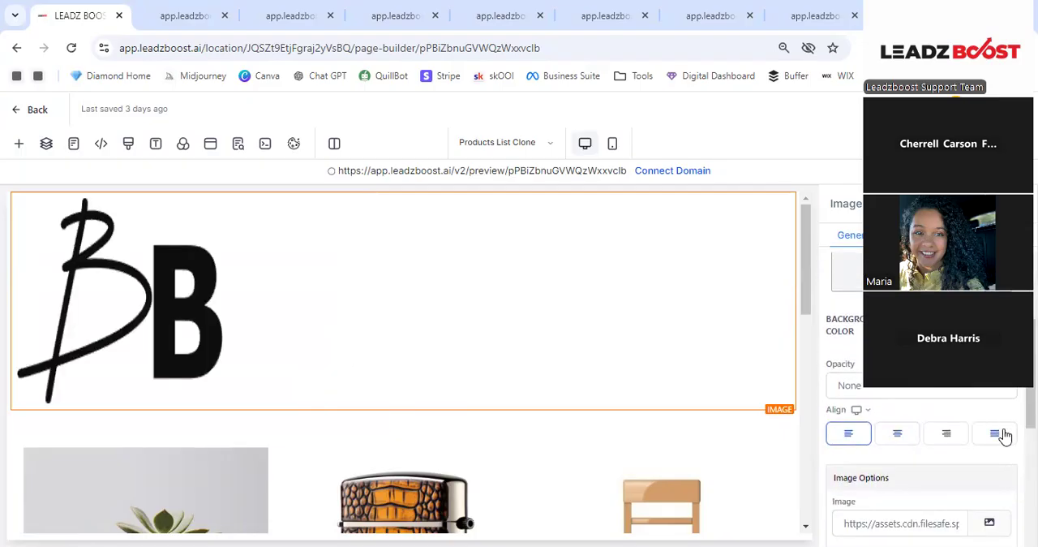
# - Clear the logo's height and width values so both dimensions use auto sizing
pyautogui.scroll(-4, 921, 405)
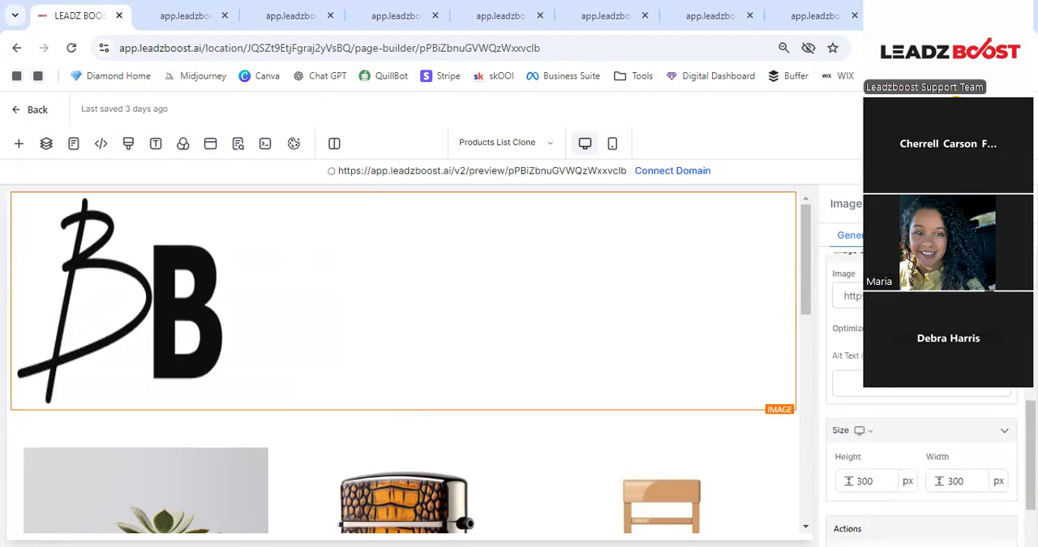
pyautogui.scroll(-1, 921, 405)
pyautogui.click(881, 401)
pyautogui.doubleClick(880, 401)
pyautogui.press('BackSpace')
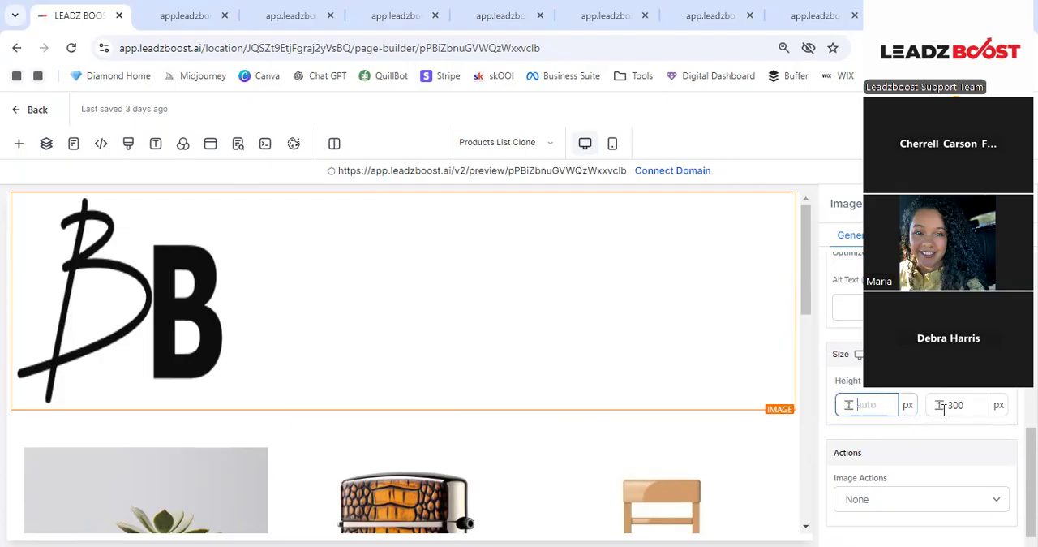
pyautogui.click(957, 410)
pyautogui.click(903, 409)
pyautogui.click(932, 413)
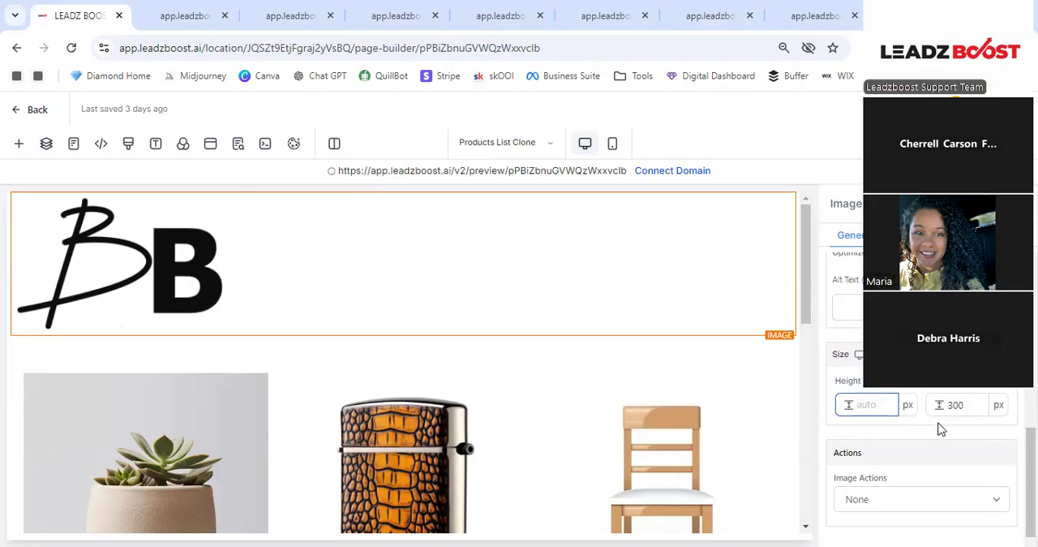
pyautogui.doubleClick(971, 413)
pyautogui.press('BackSpace')
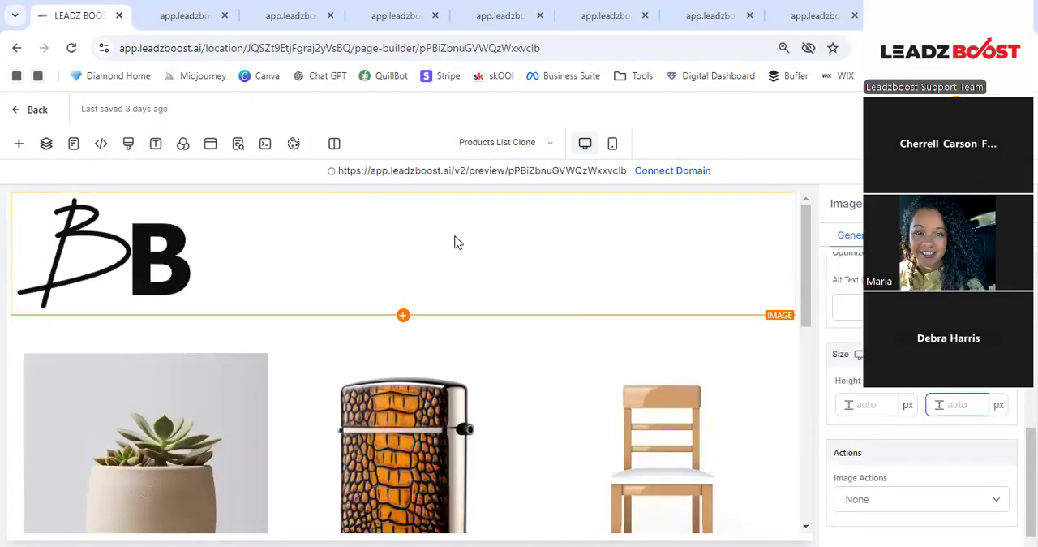
# - Align the resized BB logo to the center of its section
pyautogui.scroll(3, 925, 357)
pyautogui.scroll(2, 921, 405)
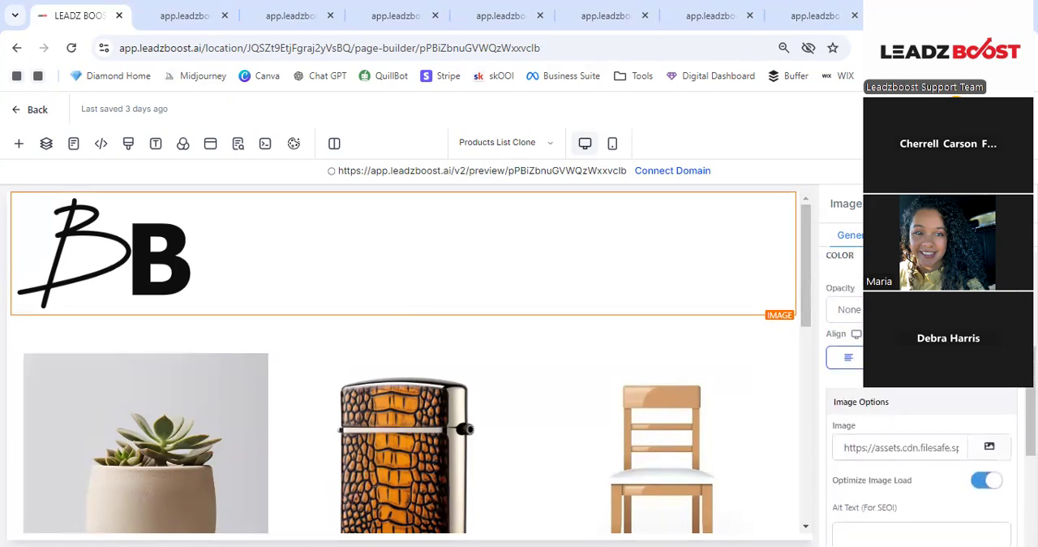
pyautogui.click(894, 357)
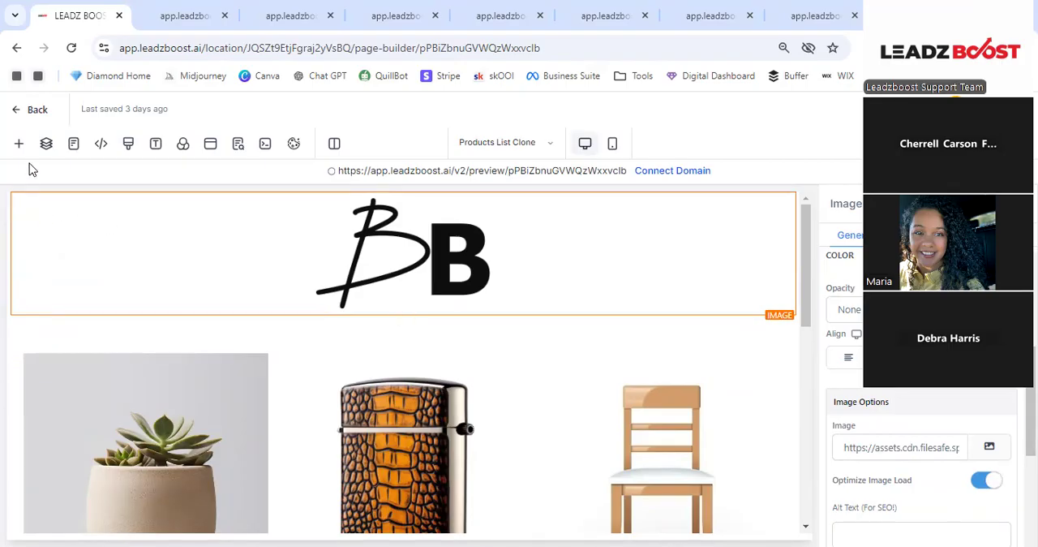
# - Select the logo's section in the page layers and set its background color to red
pyautogui.click(46, 145)
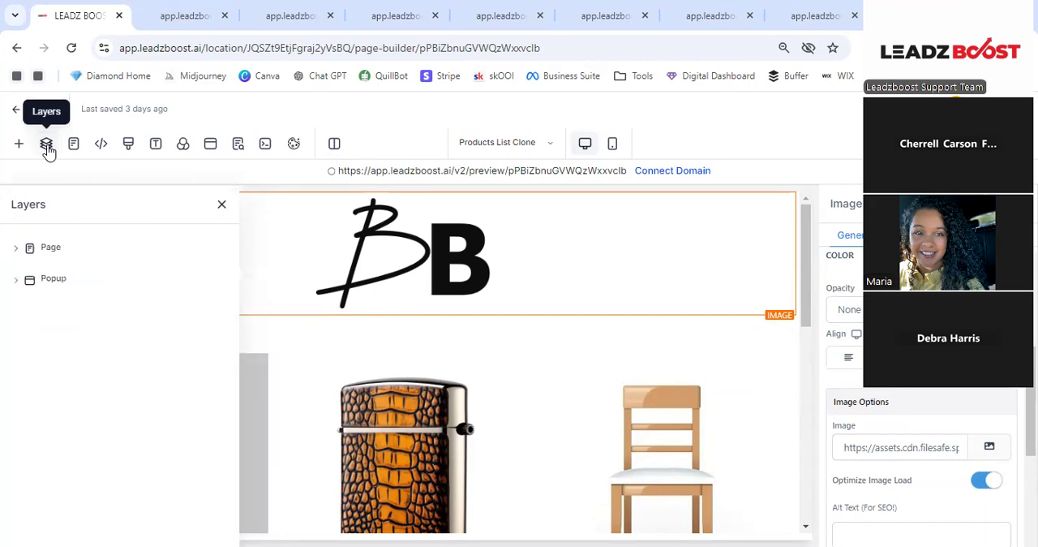
pyautogui.click(17, 250)
pyautogui.click(63, 274)
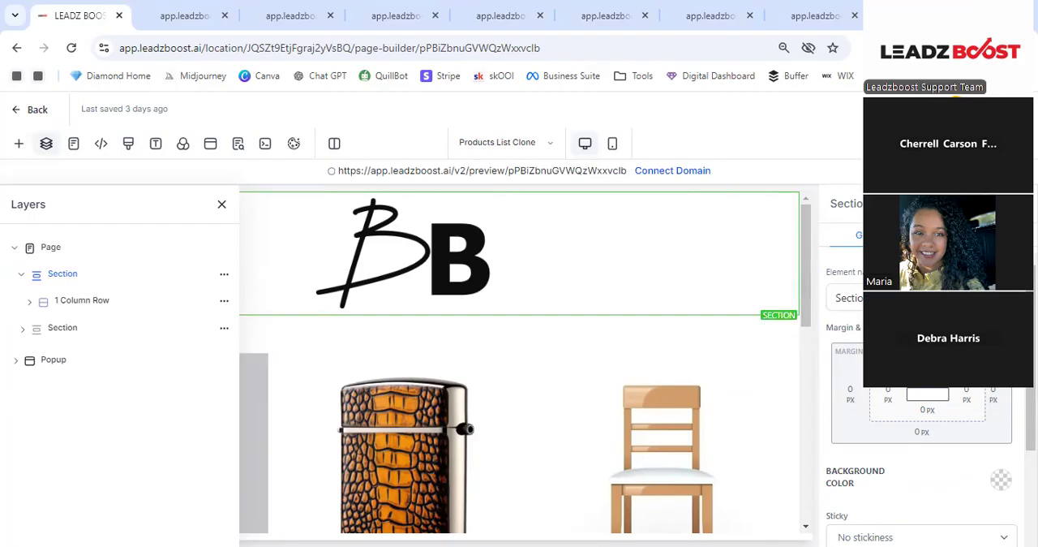
pyautogui.scroll(-1, 920, 422)
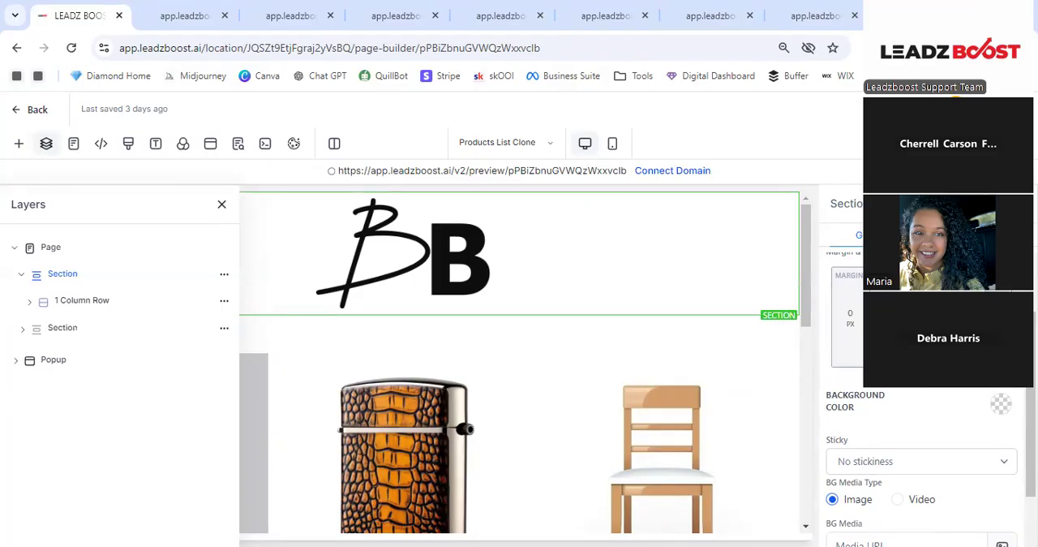
pyautogui.click(1001, 404)
pyautogui.click(970, 441)
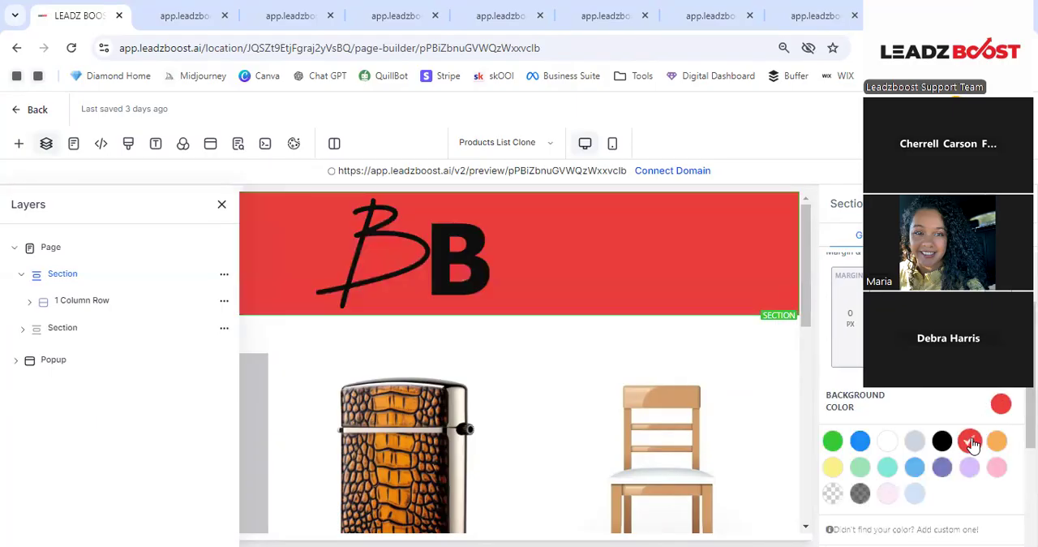
# - Save the Products List page and preview it, checking the red logo header and the product grid
pyautogui.doubleClick(823, 155)
pyautogui.click(823, 160)
pyautogui.click(237, 143)
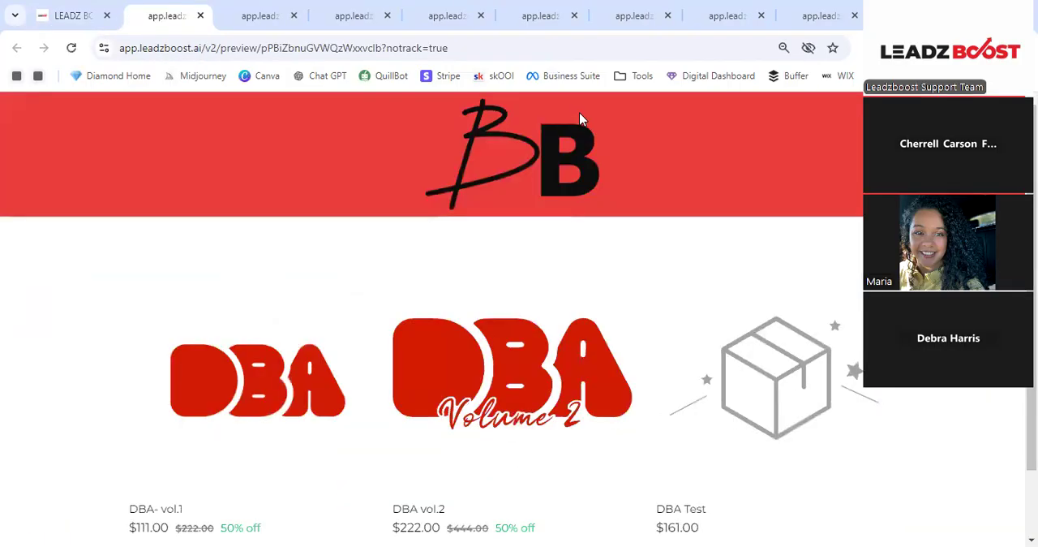
pyautogui.scroll(-1, 430, 136)
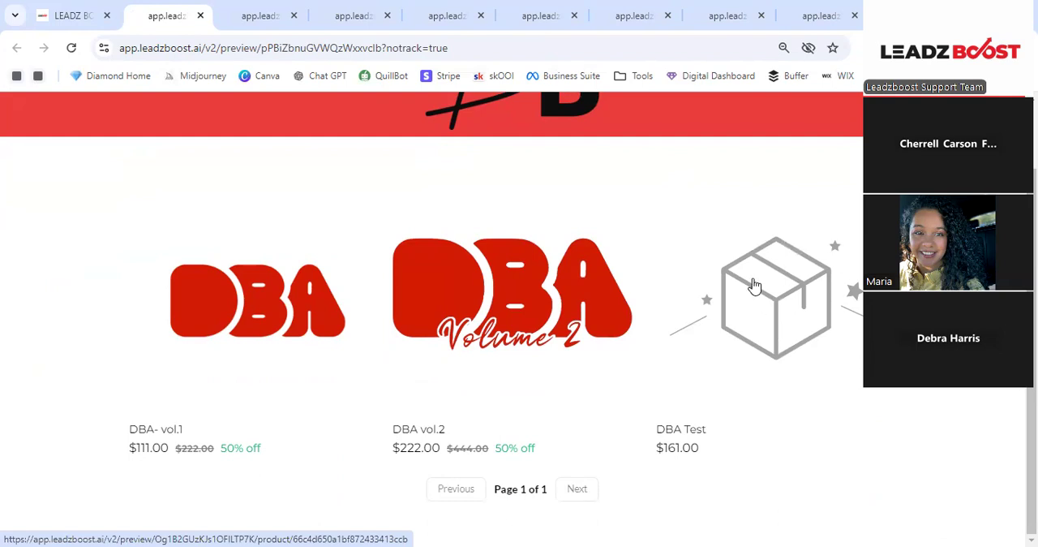
pyautogui.scroll(1, 754, 286)
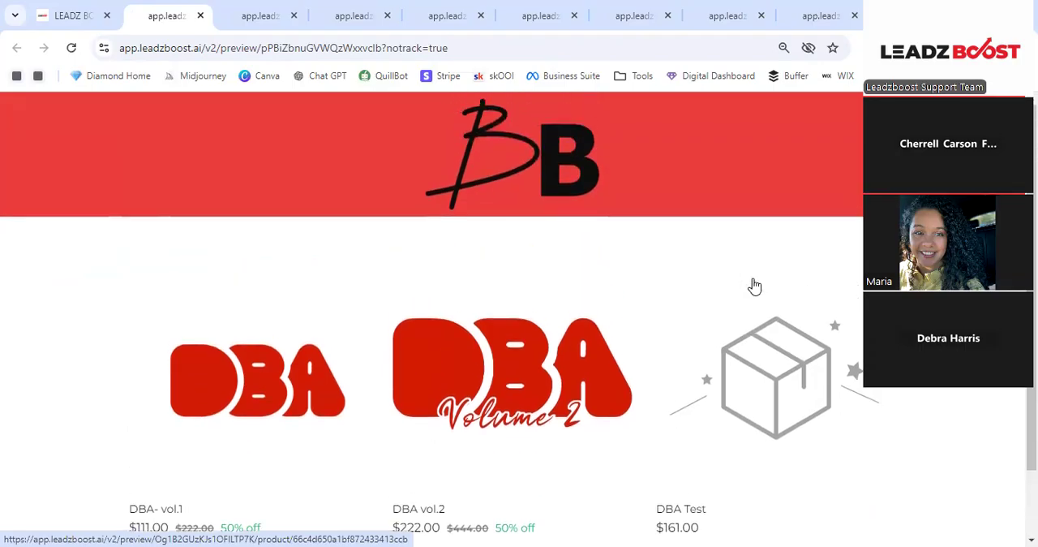
# - Compare the open link-in-bio previews with the store page preview, examining their header, link buttons and products
pyautogui.click(246, 9)
pyautogui.scroll(2, 575, 186)
pyautogui.scroll(-2, 626, 362)
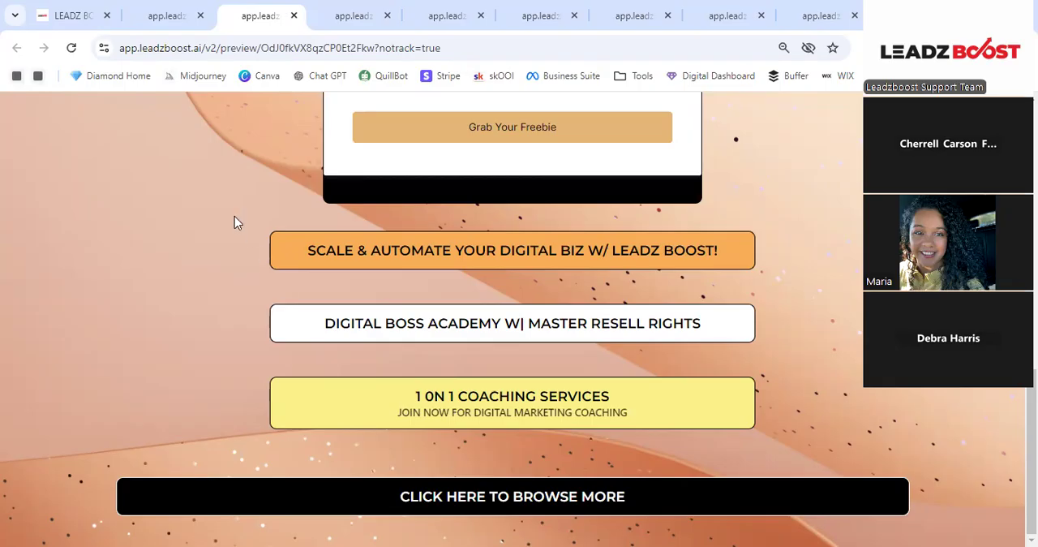
pyautogui.click(44, 9)
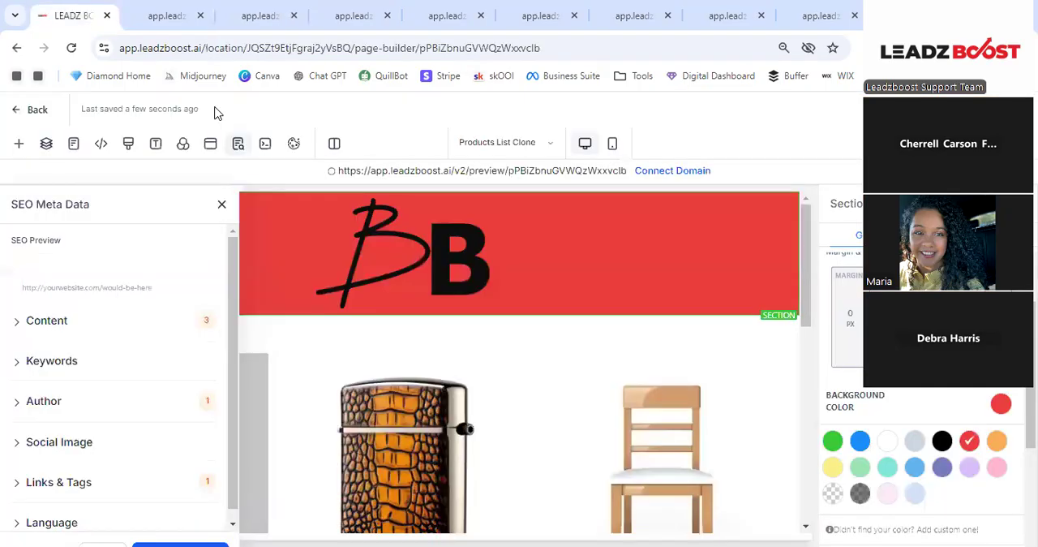
pyautogui.click(146, 11)
pyautogui.scroll(-2, 462, 250)
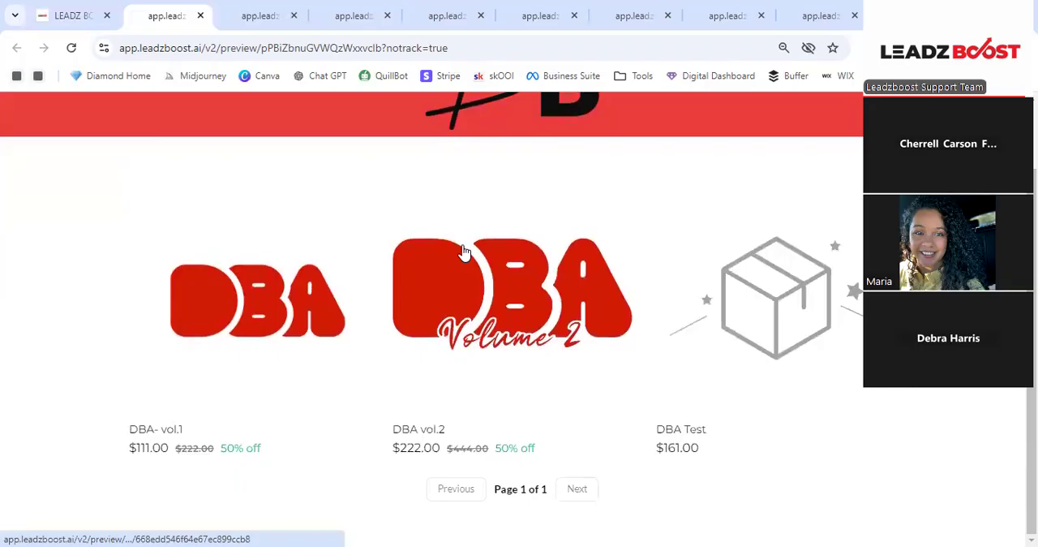
pyautogui.scroll(1, 462, 252)
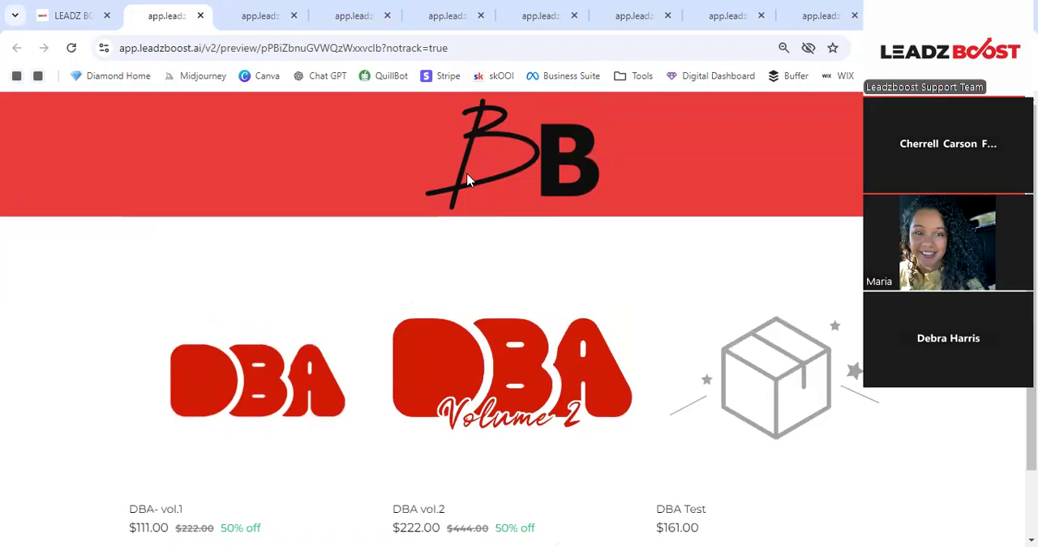
pyautogui.click(815, 14)
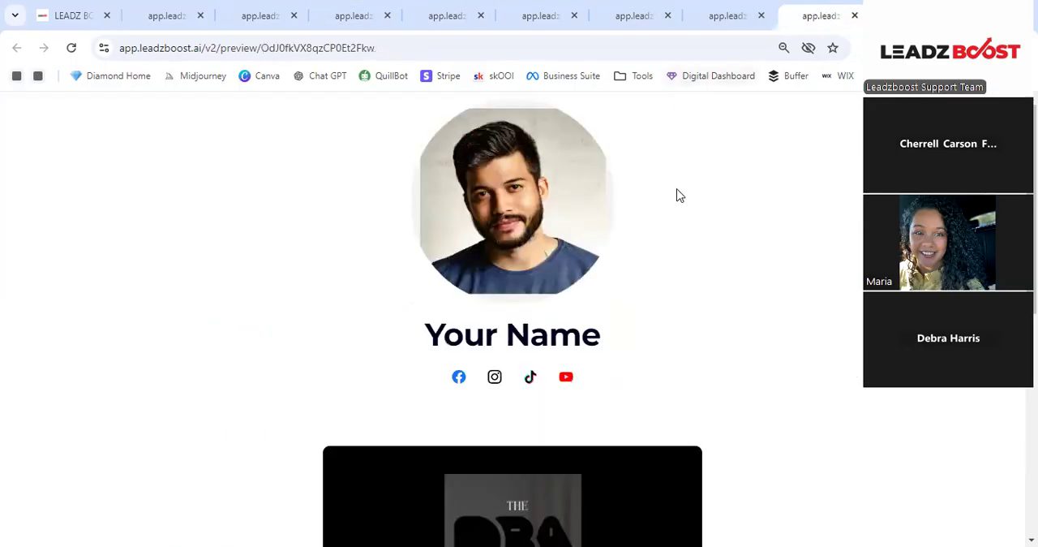
pyautogui.scroll(-5, 679, 195)
pyautogui.scroll(5, 278, 127)
# - Return to the page builder, close the SEO Meta Data settings and exit to the Stores list
pyautogui.click(69, 15)
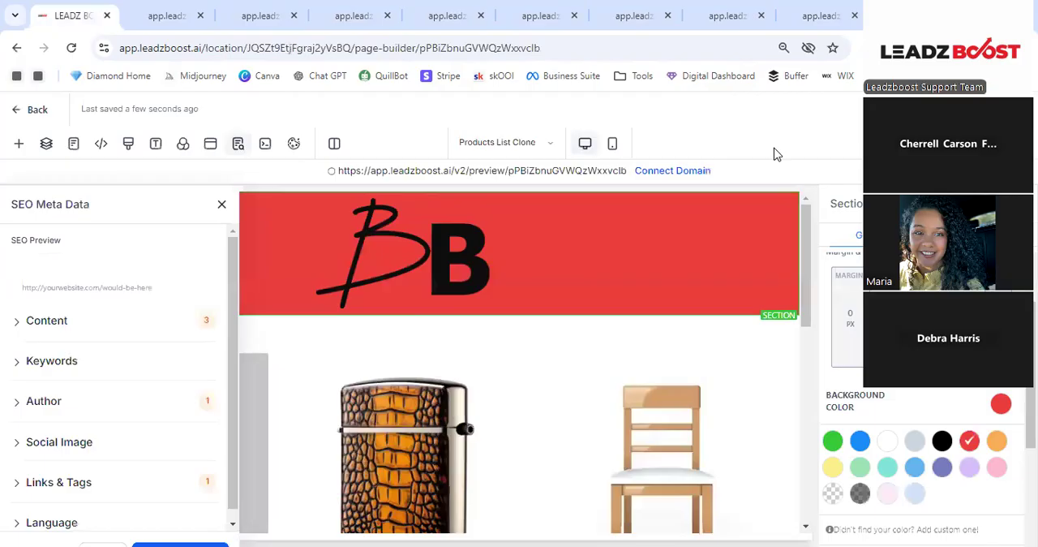
pyautogui.click(222, 203)
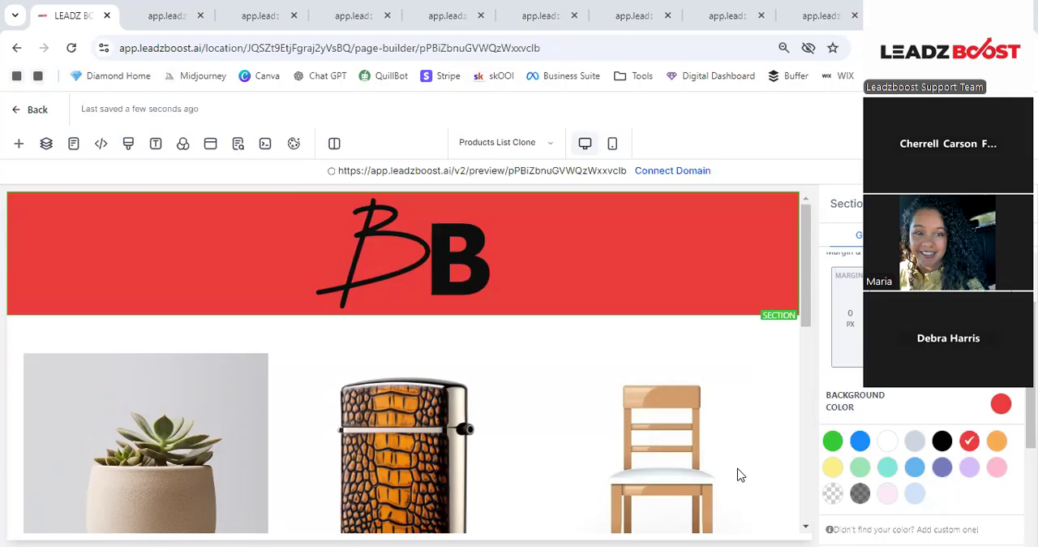
pyautogui.click(37, 111)
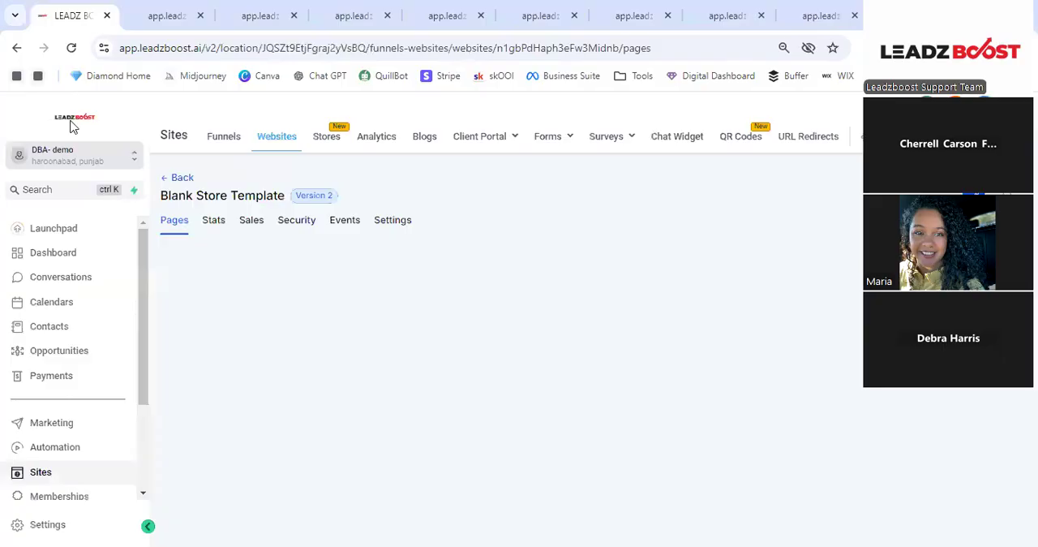
pyautogui.click(180, 178)
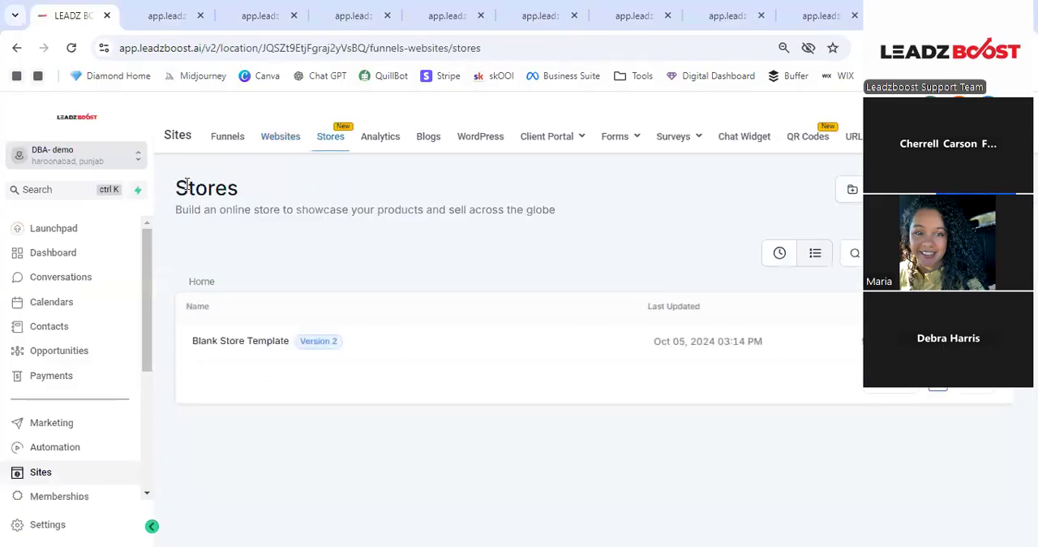
# - Open the link in bio step of the Blank Link In Bio Template funnel for editing
pyautogui.click(232, 150)
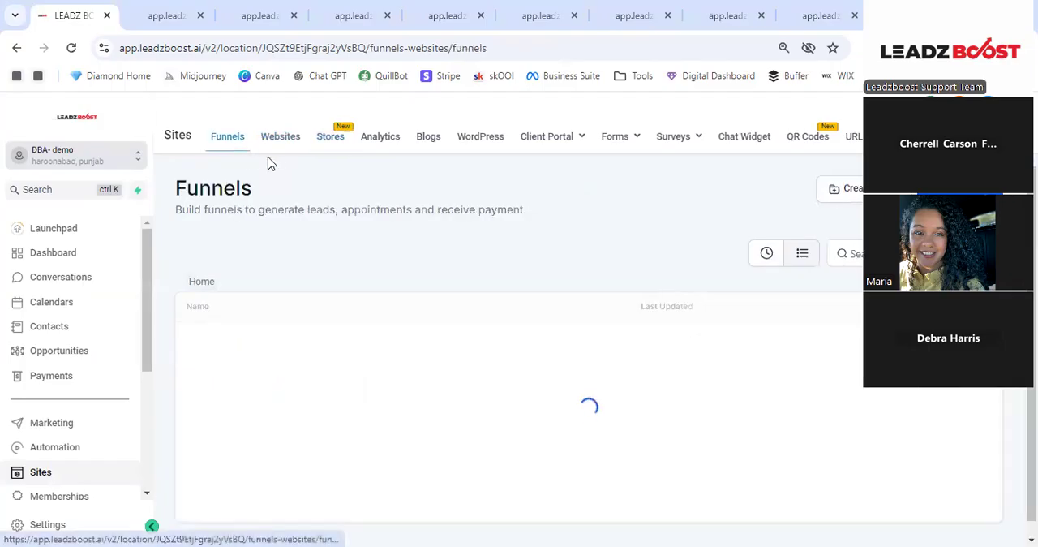
pyautogui.scroll(-2, 312, 332)
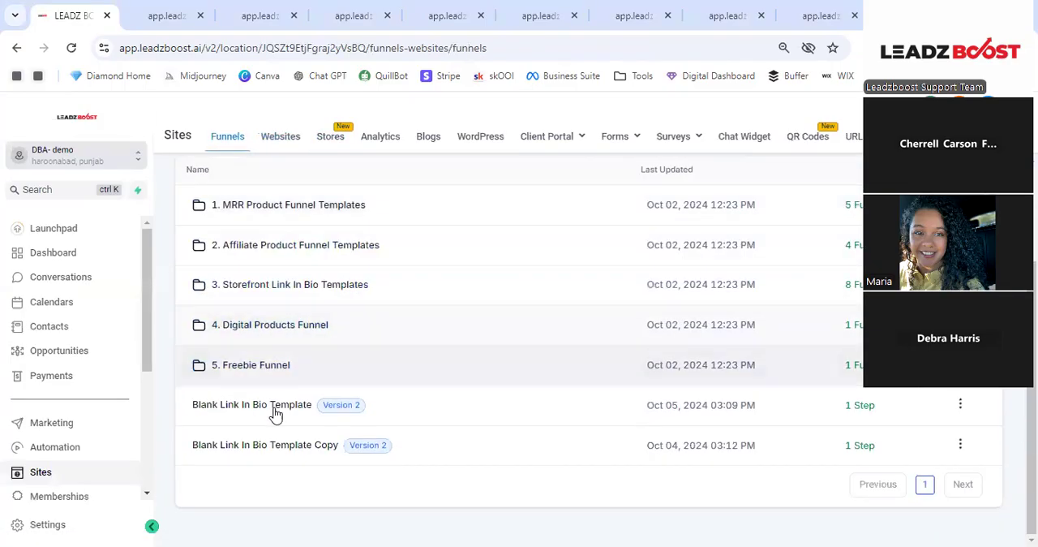
pyautogui.click(274, 414)
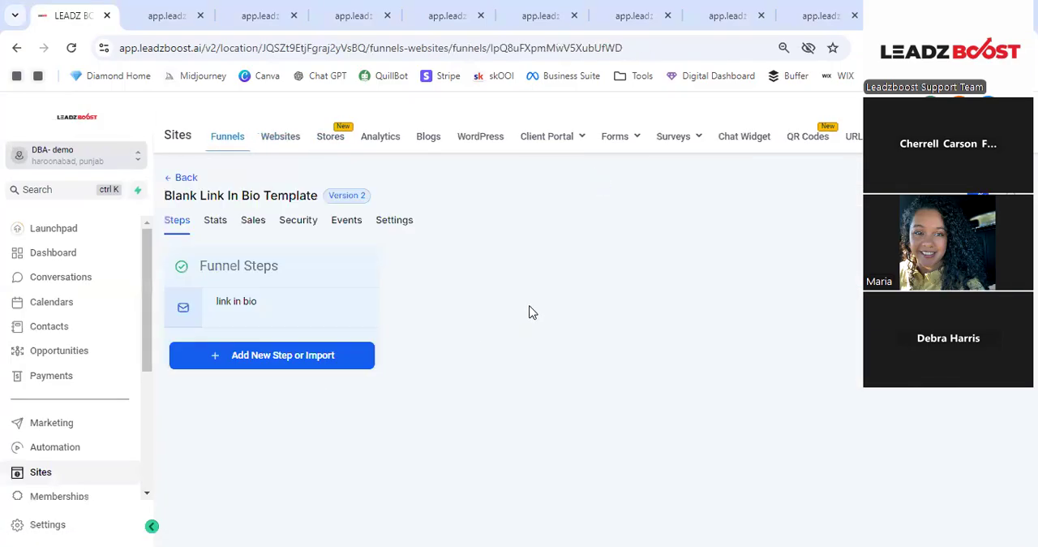
pyautogui.scroll(-2, 548, 319)
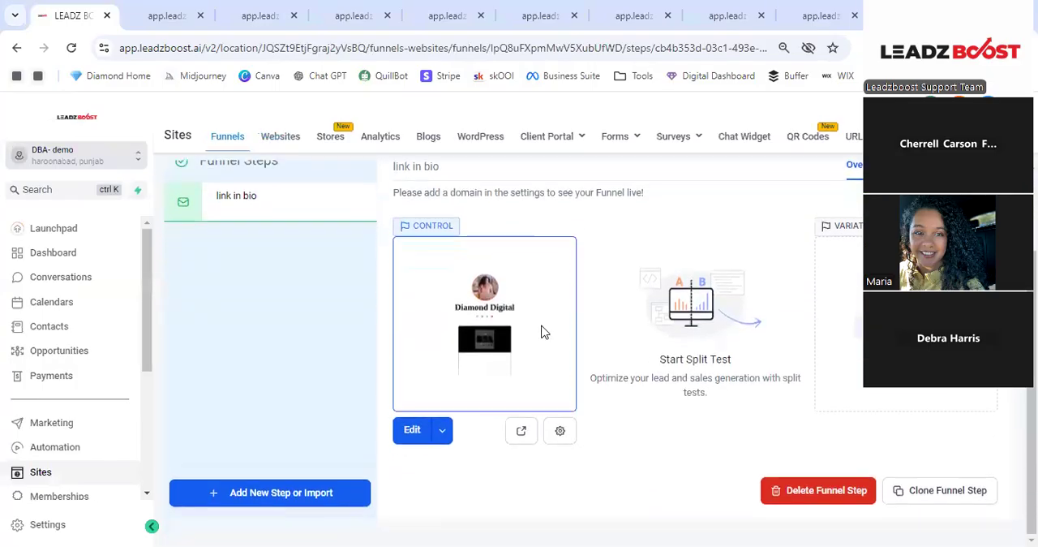
pyautogui.click(418, 432)
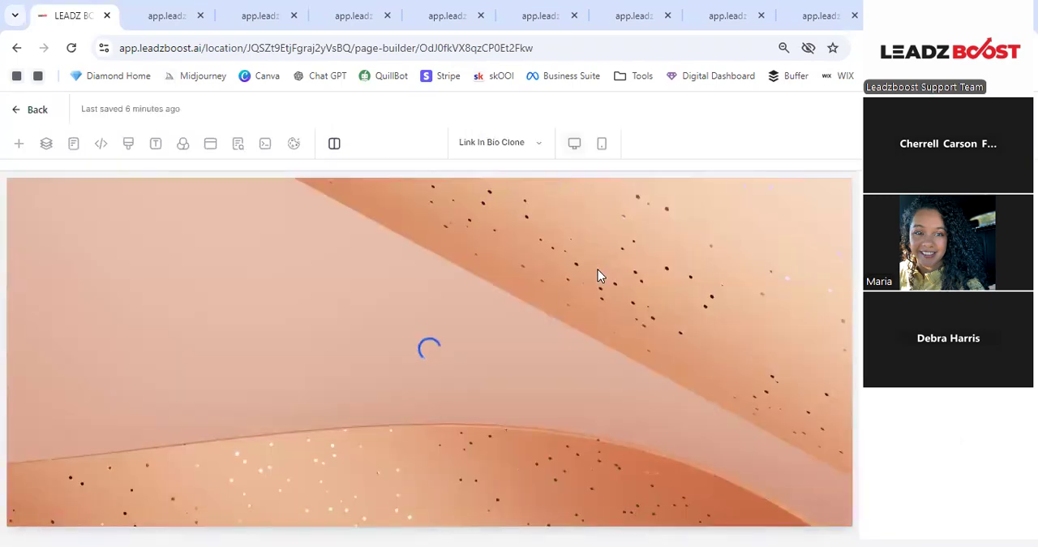
# - Duplicate the row containing the SCALE & AUTOMATE YOUR DIGITAL BIZ W/ LEADZ BOOST! button
pyautogui.scroll(-5, 598, 276)
pyautogui.scroll(-8, 575, 280)
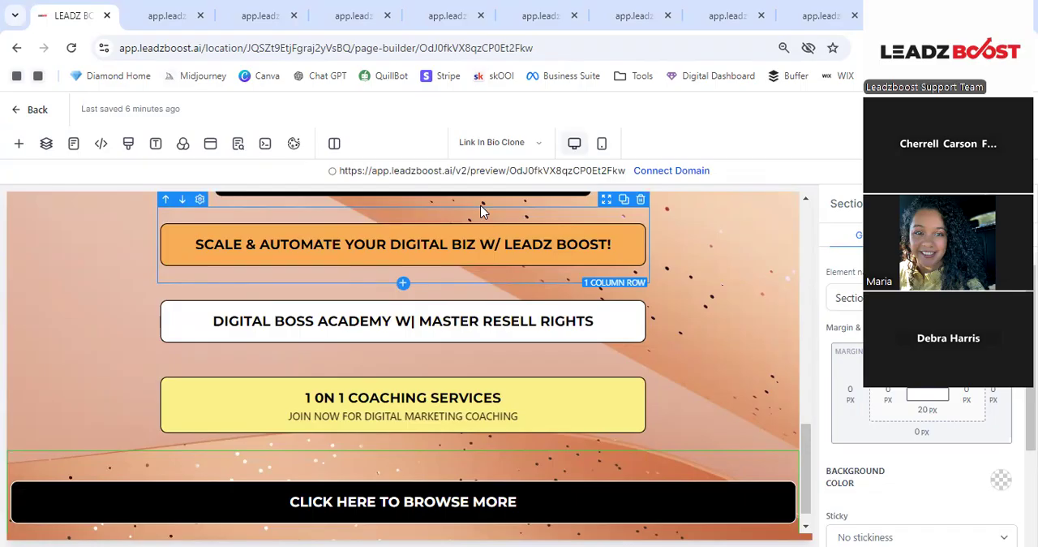
pyautogui.click(624, 199)
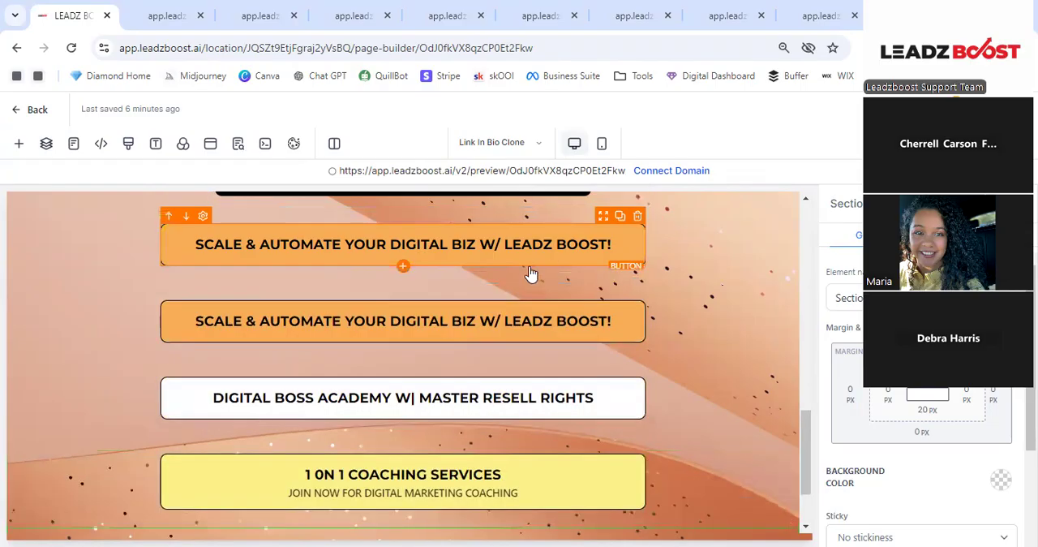
# - Try duplicating only the button inside the copied SCALE & AUTOMATE row and delete the extra button
pyautogui.click(491, 324)
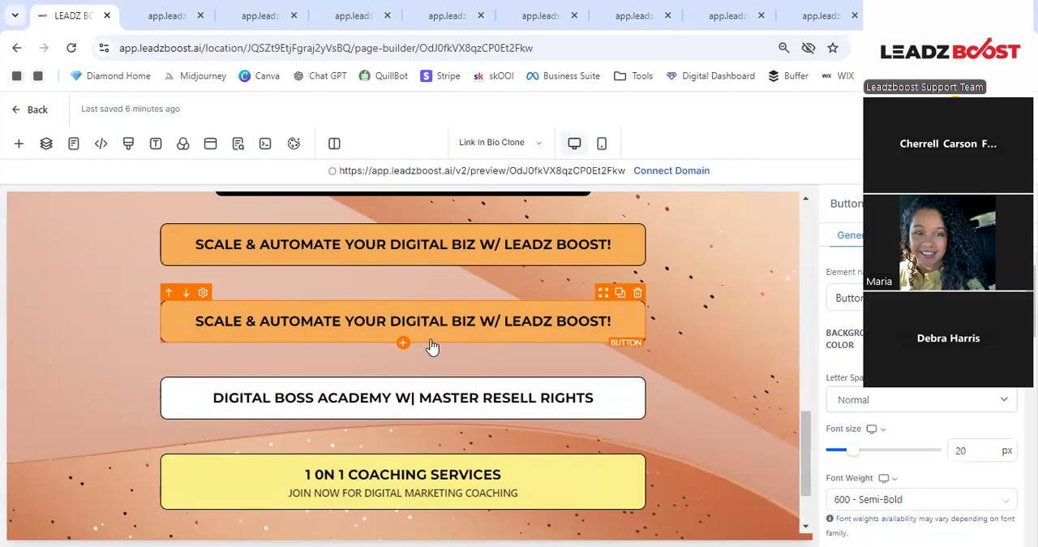
pyautogui.click(620, 293)
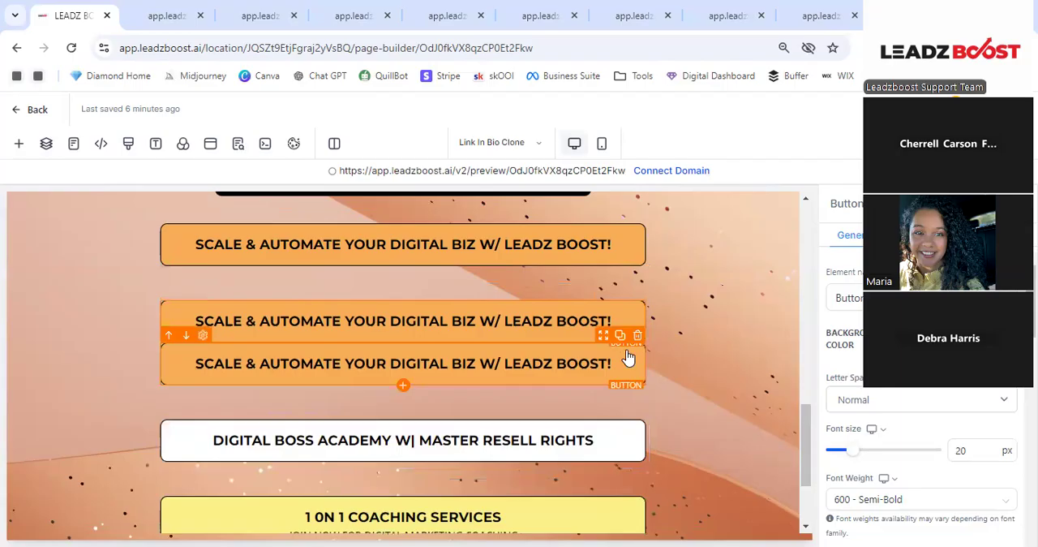
pyautogui.click(638, 337)
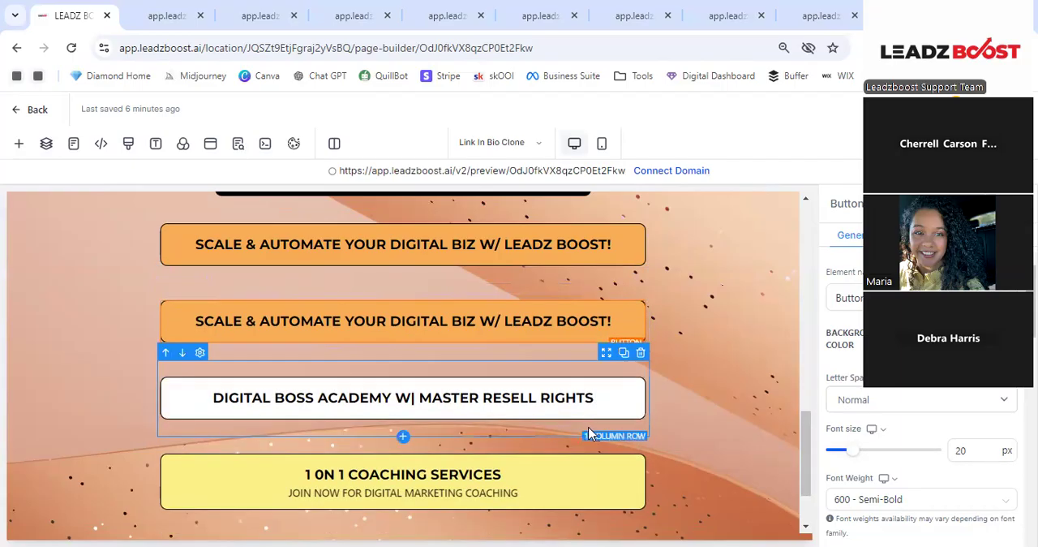
# - Duplicate the DIGITAL BOSS ACADEMY W| MASTER RESELL RIGHTS row and move one copy between the two SCALE & AUTOMATE rows
pyautogui.click(624, 355)
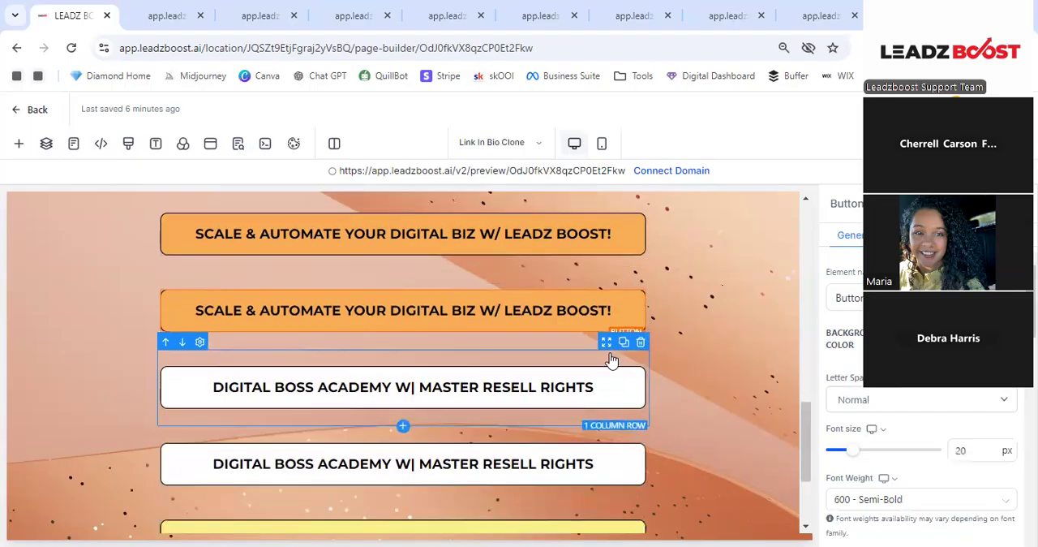
pyautogui.scroll(-2, 567, 325)
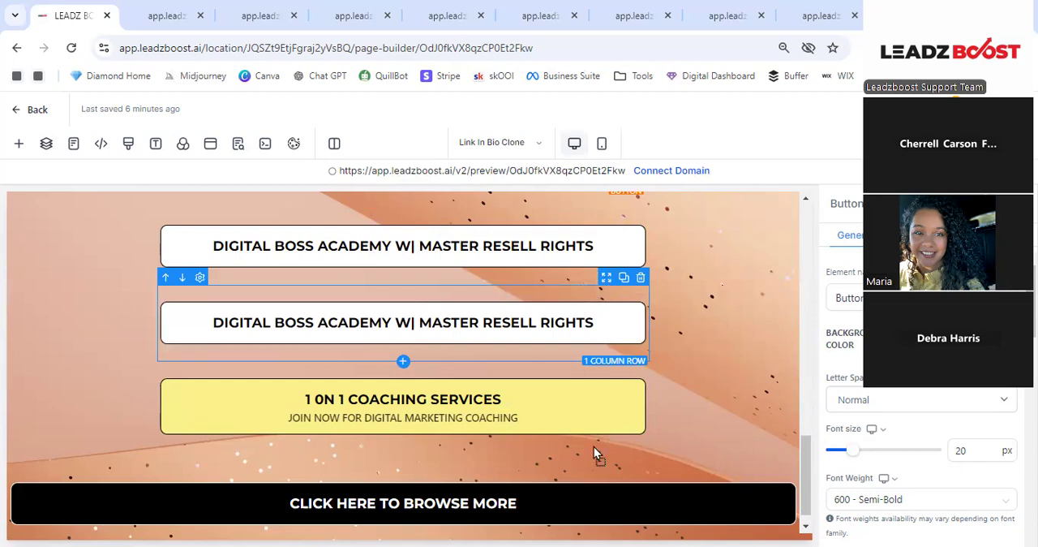
pyautogui.moveTo(595, 473); pyautogui.dragTo(597, 442)
pyautogui.scroll(-3, 597, 440)
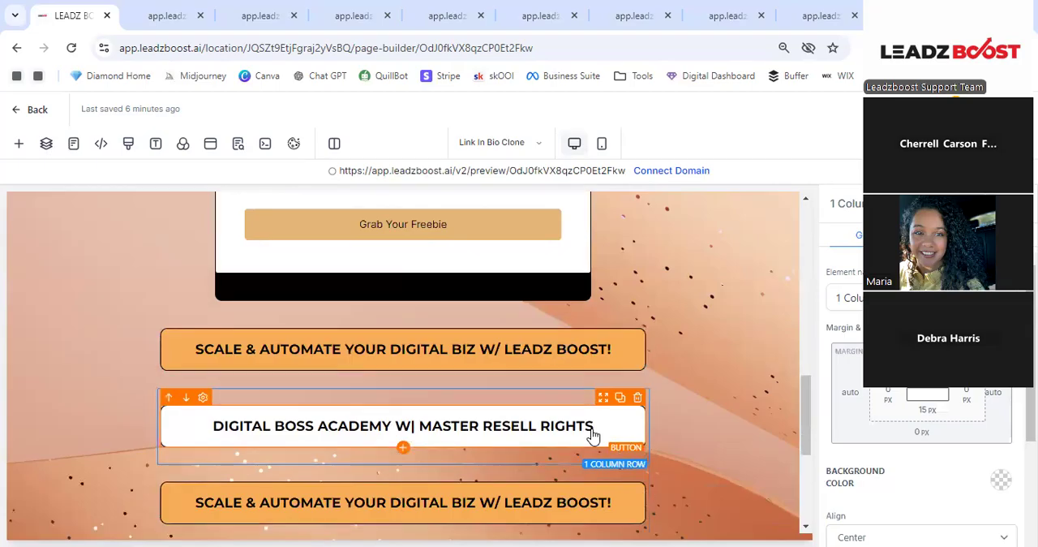
# - Inspect the rearranged link buttons, selecting the 1 0N 1 COACHING SERVICES button and its surrounding 1 Column Row
pyautogui.scroll(-1, 606, 444)
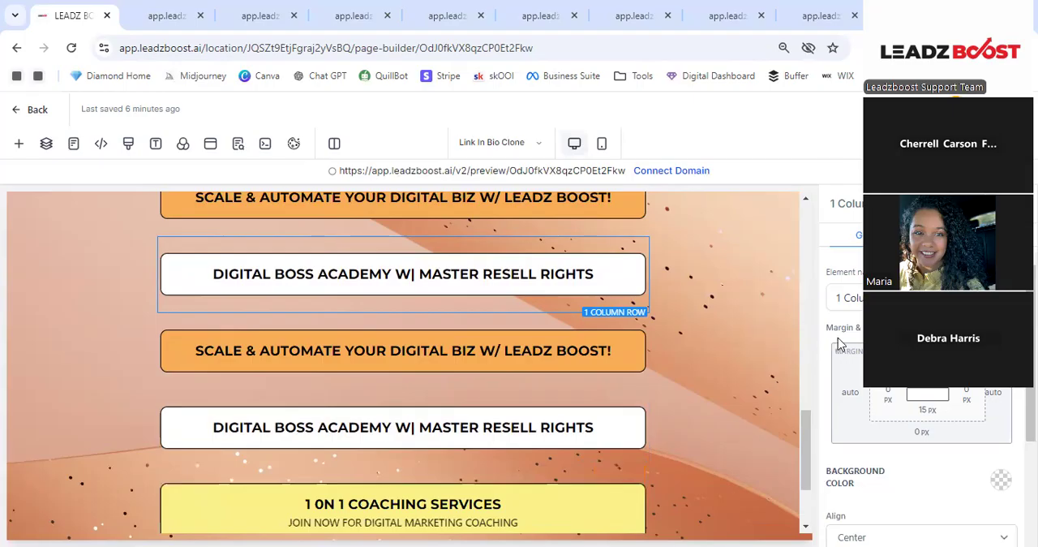
pyautogui.scroll(-1, 668, 352)
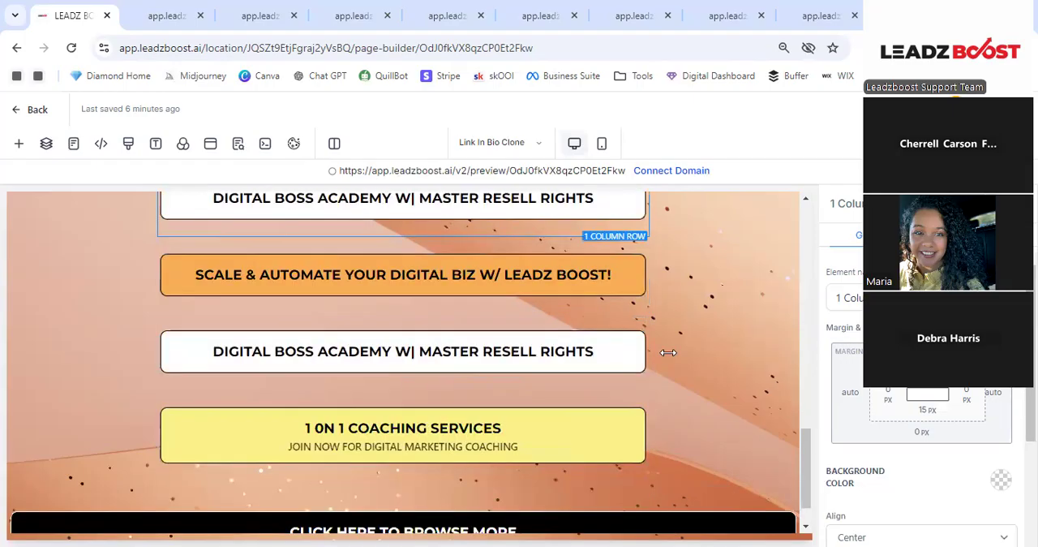
pyautogui.scroll(-1, 669, 352)
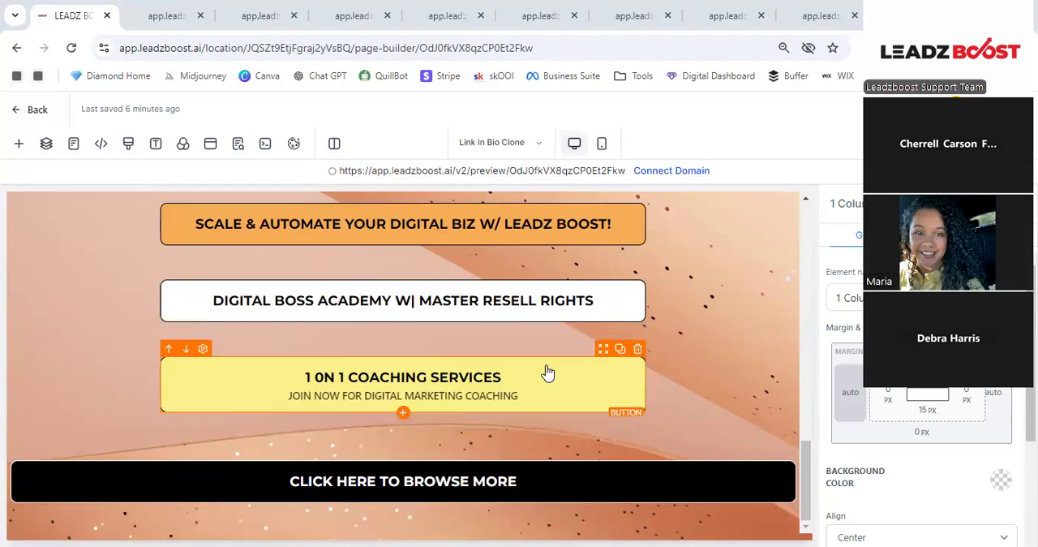
pyautogui.click(587, 359)
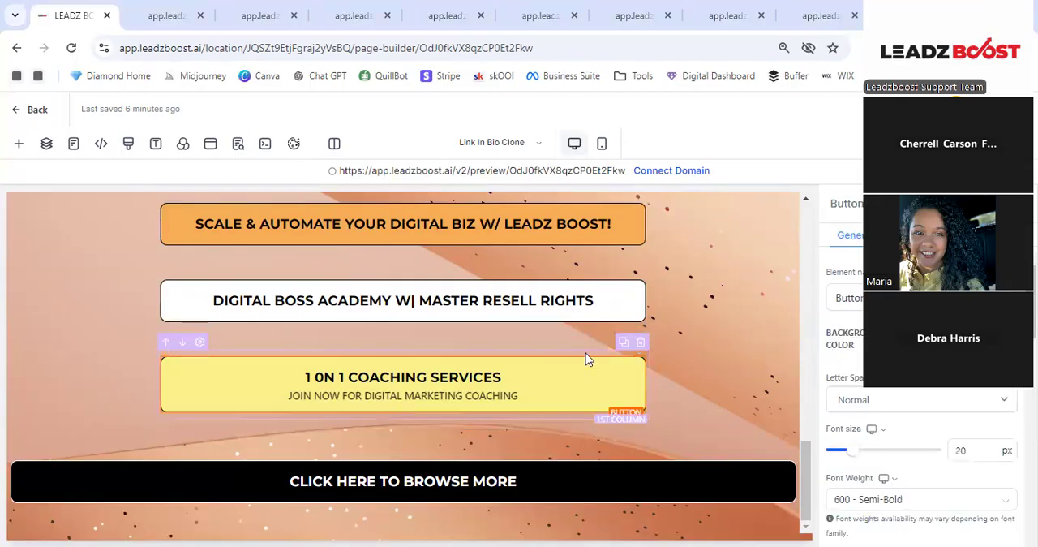
pyautogui.click(527, 351)
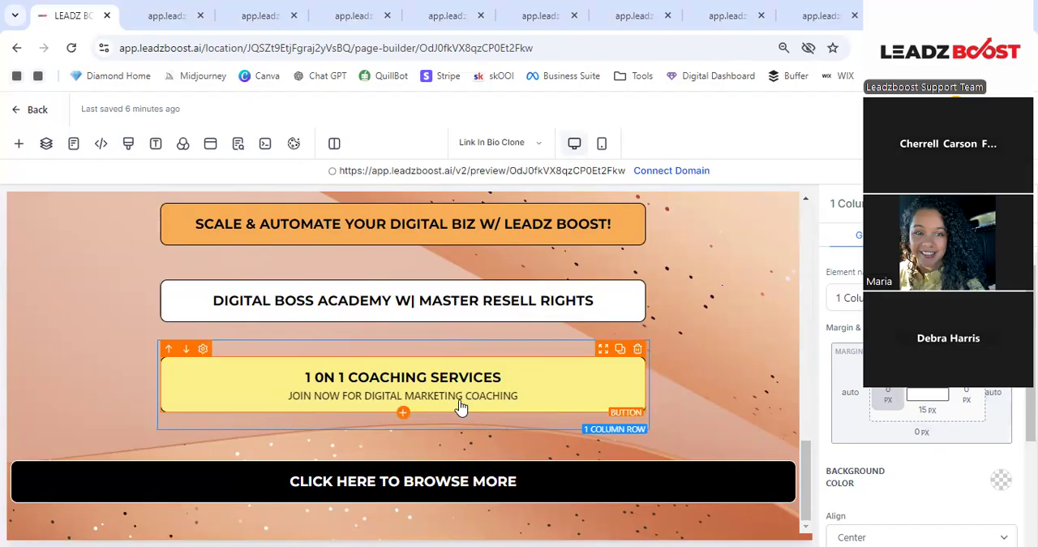
pyautogui.scroll(4, 519, 382)
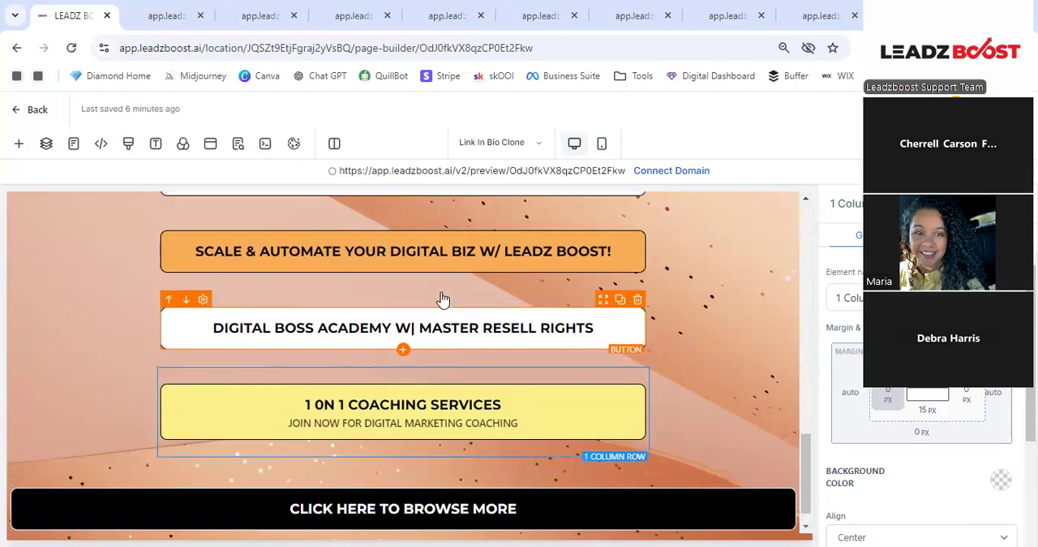
# - Switch the link-in-bio page to the mobile layout and examine it from the profile image to the bottom buttons
pyautogui.scroll(5, 516, 297)
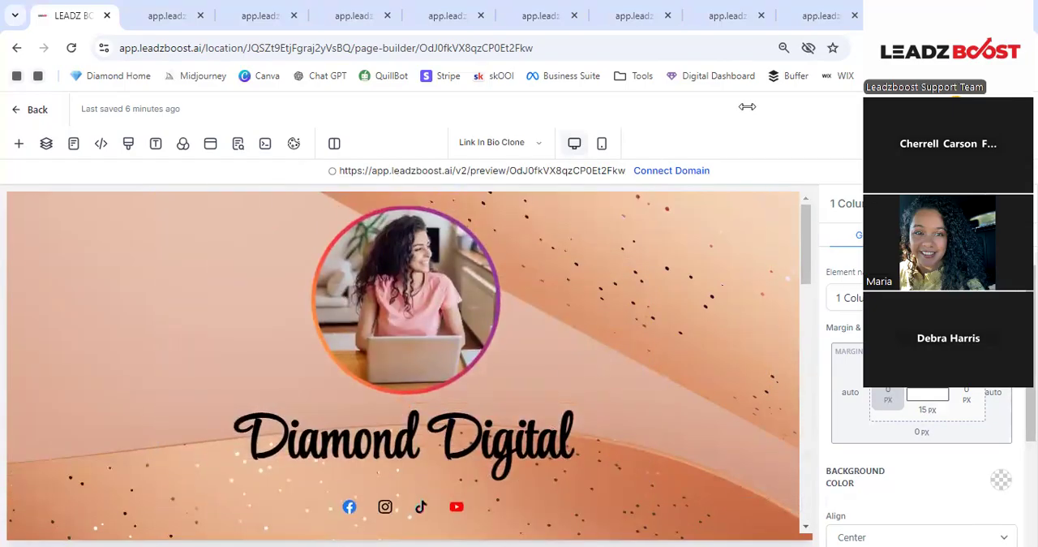
pyautogui.click(603, 146)
pyautogui.scroll(-3, 485, 281)
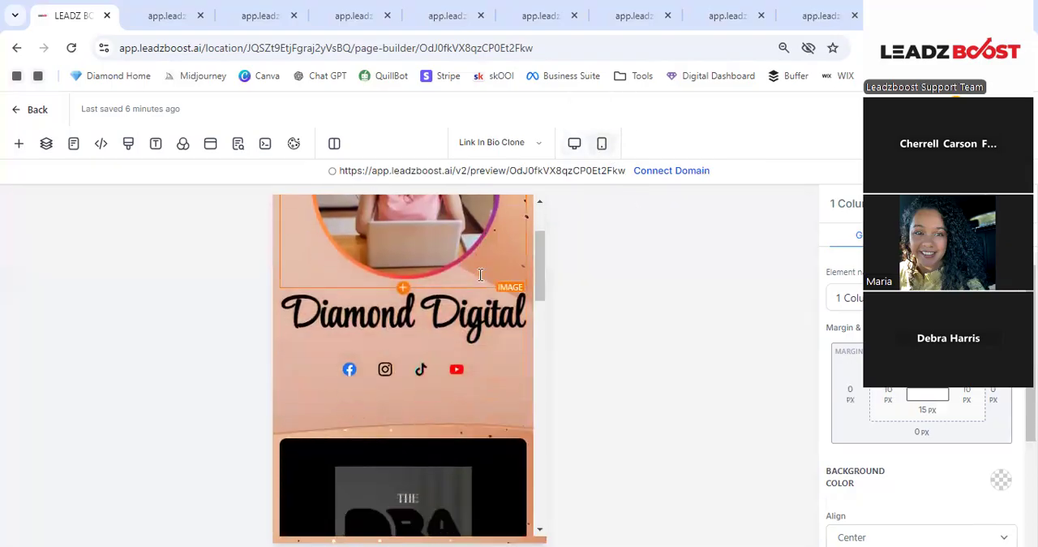
pyautogui.scroll(-8, 476, 277)
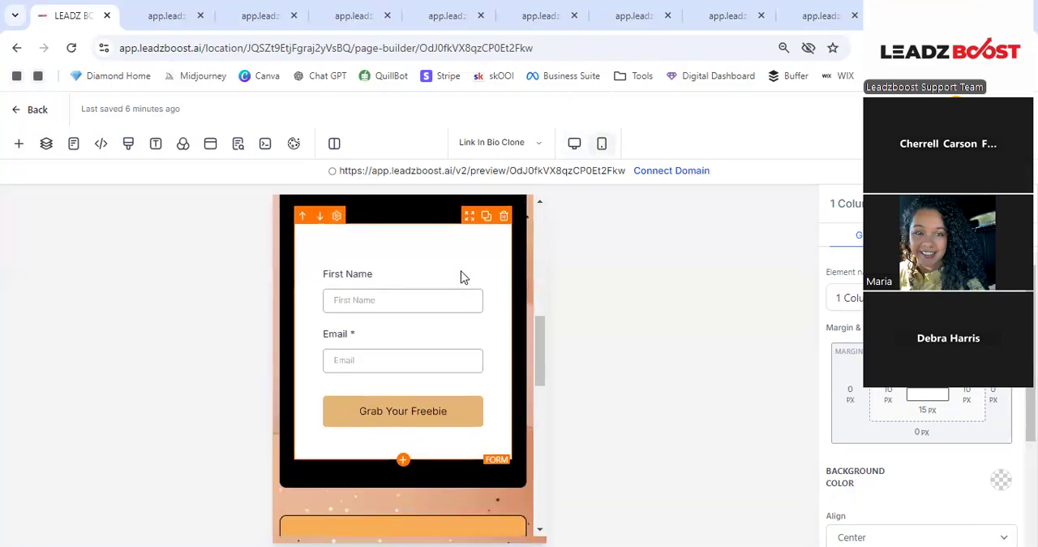
pyautogui.scroll(-6, 449, 278)
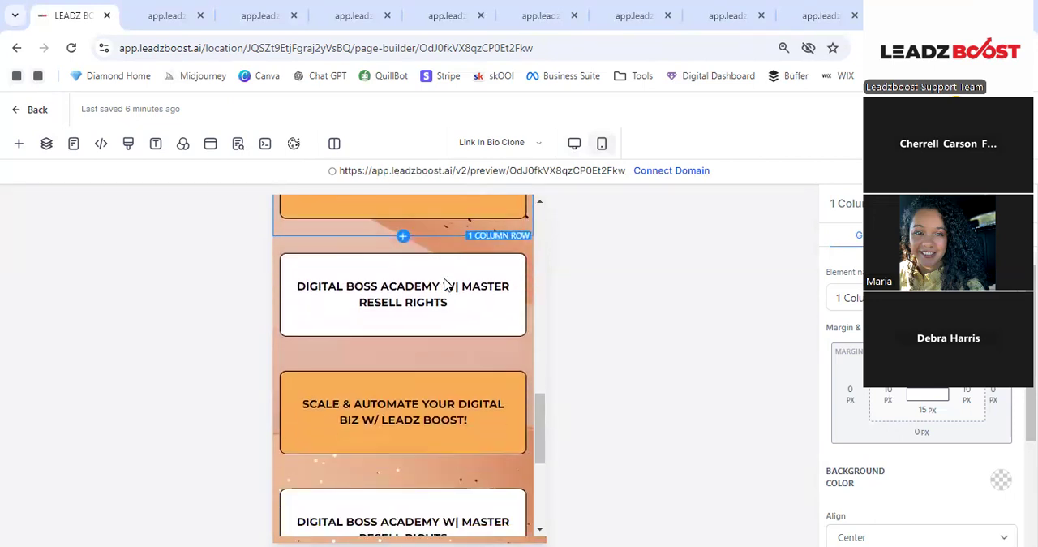
pyautogui.scroll(-3, 444, 283)
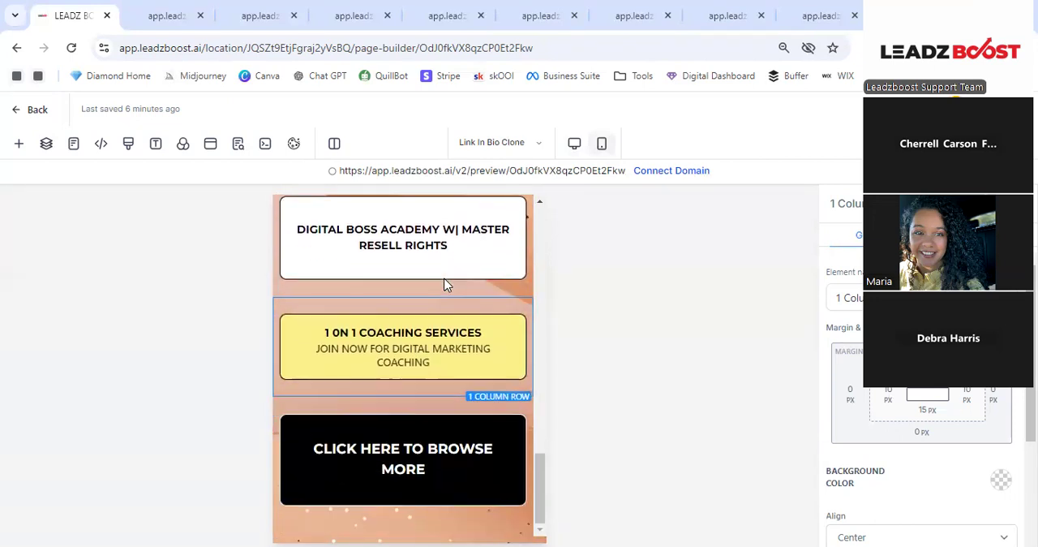
pyautogui.scroll(8, 420, 352)
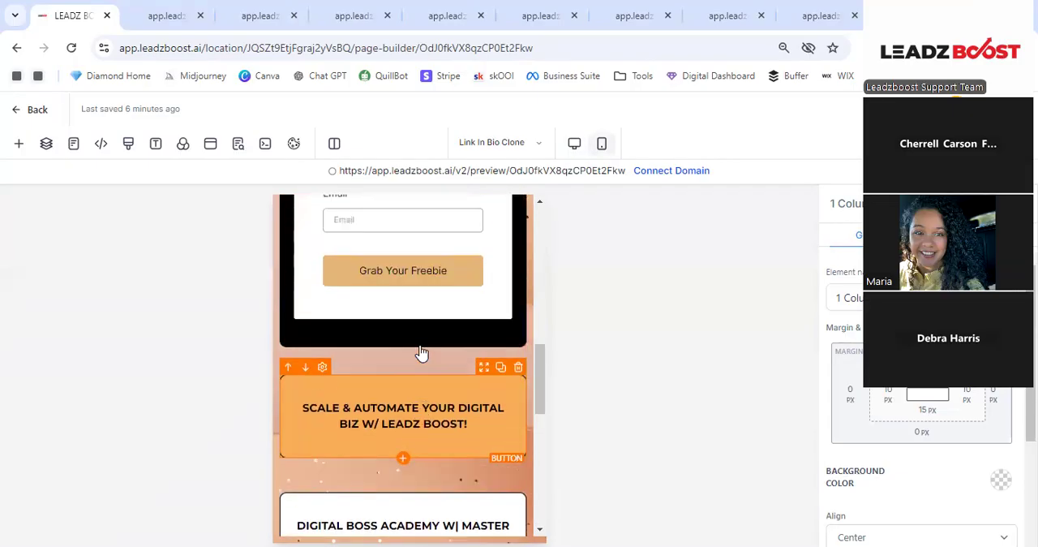
pyautogui.scroll(5, 421, 352)
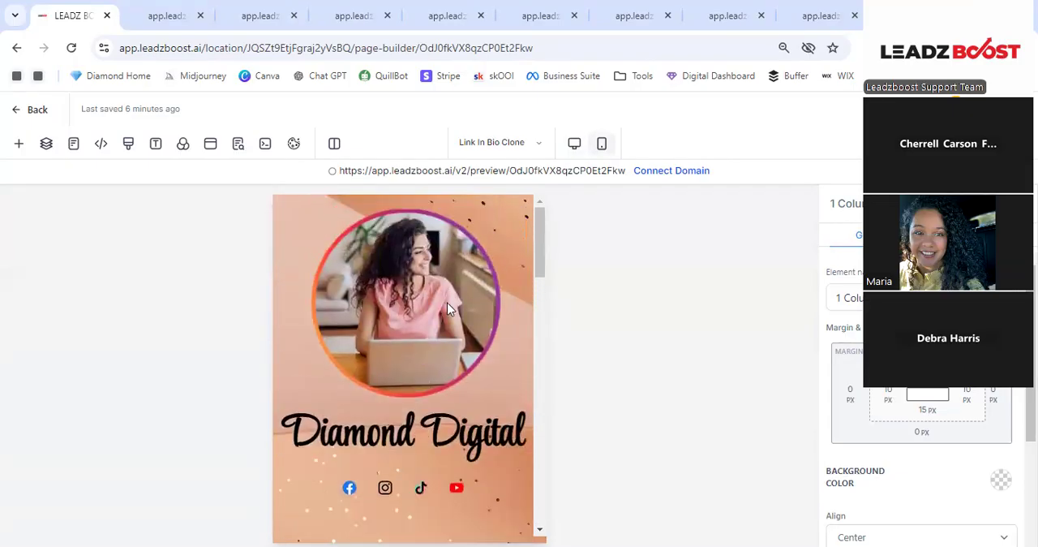
# - Leave the page builder without saving the link-in-bio changes and return to the Funnels list
pyautogui.click(30, 116)
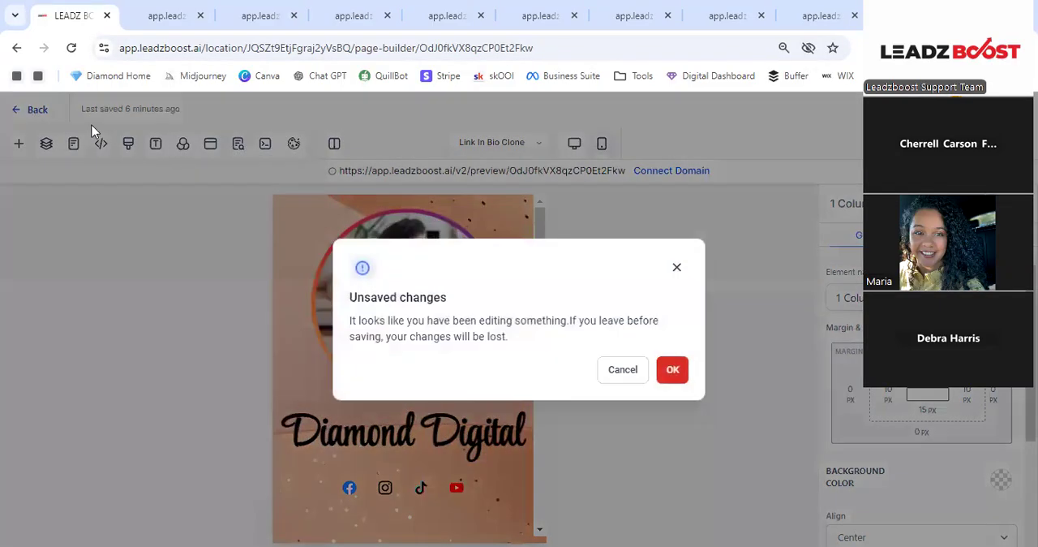
pyautogui.click(672, 371)
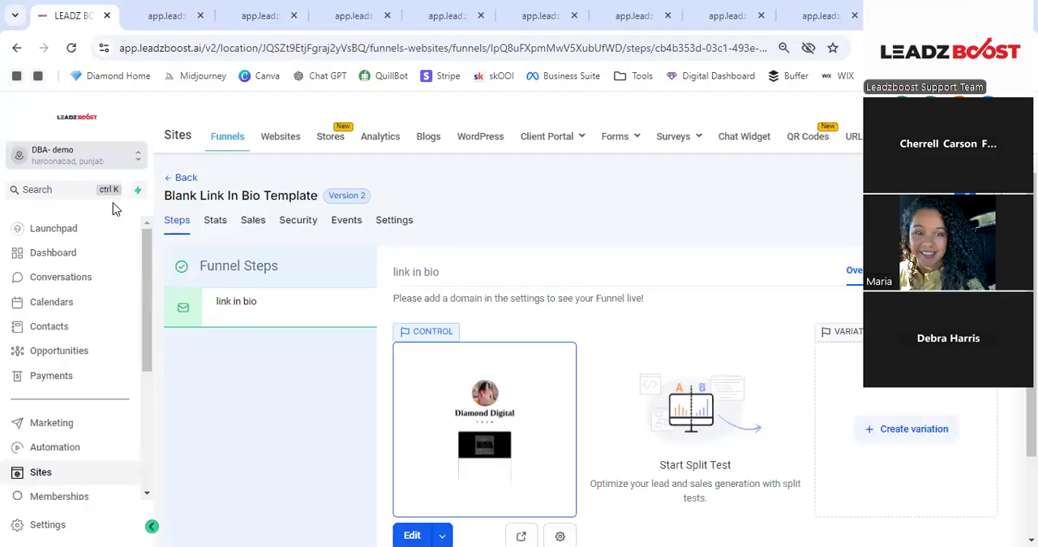
pyautogui.click(184, 178)
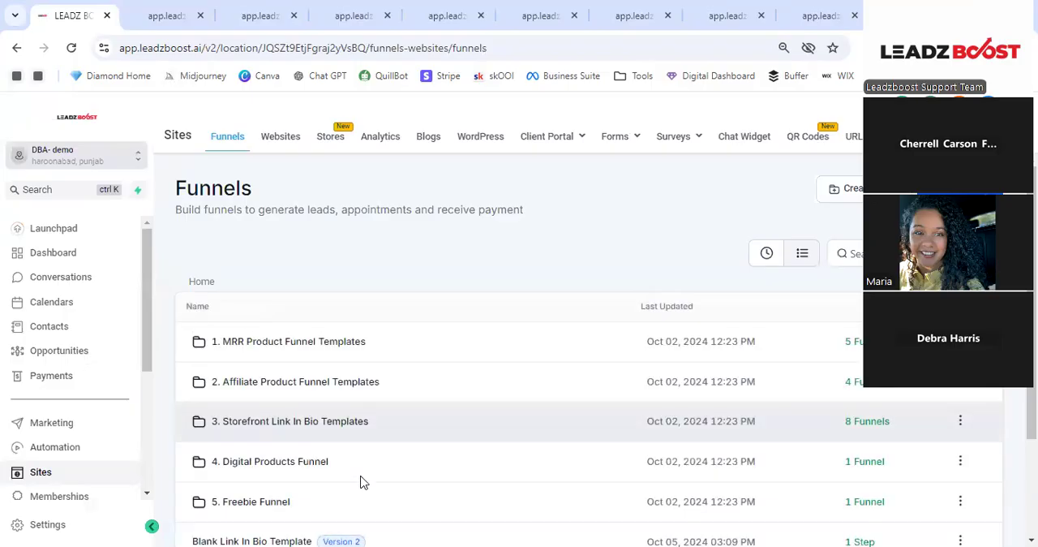
pyautogui.scroll(-2, 363, 482)
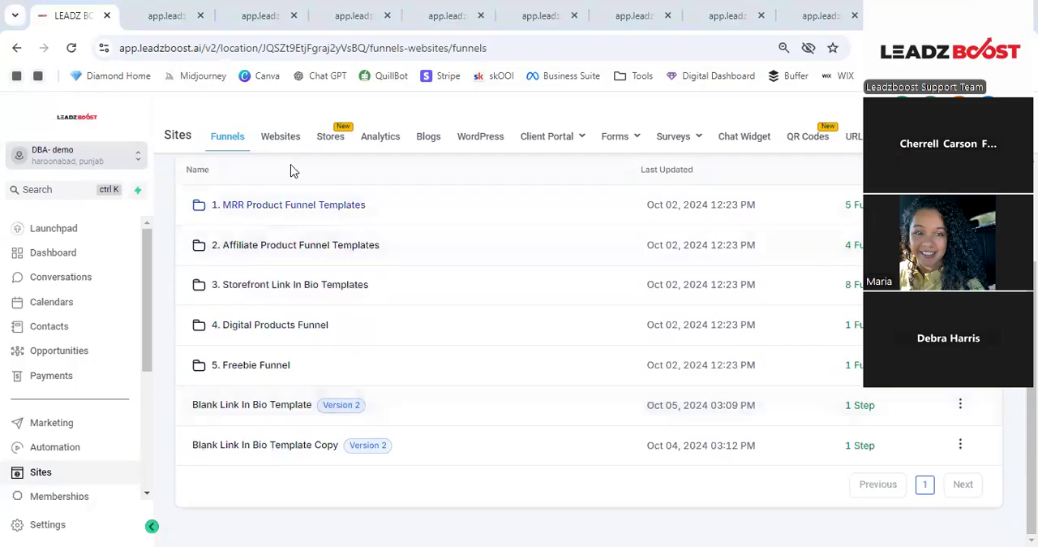
# - Open the Products List page of the Blank Store Template in the page builder
pyautogui.click(332, 138)
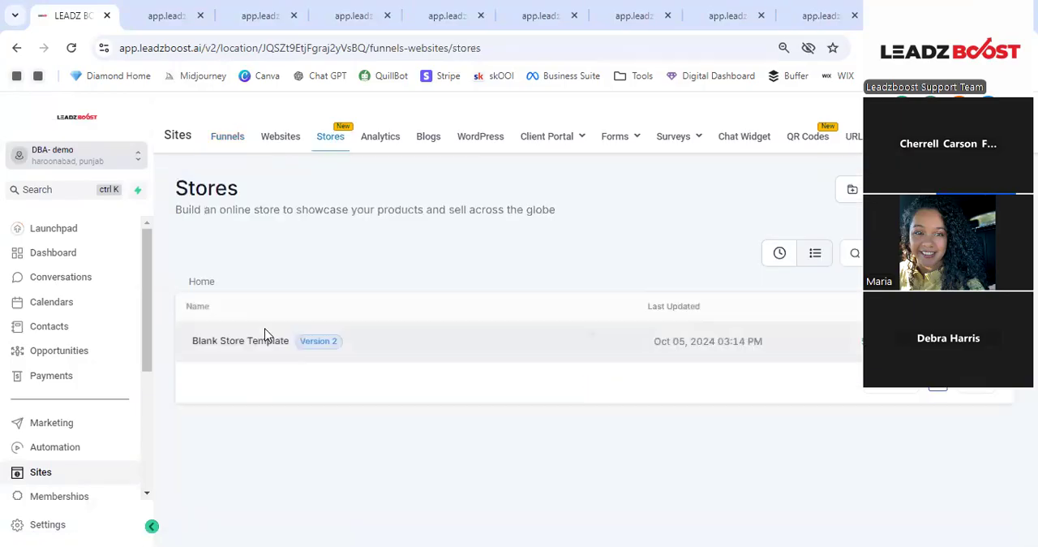
pyautogui.click(272, 348)
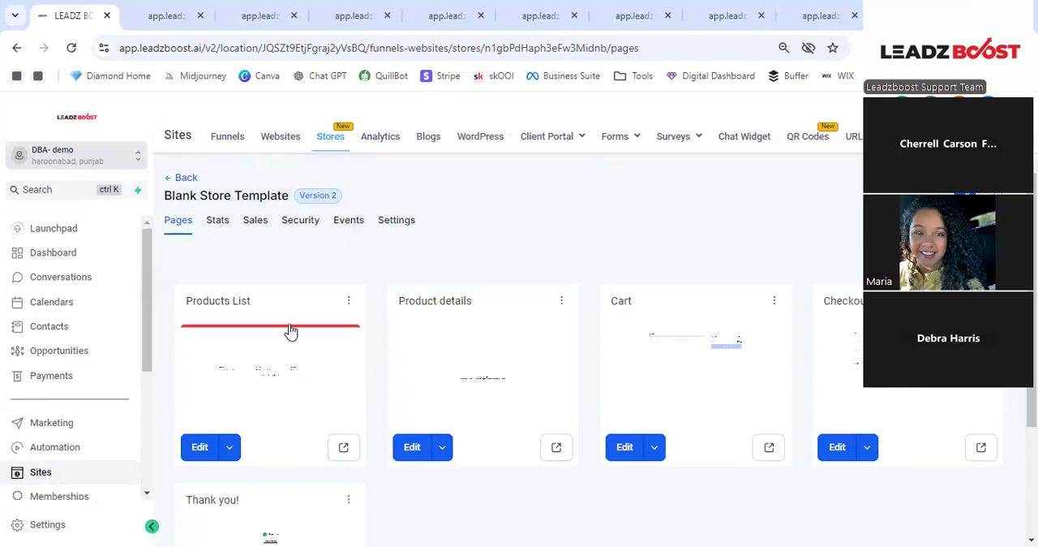
pyautogui.click(291, 331)
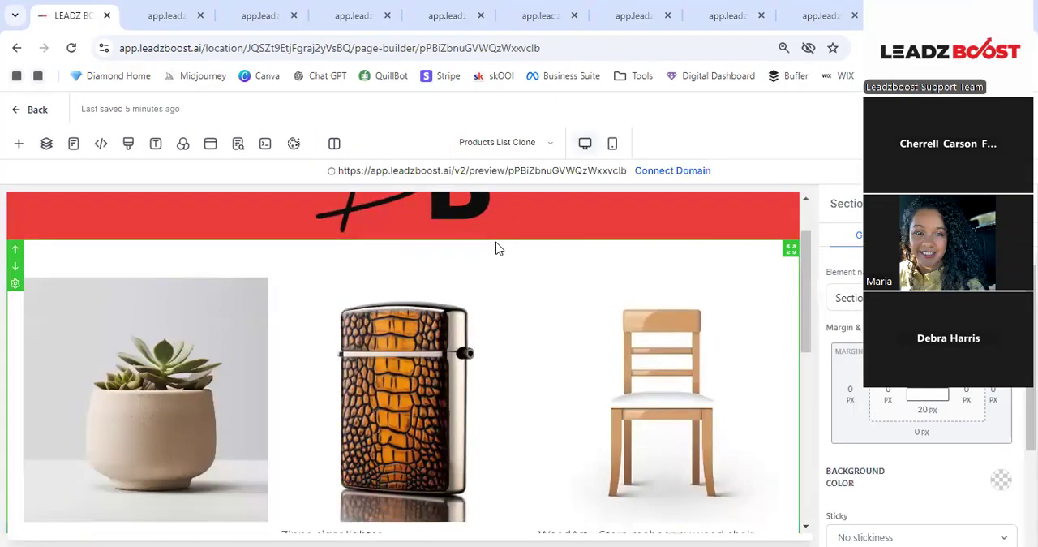
# - Examine the store's products list page, from the logo header through the product grid
pyautogui.scroll(1, 245, 278)
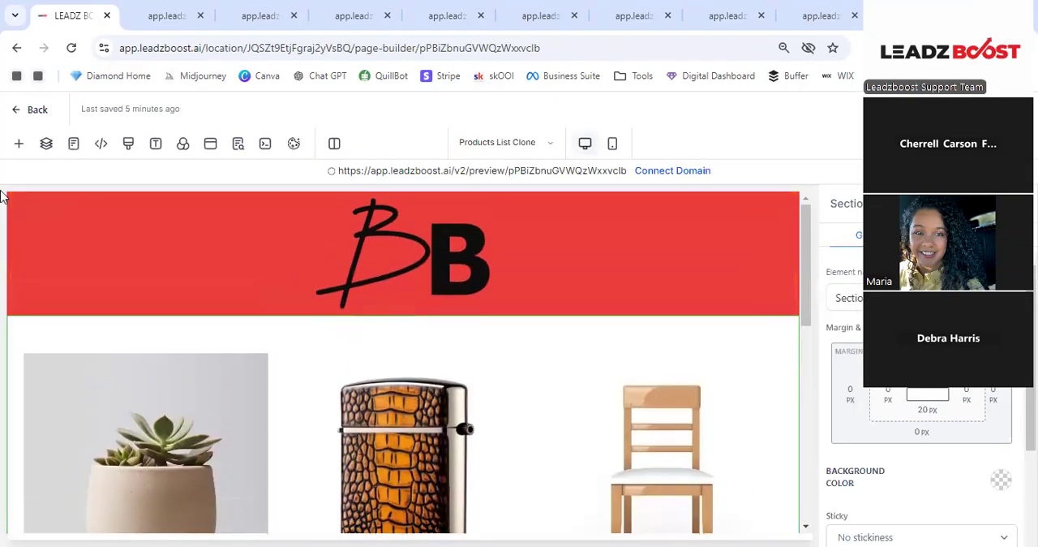
pyautogui.scroll(-2, 24, 272)
pyautogui.scroll(-3, 85, 324)
pyautogui.scroll(5, 86, 320)
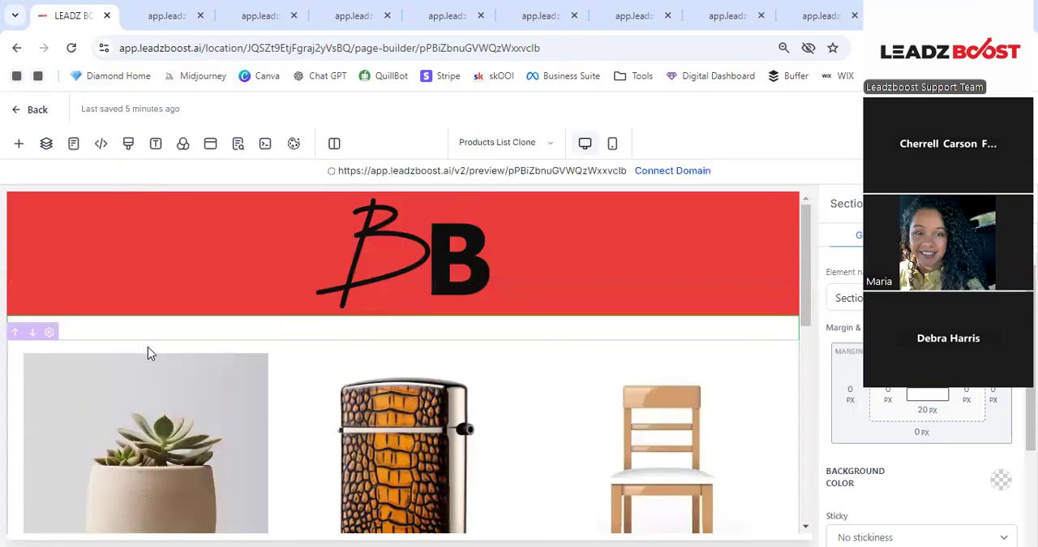
pyautogui.scroll(-1, 148, 349)
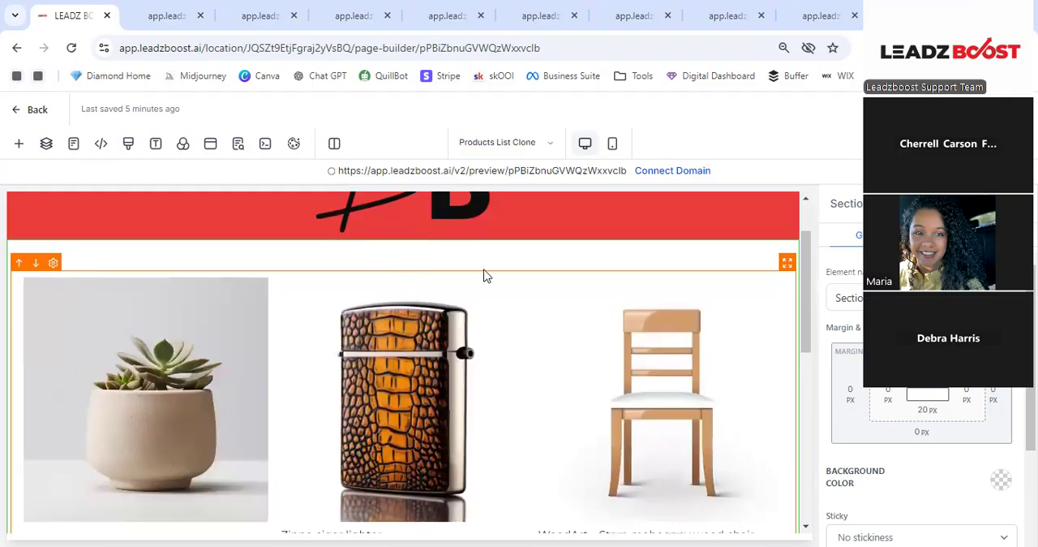
pyautogui.scroll(-3, 482, 275)
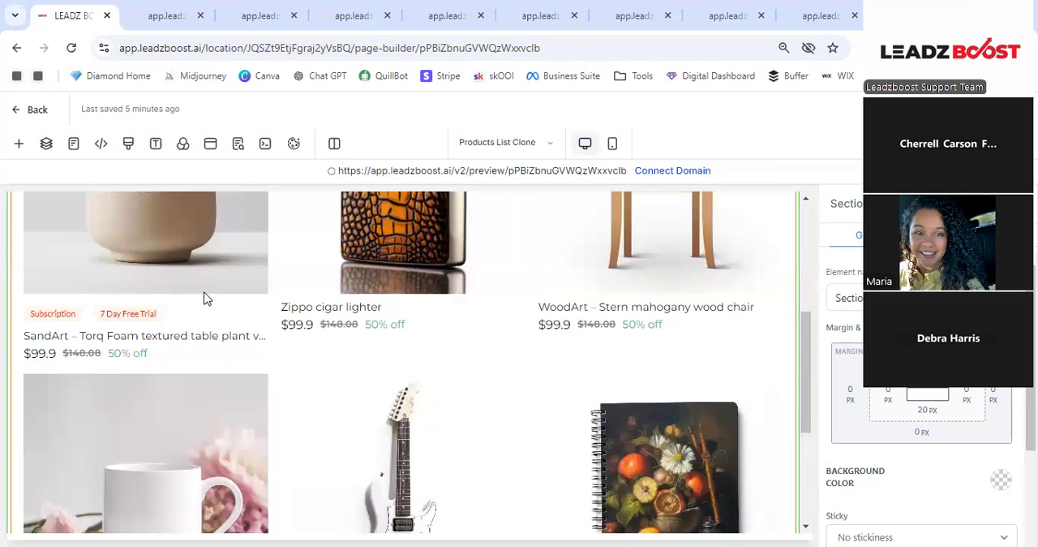
pyautogui.scroll(-3, 365, 285)
pyautogui.scroll(3, 365, 285)
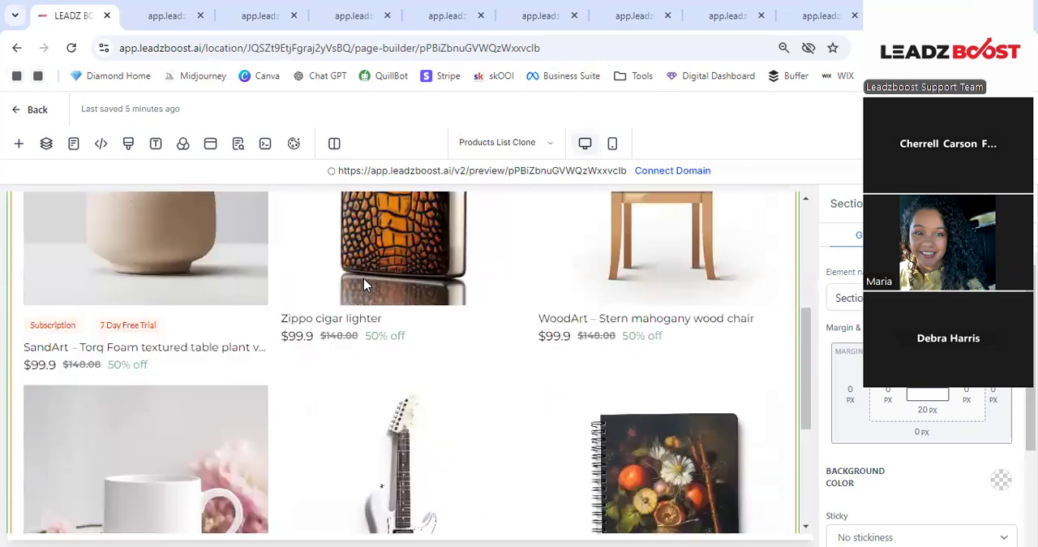
pyautogui.scroll(3, 364, 285)
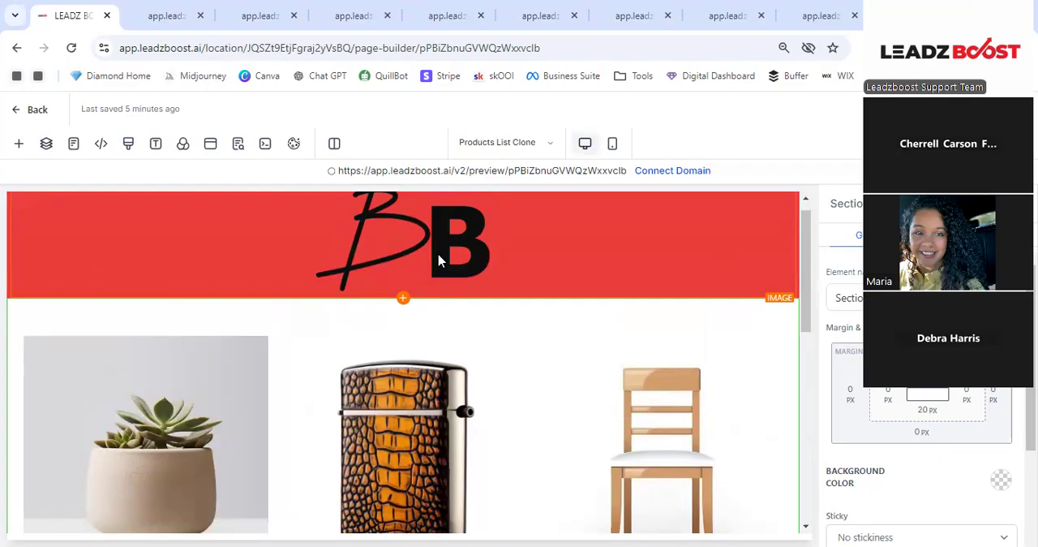
pyautogui.scroll(1, 405, 251)
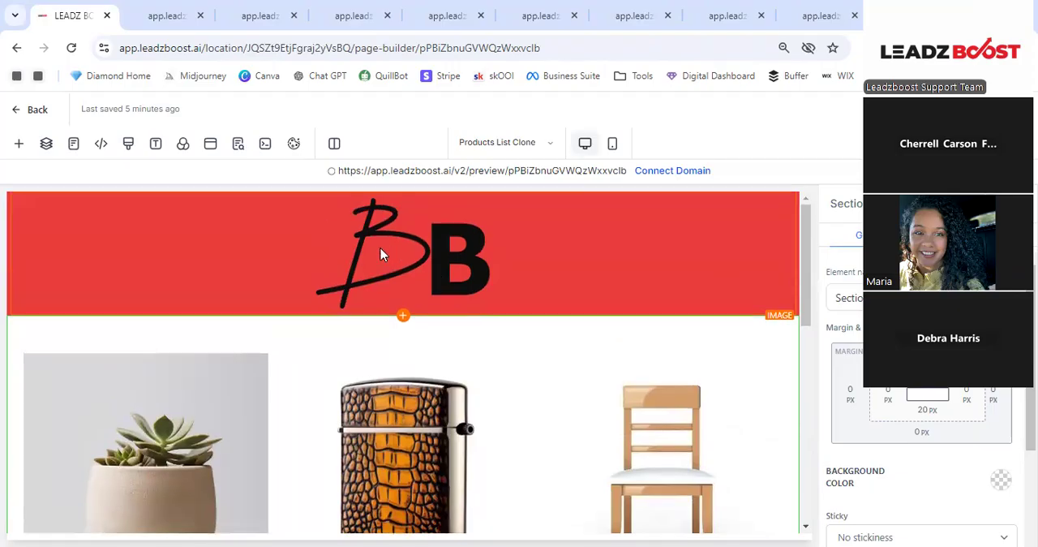
# - Select the red logo section in the page's layer structure and start saving it as an asset
pyautogui.click(46, 147)
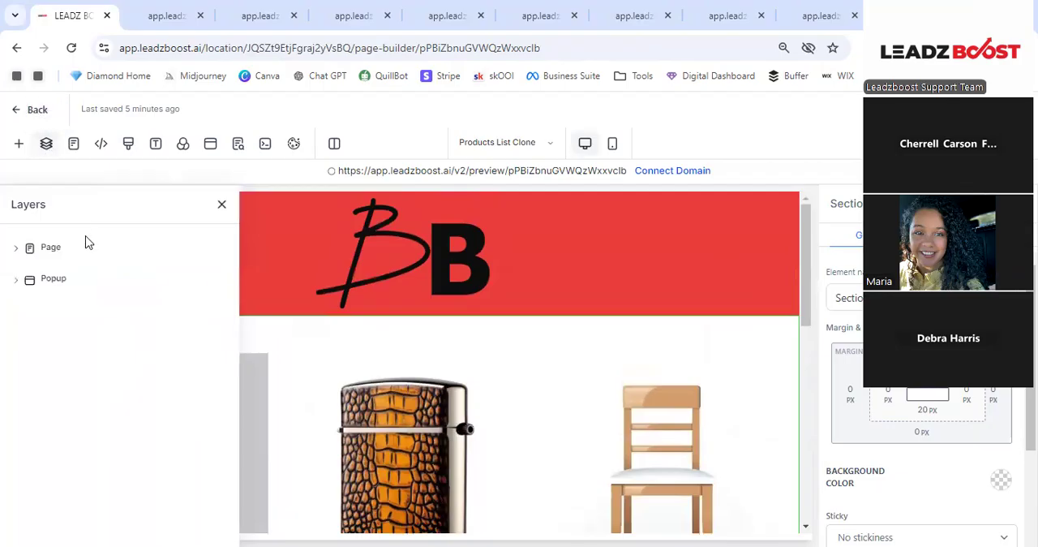
pyautogui.click(87, 255)
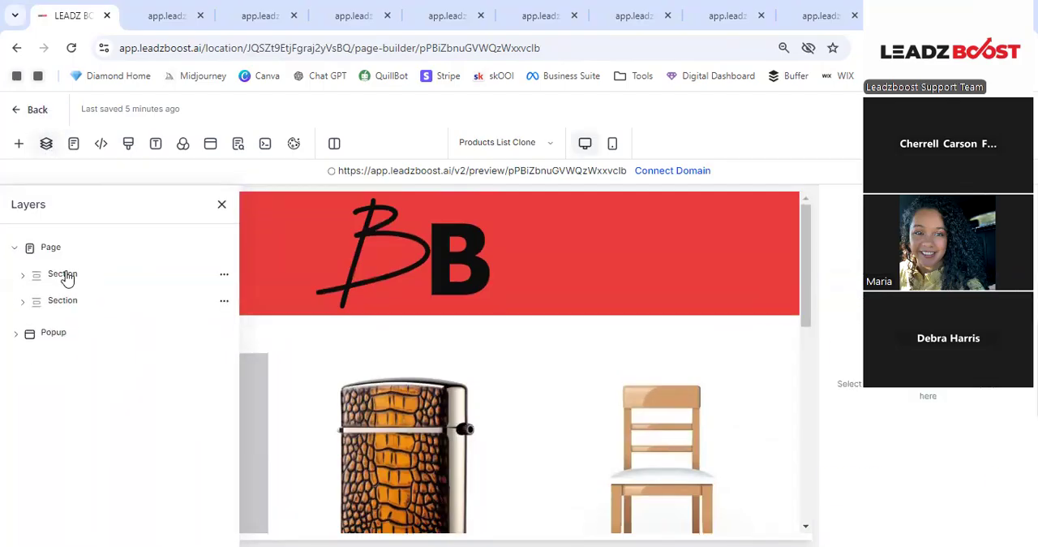
pyautogui.click(65, 275)
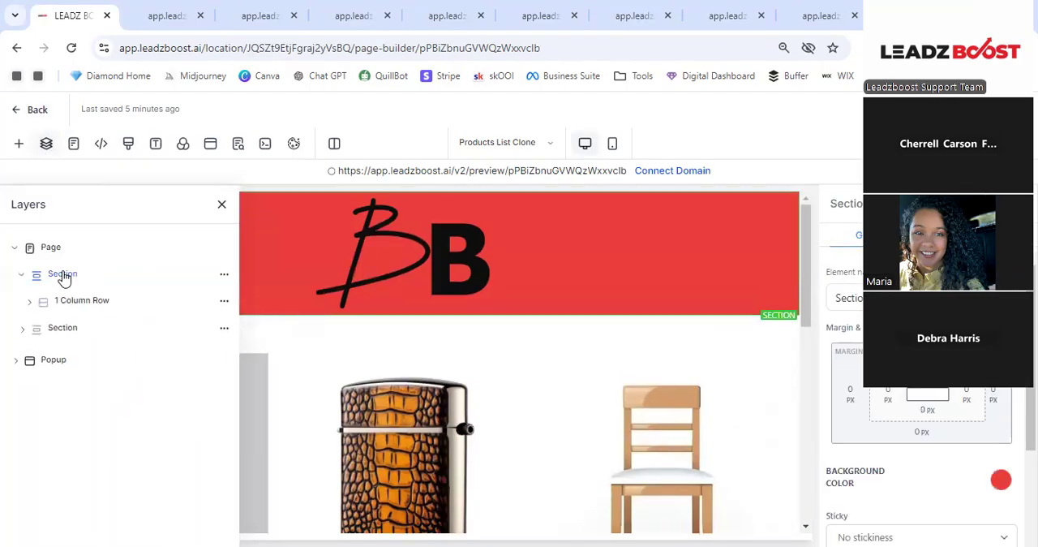
pyautogui.click(224, 277)
pyautogui.click(224, 248)
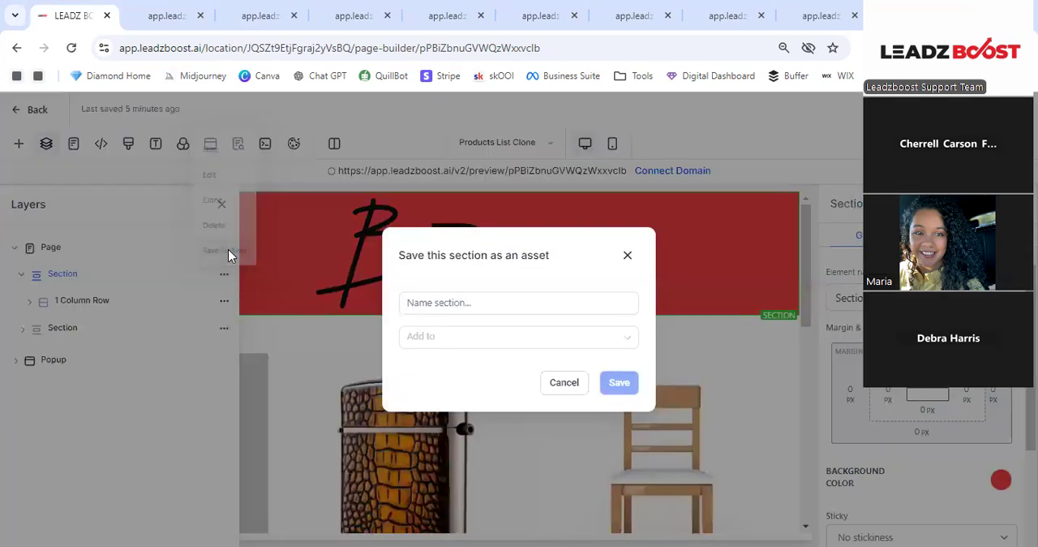
# - Name the section asset Global Header and save it to Global Sections
pyautogui.click(475, 304)
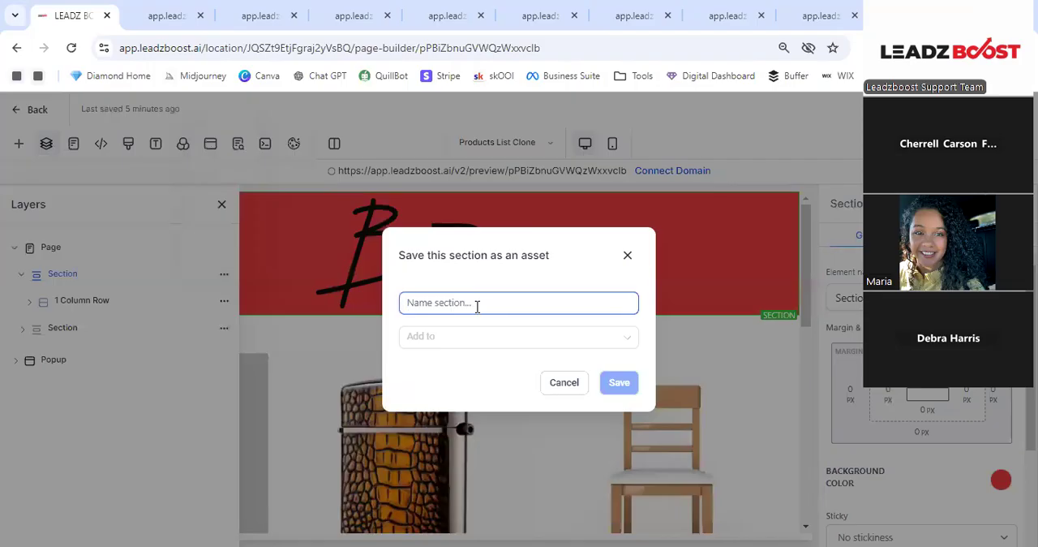
pyautogui.write('He')
pyautogui.press('BackSpace')
pyautogui.press('BackSpace')
pyautogui.write('GLoa')
pyautogui.write('al H')
pyautogui.write('eader')
pyautogui.click(473, 340)
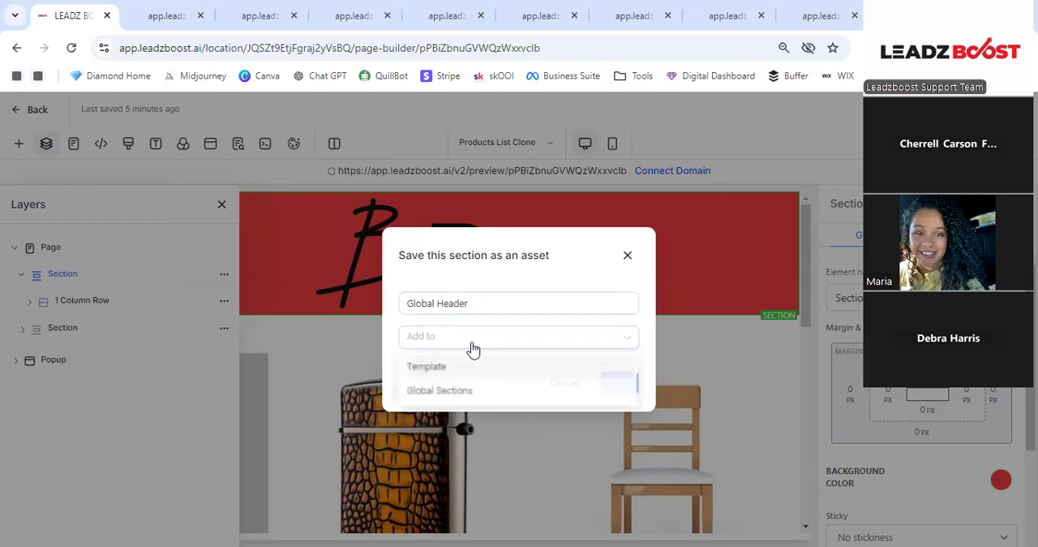
pyautogui.click(454, 391)
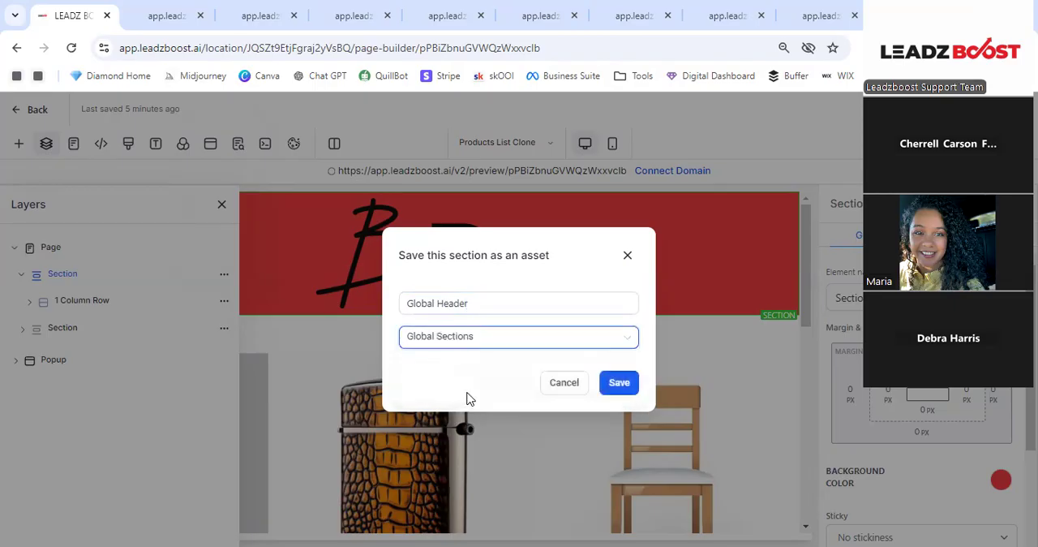
pyautogui.click(619, 382)
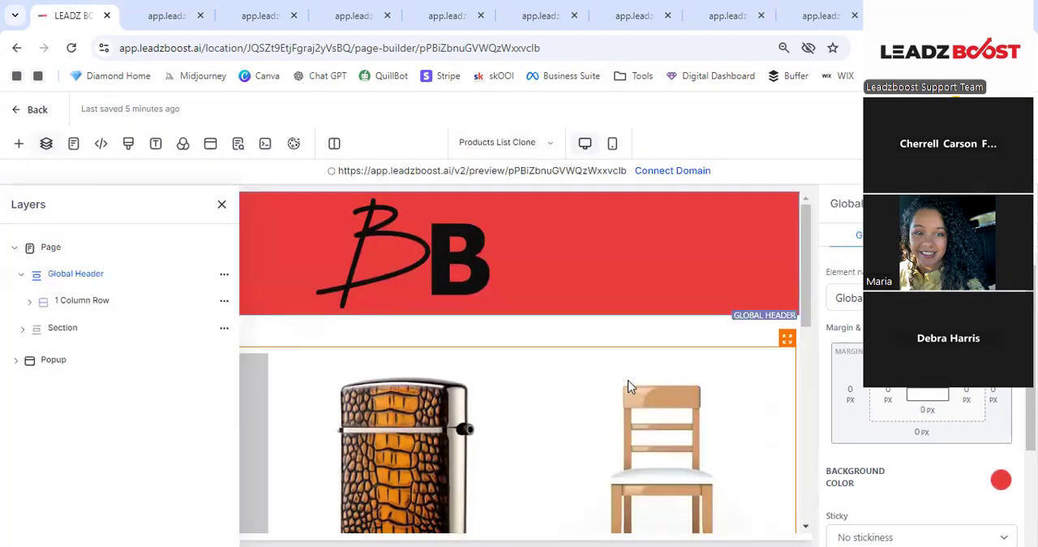
# - Save the products list page, open the Product details Clone store page and look over its layout
pyautogui.click(949, 110)
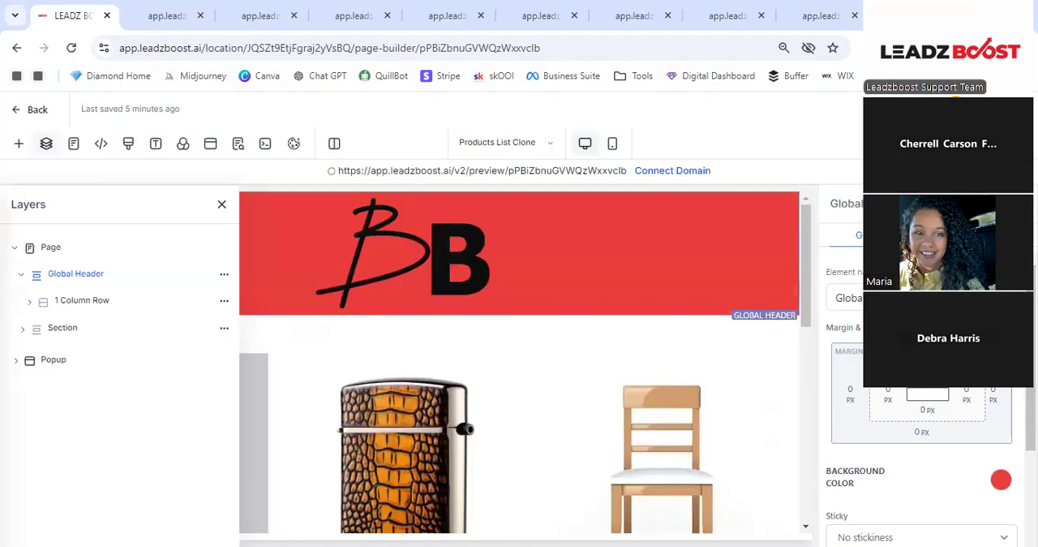
pyautogui.click(510, 141)
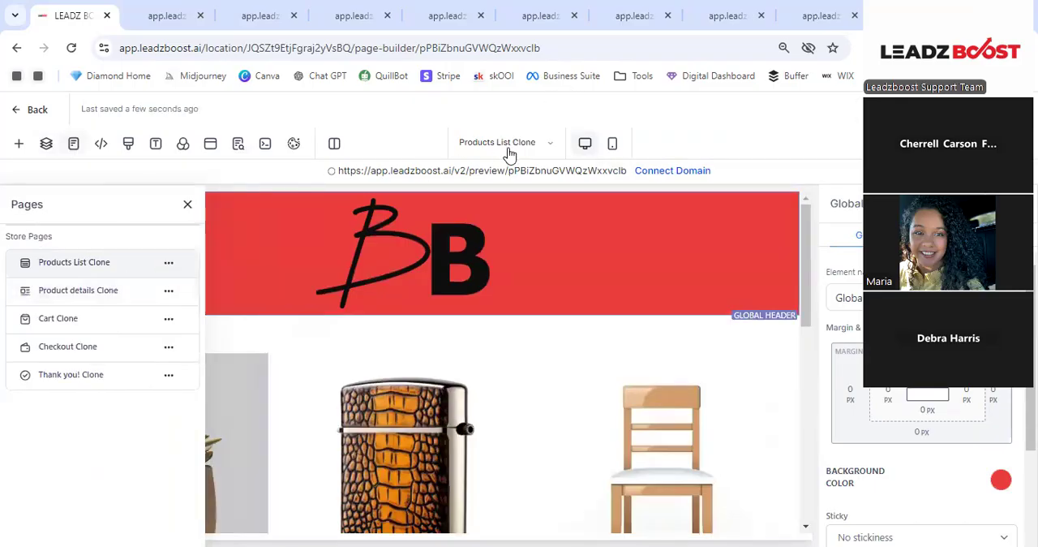
pyautogui.click(73, 153)
pyautogui.click(73, 153)
pyautogui.click(78, 292)
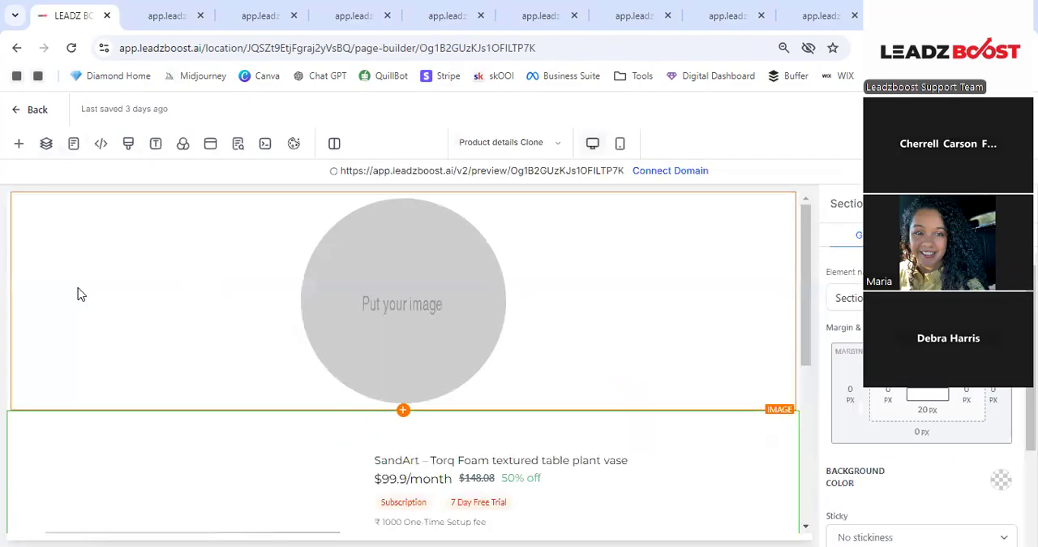
pyautogui.scroll(-5, 264, 363)
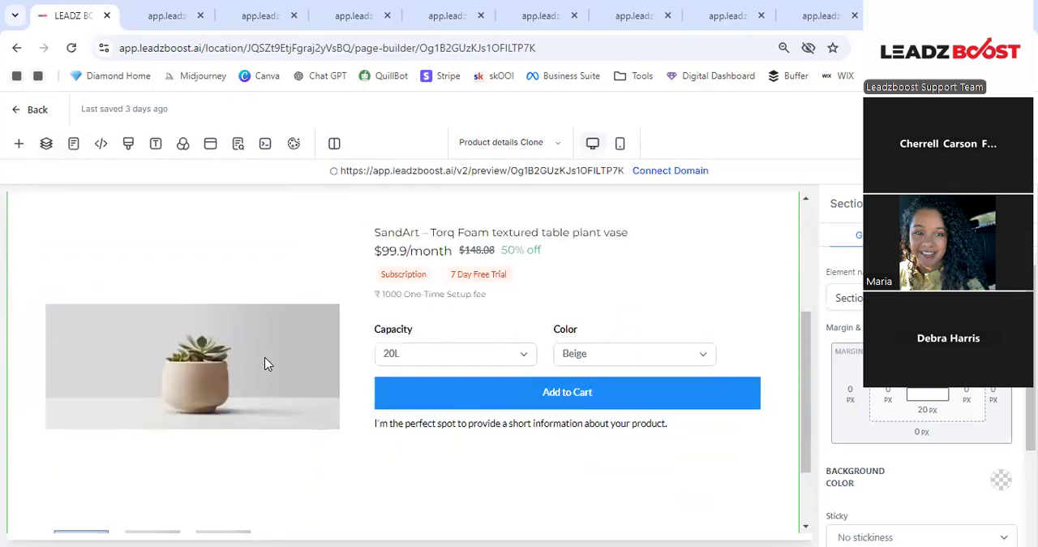
pyautogui.scroll(4, 244, 363)
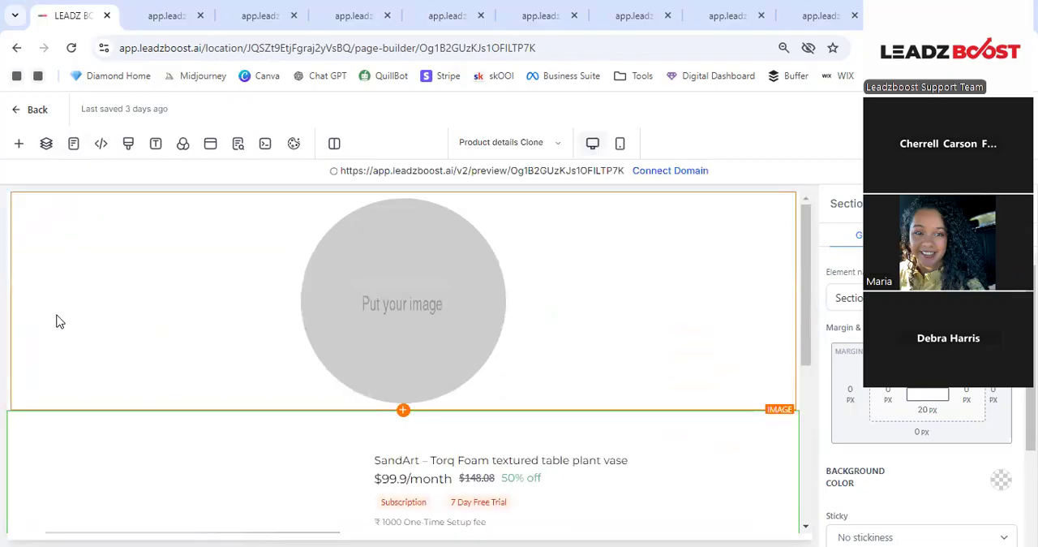
# - Delete the section holding the placeholder image from the Product details Clone page
pyautogui.click(17, 145)
pyautogui.click(17, 147)
pyautogui.click(46, 144)
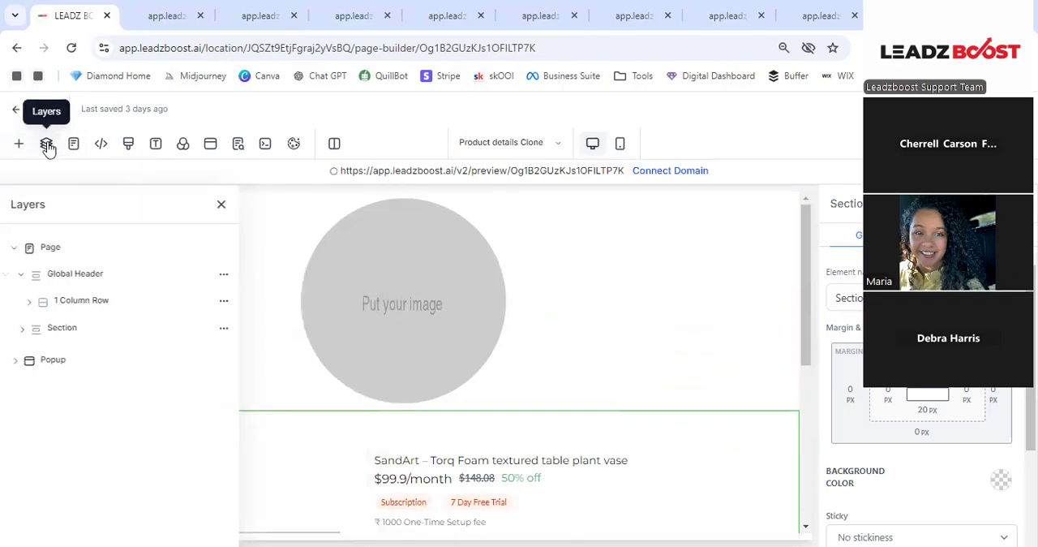
pyautogui.click(224, 274)
pyautogui.click(214, 223)
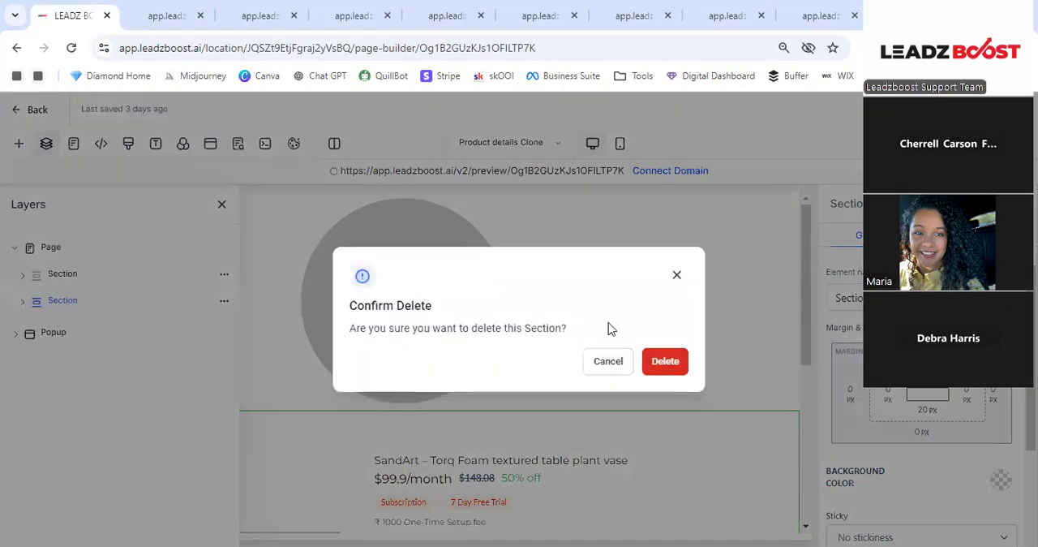
pyautogui.click(664, 365)
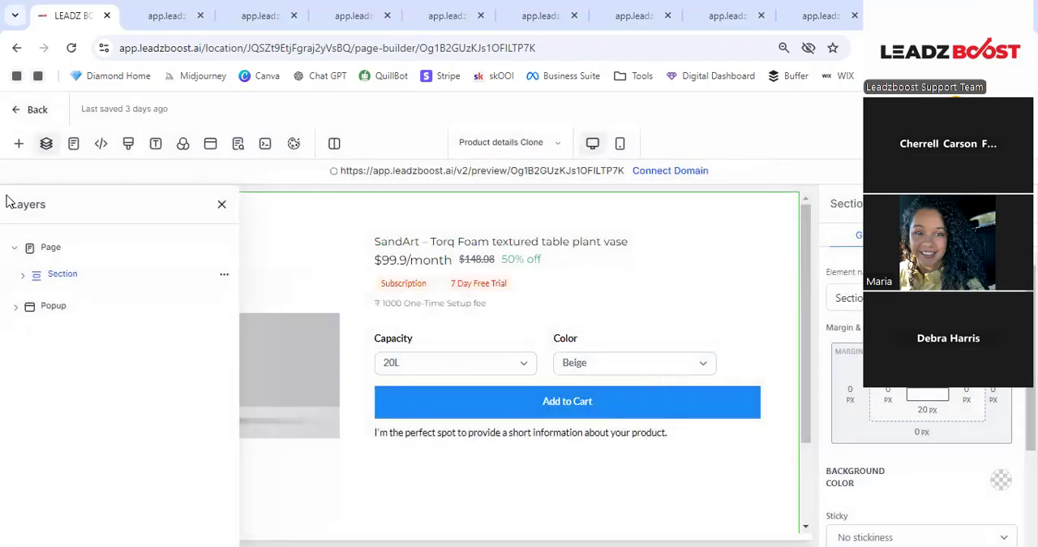
# - Insert the Global Header global section above the product information on the Product details Clone page
pyautogui.click(18, 146)
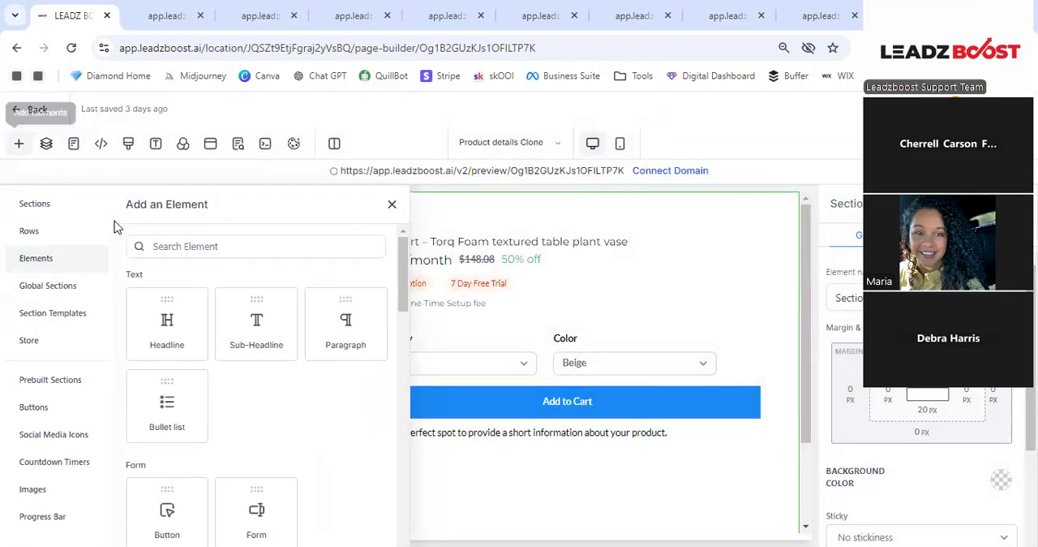
pyautogui.click(56, 286)
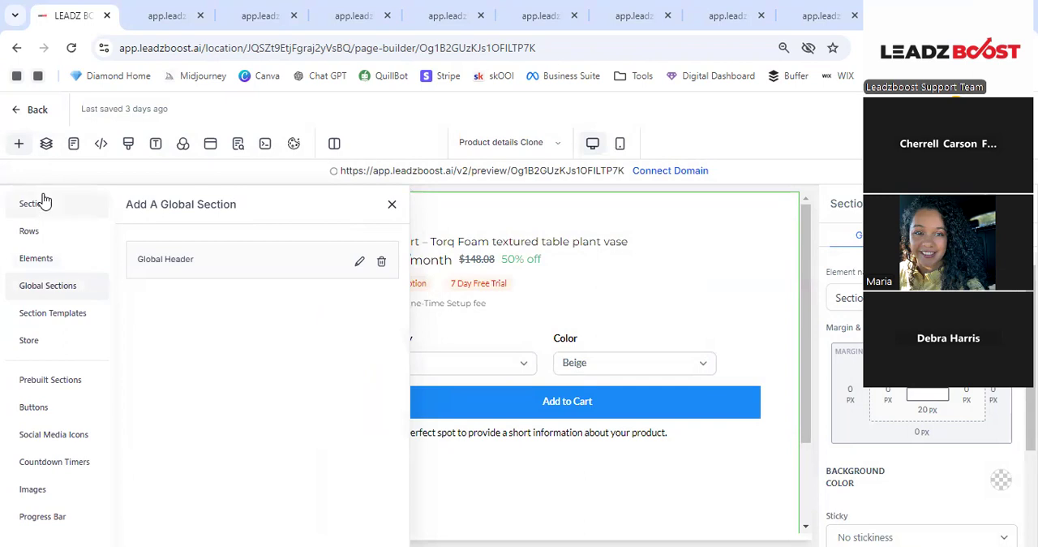
pyautogui.click(37, 258)
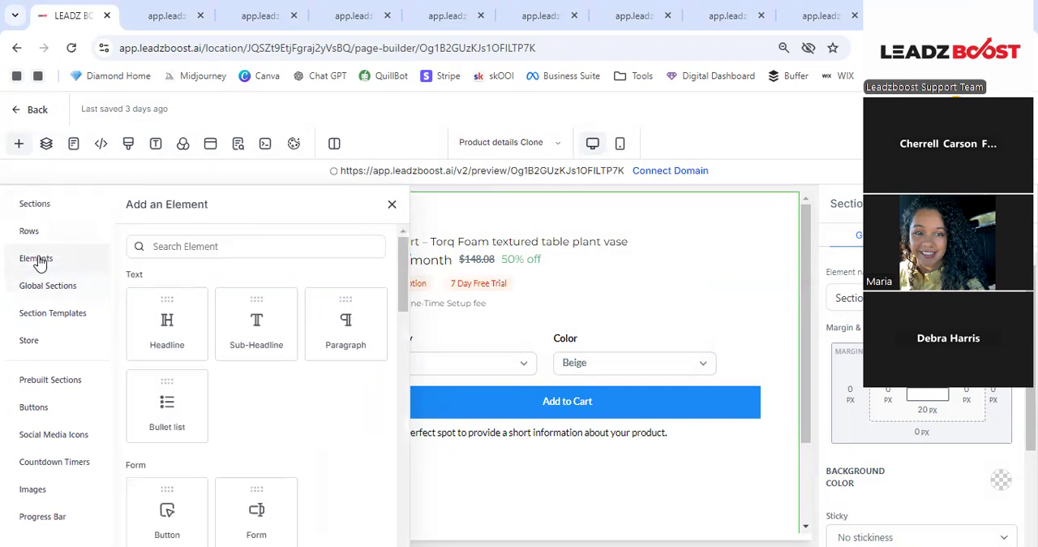
pyautogui.scroll(-2, 260, 325)
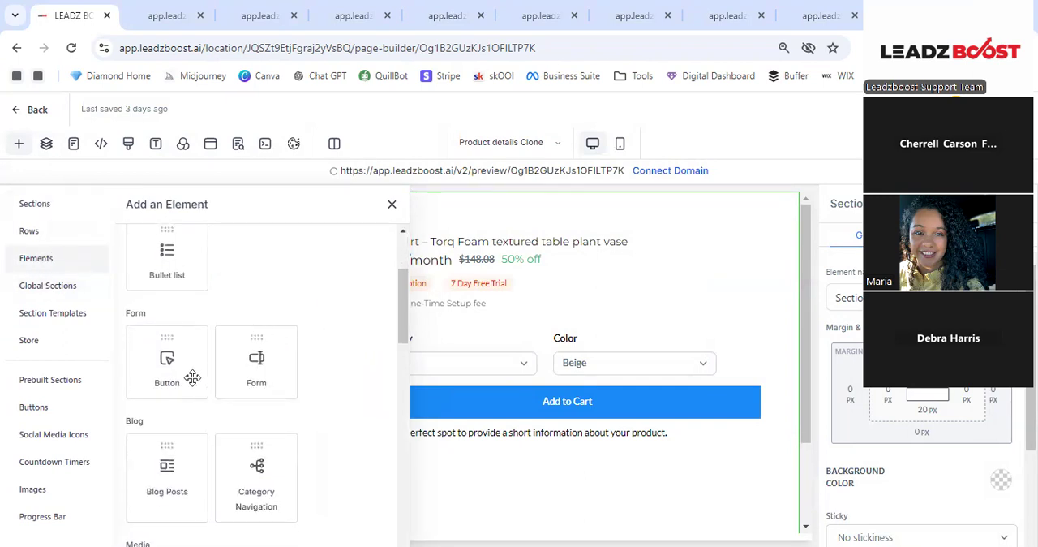
pyautogui.scroll(-2, 210, 386)
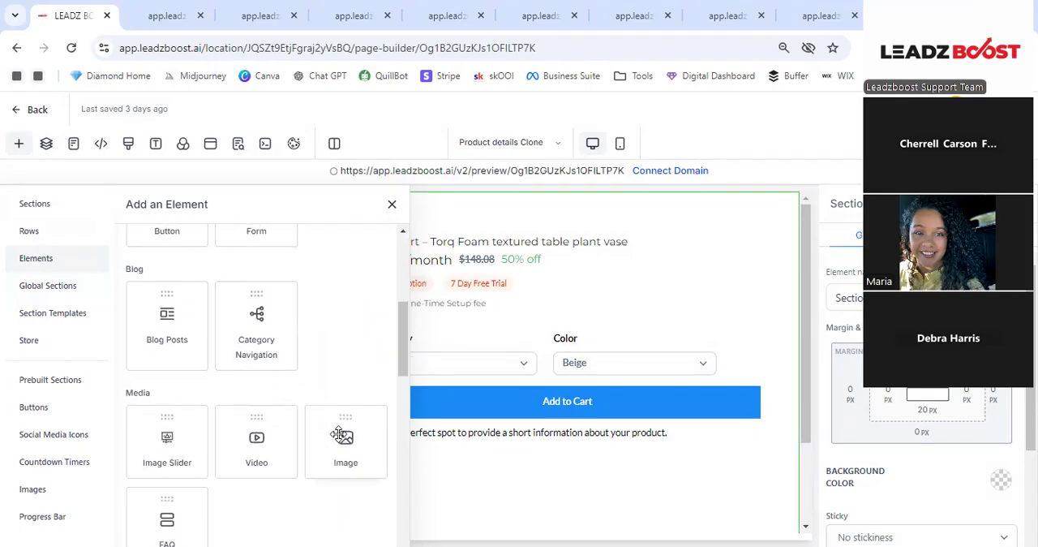
pyautogui.scroll(-1, 339, 434)
pyautogui.scroll(-3, 339, 433)
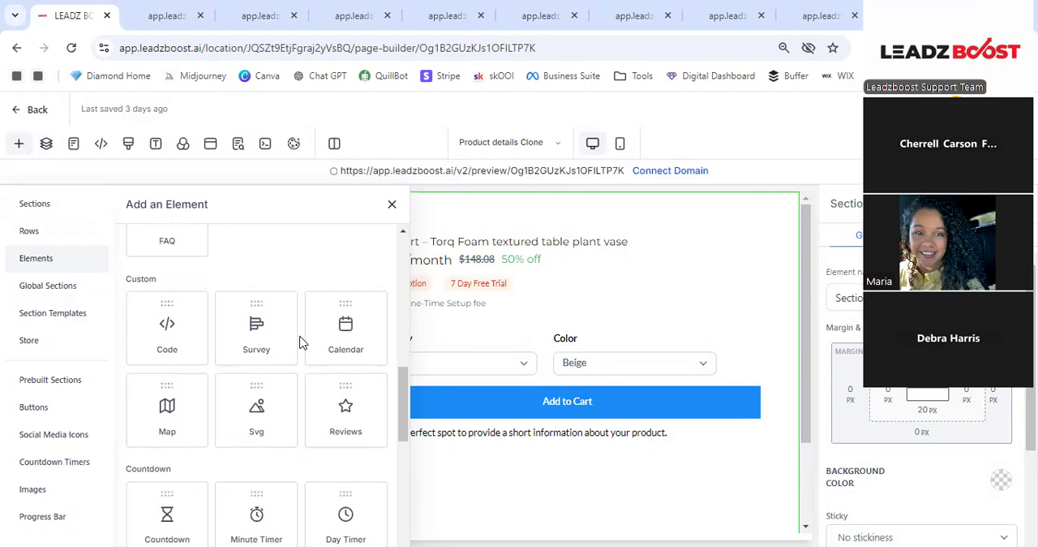
pyautogui.scroll(5, 299, 342)
pyautogui.scroll(3, 298, 342)
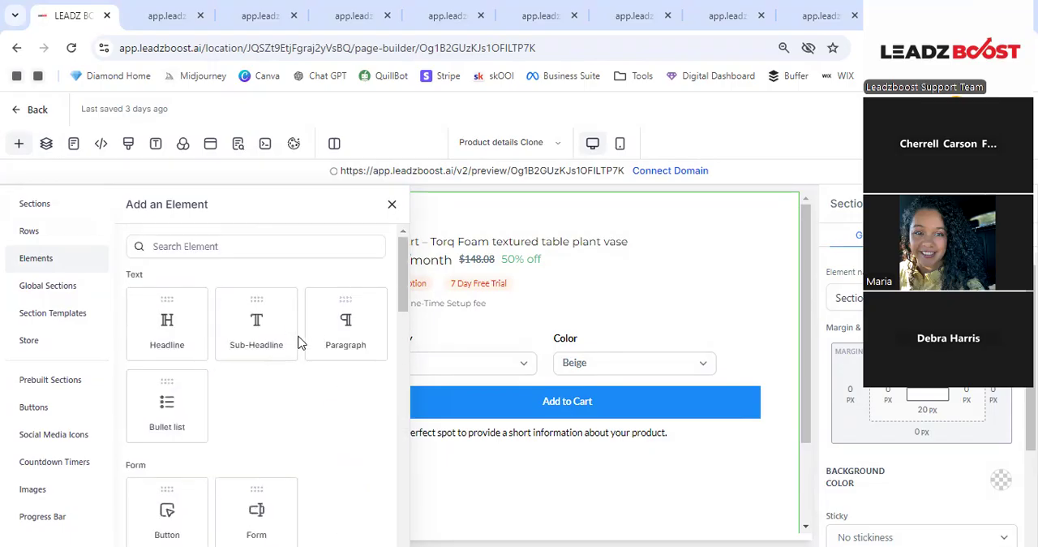
pyautogui.click(42, 290)
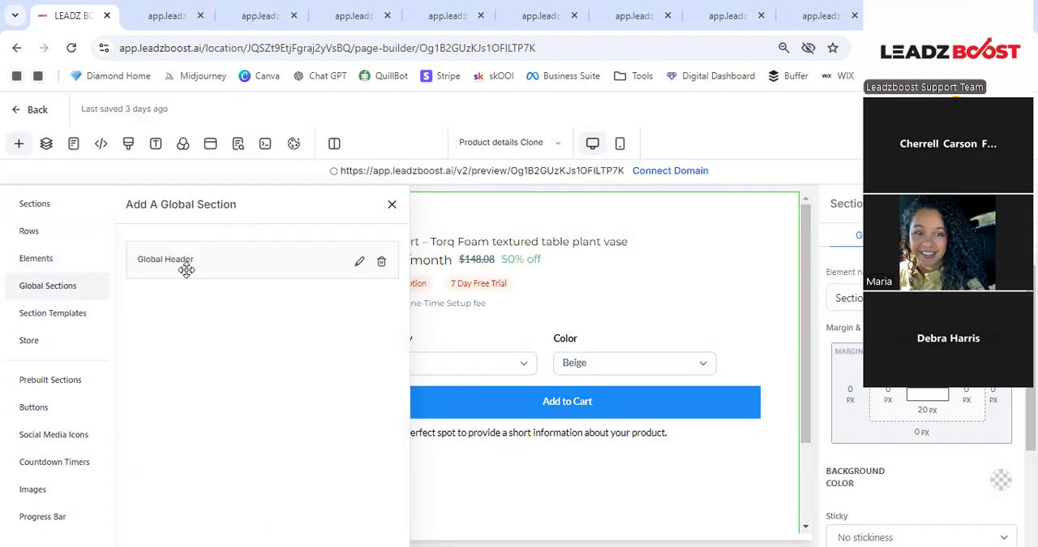
pyautogui.moveTo(187, 271); pyautogui.dragTo(499, 231)
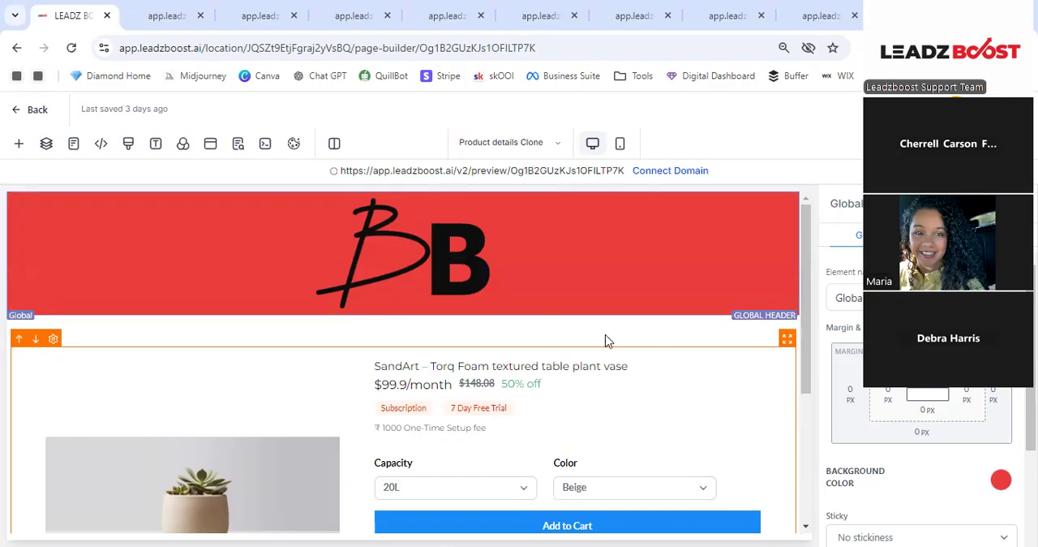
# - Open the Cart Clone store page and replace its placeholder image section with the Global Header global section
pyautogui.click(553, 152)
pyautogui.click(109, 324)
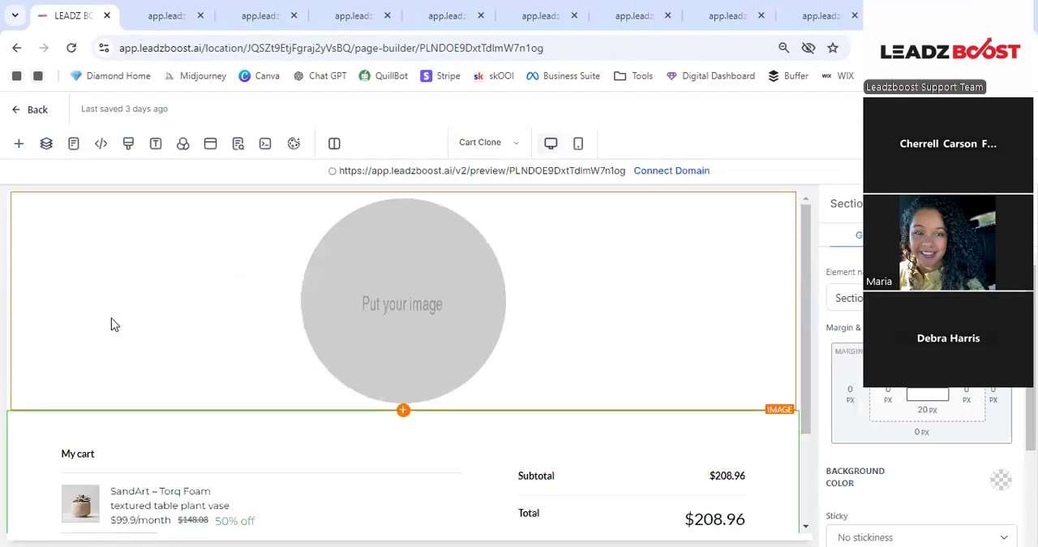
pyautogui.click(46, 144)
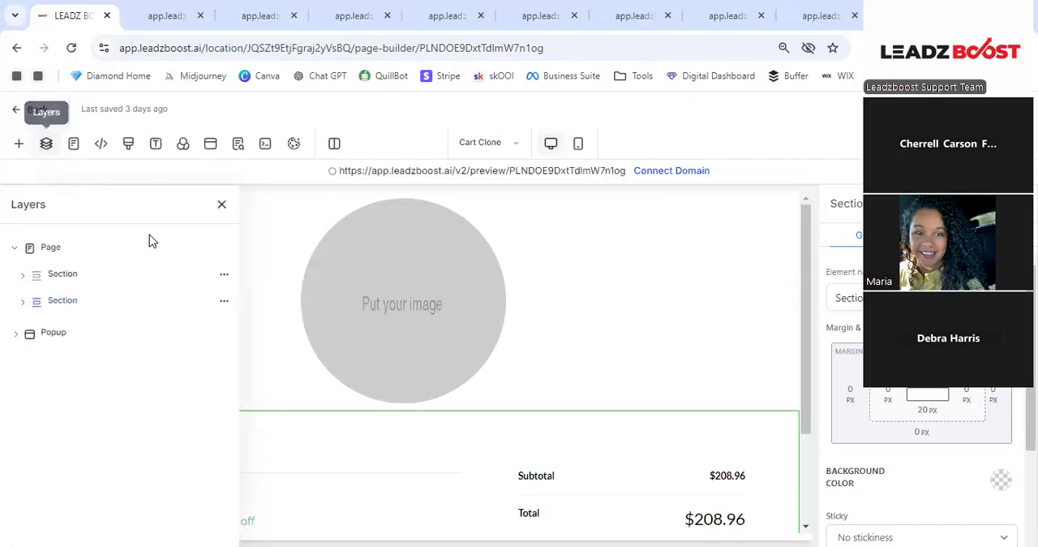
pyautogui.click(224, 278)
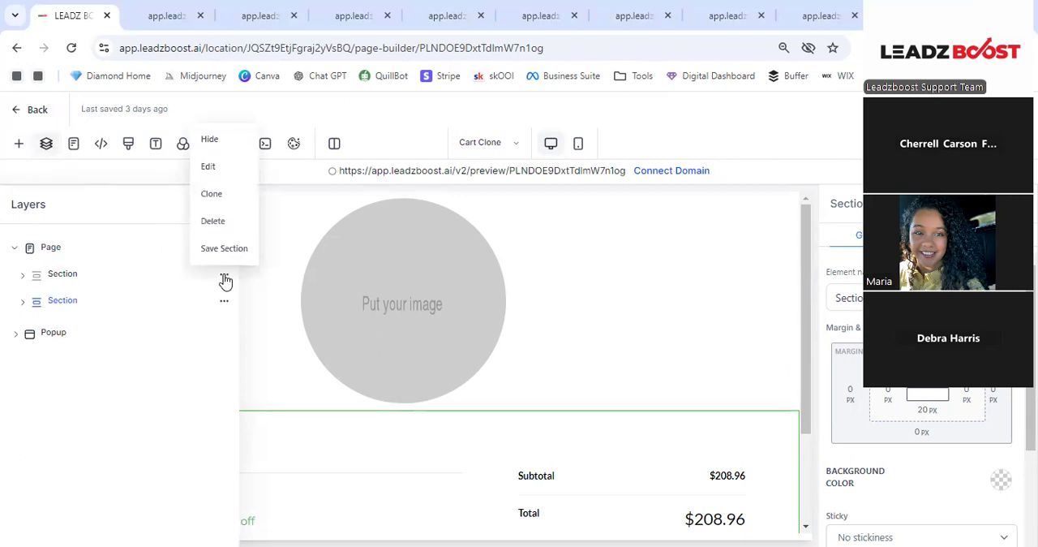
pyautogui.click(222, 224)
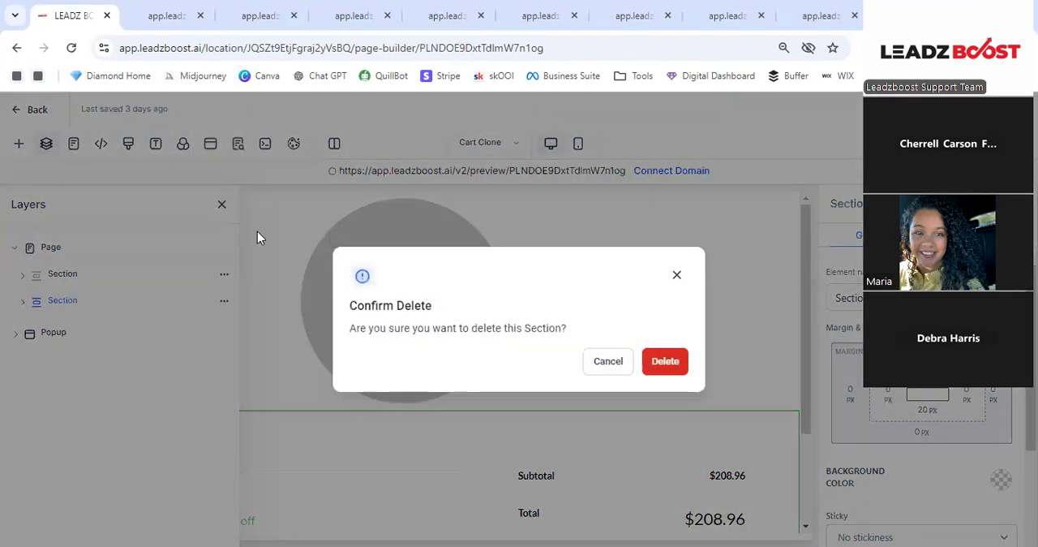
pyautogui.click(665, 361)
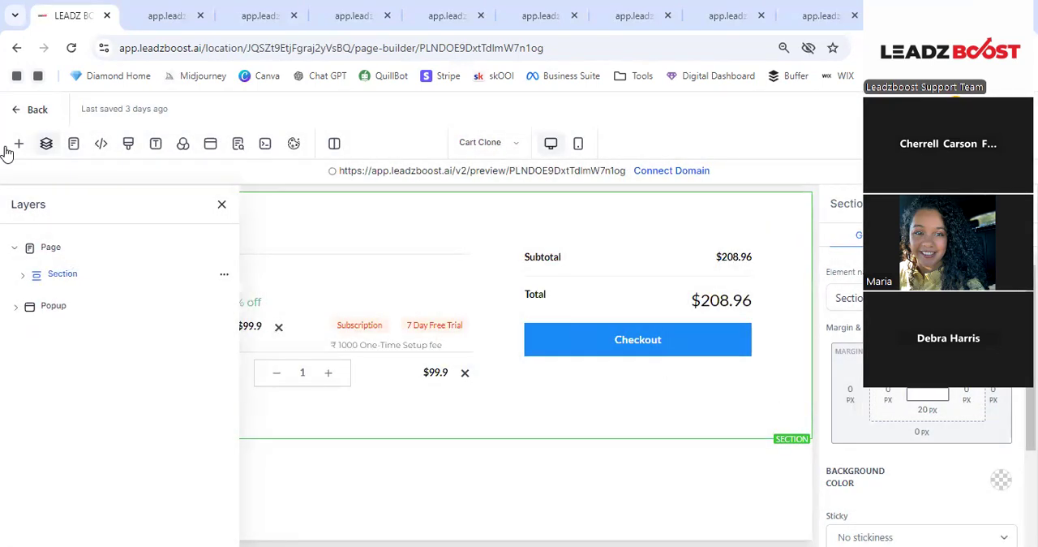
pyautogui.click(13, 153)
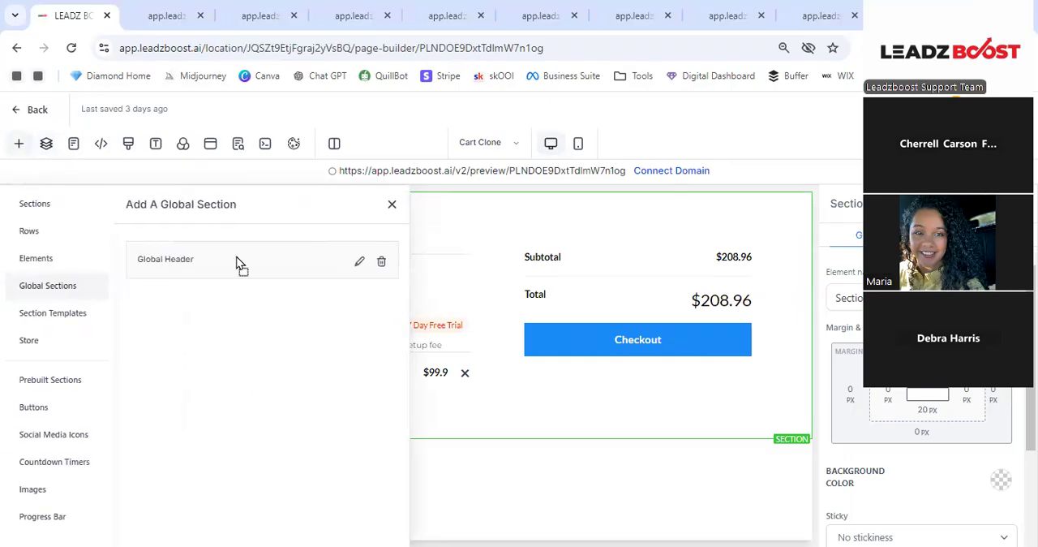
pyautogui.moveTo(479, 217); pyautogui.dragTo(481, 216)
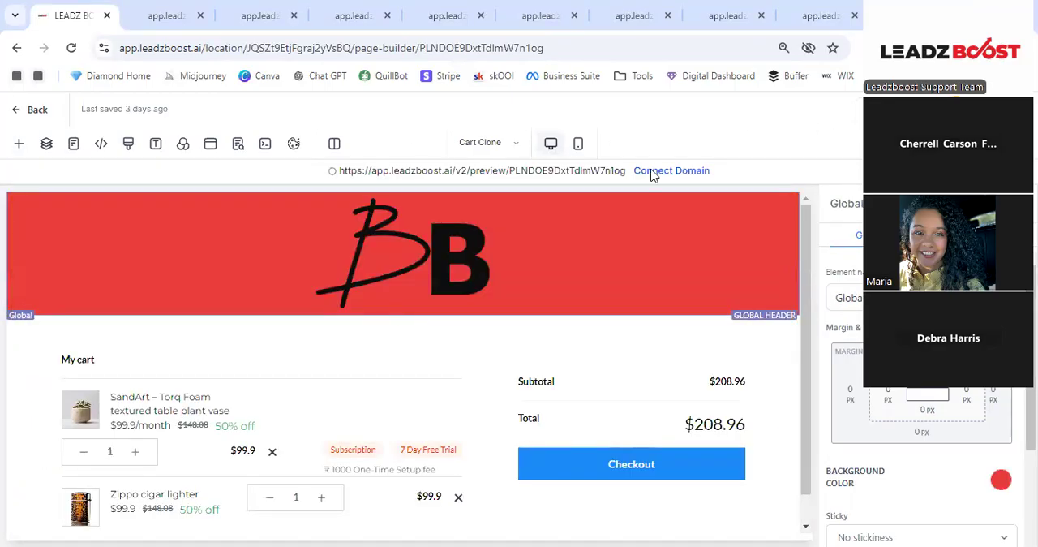
# - Open the Checkout Clone store page and delete its placeholder image section
pyautogui.click(508, 146)
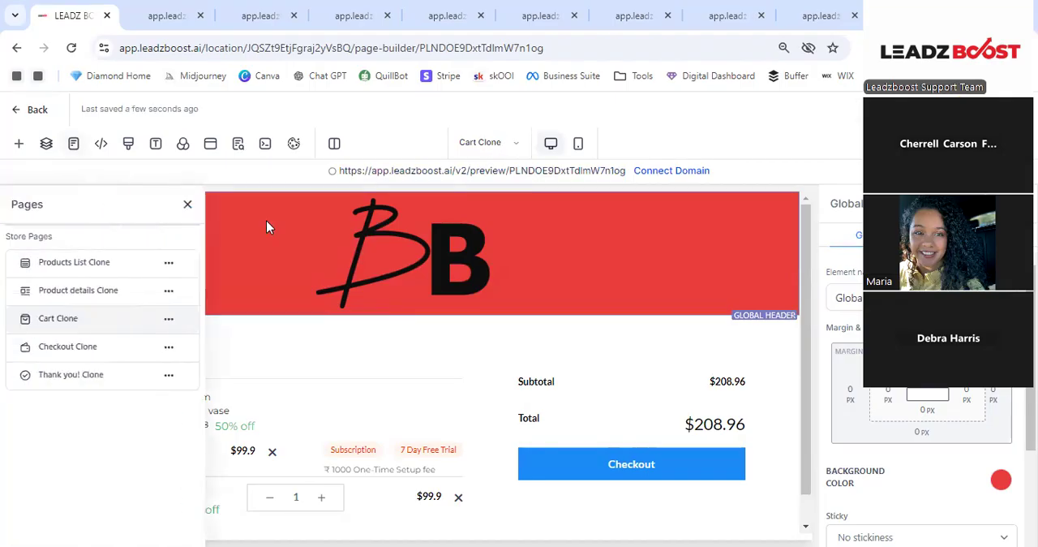
pyautogui.click(81, 347)
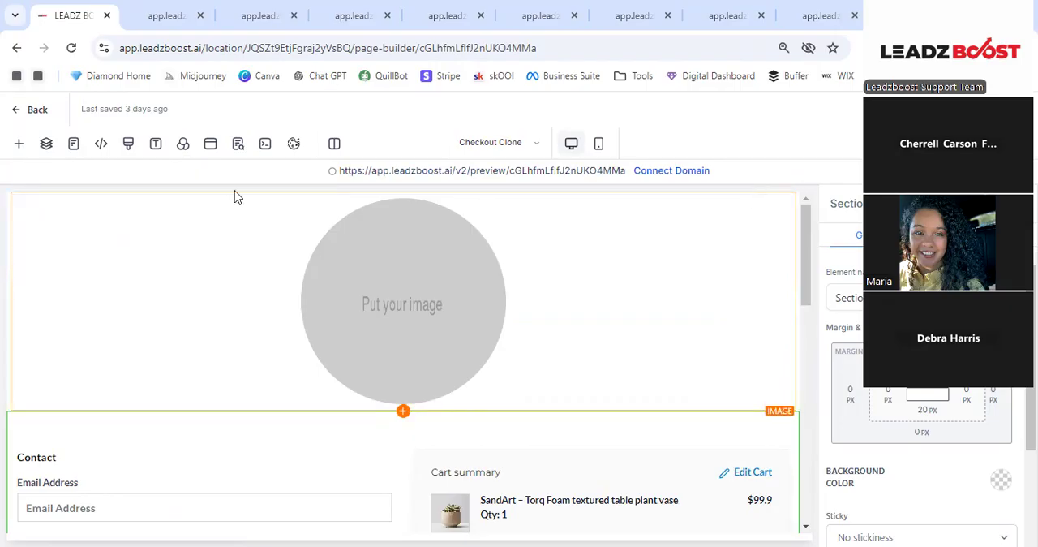
pyautogui.click(46, 145)
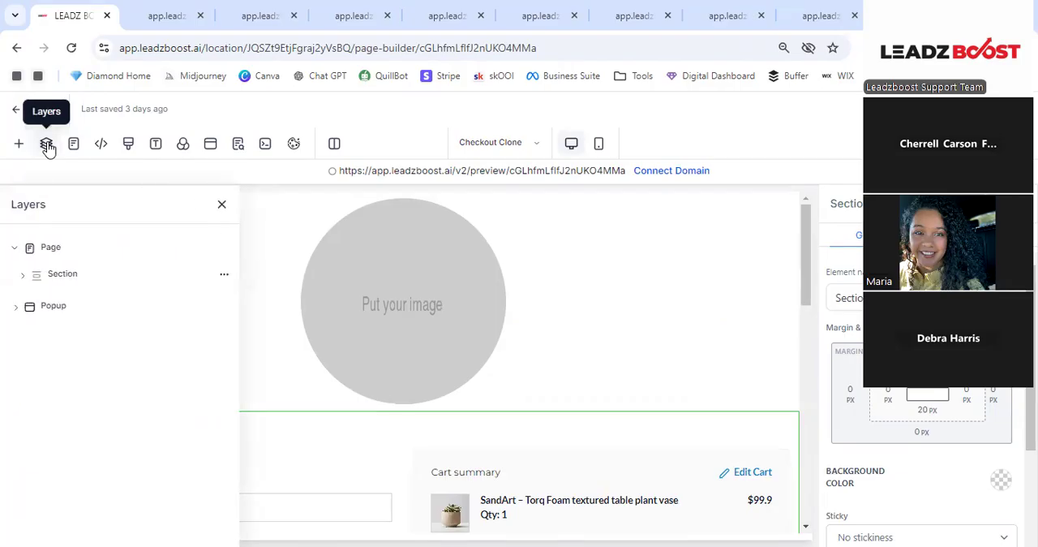
pyautogui.click(65, 277)
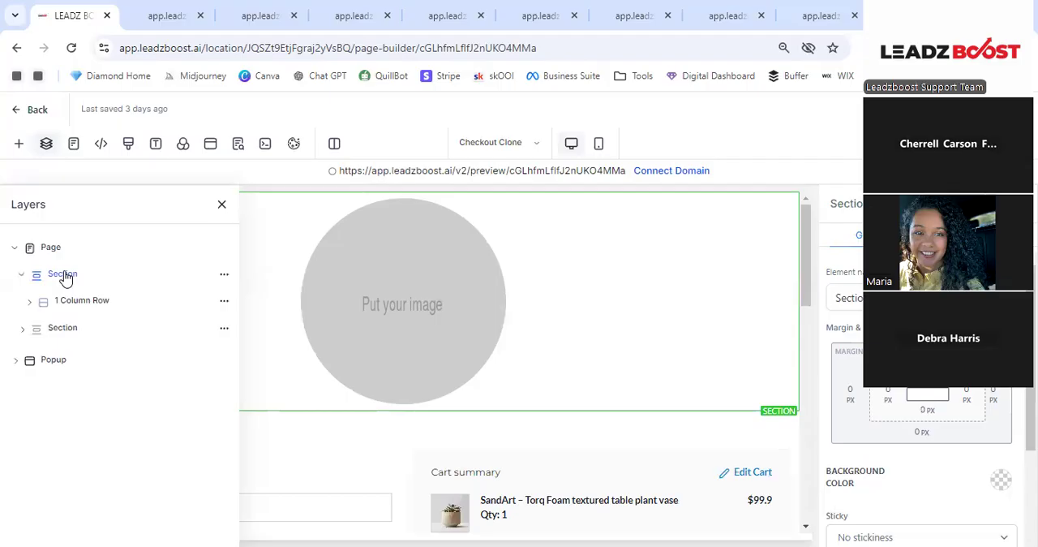
pyautogui.click(225, 276)
pyautogui.click(233, 231)
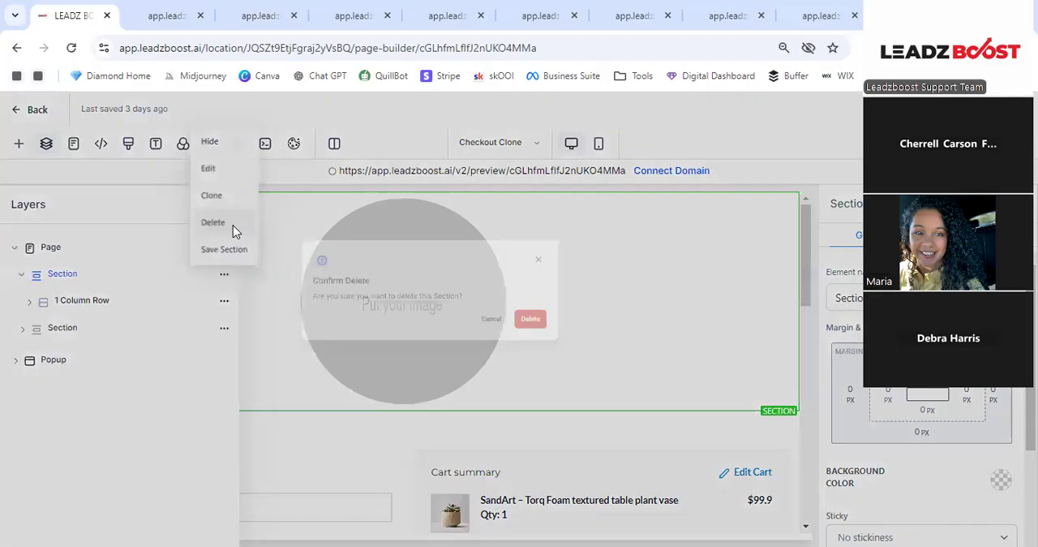
pyautogui.click(665, 361)
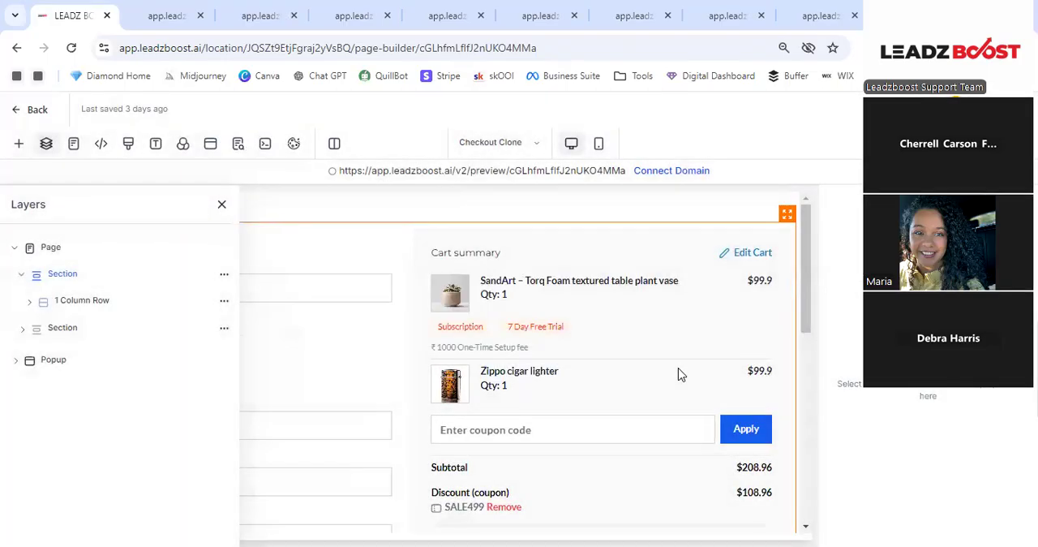
# - Insert the Global Header global section above the checkout form and look over the form and cart summary
pyautogui.click(16, 146)
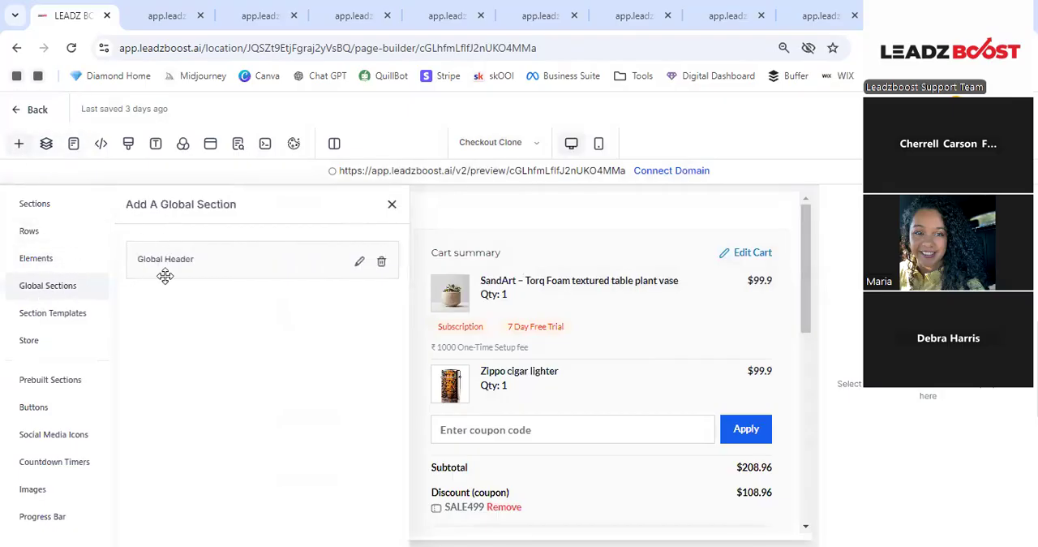
pyautogui.moveTo(224, 265); pyautogui.dragTo(540, 224)
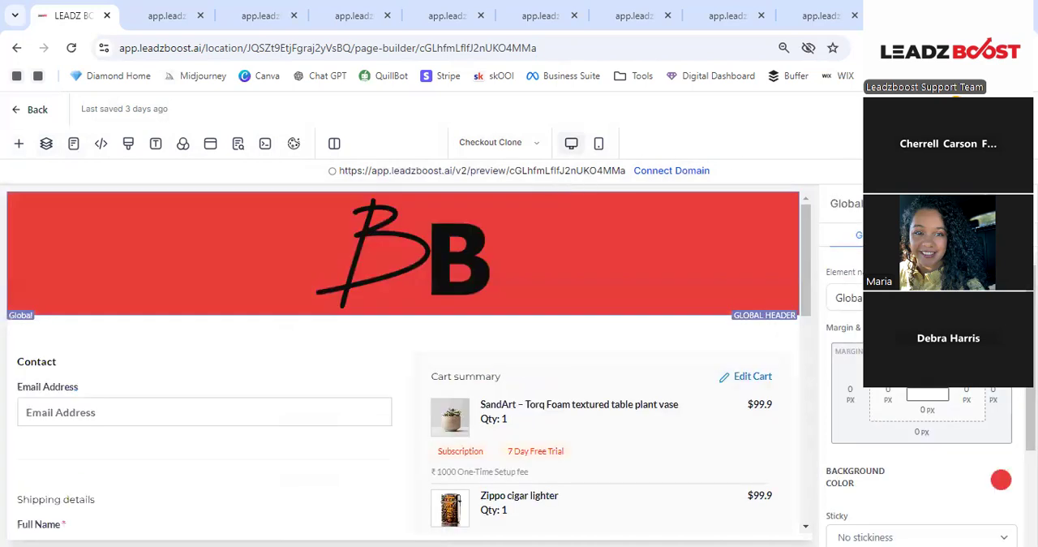
pyautogui.scroll(-5, 535, 347)
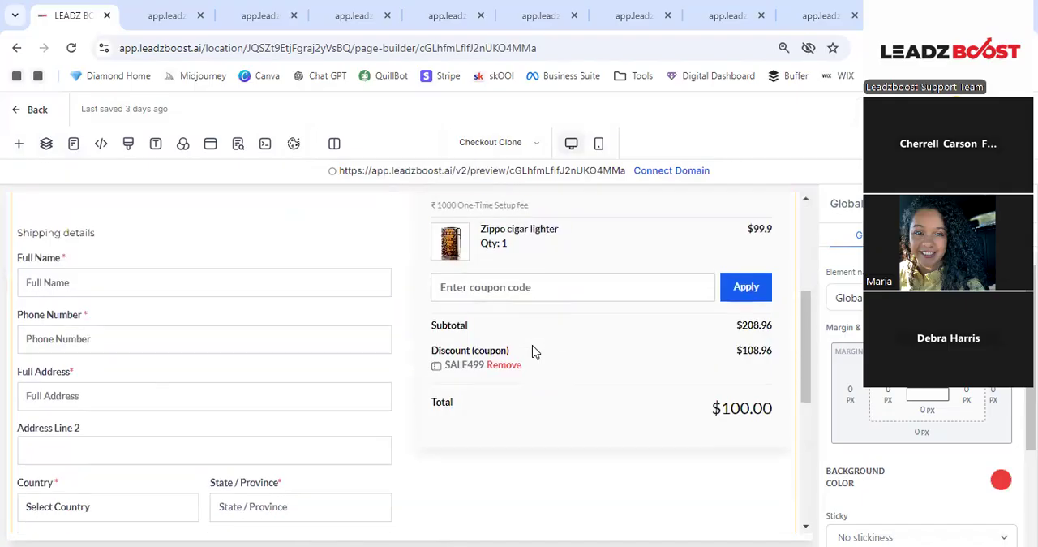
pyautogui.scroll(2, 535, 345)
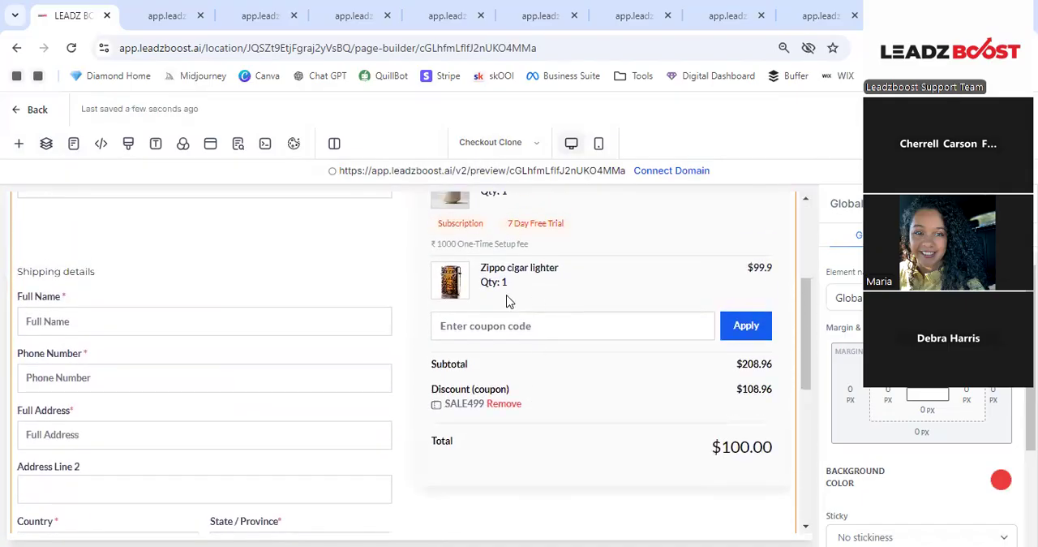
pyautogui.scroll(1, 571, 335)
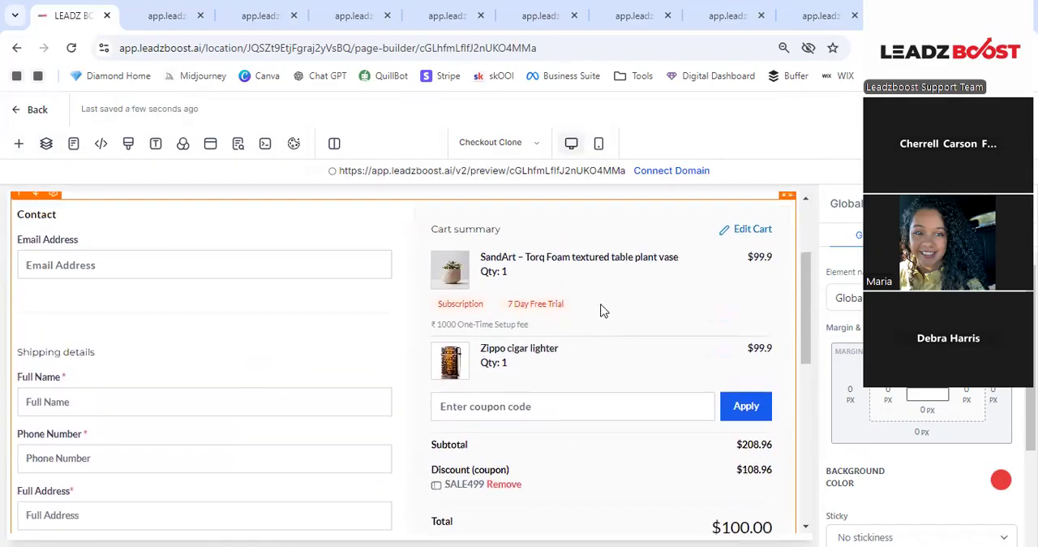
pyautogui.scroll(1, 603, 308)
# - Open the Thank you! Clone store page and delete its placeholder image section
pyautogui.click(534, 143)
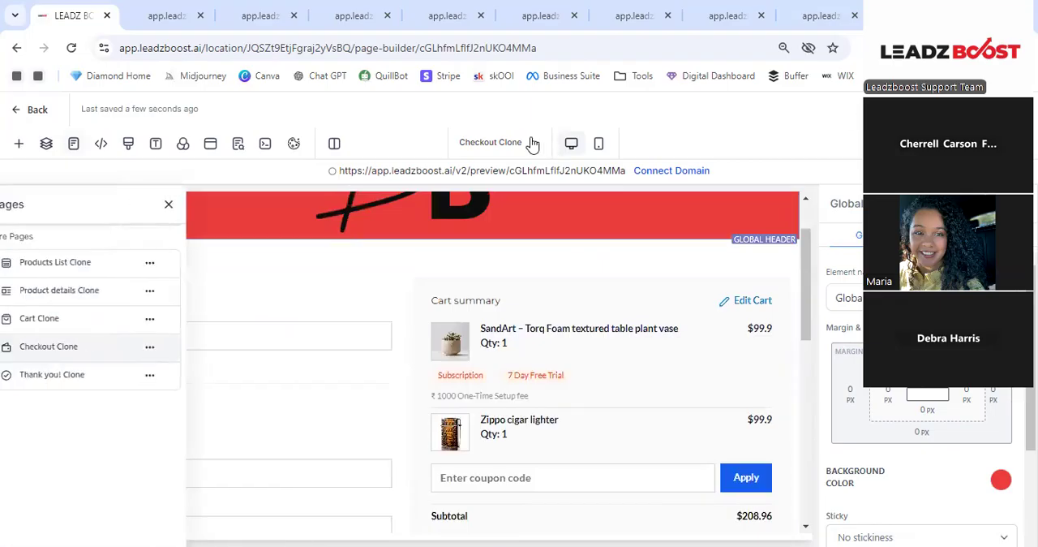
pyautogui.click(78, 379)
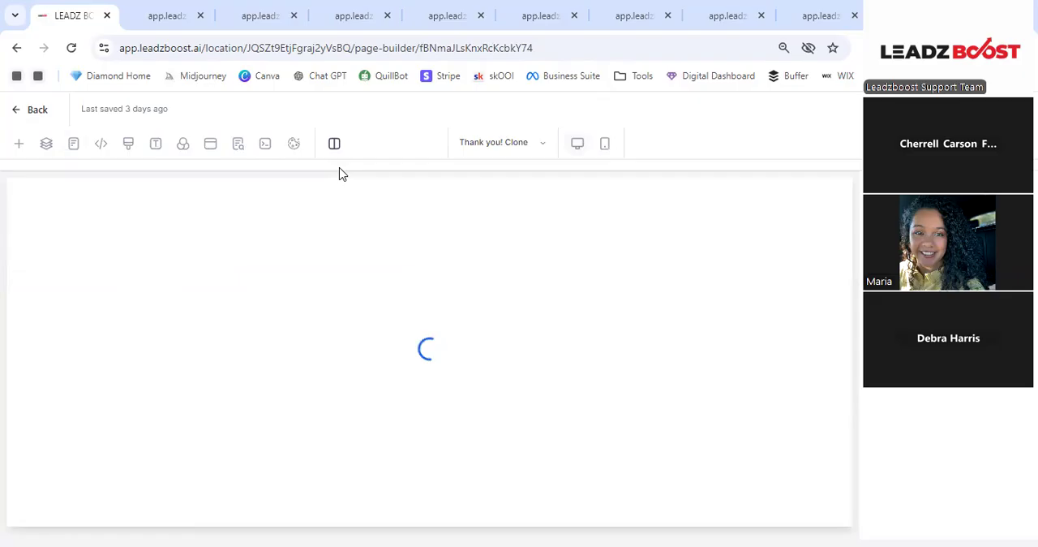
pyautogui.click(46, 144)
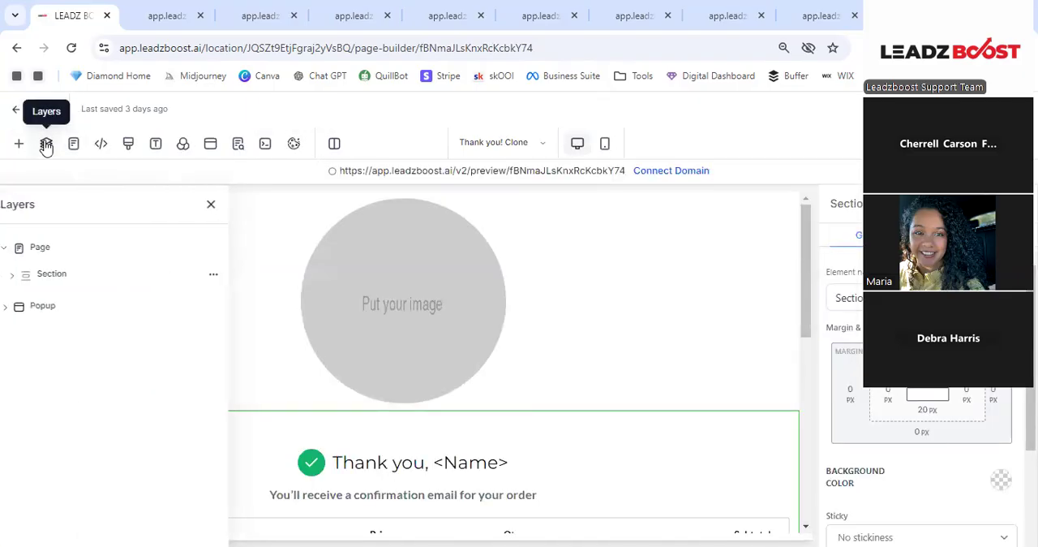
pyautogui.click(222, 276)
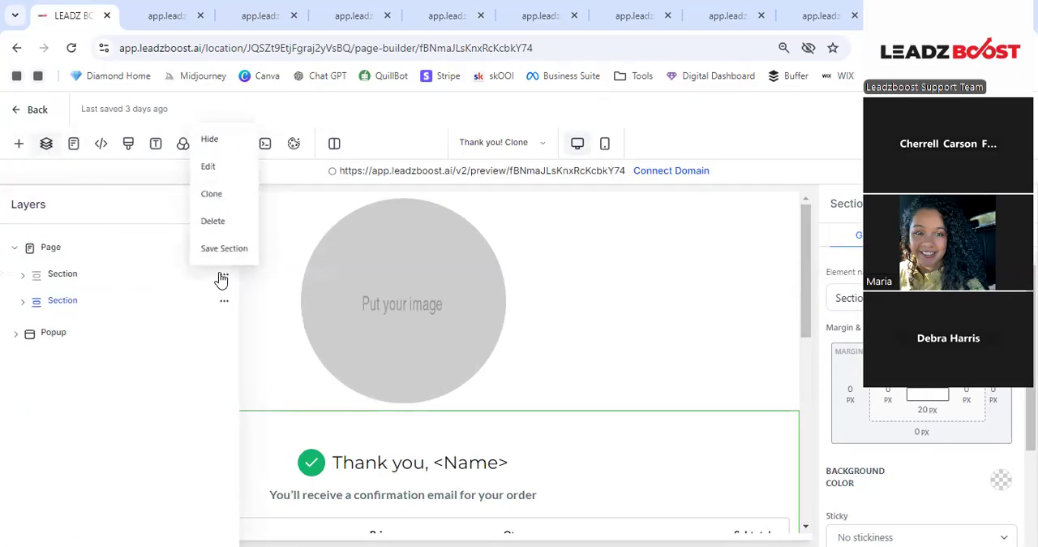
pyautogui.click(212, 222)
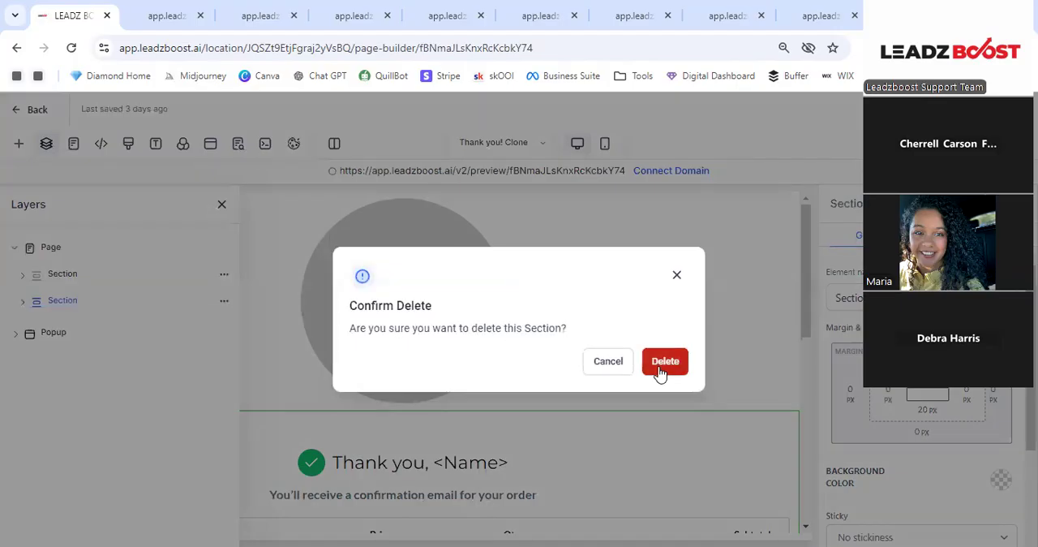
pyautogui.click(659, 369)
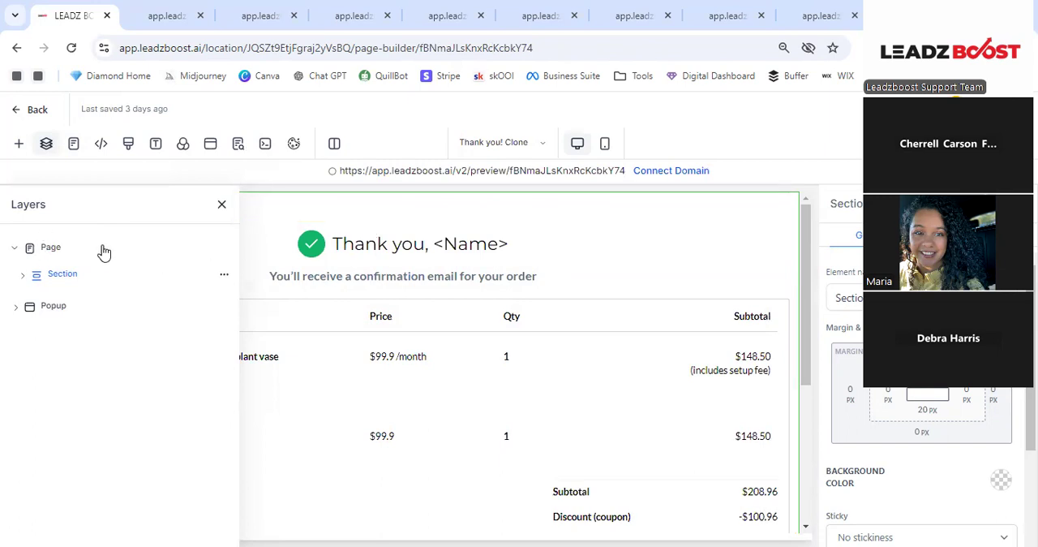
# - Insert the Global Header global section above the thank-you message and return to the Blank Store Template's page list
pyautogui.click(19, 143)
pyautogui.moveTo(266, 255); pyautogui.dragTo(499, 218)
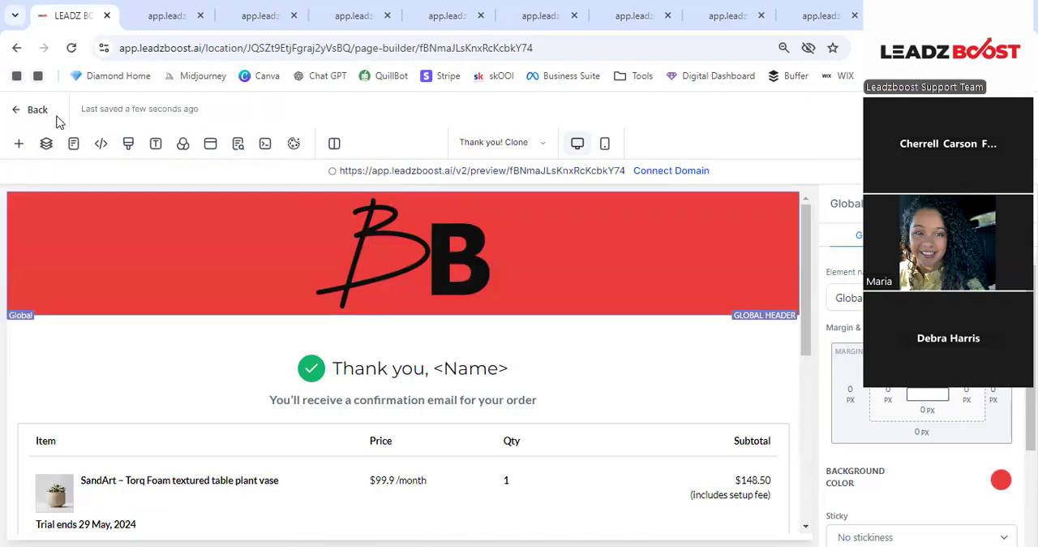
pyautogui.click(31, 110)
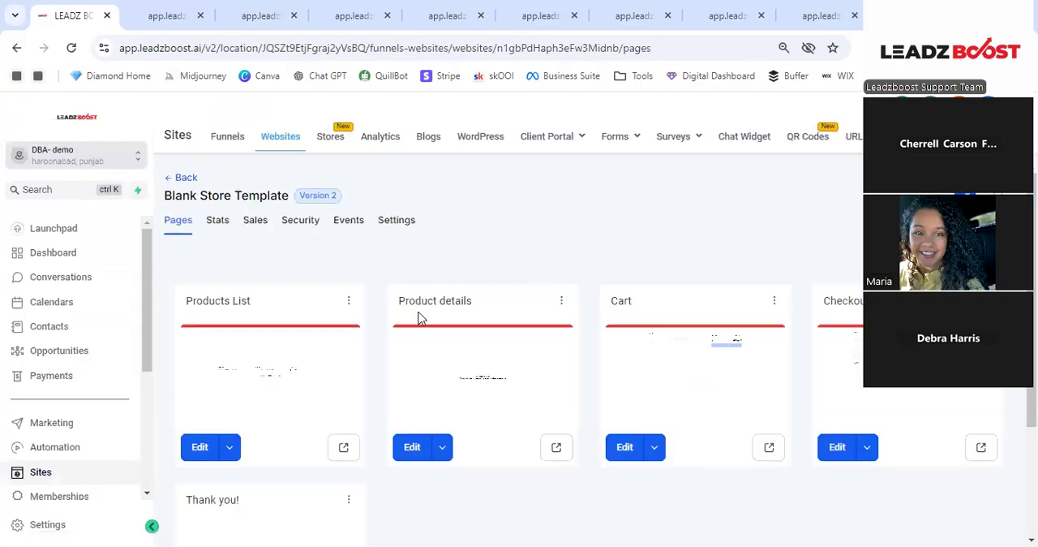
# - Preview the Products List store page and look over the DBA vol.2 product's detail page
pyautogui.click(343, 449)
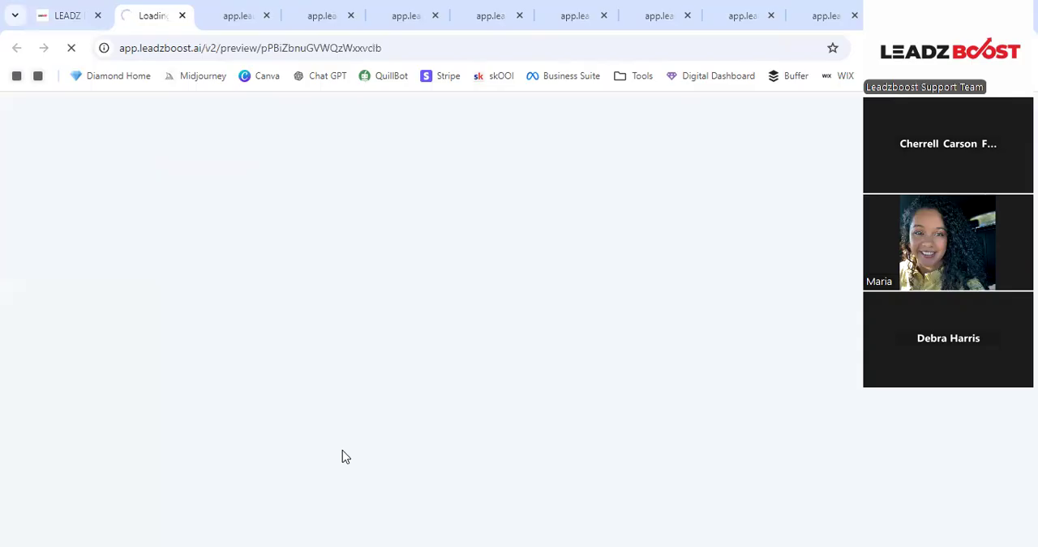
pyautogui.scroll(-2, 690, 283)
pyautogui.scroll(2, 563, 224)
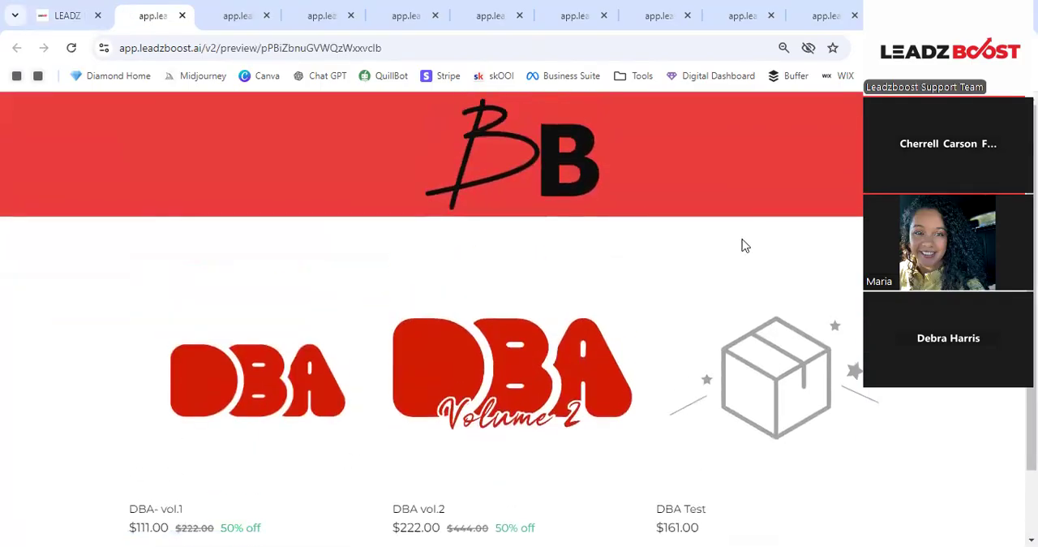
pyautogui.click(478, 384)
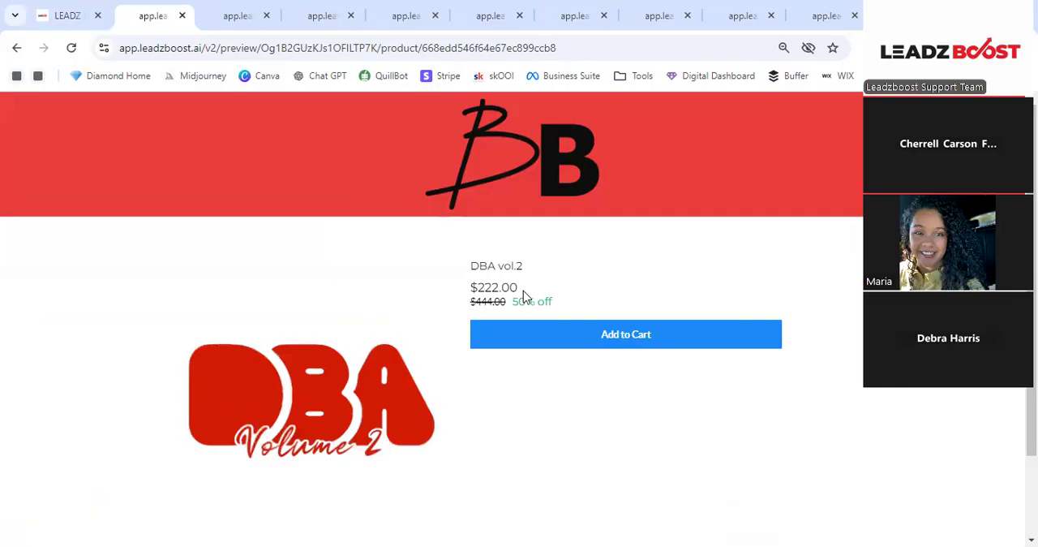
pyautogui.scroll(-1, 535, 416)
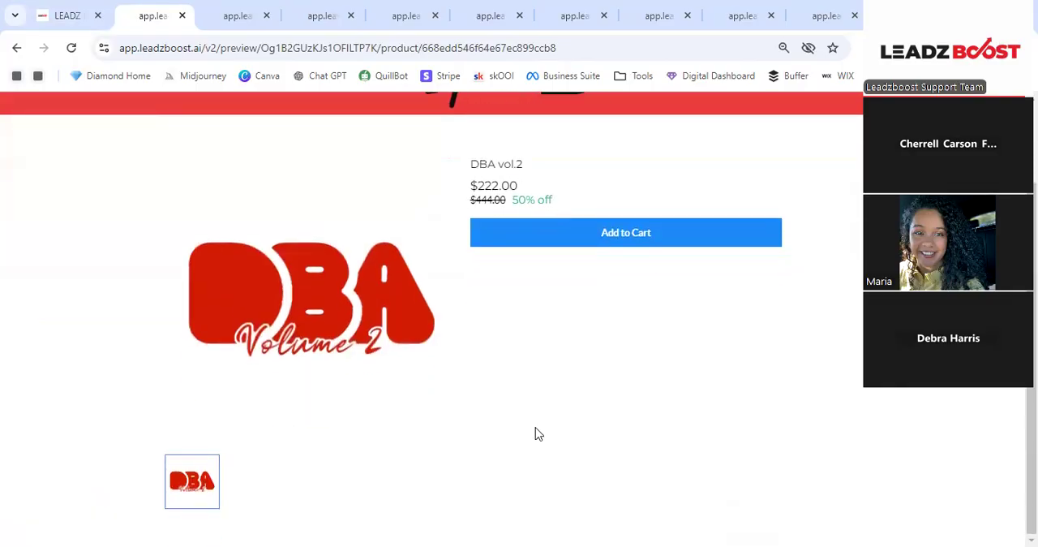
# - Add DBA vol.2 to the cart, proceed to checkout and review the checkout form and cart summary
pyautogui.click(622, 241)
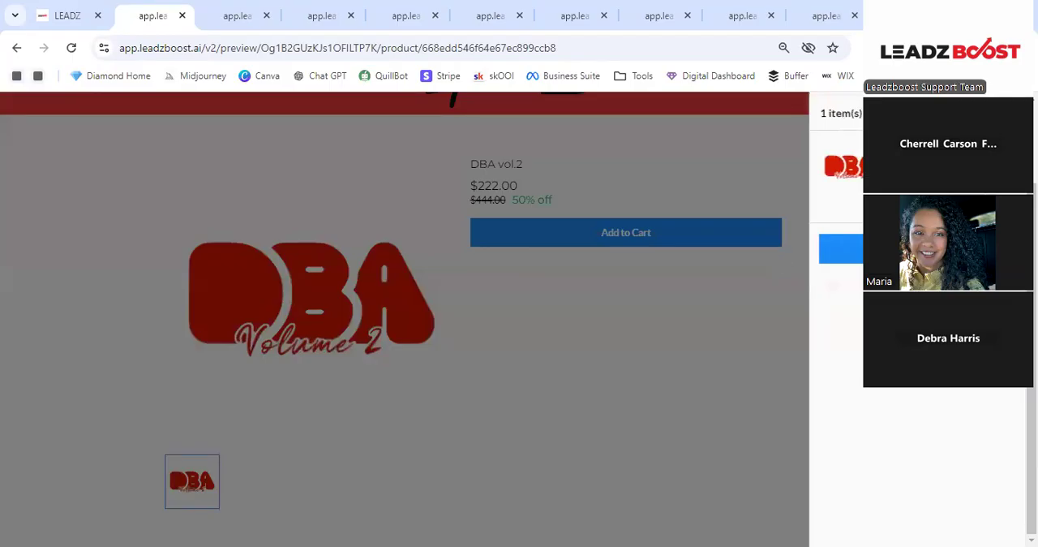
pyautogui.click(917, 249)
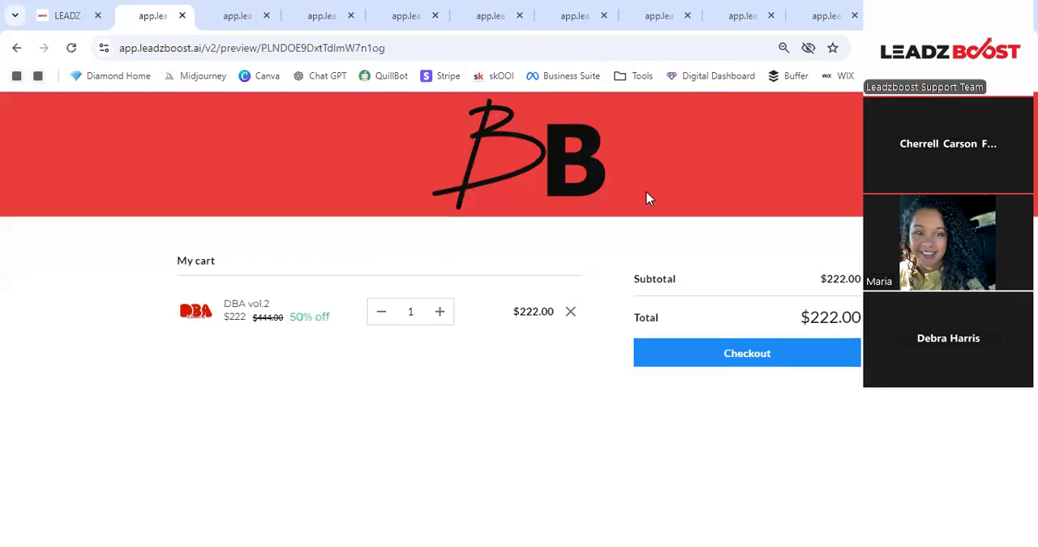
pyautogui.click(739, 352)
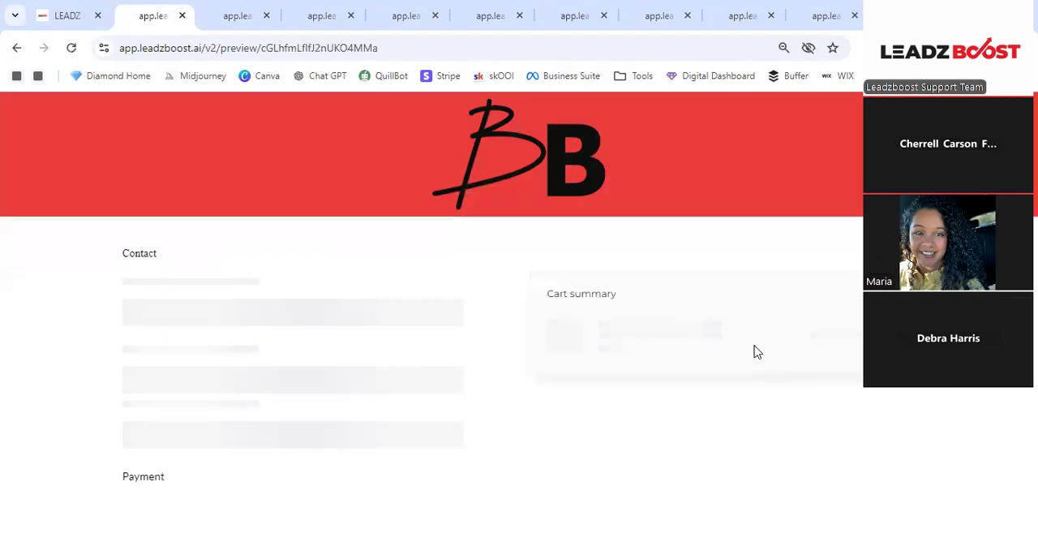
pyautogui.scroll(-4, 580, 252)
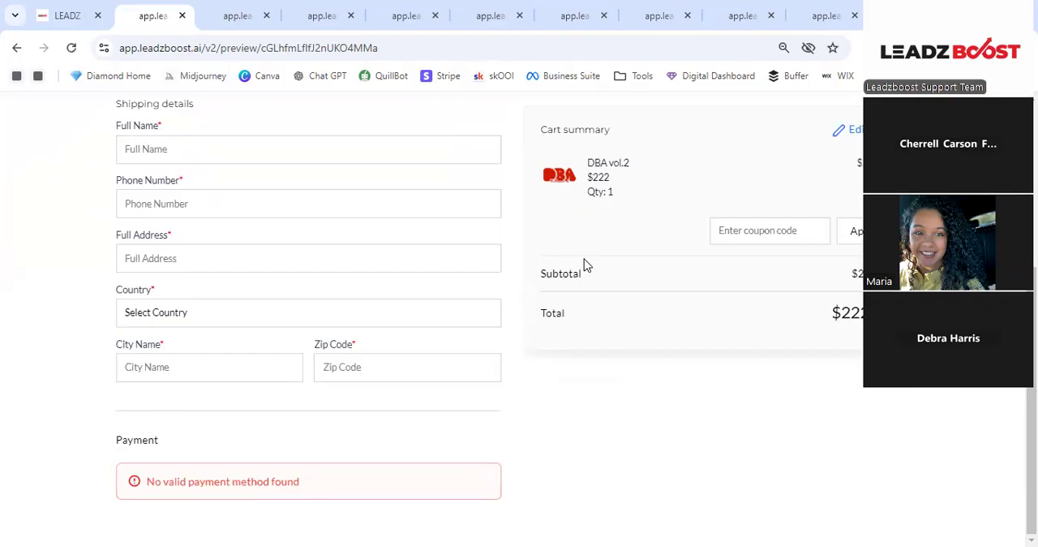
pyautogui.scroll(1, 590, 267)
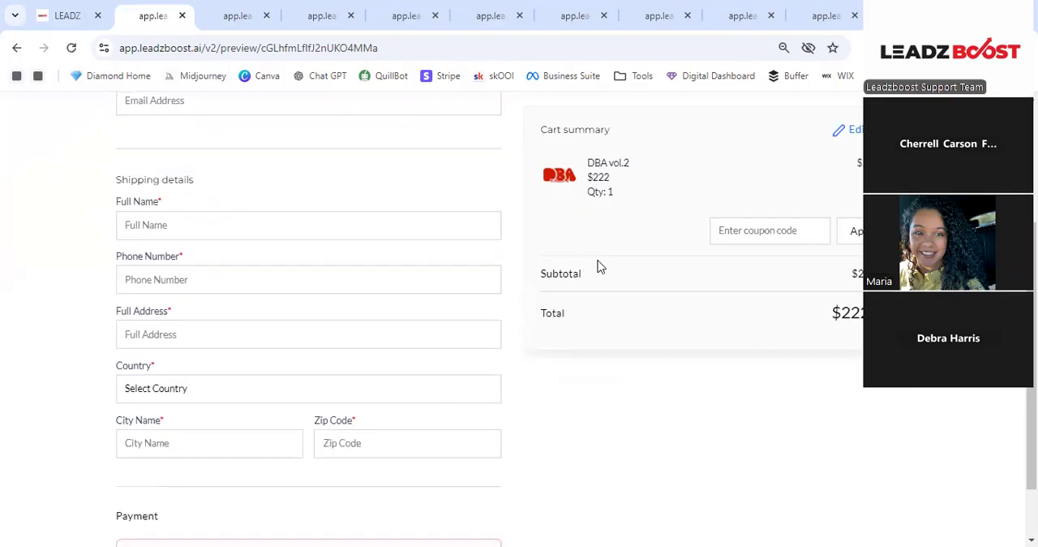
pyautogui.scroll(3, 598, 260)
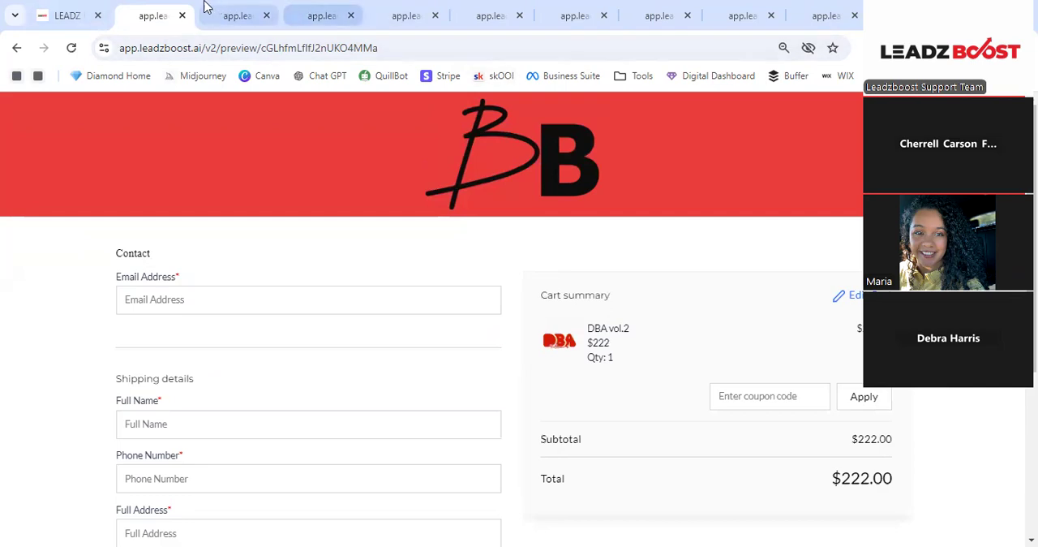
# - Return from the store preview to the CRM and open the Funnel Automations workflow folder
pyautogui.click(56, 14)
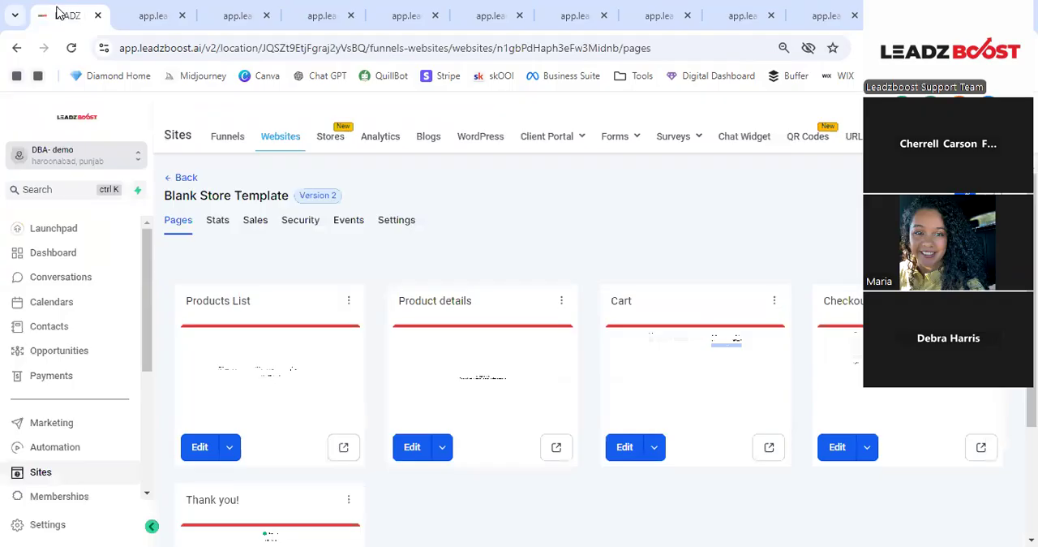
pyautogui.click(187, 179)
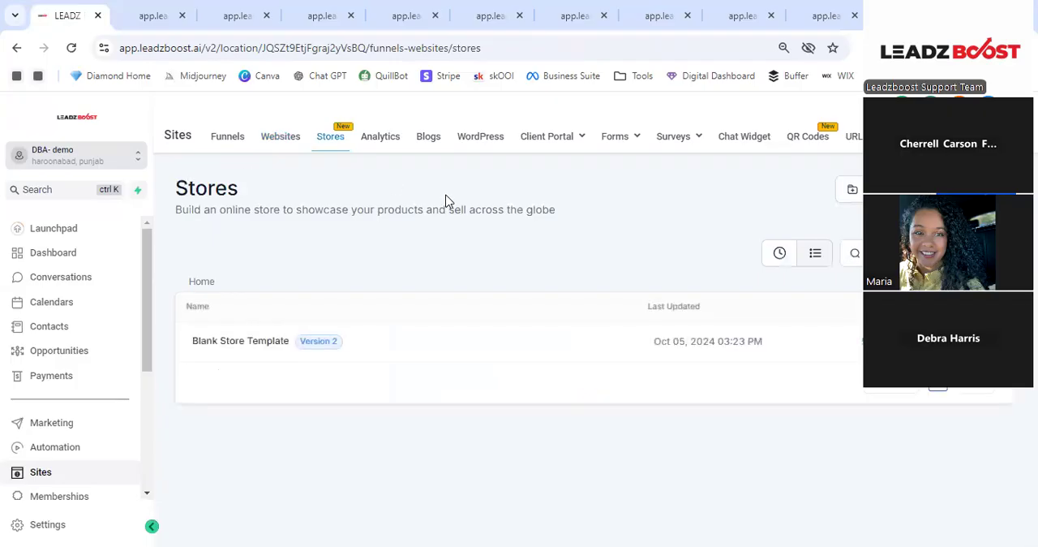
pyautogui.click(218, 138)
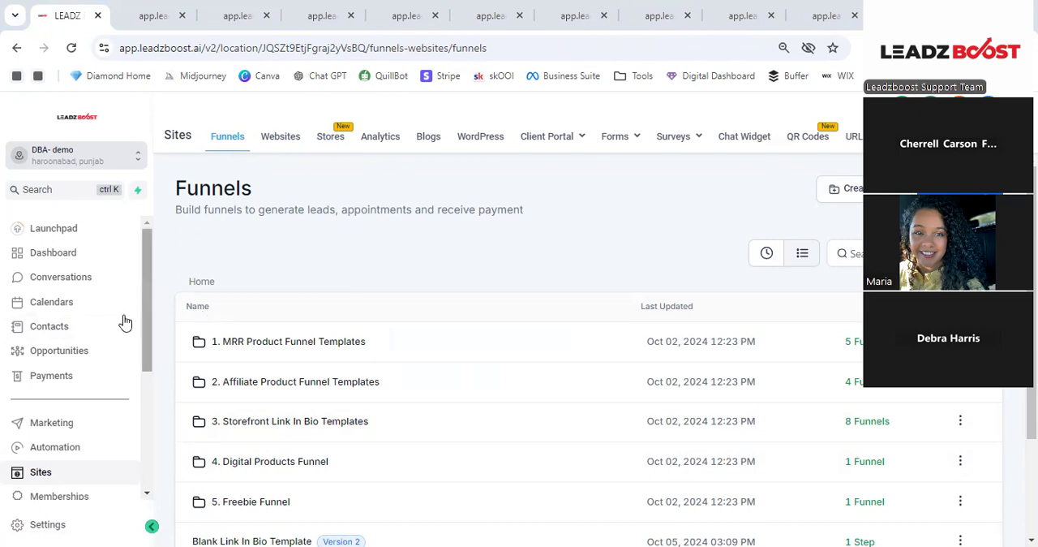
pyautogui.click(39, 456)
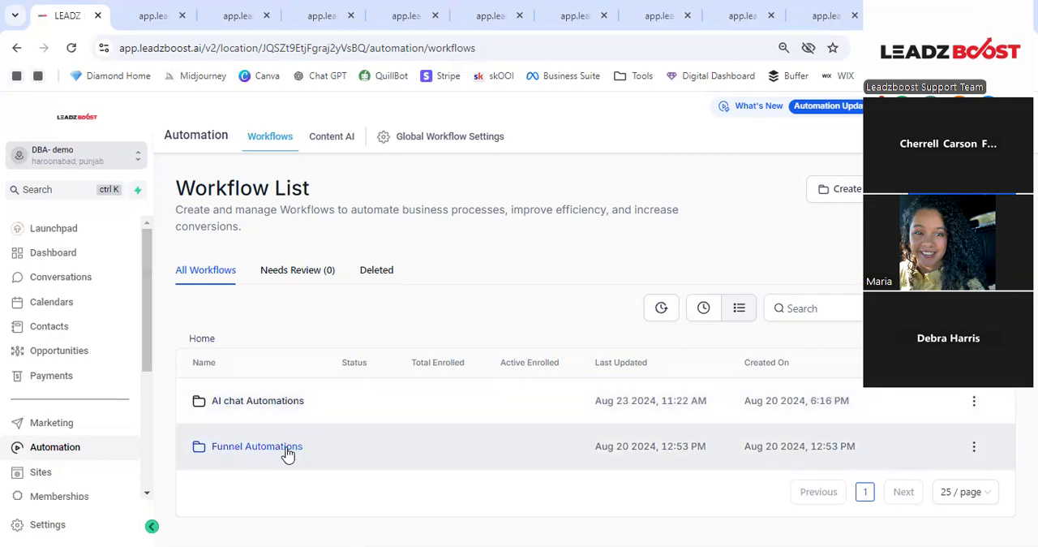
pyautogui.click(288, 453)
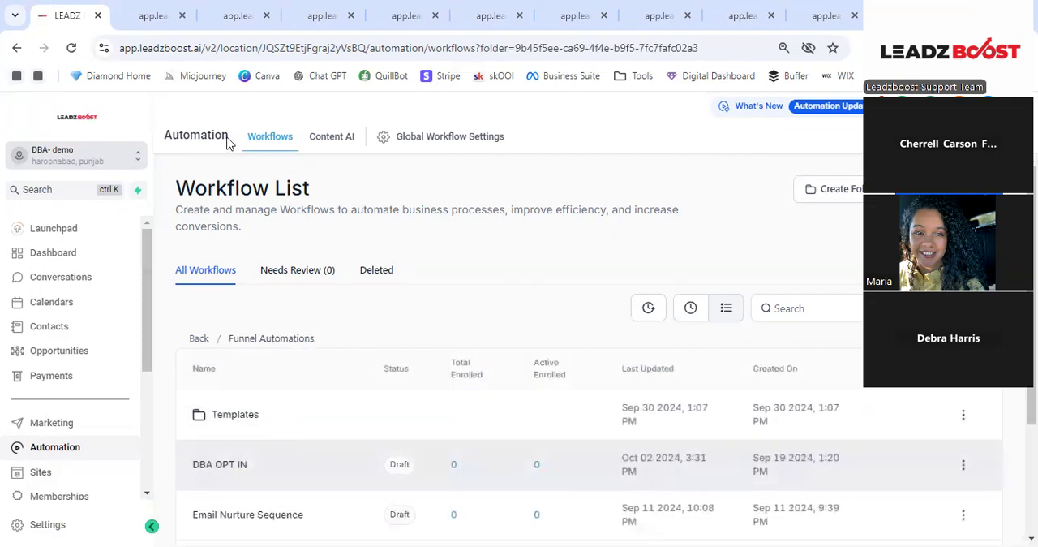
# - Close all the leftover preview browser tabs, keeping only the CRM tab with the workflow list
pyautogui.click(189, 15)
pyautogui.click(183, 16)
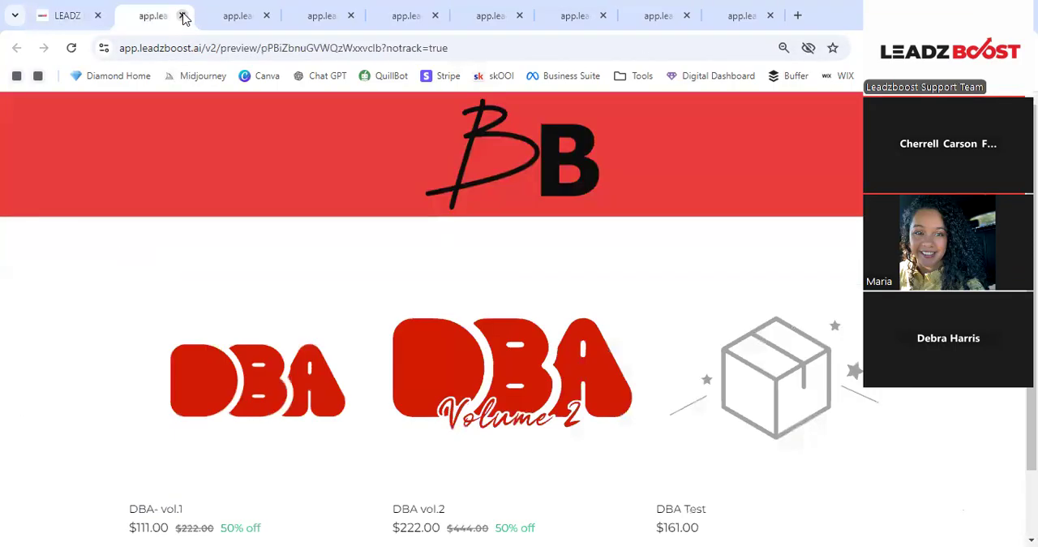
pyautogui.click(183, 16)
pyautogui.click(183, 17)
pyautogui.click(183, 16)
pyautogui.click(183, 16)
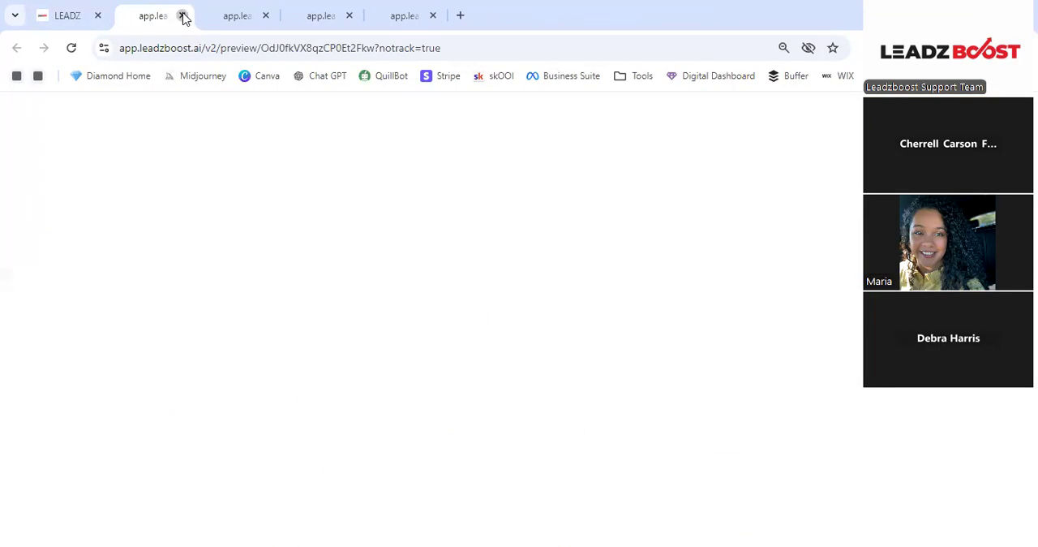
pyautogui.click(184, 16)
pyautogui.click(183, 16)
pyautogui.click(183, 16)
pyautogui.click(184, 17)
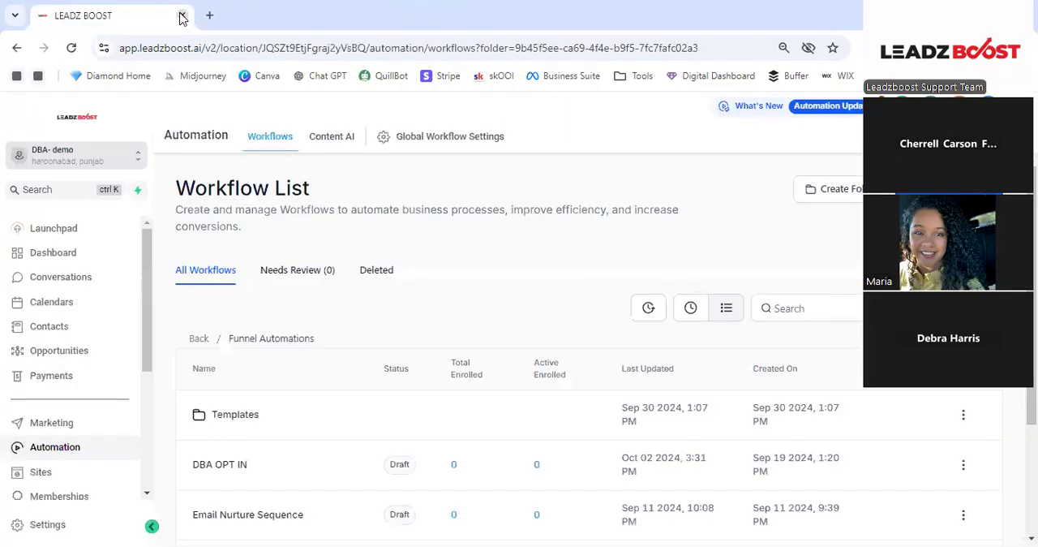
# - Look through the Funnel Automations workflows and its Templates subfolder, and return to the Funnel Automations folder
pyautogui.scroll(-3, 280, 333)
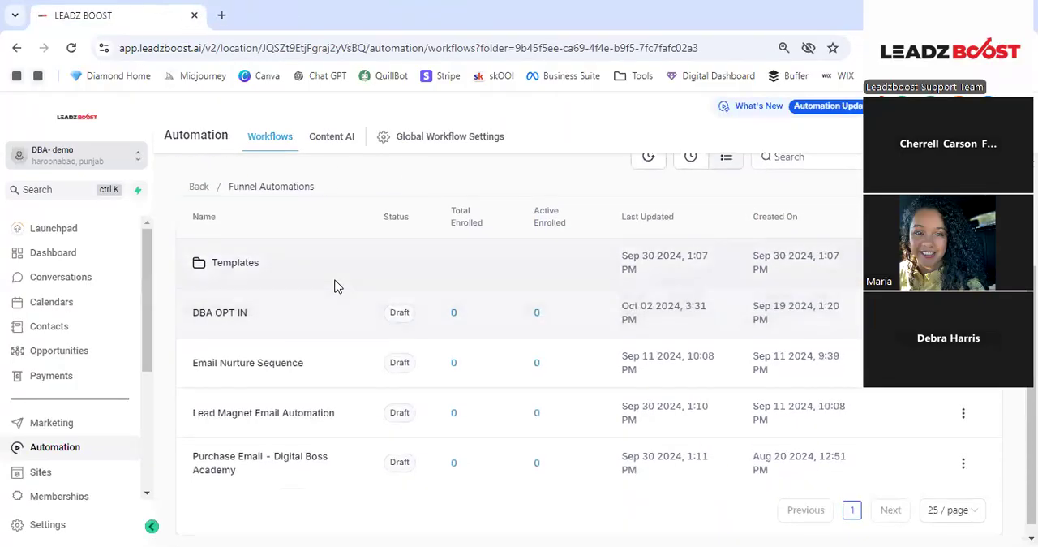
pyautogui.scroll(-1, 324, 305)
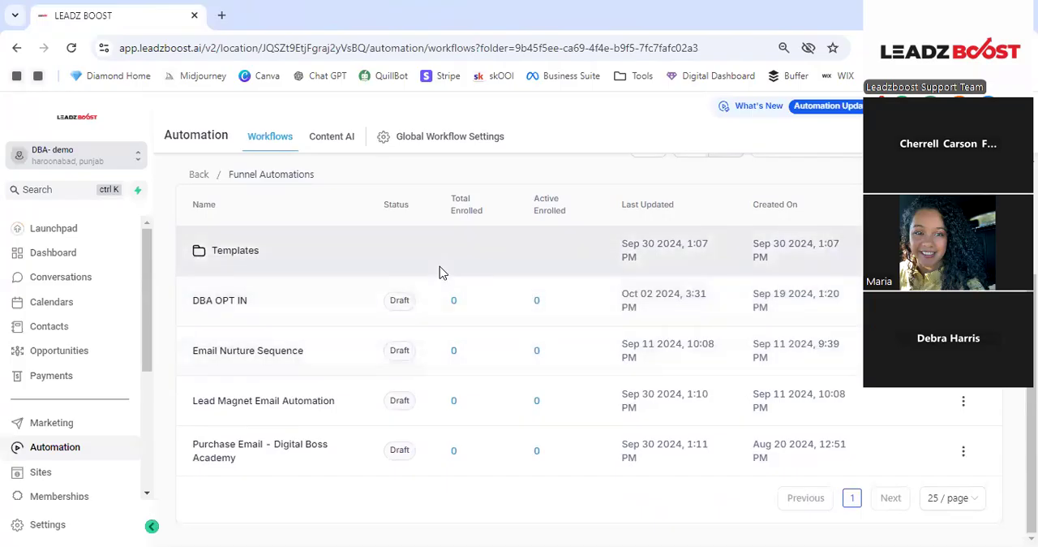
pyautogui.click(230, 253)
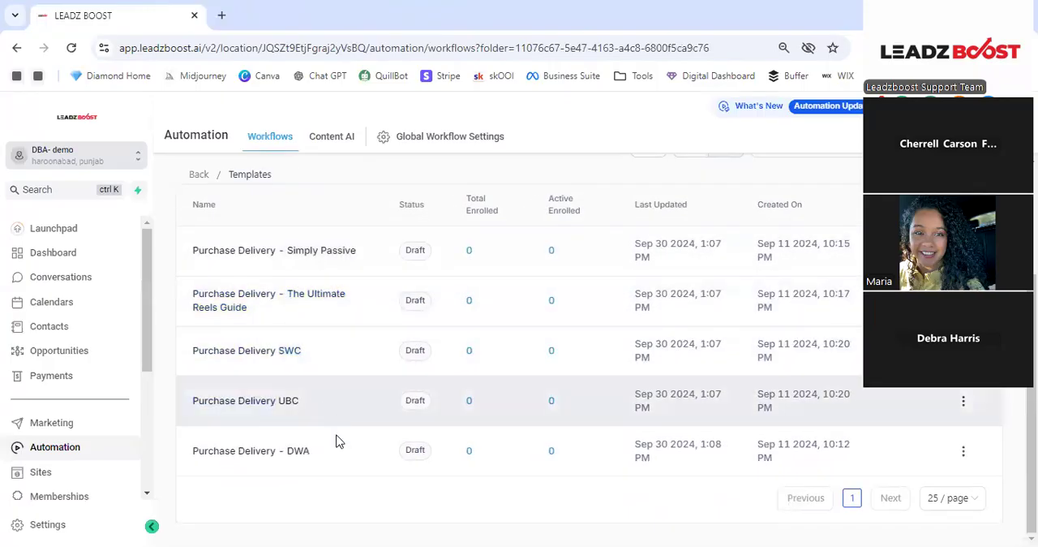
pyautogui.scroll(3, 255, 271)
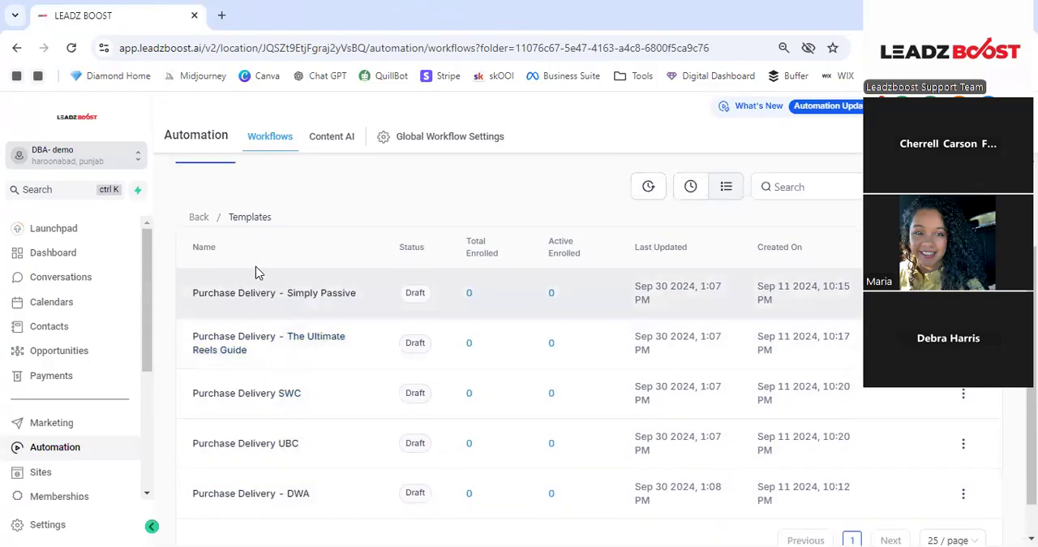
pyautogui.click(198, 327)
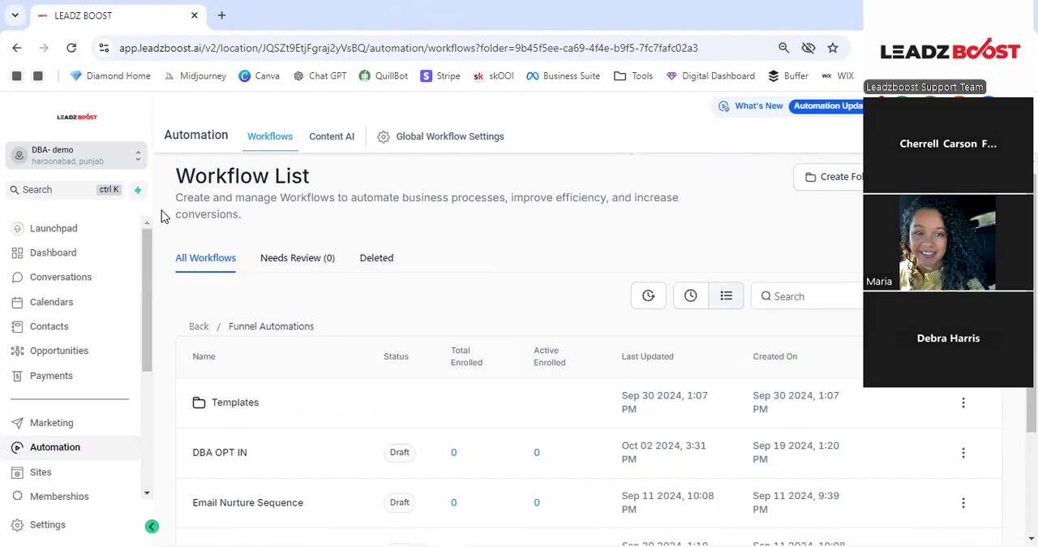
# - Open the Purchase Email - Digital Boss Academy workflow in the builder and select the product name in its title
pyautogui.scroll(-3, 227, 316)
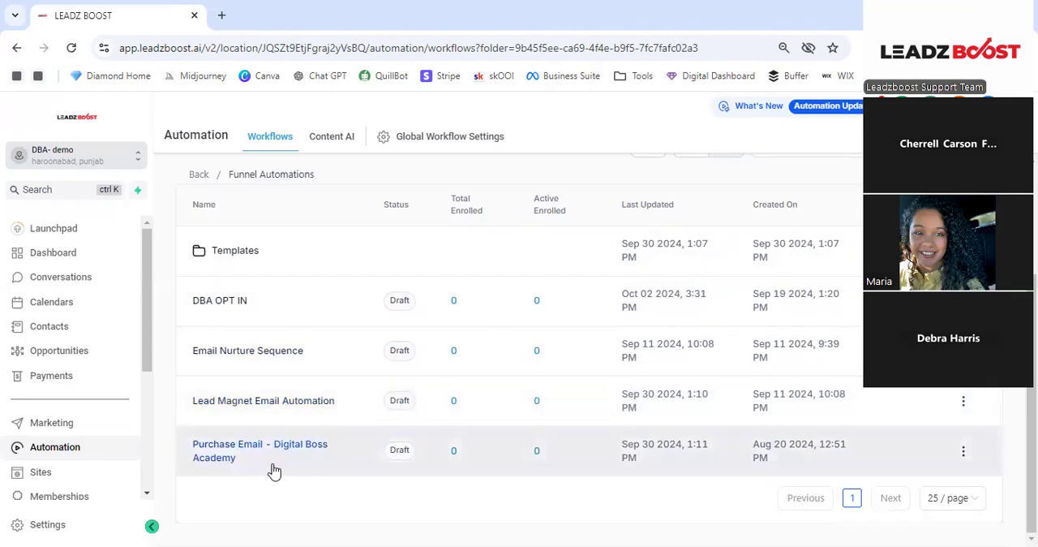
pyautogui.click(199, 449)
pyautogui.click(964, 452)
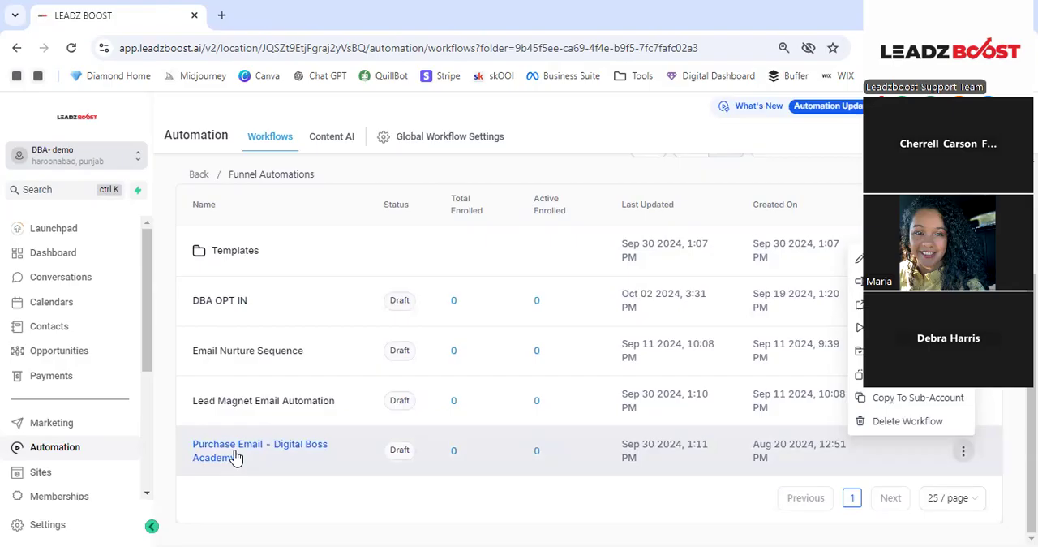
pyautogui.click(279, 452)
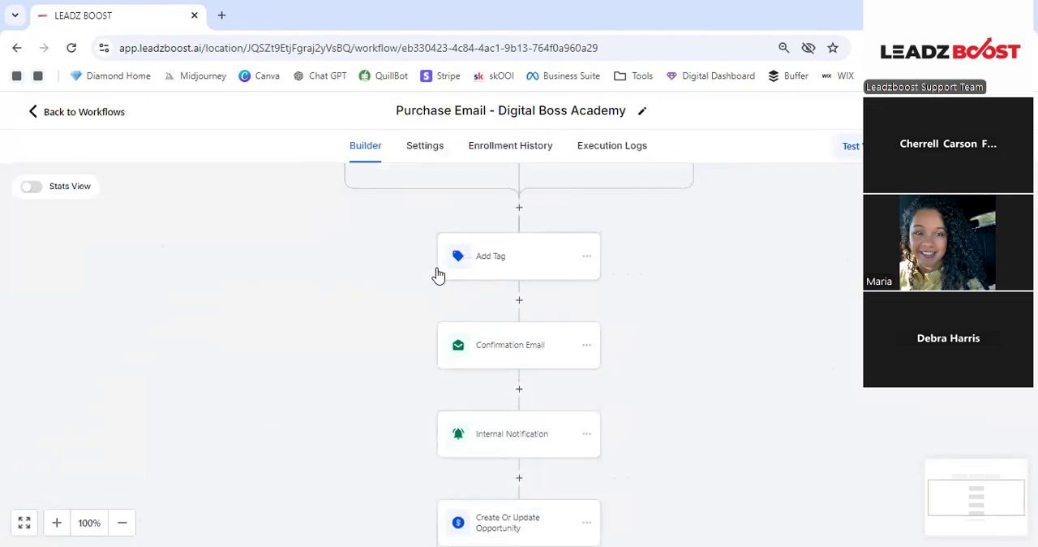
pyautogui.moveTo(497, 110); pyautogui.dragTo(637, 122)
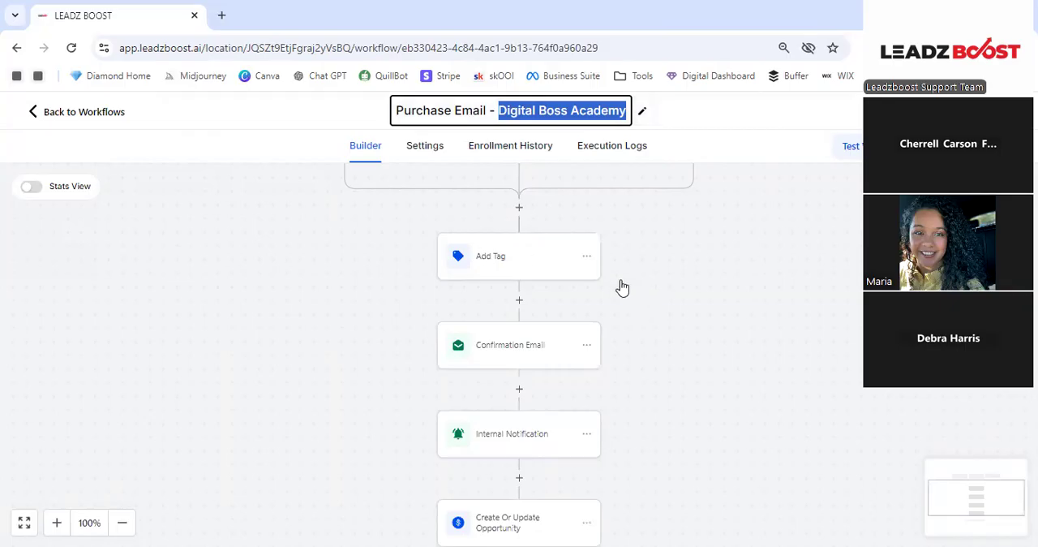
# - Leave the Digital Boss Academy workflow and return to the Funnel Automations workflow list
pyautogui.scroll(4, 616, 280)
pyautogui.scroll(-1, 610, 268)
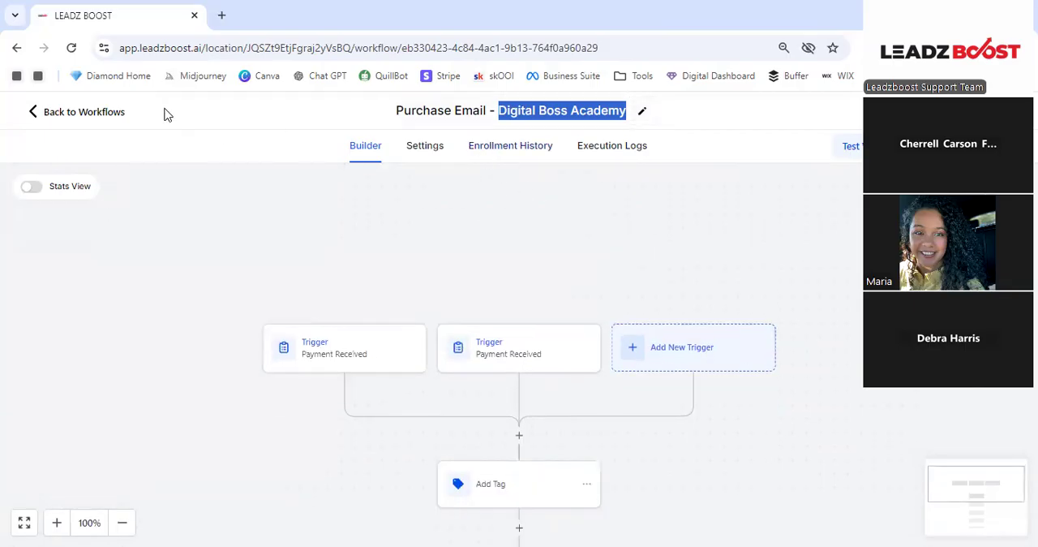
pyautogui.click(35, 108)
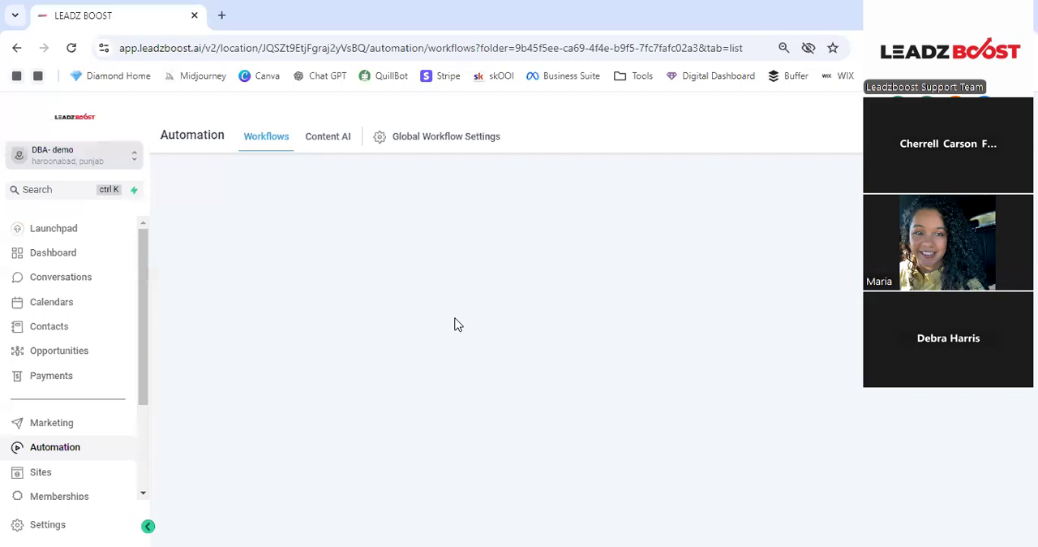
pyautogui.scroll(-2, 531, 398)
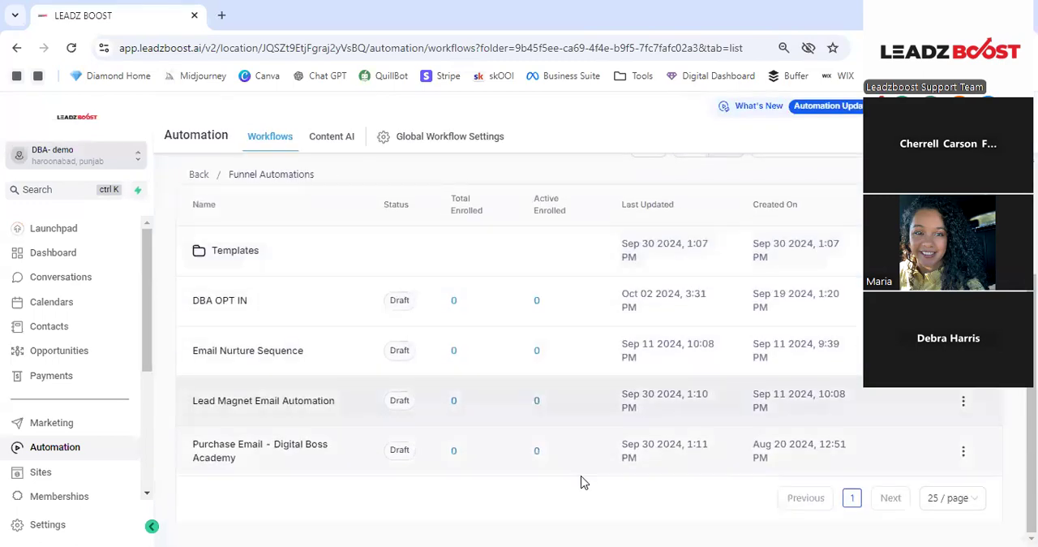
# - Duplicate the Purchase Email - Digital Boss Academy workflow under the name "Purchase Email - Digital Profit Pack"
pyautogui.click(962, 451)
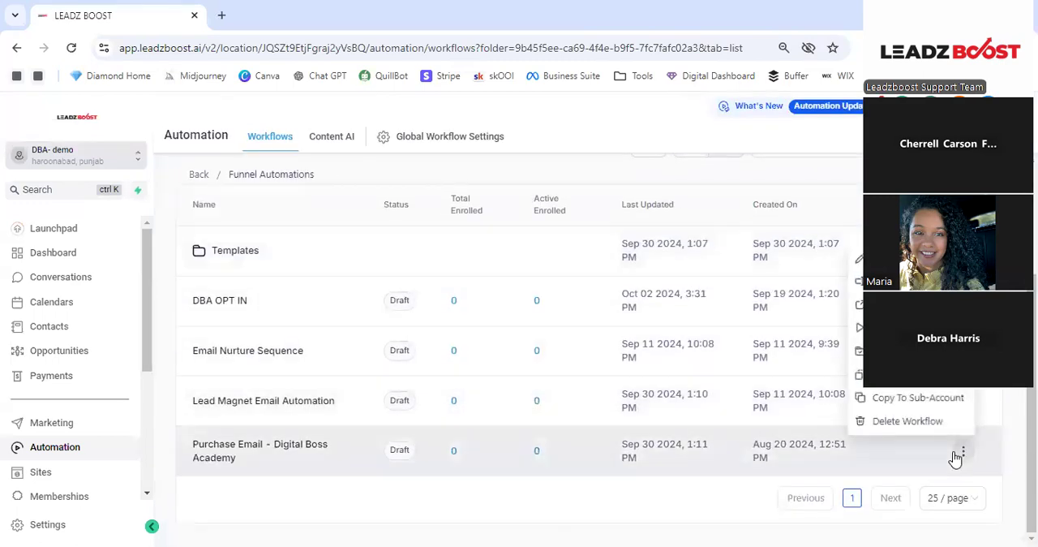
pyautogui.click(917, 386)
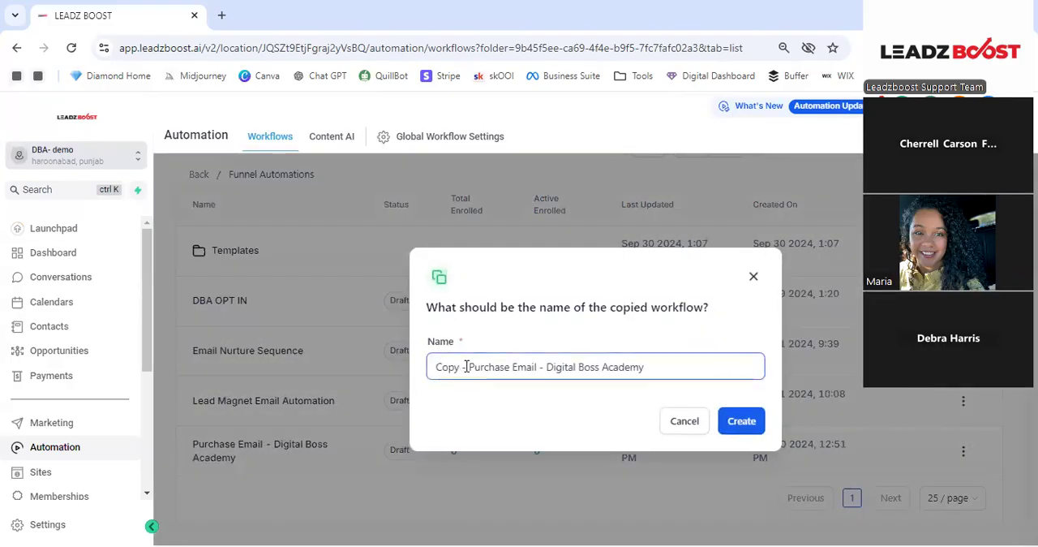
pyautogui.moveTo(468, 366); pyautogui.dragTo(434, 367)
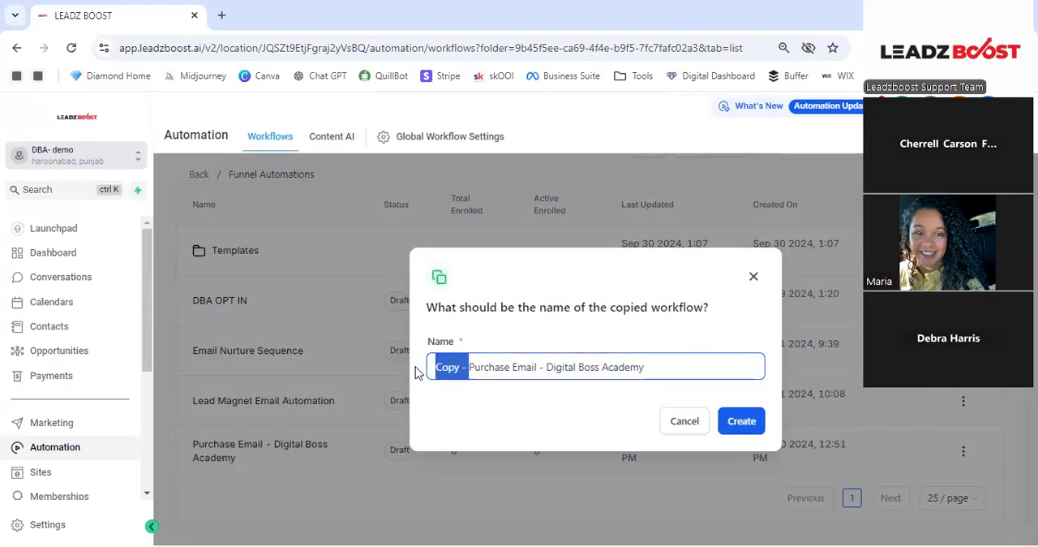
pyautogui.press('BackSpace')
pyautogui.moveTo(649, 371); pyautogui.dragTo(549, 401)
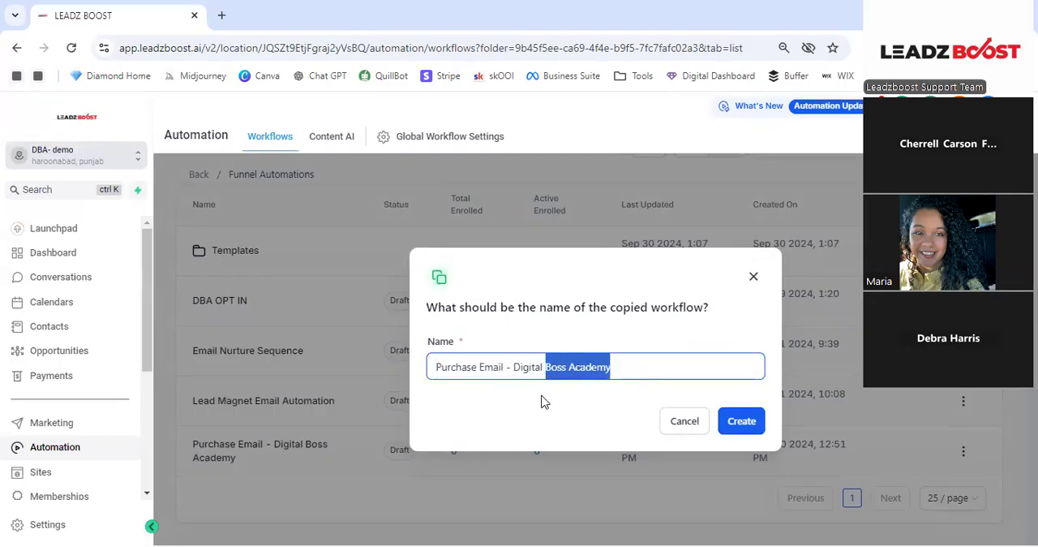
pyautogui.write('Profit')
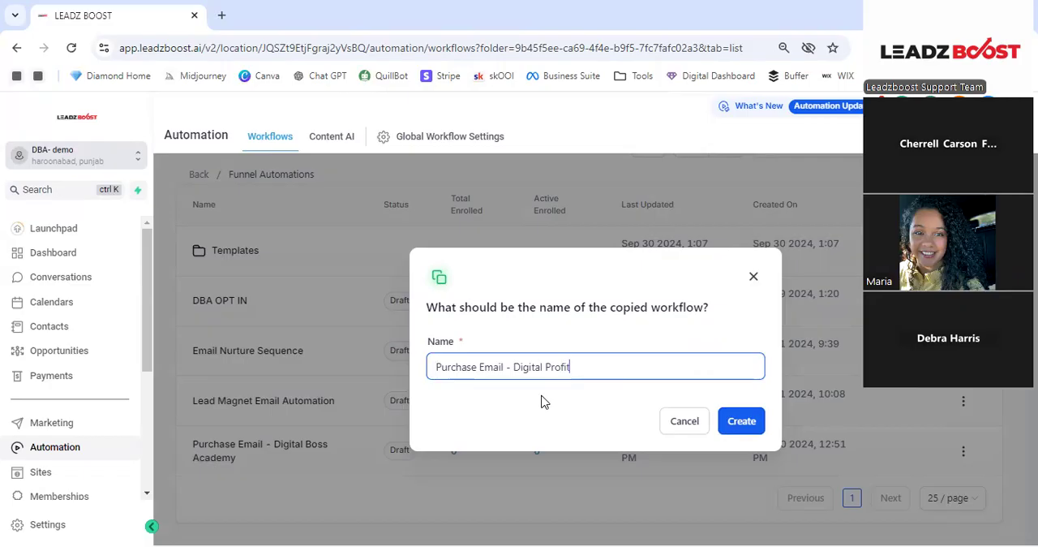
pyautogui.write(' Pack')
pyautogui.click(740, 422)
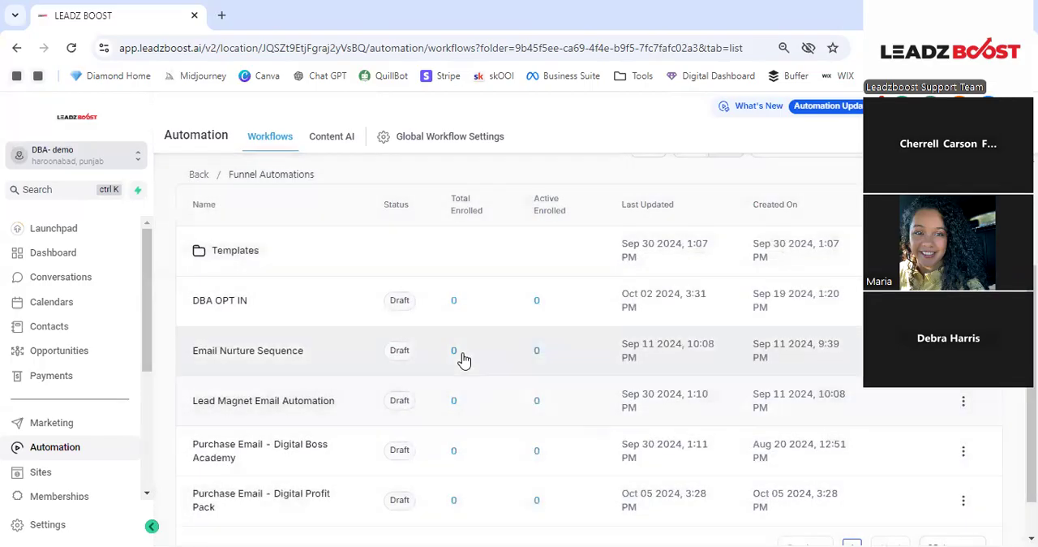
# - Open the Purchase Email - Digital Profit Pack workflow and its first Payment Received trigger, and look at the available trigger types
pyautogui.scroll(-1, 331, 416)
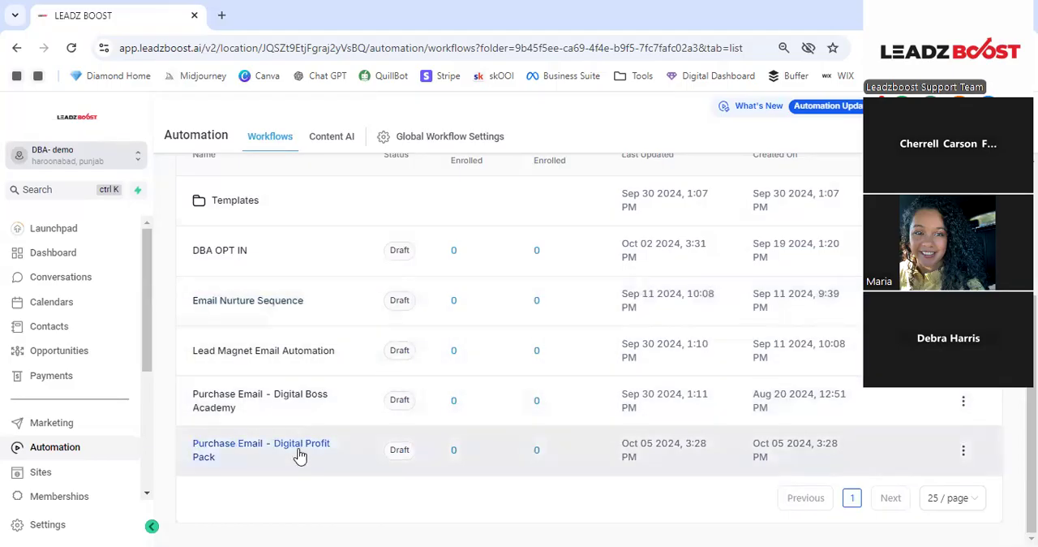
pyautogui.click(295, 446)
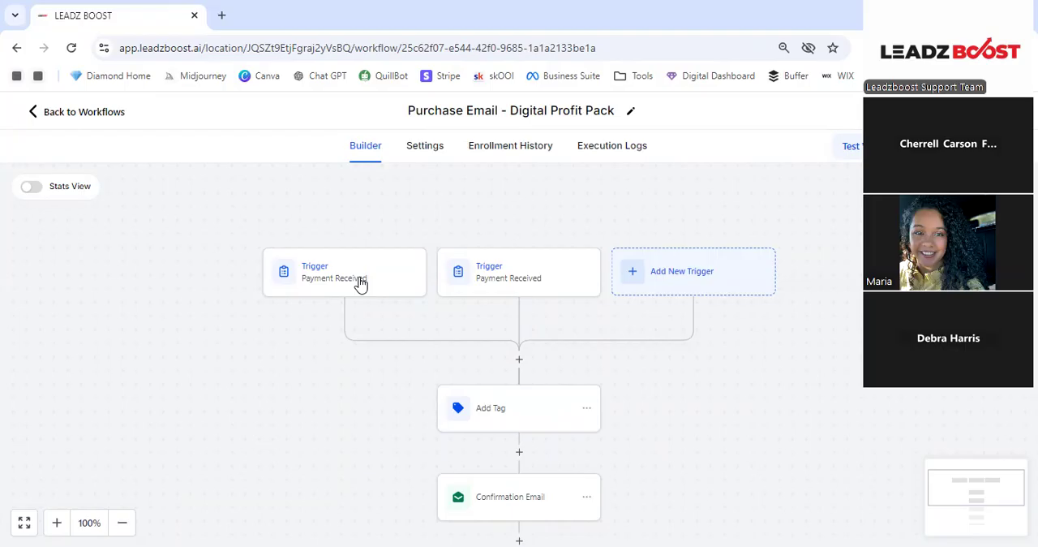
pyautogui.click(361, 282)
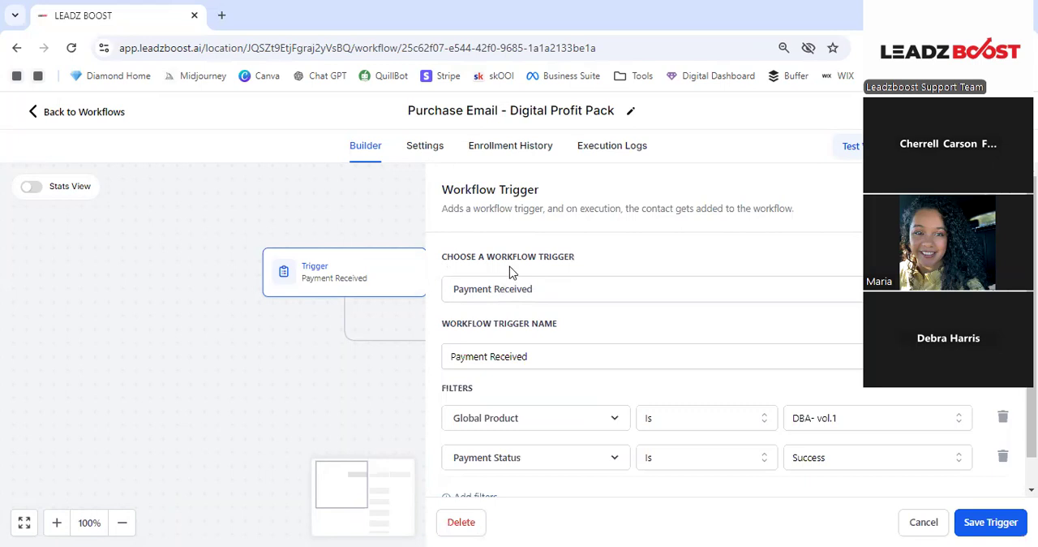
pyautogui.click(529, 298)
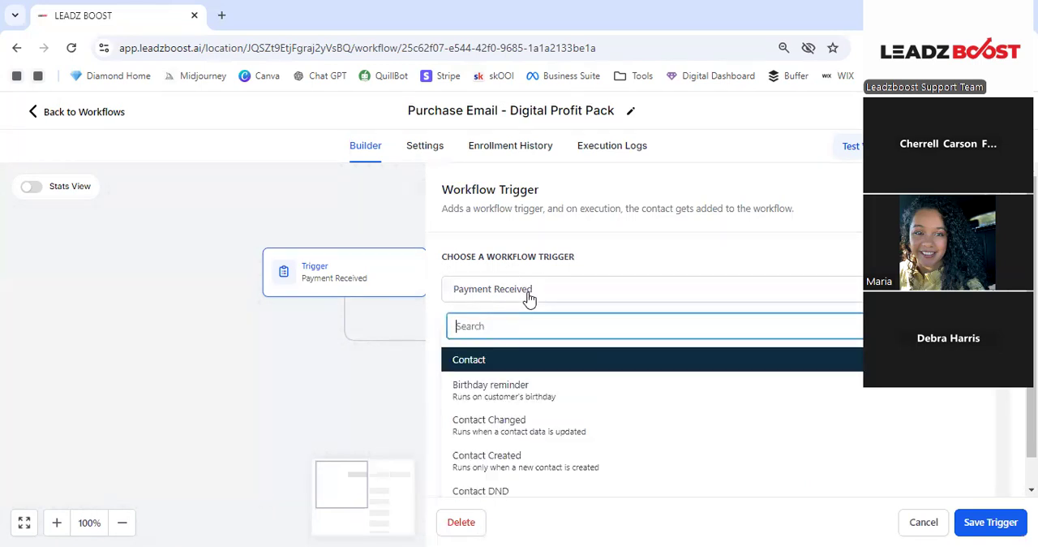
pyautogui.click(557, 241)
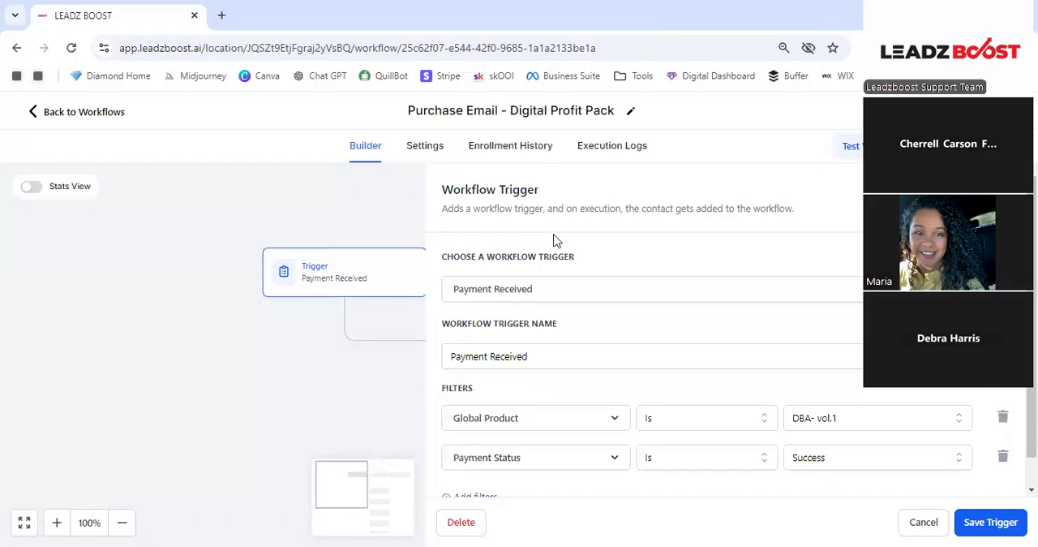
# - Rename the first workflow trigger to "Payment Received - Profit Pack"
pyautogui.scroll(-1, 557, 241)
pyautogui.click(572, 321)
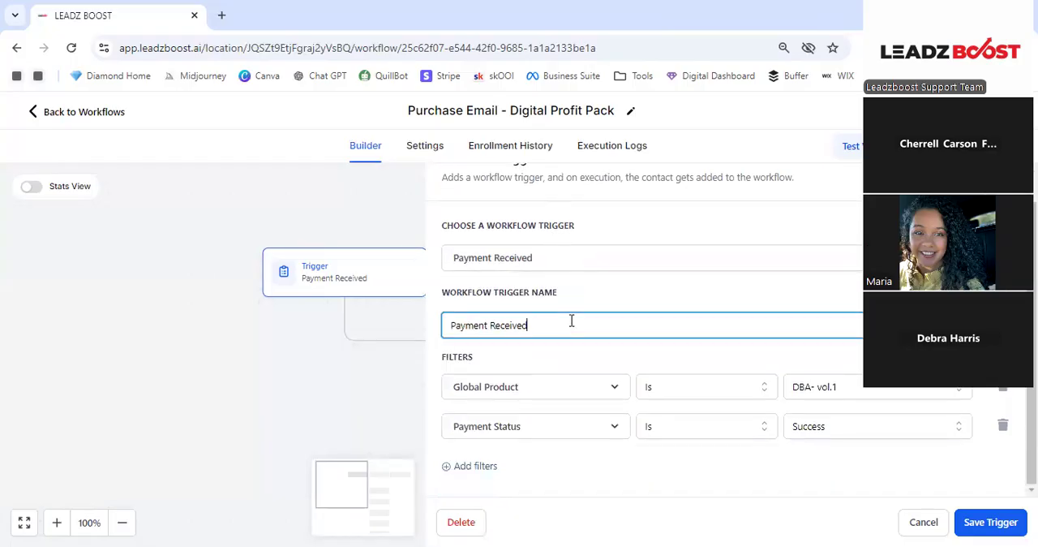
pyautogui.write('- Profit Pac')
pyautogui.press('BackSpace')
pyautogui.press('BackSpace')
pyautogui.write('ack')
pyautogui.click(692, 293)
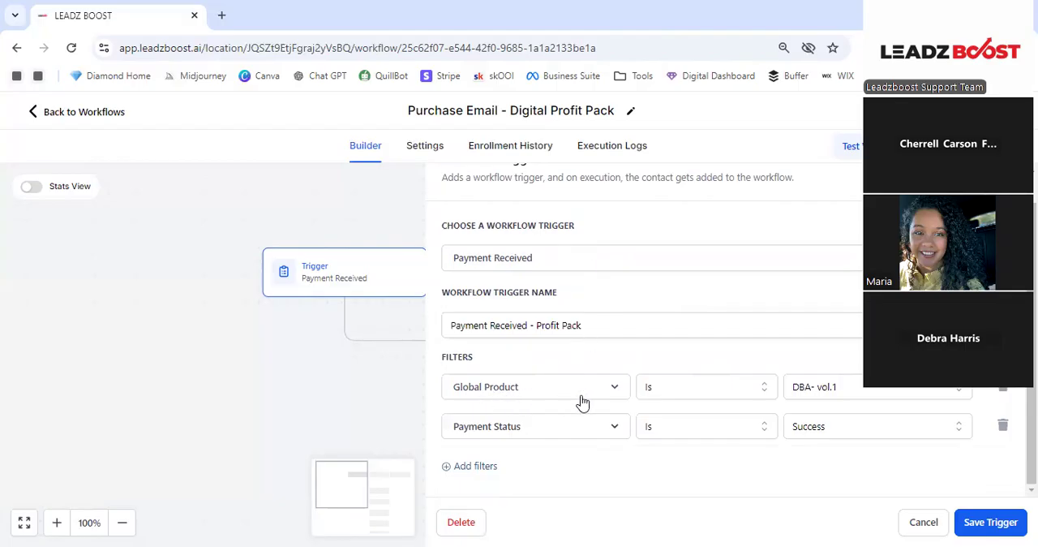
# - Set the trigger's Global Product filter to DBA Test, check the Payment Status options, and save the trigger
pyautogui.click(815, 393)
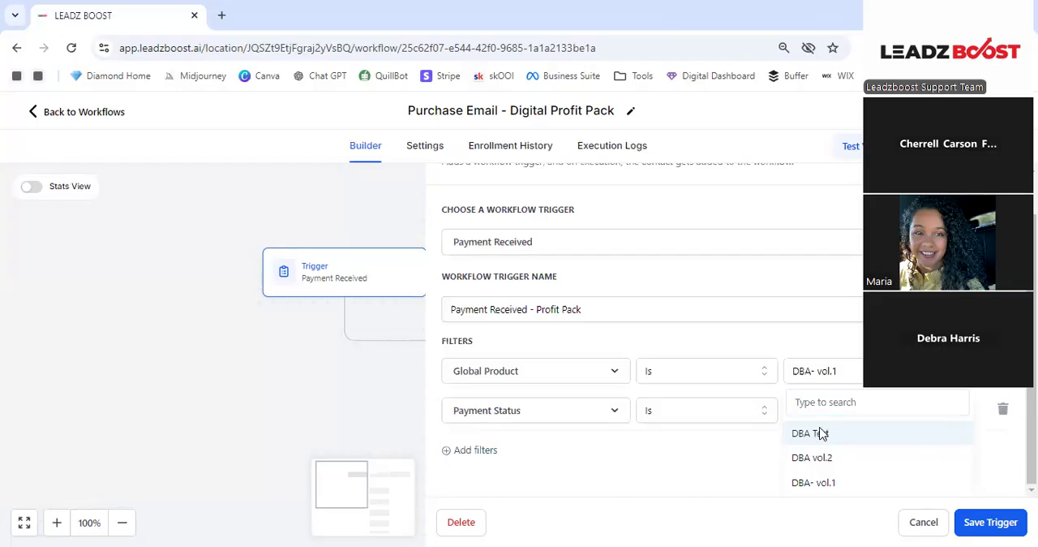
pyautogui.click(821, 434)
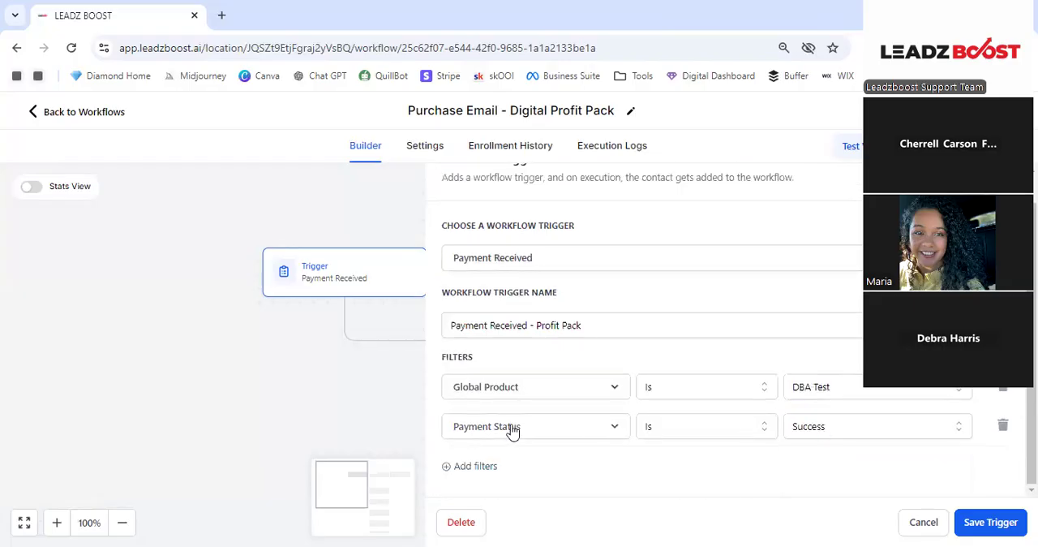
pyautogui.click(837, 430)
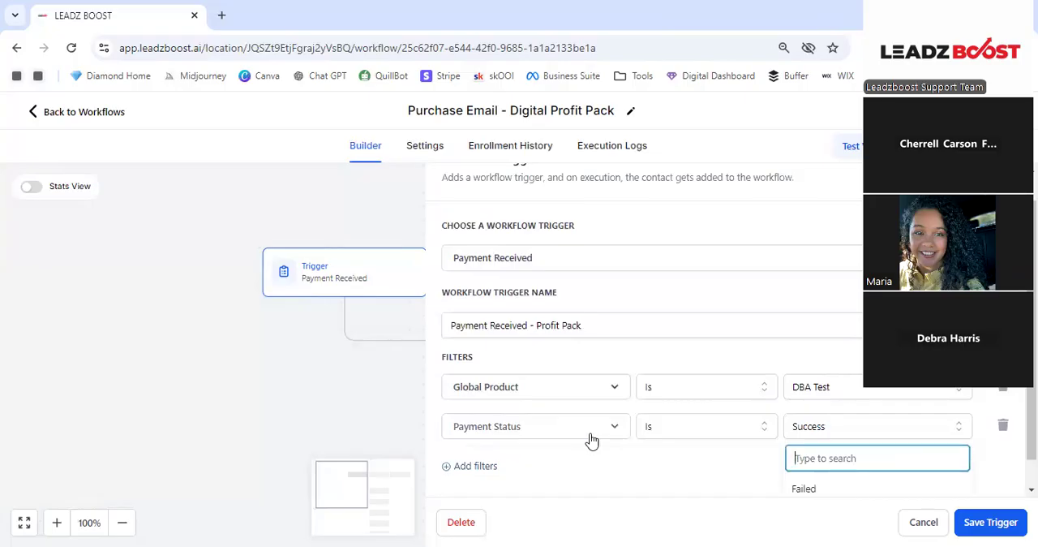
pyautogui.scroll(-1, 597, 390)
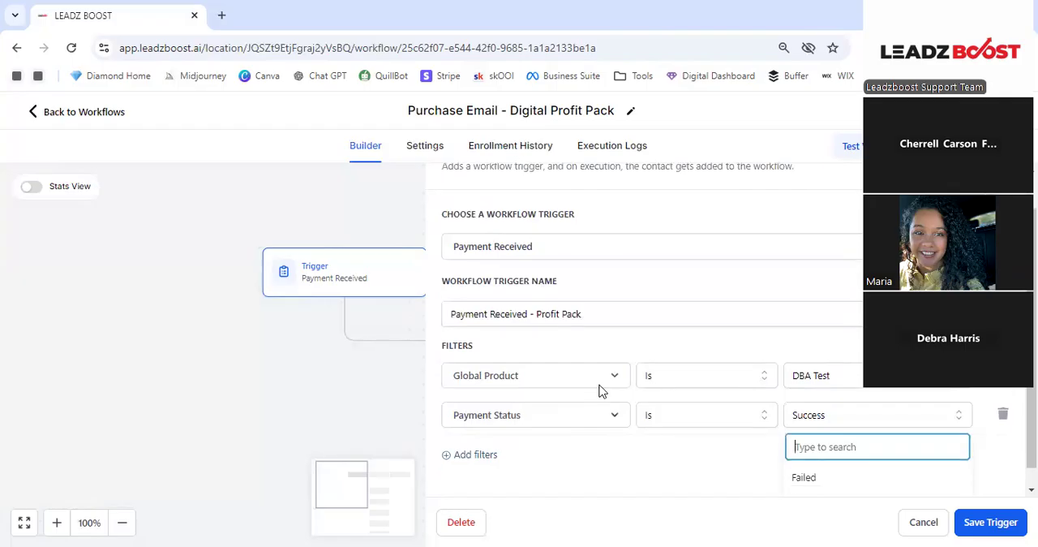
pyautogui.click(682, 443)
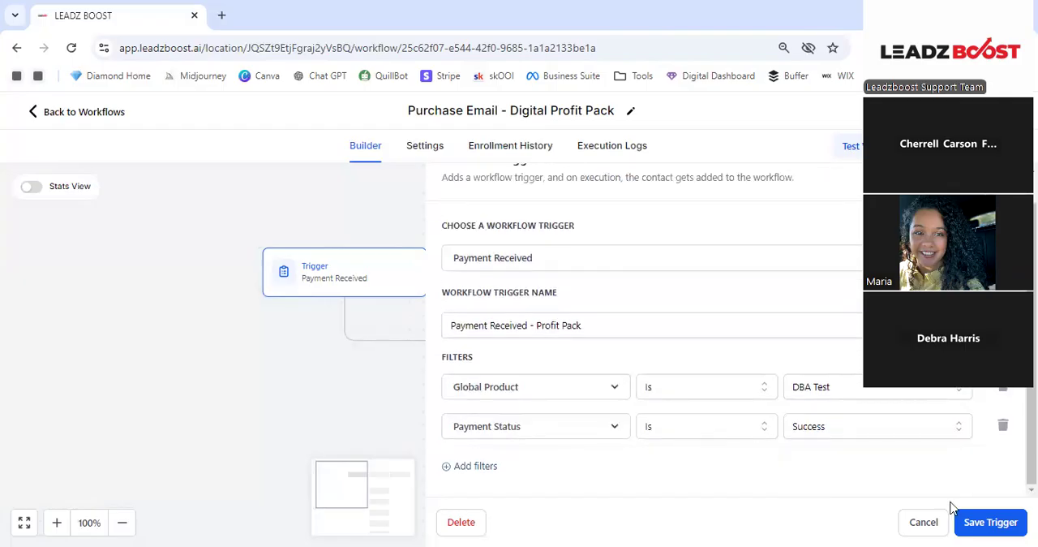
pyautogui.click(985, 523)
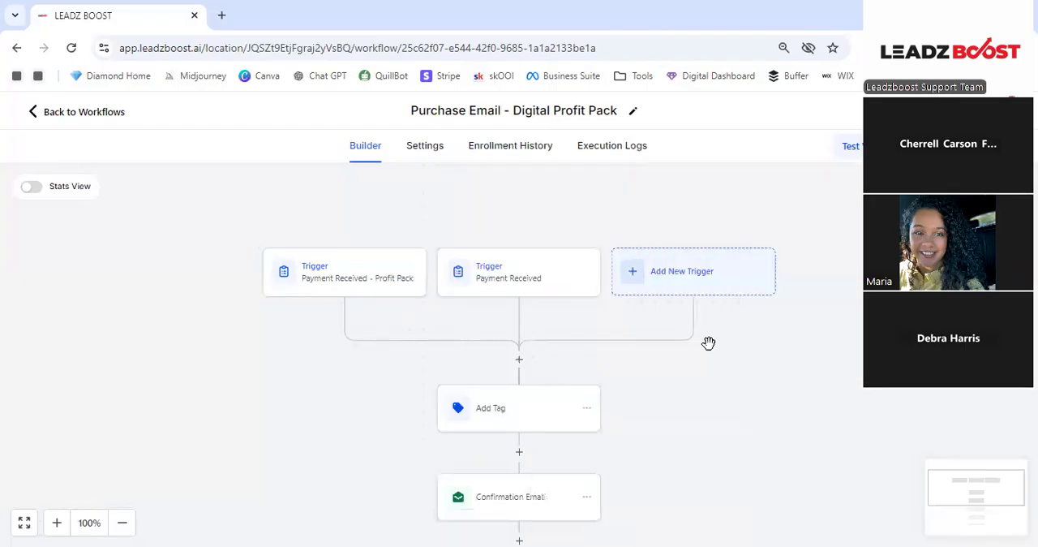
# - Delete the second Payment Received trigger, the one filtered to DBA vol.2, from the workflow
pyautogui.click(571, 273)
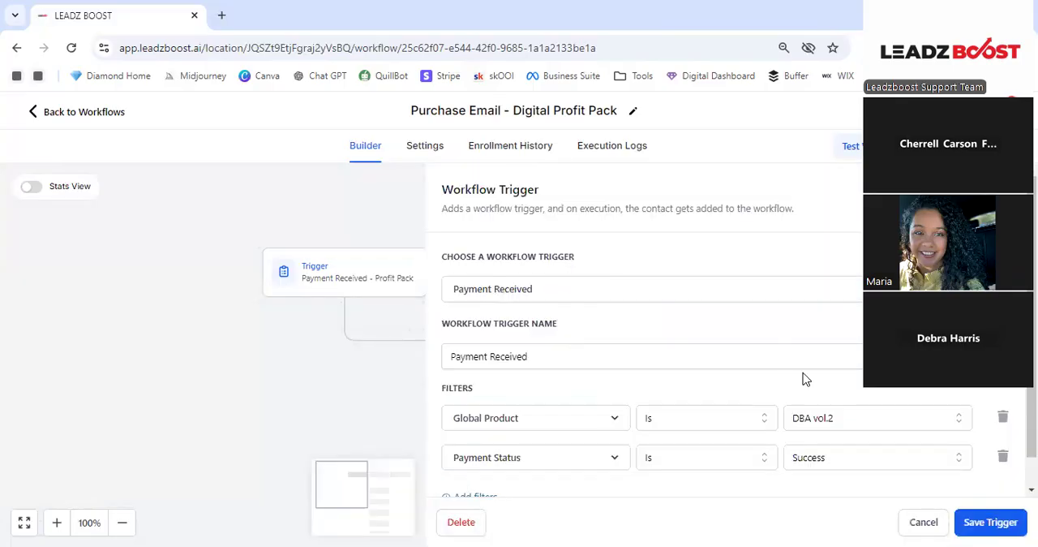
pyautogui.scroll(-1, 804, 378)
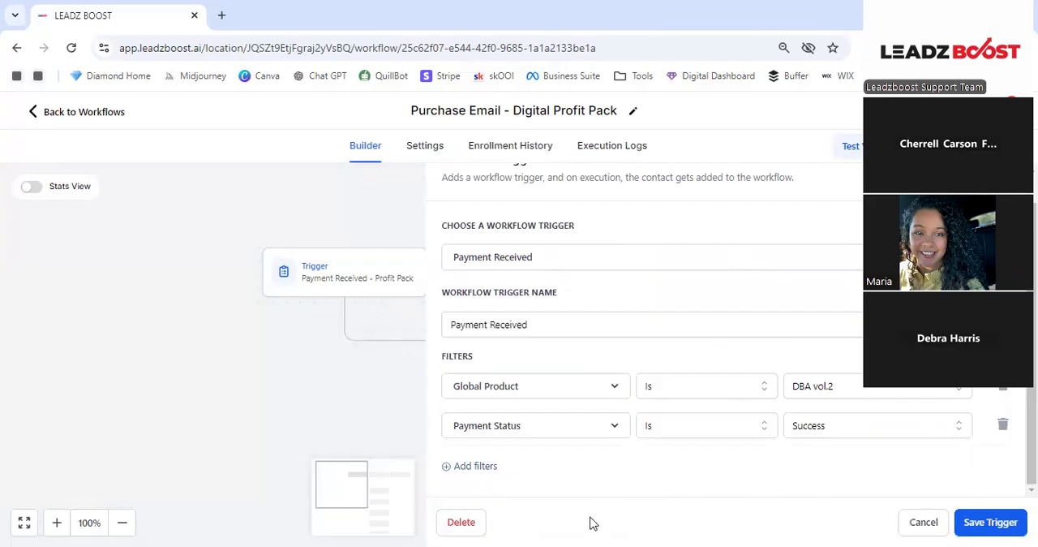
pyautogui.click(462, 524)
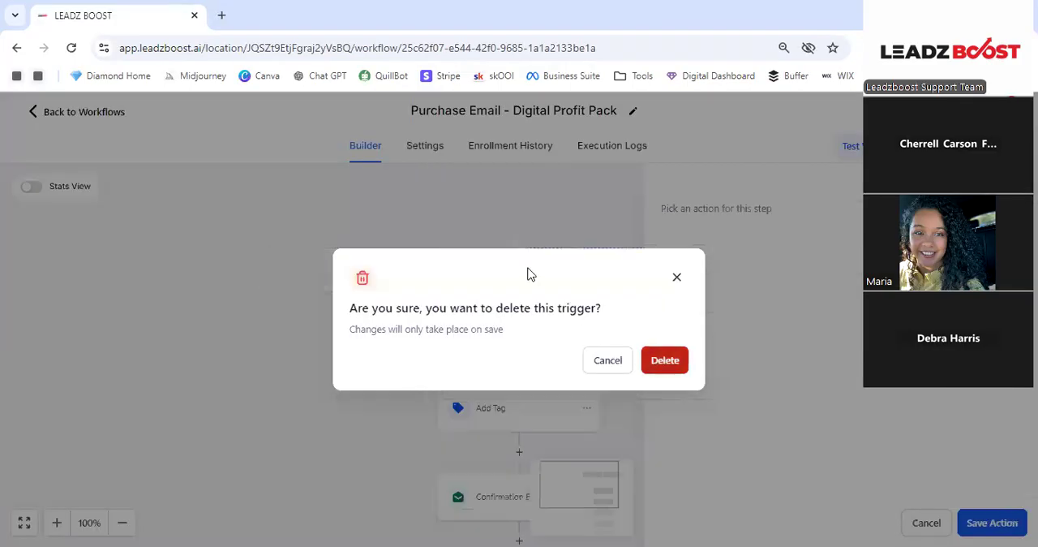
pyautogui.click(664, 359)
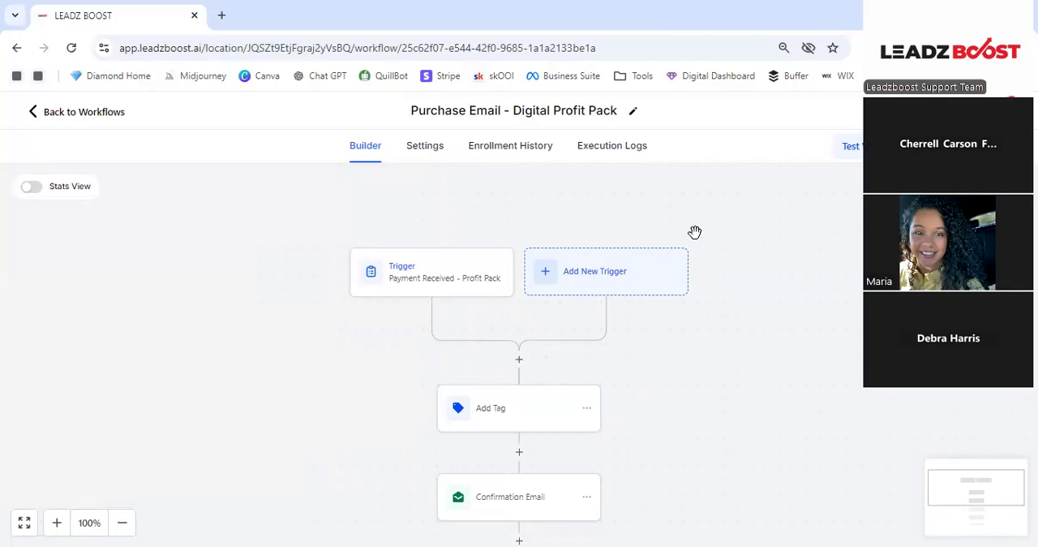
# - Remove the dba buyer tag from the Add Tag action and add a new tag "pll pack"
pyautogui.scroll(-1, 695, 232)
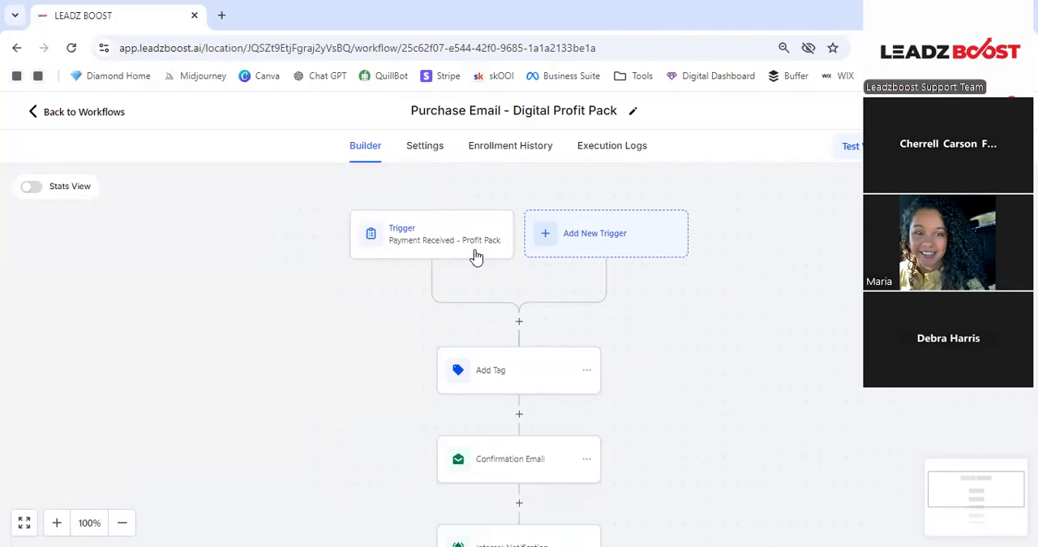
pyautogui.click(492, 390)
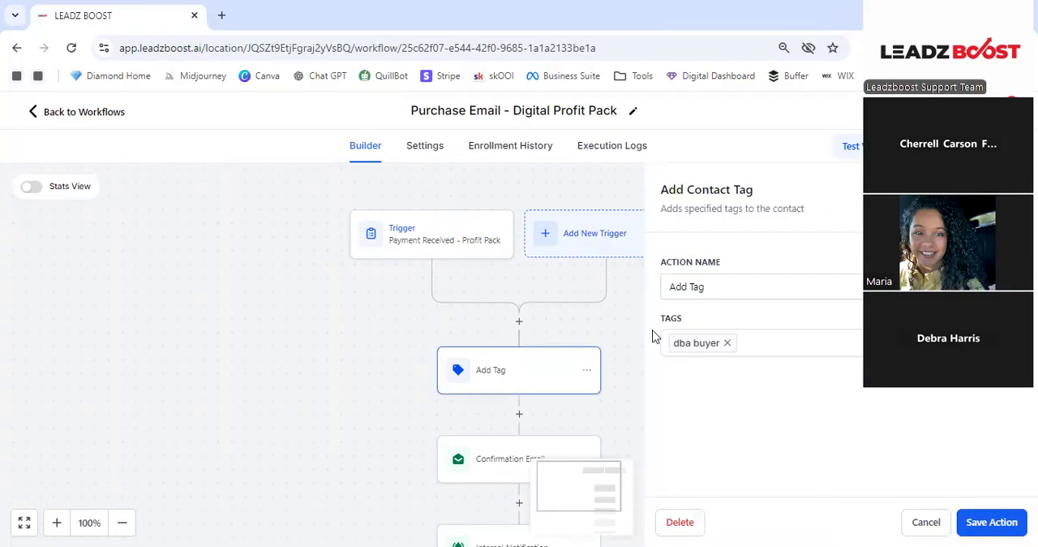
pyautogui.click(726, 345)
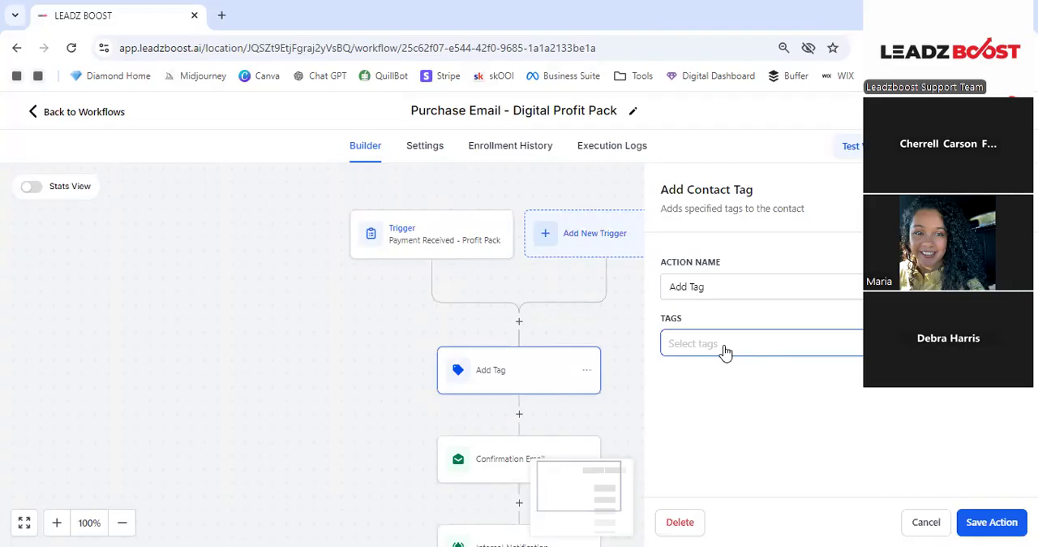
pyautogui.click(725, 352)
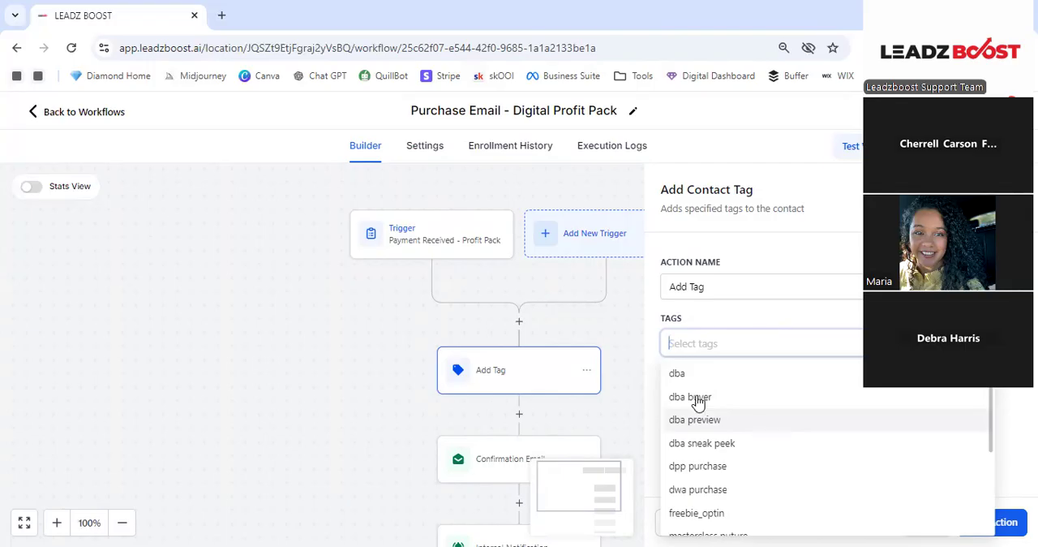
pyautogui.write('plr')
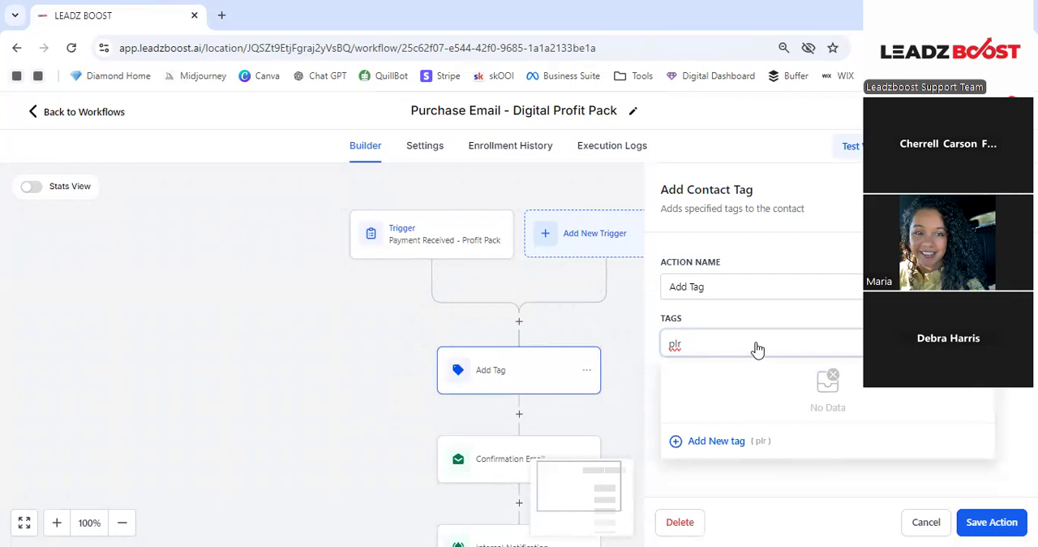
pyautogui.press('BackSpace')
pyautogui.write('l pack')
pyautogui.click(714, 446)
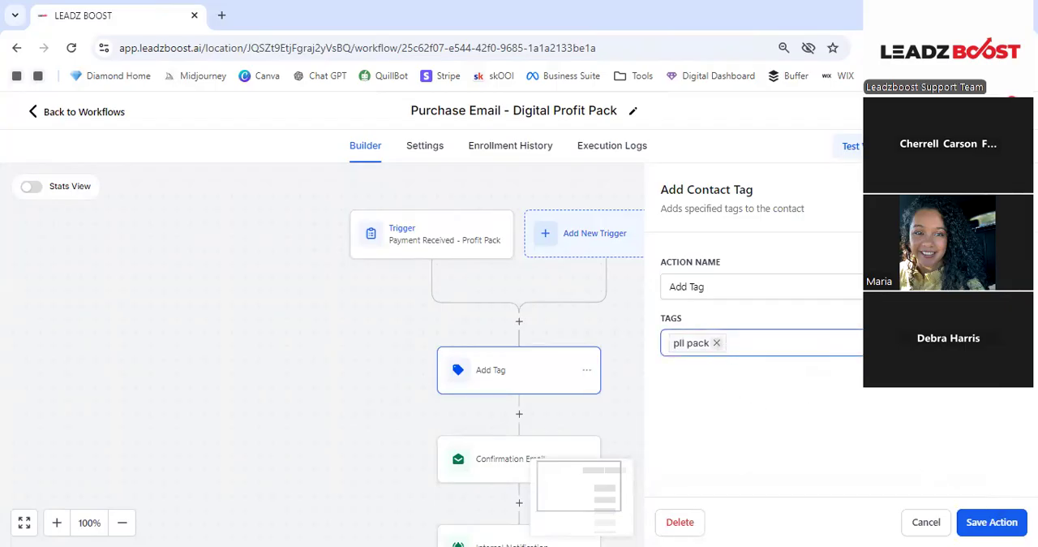
# - Replace the misspelled "pll pack" tag with a new tag "plr pack" and save the Add Tag action
pyautogui.click(756, 350)
pyautogui.click(717, 342)
pyautogui.write('plr pack')
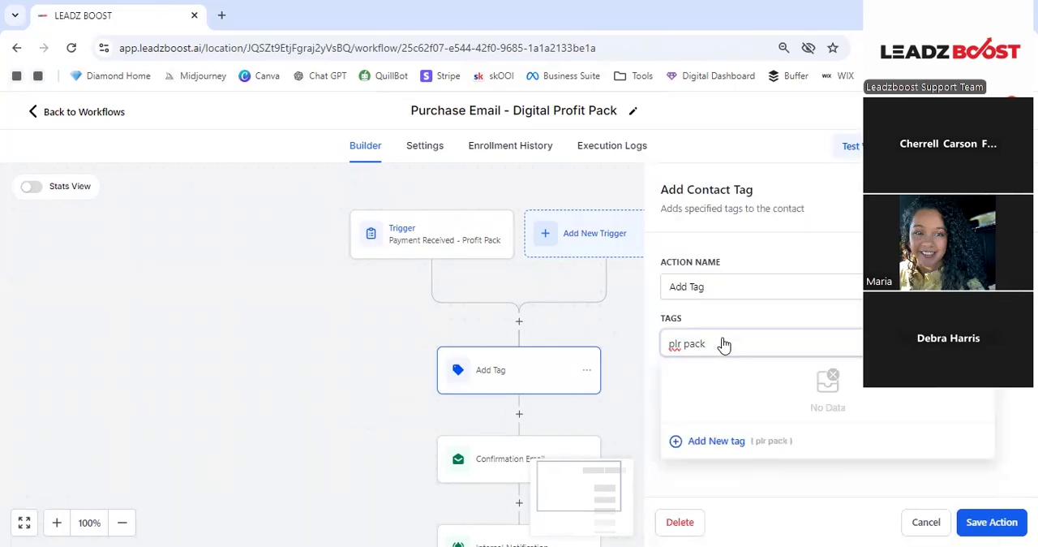
pyautogui.click(716, 441)
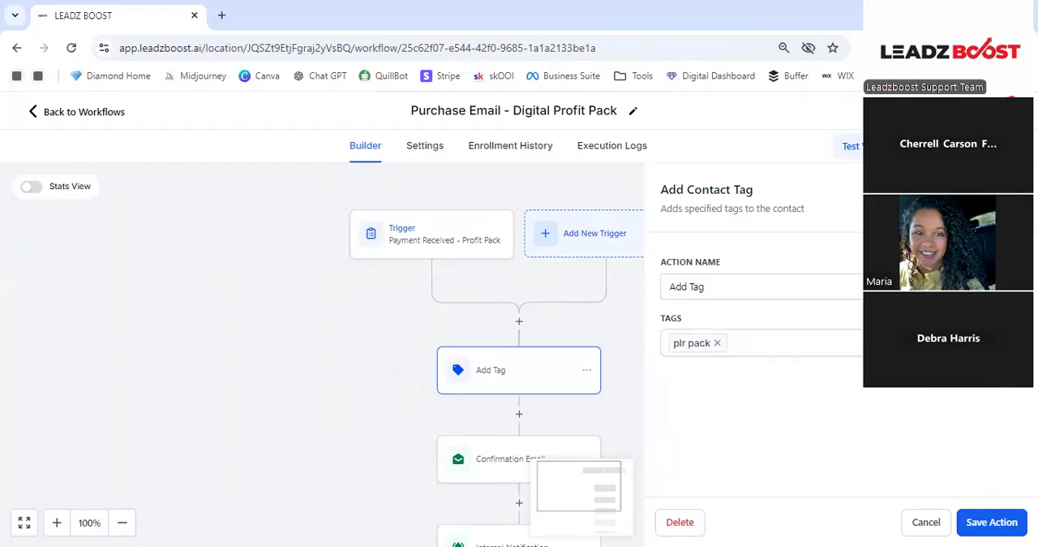
pyautogui.click(1008, 525)
# - Open the Confirmation Email action below Add Tag and review its action name, sender, subject and template fields
pyautogui.scroll(-1, 621, 380)
pyautogui.scroll(-1, 621, 380)
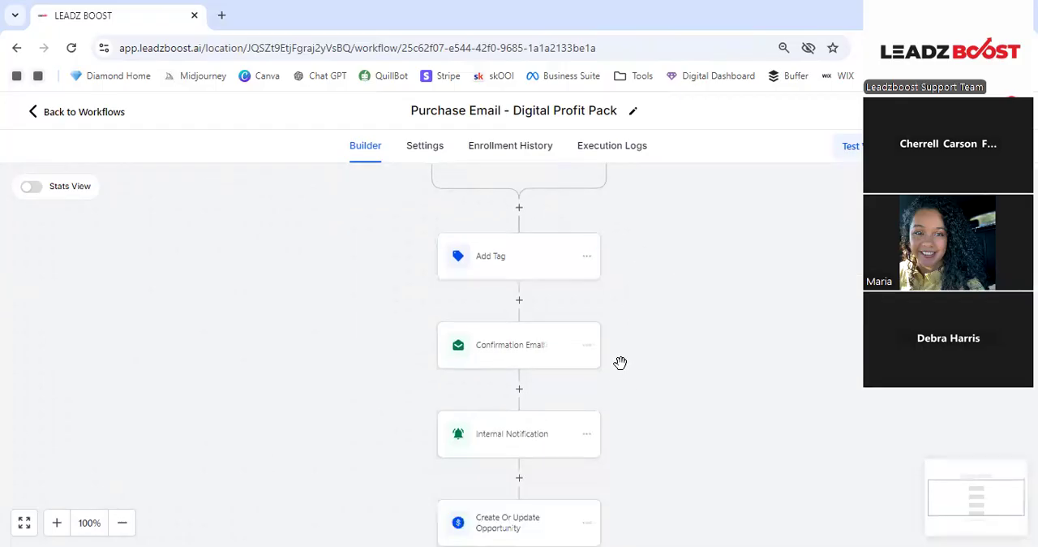
pyautogui.click(542, 354)
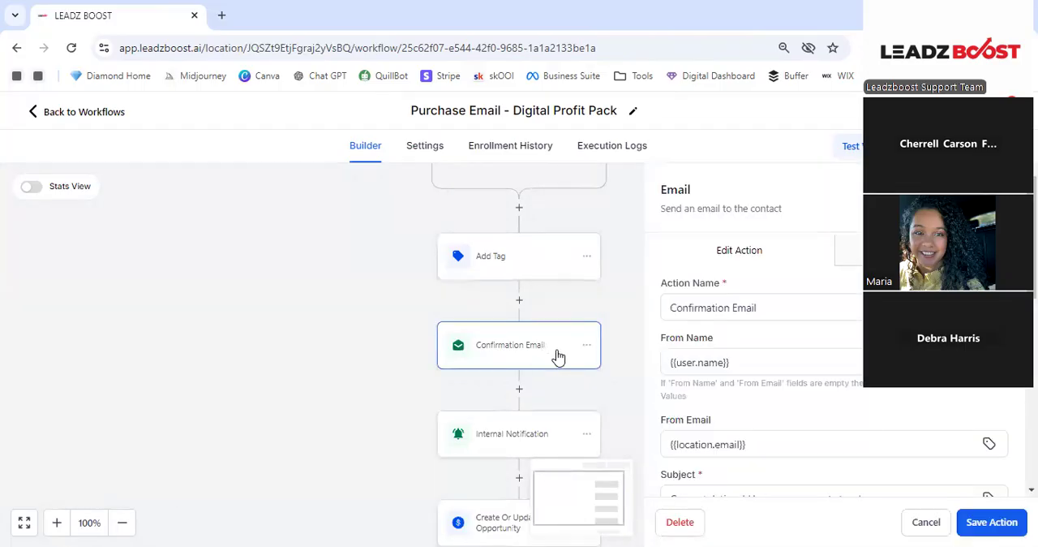
pyautogui.click(746, 306)
pyautogui.scroll(-1, 766, 297)
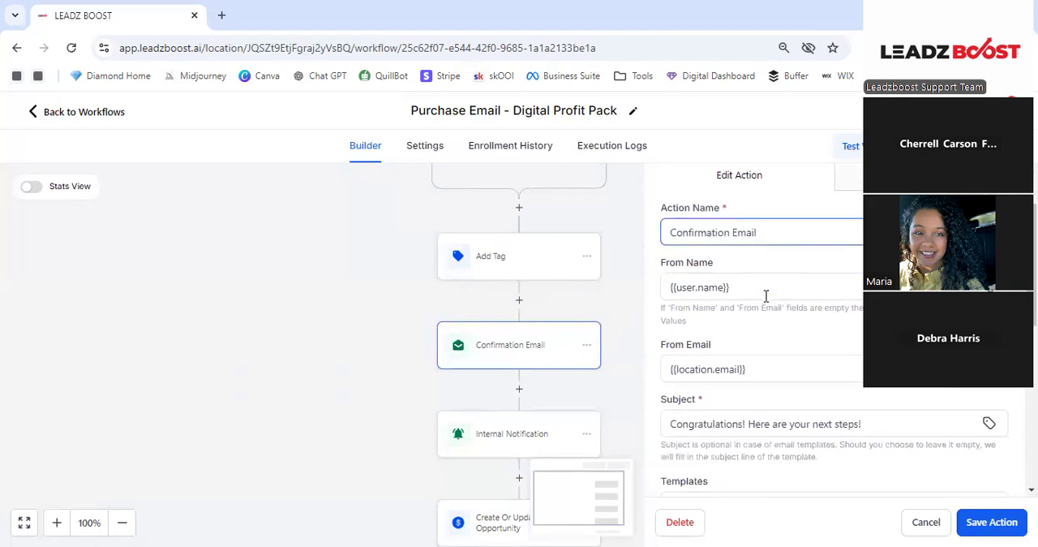
pyautogui.scroll(-1, 755, 274)
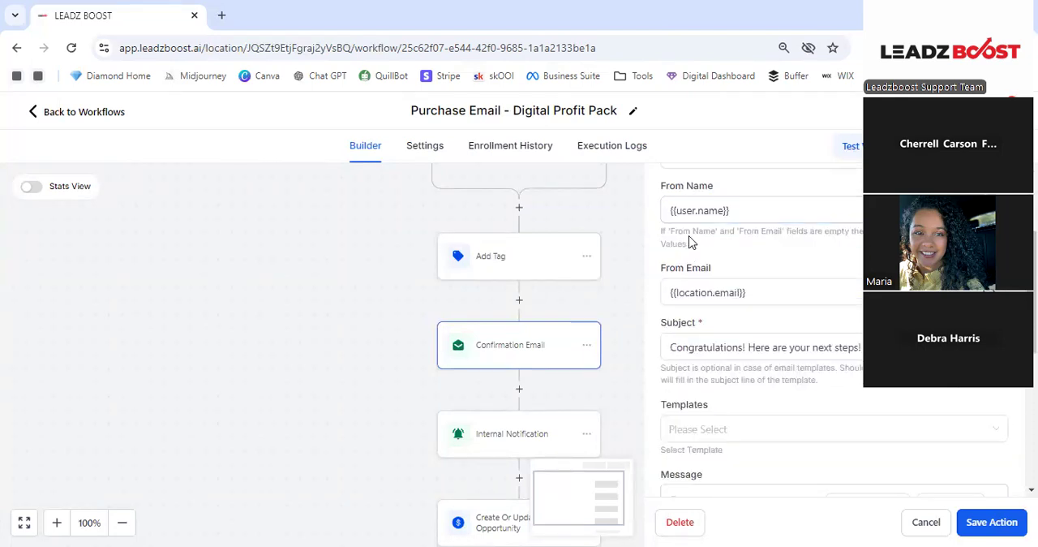
pyautogui.scroll(1, 774, 301)
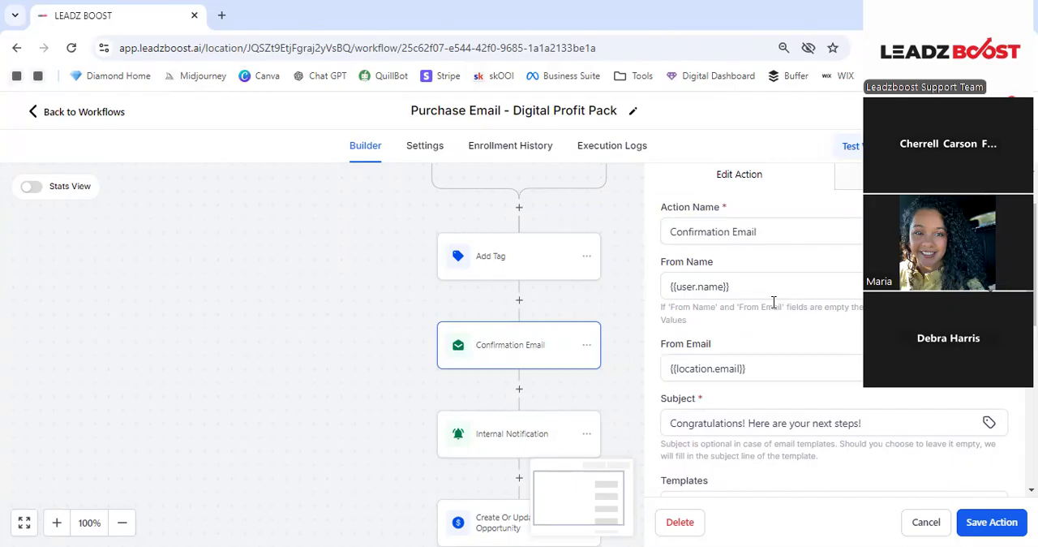
# - Browse the custom values offered for the email's From Name, including those in the User category
pyautogui.click(780, 281)
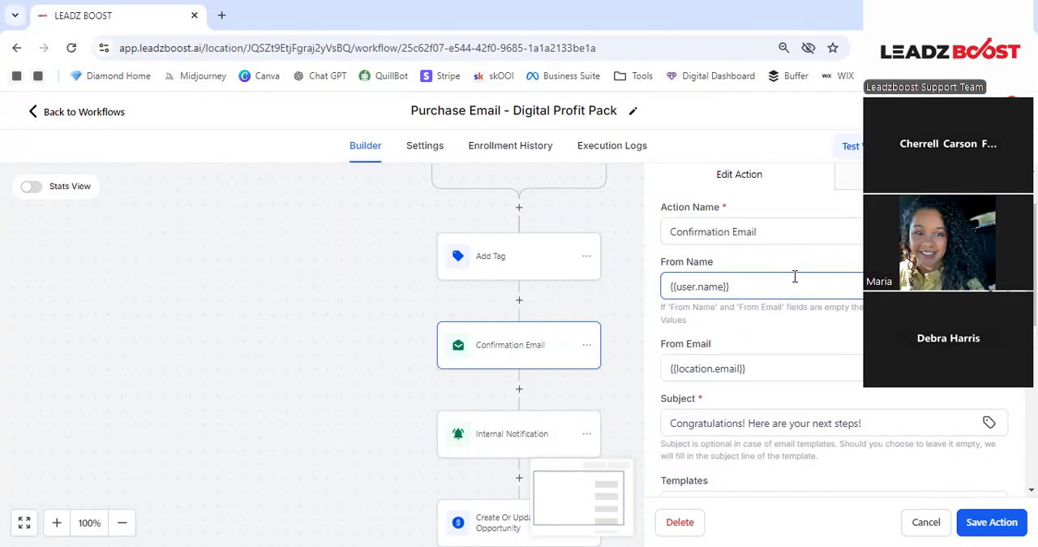
pyautogui.click(822, 340)
pyautogui.click(757, 357)
pyautogui.click(990, 286)
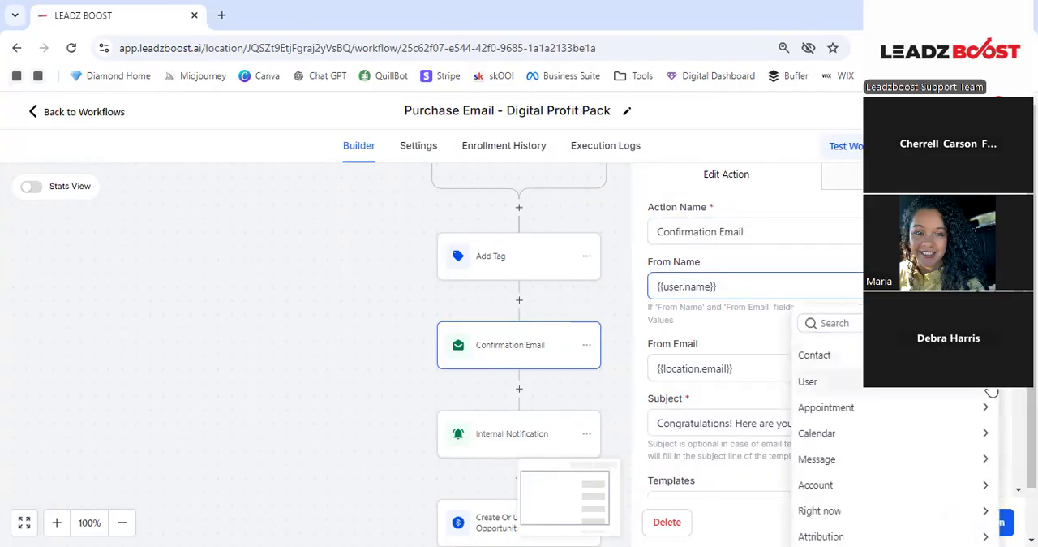
pyautogui.click(990, 390)
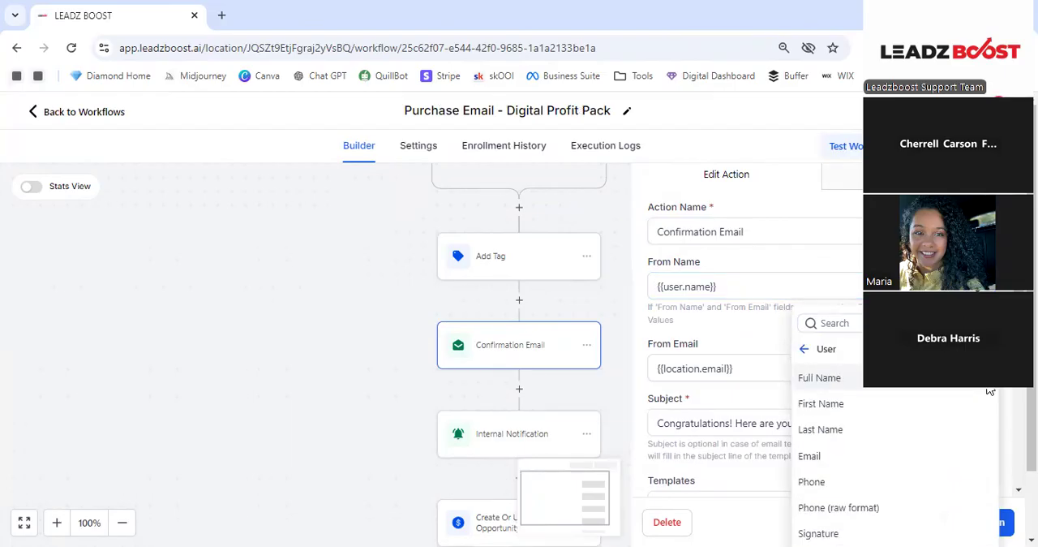
pyautogui.scroll(-1, 990, 389)
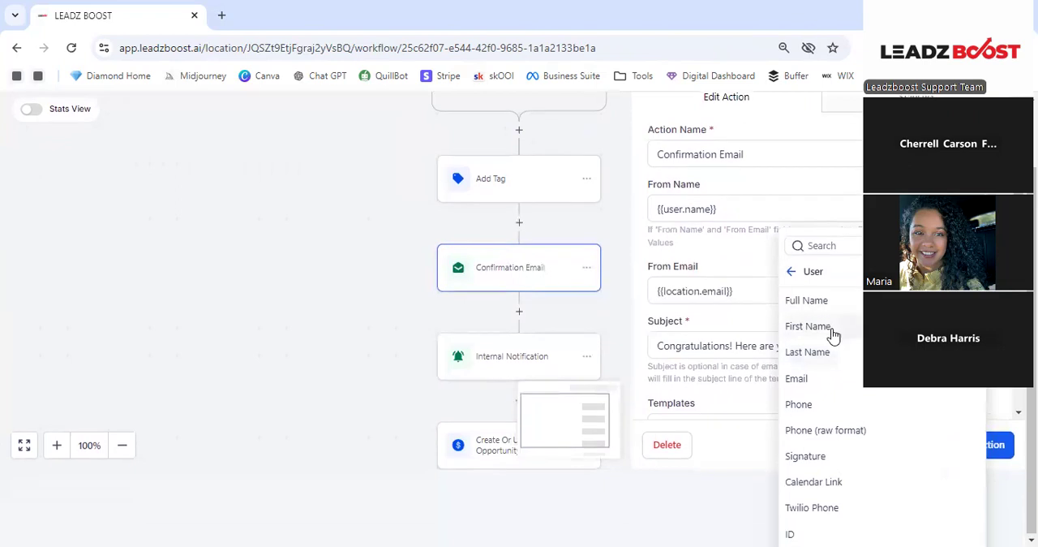
pyautogui.click(791, 273)
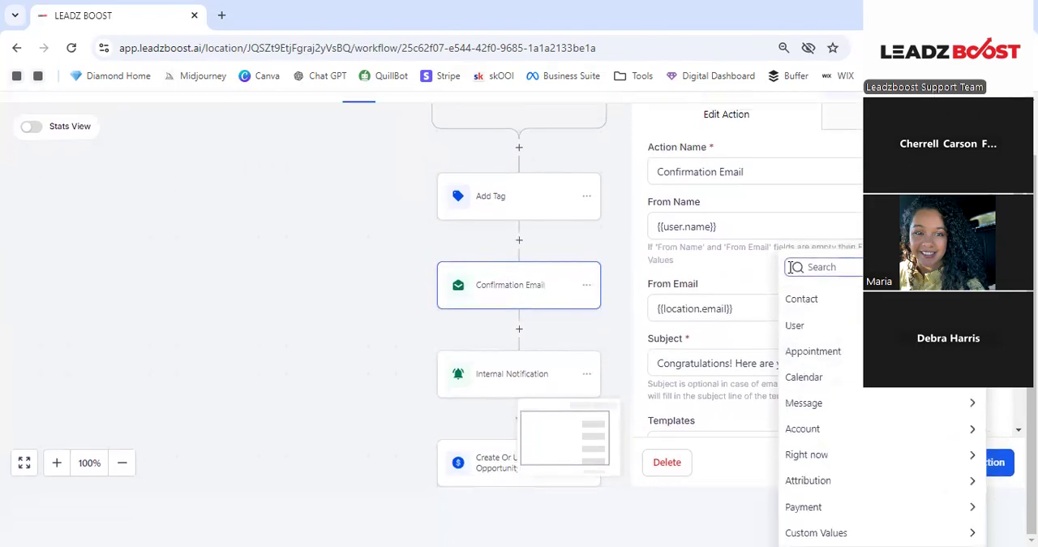
pyautogui.click(771, 294)
pyautogui.scroll(1, 775, 277)
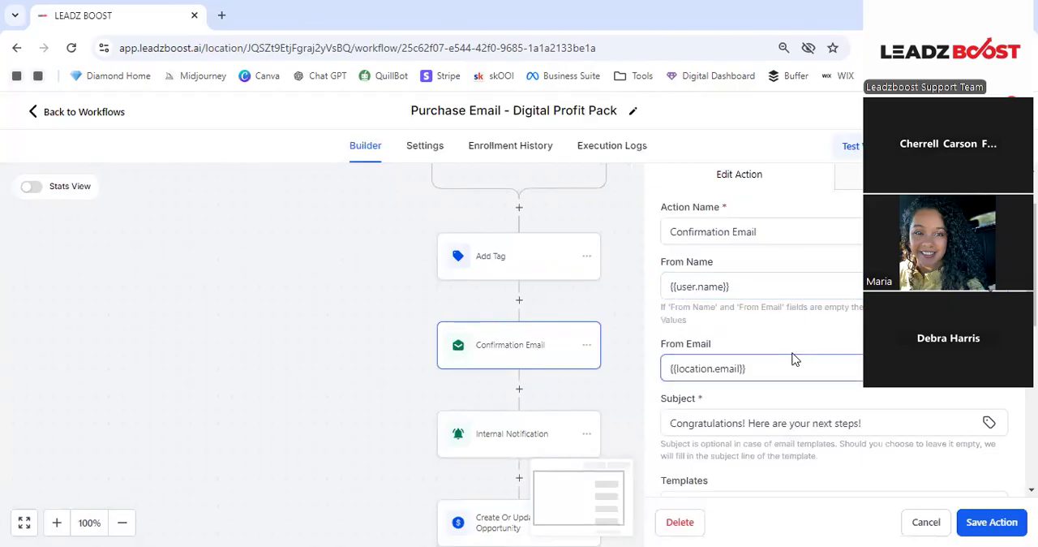
# - Review the Confirmation Email's subject and delete the message body between the greeting and the Best Regards sign-off
pyautogui.scroll(-2, 792, 358)
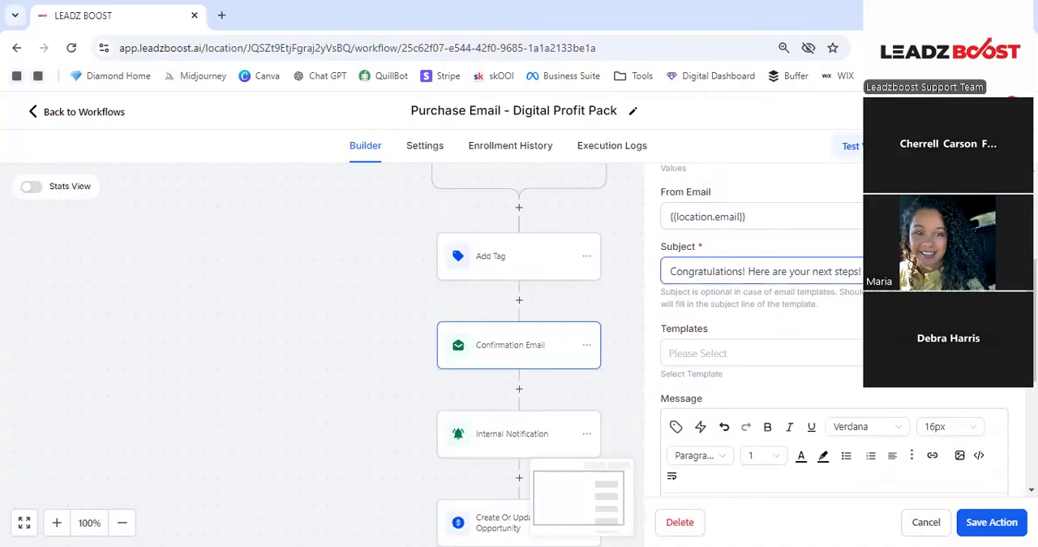
pyautogui.tripleClick(756, 268)
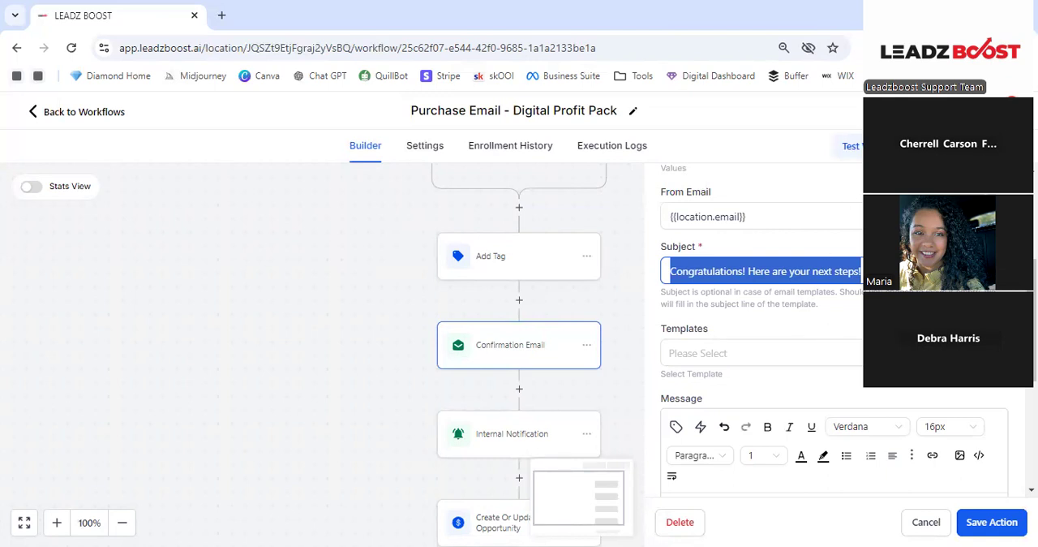
pyautogui.scroll(-1, 755, 344)
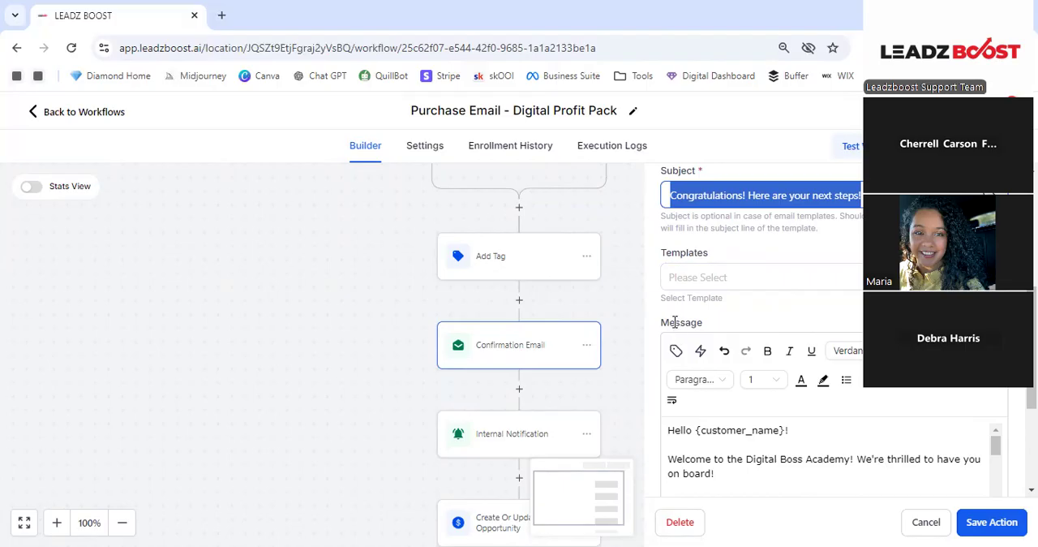
pyautogui.scroll(-2, 704, 333)
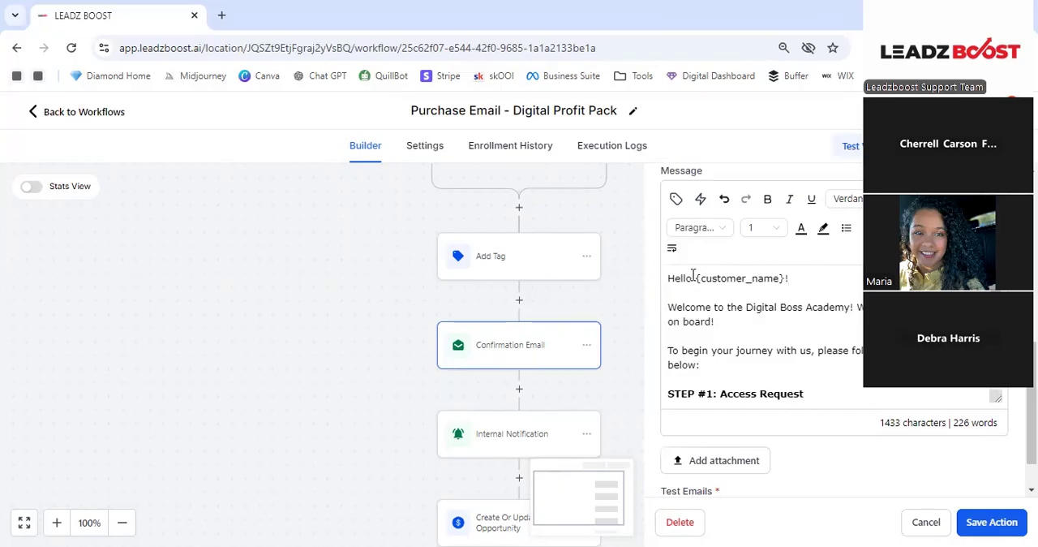
pyautogui.moveTo(695, 279); pyautogui.dragTo(787, 282)
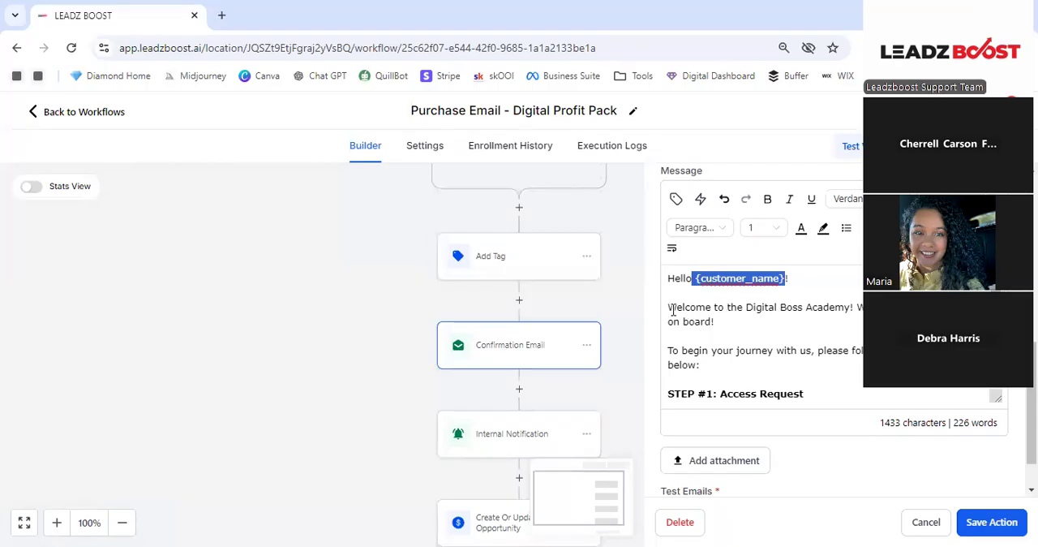
pyautogui.moveTo(667, 307); pyautogui.dragTo(859, 353)
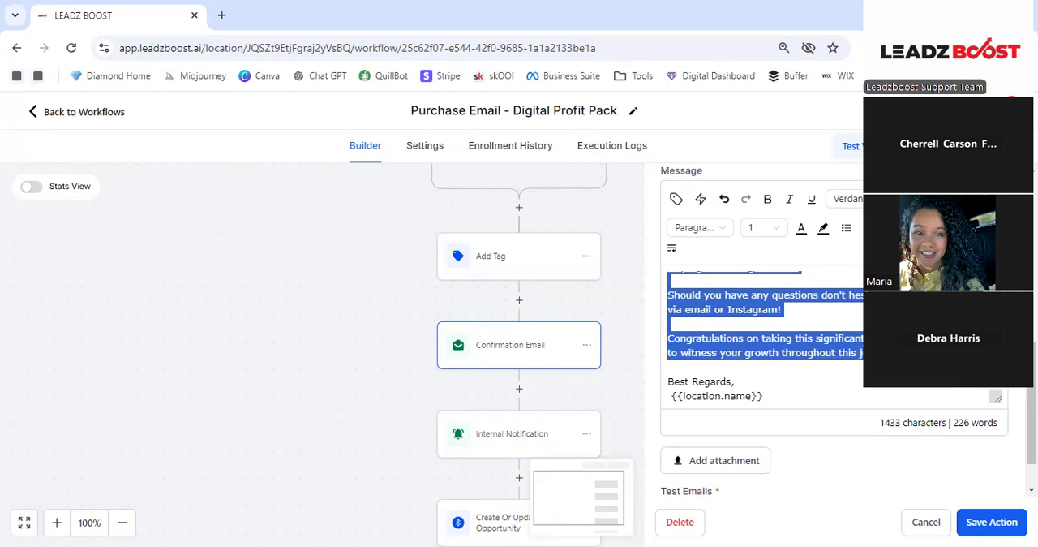
pyautogui.press('BackSpace')
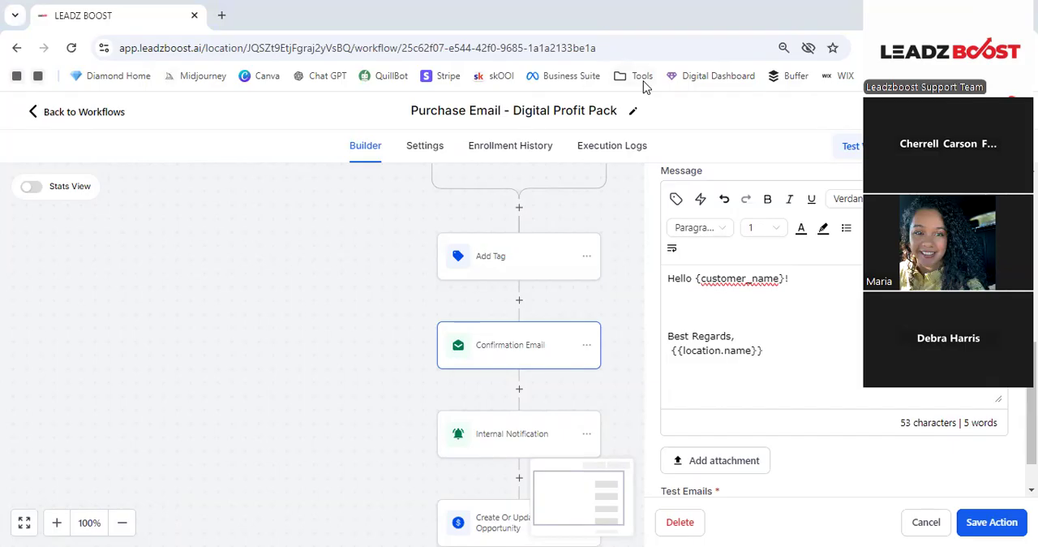
# - Write a new message line under the greeting that begins "Thank you for purchasing your product is"
pyautogui.click(757, 309)
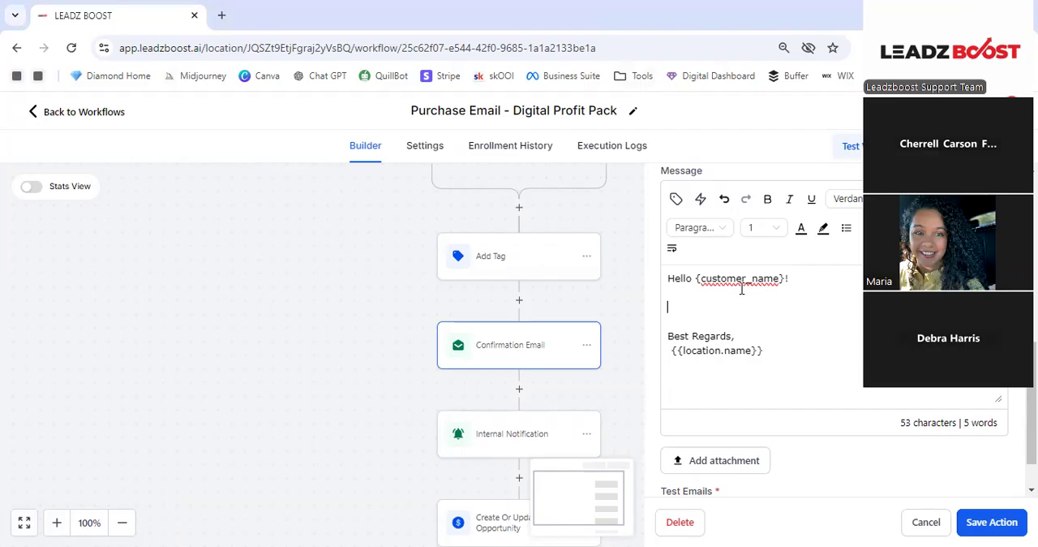
pyautogui.write('Thank you for ours')
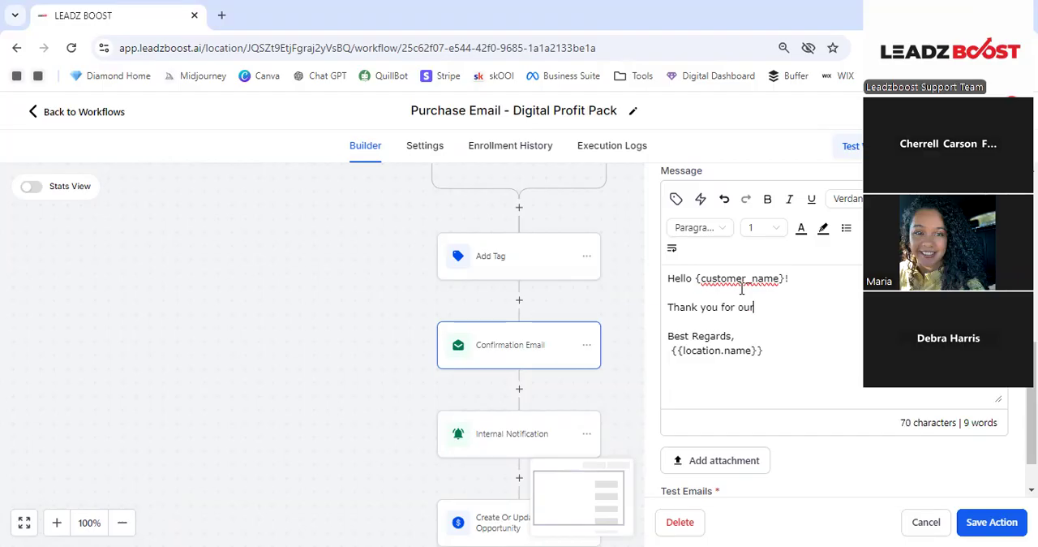
pyautogui.press('BackSpace')
pyautogui.press('BackSpace')
pyautogui.press('BackSpace')
pyautogui.press('BackSpace')
pyautogui.write('purchasing your product is ')
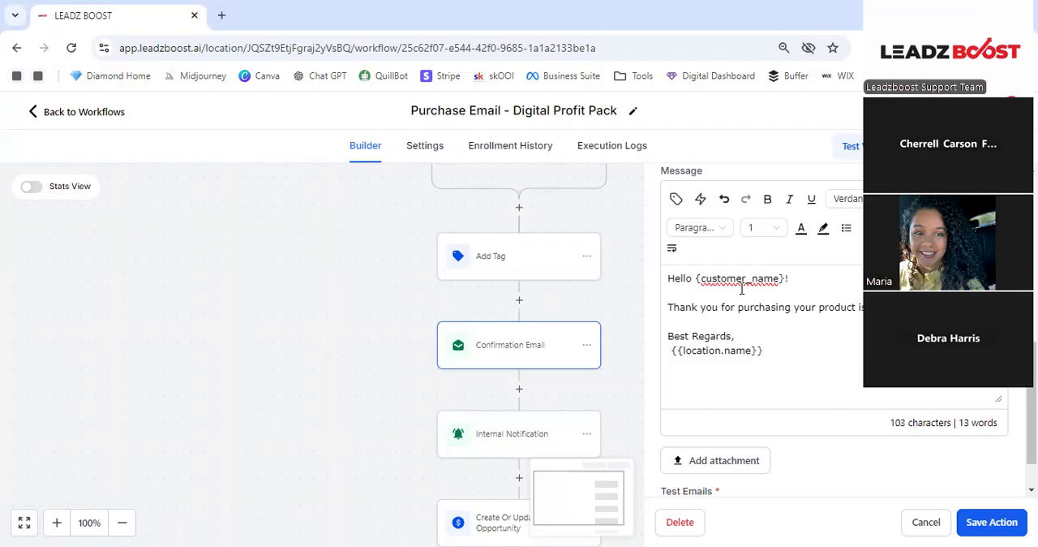
pyautogui.write('t')
pyautogui.scroll(-1, 770, 389)
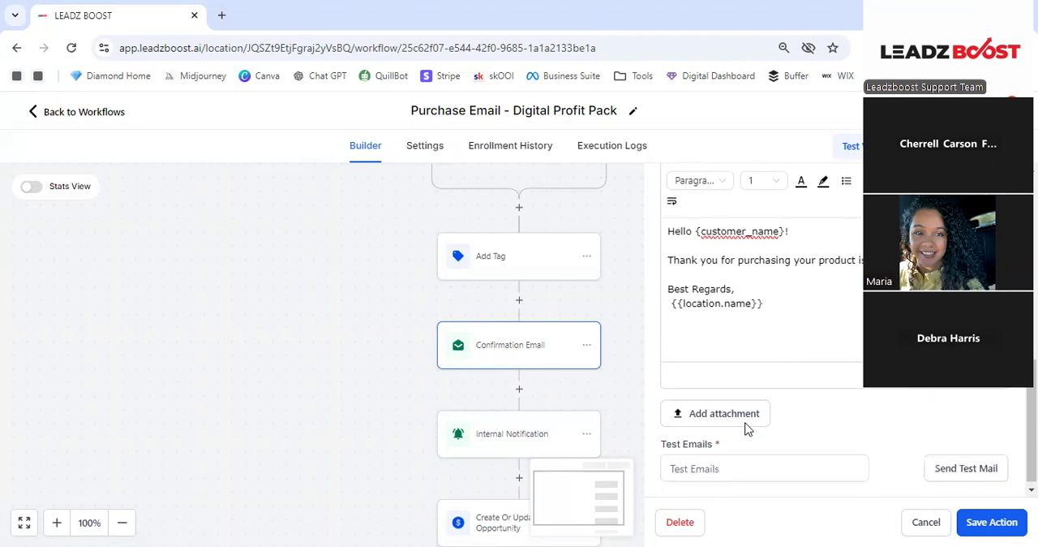
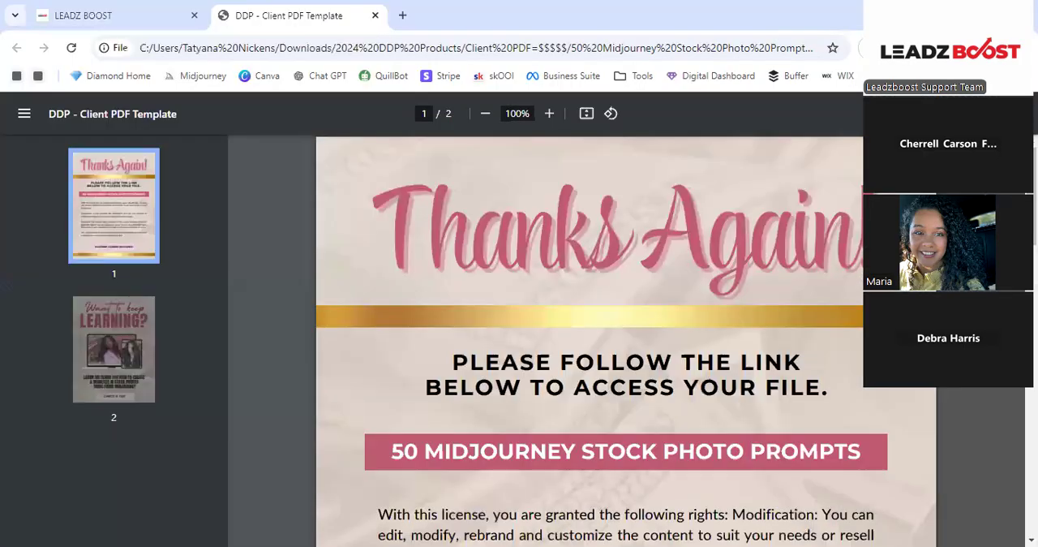
# - Review the first page of the DDP client PDF template, from its thank-you heading through the license terms
pyautogui.scroll(-1, 690, 247)
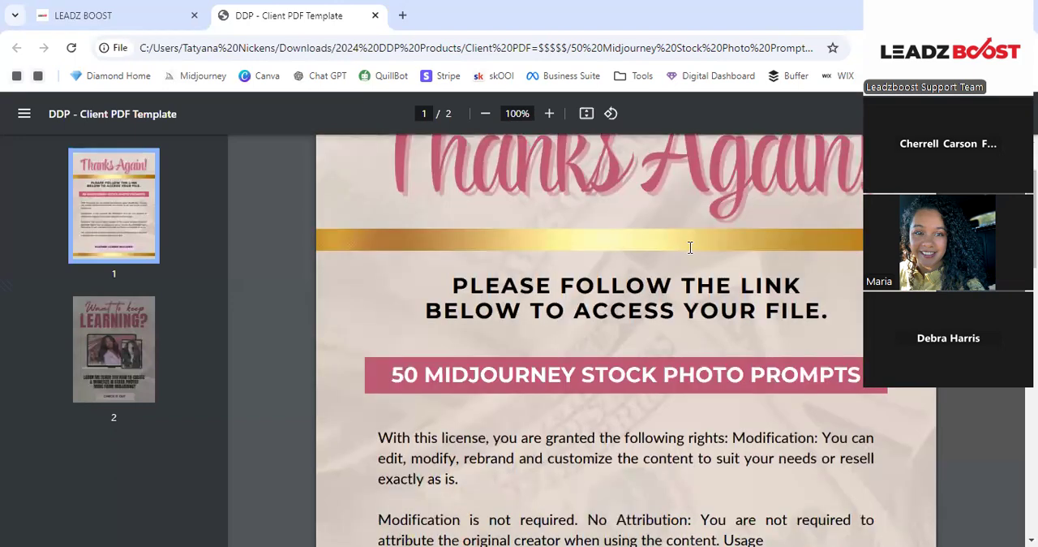
pyautogui.scroll(-1, 596, 259)
pyautogui.scroll(2, 593, 259)
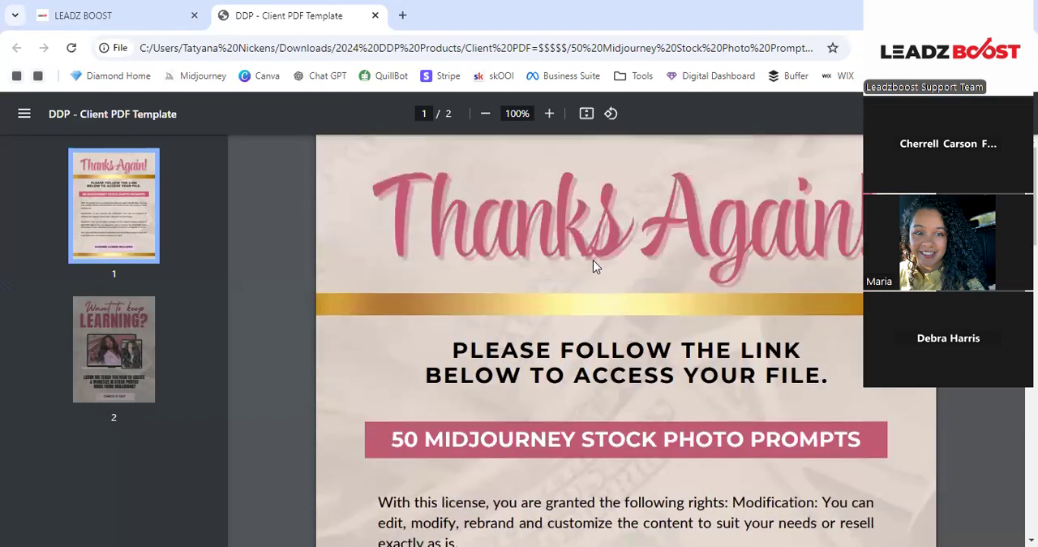
pyautogui.scroll(-1, 577, 266)
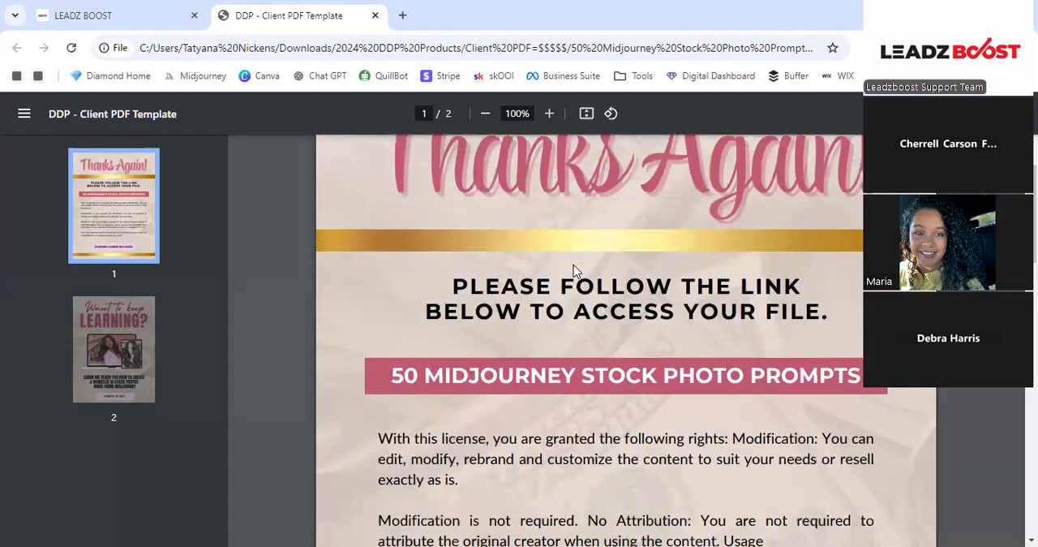
pyautogui.scroll(-3, 575, 271)
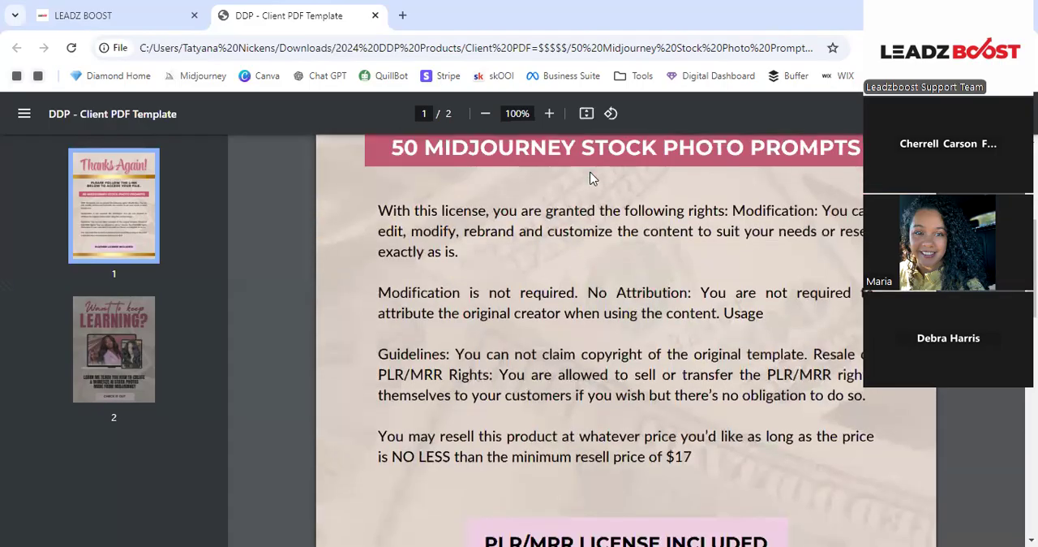
pyautogui.scroll(2, 588, 288)
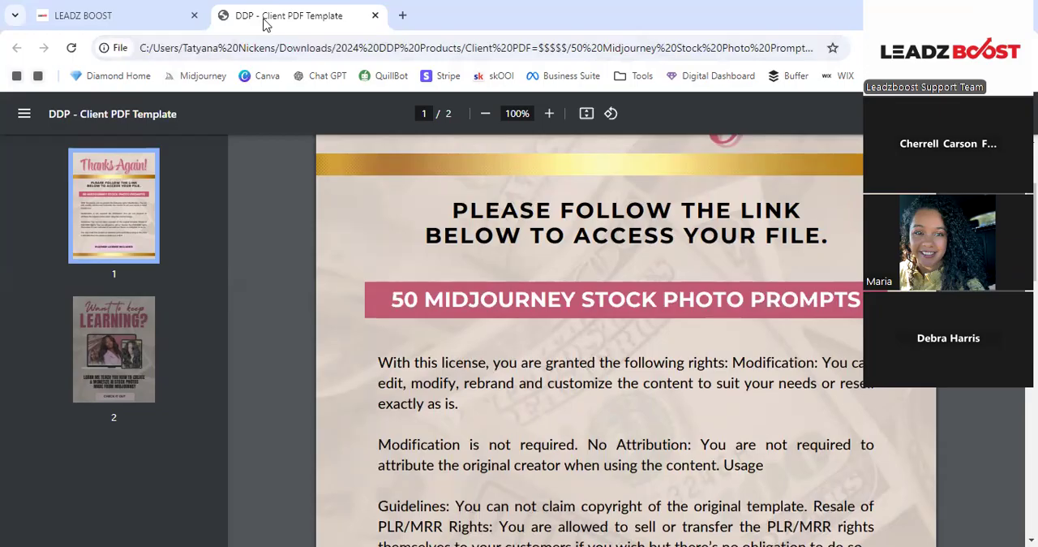
# - Follow the 50 Midjourney Stock Photo Prompts link in the client PDF and return to the document
pyautogui.hotkey('ctrl', 'l')
pyautogui.click(136, 12)
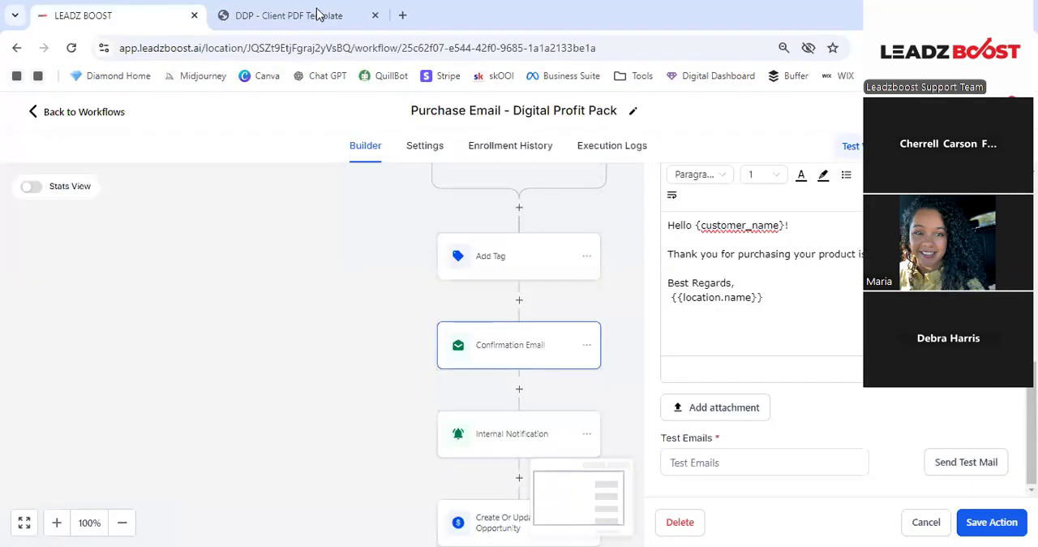
pyautogui.click(317, 16)
pyautogui.click(615, 293)
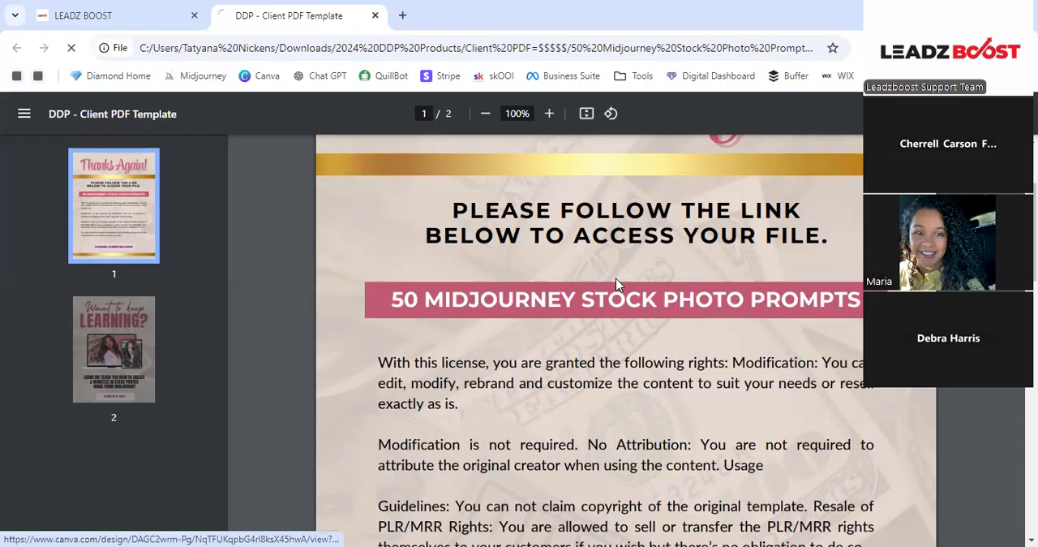
pyautogui.click(17, 49)
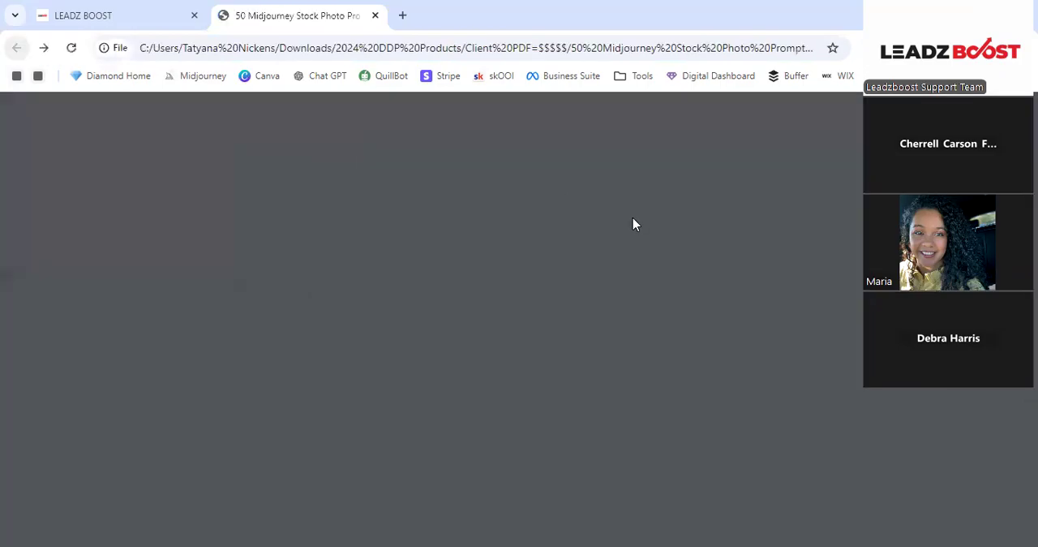
# - Examine the client PDF's license and resale terms on page 1 and the course promotion on page 2
pyautogui.scroll(-3, 618, 218)
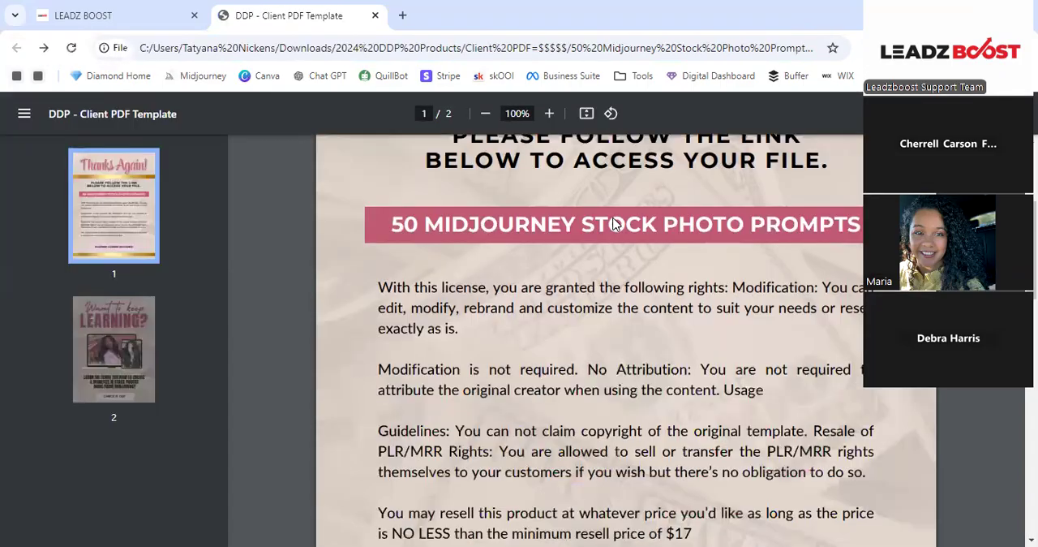
pyautogui.scroll(-2, 615, 219)
pyautogui.scroll(1, 615, 218)
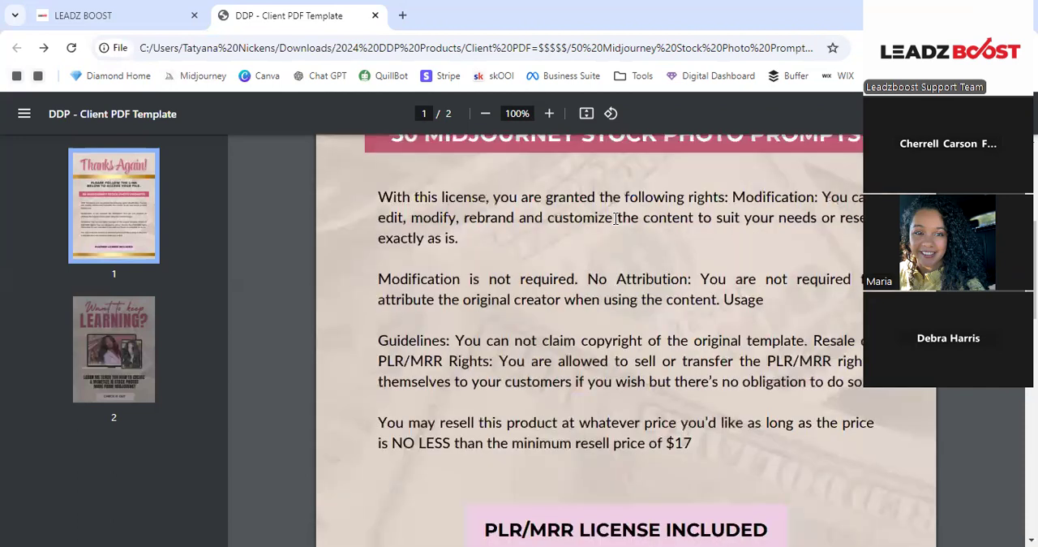
pyautogui.scroll(1, 616, 218)
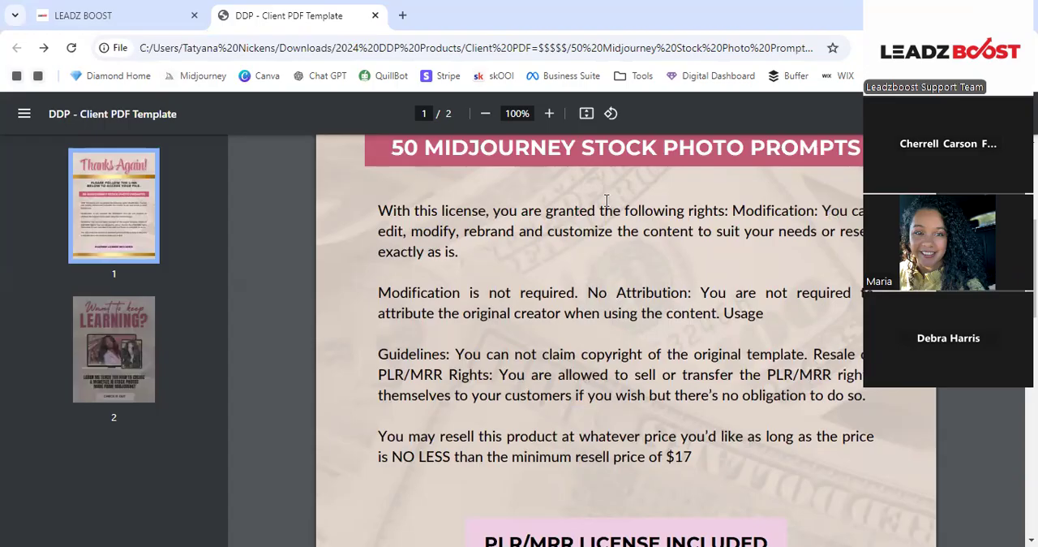
pyautogui.scroll(1, 606, 200)
pyautogui.scroll(2, 607, 202)
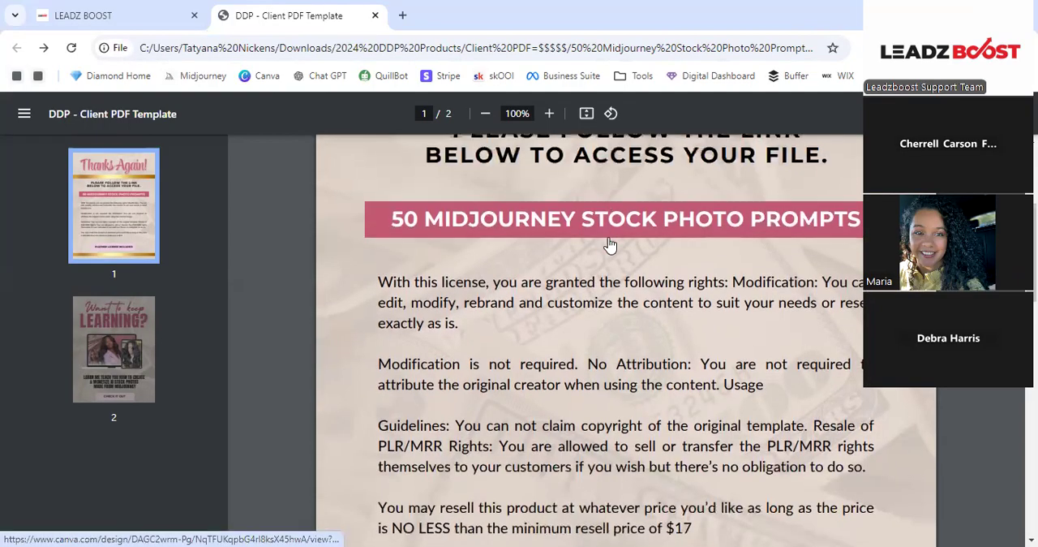
pyautogui.scroll(-2, 583, 223)
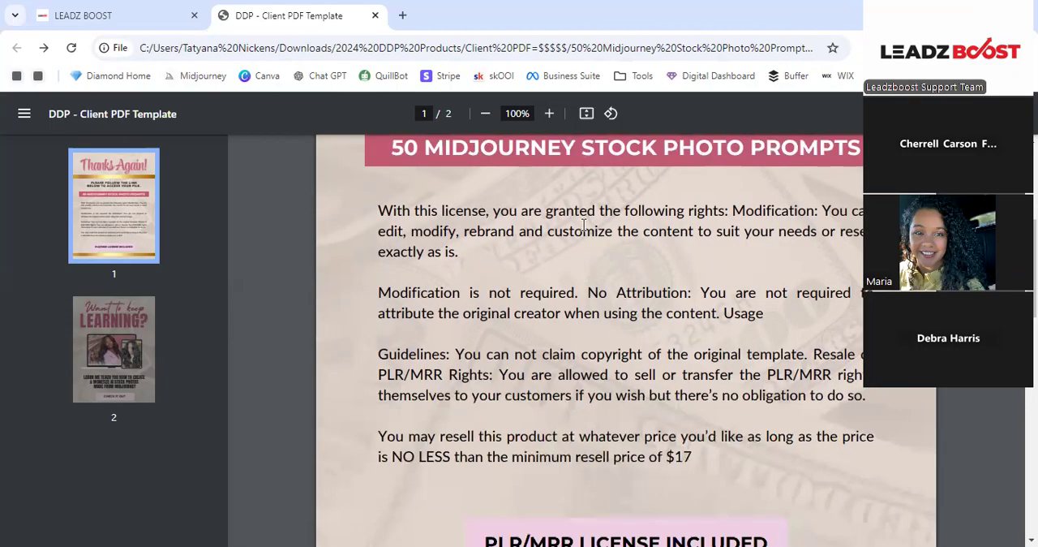
pyautogui.scroll(-4, 583, 225)
pyautogui.scroll(-4, 584, 227)
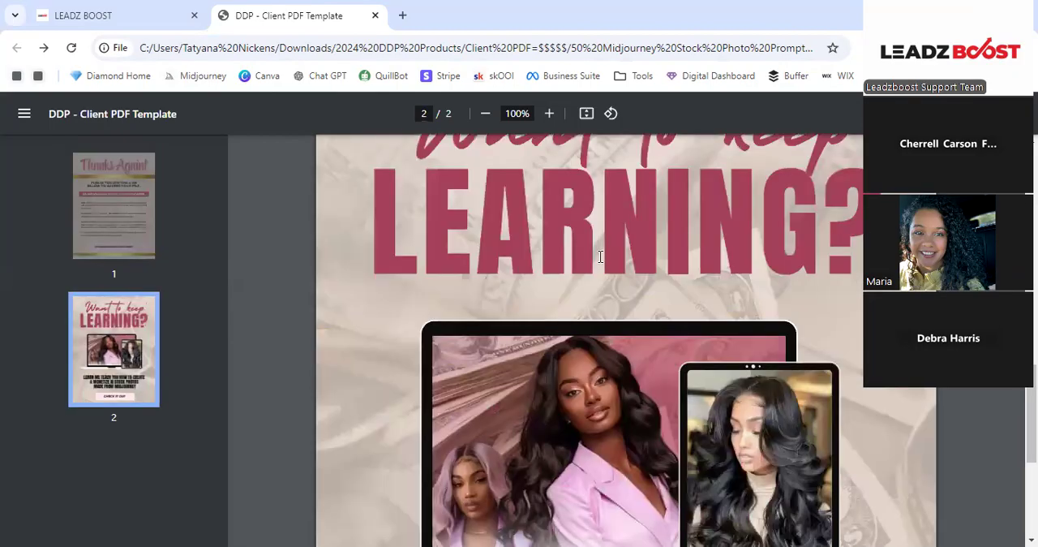
pyautogui.scroll(-5, 600, 255)
pyautogui.scroll(-3, 608, 296)
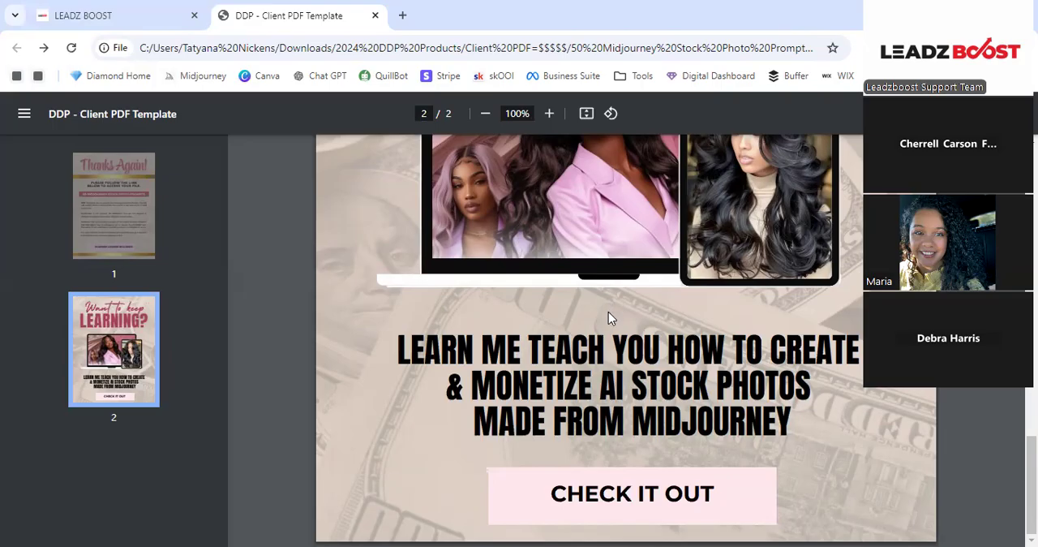
pyautogui.scroll(5, 611, 317)
pyautogui.scroll(5, 611, 317)
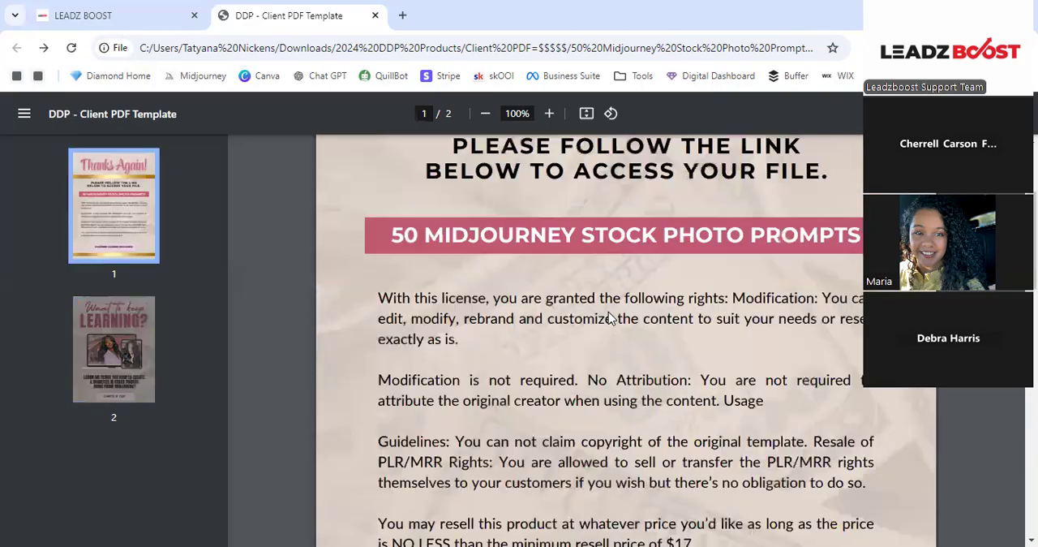
pyautogui.scroll(3, 611, 318)
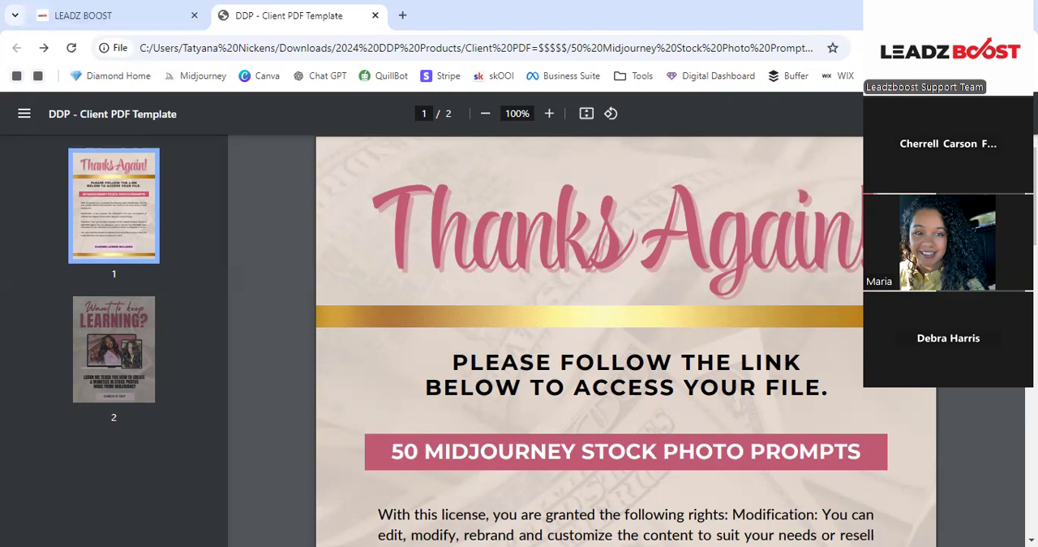
# - Close the client PDF and save the Confirmation Email action in the Digital Profit Pack workflow
pyautogui.click(375, 15)
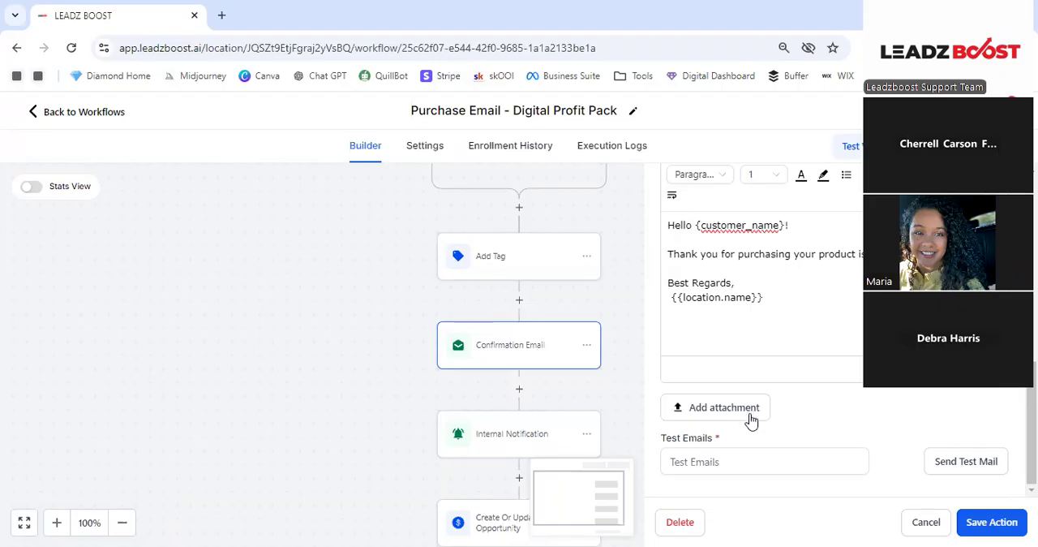
pyautogui.click(710, 462)
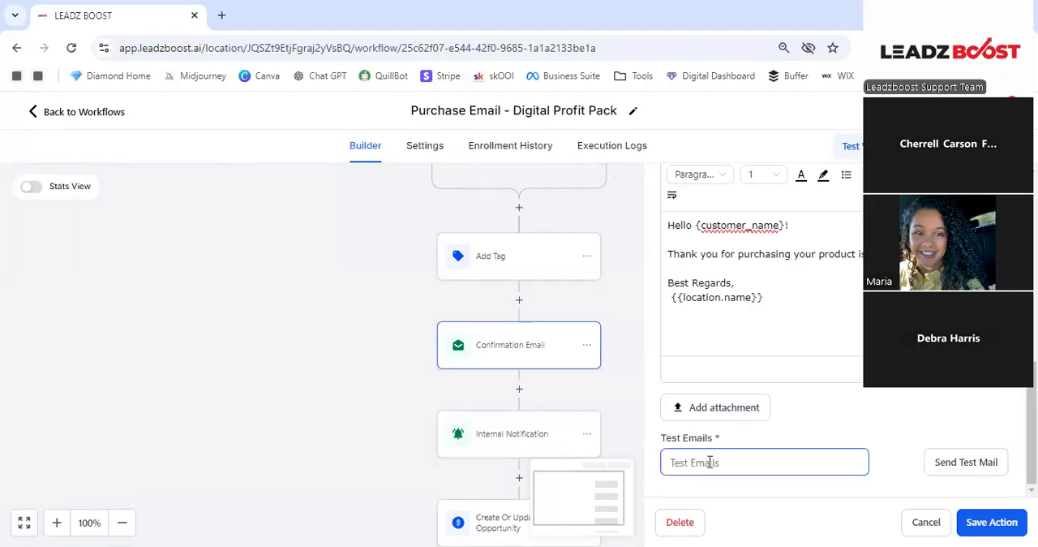
pyautogui.click(1006, 525)
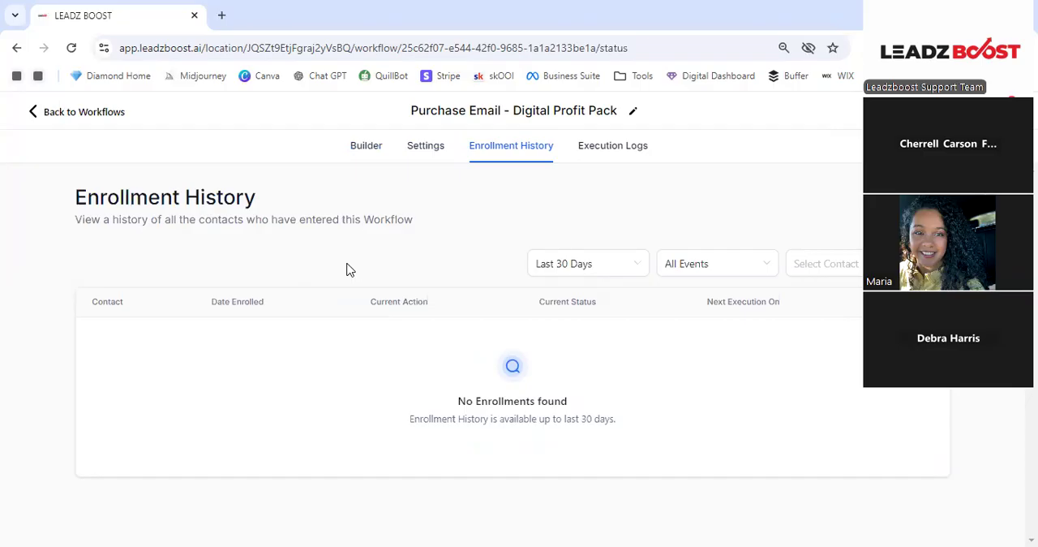
# - View the Digital Profit Pack workflow's Execution Logs and its status filter, staying in the workflow
pyautogui.click(629, 153)
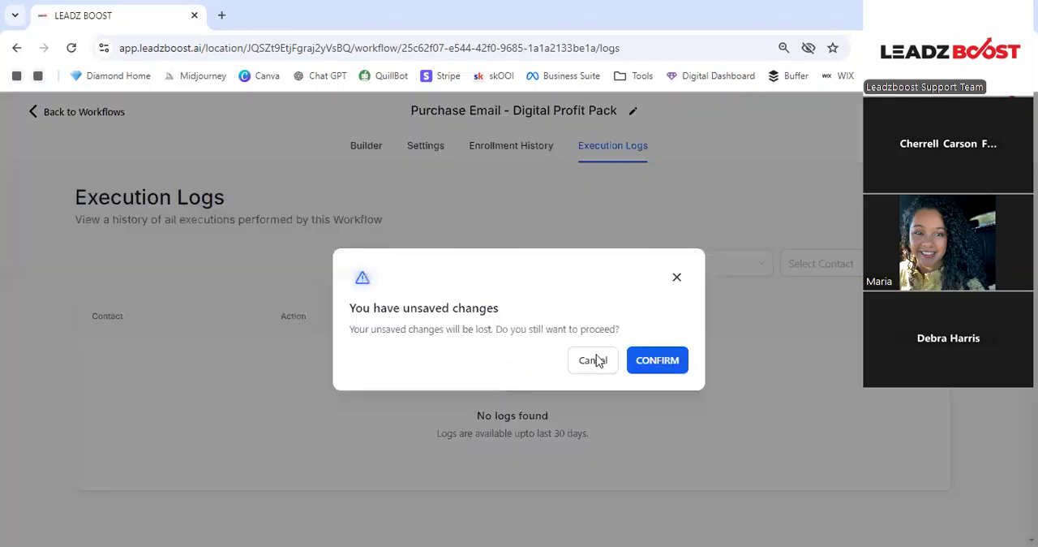
pyautogui.click(598, 361)
pyautogui.click(32, 114)
pyautogui.click(676, 213)
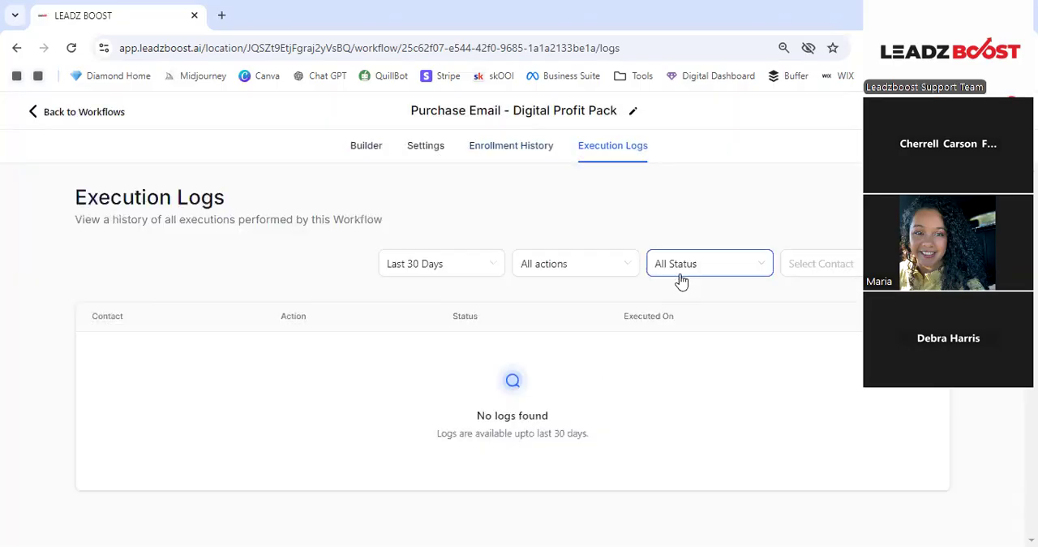
pyautogui.click(667, 229)
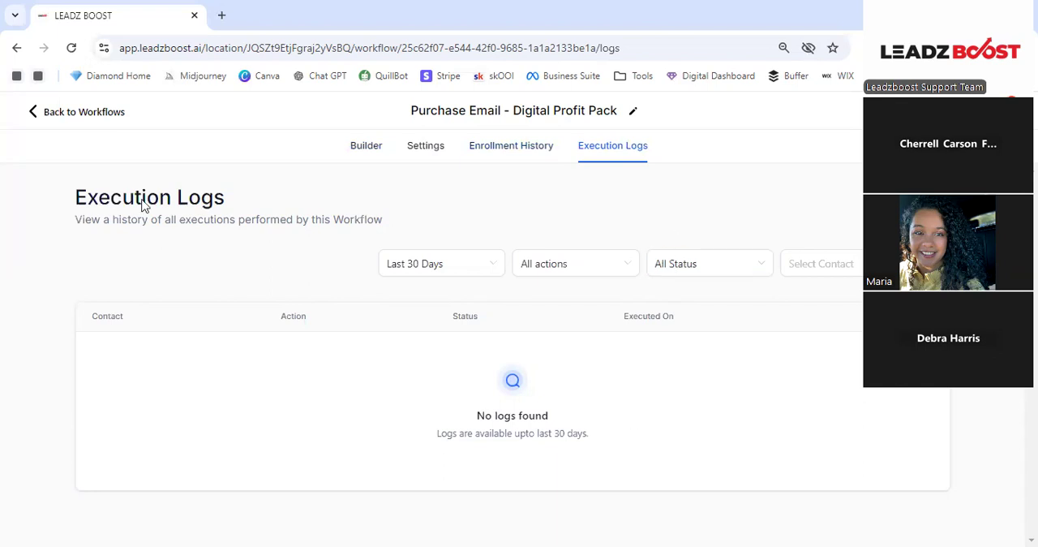
# - Leave the Digital Profit Pack workflow, discarding its unsaved changes, and open the DBA OPT IN workflow
pyautogui.click(32, 112)
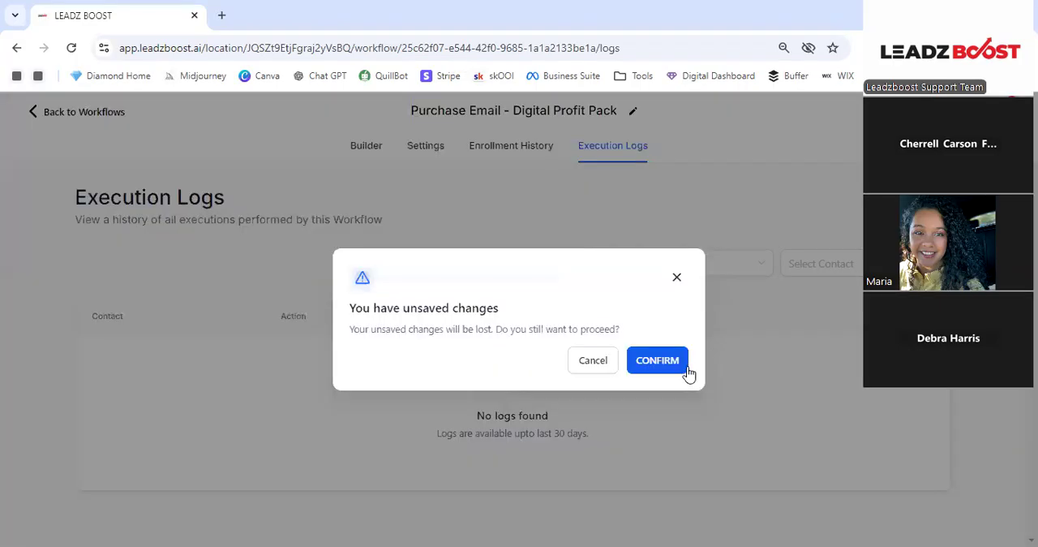
pyautogui.click(686, 371)
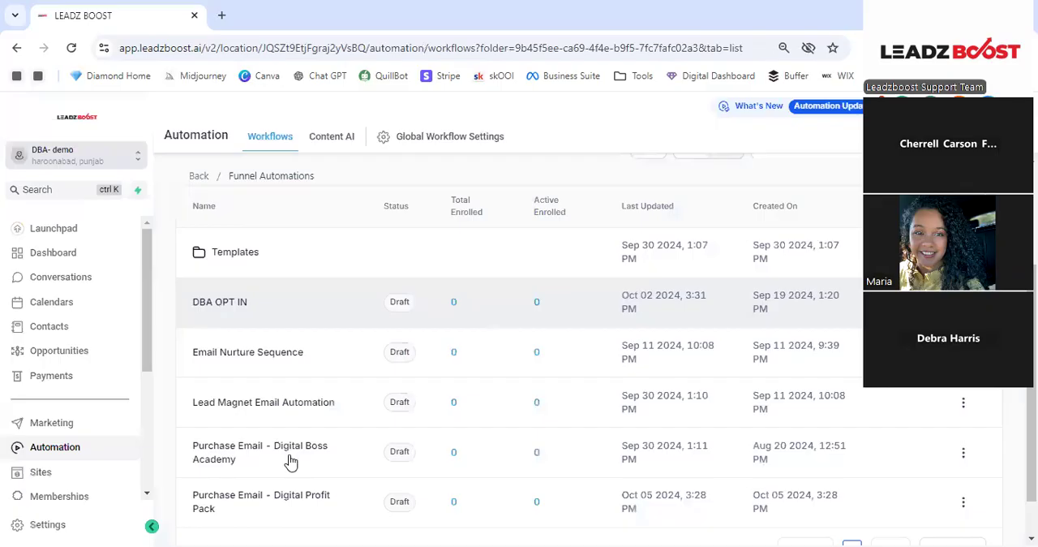
pyautogui.scroll(-1, 290, 458)
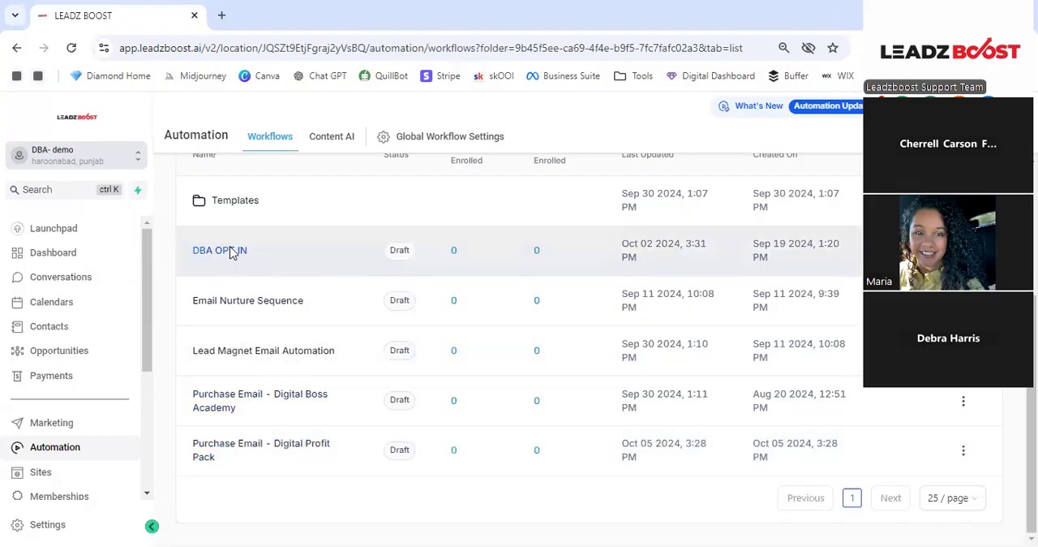
pyautogui.click(231, 251)
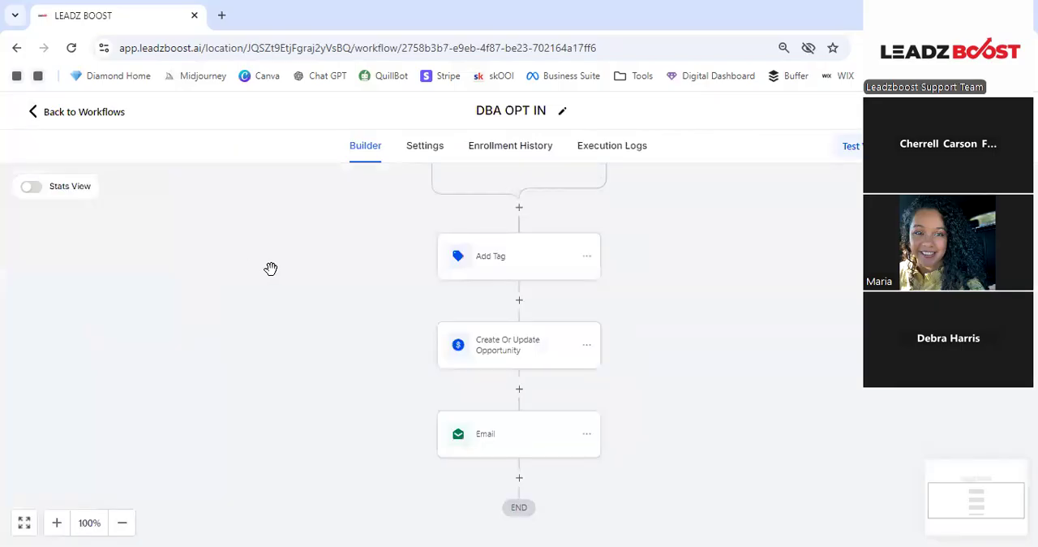
# - Review the form filter of the DBA OPT IN trigger and the tag assigned by the Add Tag action
pyautogui.scroll(1, 271, 269)
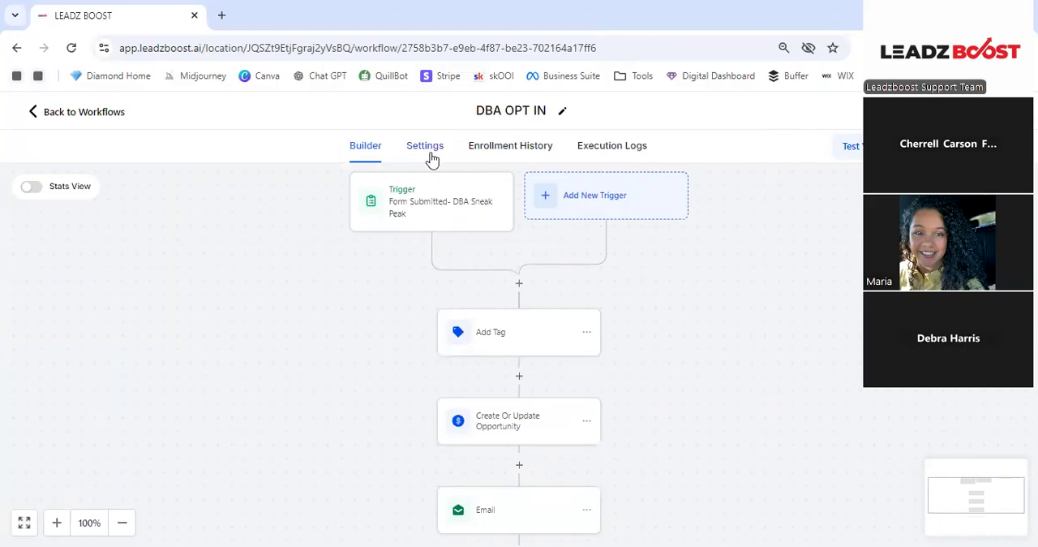
pyautogui.click(442, 219)
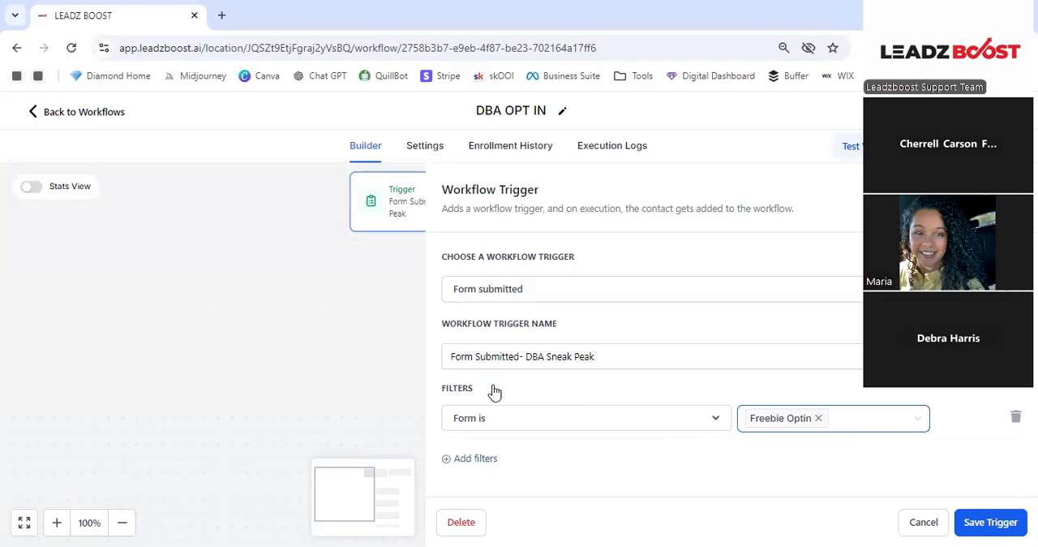
pyautogui.click(294, 352)
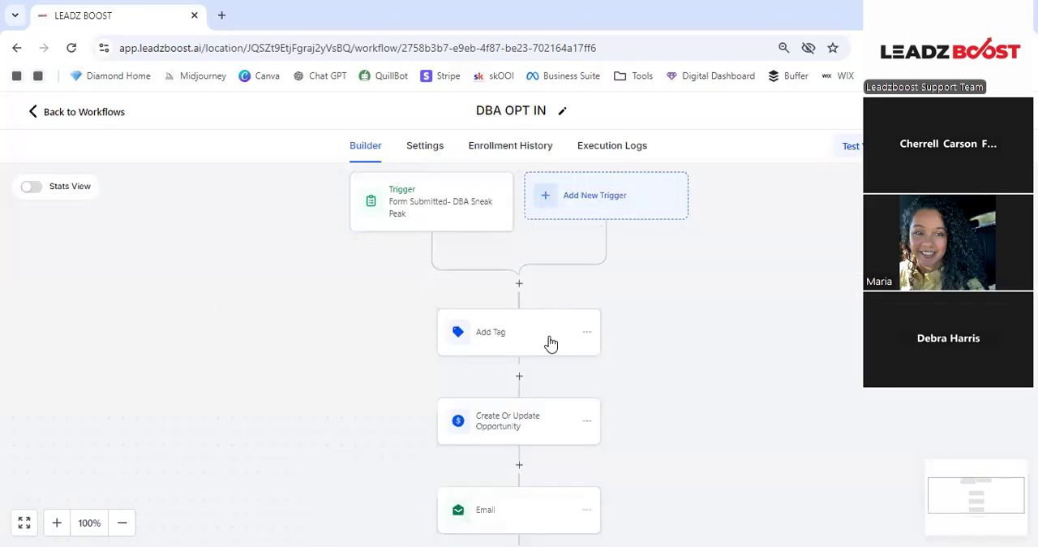
pyautogui.click(519, 344)
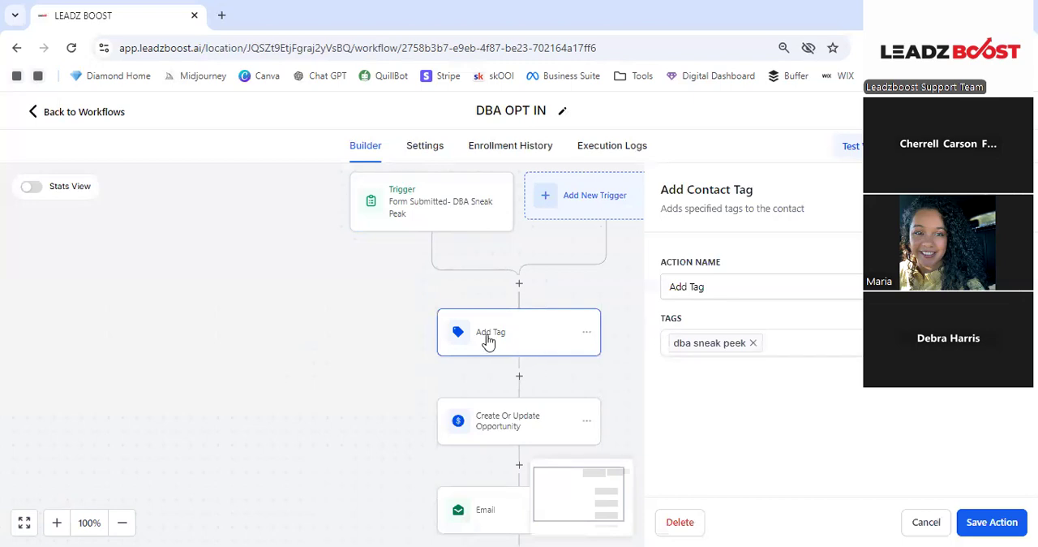
pyautogui.click(302, 338)
# - Open the Create Or Update Opportunity action and review its pipeline, stage, opportunity name, source, lead value and status fields
pyautogui.scroll(-1, 336, 338)
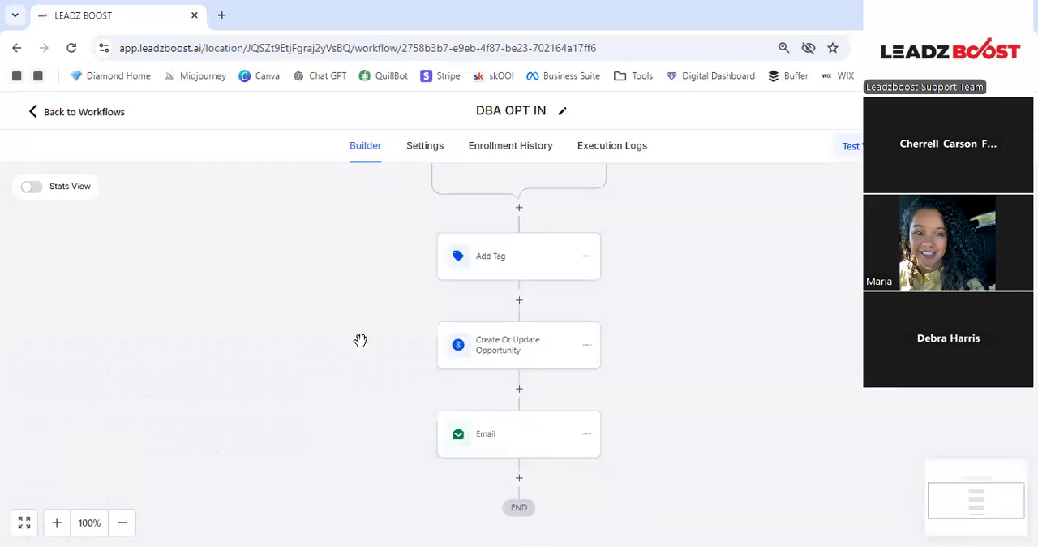
pyautogui.scroll(-1, 539, 313)
pyautogui.click(559, 320)
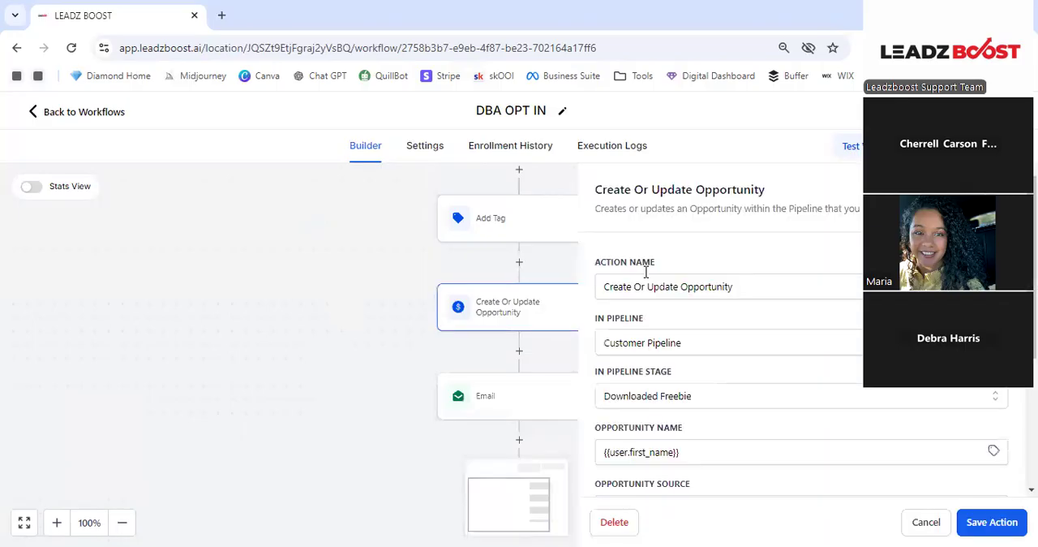
pyautogui.scroll(-1, 677, 262)
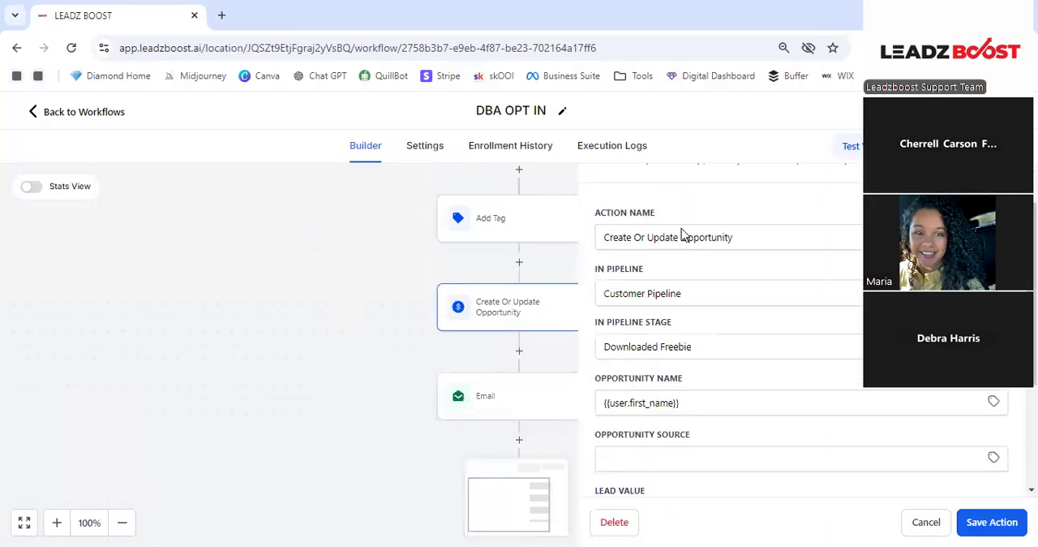
pyautogui.scroll(-2, 682, 235)
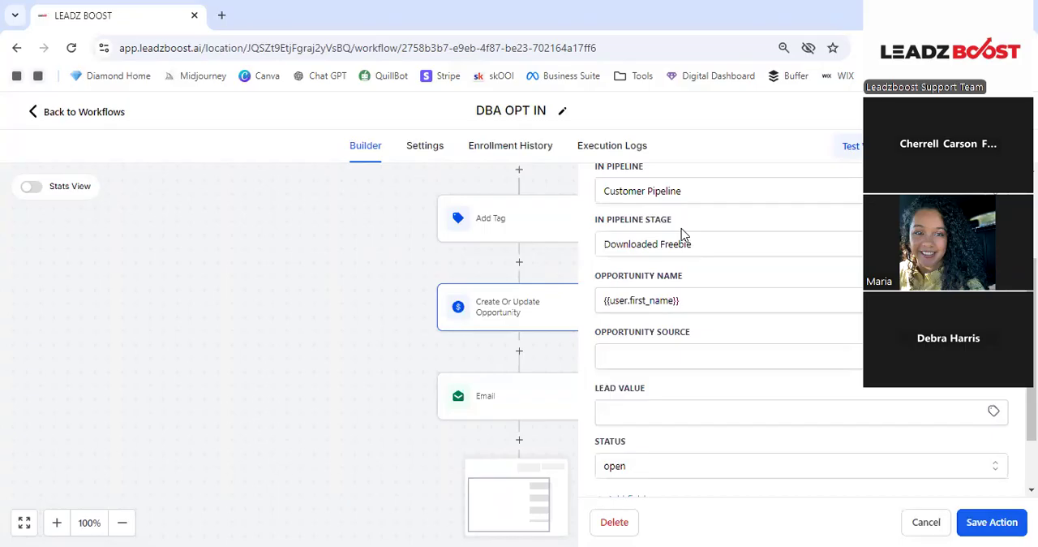
# - Check the remaining Create Or Update Opportunity options, including the previous-stage and duplicate-opportunity settings, and close the action without saving
pyautogui.scroll(1, 682, 234)
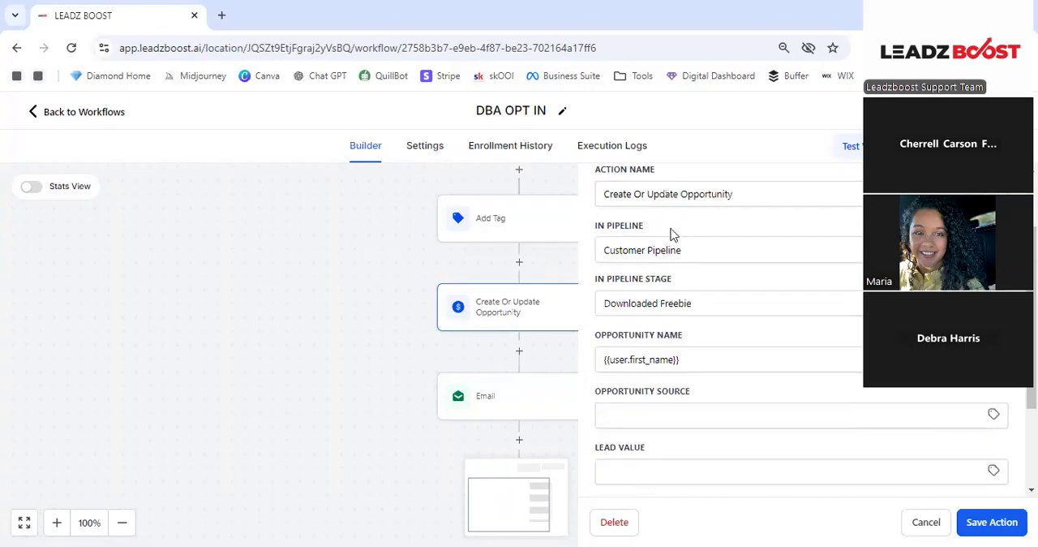
pyautogui.scroll(-2, 685, 261)
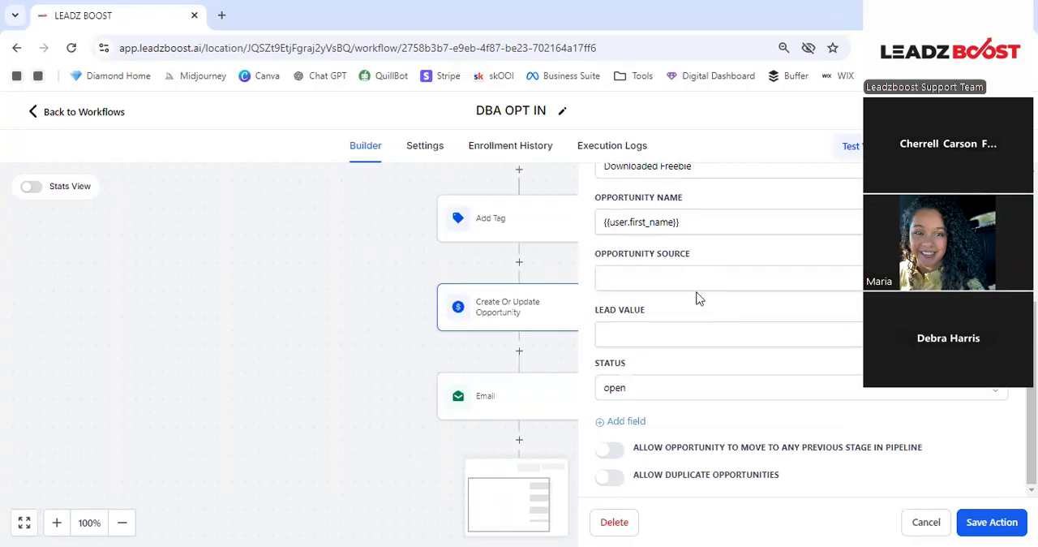
pyautogui.scroll(1, 695, 290)
pyautogui.click(309, 312)
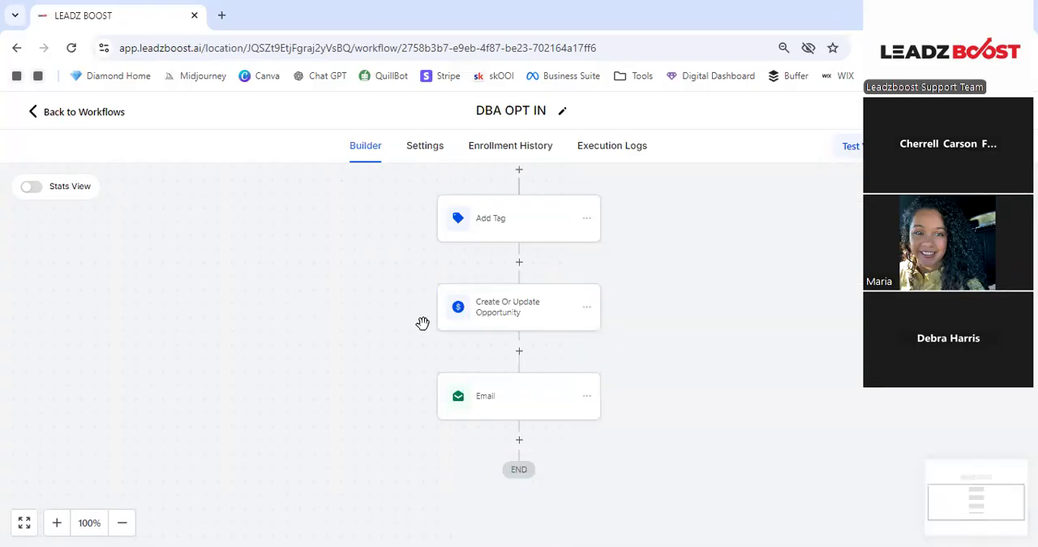
# - Open the DBA OPT IN workflow's Email action and review its sender, subject, template, message and attached file
pyautogui.scroll(-1, 520, 311)
pyautogui.click(521, 313)
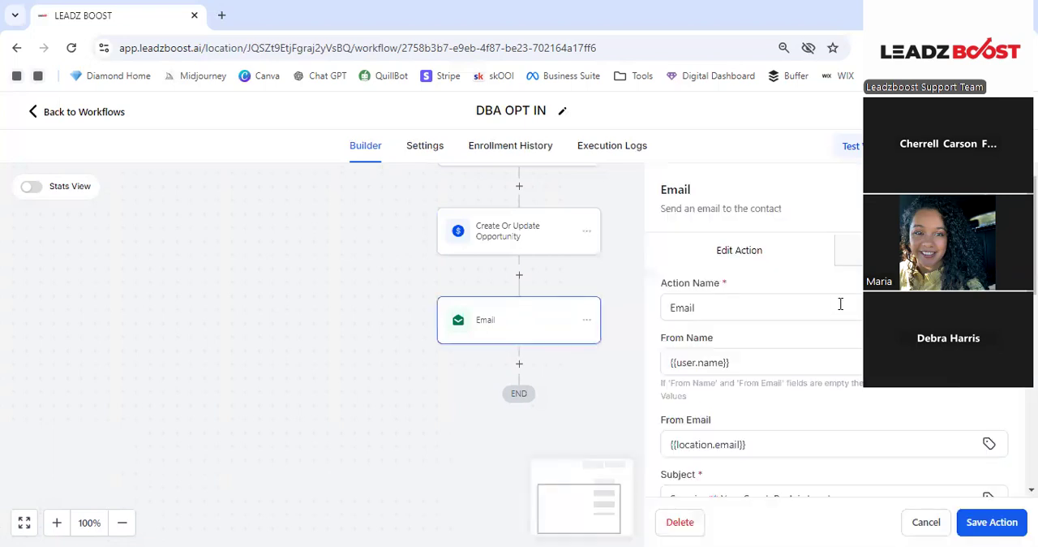
pyautogui.scroll(-1, 837, 303)
pyautogui.scroll(1, 775, 243)
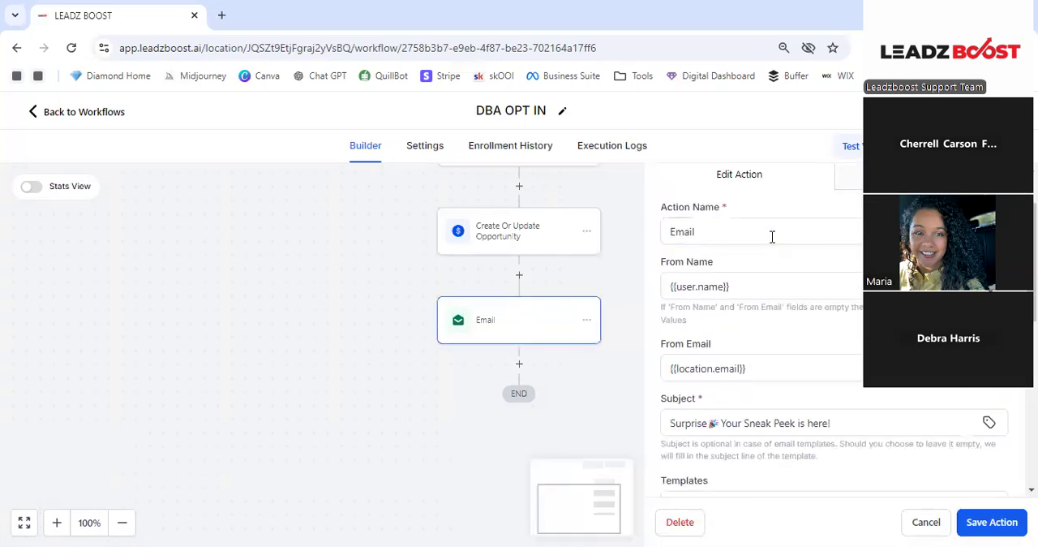
pyautogui.scroll(-1, 772, 261)
pyautogui.scroll(-1, 779, 286)
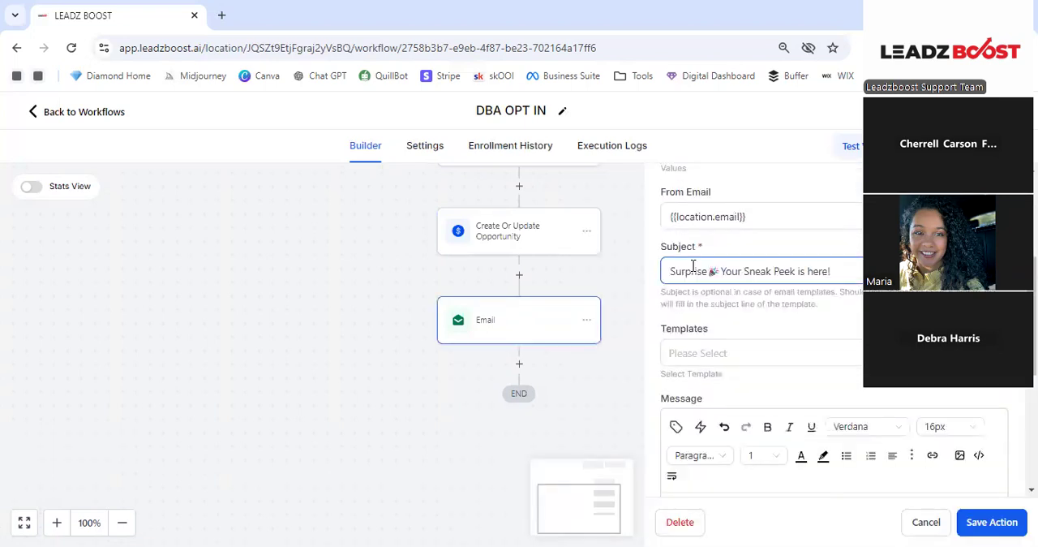
pyautogui.scroll(-3, 765, 273)
pyautogui.scroll(-1, 754, 277)
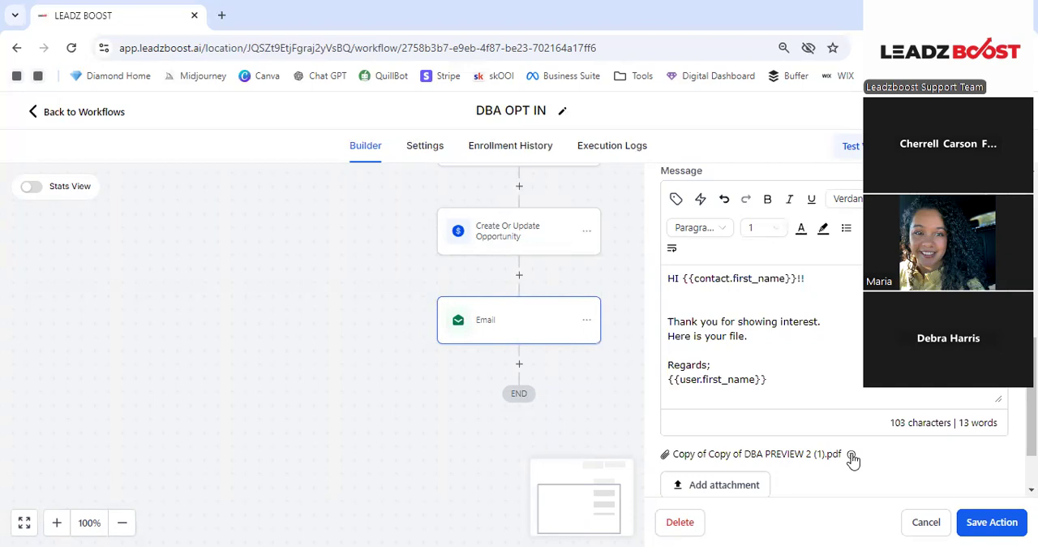
# - Leave the DBA OPT IN workflow and look through the workflows in the Funnel Automations folder
pyautogui.click(34, 115)
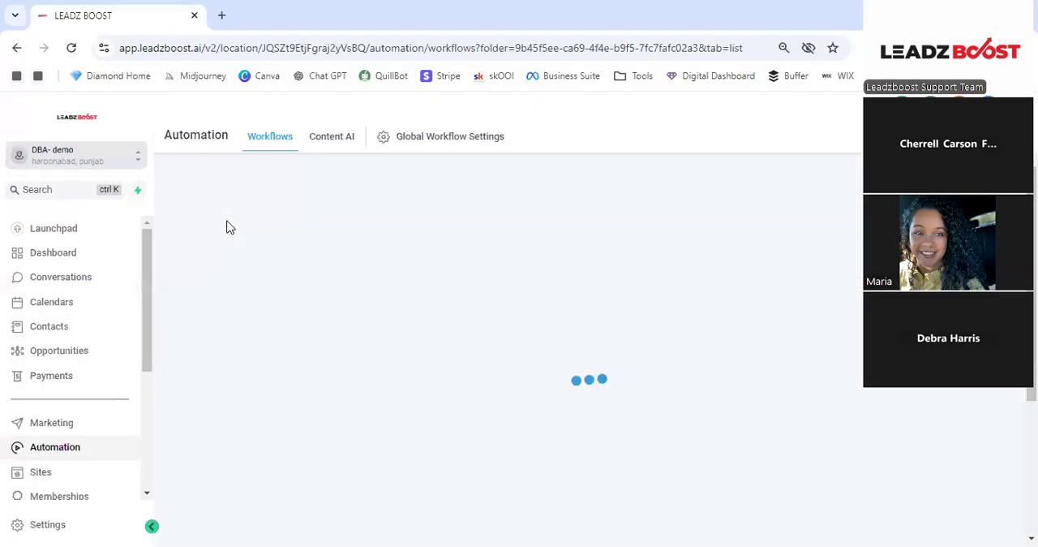
pyautogui.scroll(-1, 246, 403)
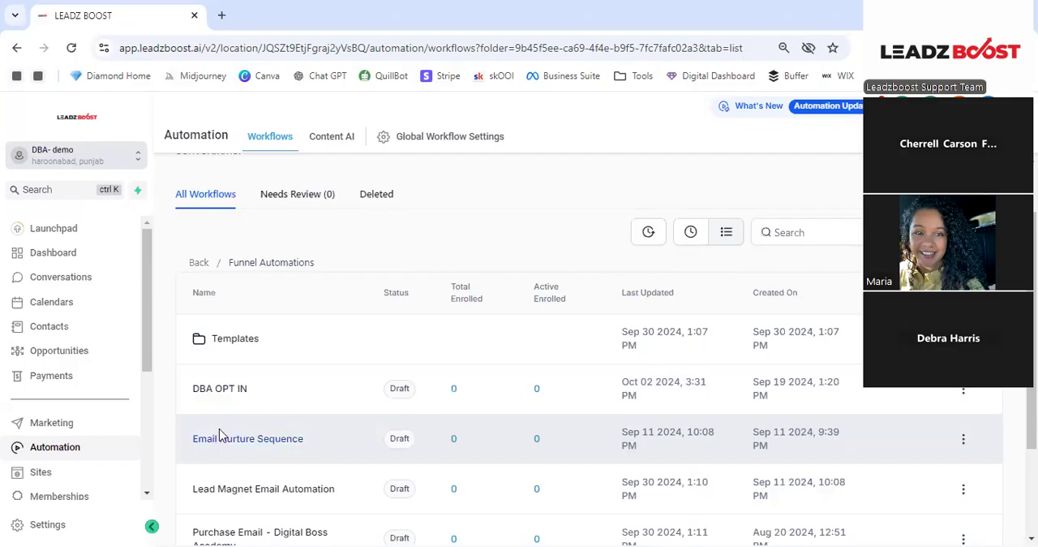
pyautogui.scroll(-1, 273, 430)
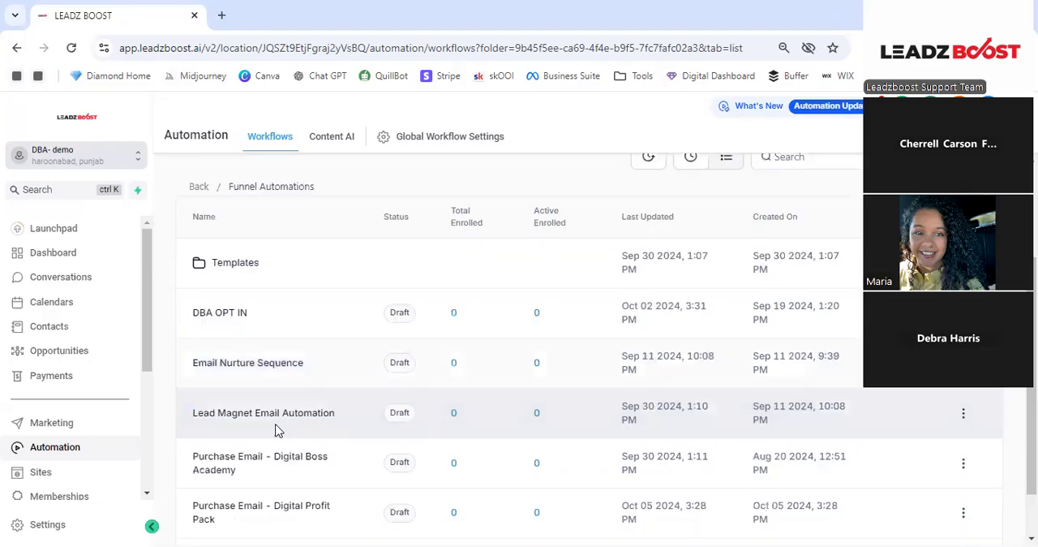
pyautogui.scroll(-1, 260, 304)
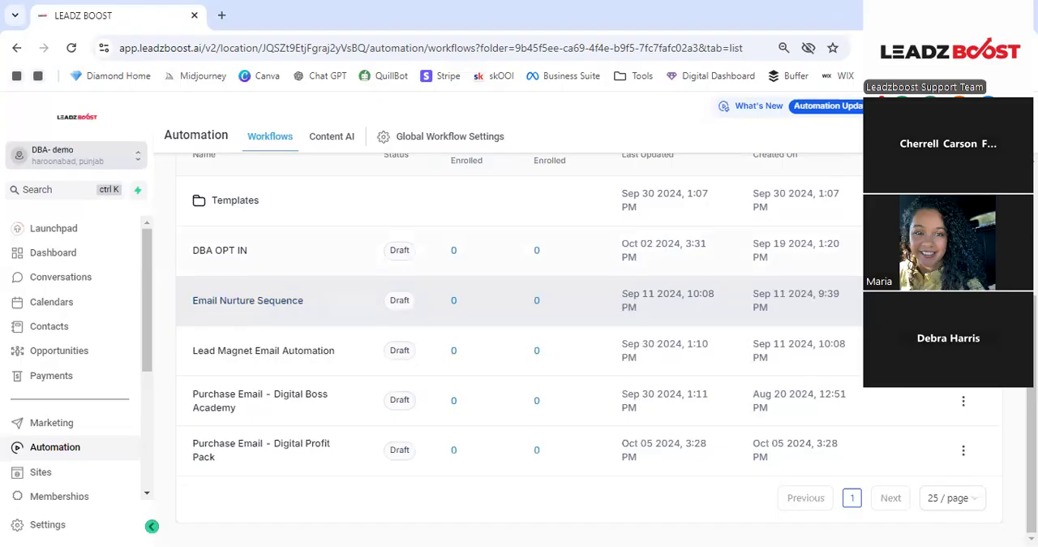
# - Duplicate the Email Nurture Sequence workflow under the name "Email Nurture Sequence - Welcome"
pyautogui.click(963, 300)
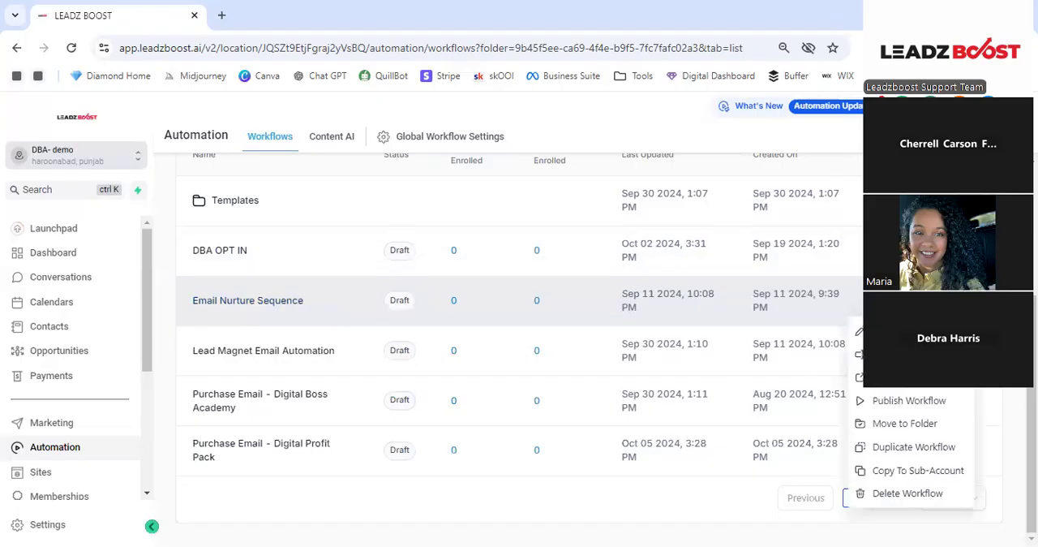
pyautogui.click(914, 455)
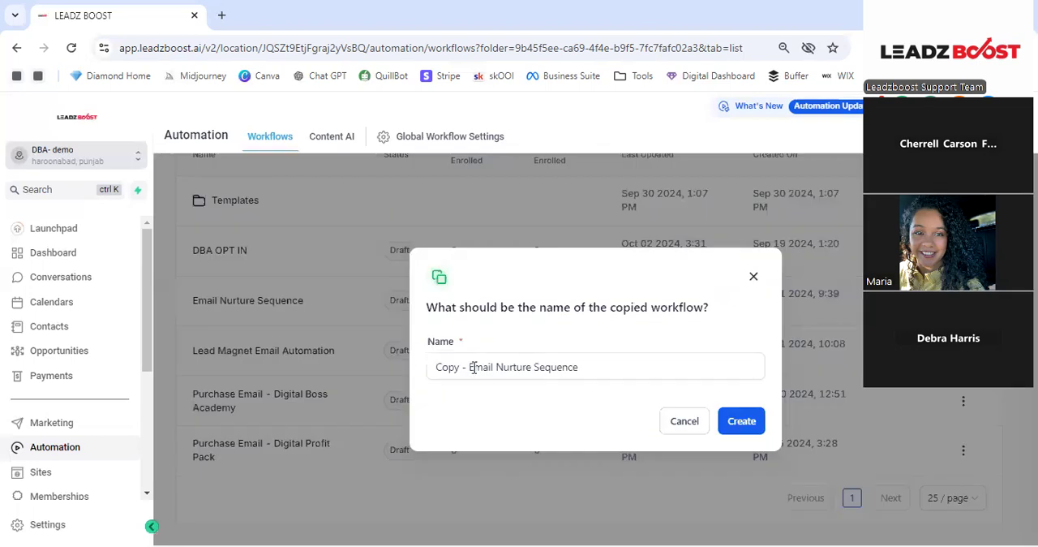
pyautogui.click(472, 366)
pyautogui.keyDown('shift'); pyautogui.click(420, 371); pyautogui.keyUp('shift')
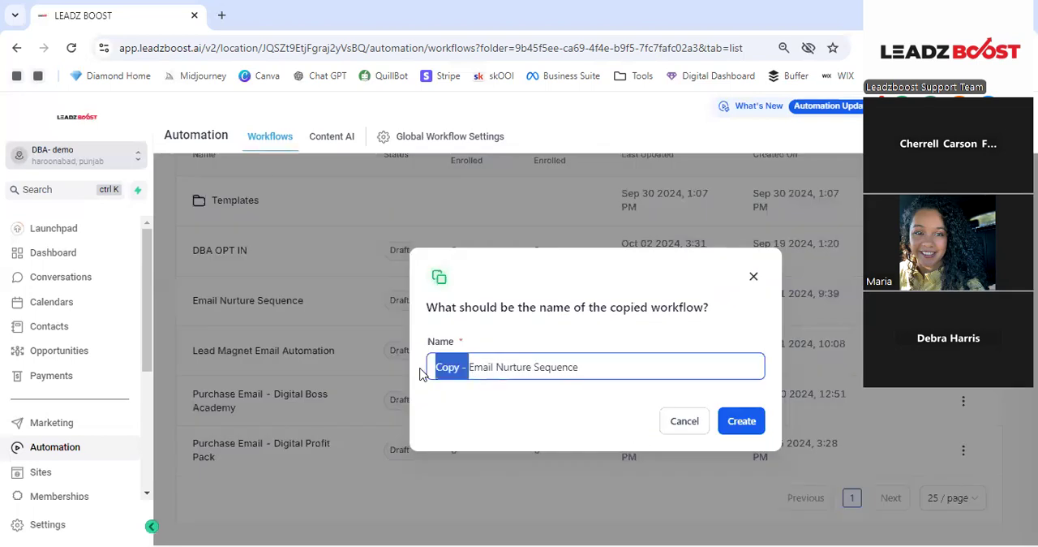
pyautogui.press('BackSpace')
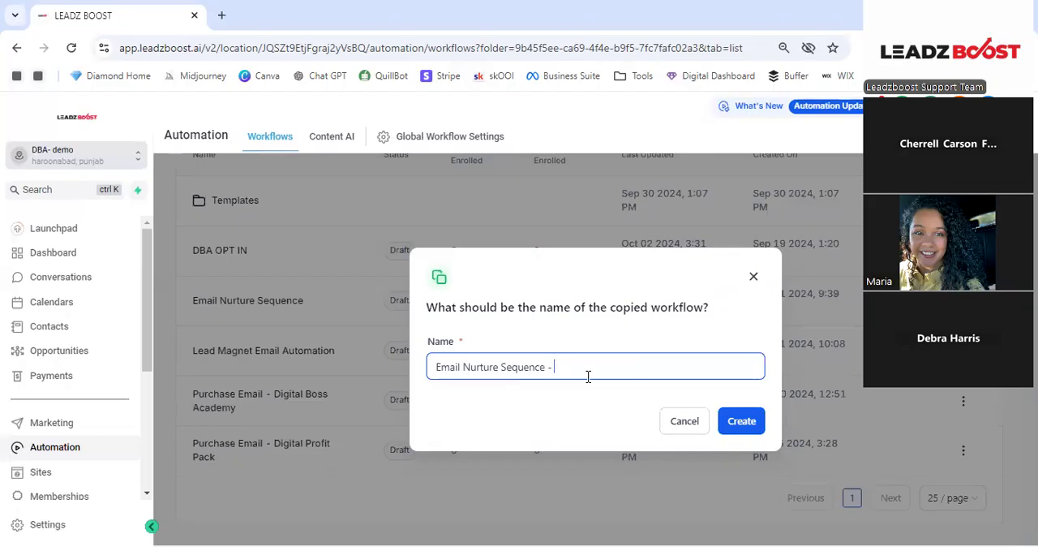
pyautogui.write('Welom')
pyautogui.press('BackSpace')
pyautogui.press('BackSpace')
pyautogui.write('come')
pyautogui.click(741, 420)
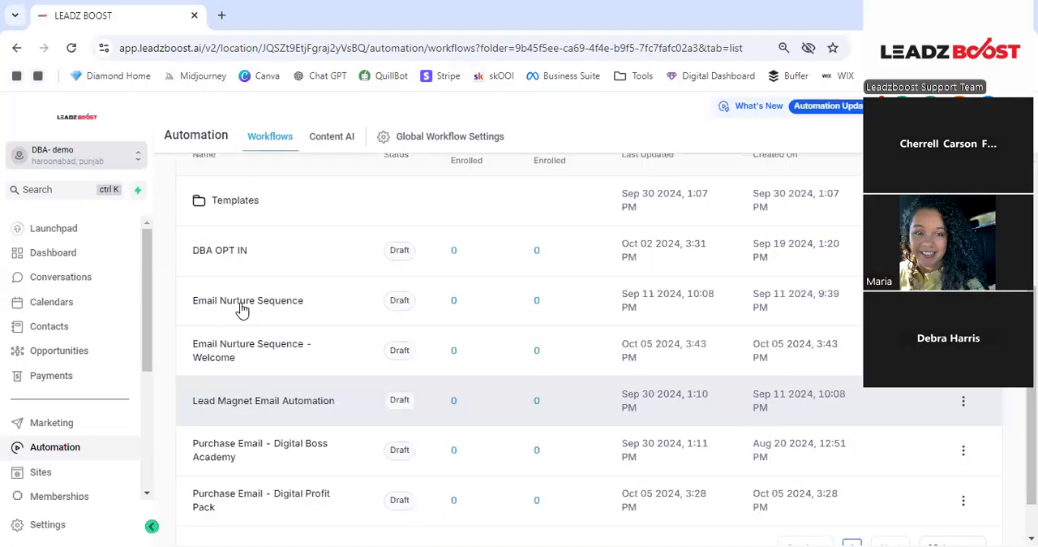
# - Open the Email Nurture Sequence - Welcome workflow and rename it "Email Nurture Sequence - Welcome DBA"
pyautogui.click(285, 349)
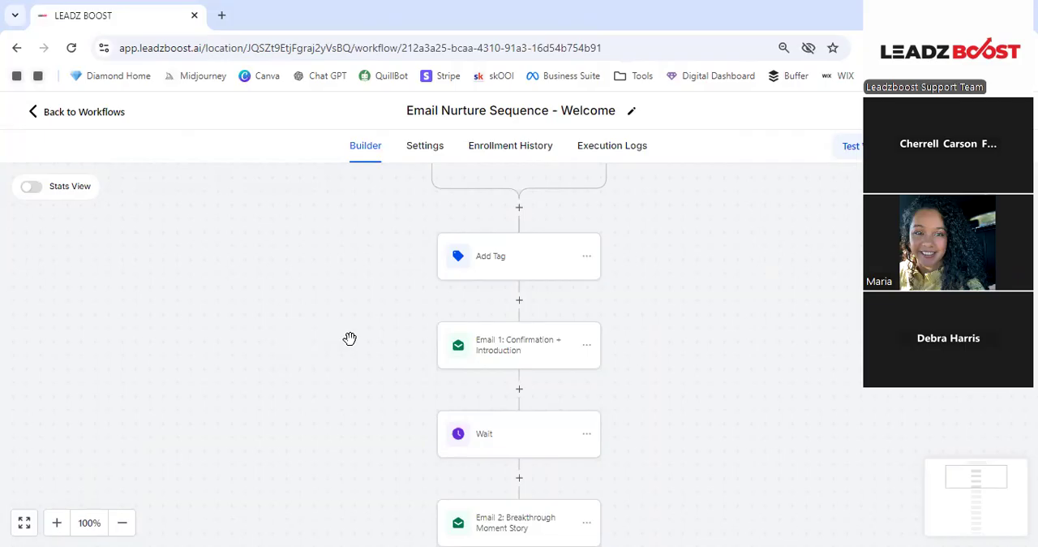
pyautogui.scroll(3, 359, 342)
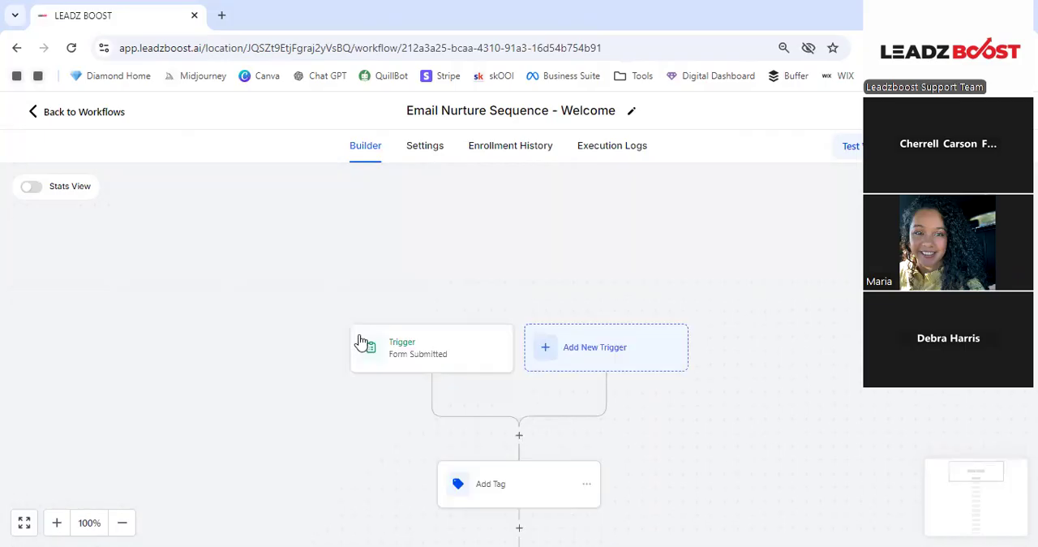
pyautogui.scroll(-1, 360, 336)
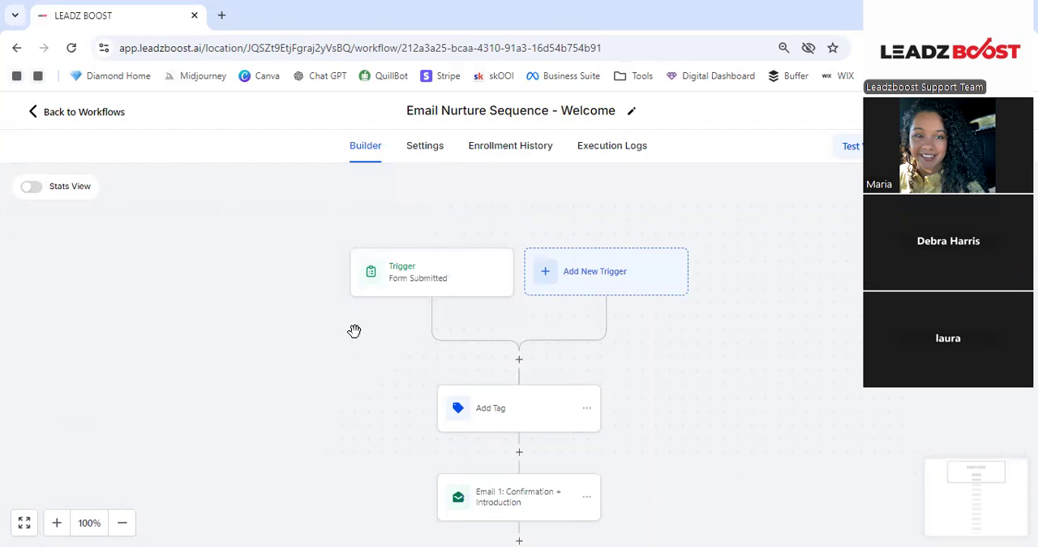
pyautogui.scroll(-1, 354, 330)
pyautogui.scroll(1, 354, 330)
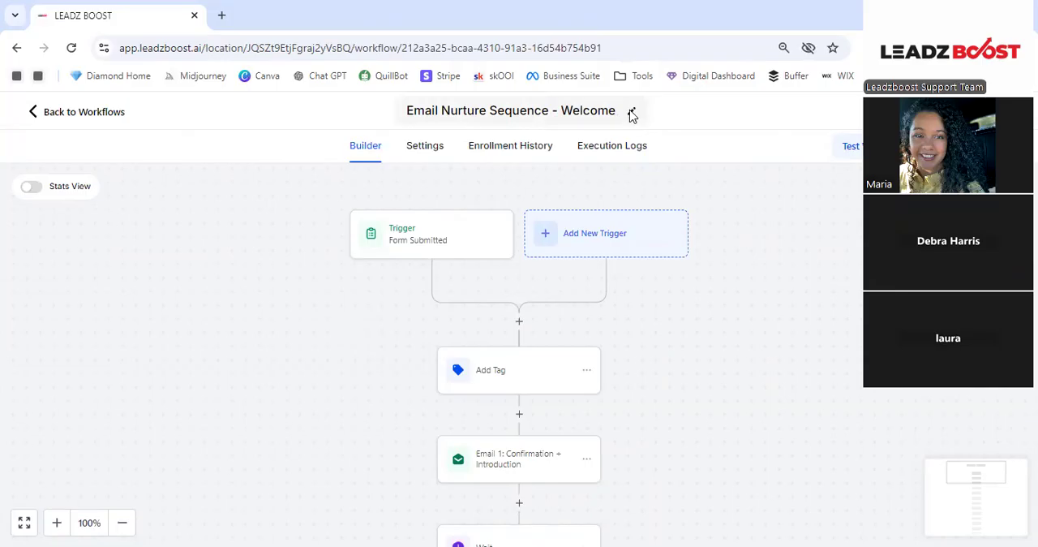
pyautogui.click(592, 112)
pyautogui.write('ome P')
pyautogui.write('BA')
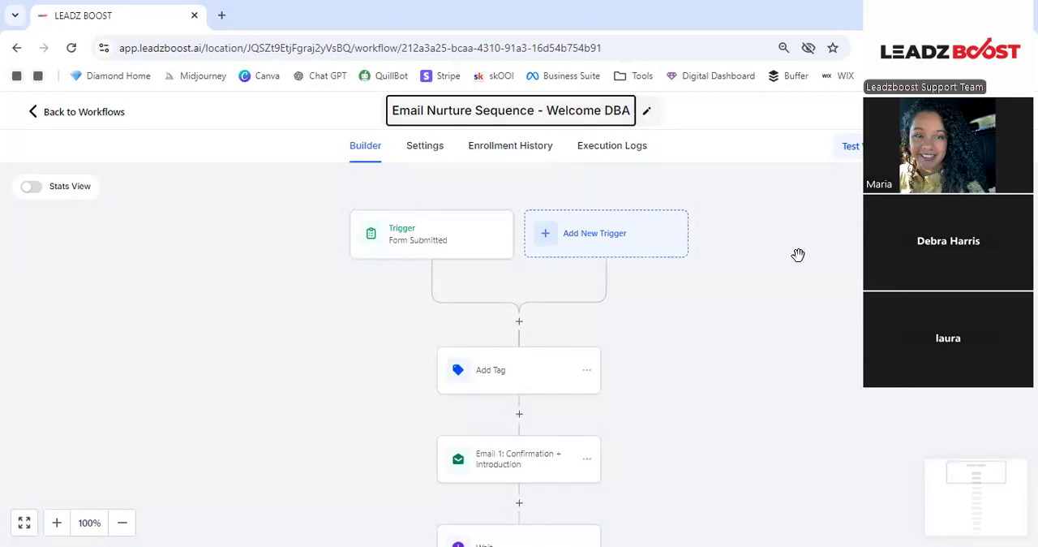
pyautogui.click(506, 262)
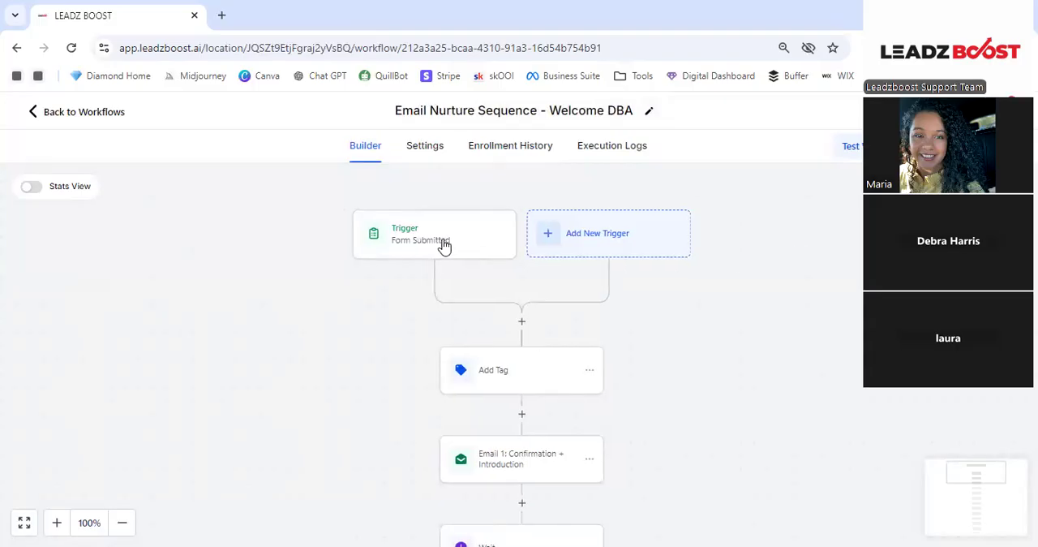
# - Change the workflow's Form Submitted trigger to Payment Received and name it "Payment Received -DBA"
pyautogui.click(444, 245)
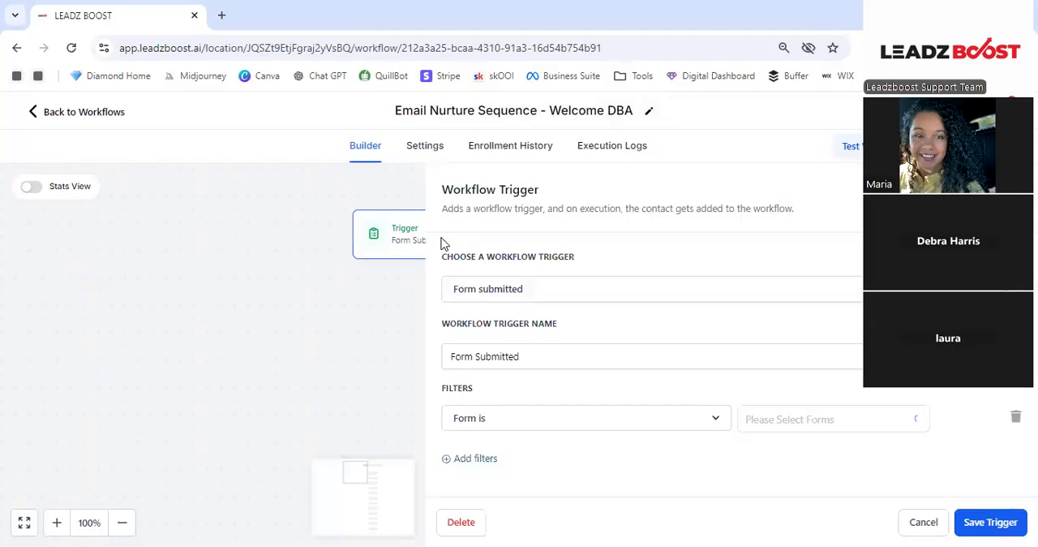
pyautogui.click(519, 290)
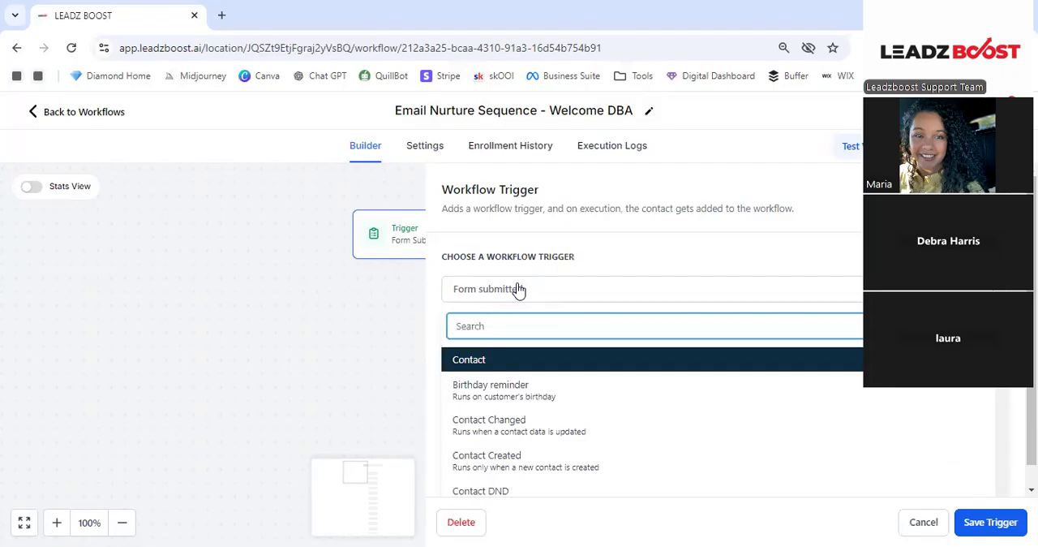
pyautogui.write('paymen')
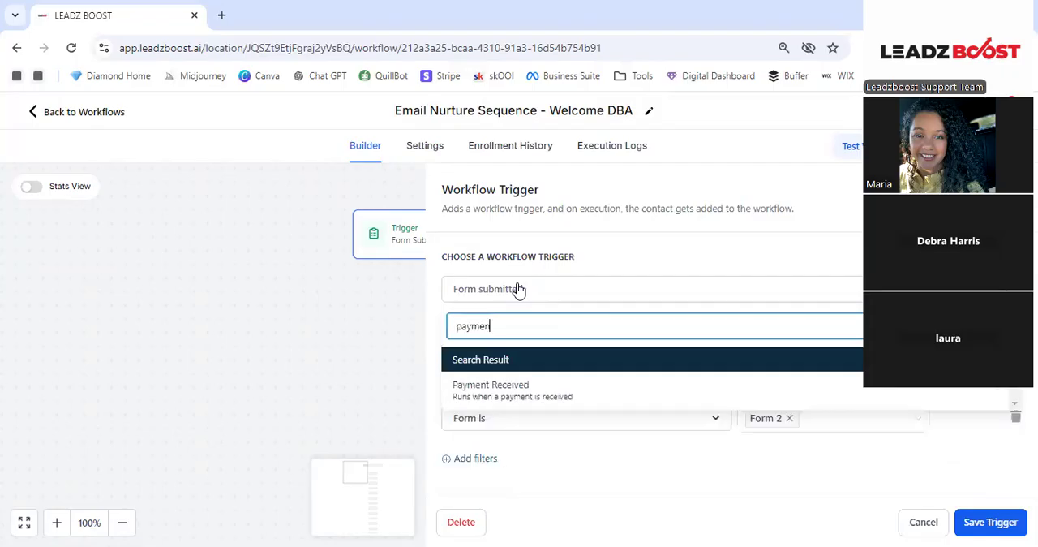
pyautogui.click(571, 399)
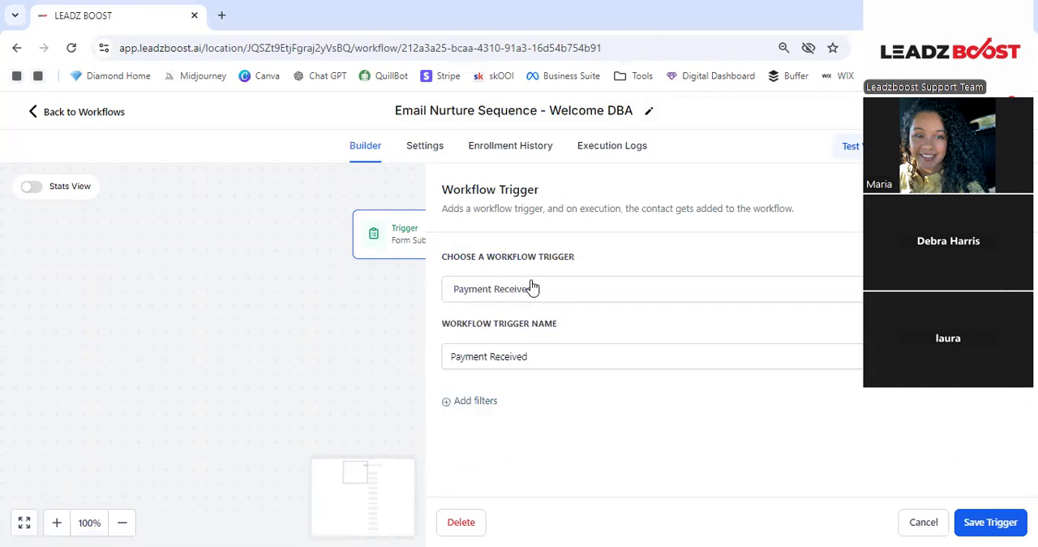
pyautogui.click(568, 350)
pyautogui.write('-DB')
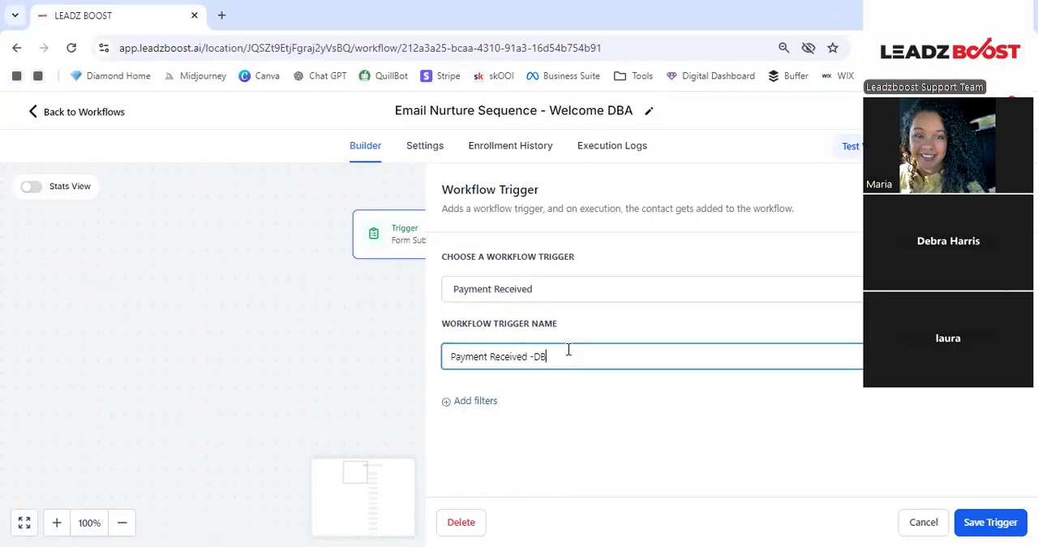
pyautogui.write('A')
pyautogui.click(323, 228)
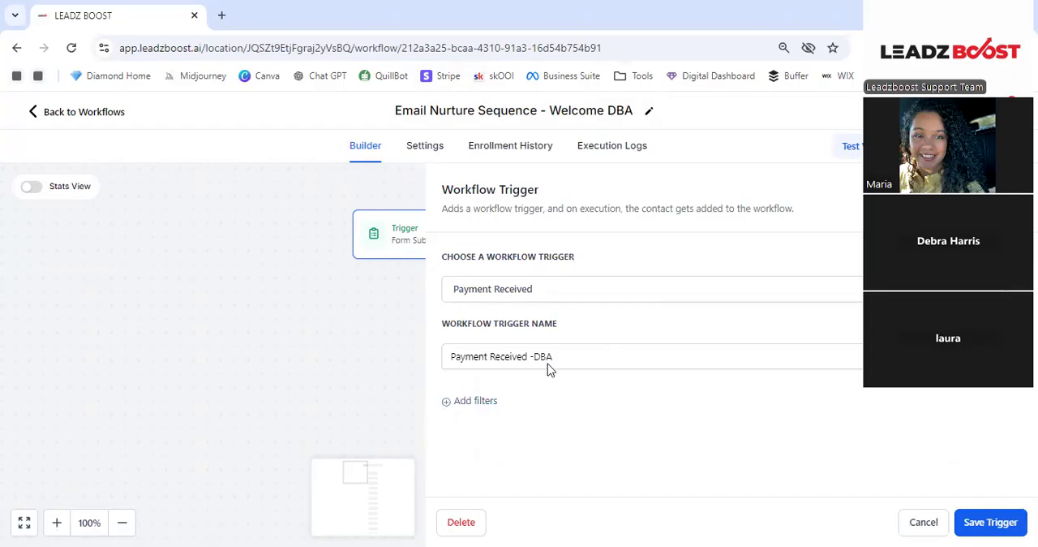
# - Add a filter to the Payment Received trigger so that Global Product Is "DBA- vol.1"
pyautogui.click(476, 402)
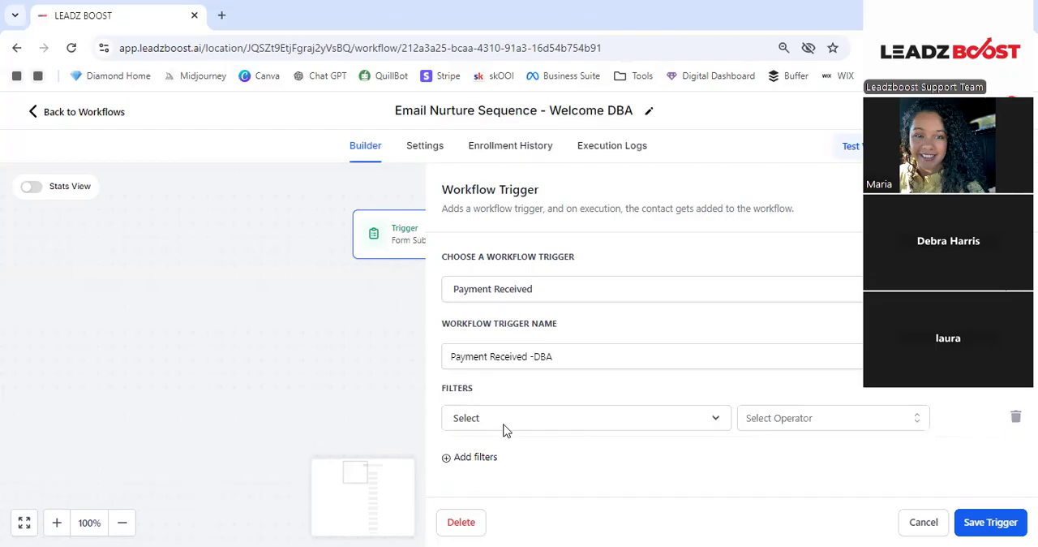
pyautogui.click(514, 420)
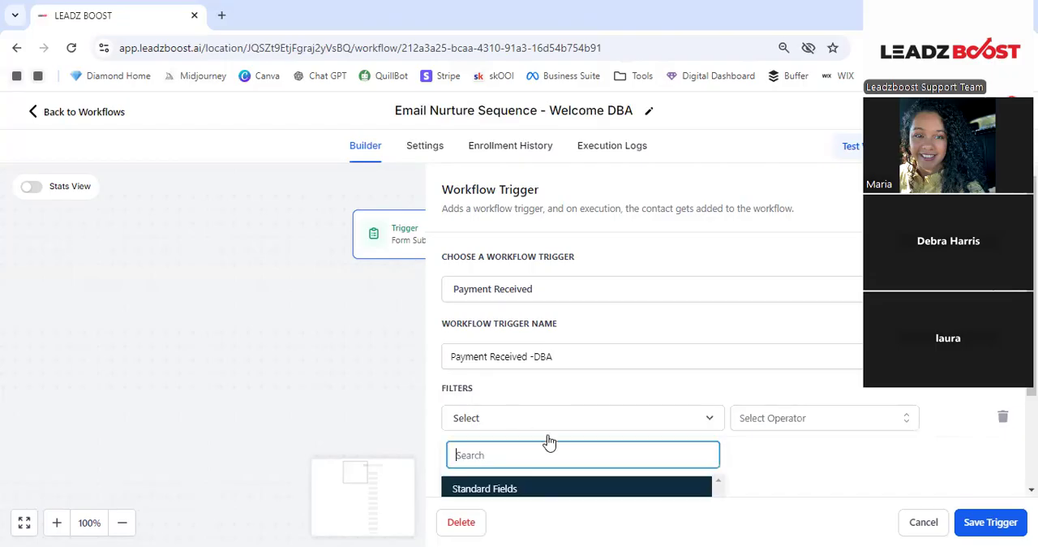
pyautogui.click(690, 375)
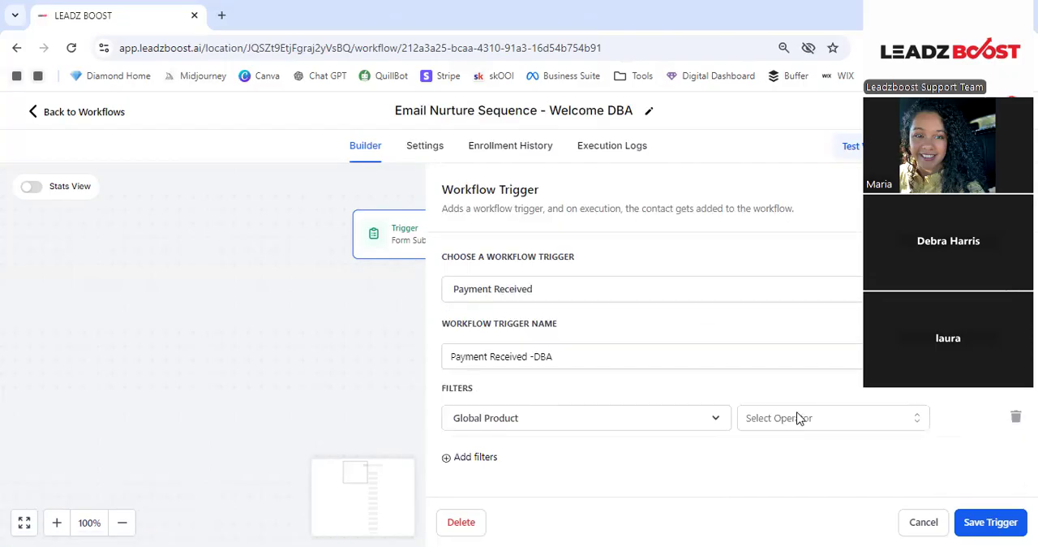
pyautogui.click(797, 417)
pyautogui.click(770, 449)
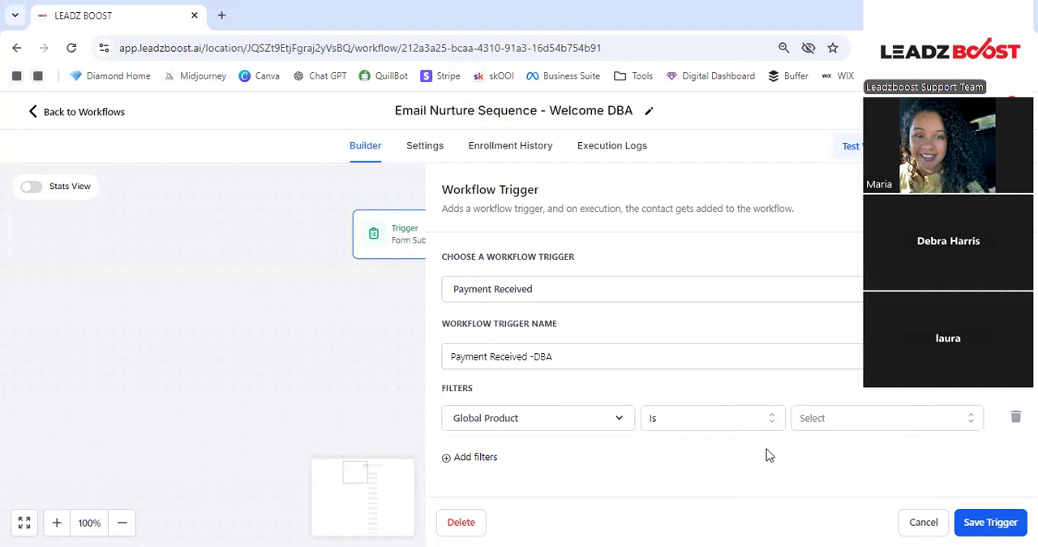
pyautogui.click(830, 421)
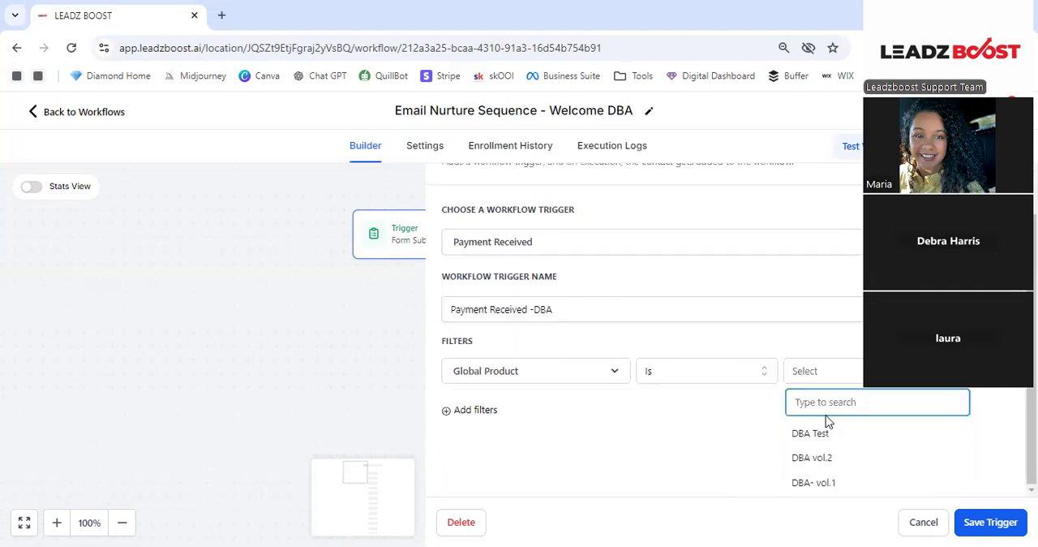
pyautogui.click(838, 476)
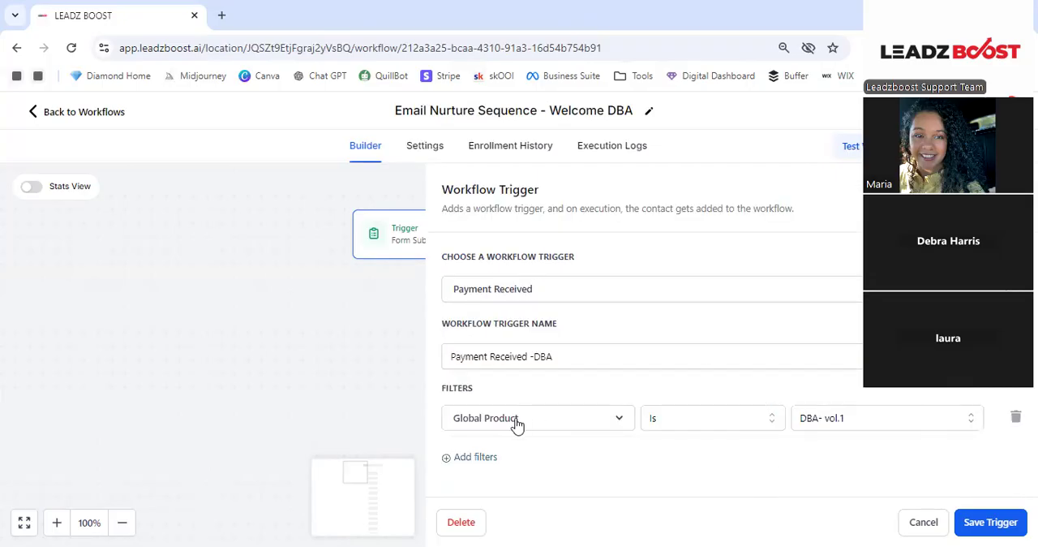
# - Add a second filter to the Payment Received trigger so that Payment Status Is Success, and save the trigger
pyautogui.click(491, 459)
pyautogui.click(519, 446)
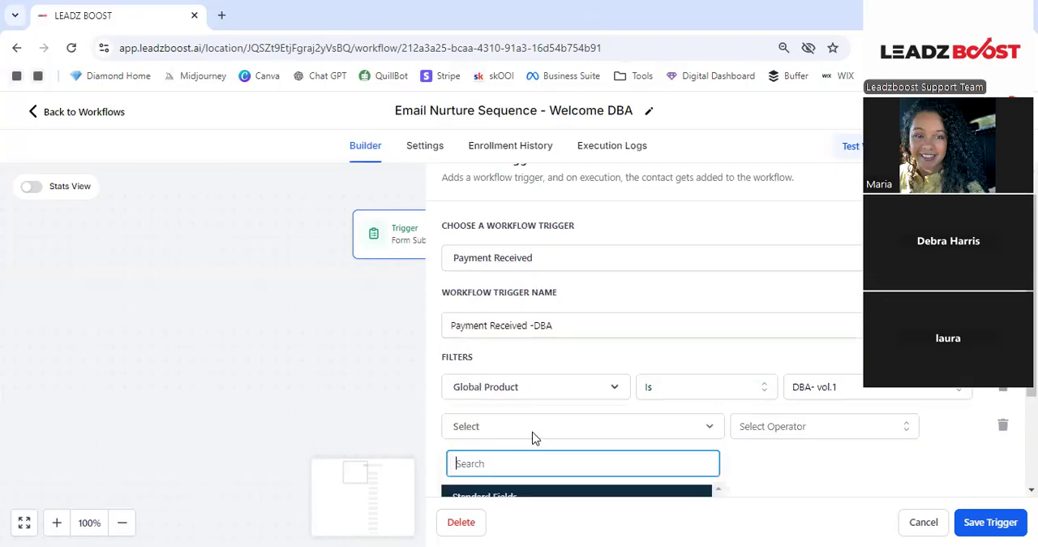
pyautogui.scroll(-2, 528, 378)
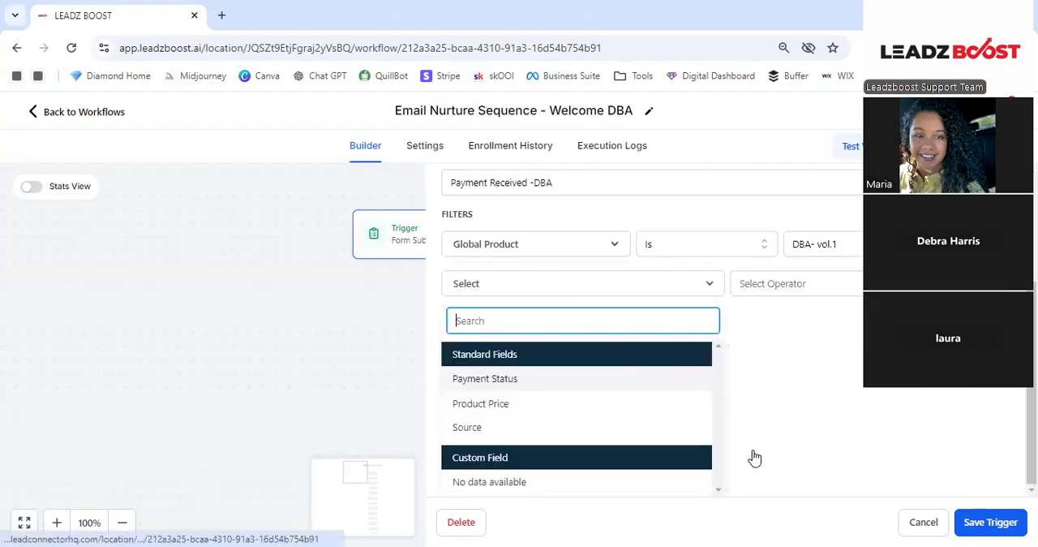
pyautogui.click(519, 379)
pyautogui.click(801, 434)
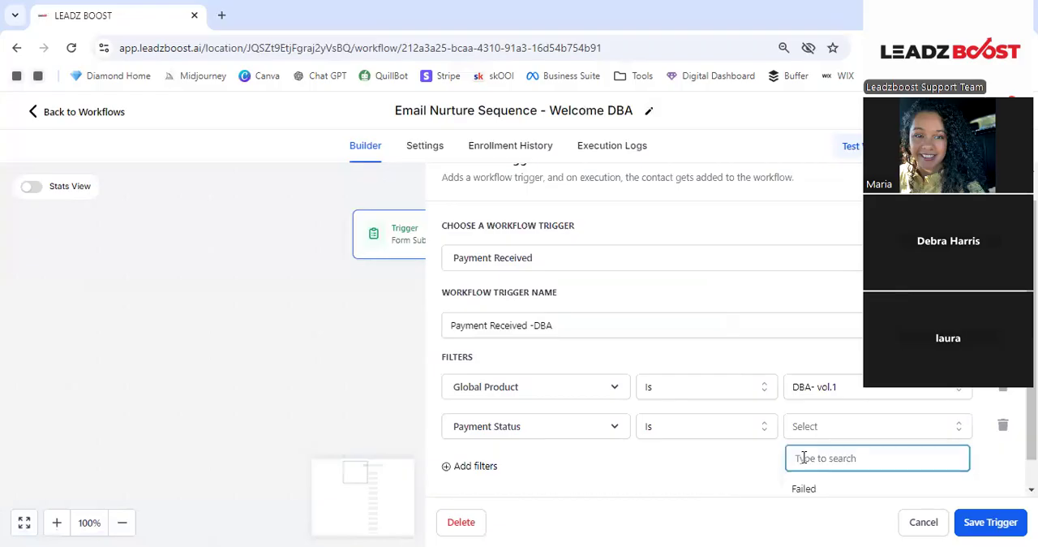
pyautogui.click(815, 481)
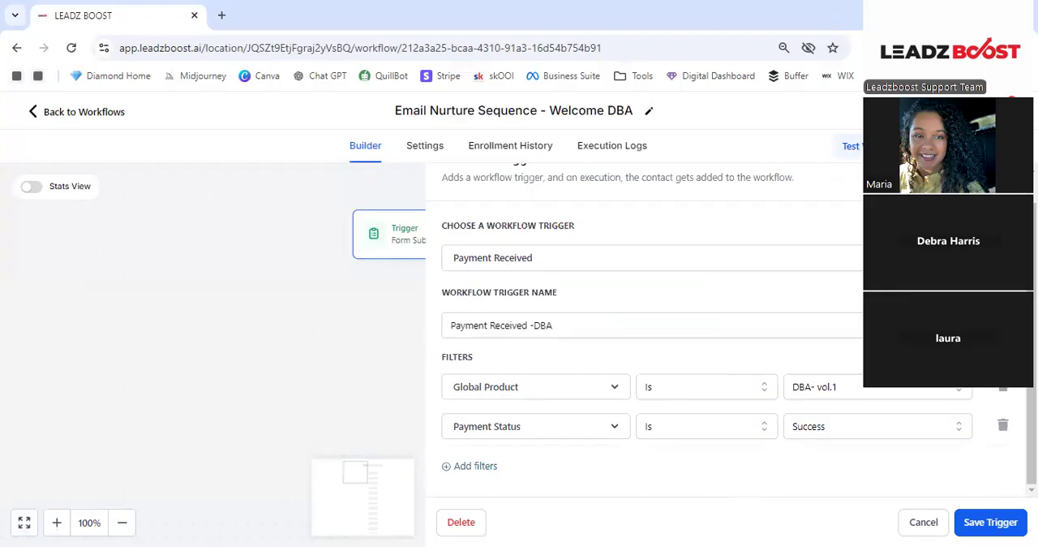
pyautogui.click(997, 528)
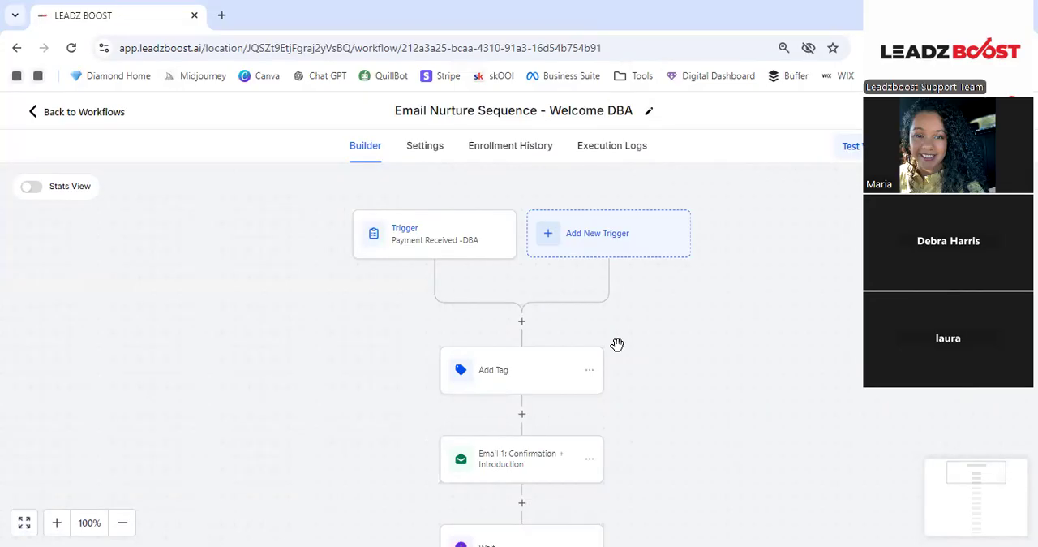
pyautogui.click(522, 323)
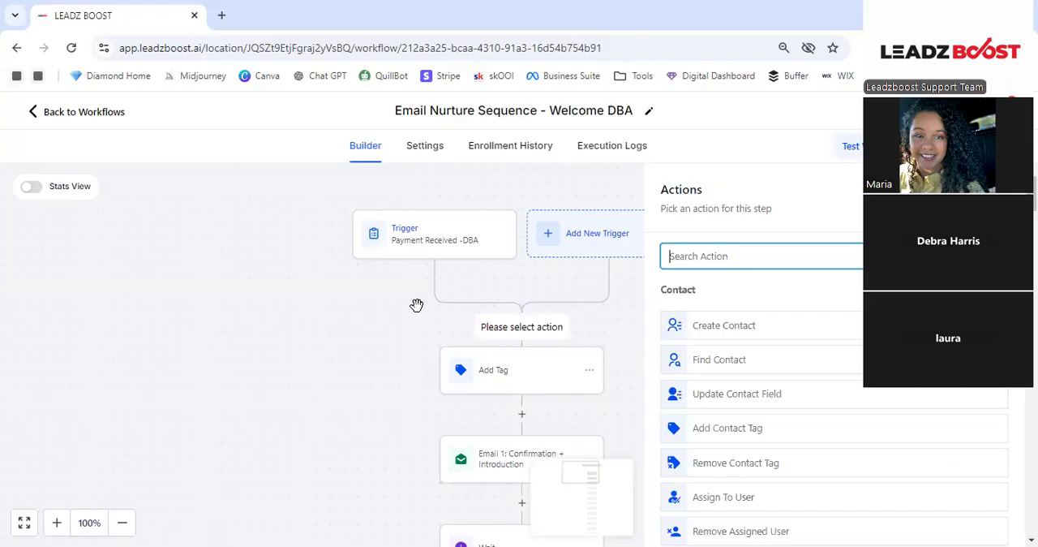
pyautogui.click(508, 357)
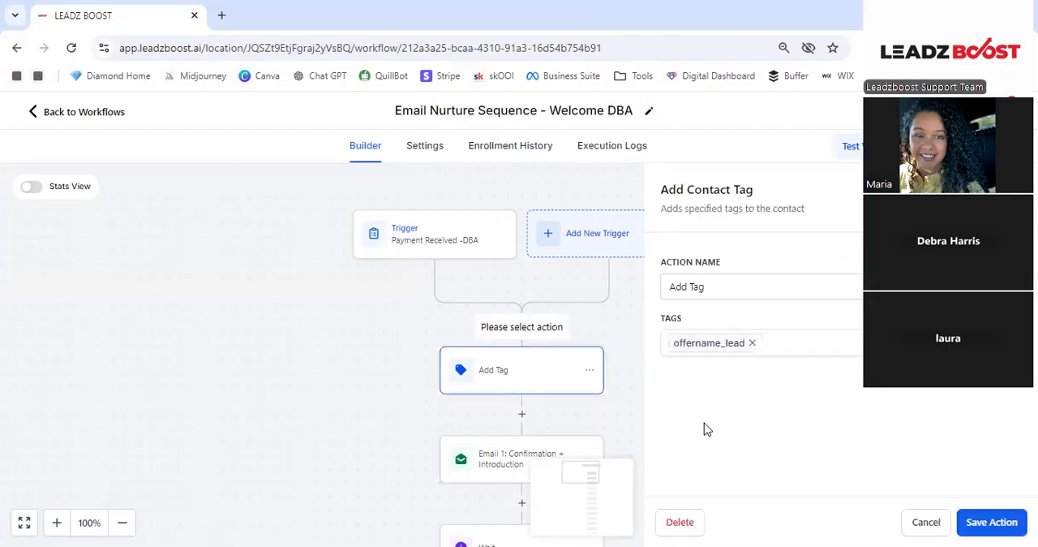
pyautogui.click(366, 445)
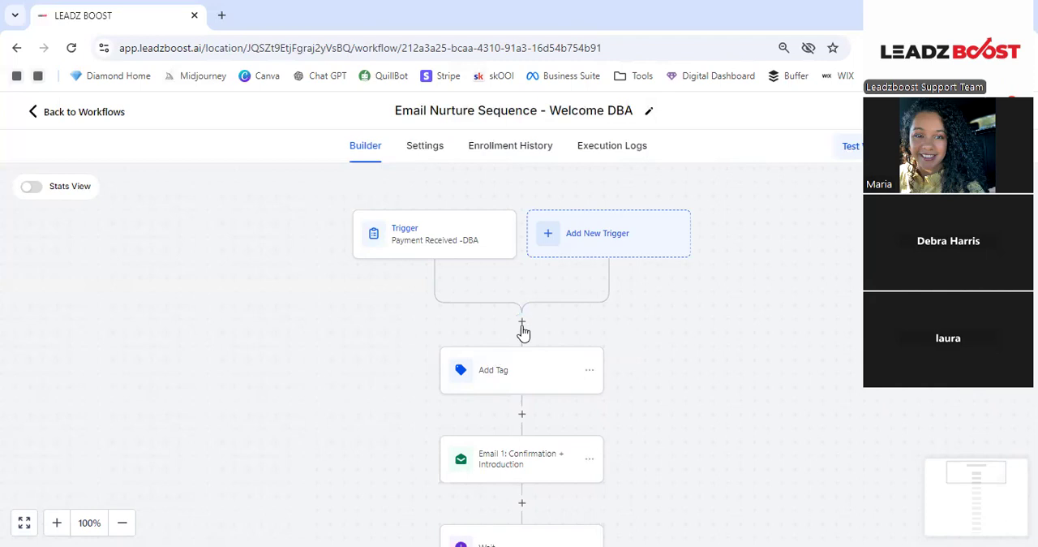
# - Add a Wait action directly below the trigger, using Time Delay as what it waits for
pyautogui.click(521, 322)
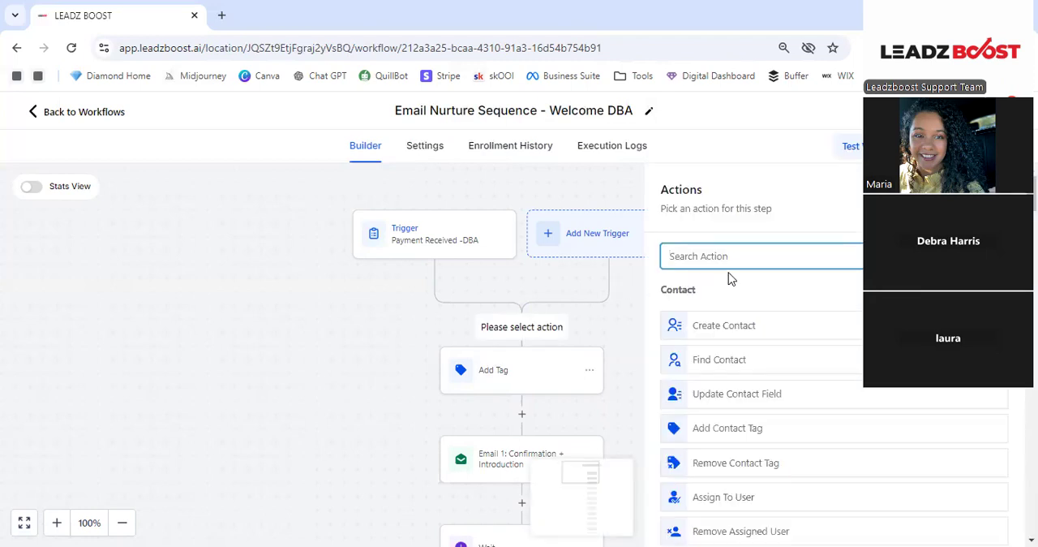
pyautogui.write('wait')
pyautogui.click(718, 315)
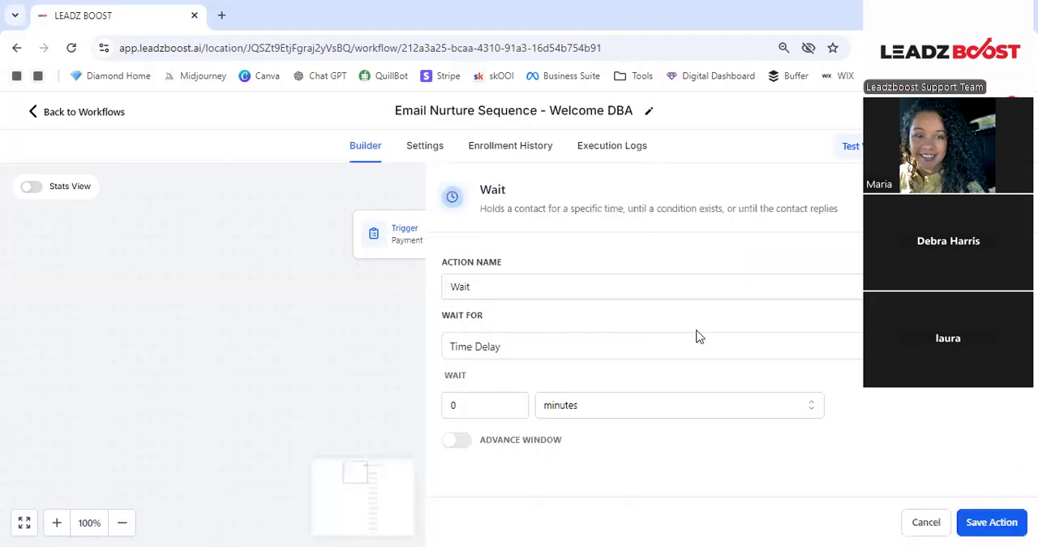
pyautogui.click(741, 344)
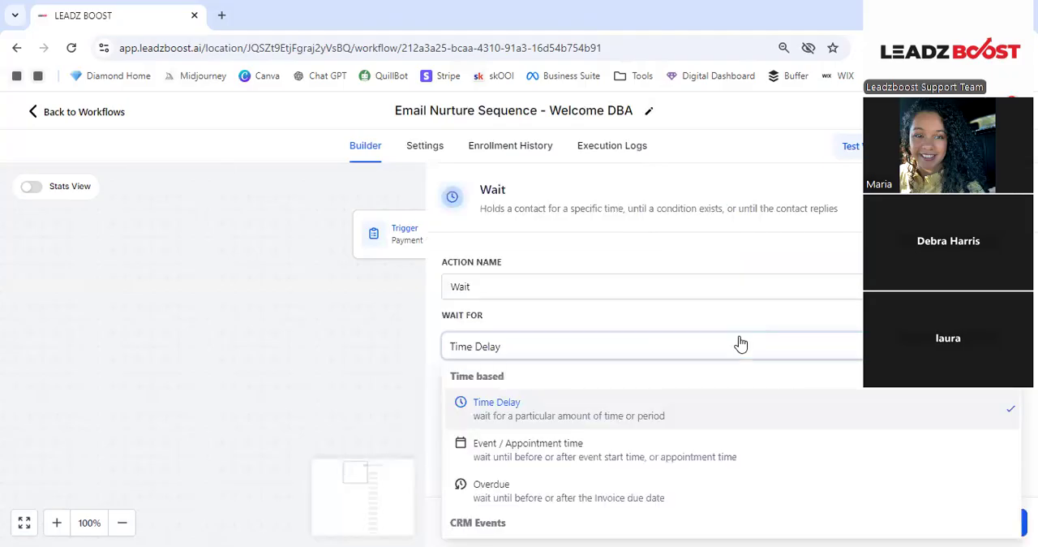
pyautogui.click(633, 402)
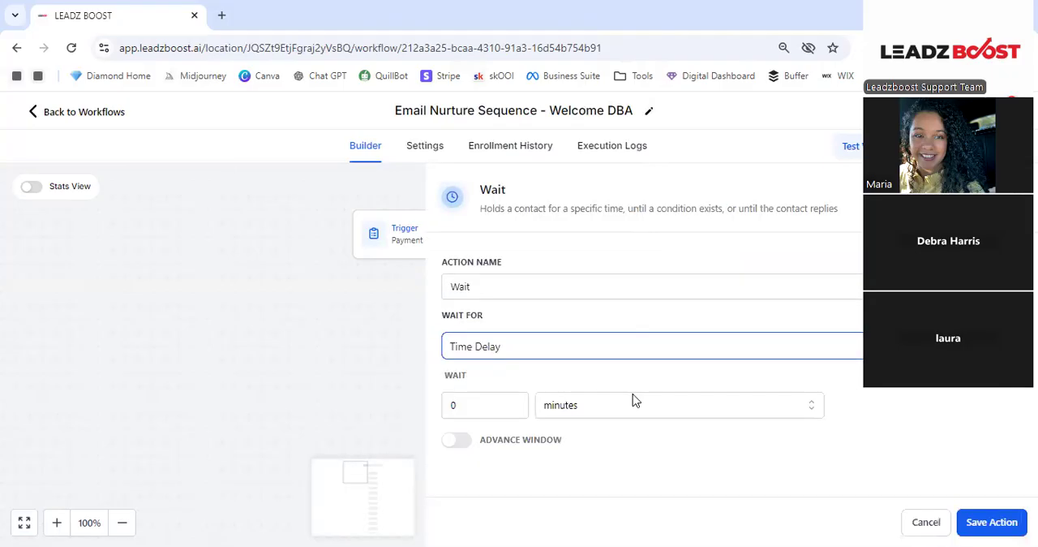
# - Set the new Wait action's delay to 1 day, save it and check its settings
pyautogui.click(488, 409)
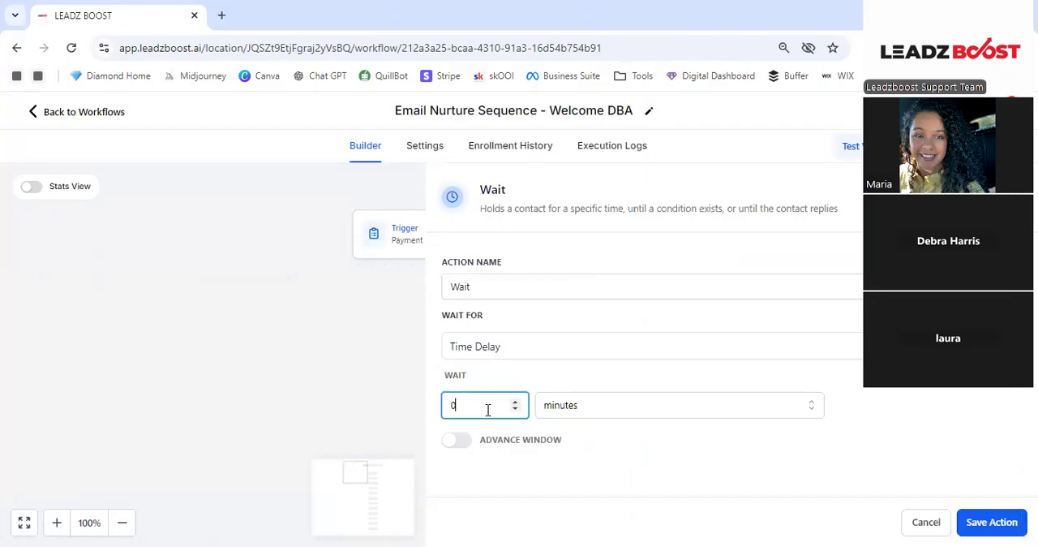
pyautogui.press('BackSpace')
pyautogui.write('1')
pyautogui.click(581, 406)
pyautogui.click(580, 486)
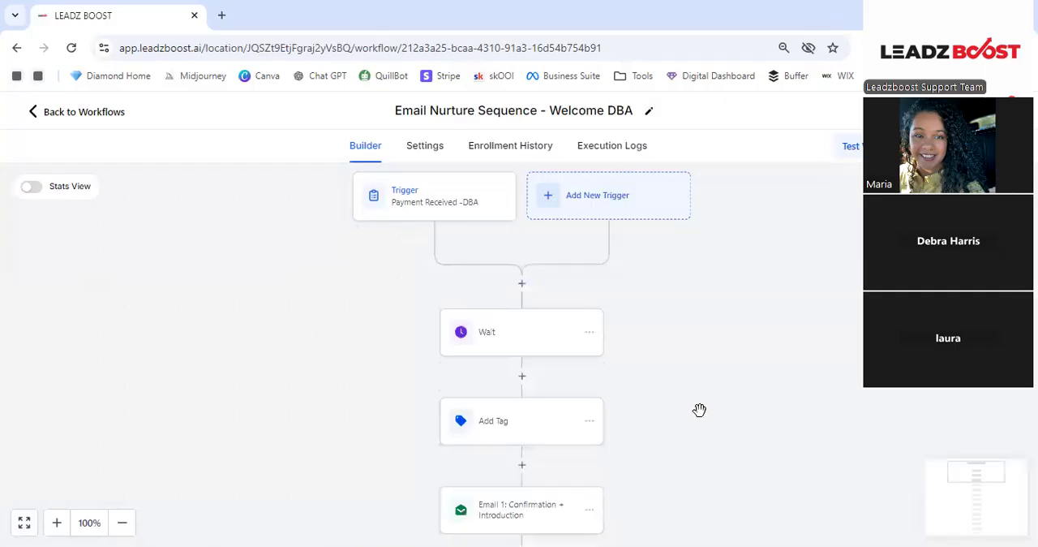
pyautogui.moveTo(514, 389); pyautogui.dragTo(521, 299)
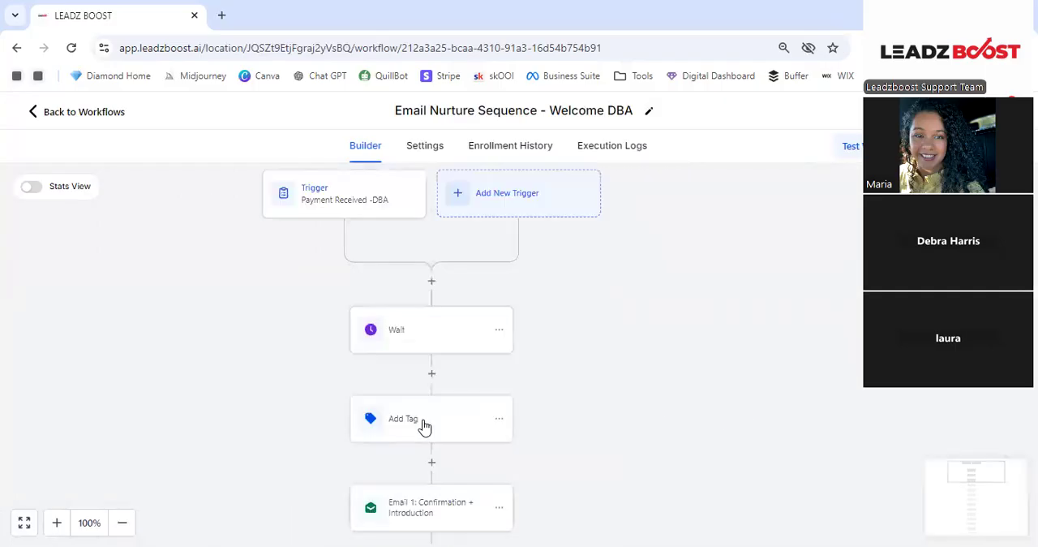
pyautogui.click(433, 323)
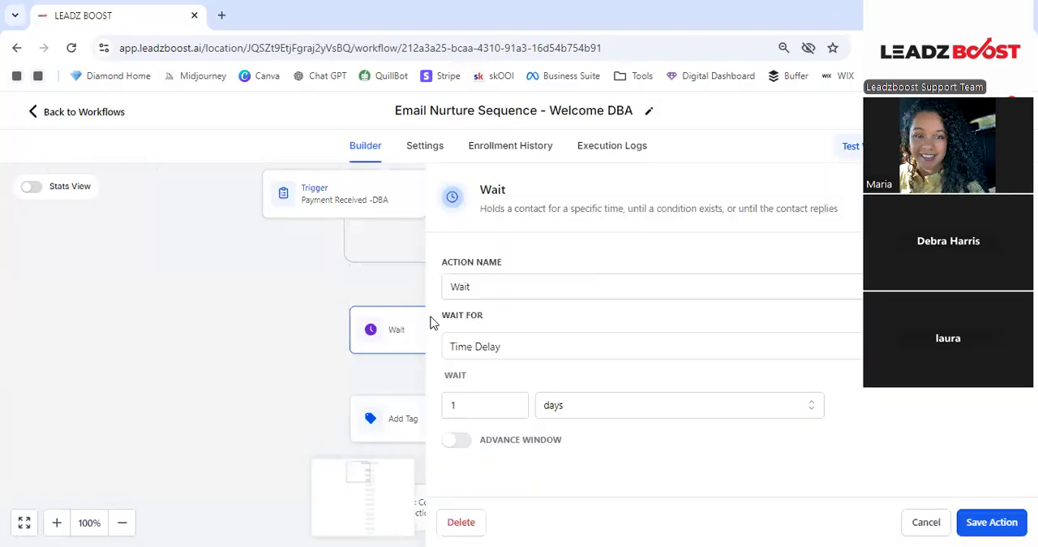
pyautogui.click(908, 521)
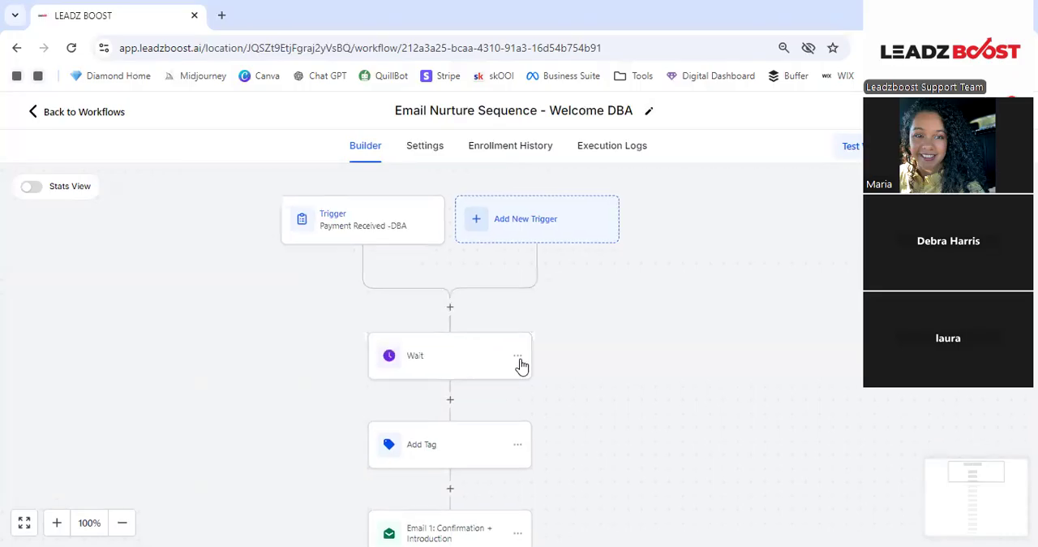
# - Move the Wait action so it sits between Add Tag and Email 1: Confirmation + Introduction
pyautogui.click(518, 357)
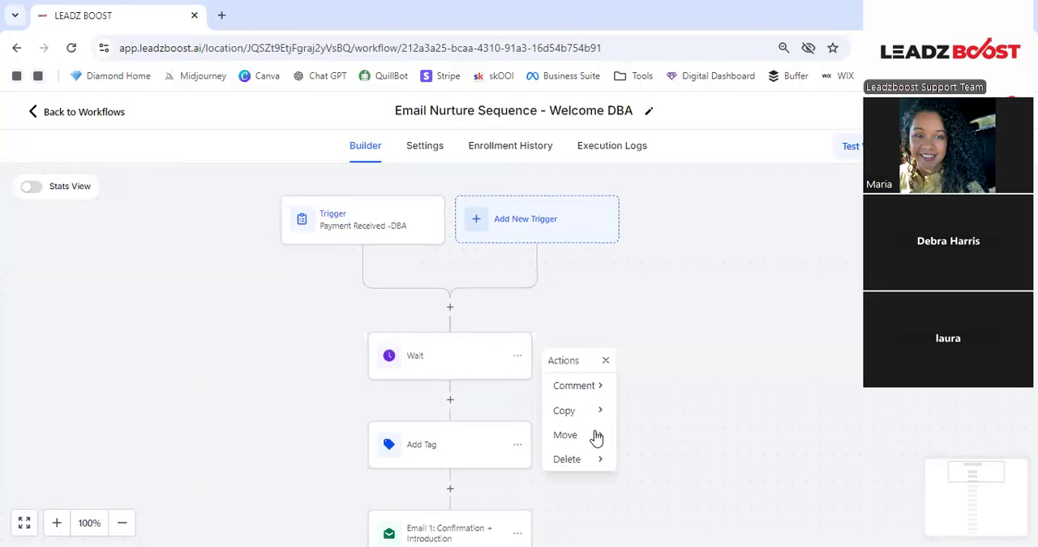
pyautogui.moveTo(597, 442)
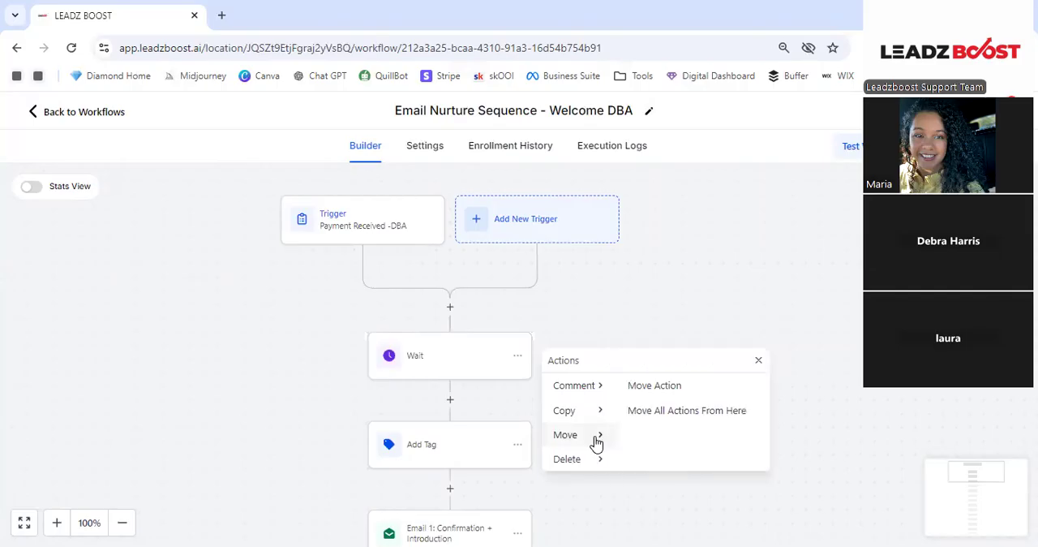
pyautogui.click(659, 386)
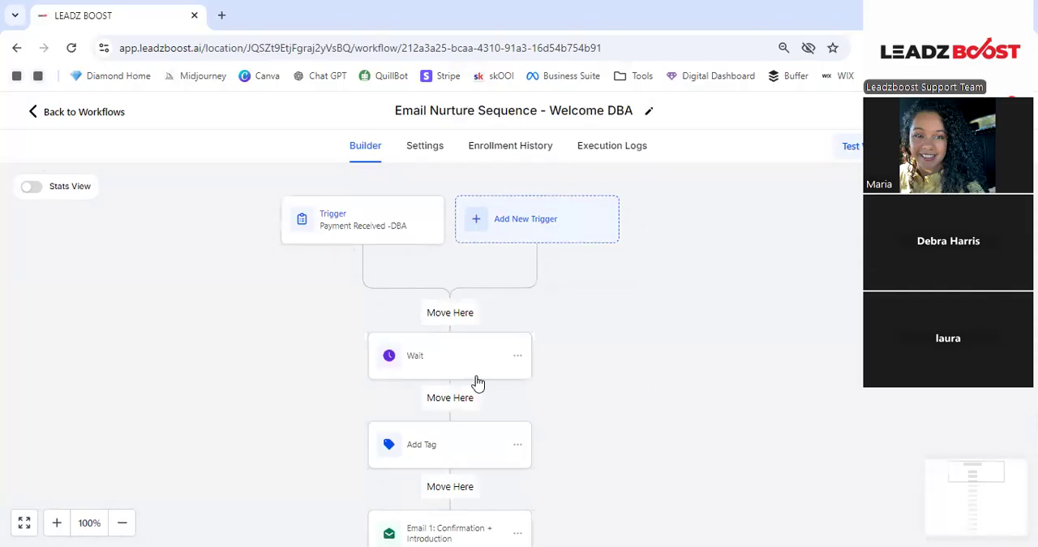
pyautogui.moveTo(470, 389); pyautogui.dragTo(450, 356)
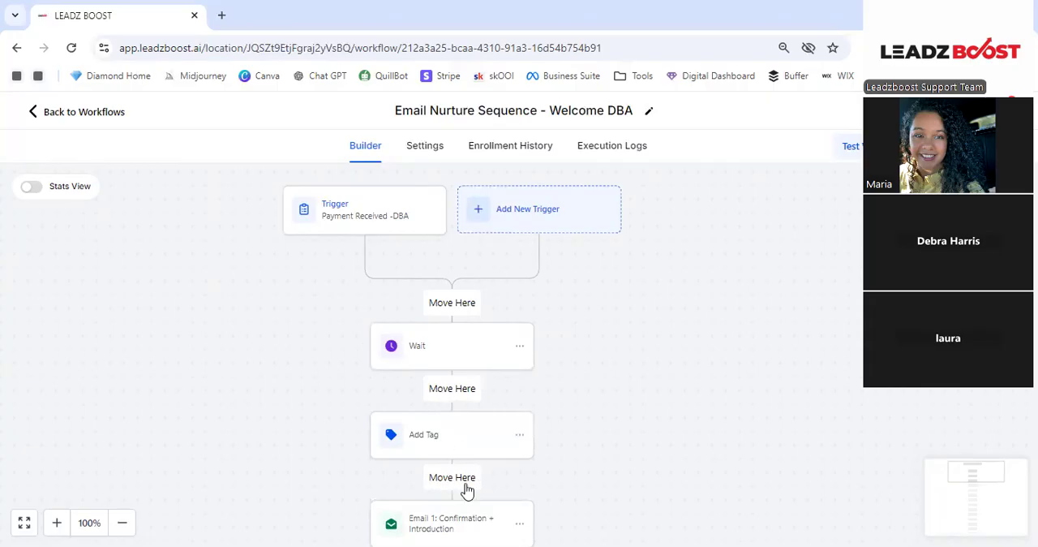
pyautogui.click(464, 485)
pyautogui.scroll(-1, 491, 409)
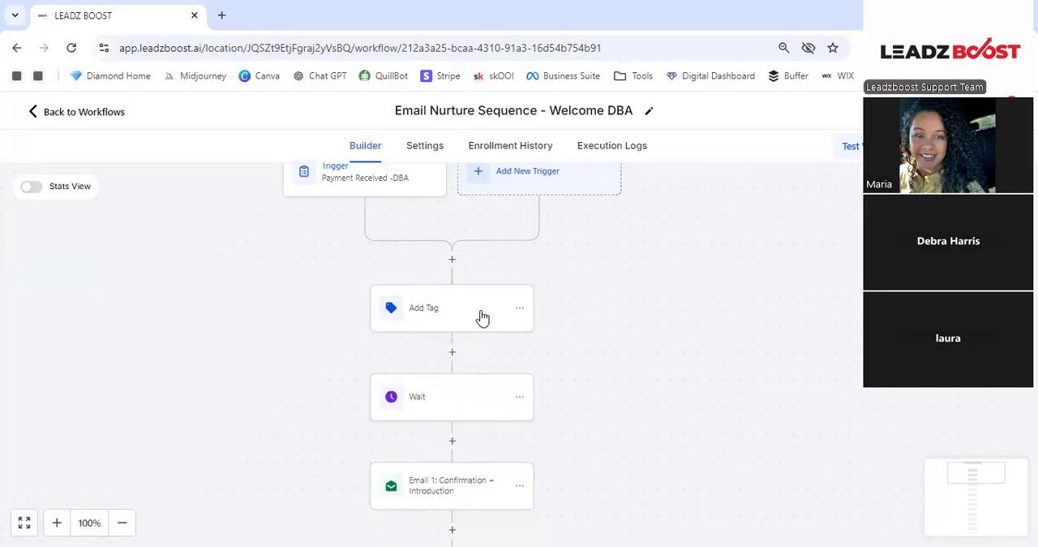
# - Replace the offername_lead tag in the Add Tag action with a new tag "dba nuture" and save the action
pyautogui.click(483, 316)
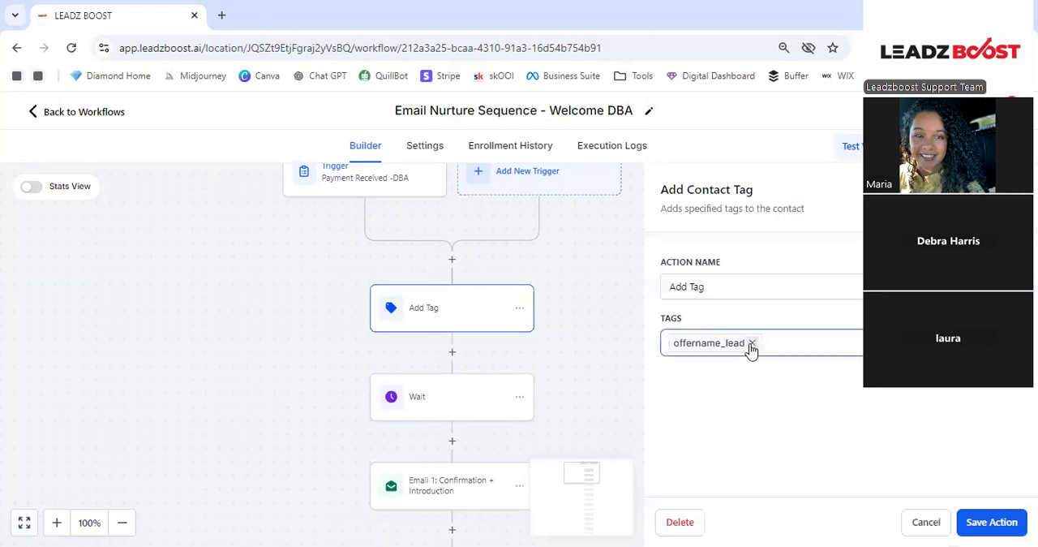
pyautogui.click(752, 343)
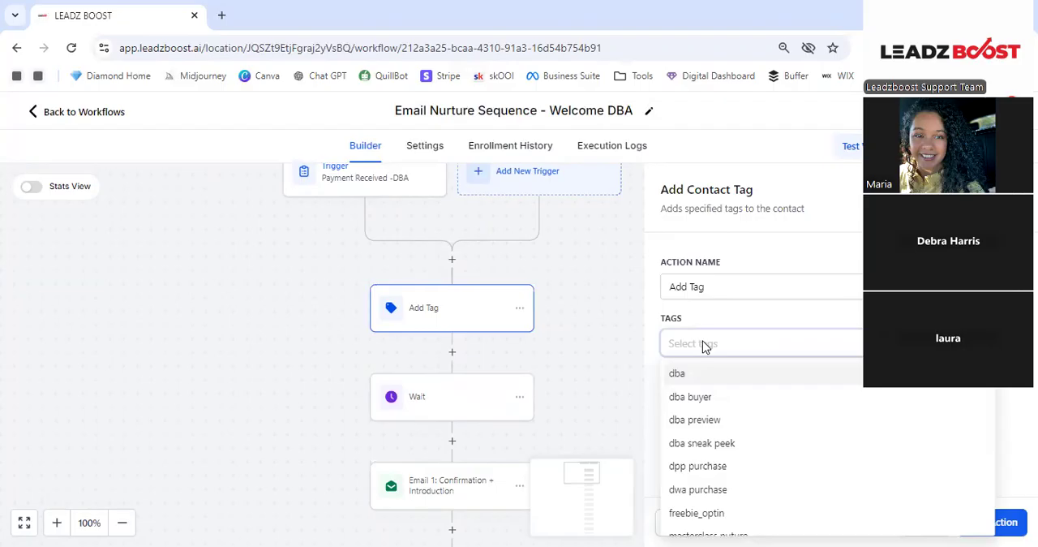
pyautogui.write('dba nutire')
pyautogui.press('BackSpace')
pyautogui.press('BackSpace')
pyautogui.press('BackSpace')
pyautogui.write('ure')
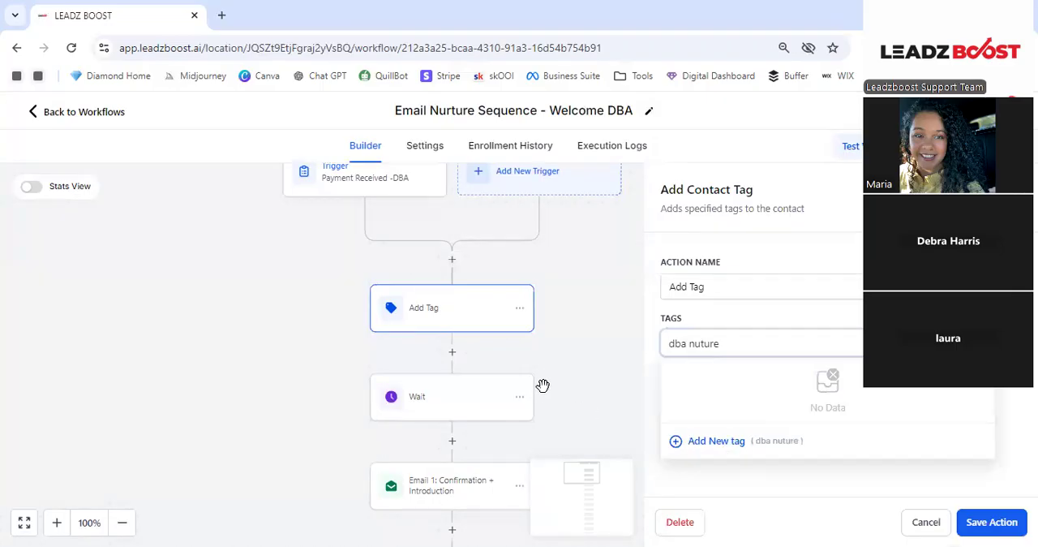
pyautogui.press('Return')
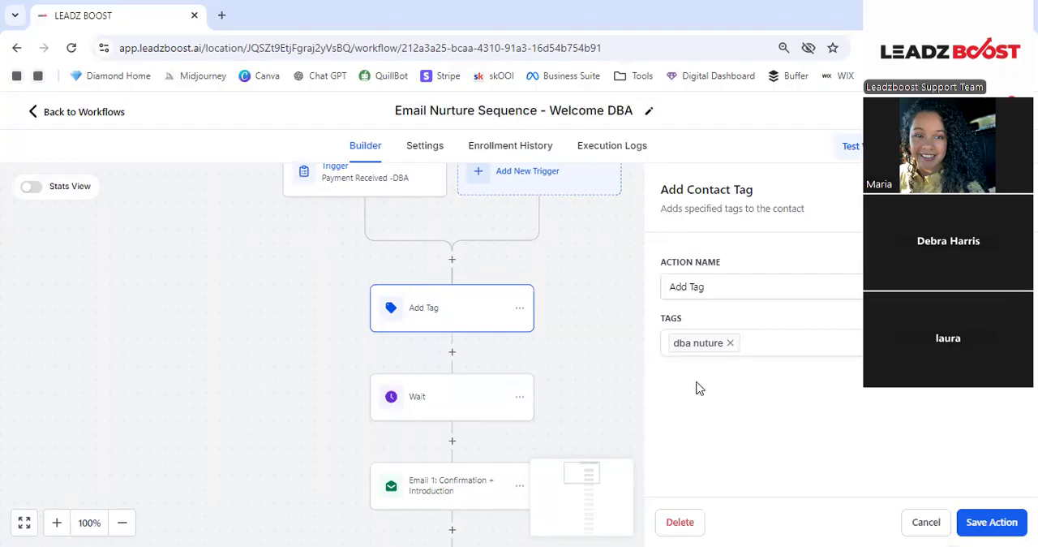
pyautogui.click(992, 523)
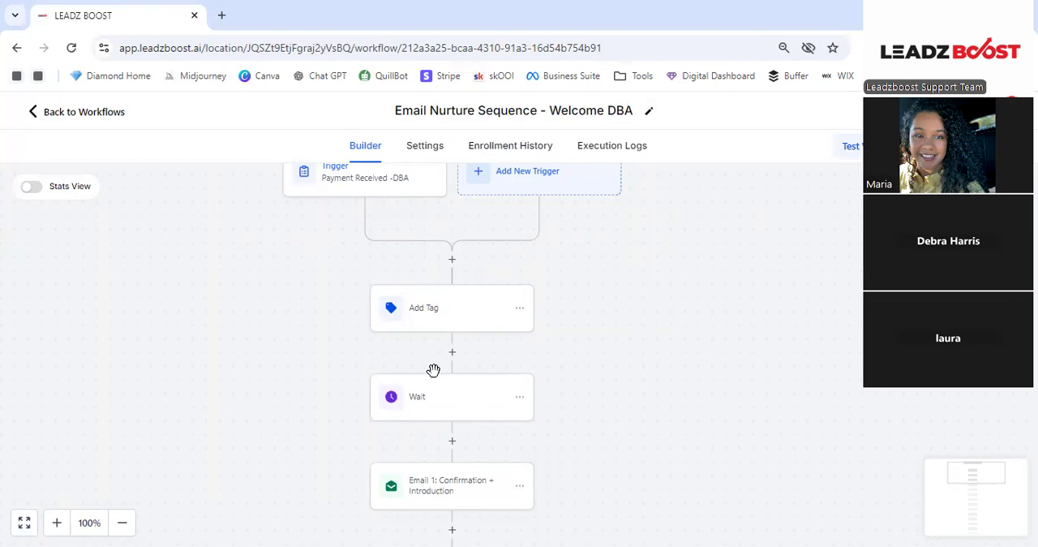
# - Review the sender fields, subject, template option and message body of the Email 1: Confirmation + Introduction action
pyautogui.scroll(-1, 427, 389)
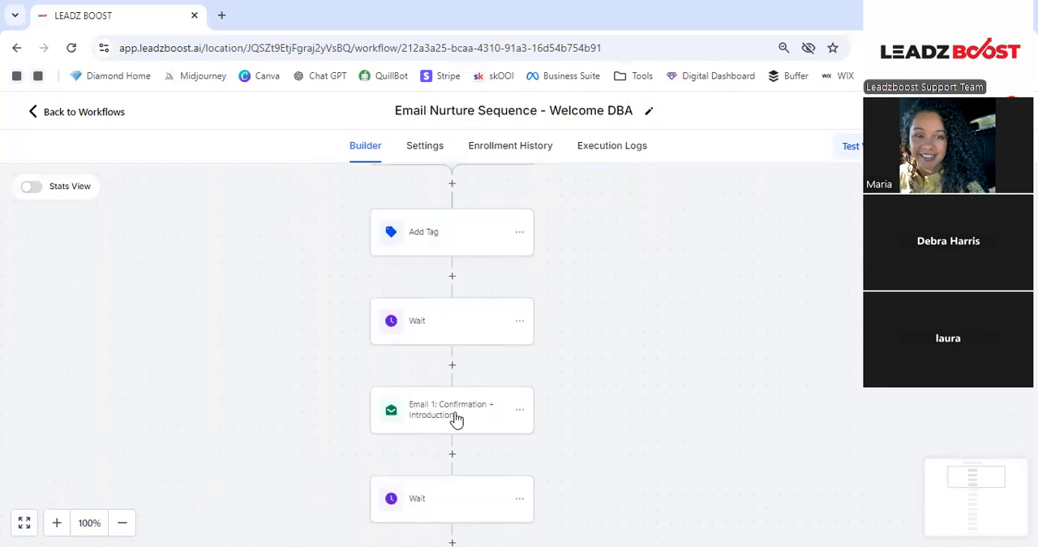
pyautogui.click(460, 418)
pyautogui.click(755, 307)
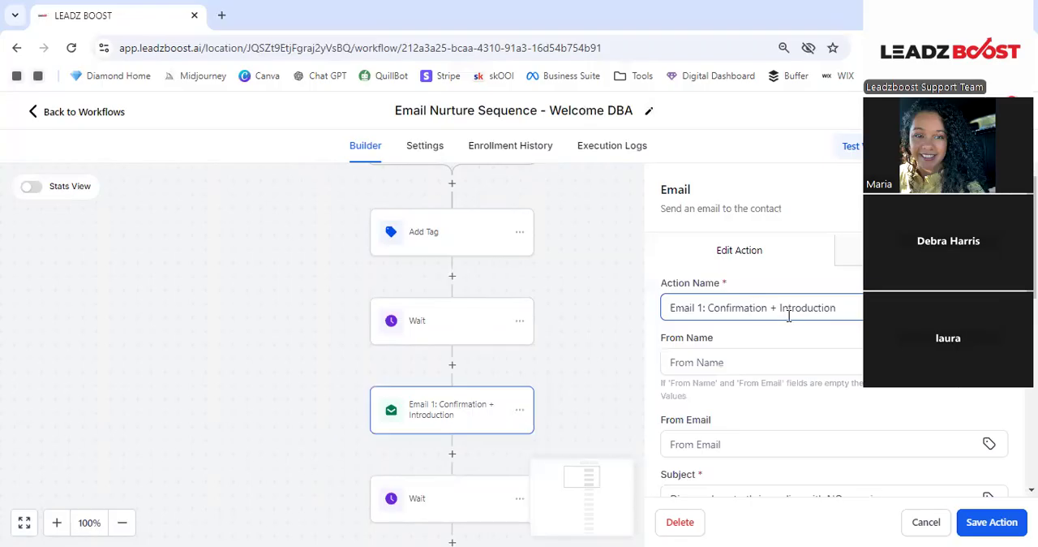
pyautogui.scroll(-2, 759, 342)
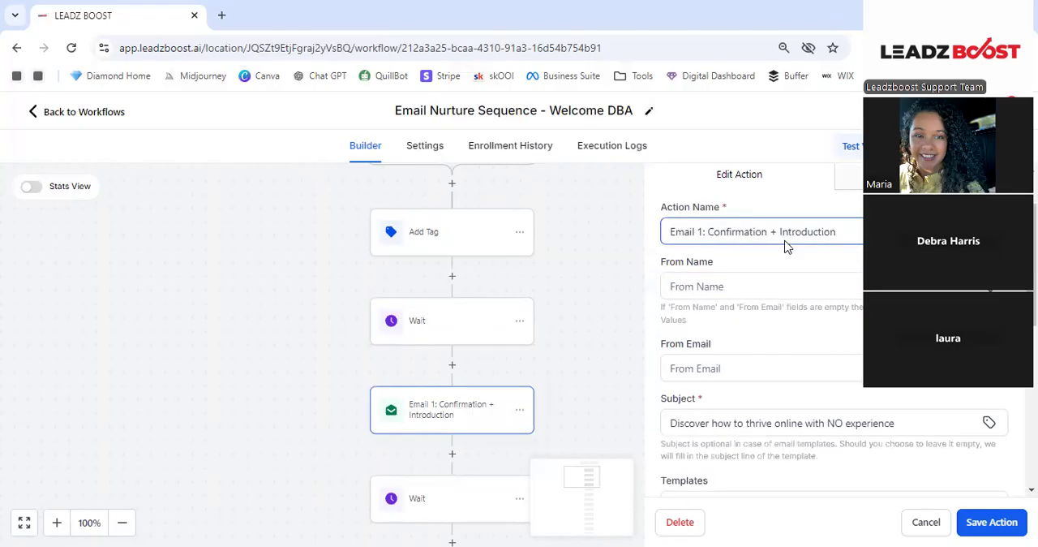
pyautogui.scroll(-2, 834, 298)
pyautogui.click(831, 300)
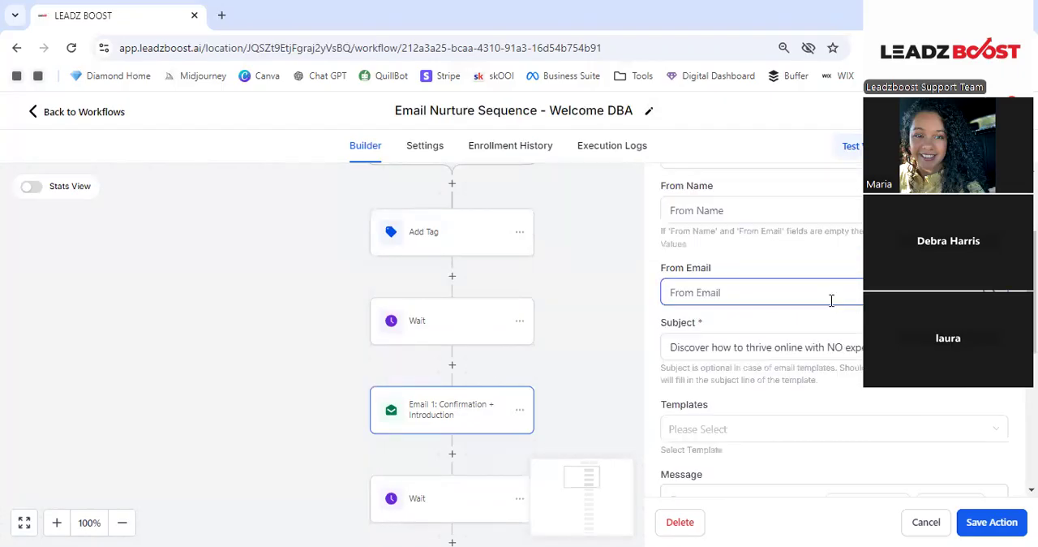
pyautogui.click(865, 344)
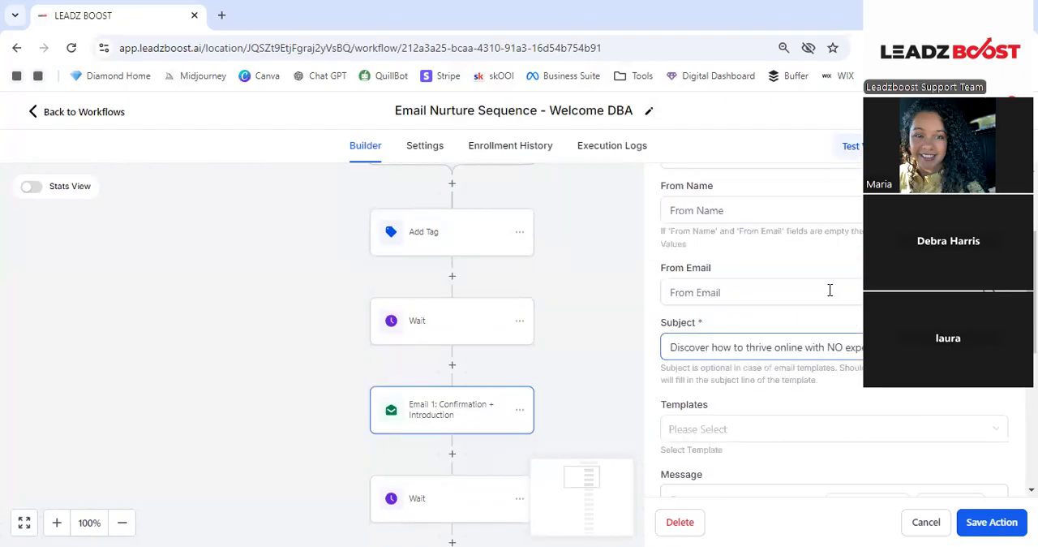
pyautogui.scroll(-1, 690, 268)
pyautogui.click(880, 271)
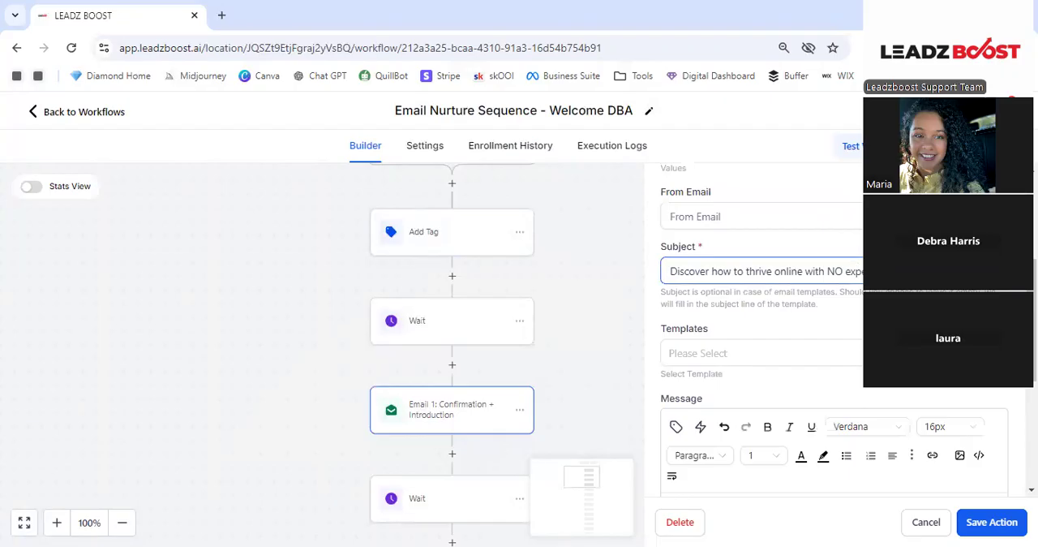
pyautogui.scroll(-2, 811, 275)
pyautogui.scroll(-2, 807, 278)
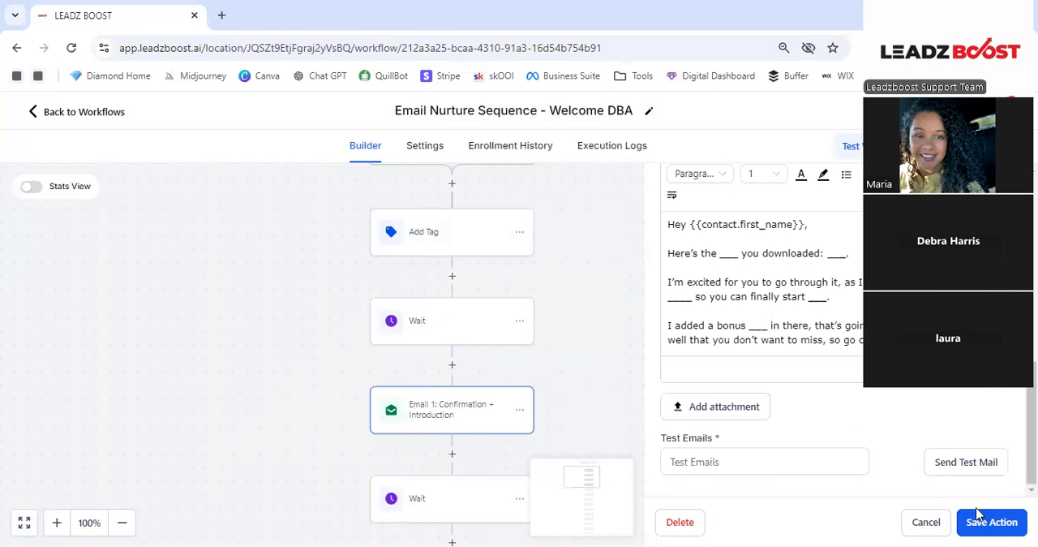
pyautogui.click(417, 374)
pyautogui.scroll(-1, 473, 465)
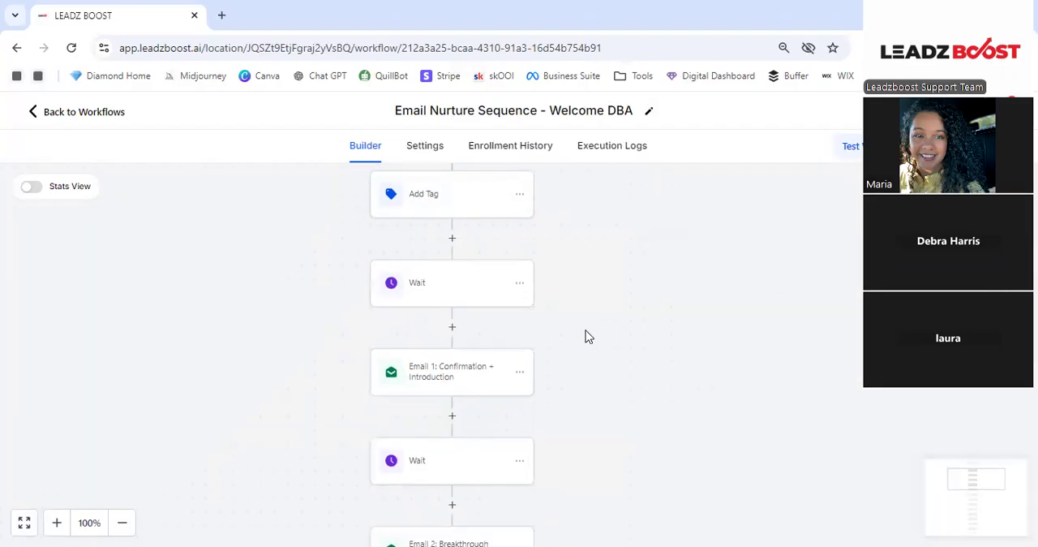
# - Review the delay, resume days, time window and filters of the Wait action after Email 1, leaving it unchanged
pyautogui.click(494, 460)
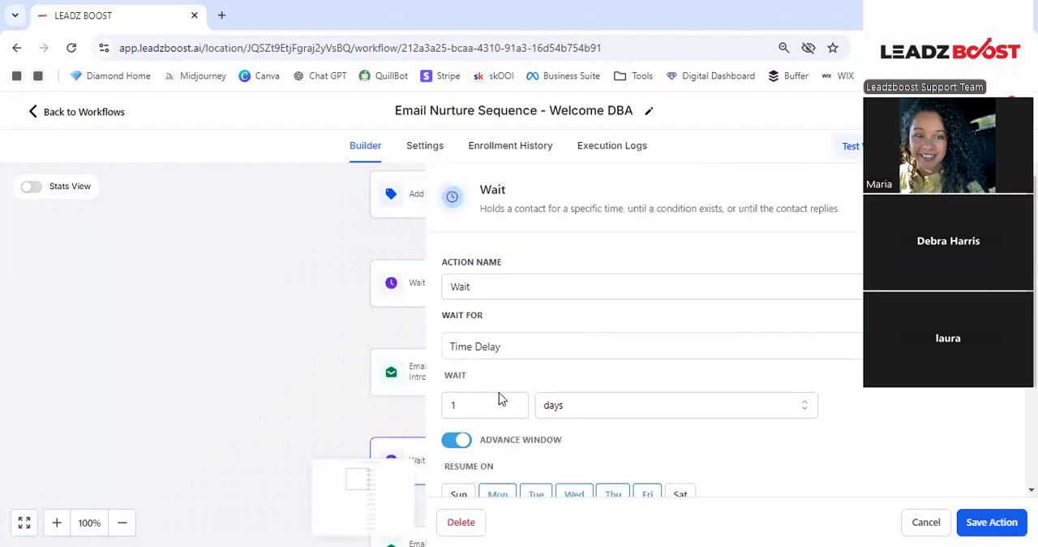
pyautogui.scroll(-2, 500, 399)
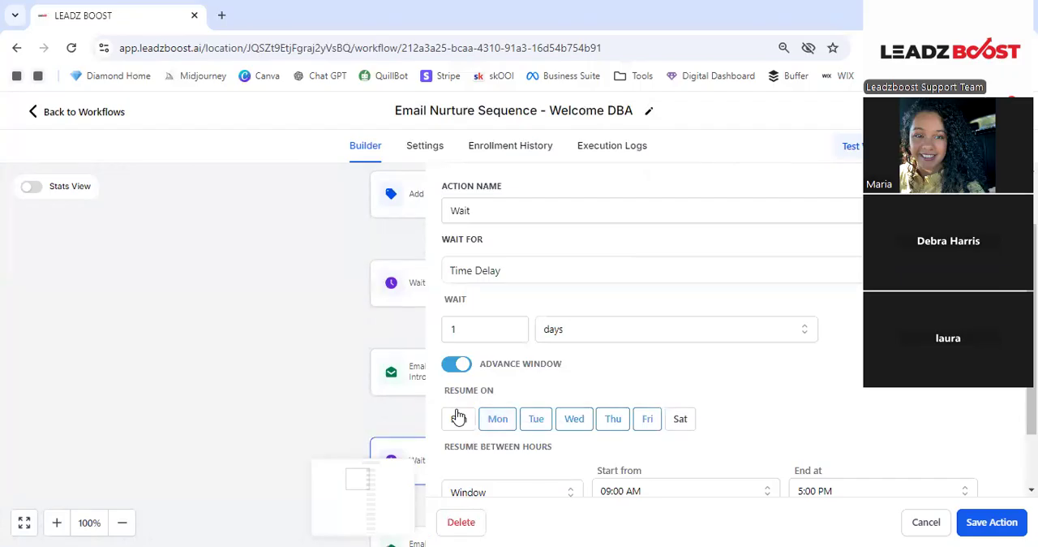
pyautogui.scroll(-2, 572, 382)
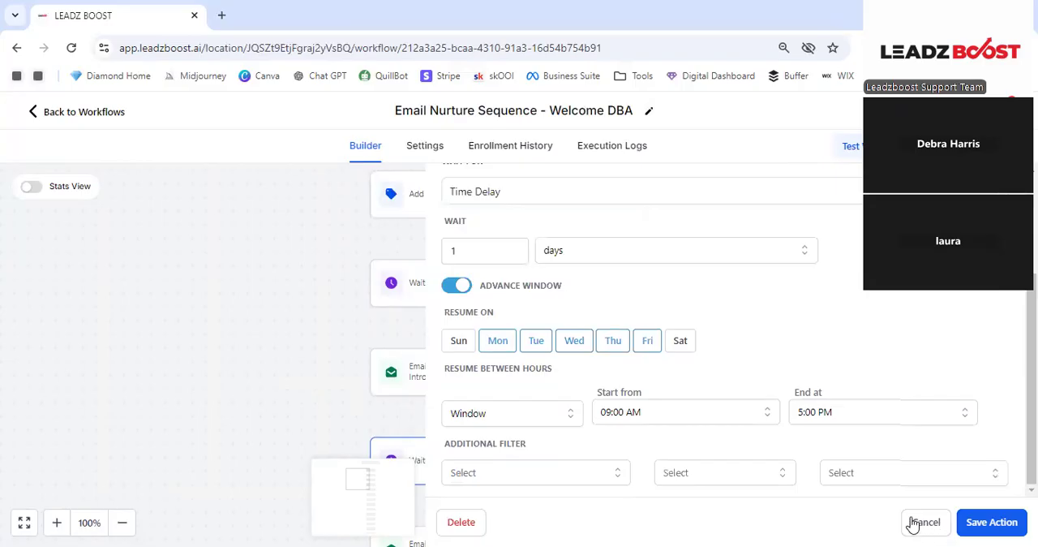
pyautogui.click(915, 522)
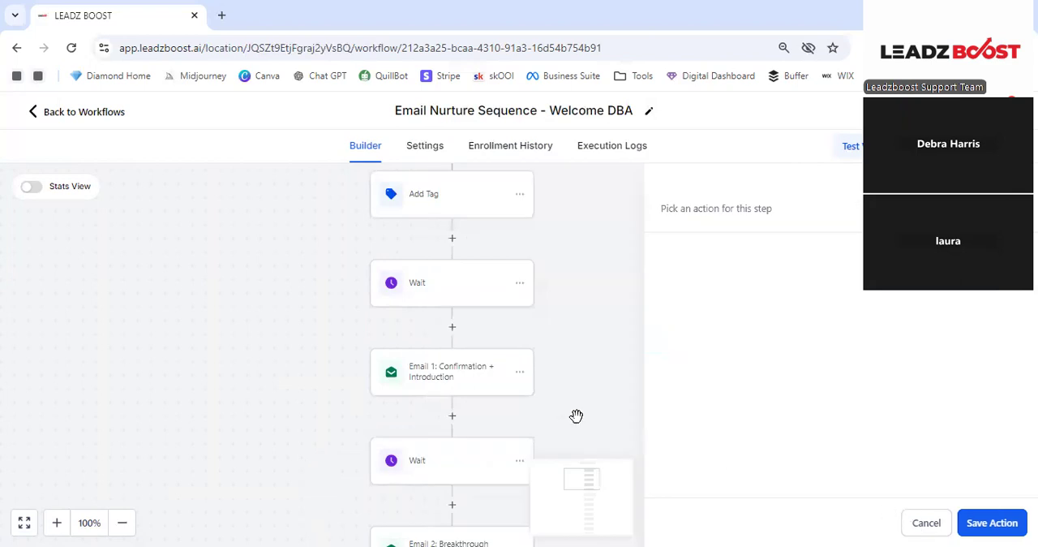
# - Look through the remaining Wait and email actions of the workflow, from Email 1 down to the end of the sequence
pyautogui.scroll(-1, 467, 387)
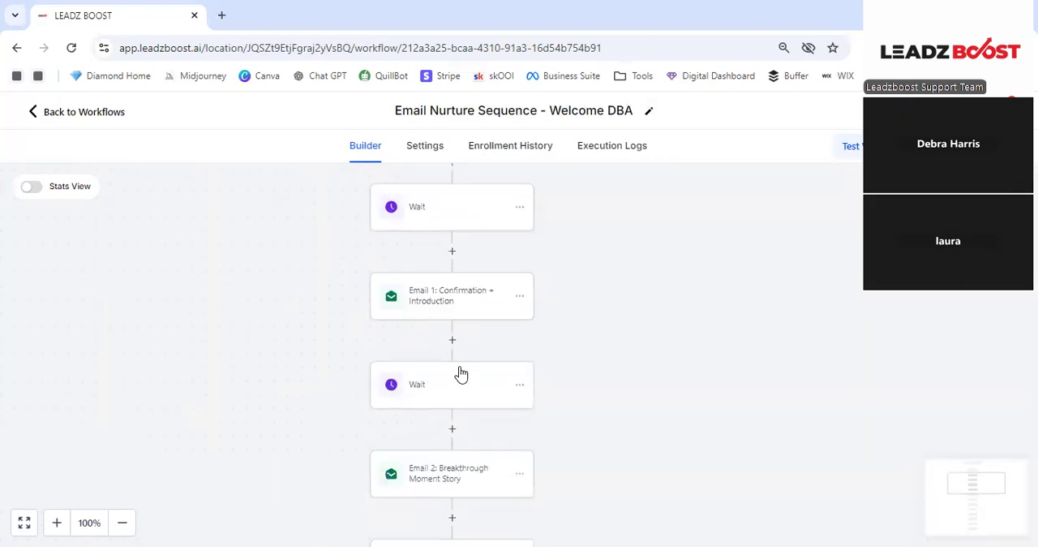
pyautogui.scroll(-1, 478, 420)
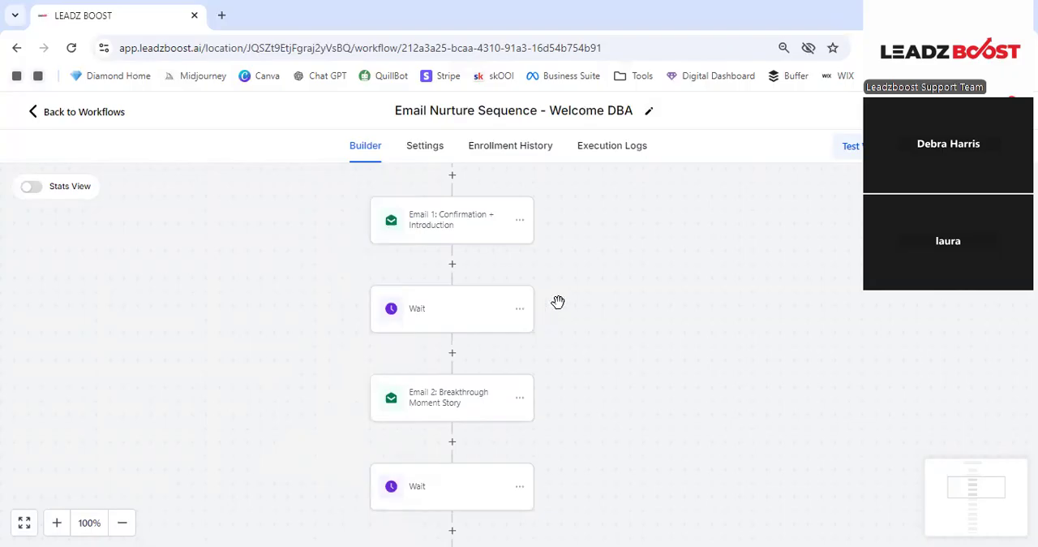
pyautogui.scroll(-1, 560, 310)
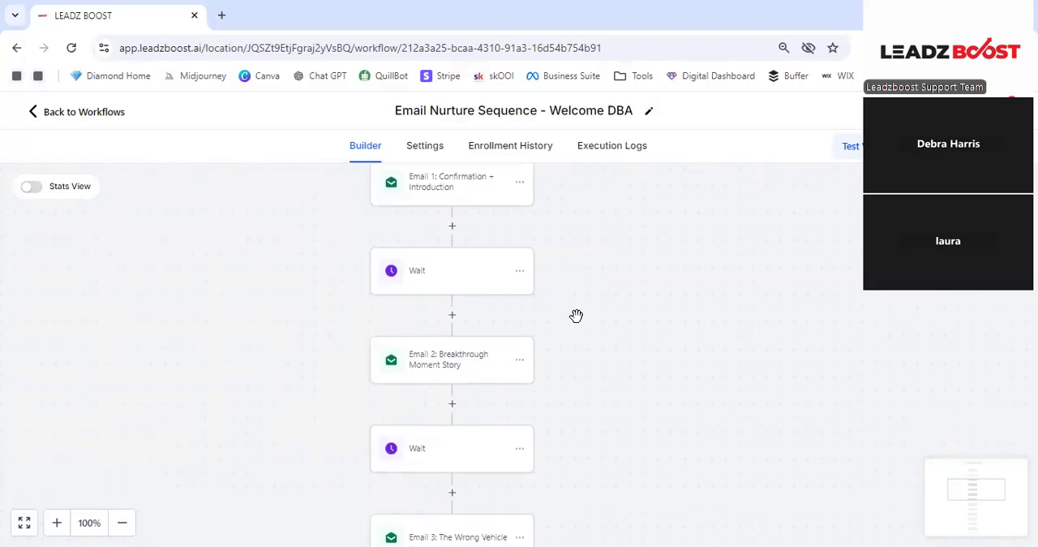
pyautogui.scroll(-1, 572, 321)
pyautogui.scroll(-1, 473, 372)
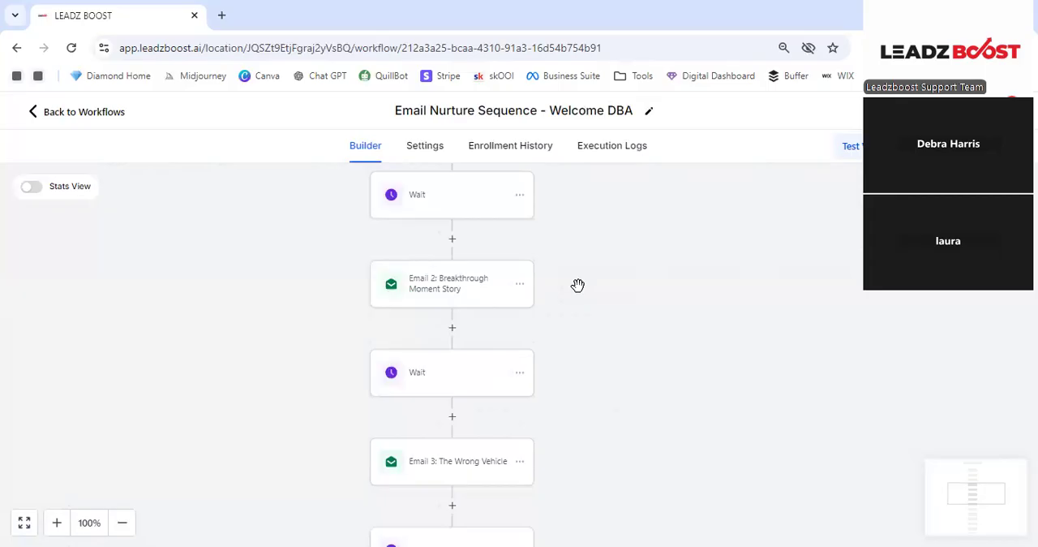
pyautogui.scroll(-1, 519, 277)
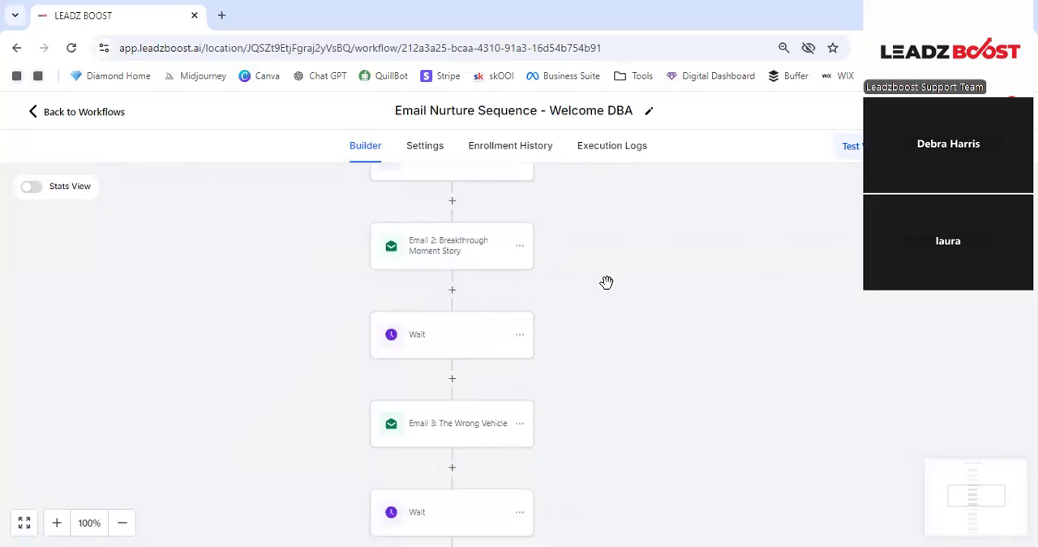
pyautogui.scroll(-3, 484, 290)
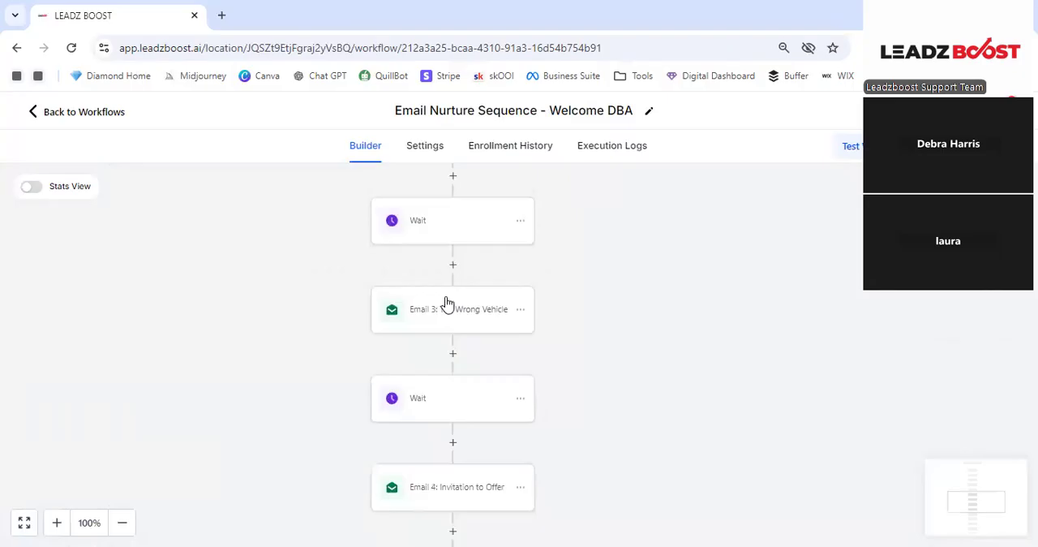
pyautogui.scroll(-3, 464, 356)
pyautogui.scroll(-3, 530, 366)
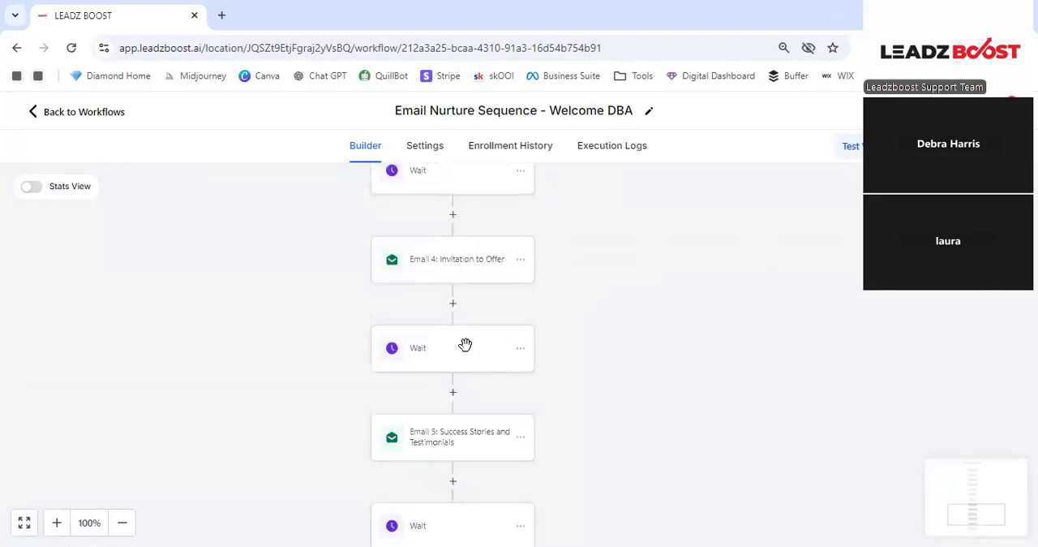
pyautogui.scroll(-4, 581, 366)
pyautogui.scroll(-3, 553, 255)
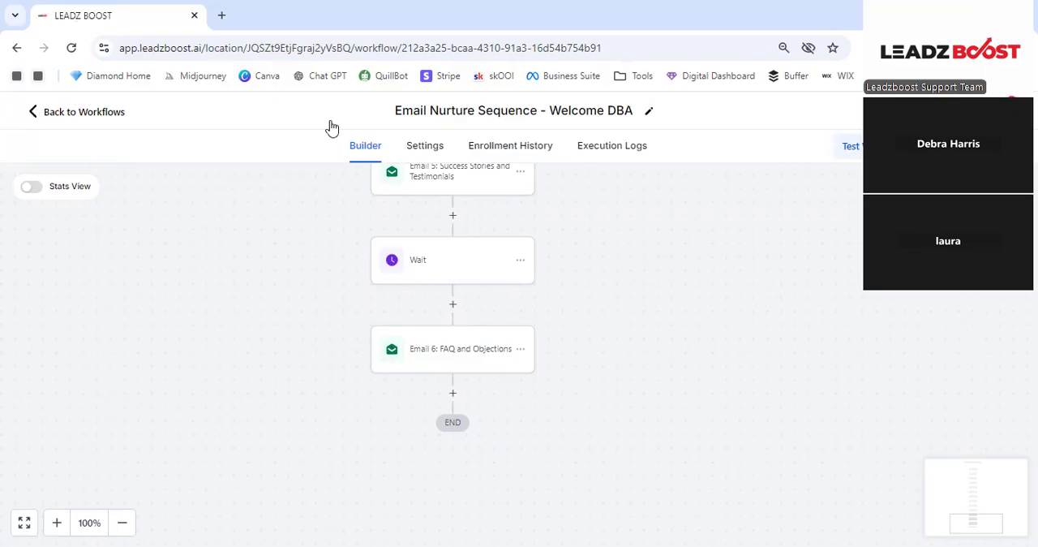
# - Browse the actions that can be added between Email 4: Invitation to Offer and the following Wait, from contact actions to Internal Tools
pyautogui.scroll(3, 389, 206)
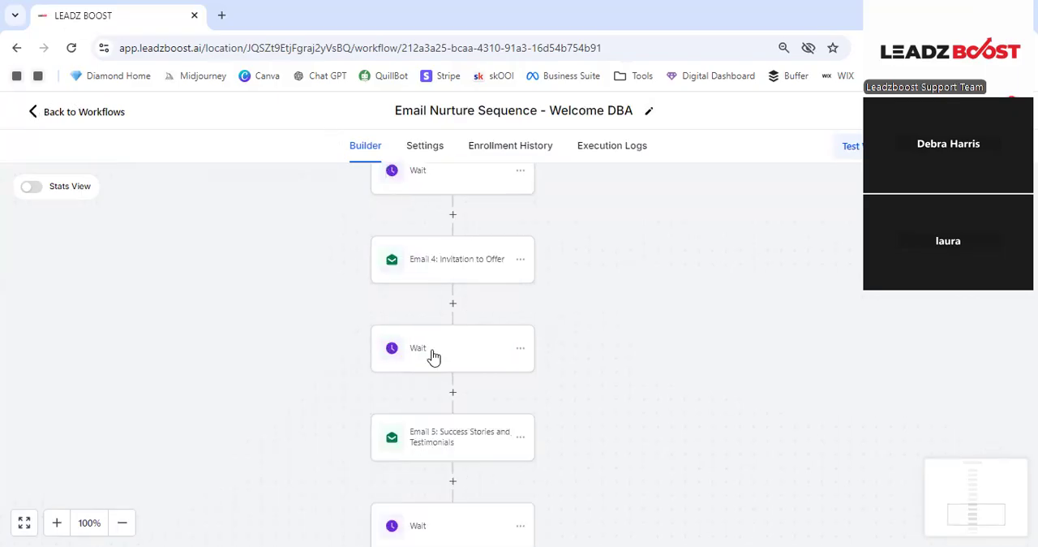
pyautogui.click(454, 306)
pyautogui.scroll(-4, 766, 304)
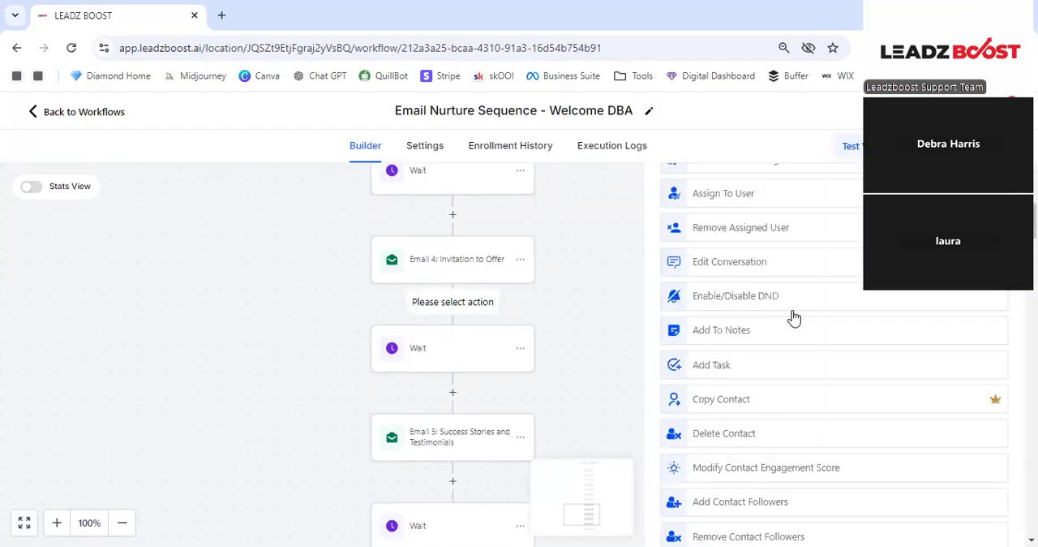
pyautogui.scroll(-5, 793, 316)
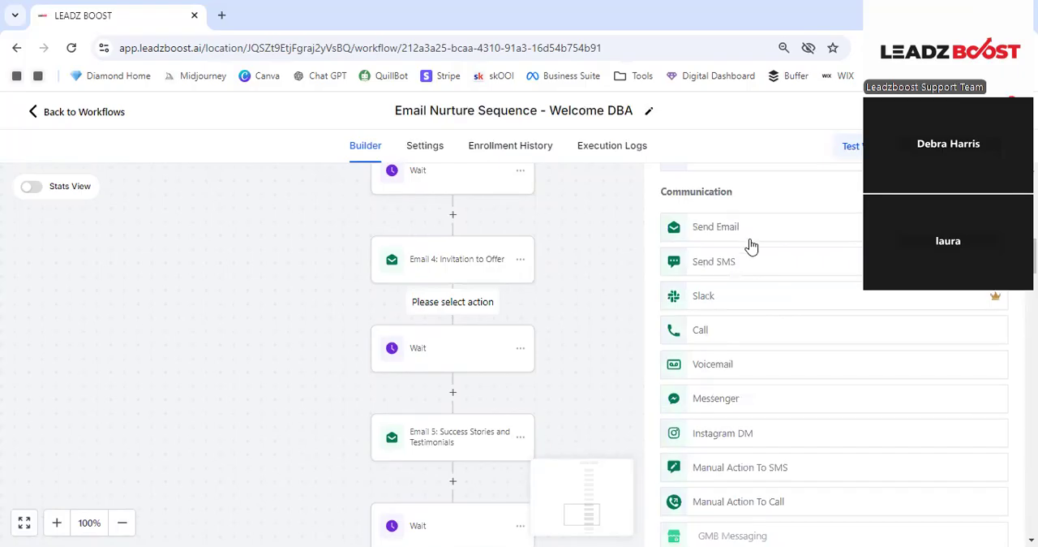
pyautogui.scroll(-1, 753, 248)
pyautogui.scroll(-2, 756, 251)
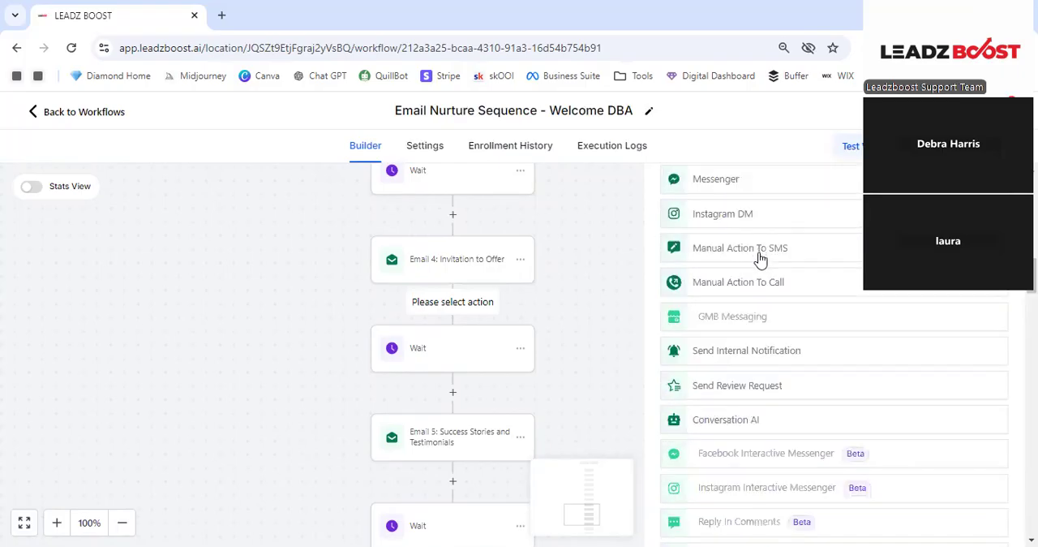
pyautogui.scroll(-1, 760, 259)
pyautogui.scroll(-3, 760, 261)
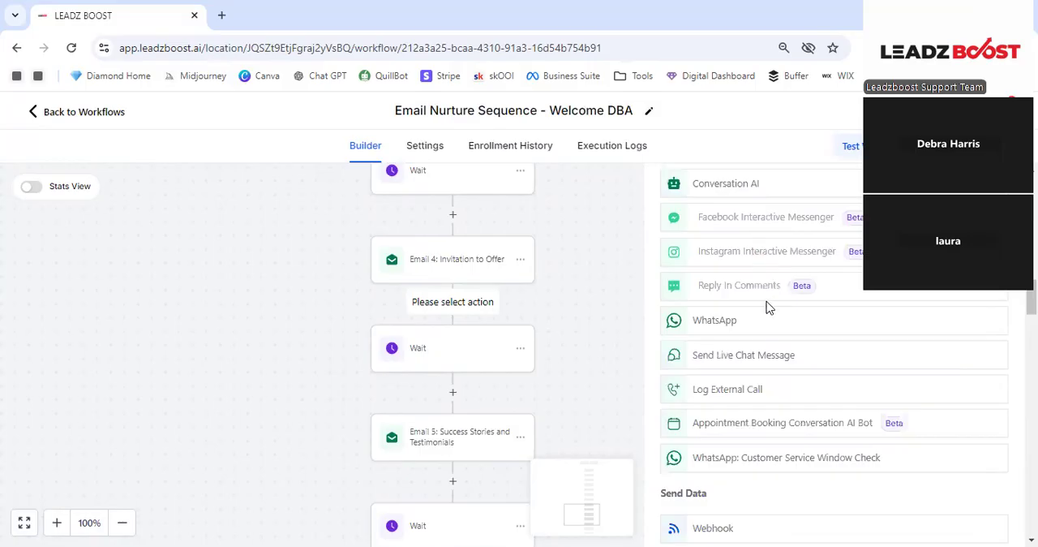
pyautogui.scroll(-1, 775, 316)
pyautogui.scroll(-2, 784, 326)
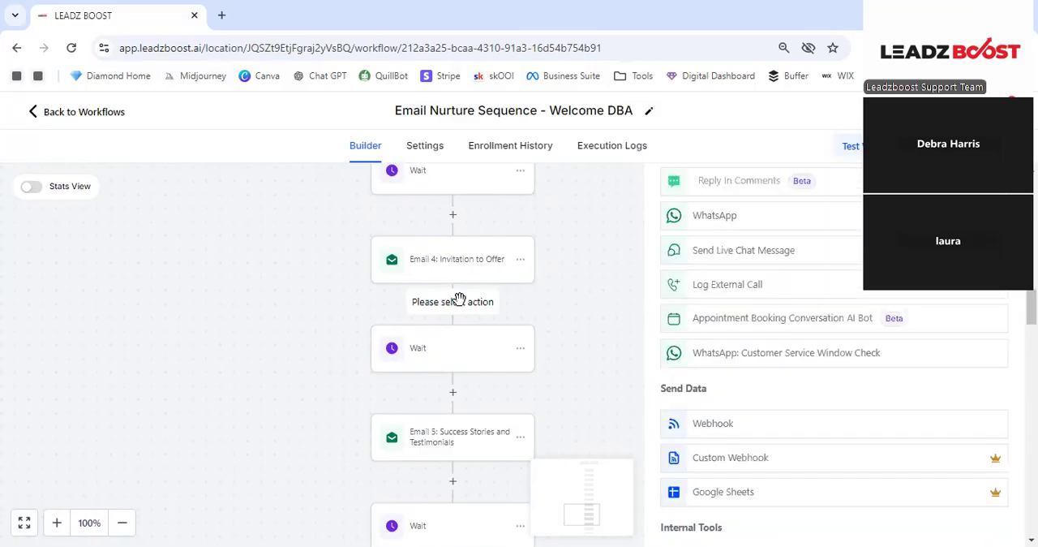
# - Return to the workflow list without saving the changes and look over the workflows in the Funnel Automations folder
pyautogui.click(95, 116)
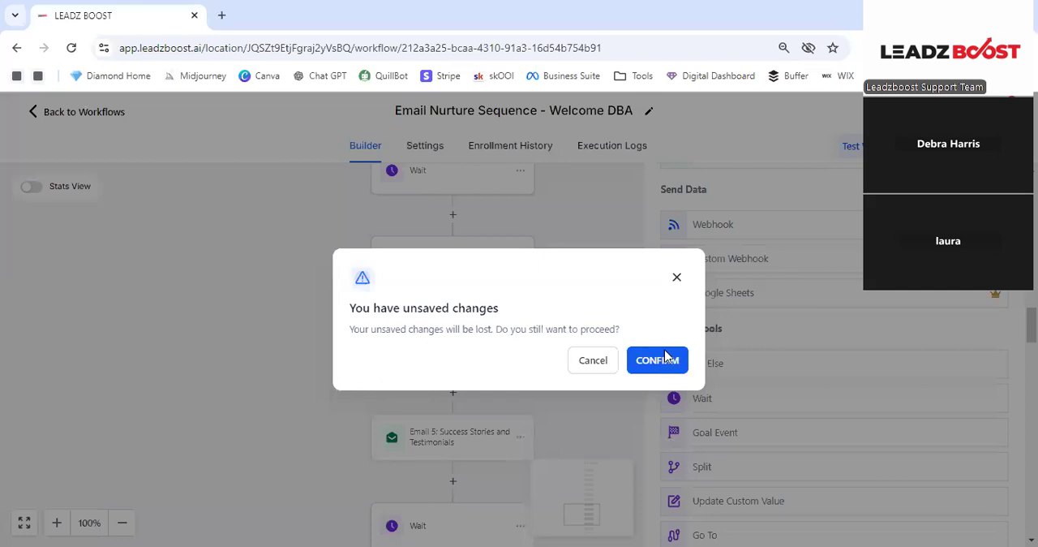
pyautogui.click(665, 359)
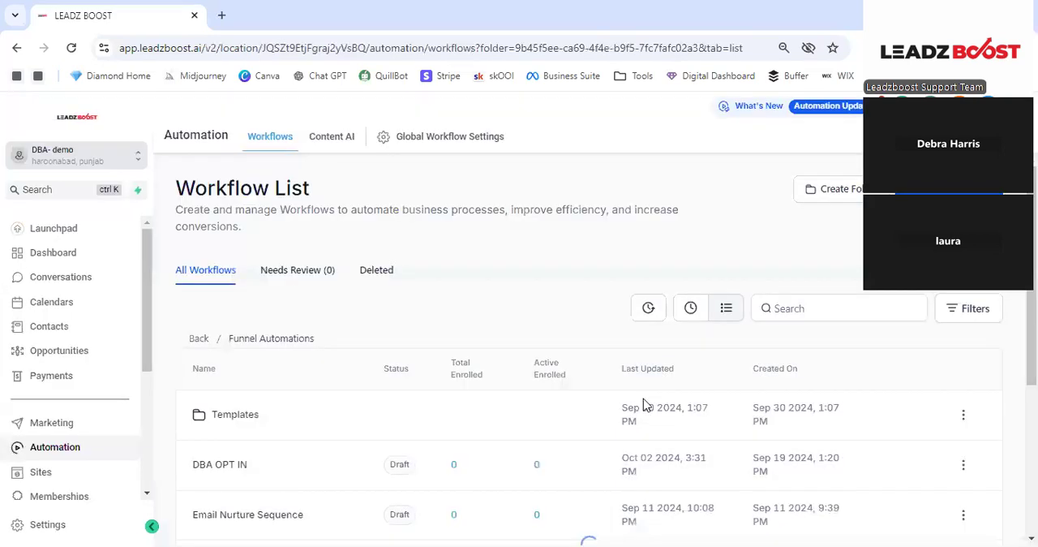
pyautogui.scroll(-3, 223, 393)
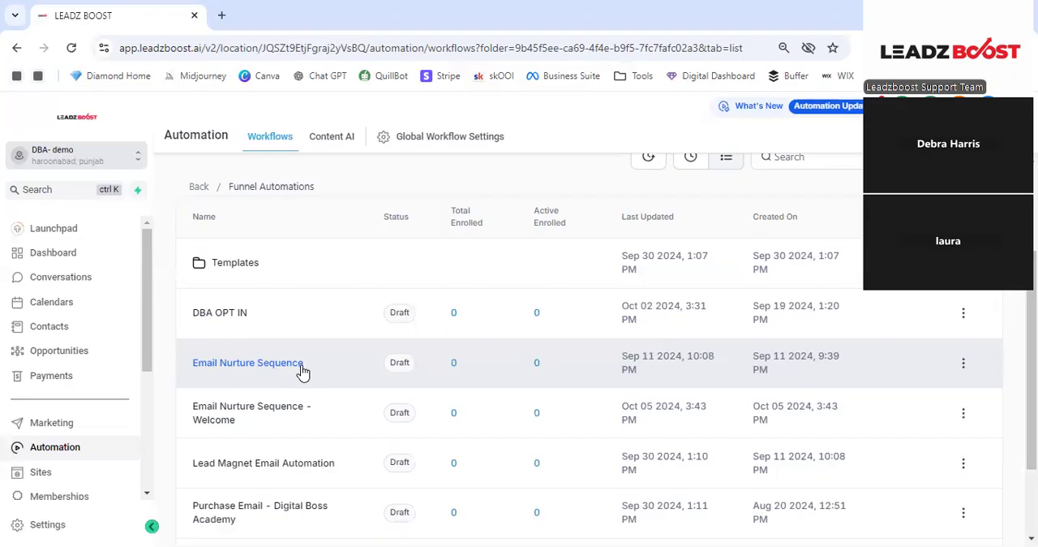
pyautogui.scroll(-2, 296, 369)
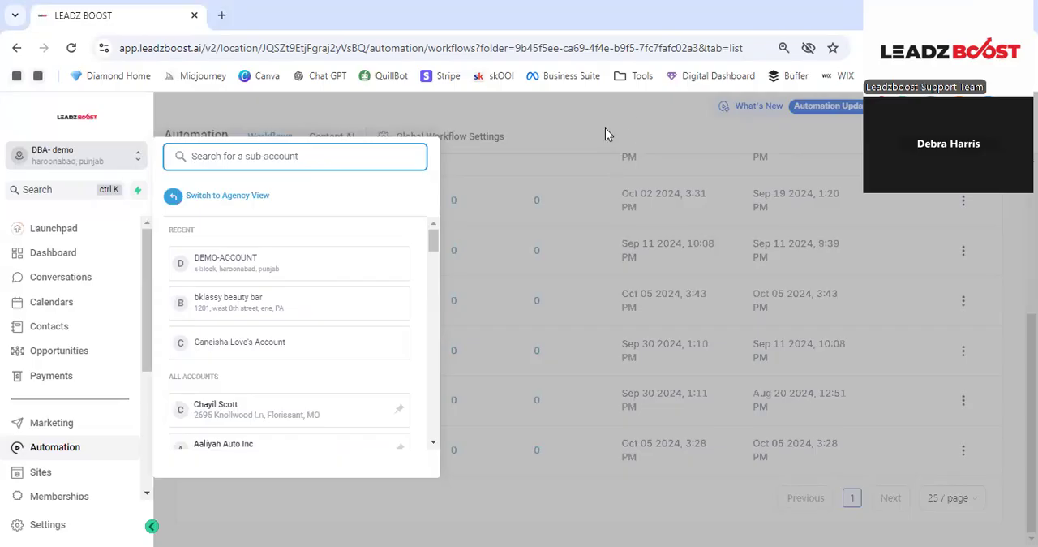
# - Search the sub-accounts by the client's name and switch to the client's one without "Account" in its name
pyautogui.write('deb')
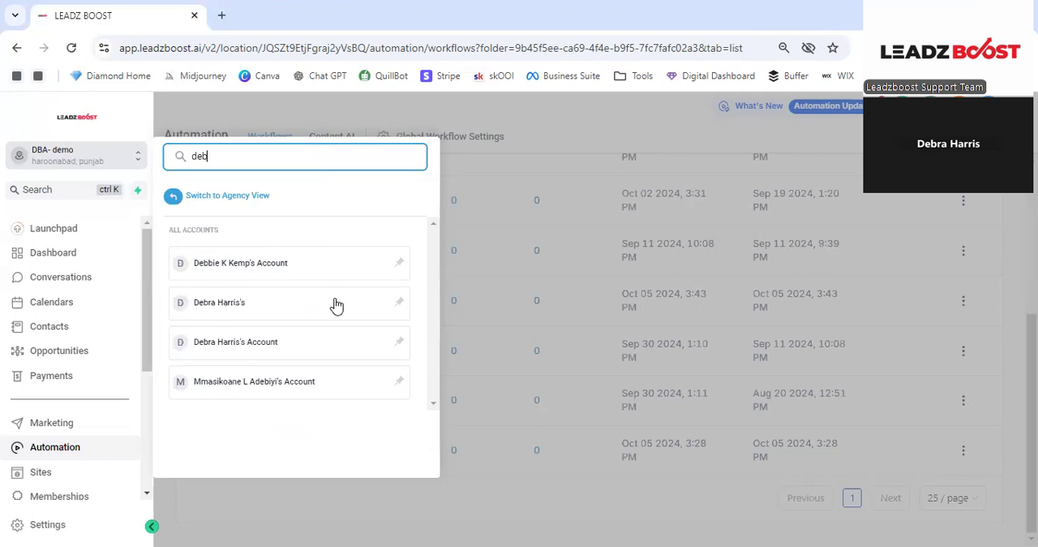
pyautogui.click(255, 313)
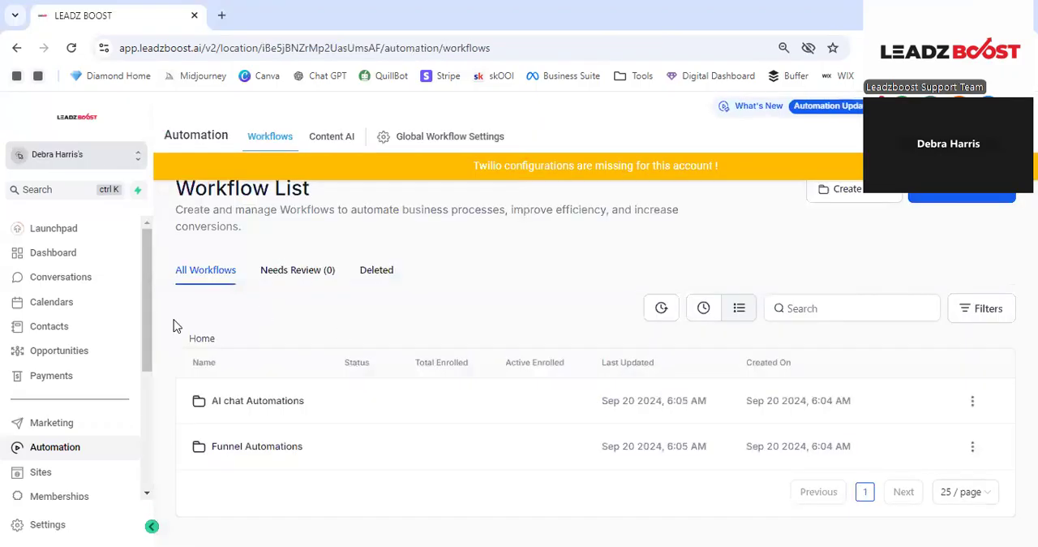
# - Check the sub-account's funnel folders, including the contents of Strorefront Link In Bio
pyautogui.click(55, 472)
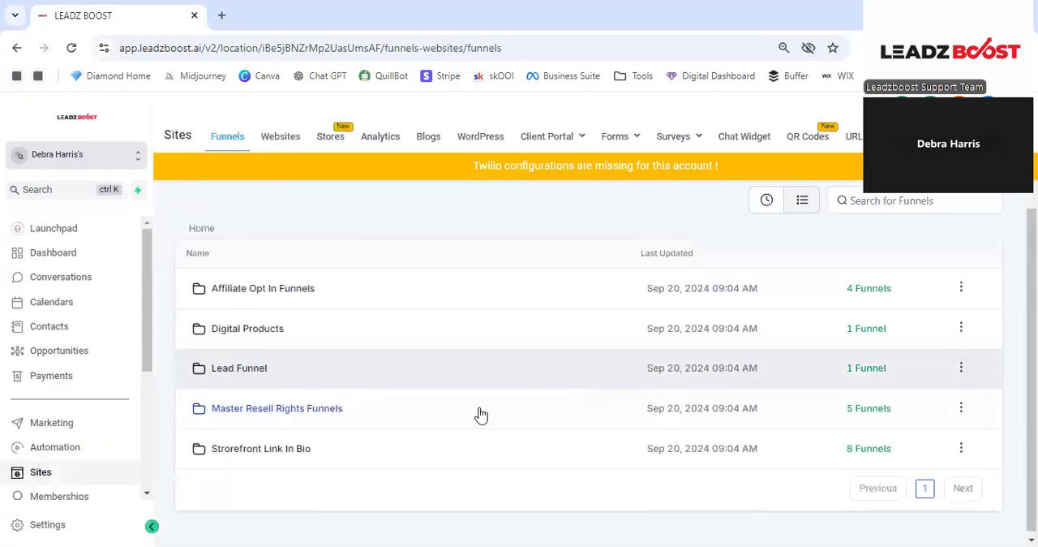
pyautogui.click(287, 454)
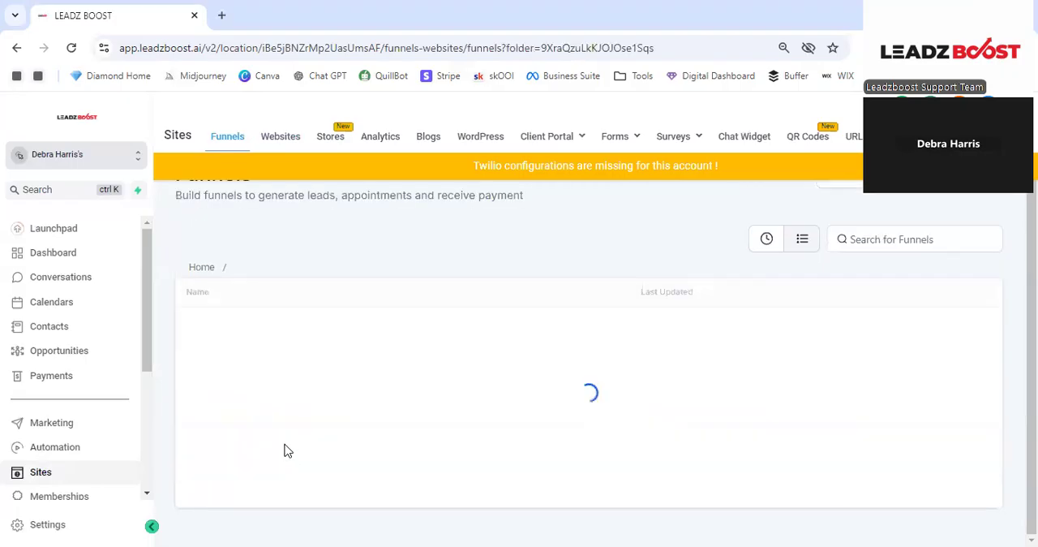
pyautogui.scroll(1, 195, 272)
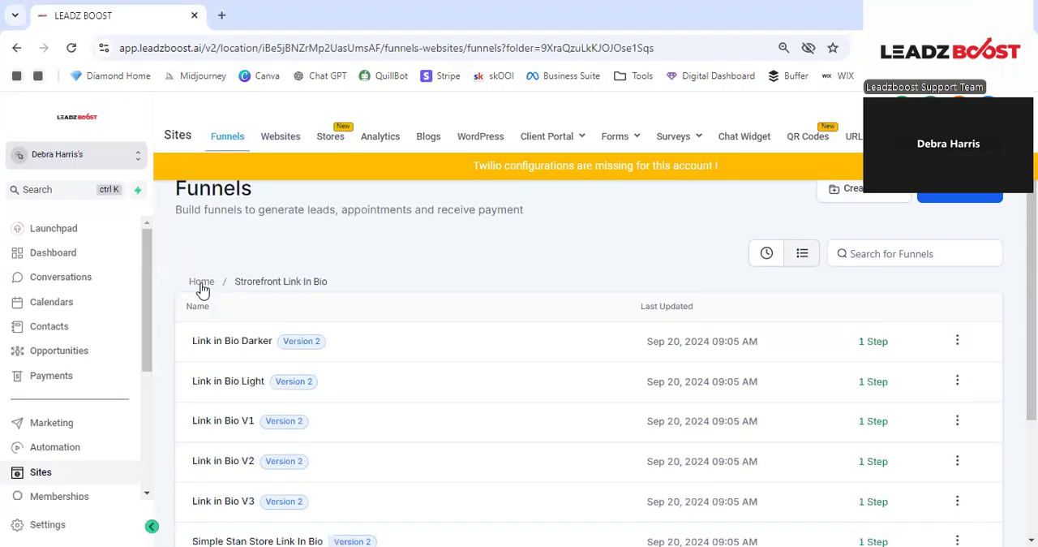
pyautogui.click(202, 284)
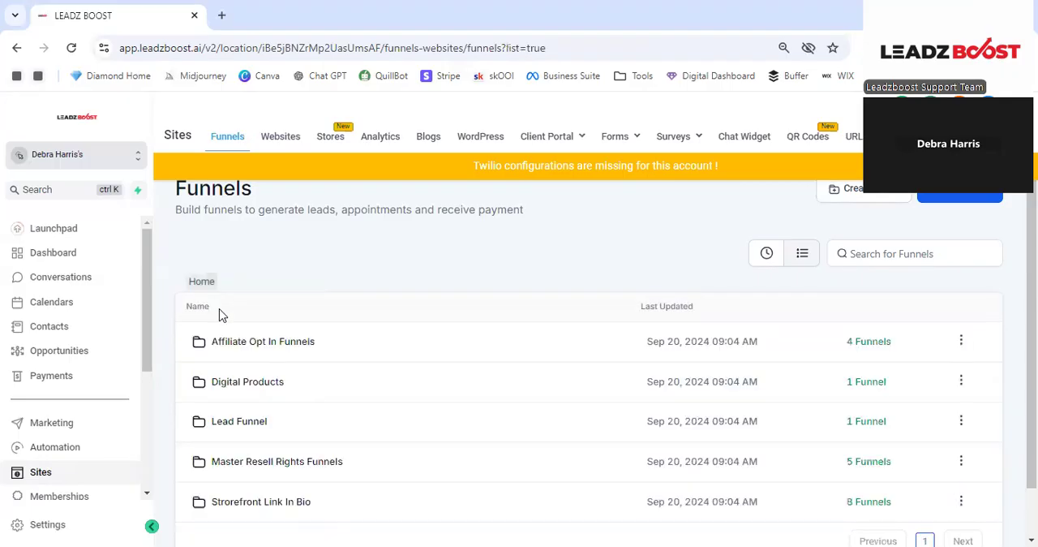
pyautogui.scroll(-1, 221, 315)
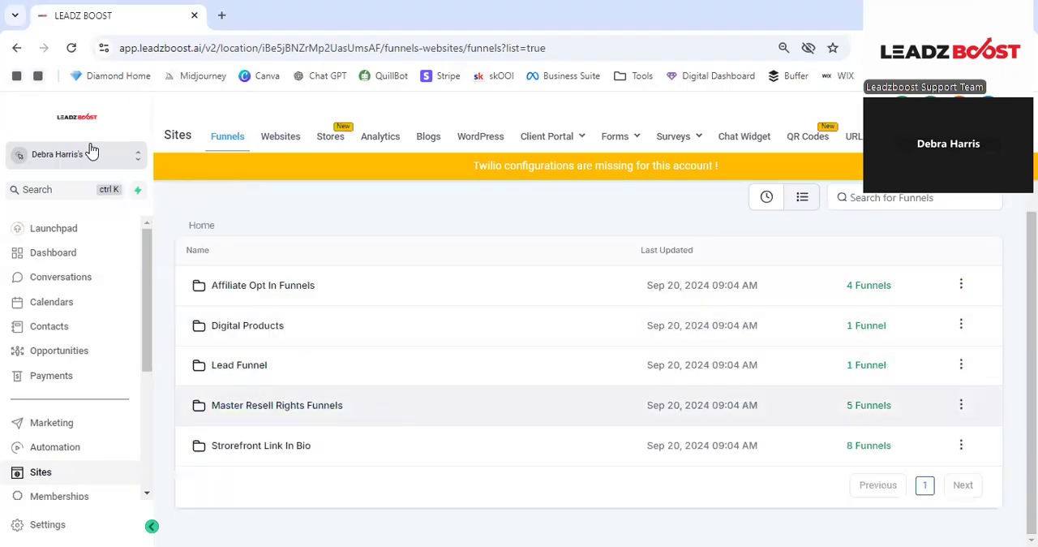
# - Switch to the client's other sub-account, whose name ends in "Account", and open its Link In Bio - Final Copy funnel
pyautogui.click(130, 156)
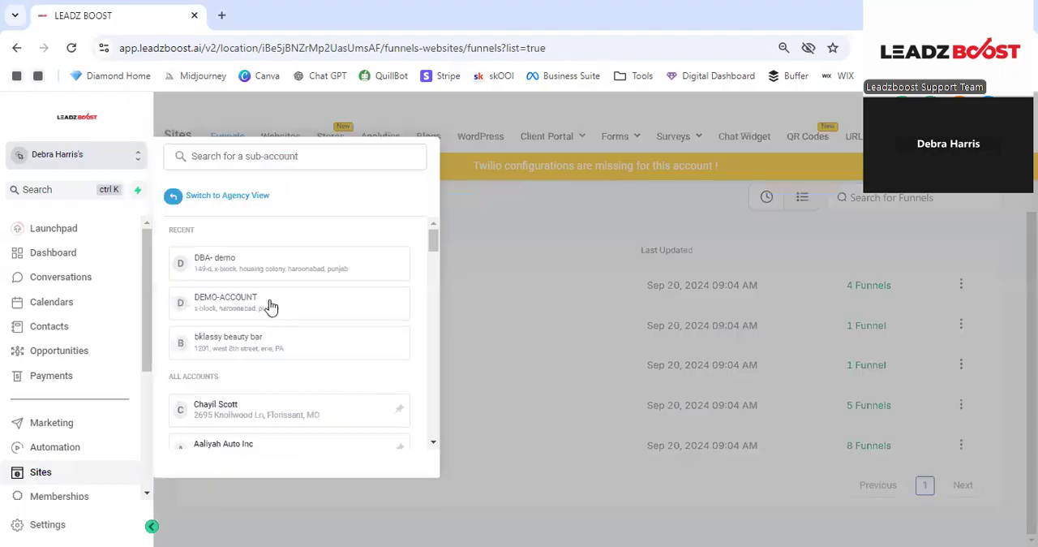
pyautogui.write('d')
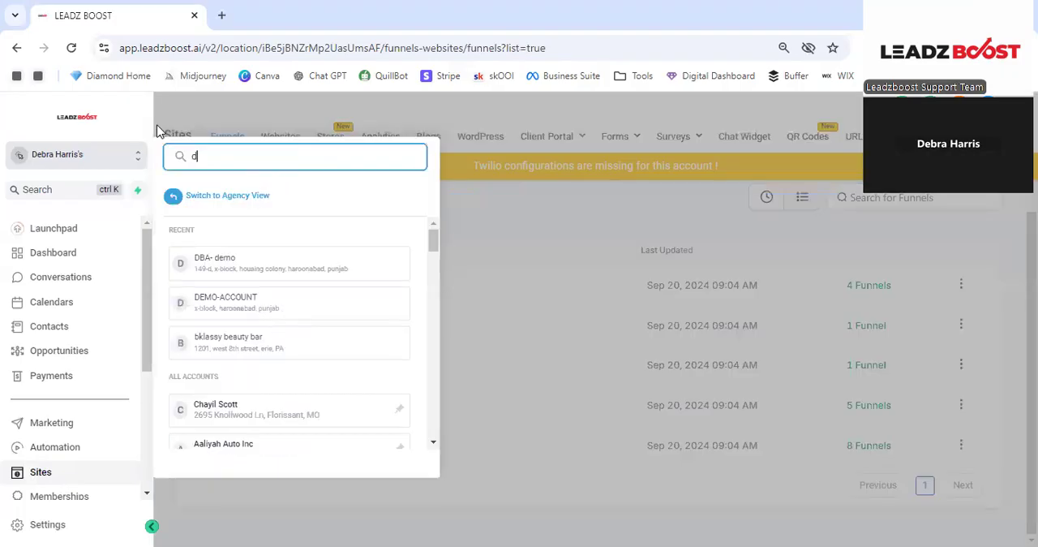
pyautogui.write('eb')
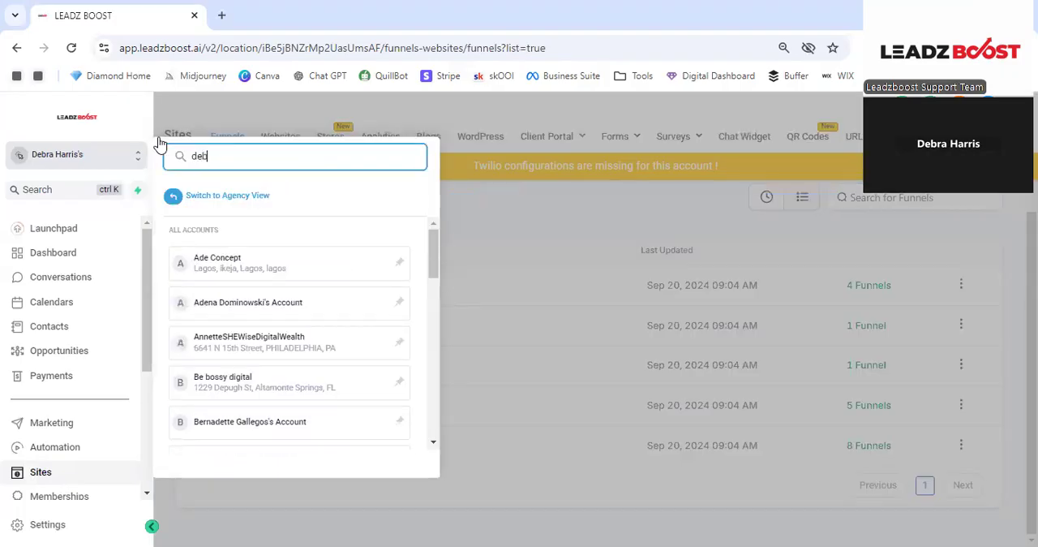
pyautogui.click(241, 341)
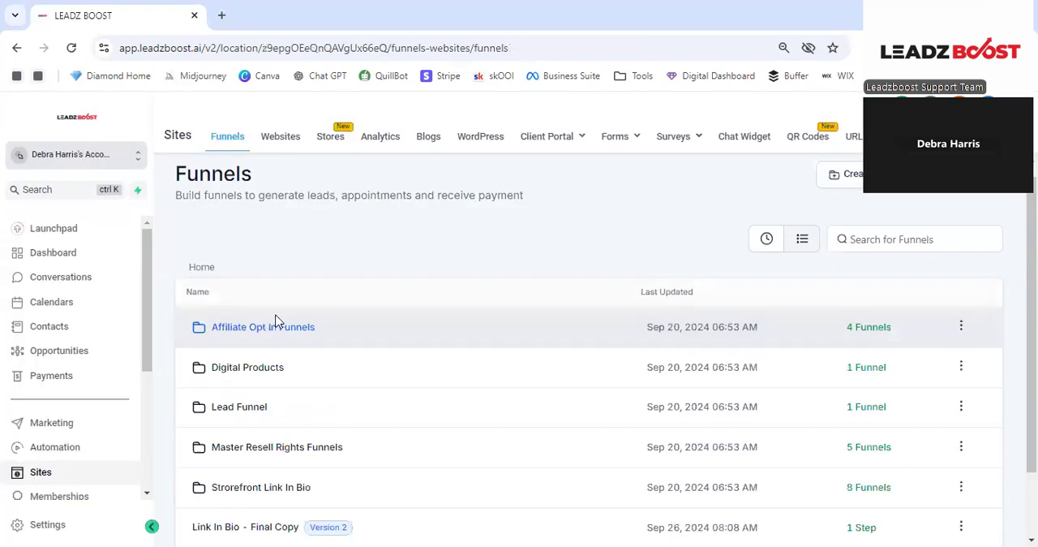
pyautogui.scroll(-2, 276, 321)
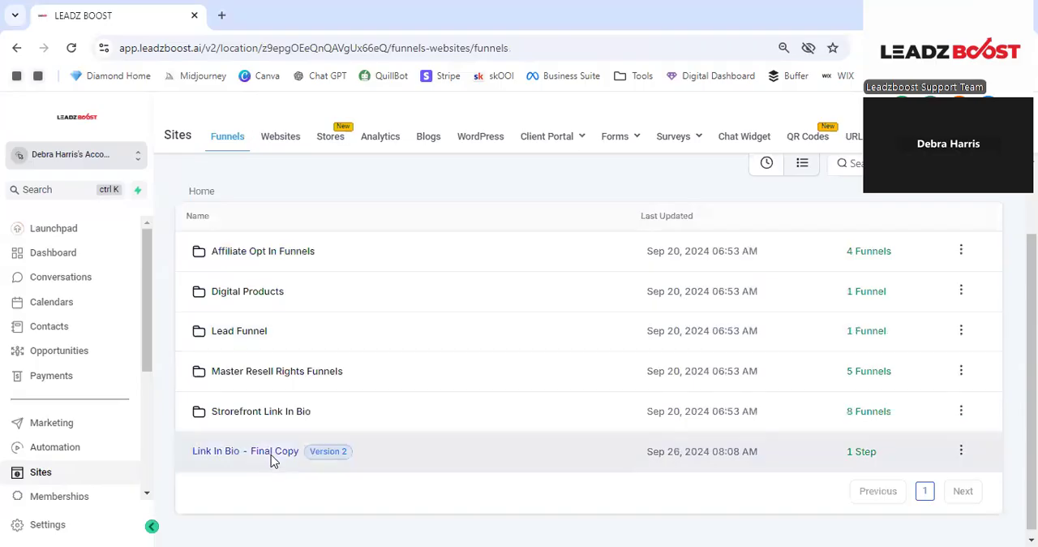
pyautogui.click(277, 460)
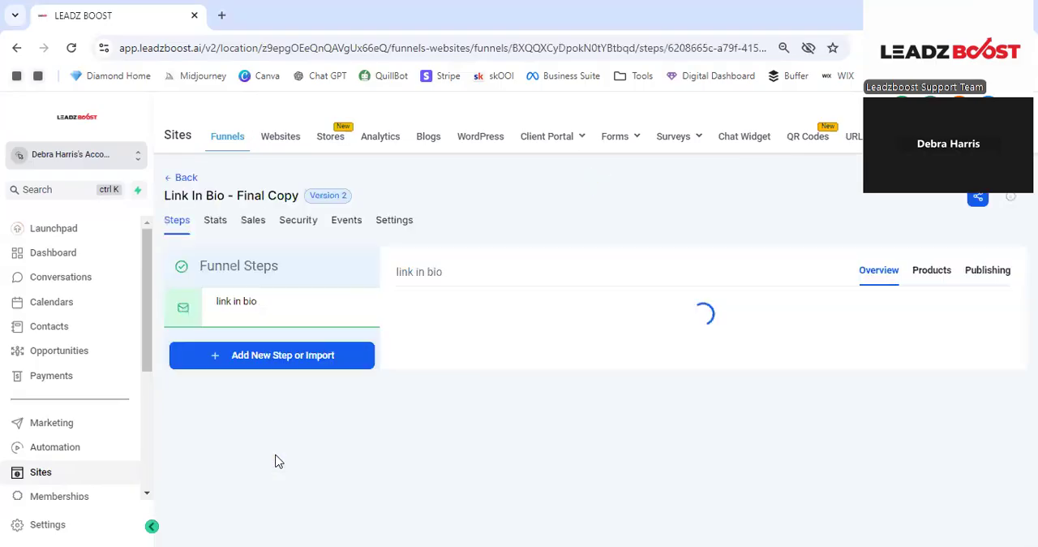
# - Preview the link in bio page, examine its opt-in form and link buttons, and return to the funnel's step overview
pyautogui.scroll(-1, 459, 435)
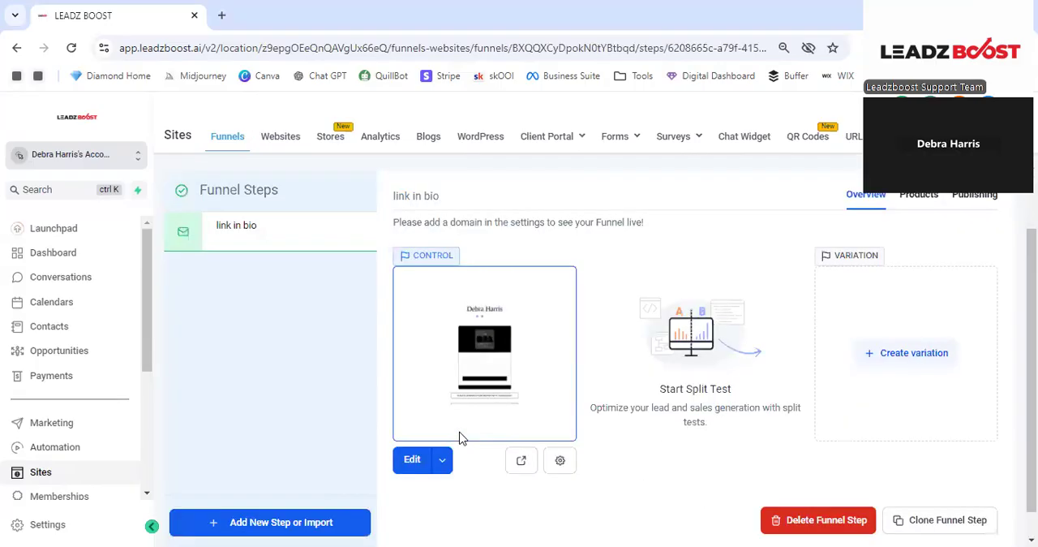
pyautogui.click(521, 462)
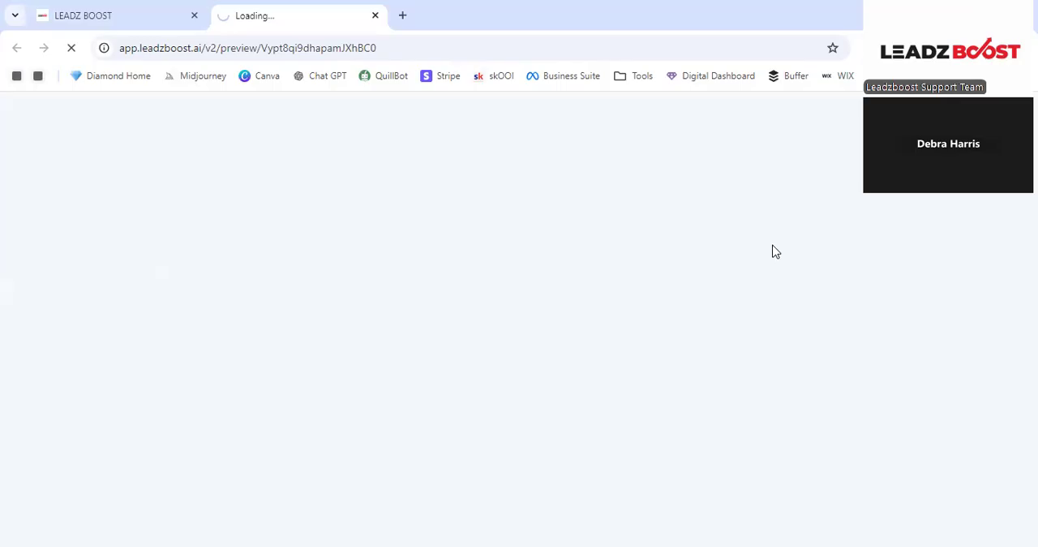
pyautogui.scroll(-4, 772, 246)
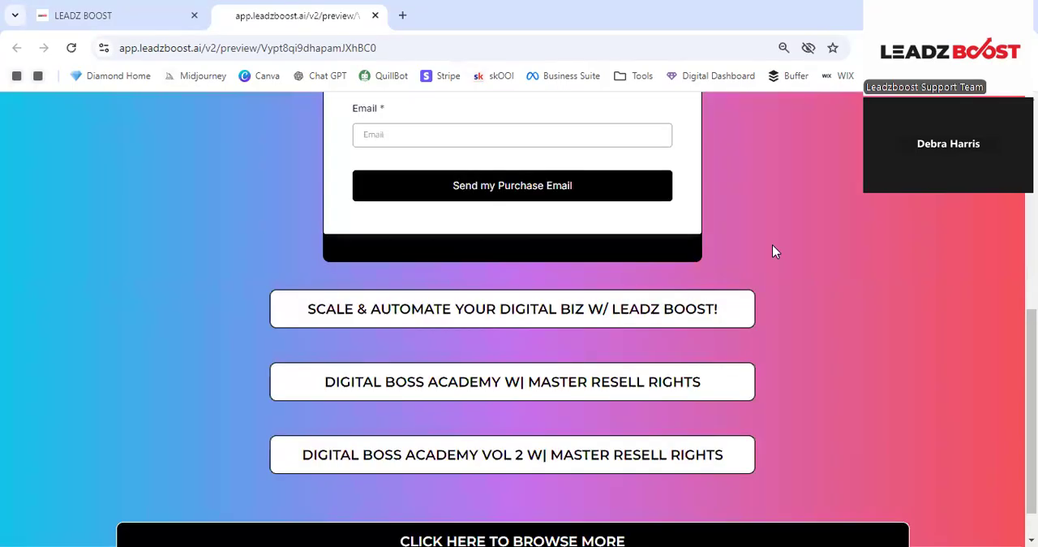
pyautogui.scroll(4, 766, 248)
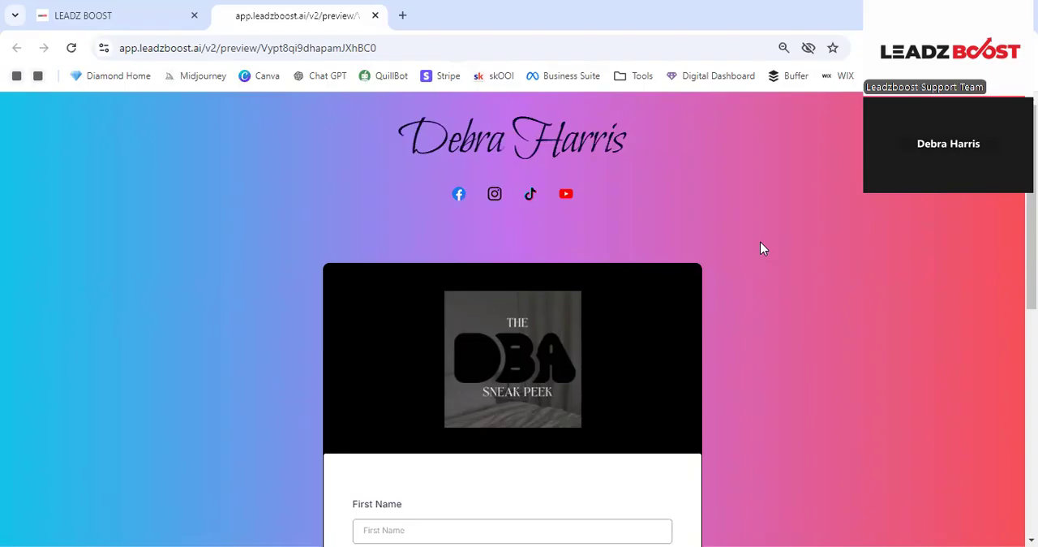
pyautogui.scroll(-2, 762, 243)
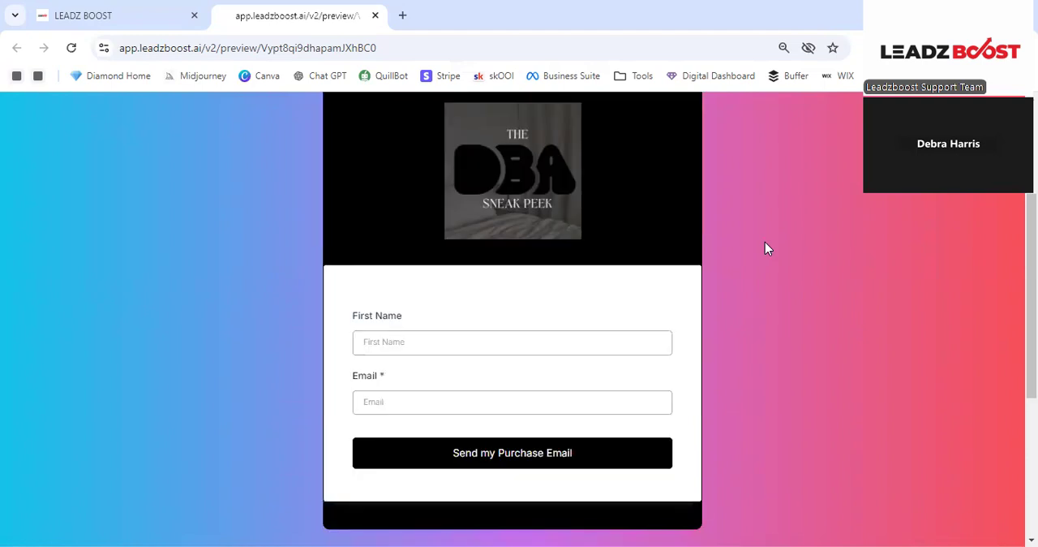
pyautogui.scroll(-3, 764, 241)
pyautogui.scroll(5, 765, 241)
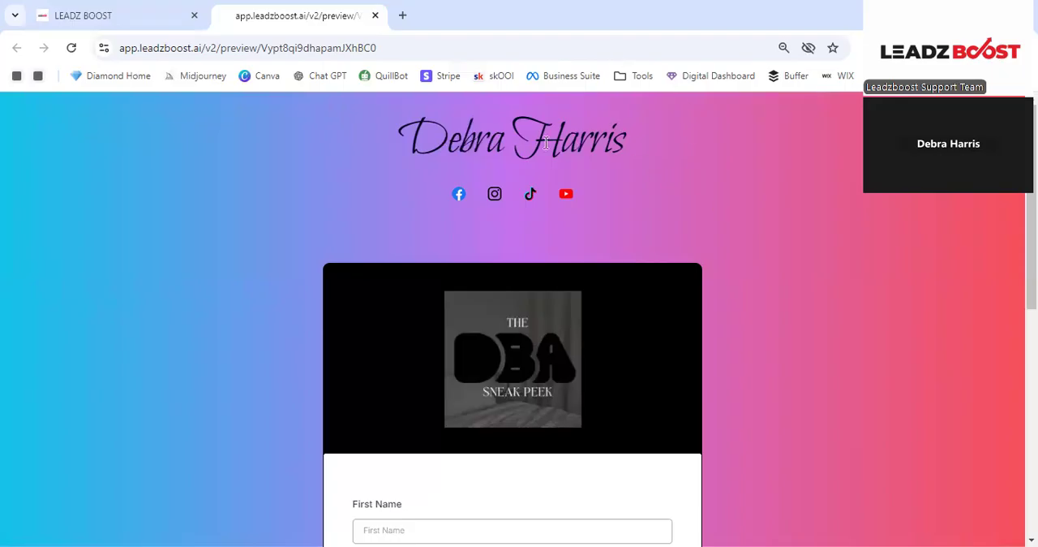
pyautogui.click(149, 8)
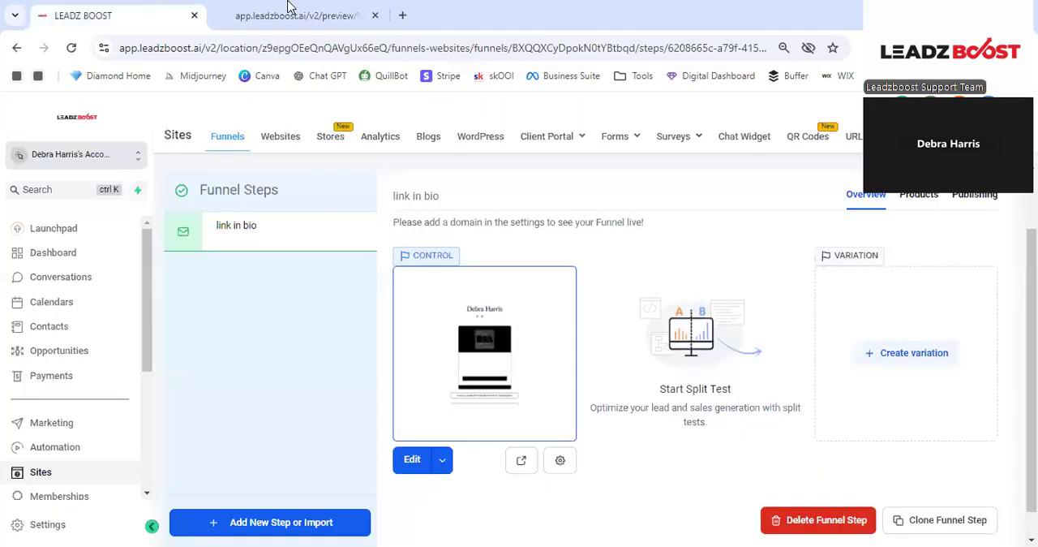